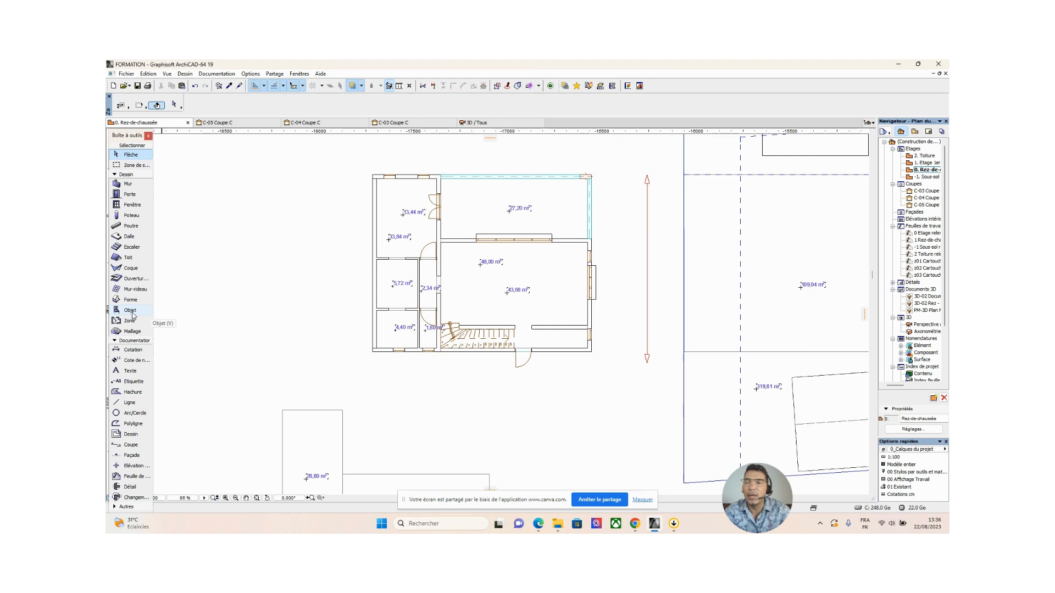
Choose the WC 19 object from the Sanitaires 19 library's Toilettes, bidets, urinoirs folder in the Object tool's default settings
left_click(130, 312)
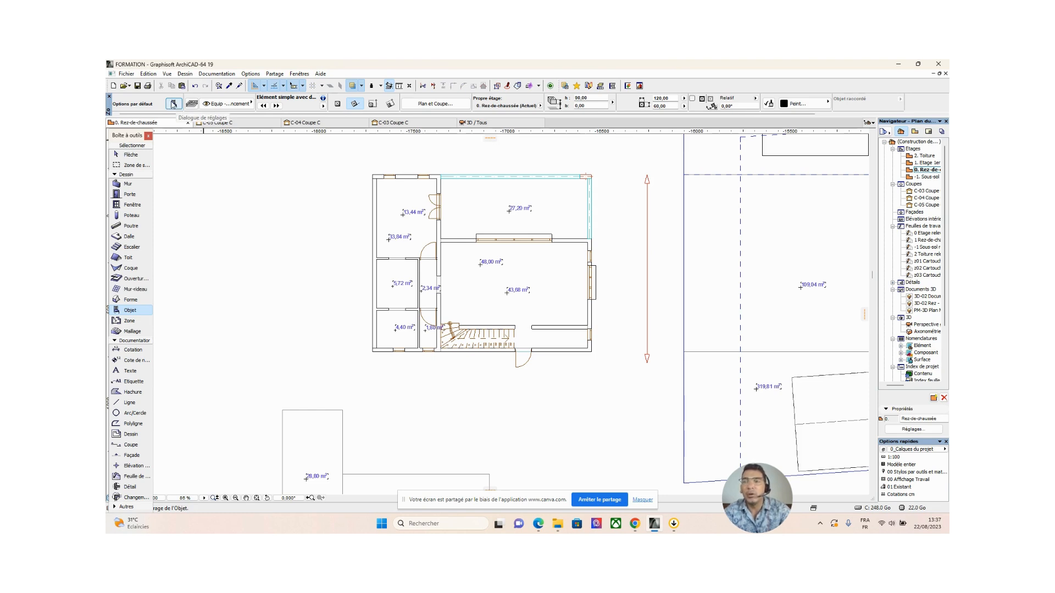
left_click(174, 105)
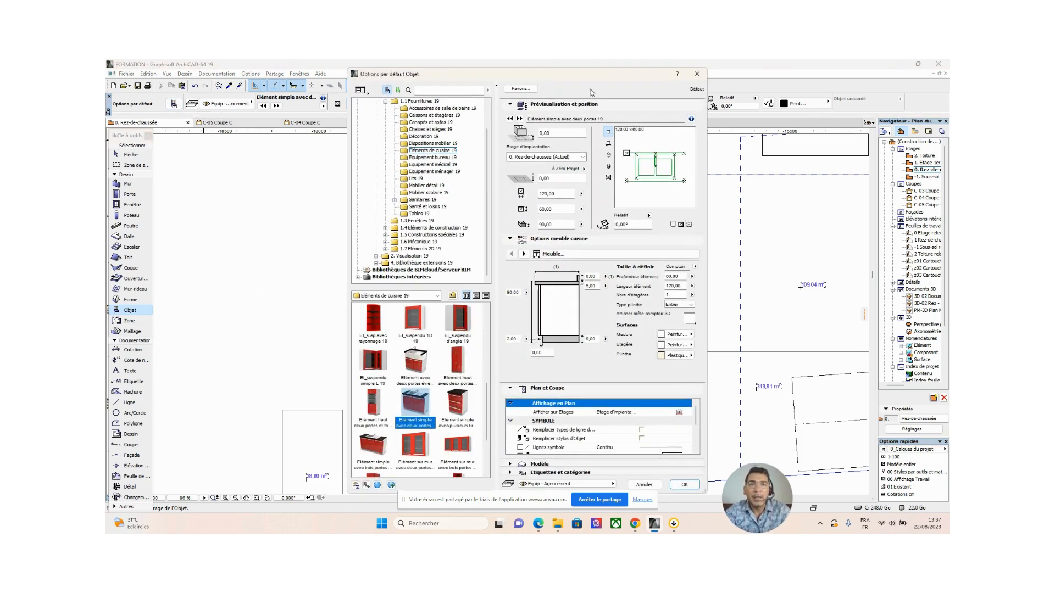
left_click_drag(579, 77, 626, 93)
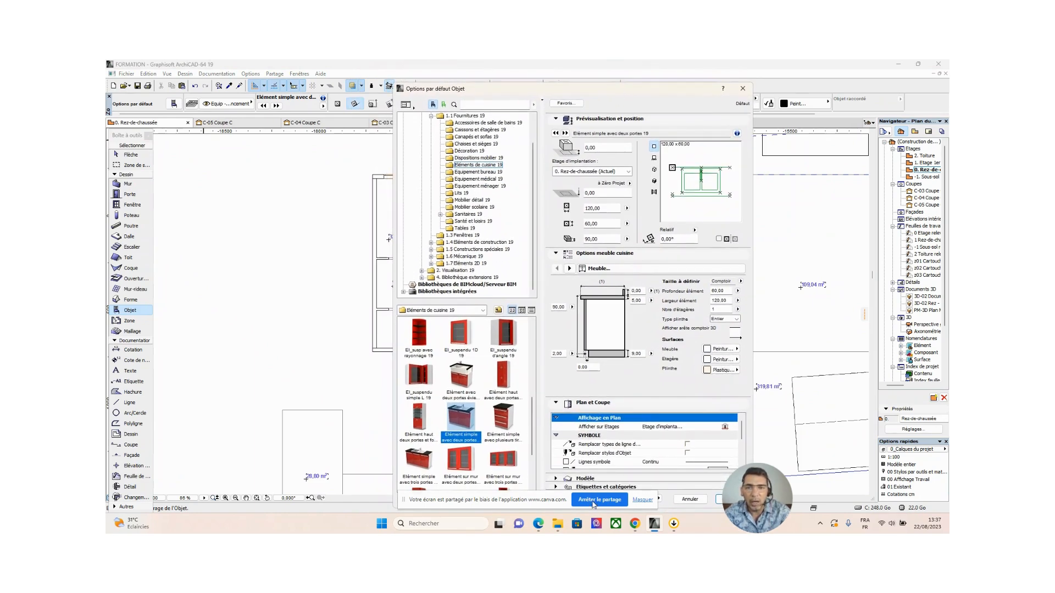
left_click(465, 215)
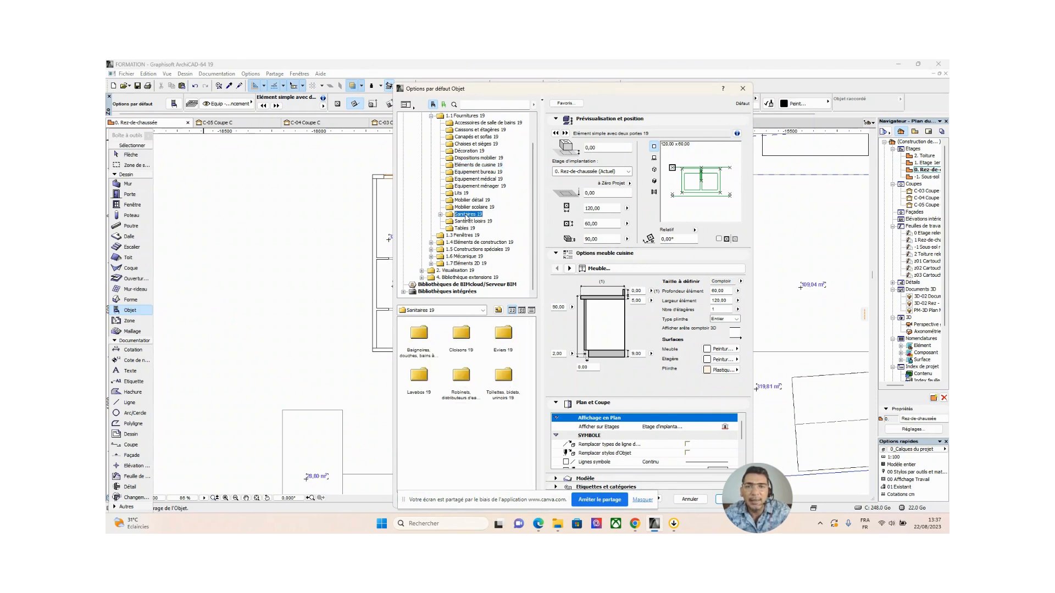
double_click(503, 376)
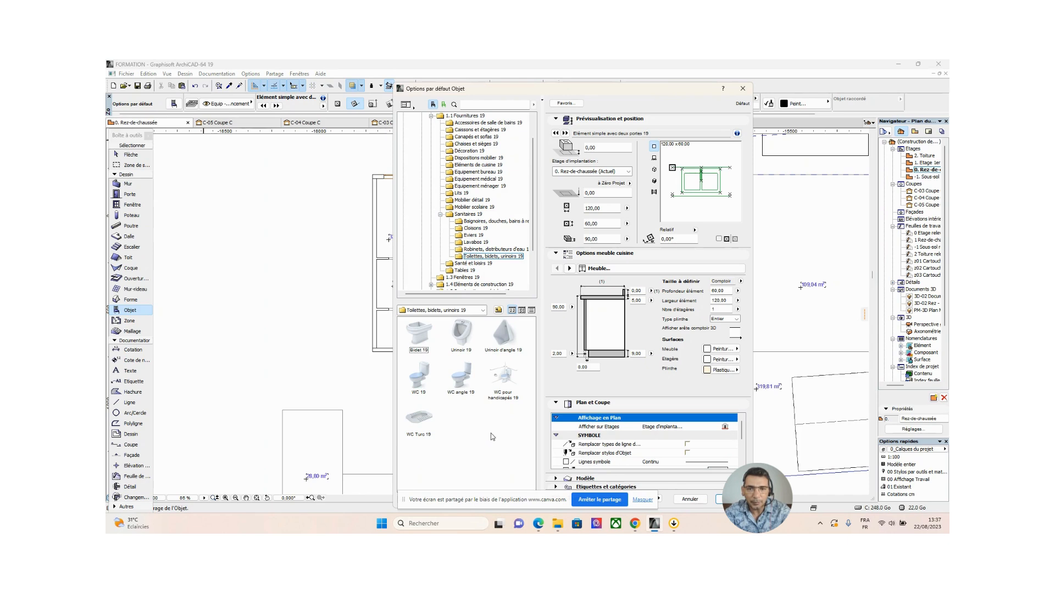
left_click(418, 376)
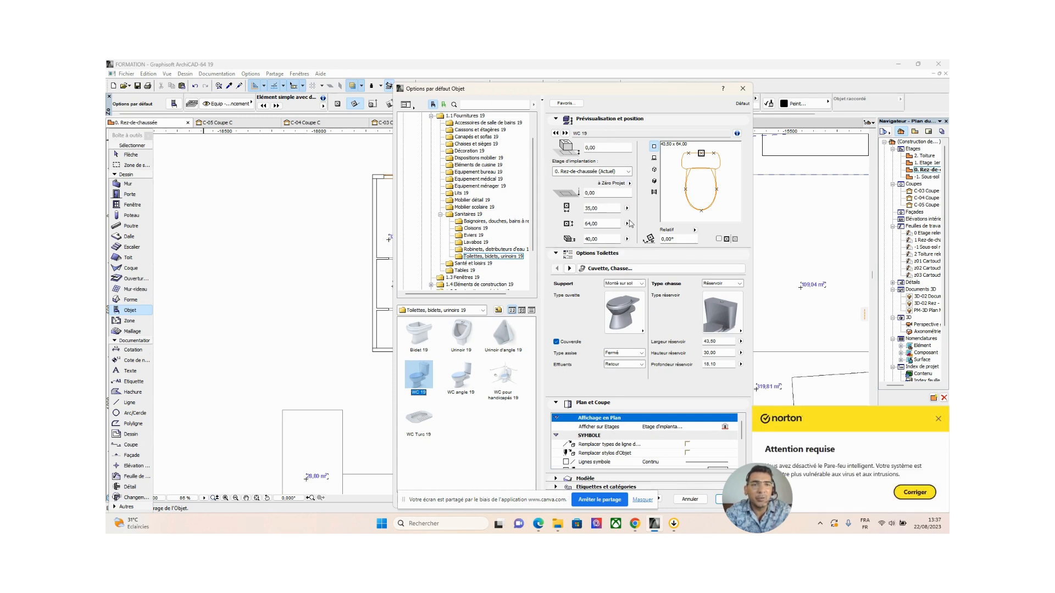
Examine the WC's dimensions and its support, bowl type, flush type and cistern type options
left_click(608, 209)
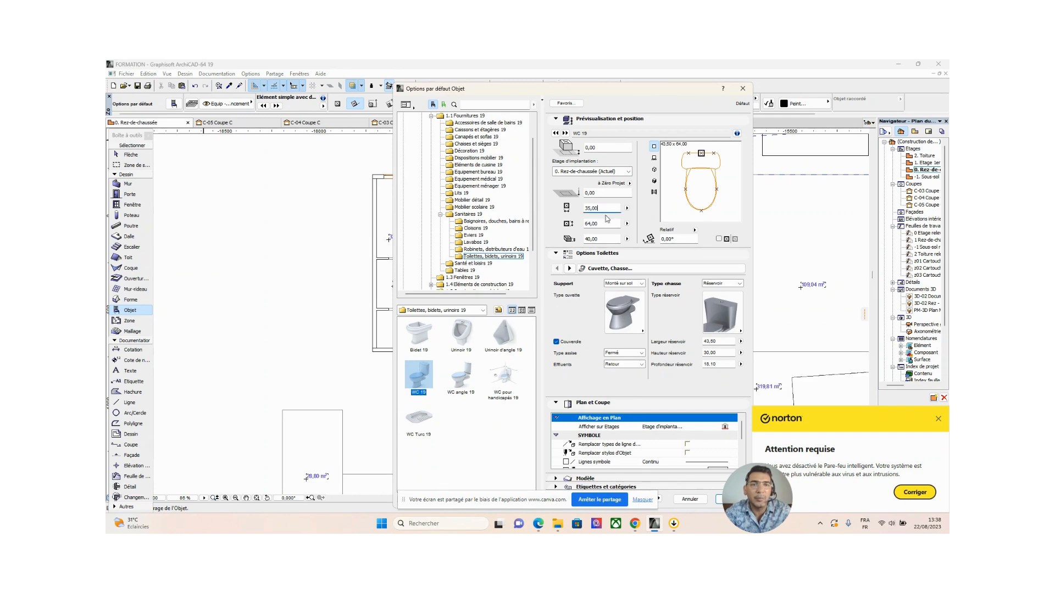
left_click(606, 222)
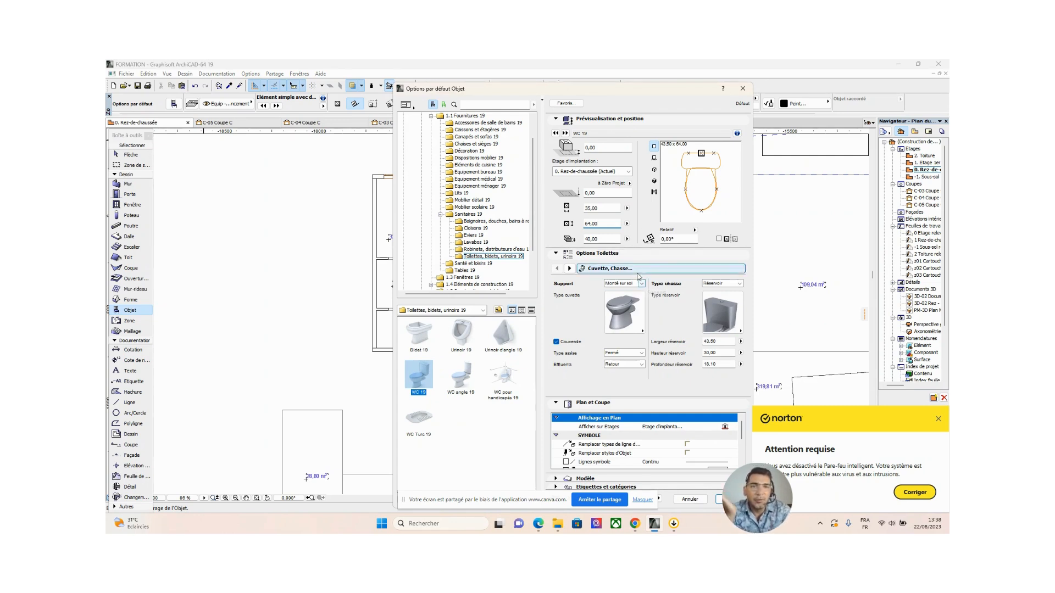
left_click(628, 320)
left_click(628, 320)
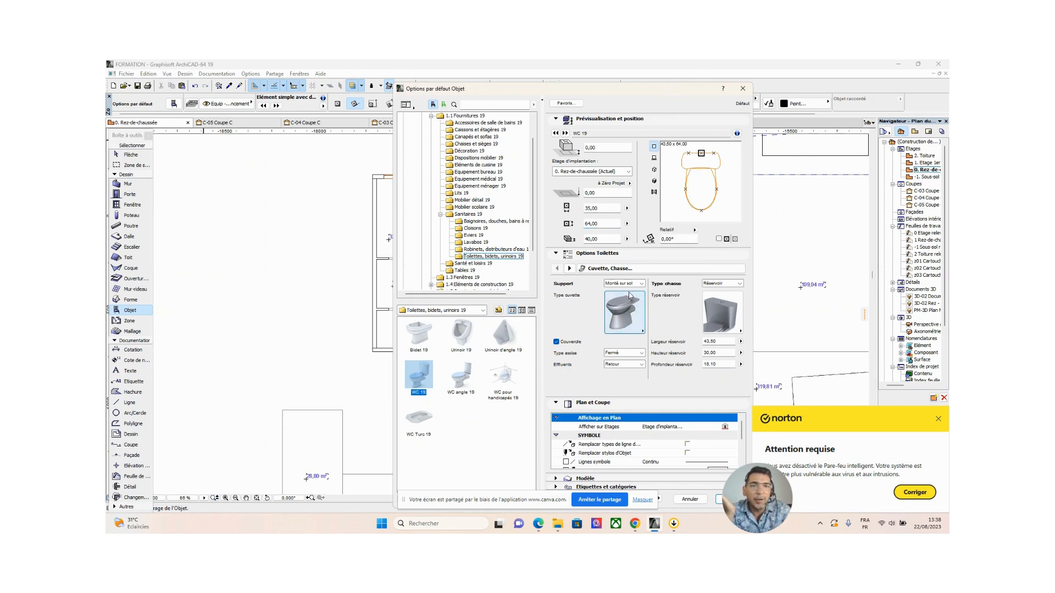
left_click(634, 284)
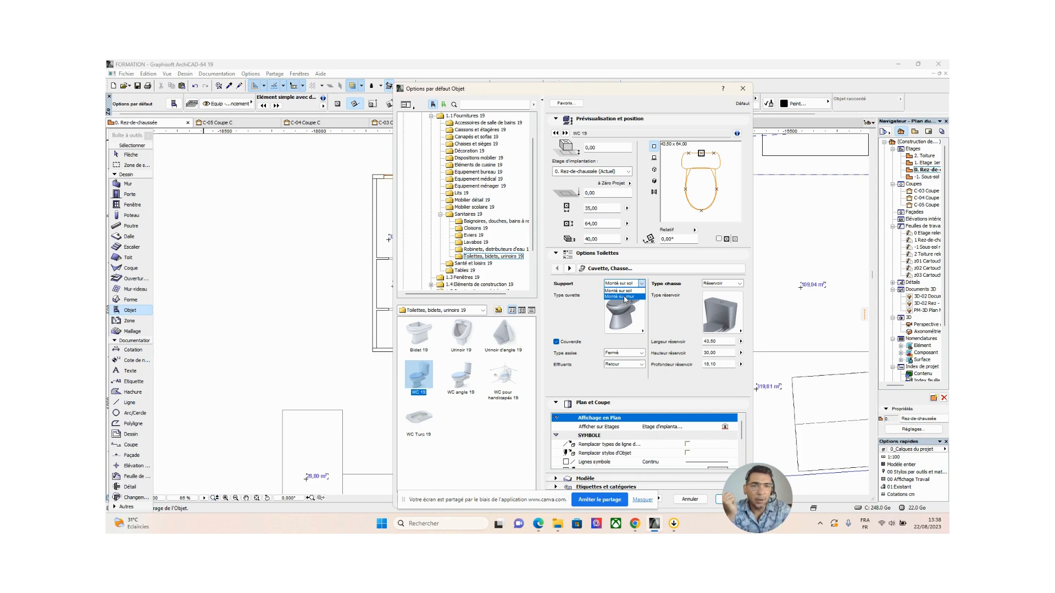
left_click(618, 291)
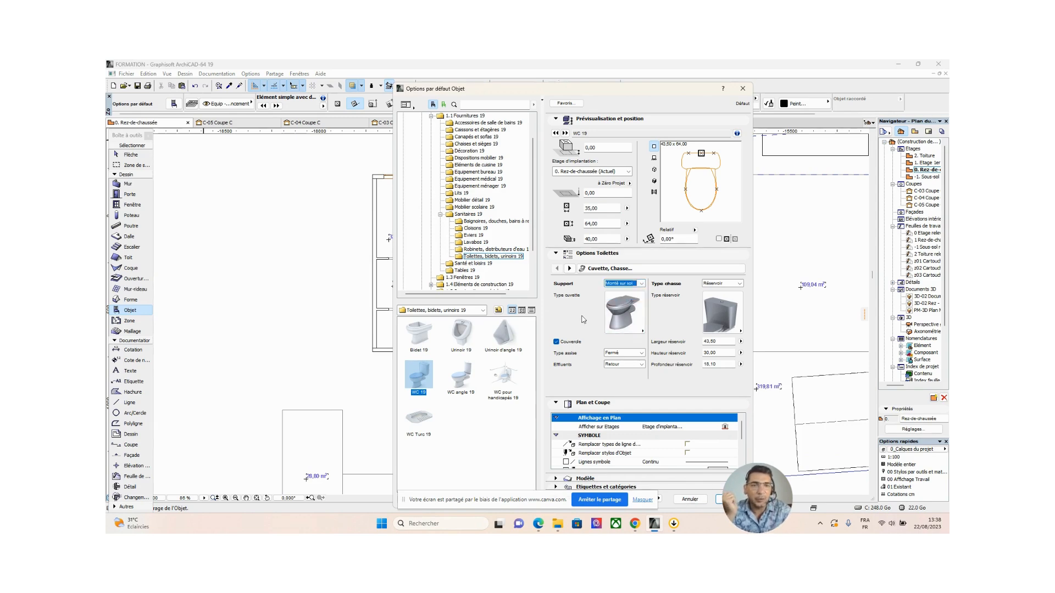
left_click(717, 324)
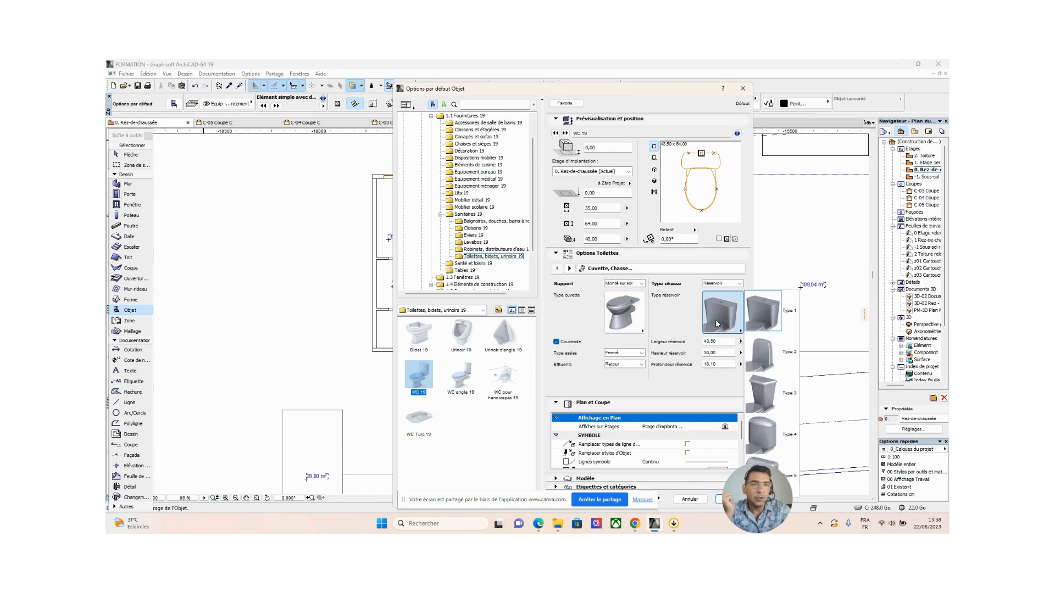
left_click(717, 324)
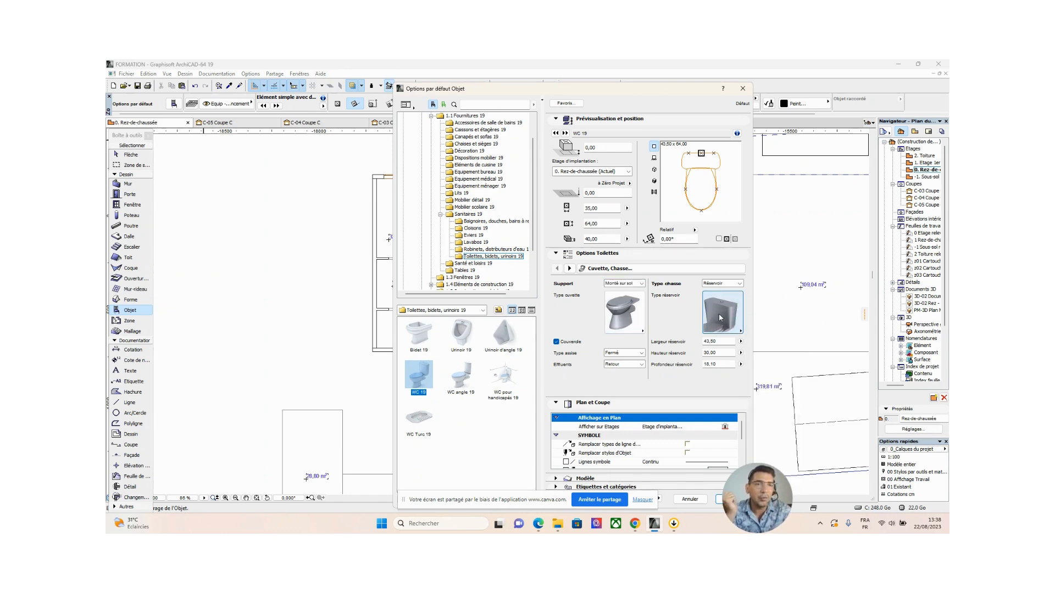
left_click(731, 283)
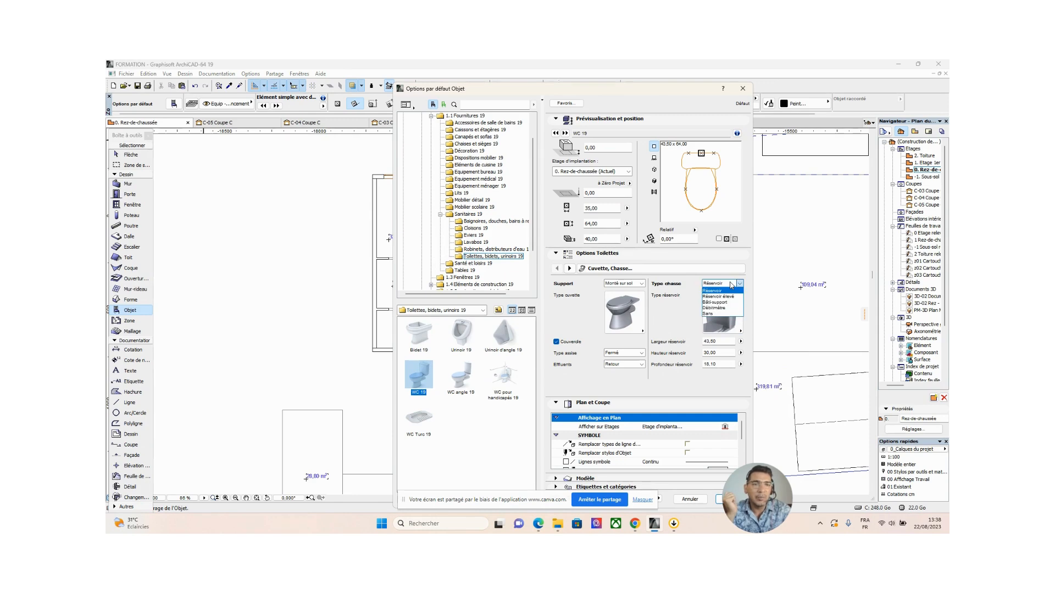
left_click(730, 284)
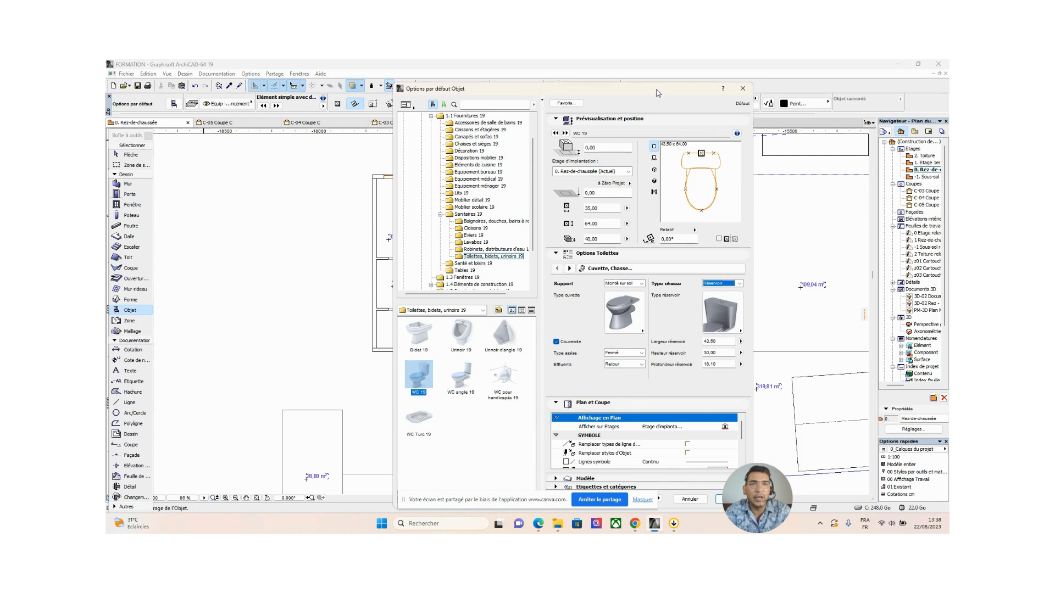
Set the WC's rotation angle to 180° and accept the object settings
left_click_drag(659, 92, 804, 102)
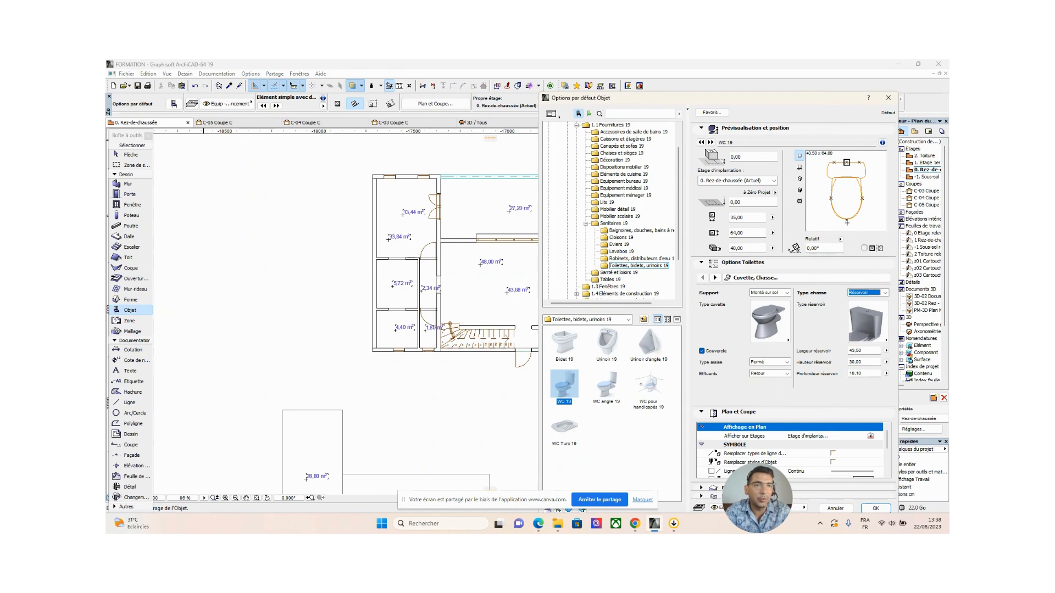
left_click(823, 249)
double_click(823, 248)
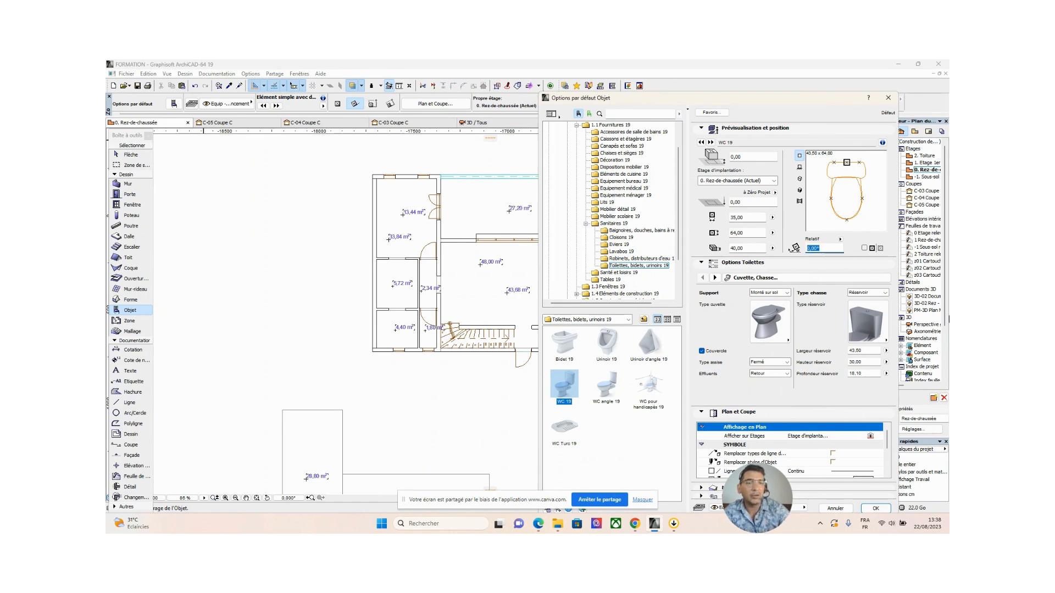
type("18")
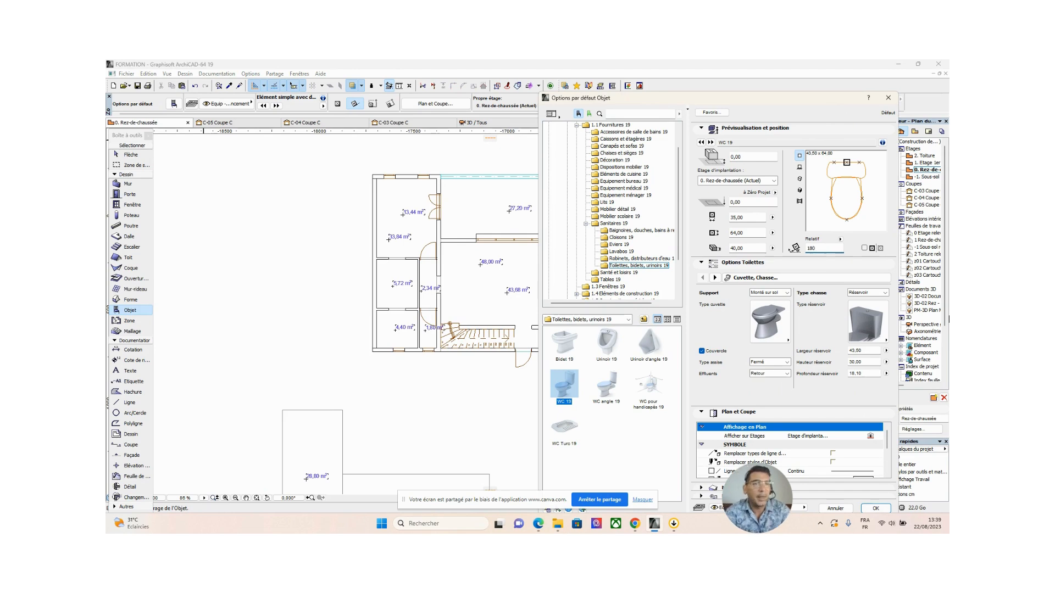
type("0")
key("Return")
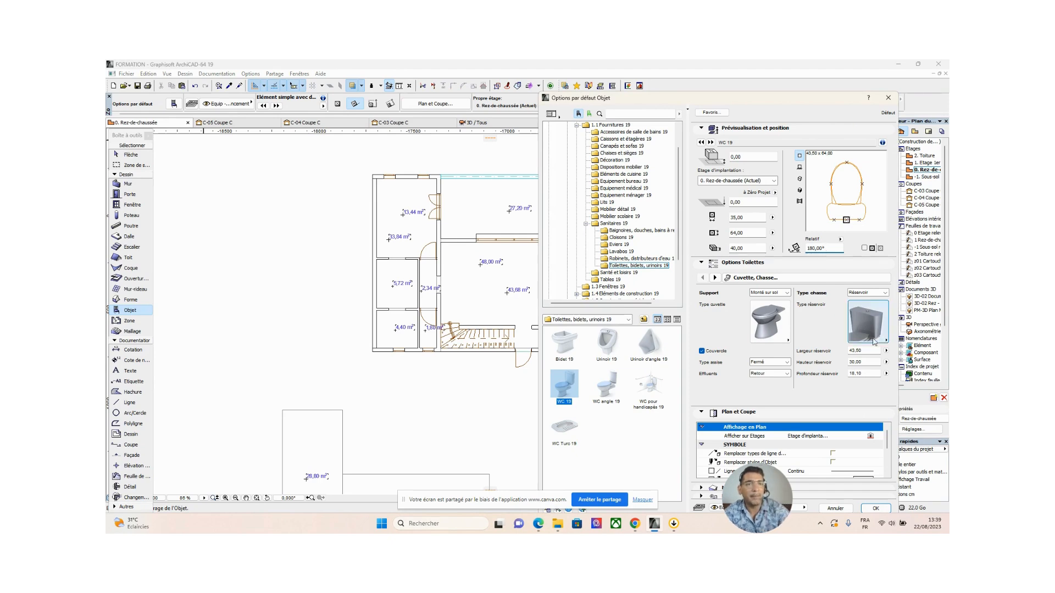
left_click_drag(817, 102, 785, 70)
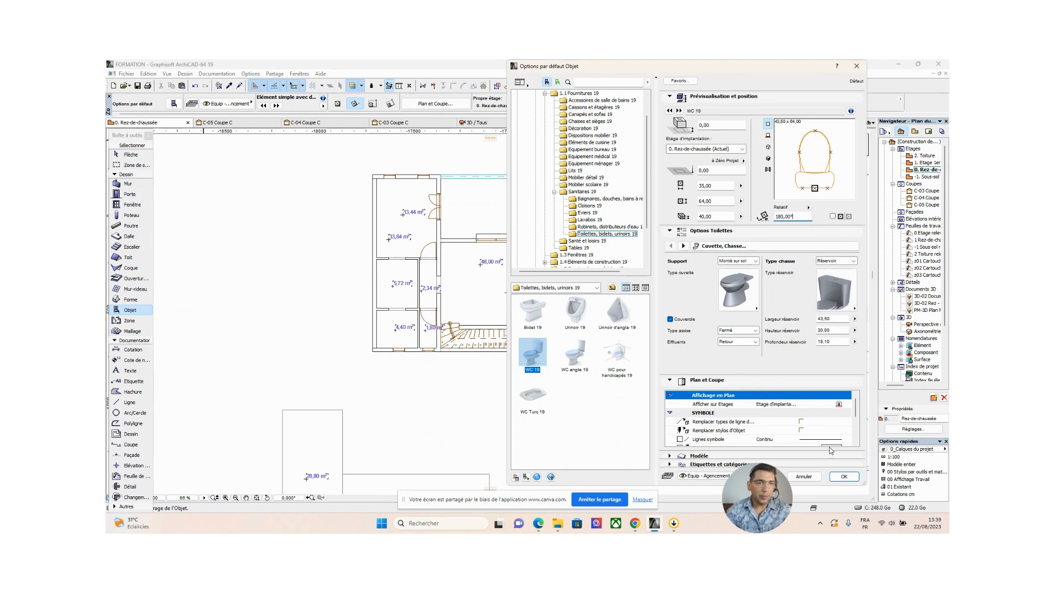
left_click(844, 477)
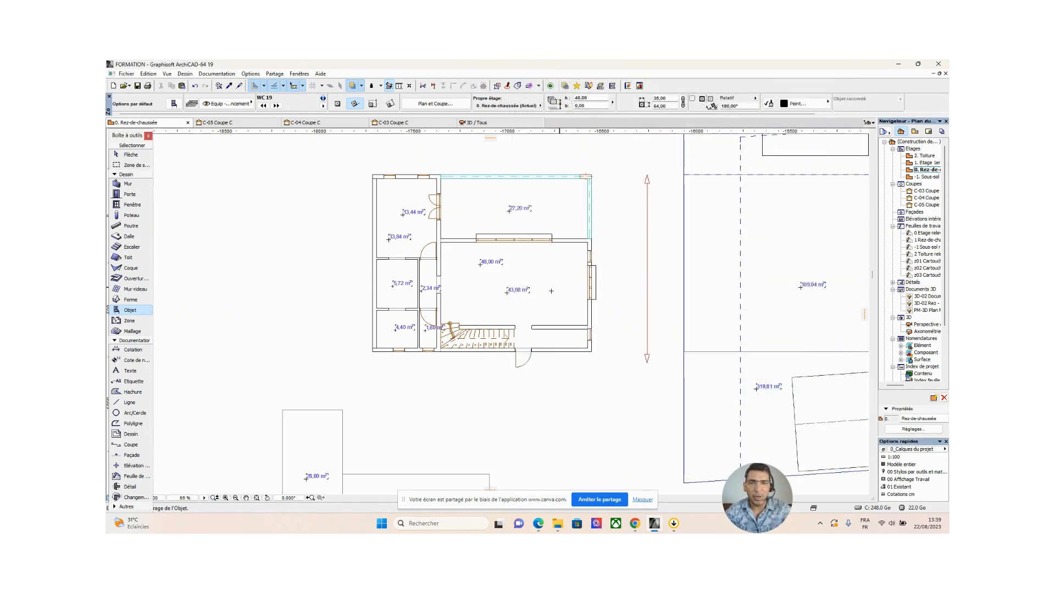
Try to place the WC at the window of the 1,80 m² room, and undo the placement
scroll(425, 344, "up", 4)
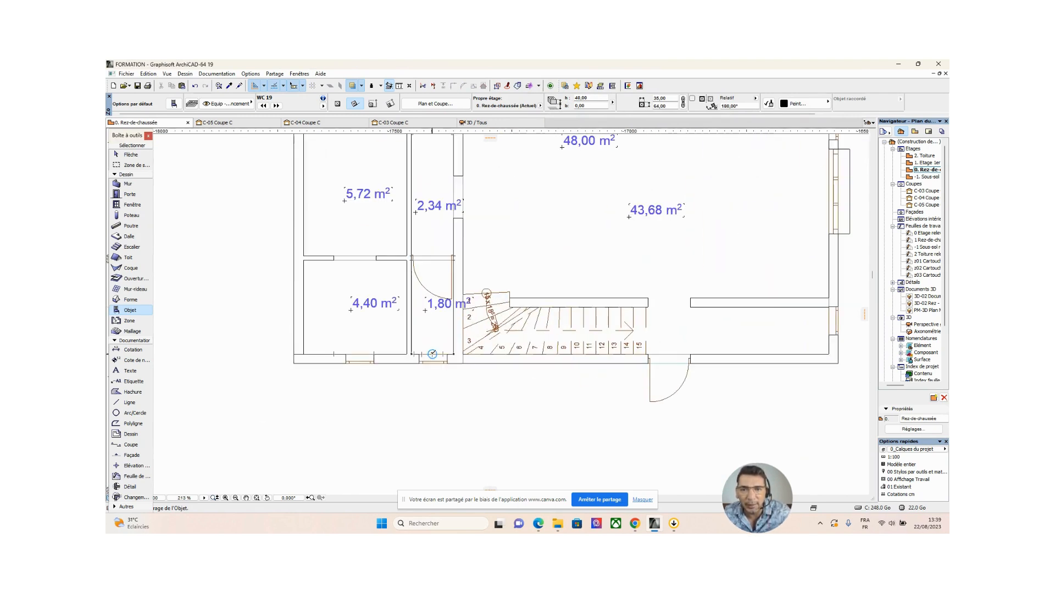
left_click(433, 354)
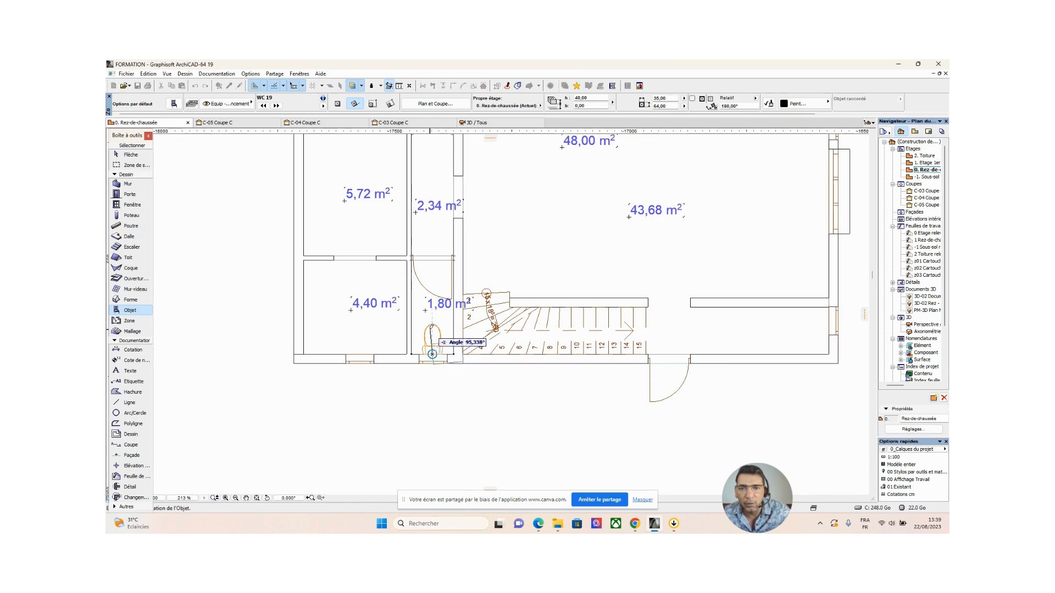
left_click(432, 381)
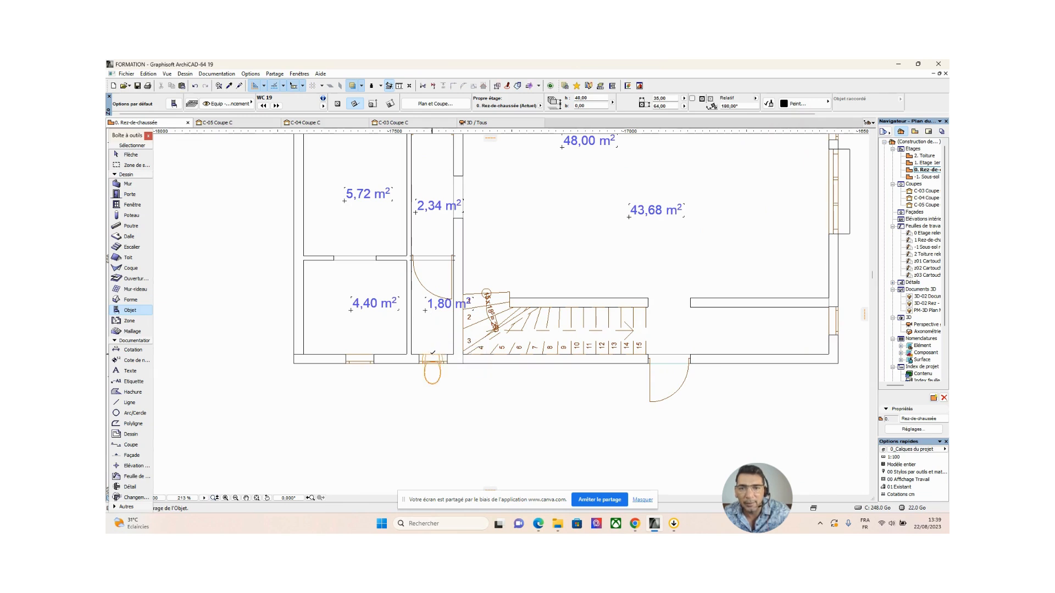
left_click(195, 87)
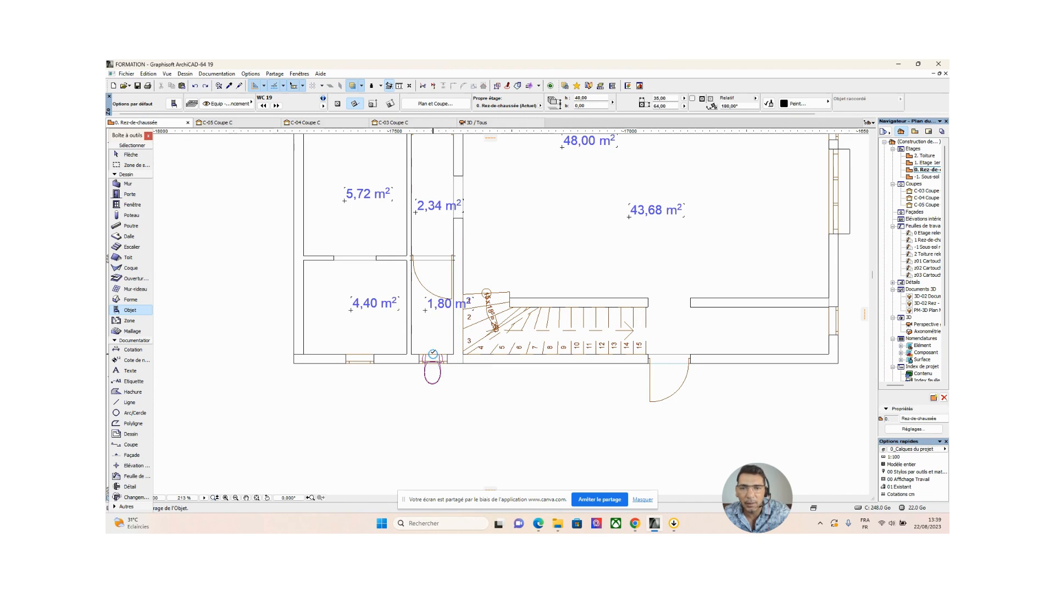
Place the WC centred on the window wall of the 1,80 m² room, with its bowl facing into the room
scroll(432, 353, "up", 3)
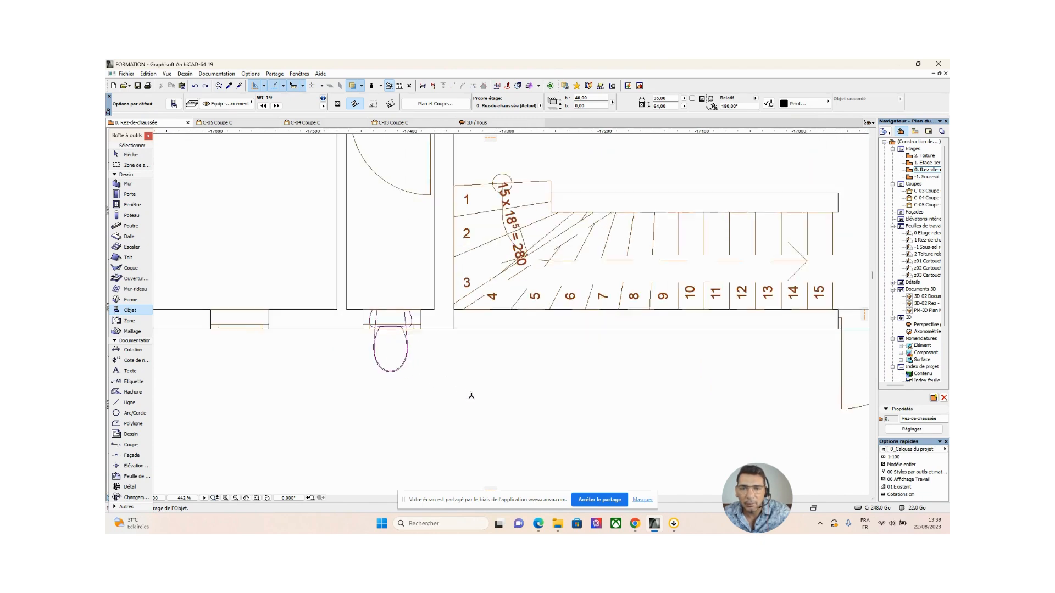
left_click(392, 310)
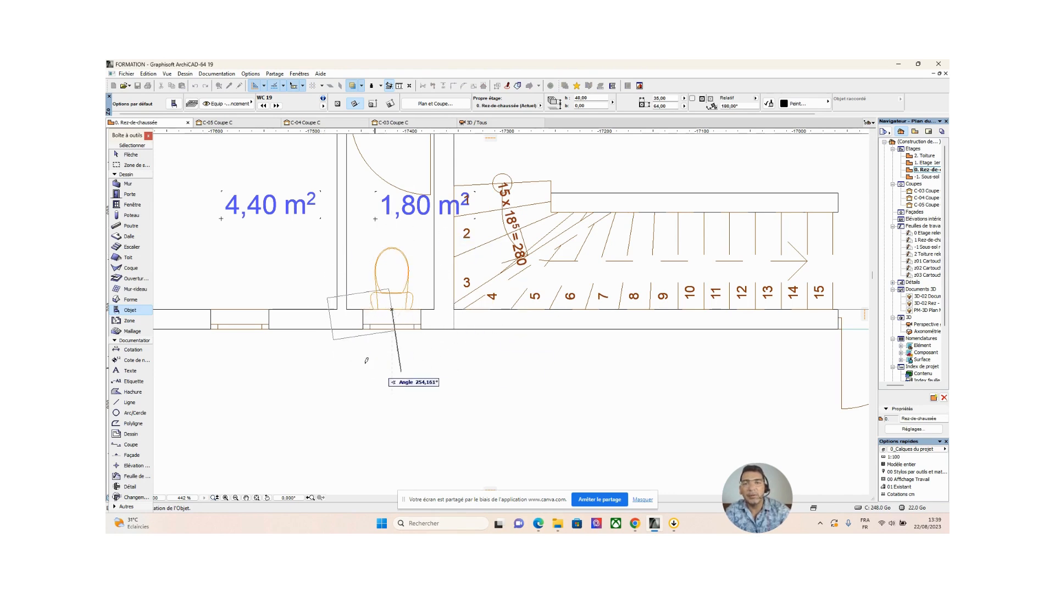
left_click(317, 307)
Open the 1. Etage 1er floor plan and display that storey as the trace reference
scroll(499, 321, "down", 3)
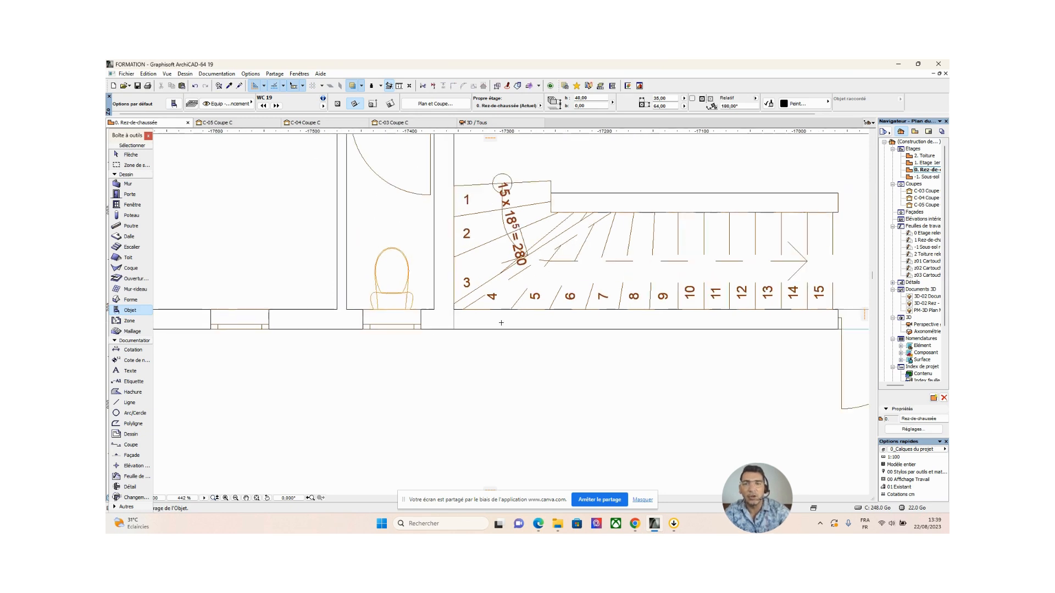
scroll(499, 322, "down", 1)
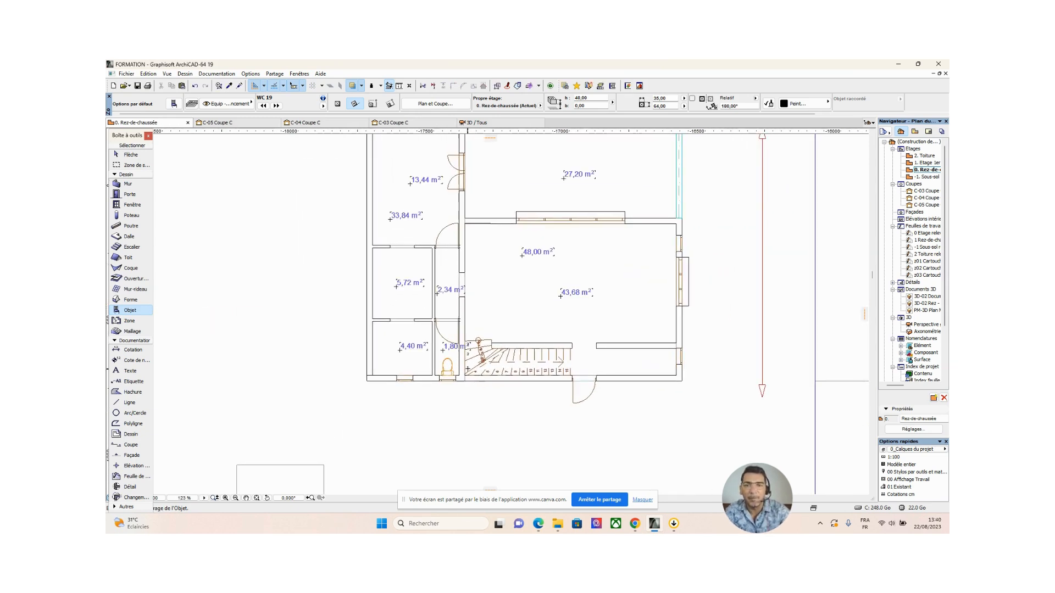
middle_click_drag(462, 367, 440, 400)
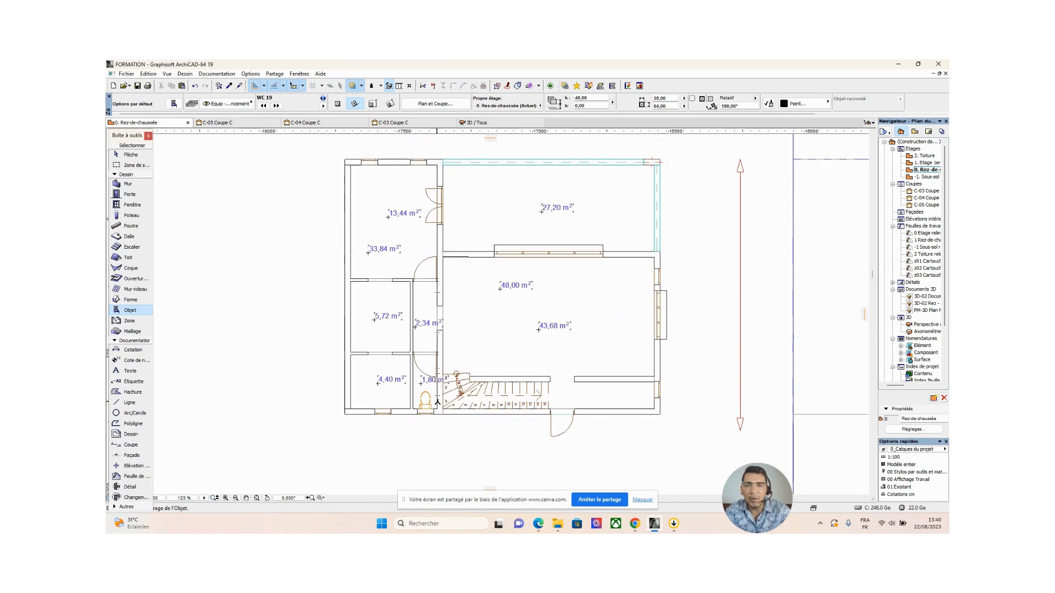
double_click(930, 164)
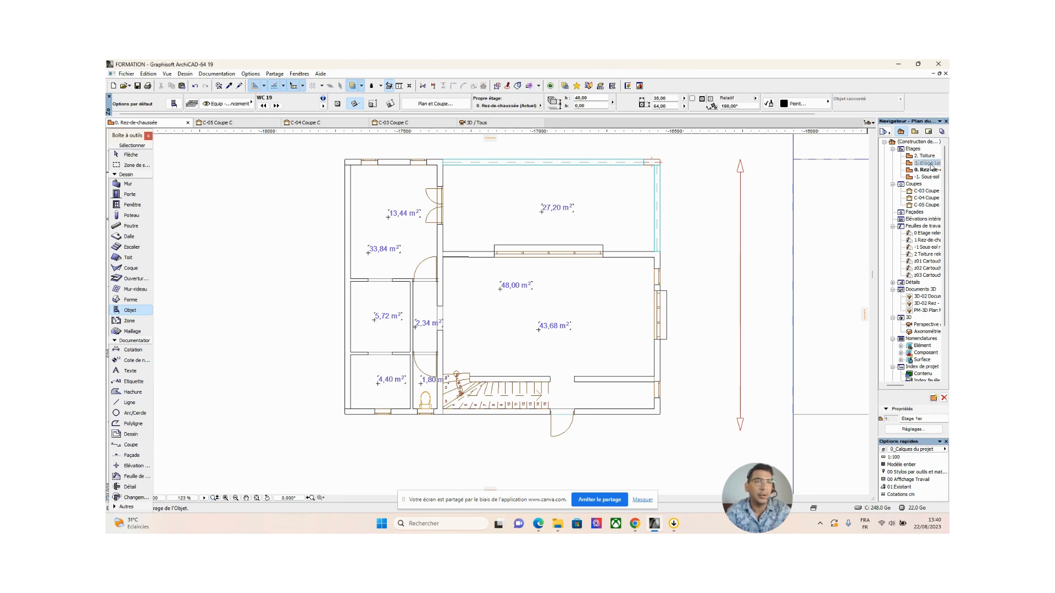
right_click(931, 167)
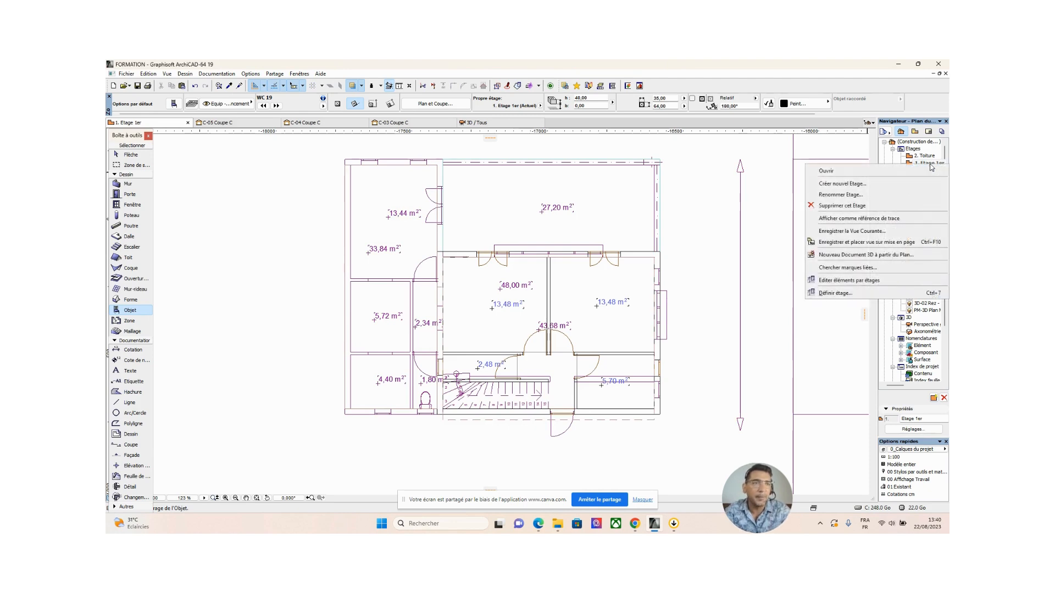
left_click(889, 219)
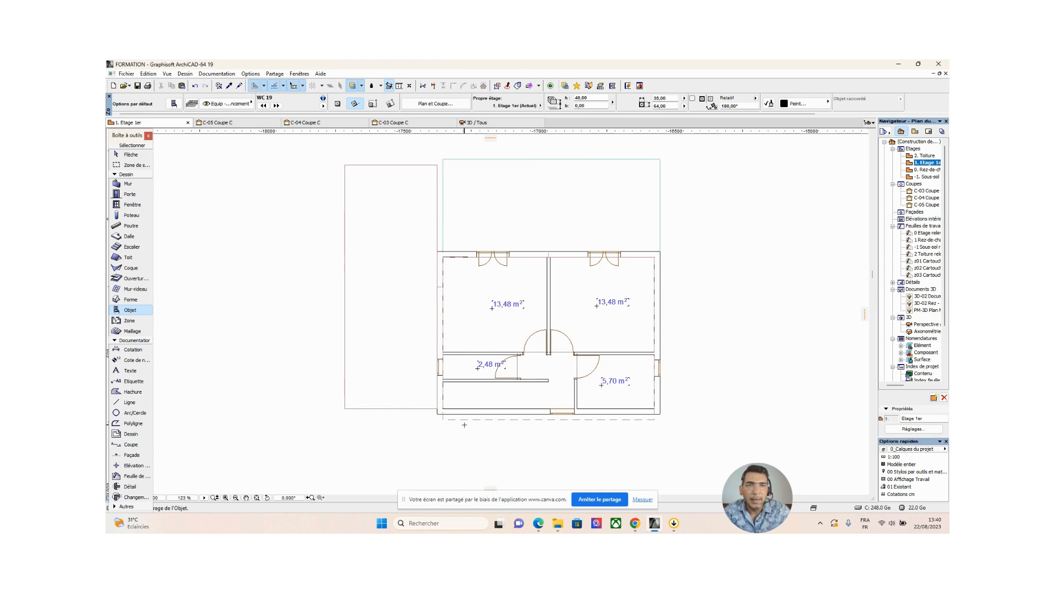
Place the WC centred on the window wall of the first floor's 2,48 m² room, bowl facing into the room, and leave the Object tool
scroll(436, 369, "up", 4)
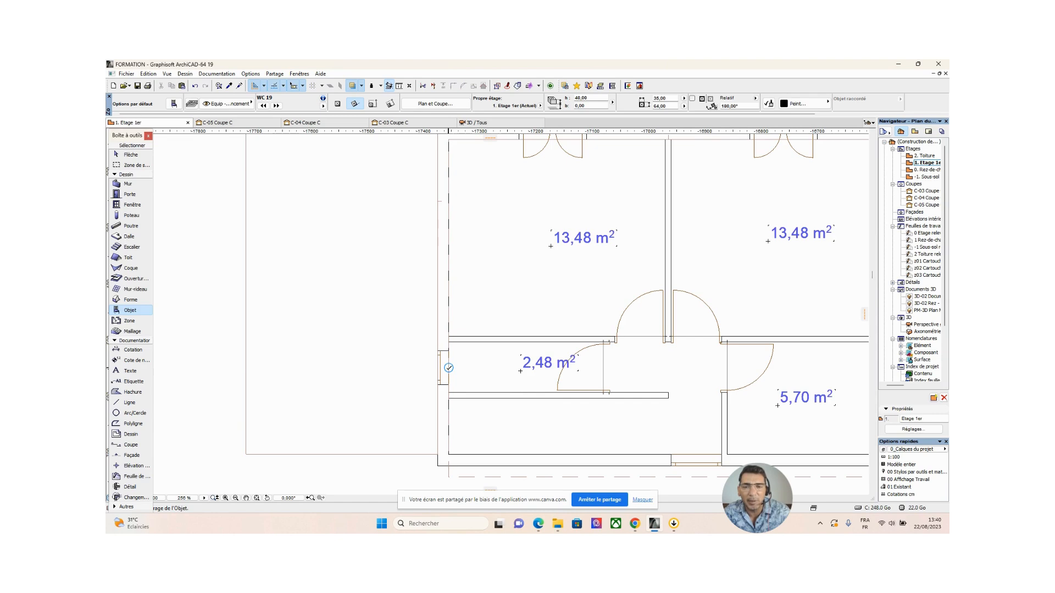
left_click(449, 367)
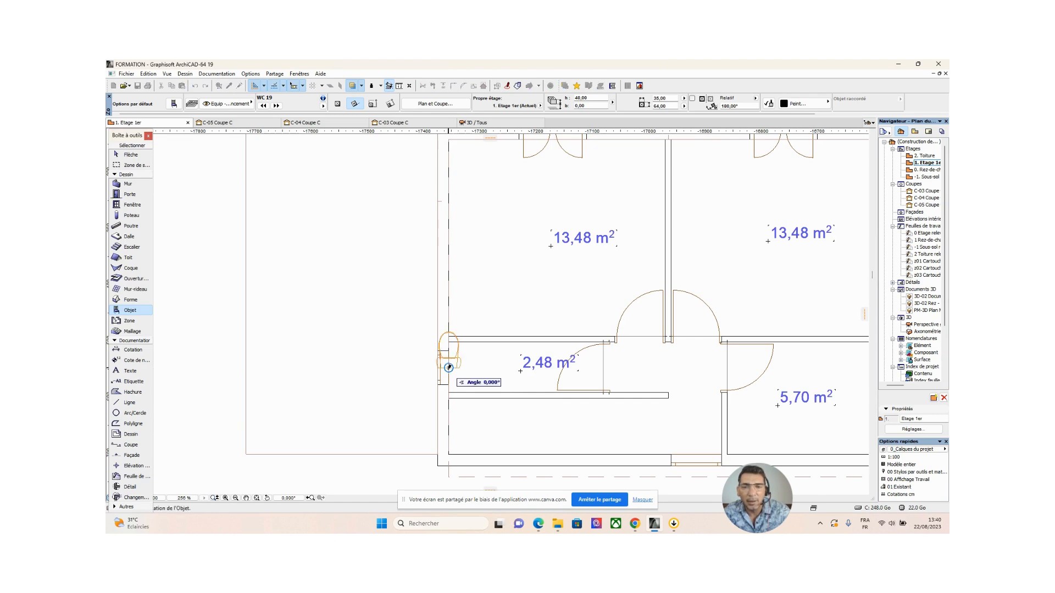
left_click(450, 311)
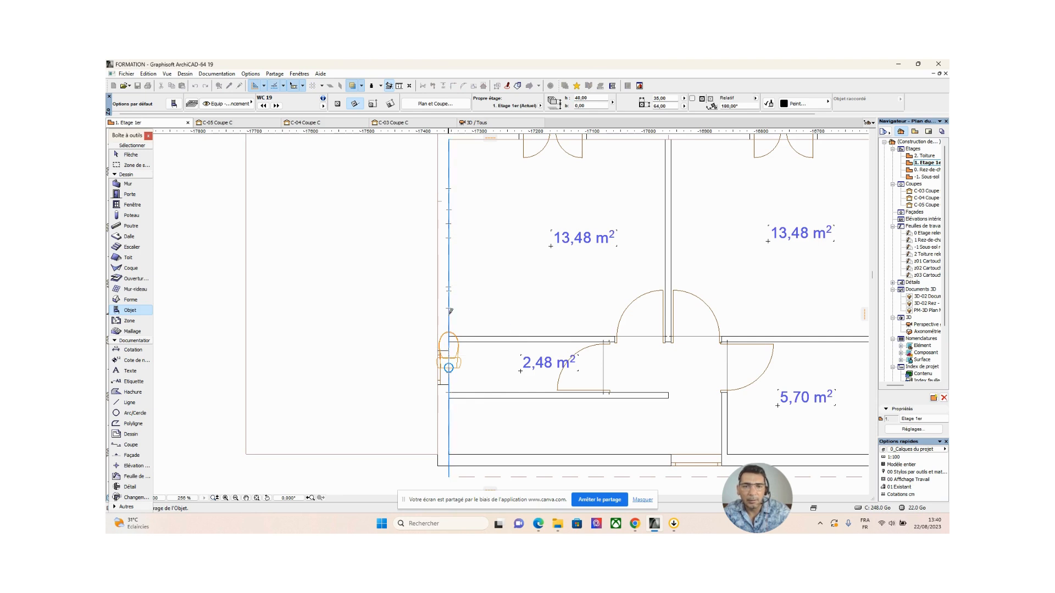
scroll(491, 379, "down", 2)
middle_click_drag(491, 379, 428, 361)
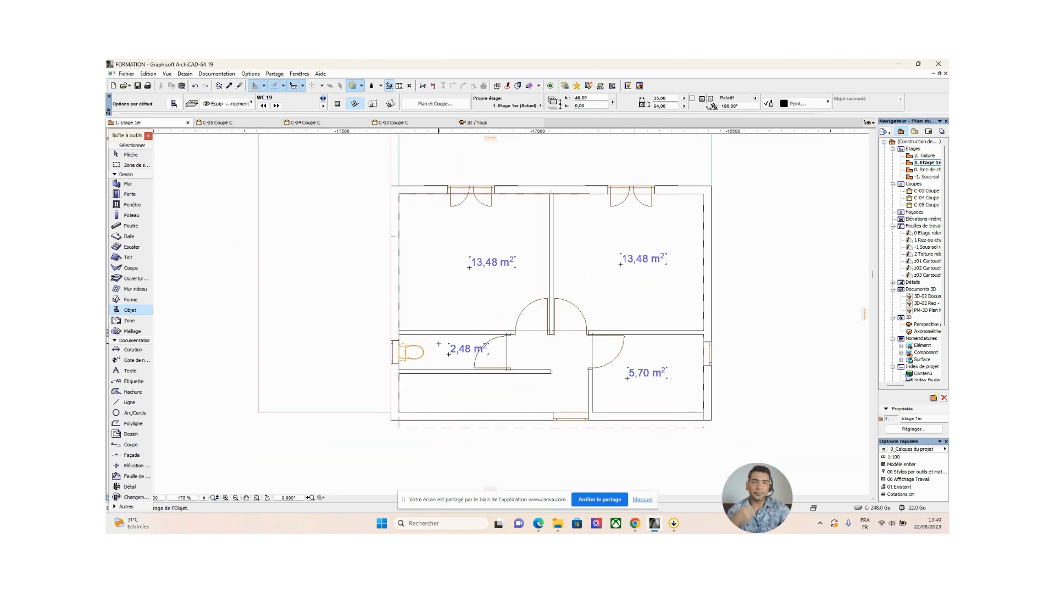
left_click(130, 154)
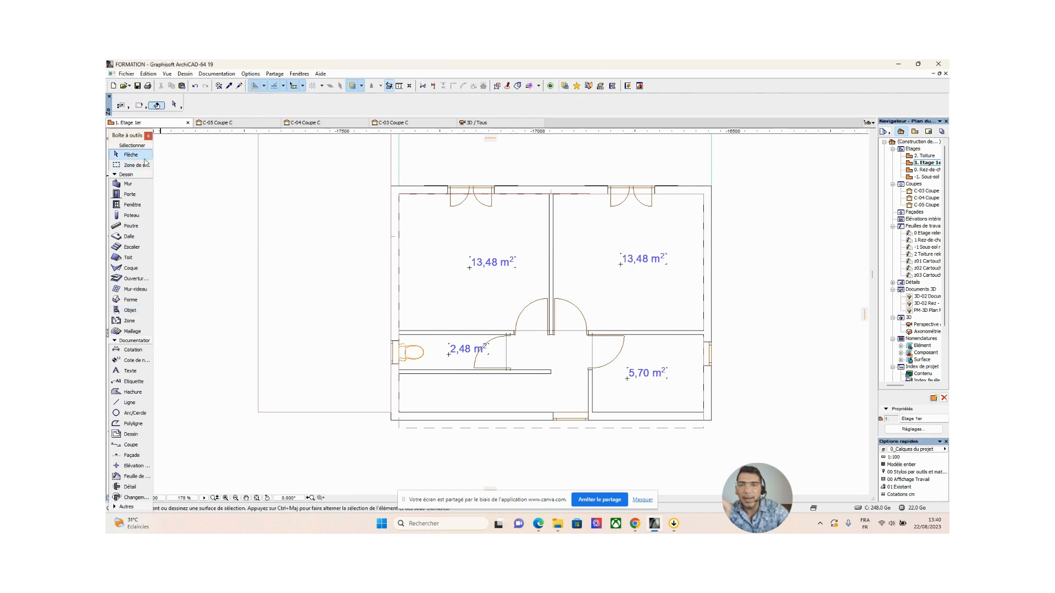
left_click(409, 351)
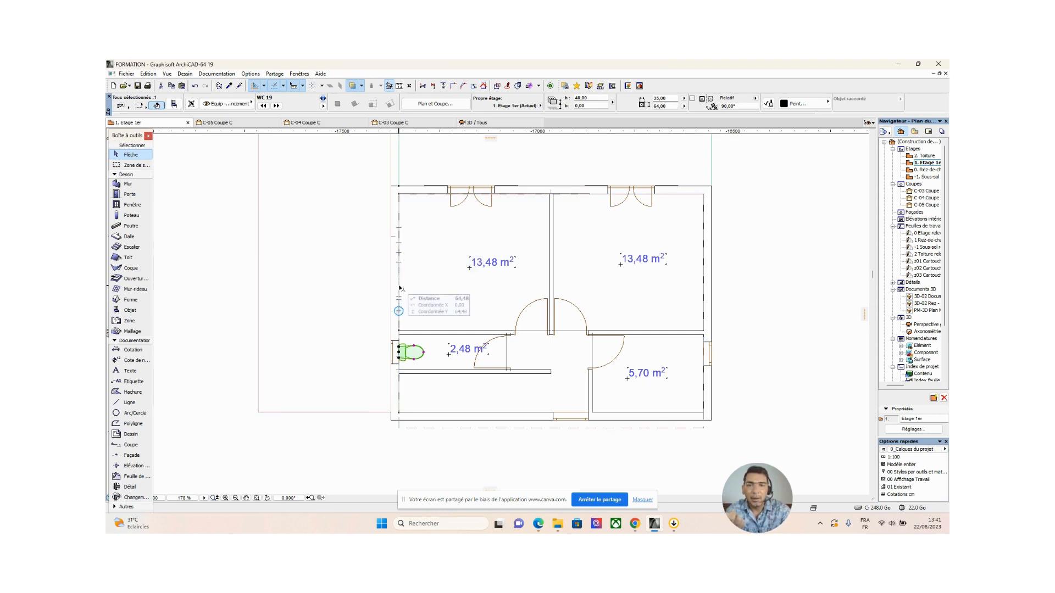
left_click(400, 289)
left_click(203, 319)
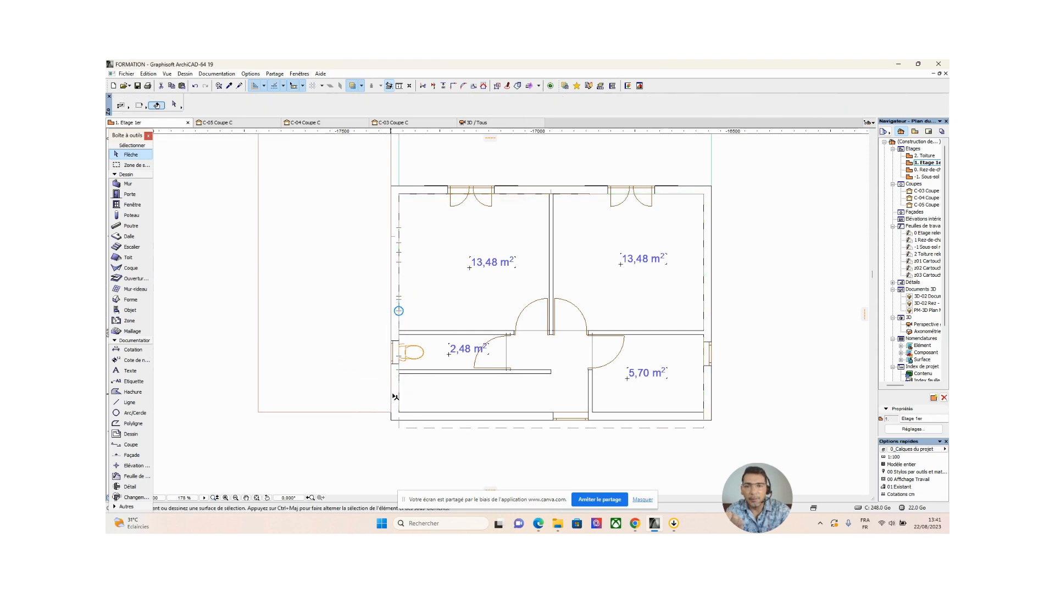
left_click(394, 395)
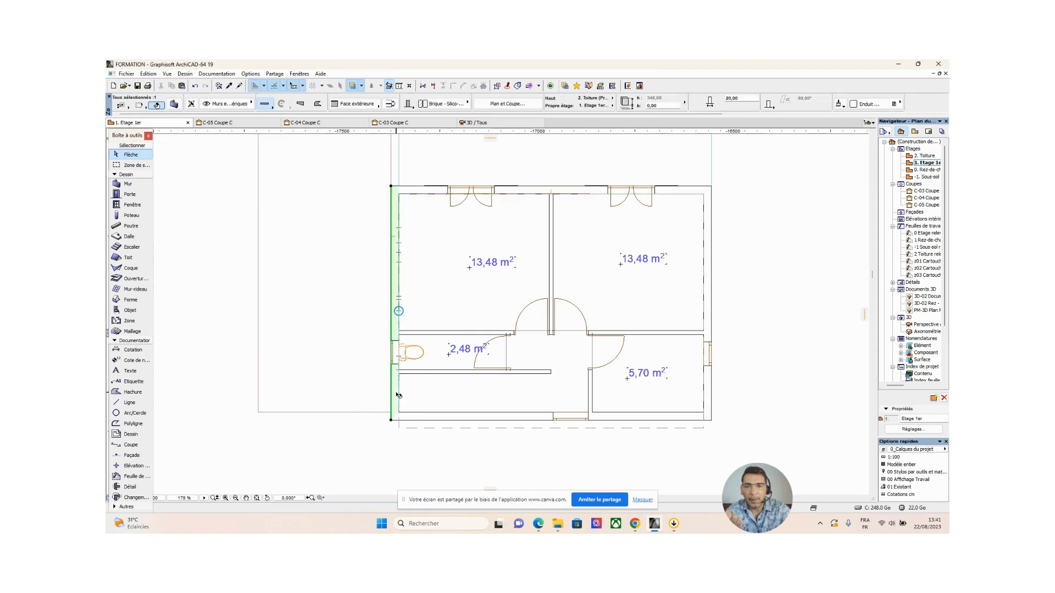
left_click(194, 345)
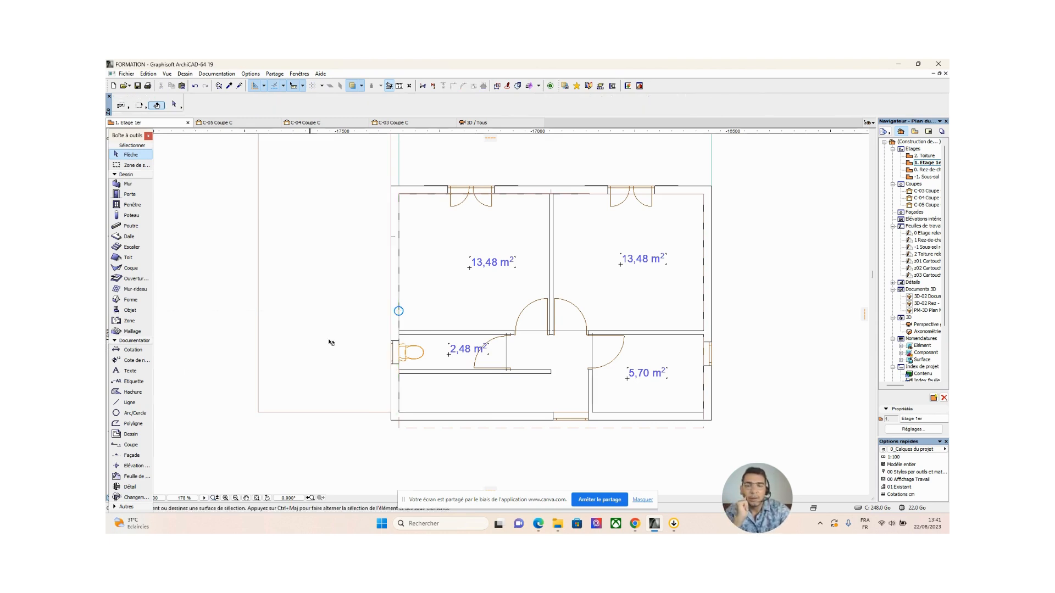
left_click(409, 354)
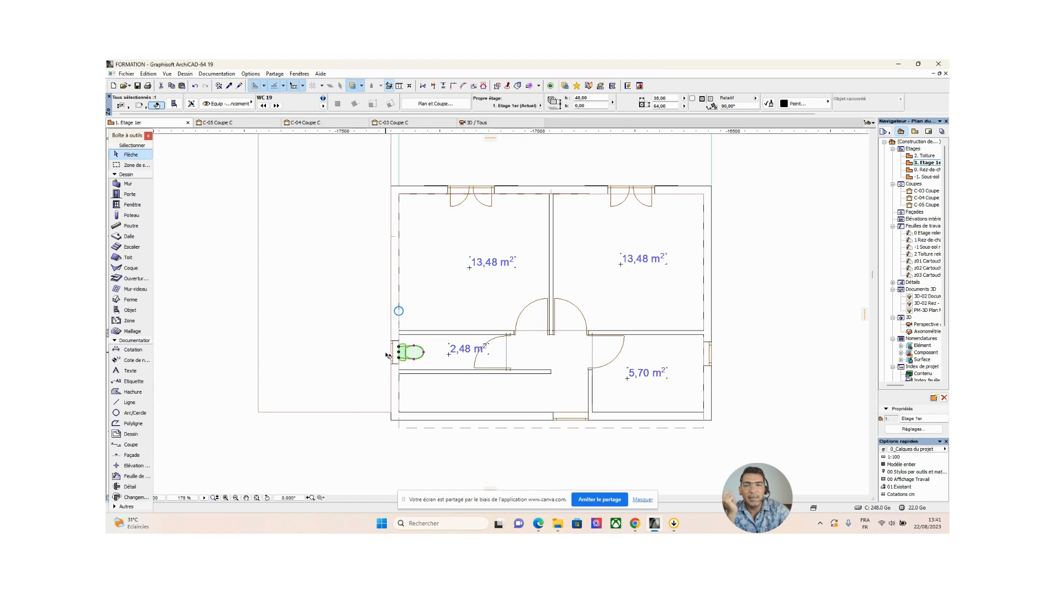
left_click(205, 353)
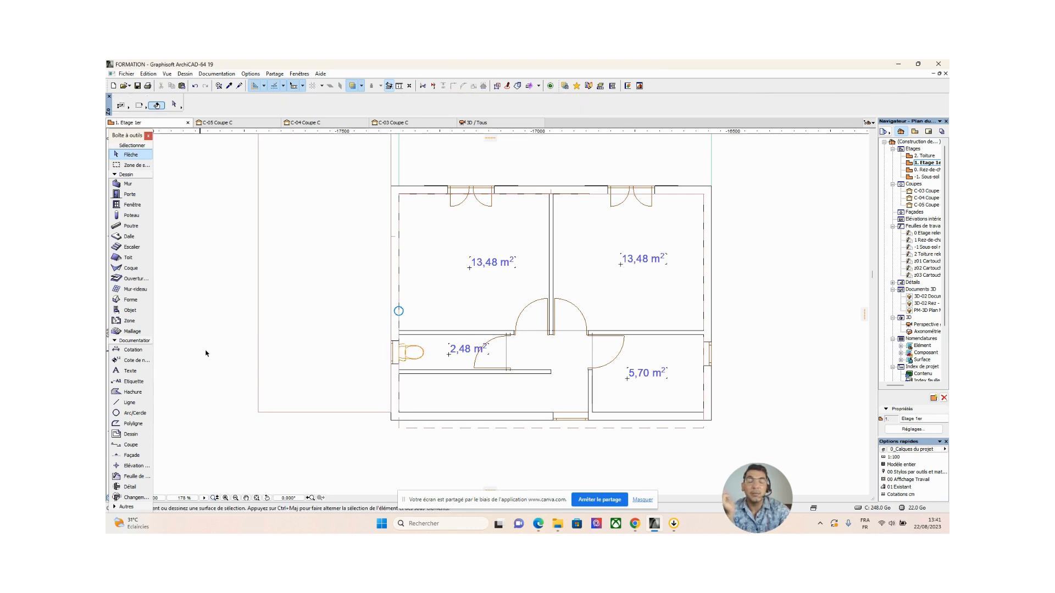
left_click(397, 354)
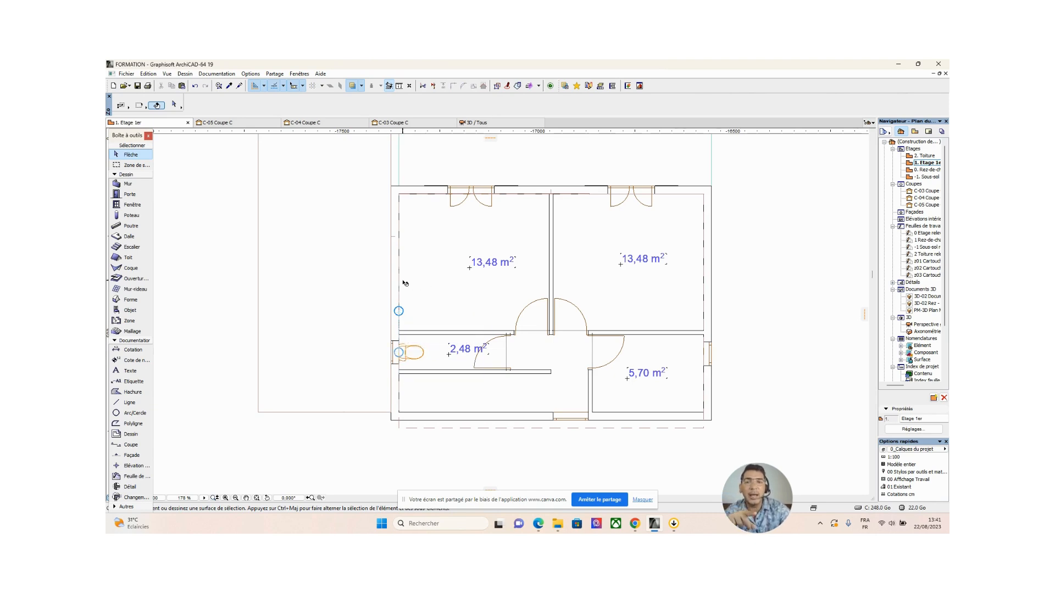
Inspect the WC in the 1,80 m² room on the Rez-de-chaussée plan, and return to the 1. Etage 1er plan
double_click(927, 171)
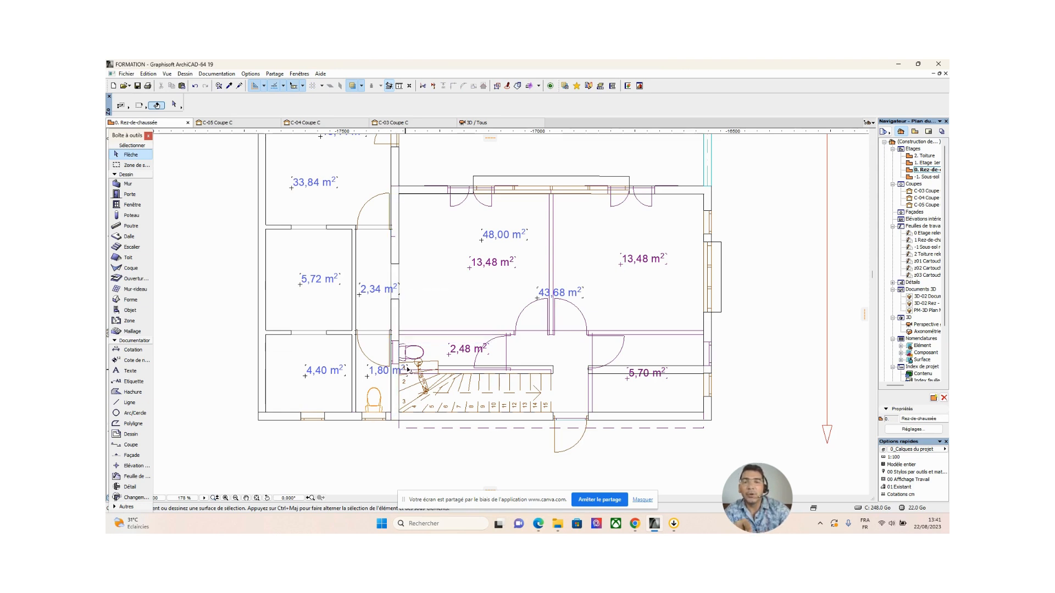
left_click(373, 406)
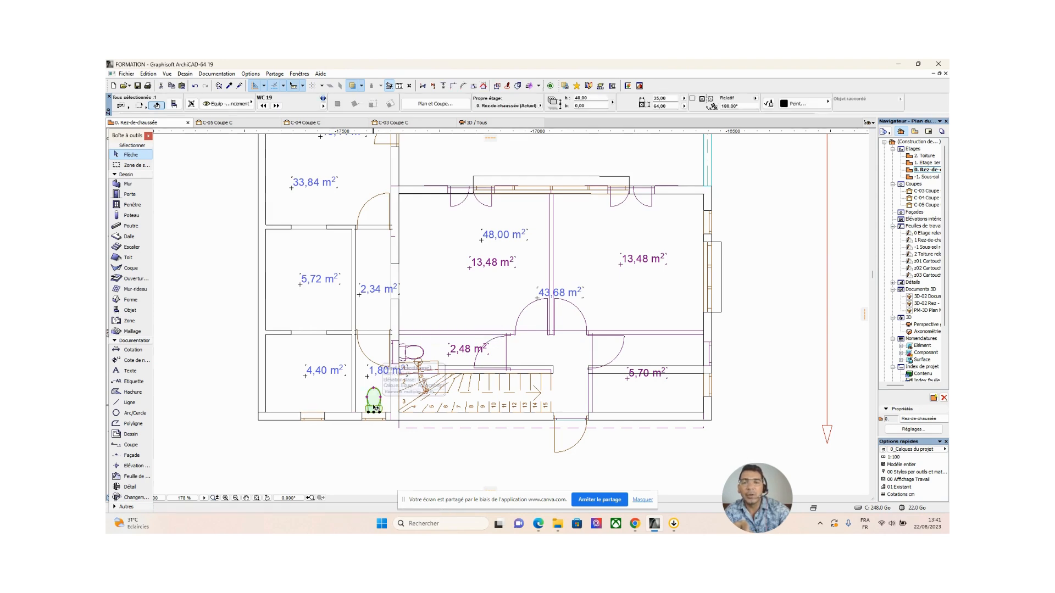
left_click(254, 348)
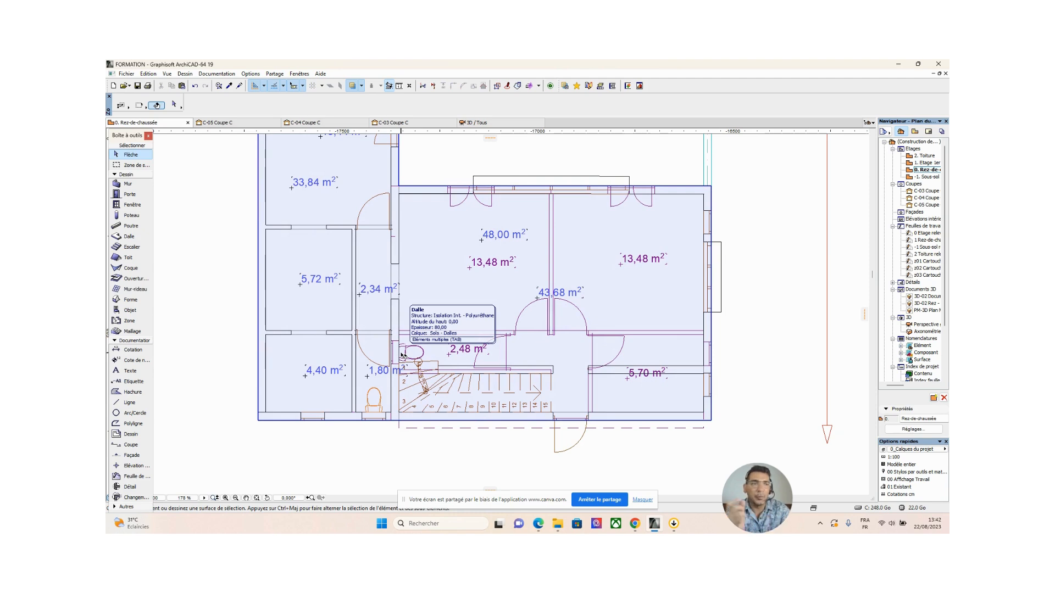
left_click(926, 163)
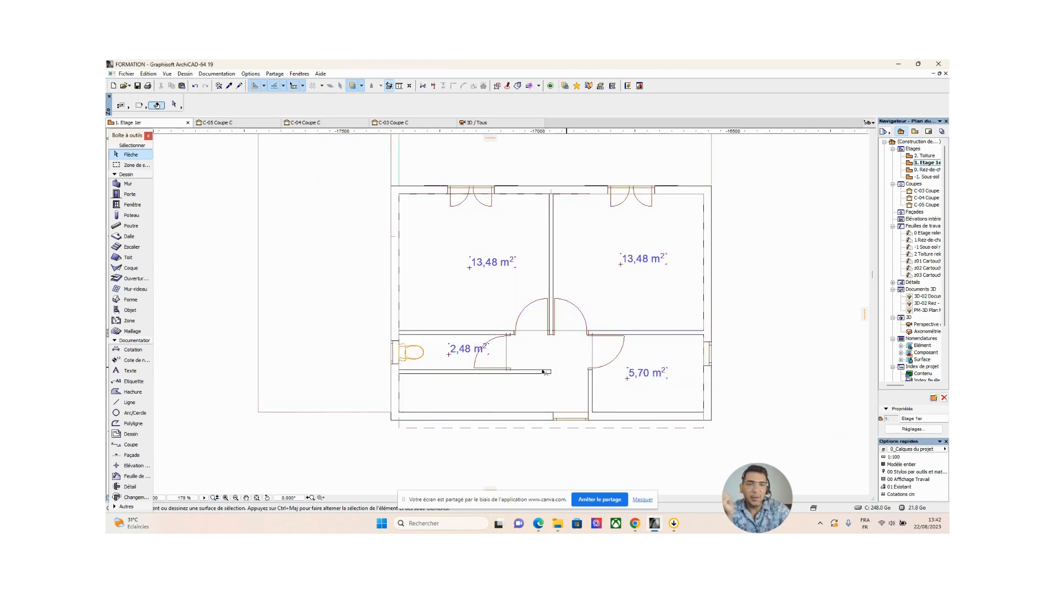
Move the 2,48 m² room's WC over to the door opening, and move it back onto the centre of the window wall
left_click(406, 357)
left_click(400, 354)
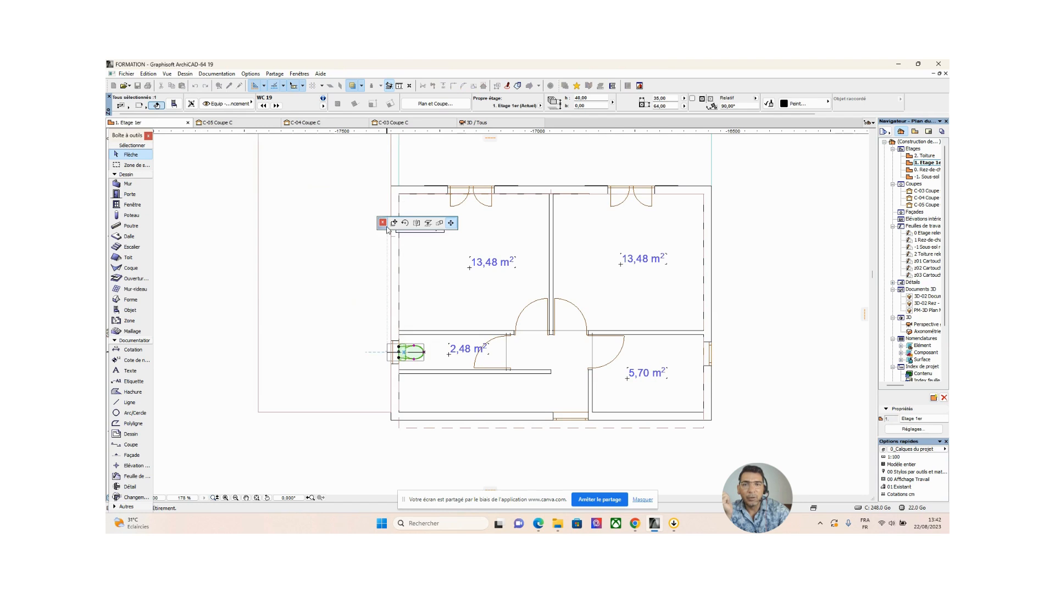
left_click(517, 356)
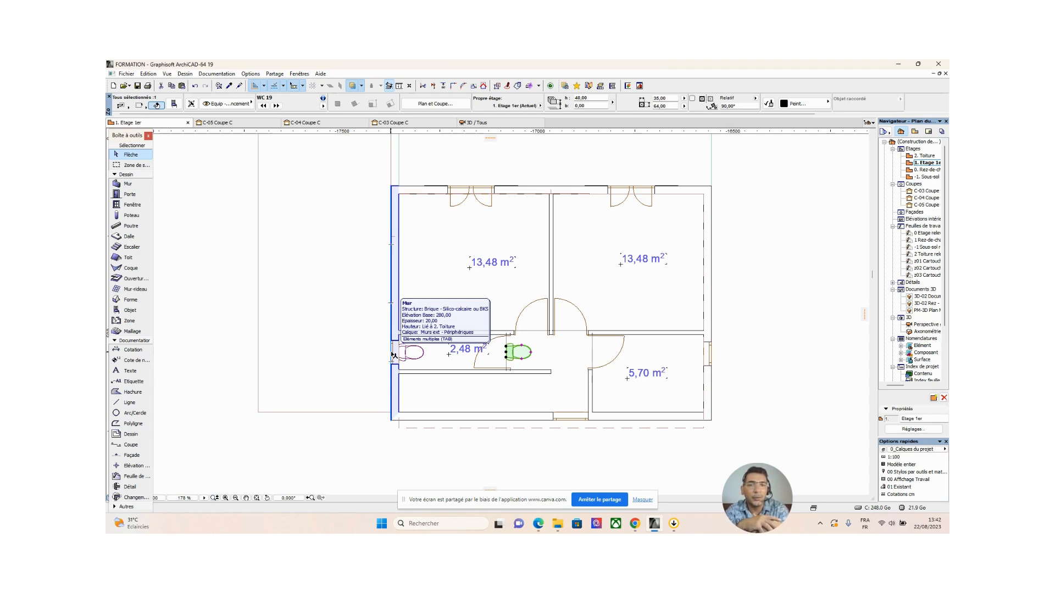
left_click(506, 352)
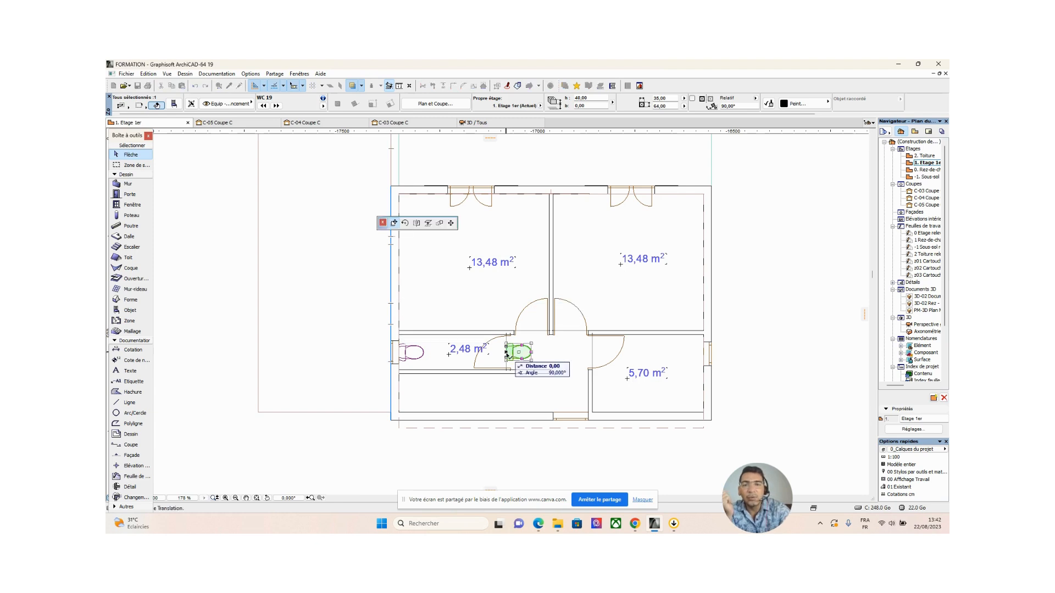
left_click(398, 354)
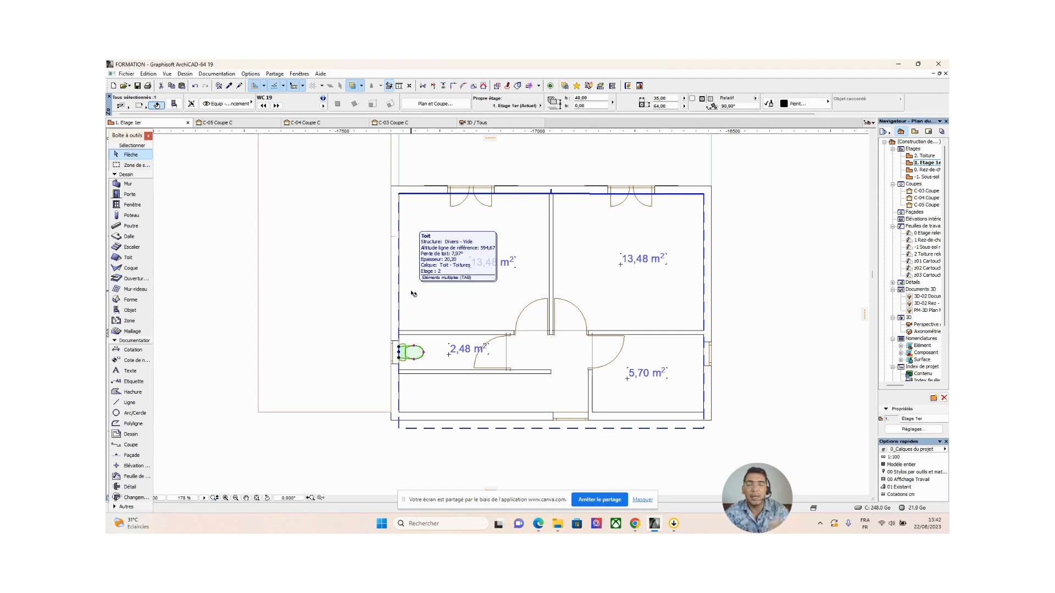
left_click(358, 276)
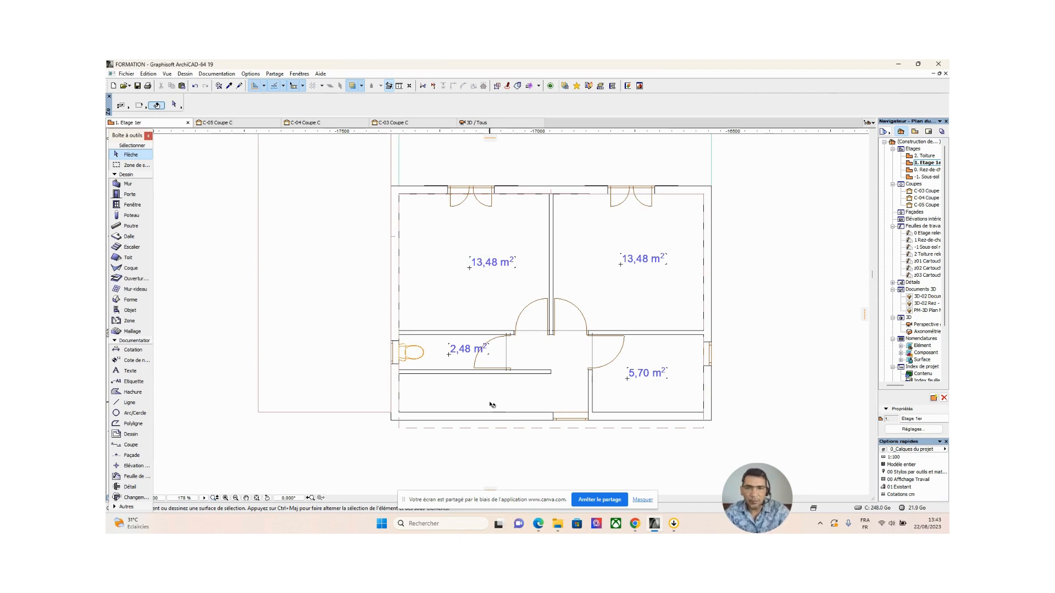
Open the 0. Rez-de-chaussée floor plan and display that storey as the trace reference
left_click(928, 171)
right_click(928, 171)
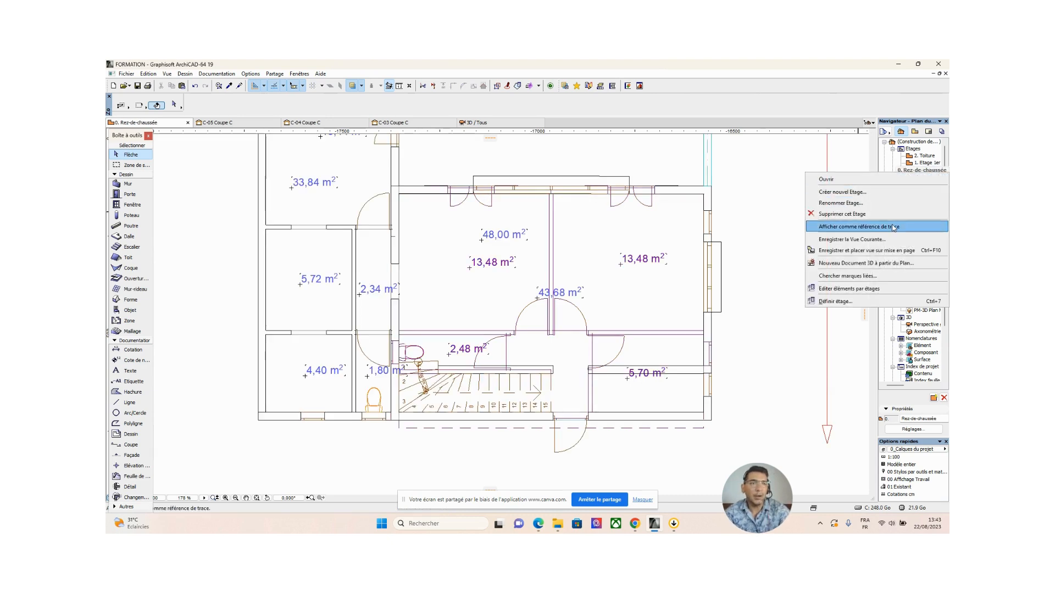
left_click(926, 227)
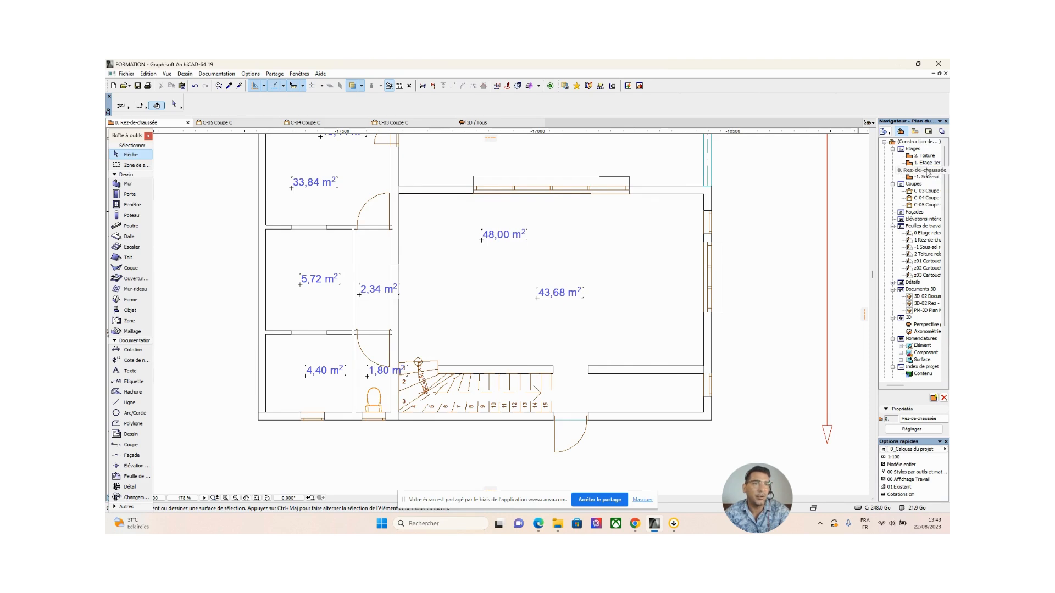
right_click(927, 172)
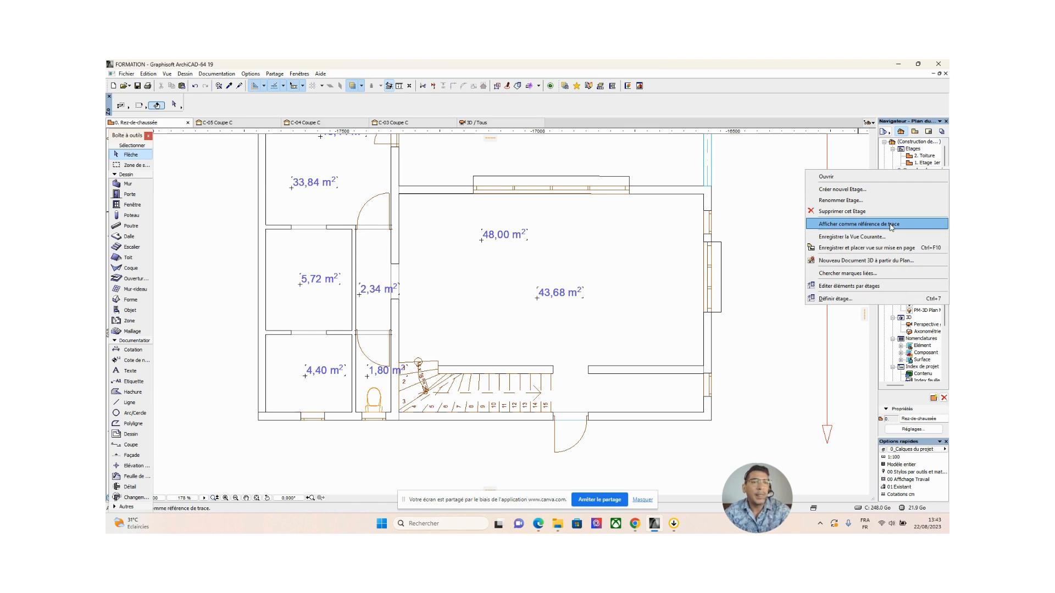
left_click(891, 225)
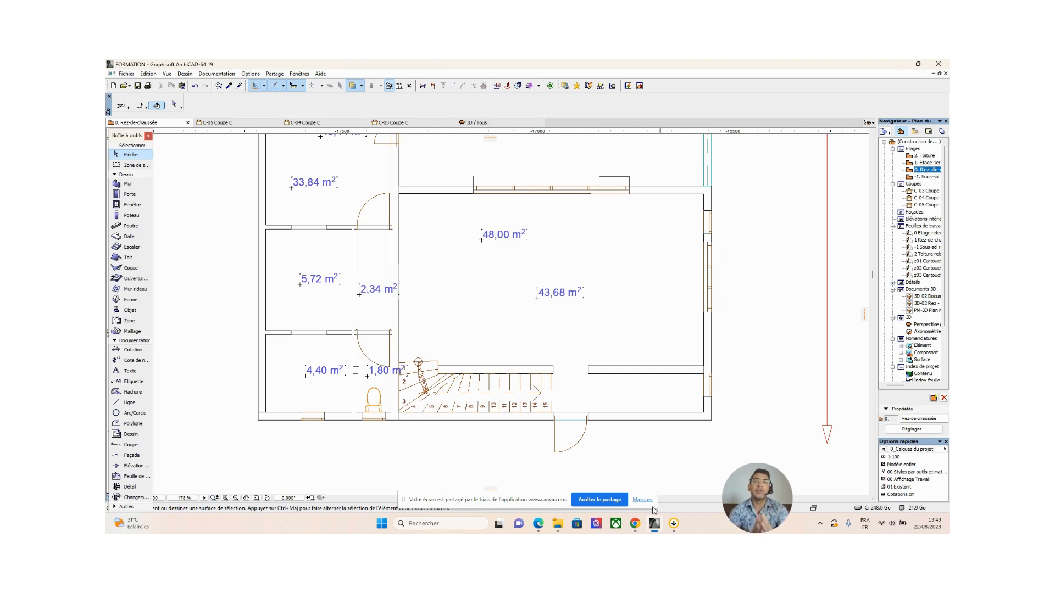
Choose the Fontaine 3 19 object from the Robinets, distributeurs d'eau 19 library folder in the default object settings
scroll(507, 375, "down", 1)
middle_click_drag(347, 350, 439, 329)
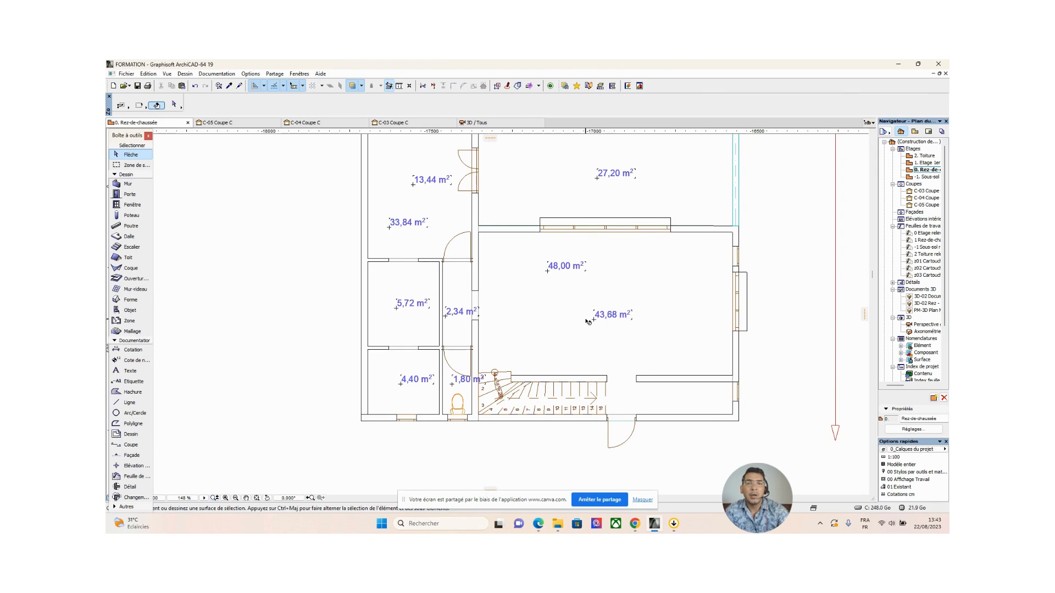
middle_click_drag(588, 321, 563, 344)
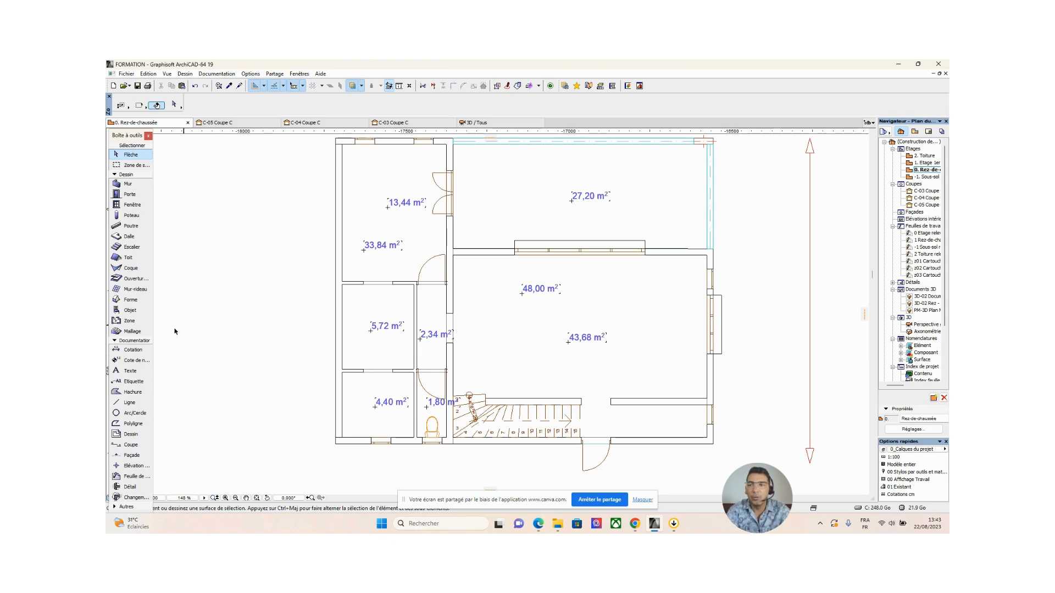
left_click(130, 311)
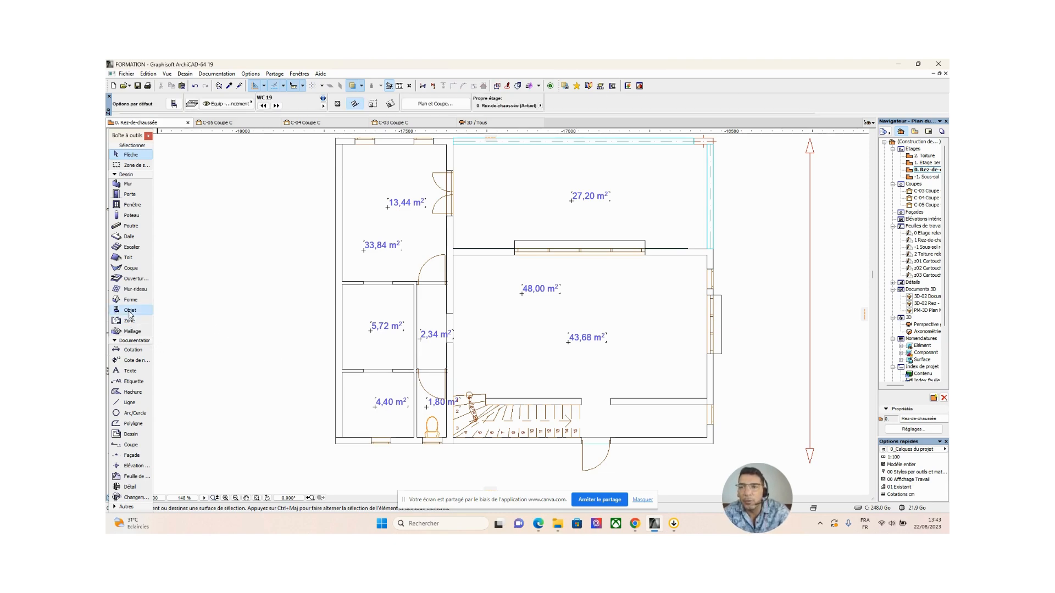
double_click(130, 312)
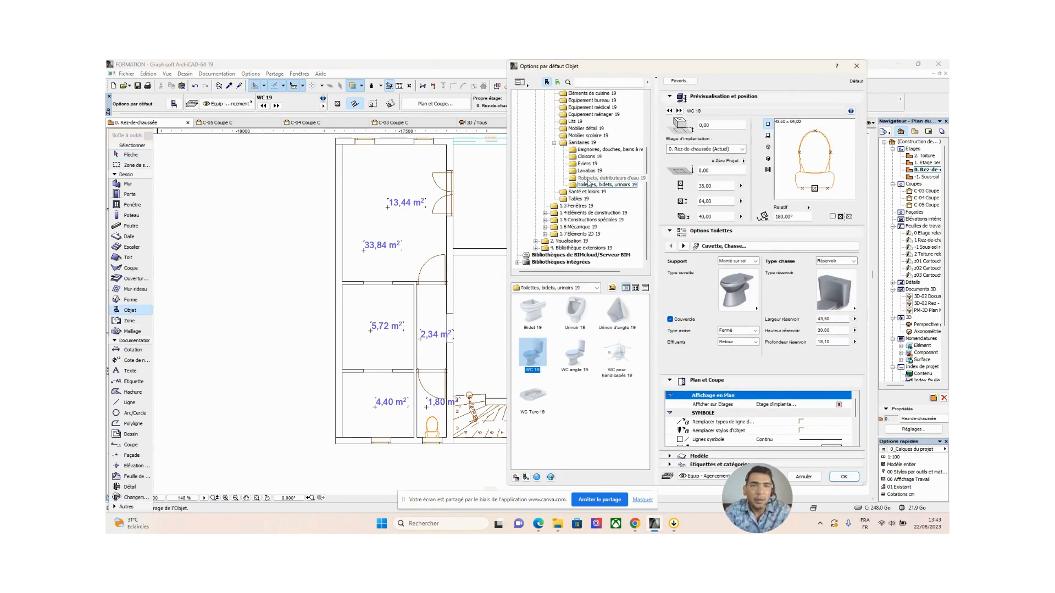
left_click(592, 179)
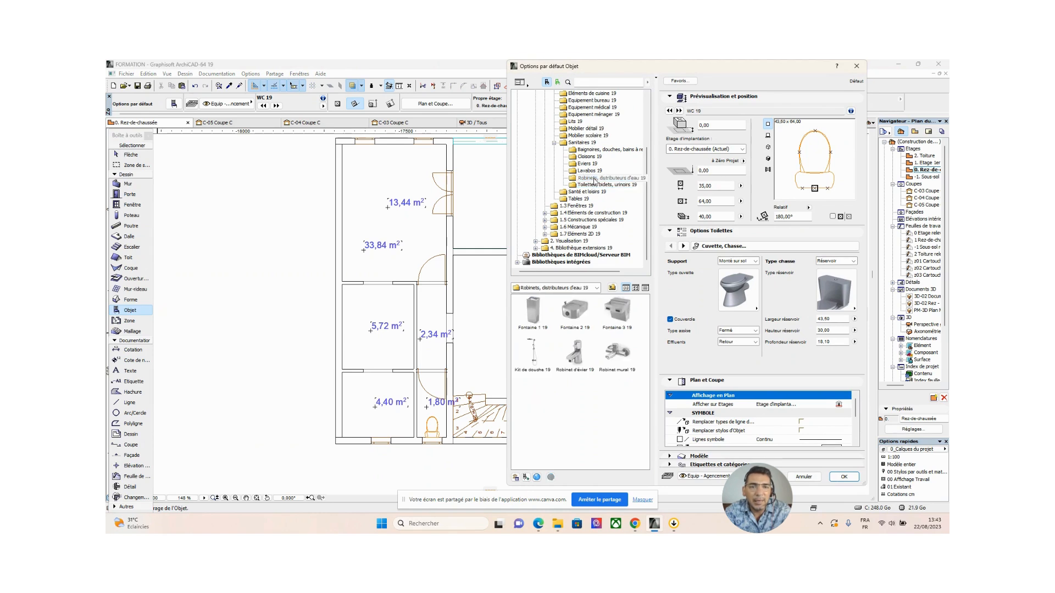
mouse_move(536, 315)
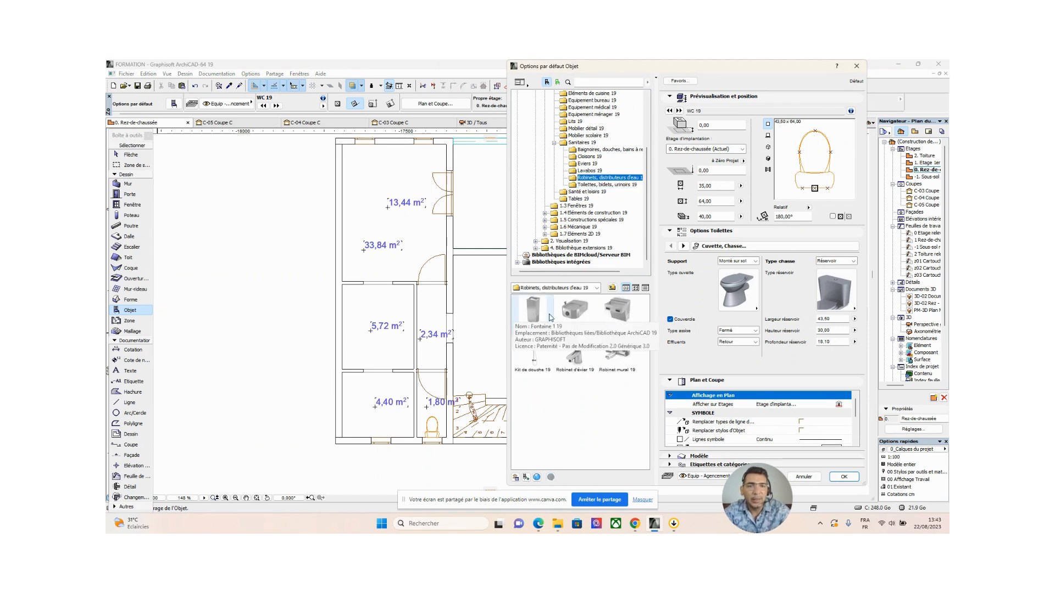
mouse_move(541, 342)
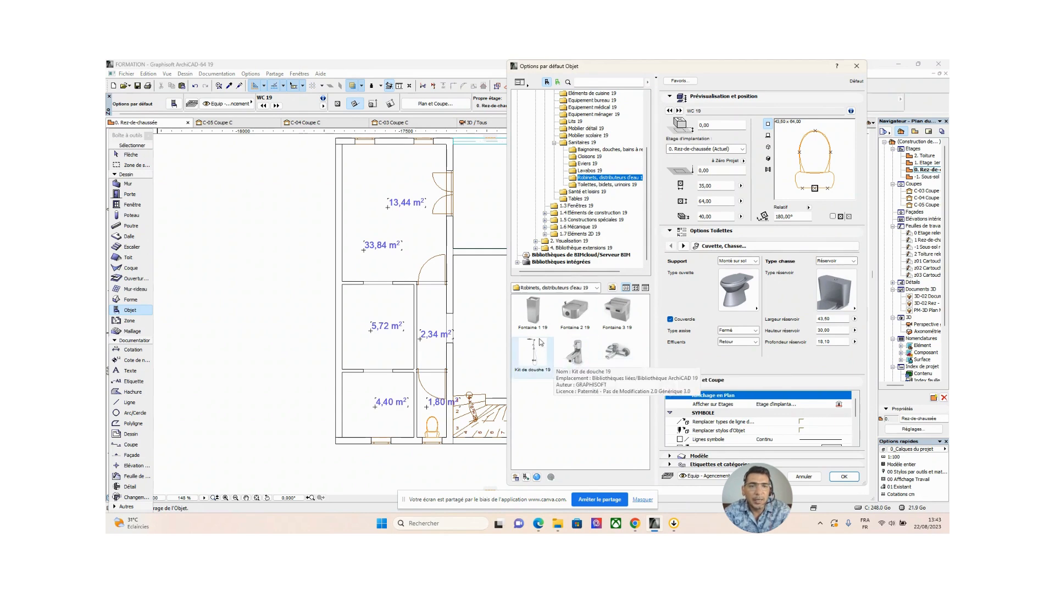
mouse_move(615, 311)
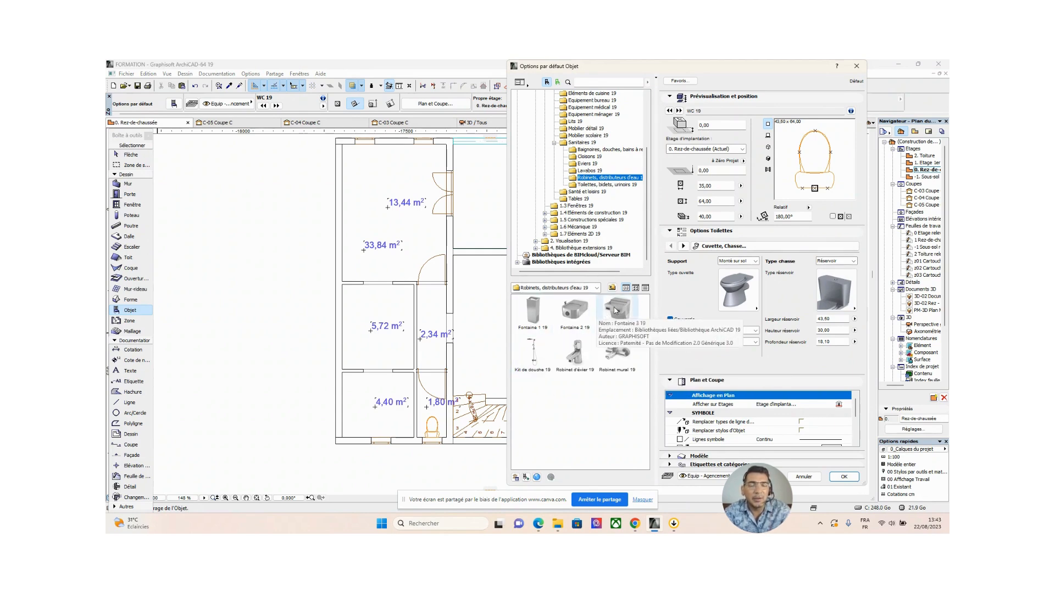
left_click(615, 311)
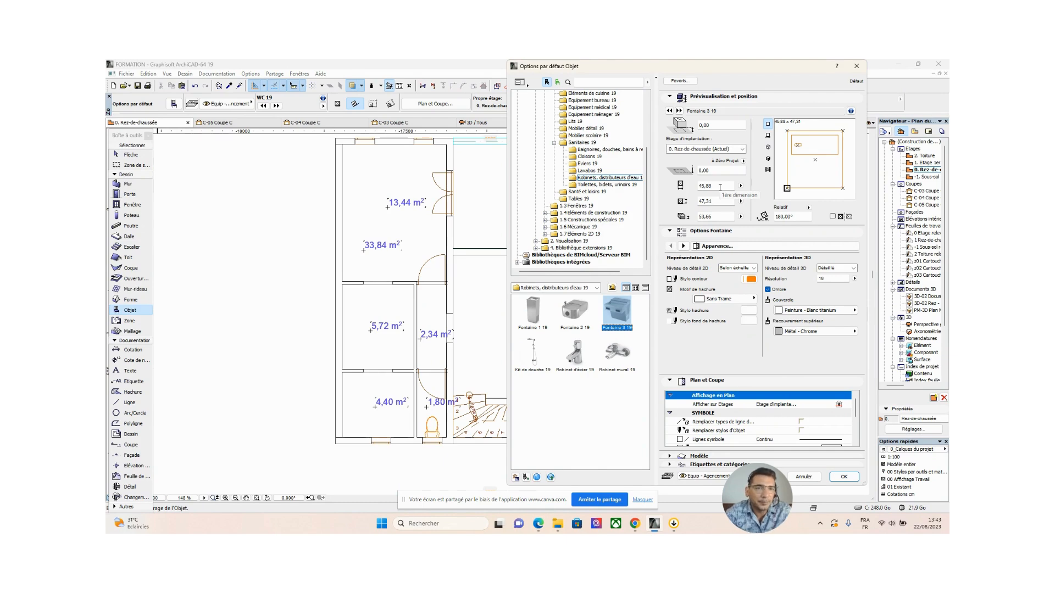
left_click_drag(729, 70, 613, 119)
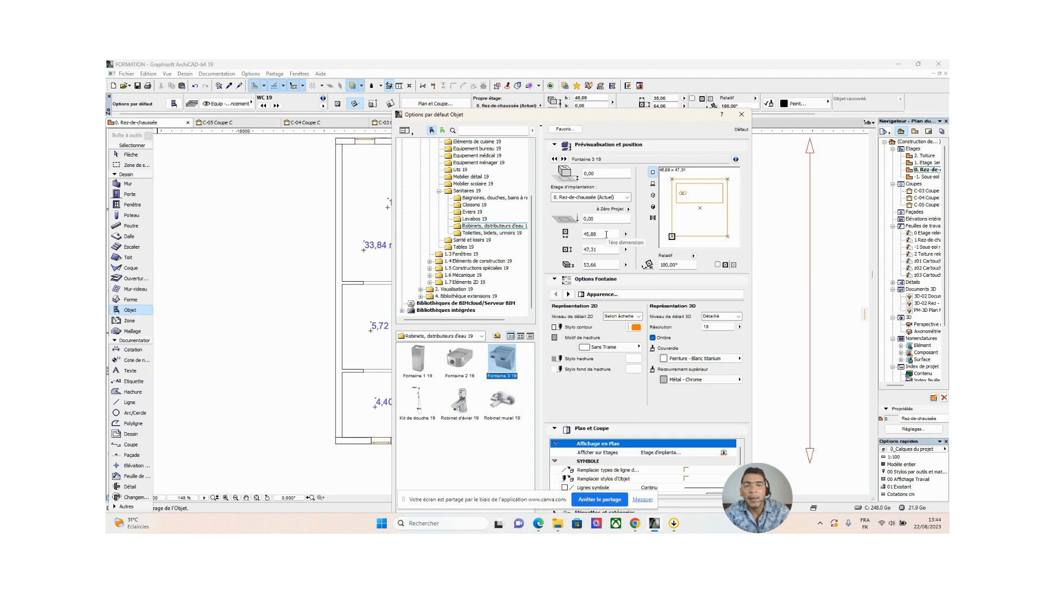
Switch to Chrome, search for Leroy Merlin in a new tab, close that tab, and return to the ArchiCAD object settings
mouse_move(635, 524)
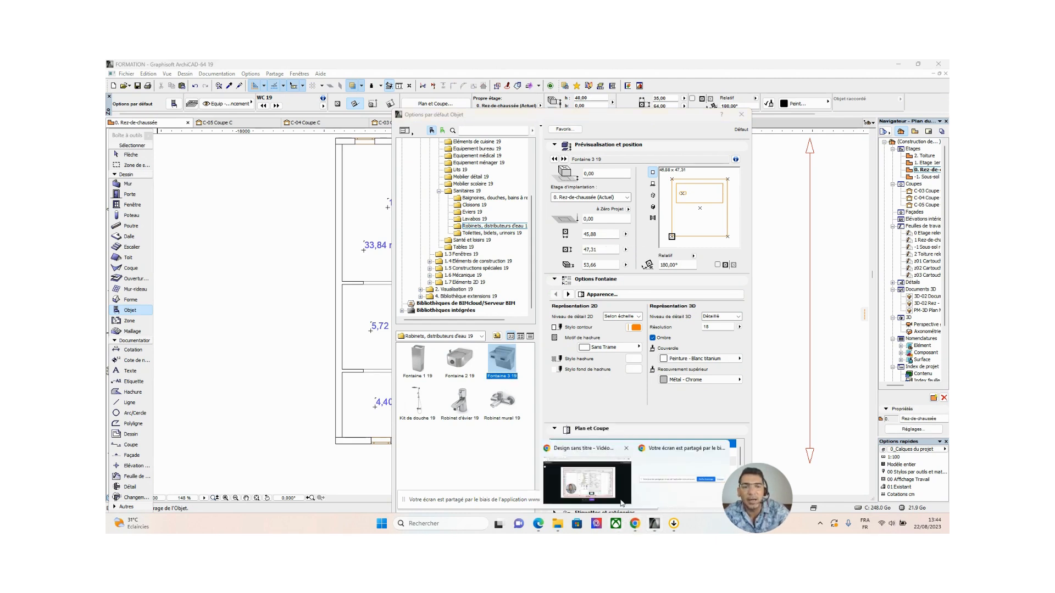
left_click(585, 451)
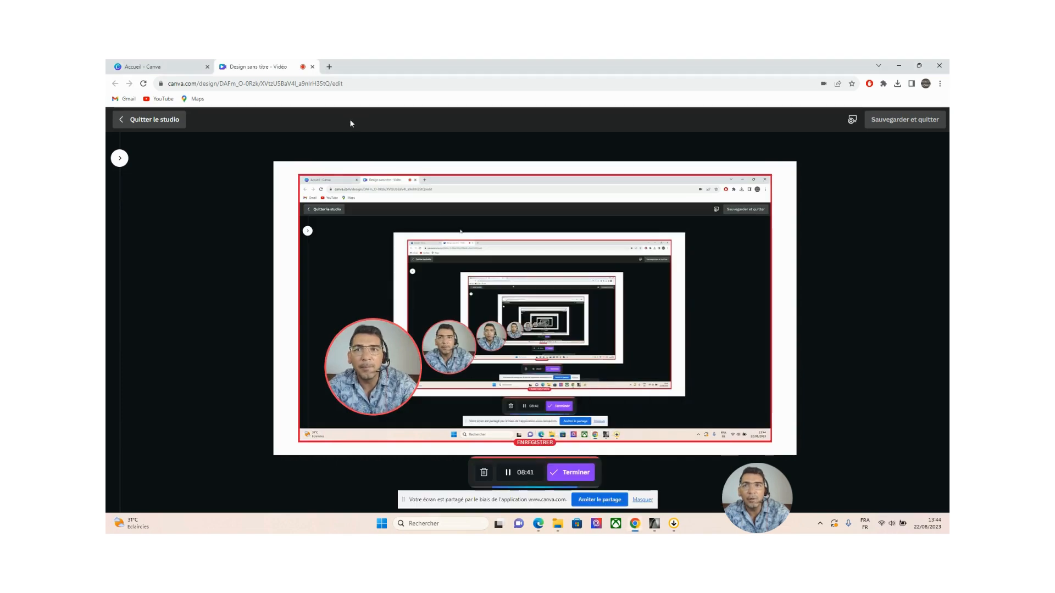
left_click(329, 66)
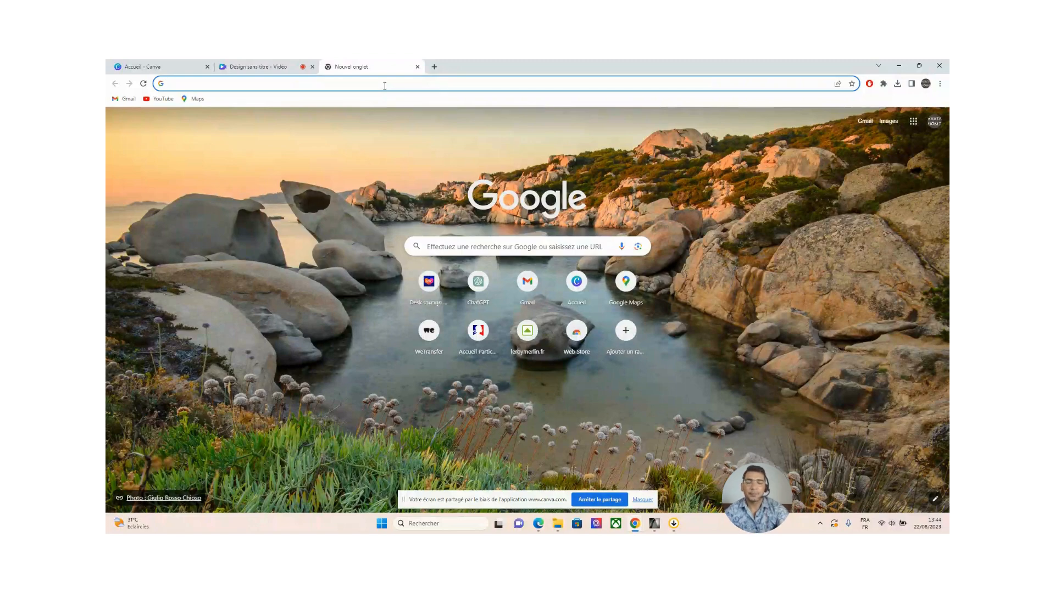
type("lero")
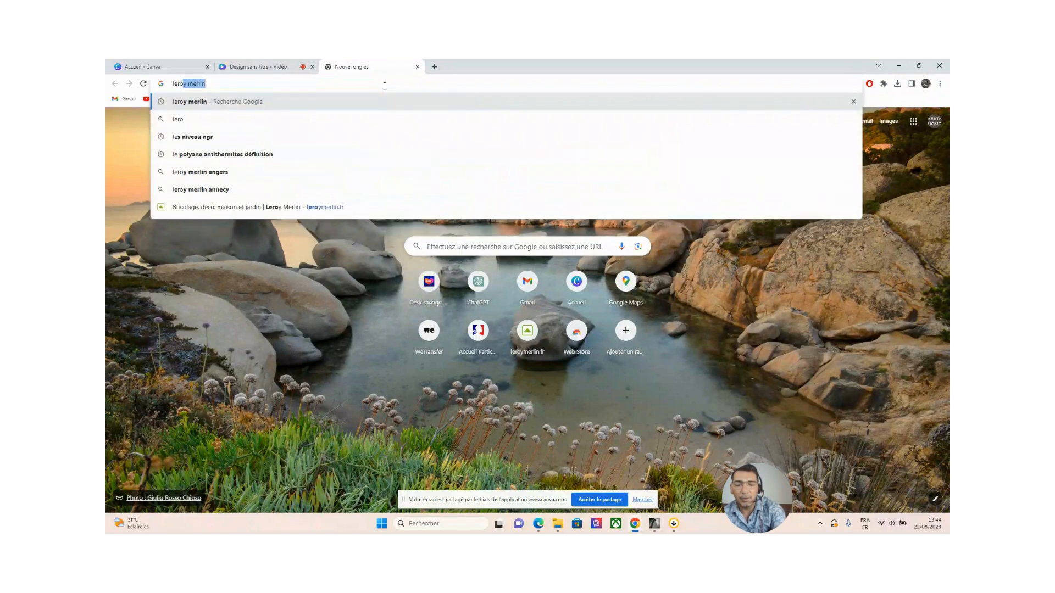
type("y")
key("Return")
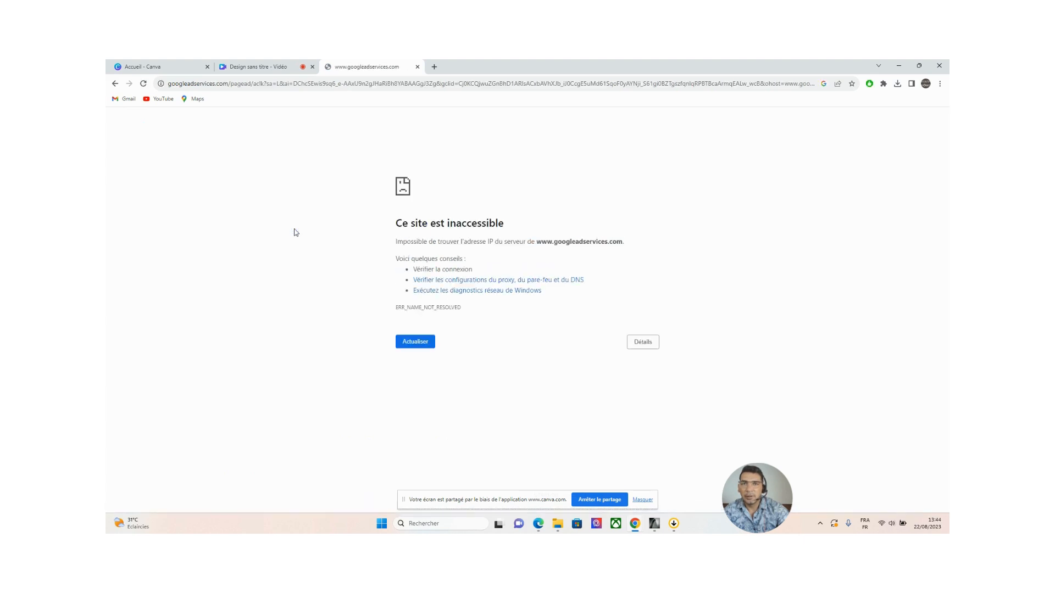
left_click(417, 67)
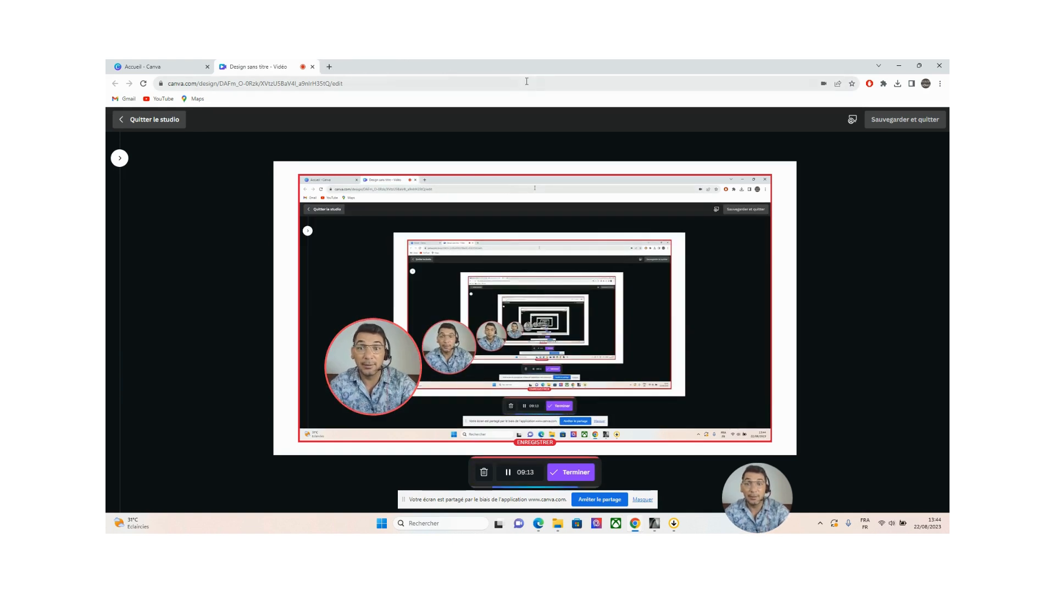
left_click(654, 522)
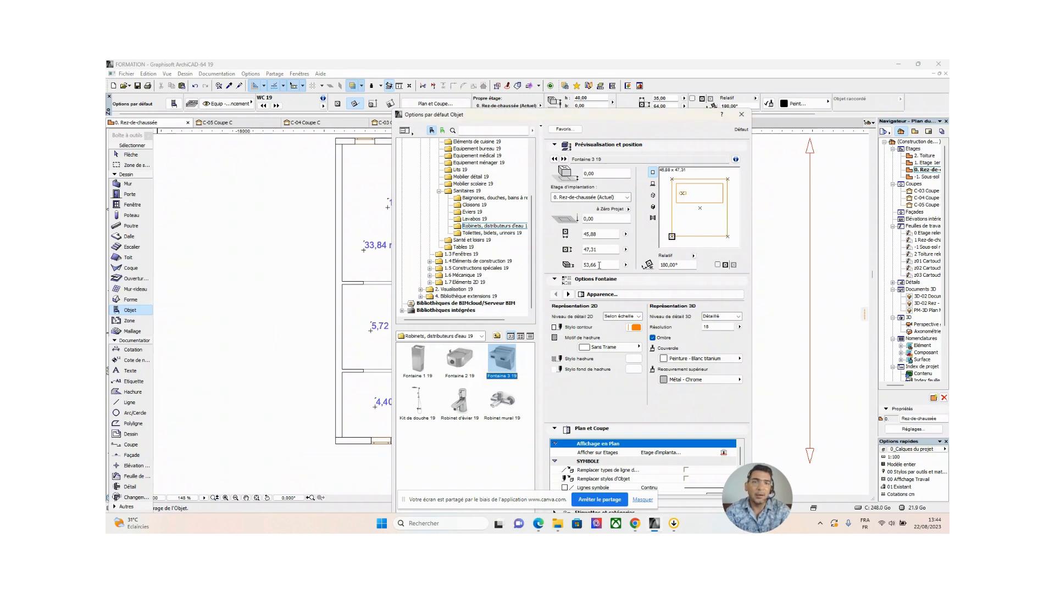
Set the fountain's first dimension to 45,00 and its second dimension to 25,00
left_click(603, 234)
type("45,00")
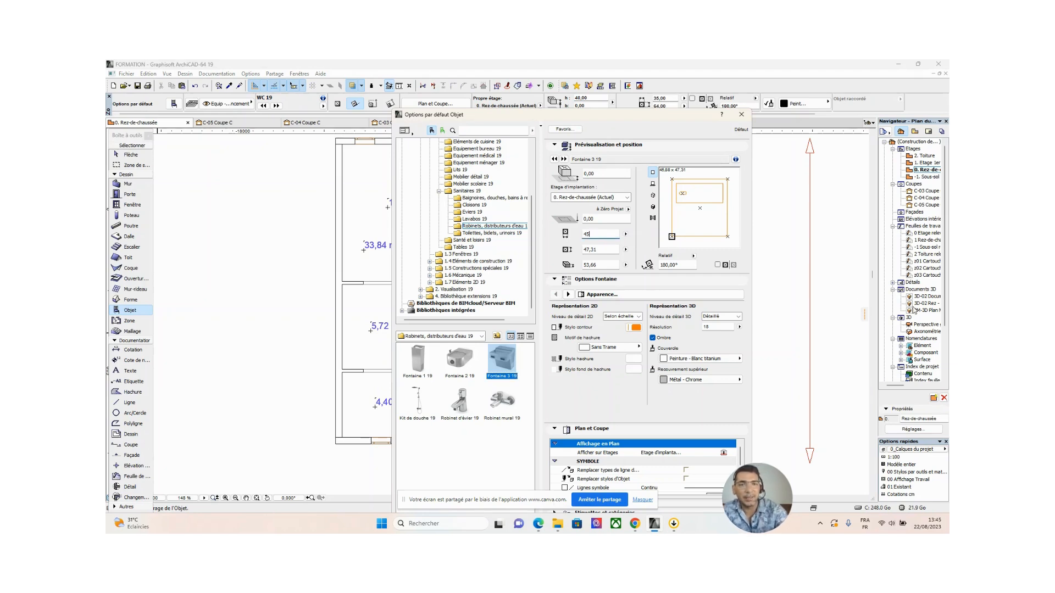
left_click(601, 248)
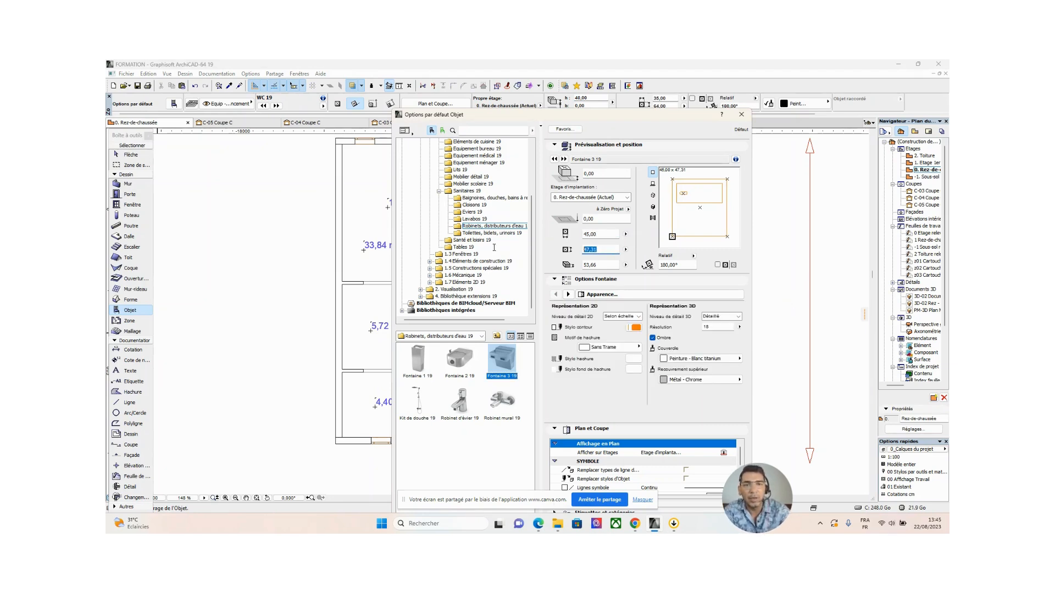
type("25,00")
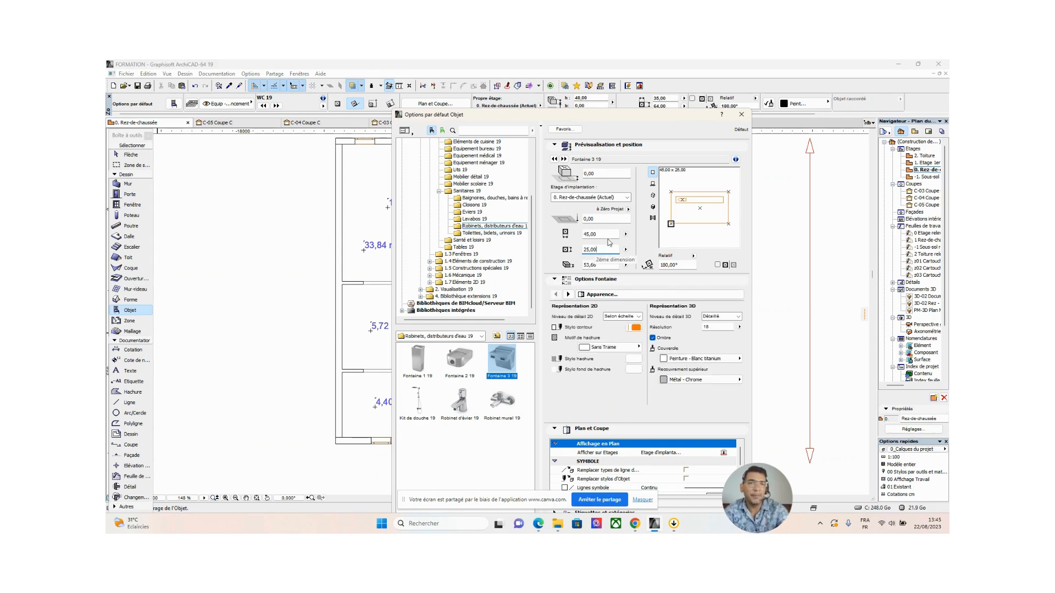
Try a rotation angle of 90° for the fountain
left_click(682, 265)
type("90")
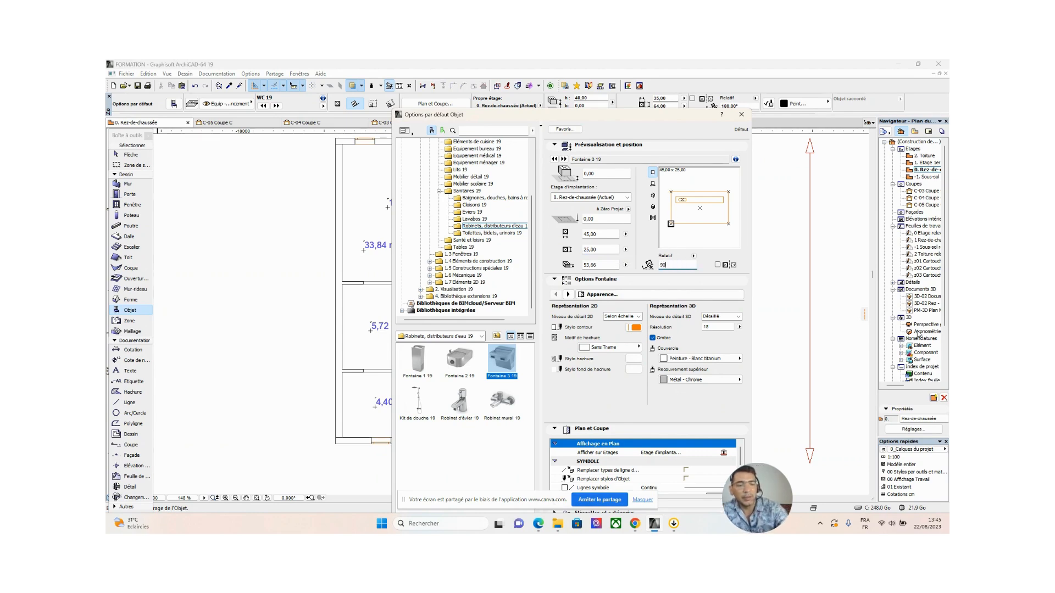
key("Return")
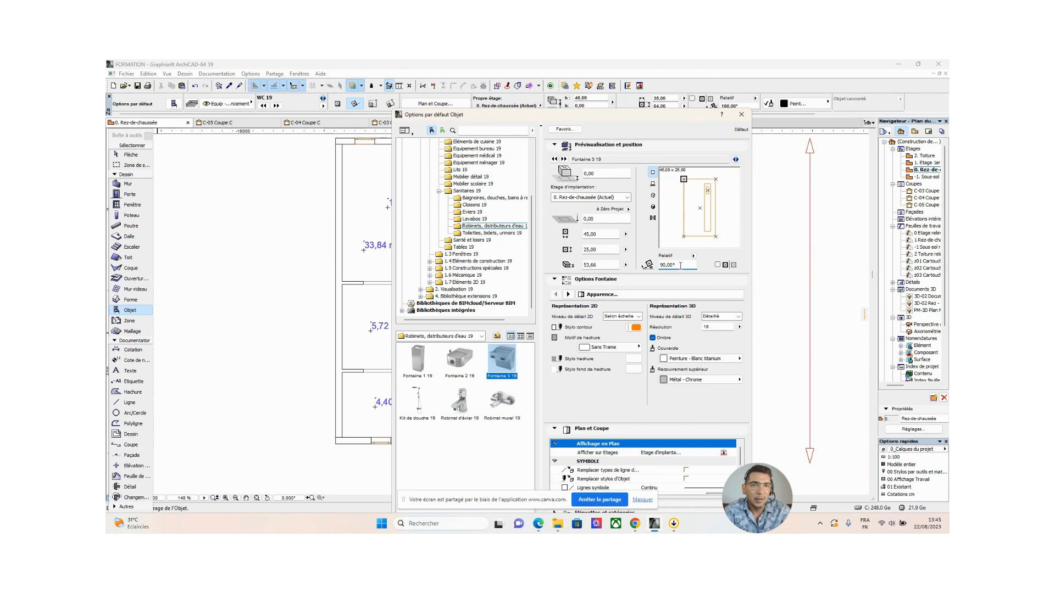
Set the fountain's rotation angle to 270°
key("ctrl+a")
type("2")
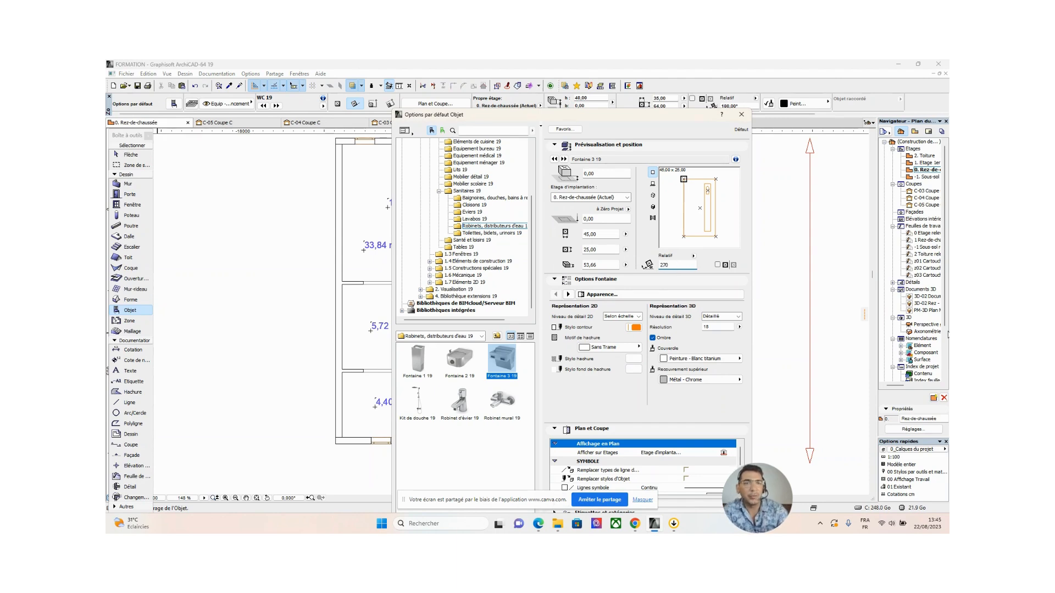
type("70")
key("Return")
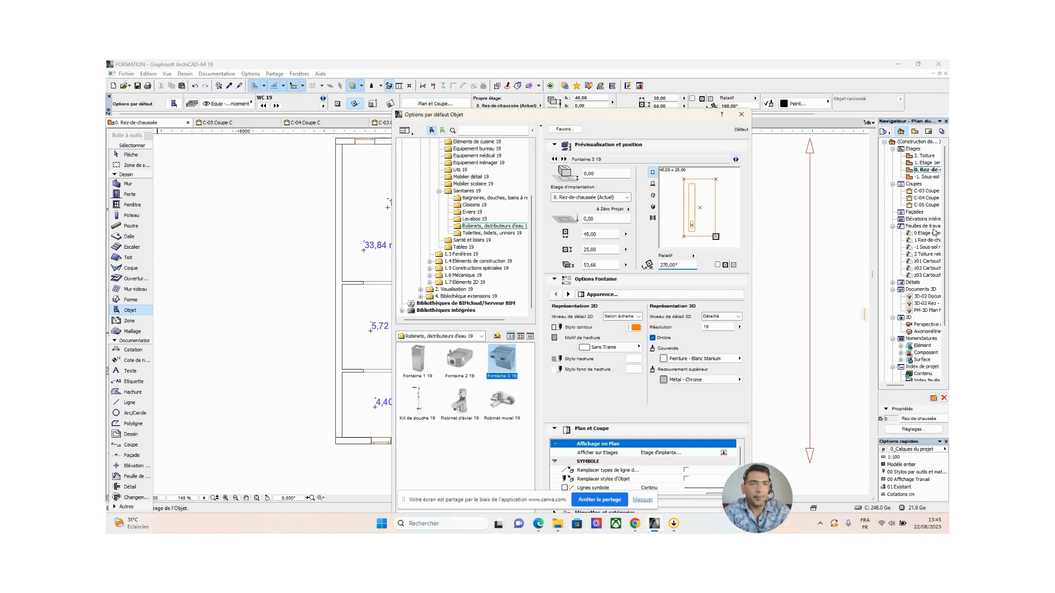
Make the upper-left corner of the rotated fountain symbol its insertion point, and accept the object settings
left_click(684, 236)
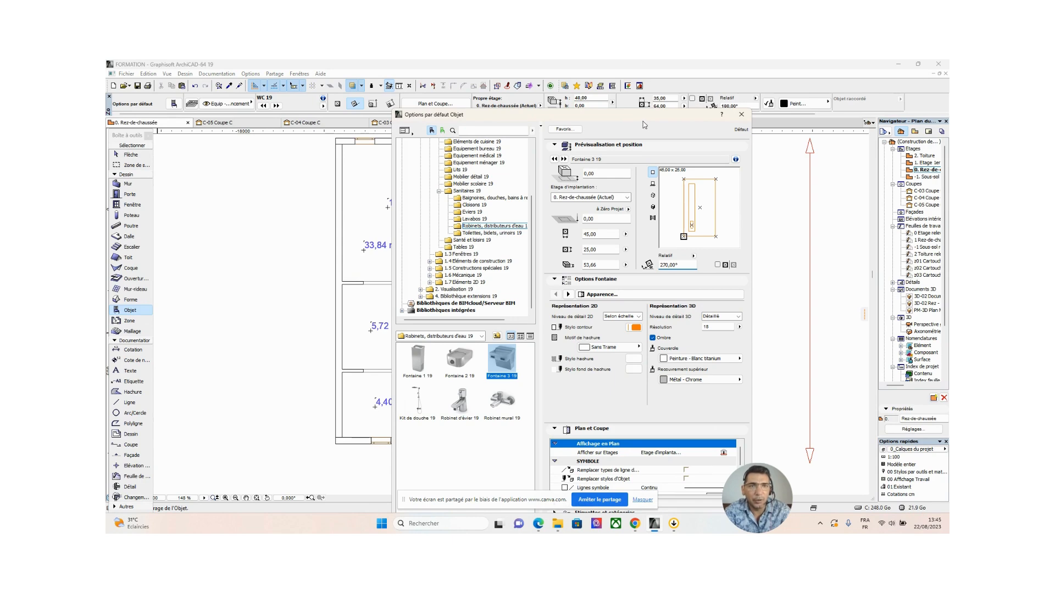
left_click_drag(643, 117, 601, 68)
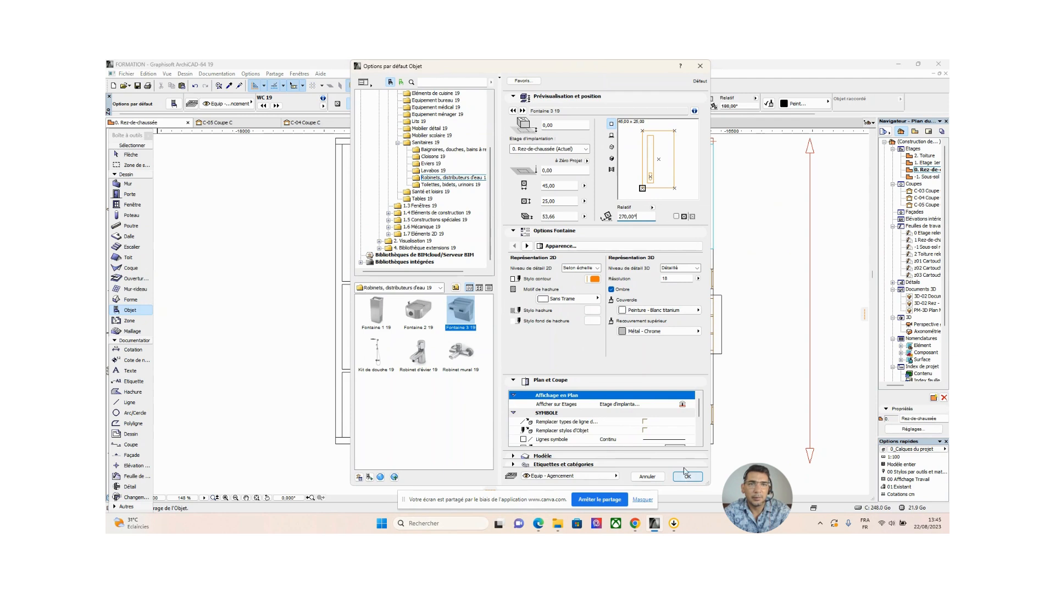
left_click(642, 130)
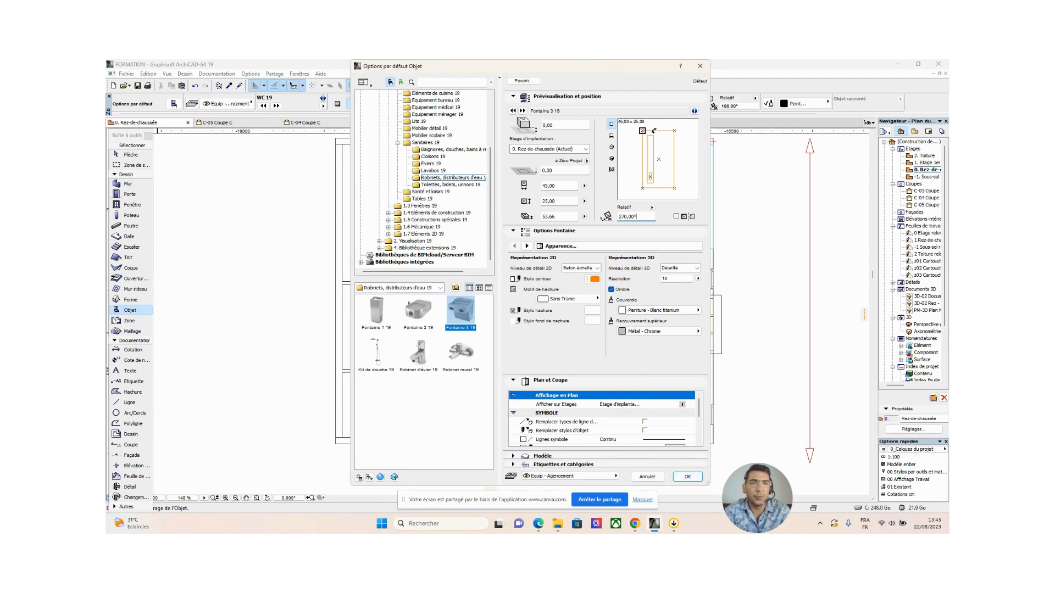
left_click(674, 130)
left_click(674, 188)
left_click(642, 188)
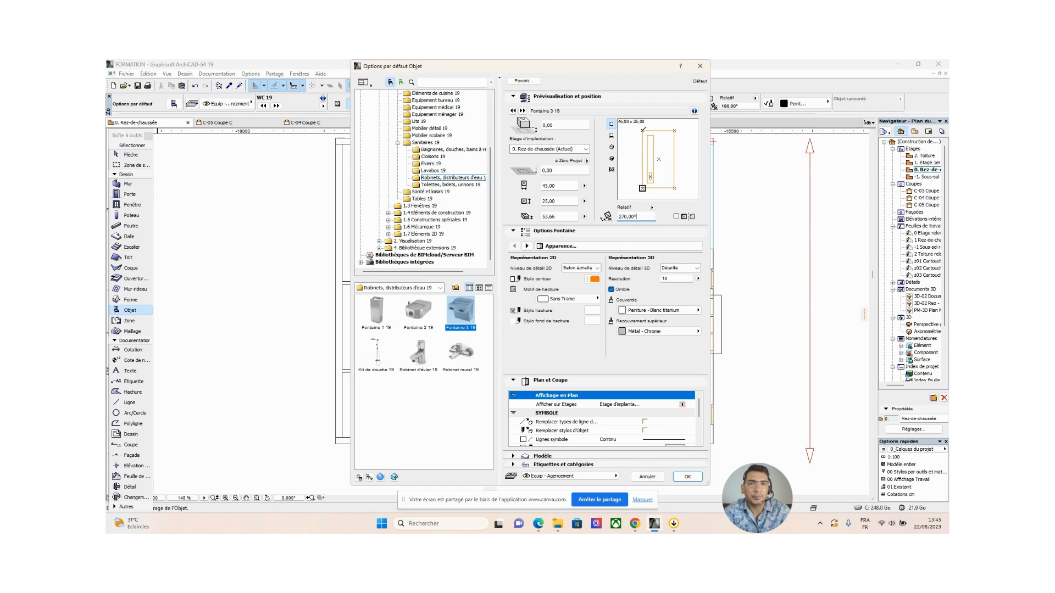
left_click(642, 130)
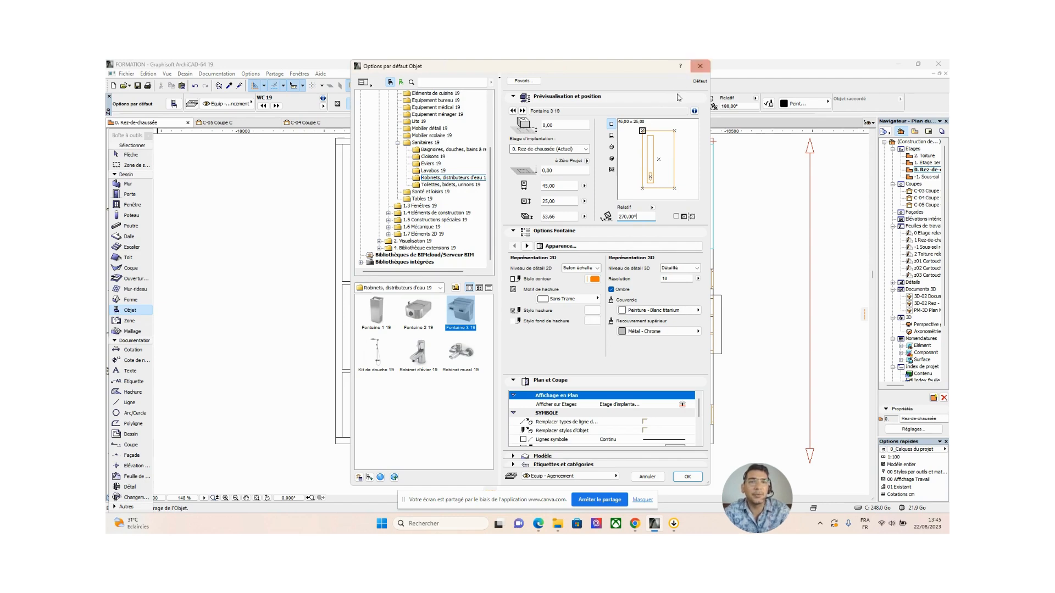
left_click(686, 477)
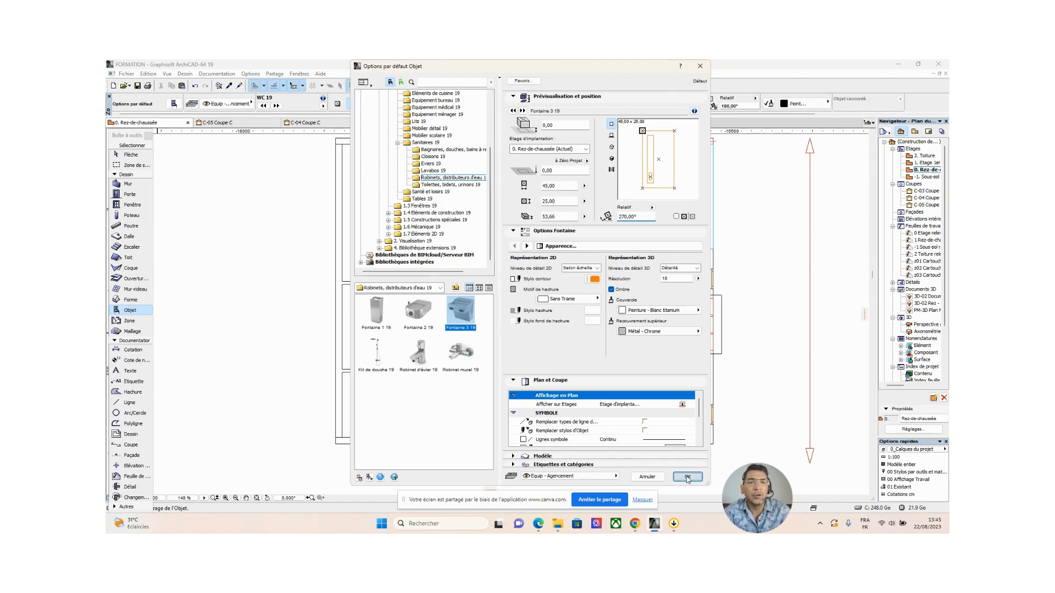
Place the fountain at 270° against the wall shared with the 4,40 m² room, inside the 1,80 m² WC room
scroll(421, 404, "up", 5)
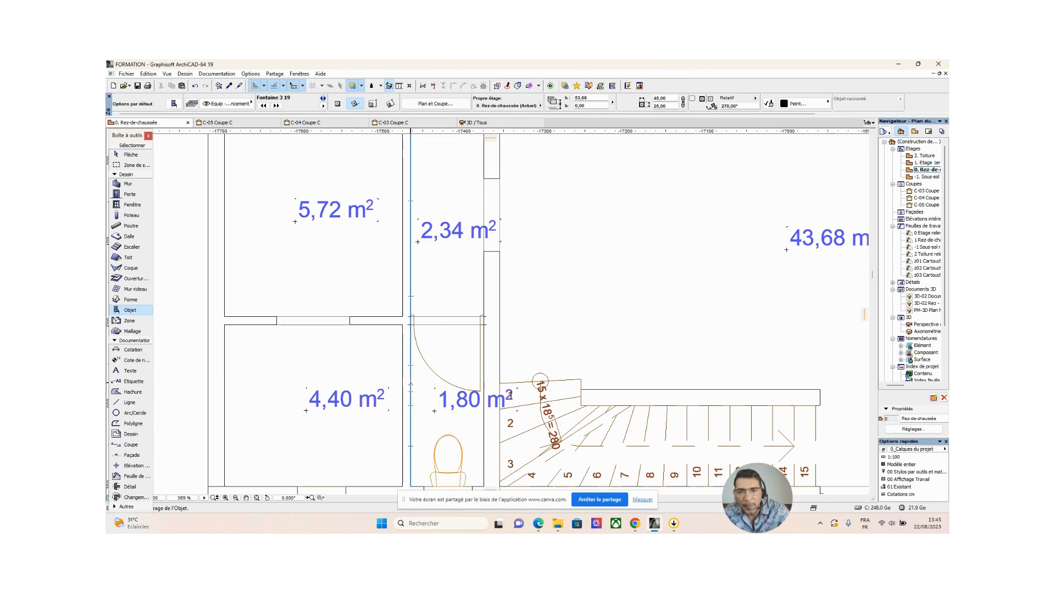
left_click(410, 384)
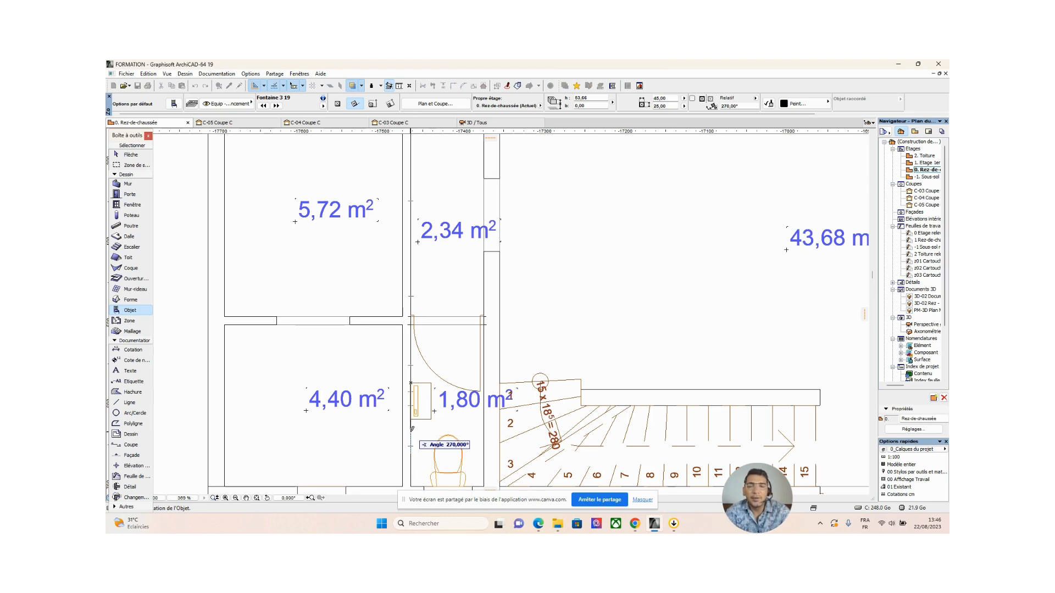
left_click(412, 429)
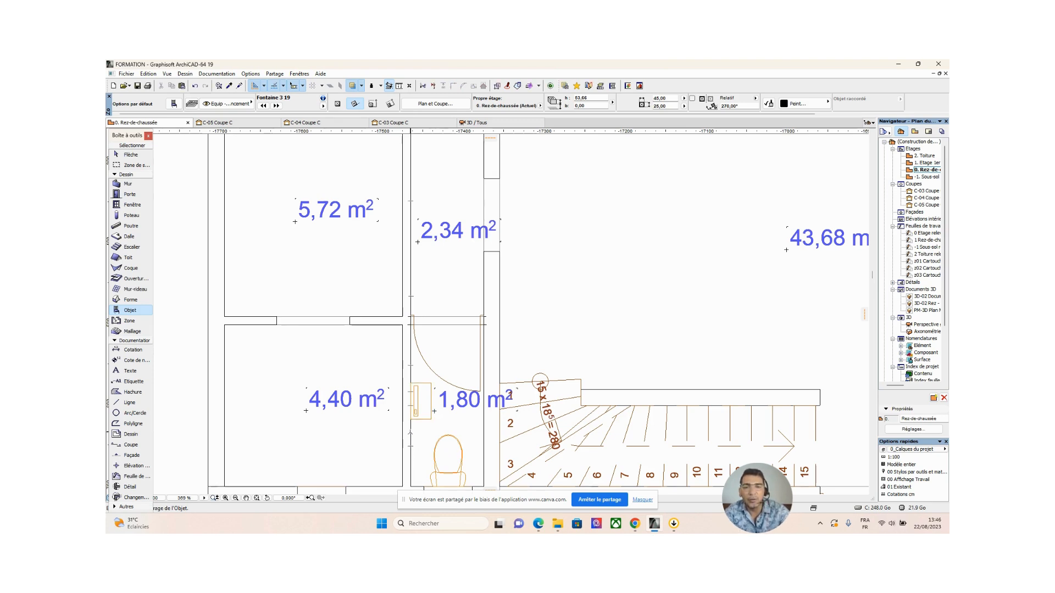
Inspect the placed fountain in the 1,80 m² room and the neighbouring 4,40 m² and 5,72 m² rooms on the plan
left_click(128, 155)
left_click(420, 401)
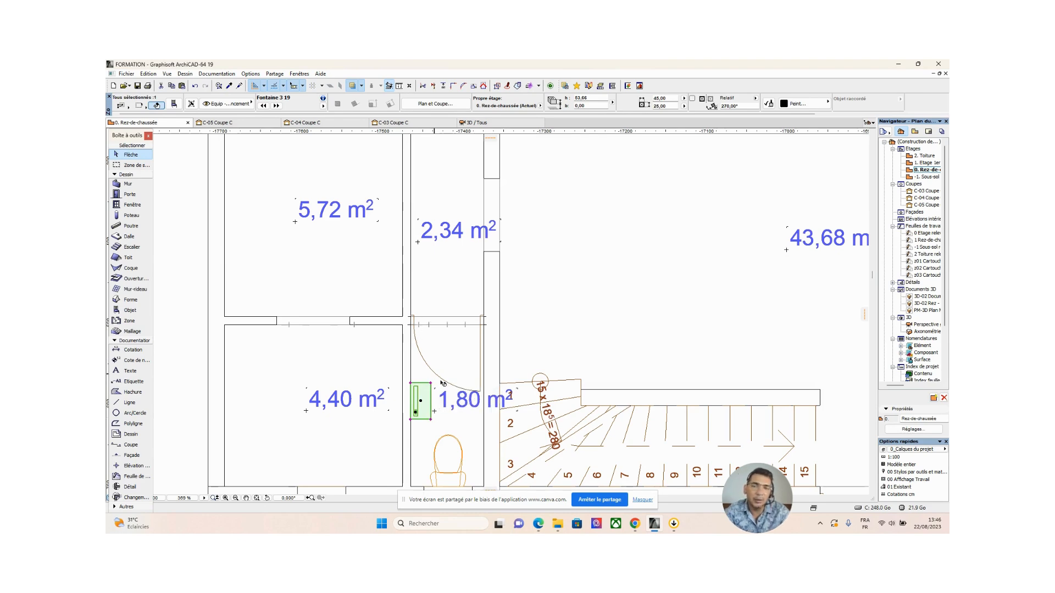
middle_click_drag(455, 392, 542, 376)
left_click(286, 363)
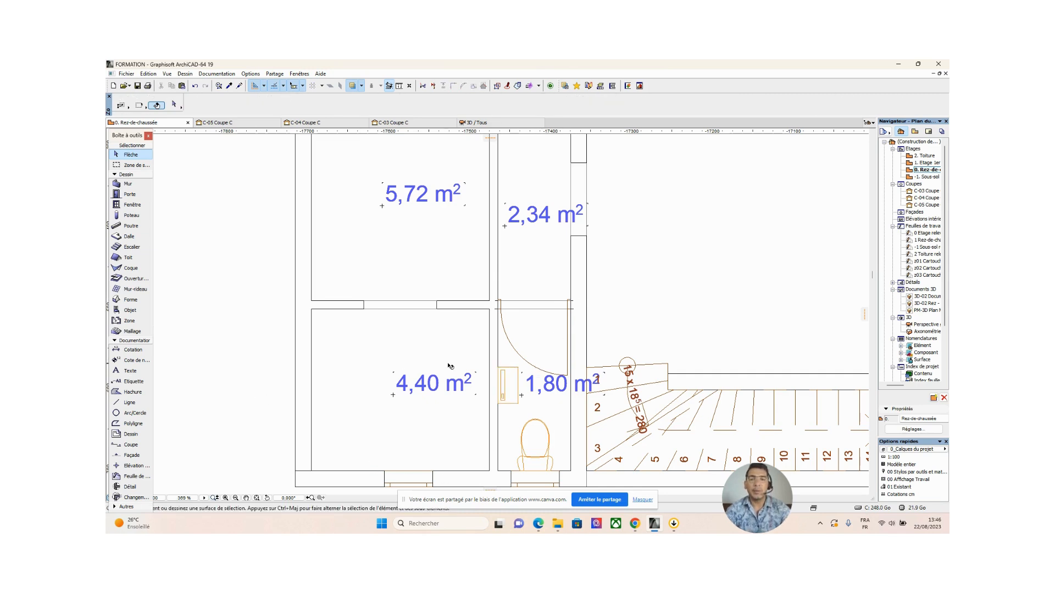
scroll(536, 287, "down", 2)
scroll(477, 340, "down", 6)
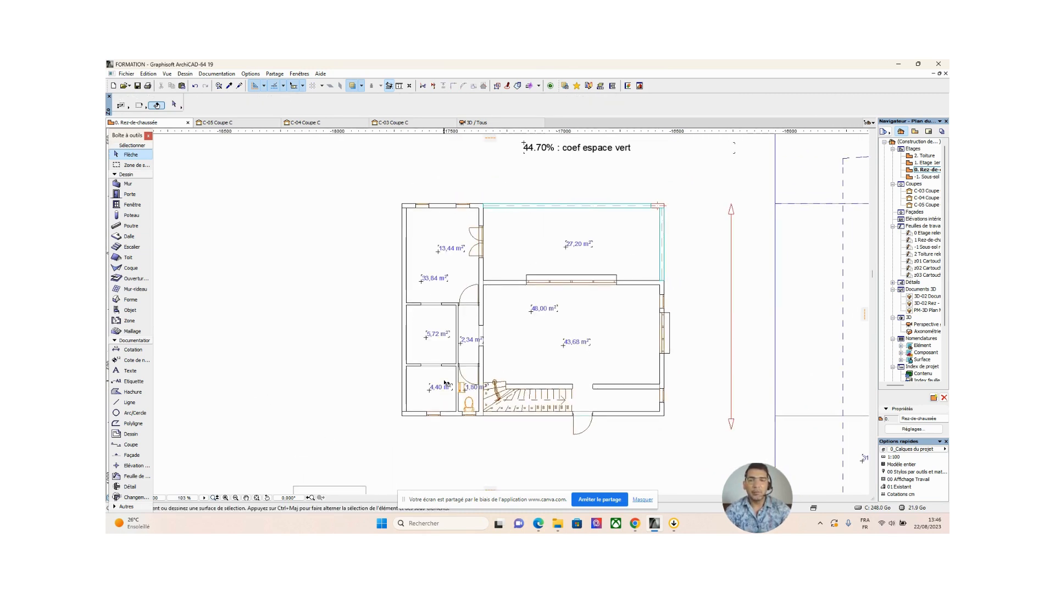
scroll(446, 384, "up", 5)
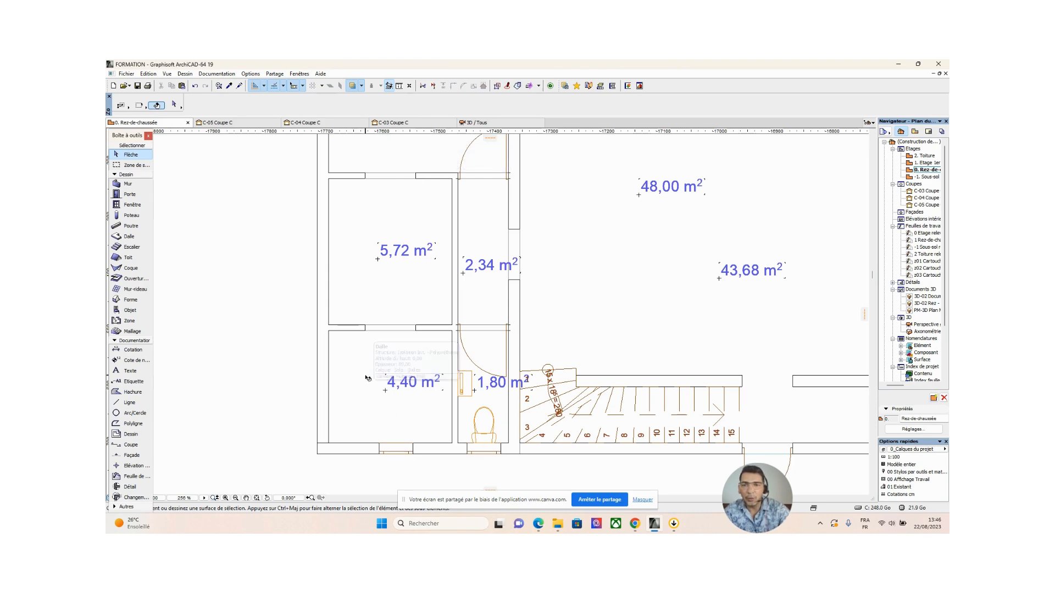
mouse_move(366, 375)
middle_mouse_down()
mouse_move(378, 325)
mouse_move(372, 388)
middle_mouse_up()
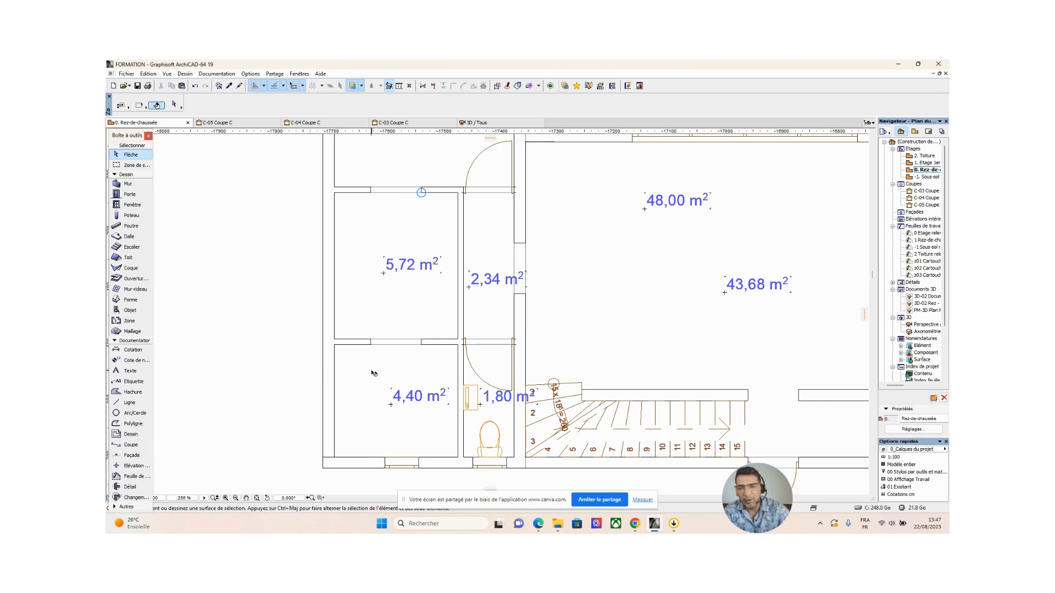
left_click(425, 340)
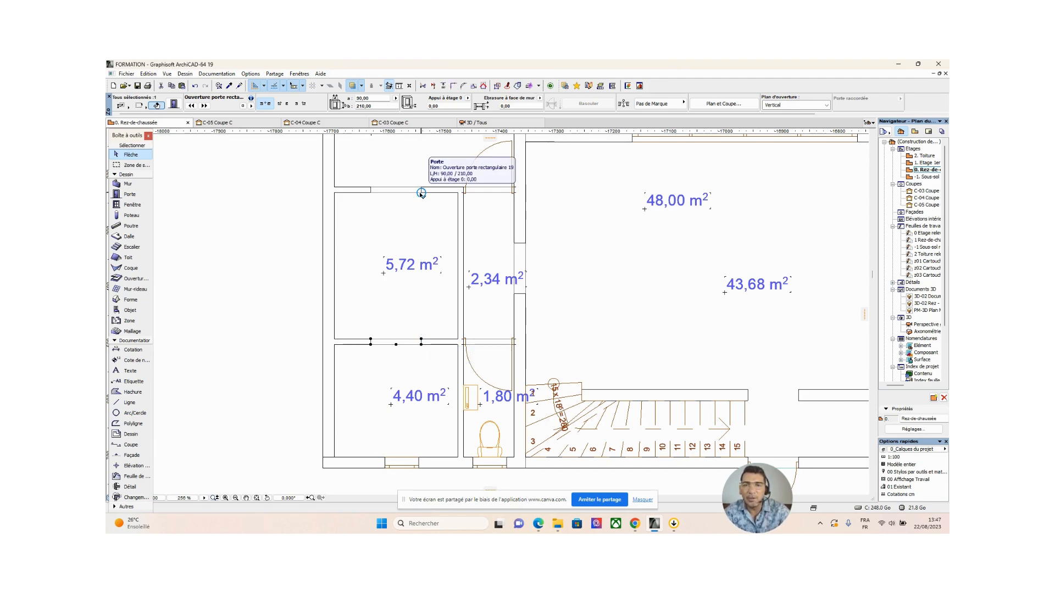
left_click(420, 192, "shift")
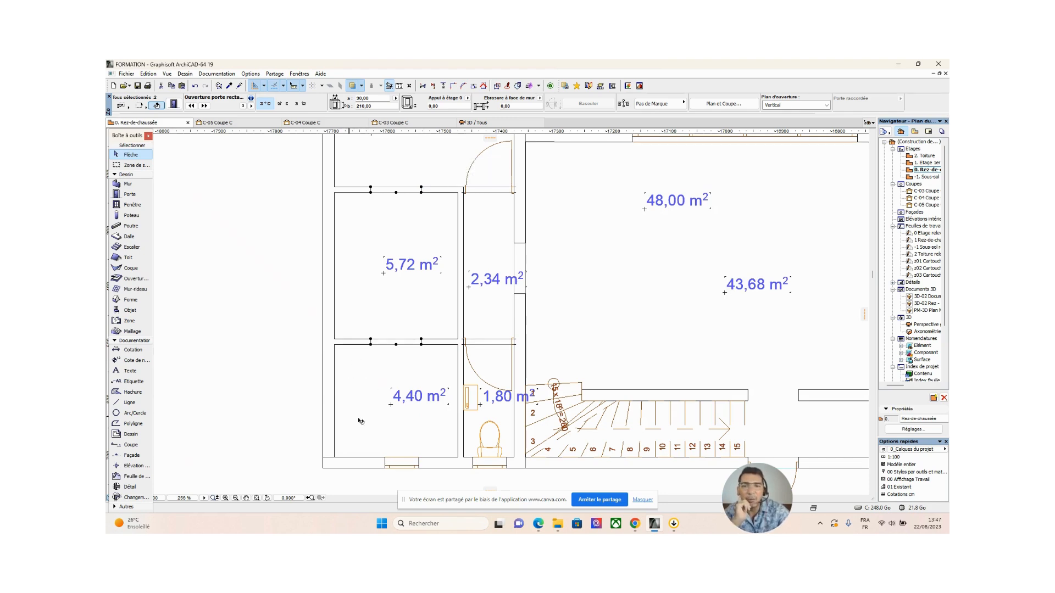
left_click(422, 194)
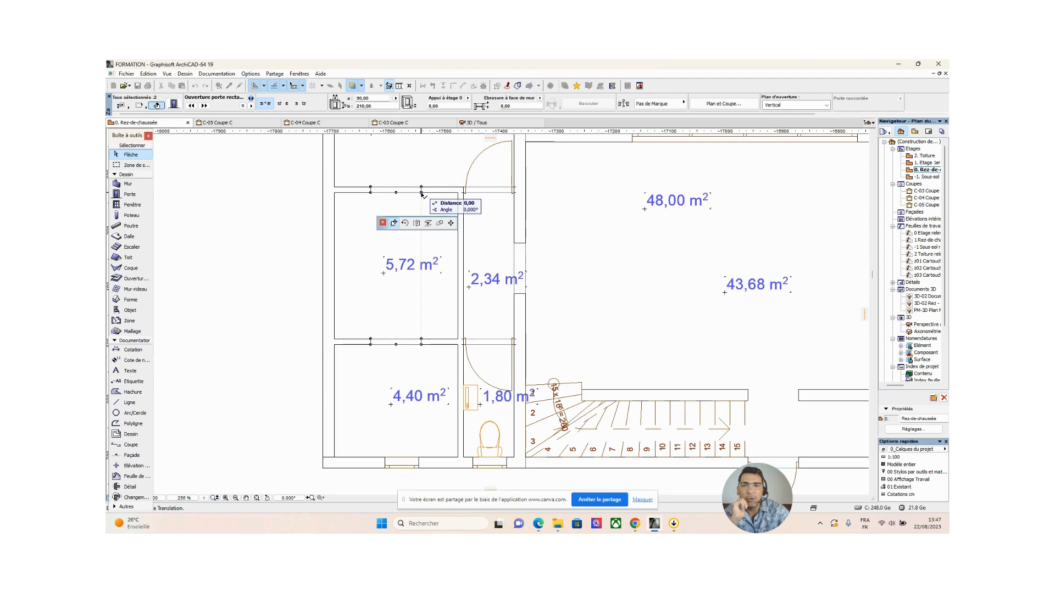
key("Escape")
left_click(247, 274)
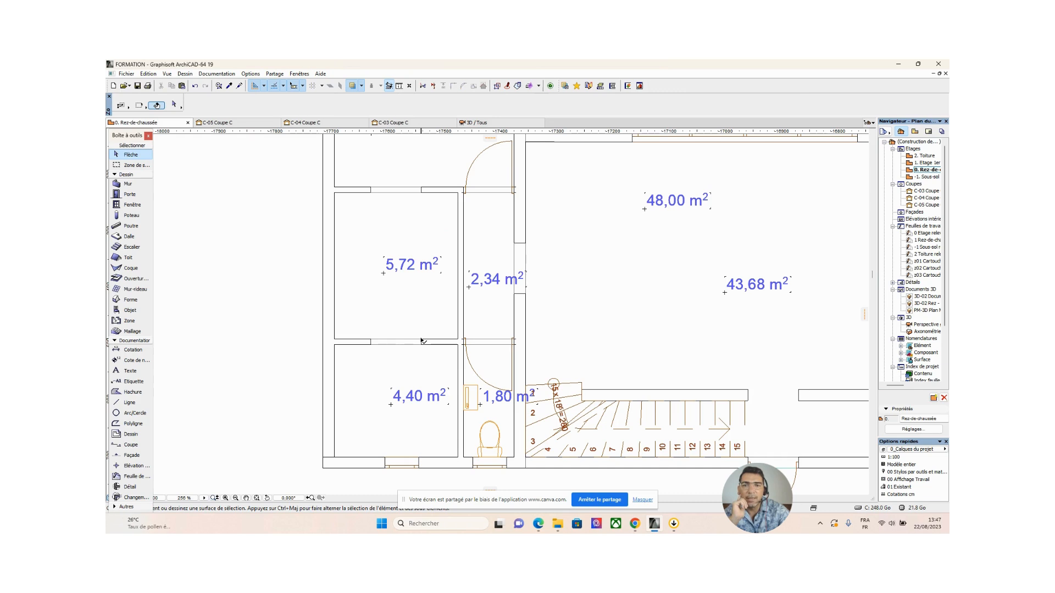
Move the two door openings above and below the 5,72 m² room together until they touch the wall shared with the 2,34 m² room
left_click(422, 339)
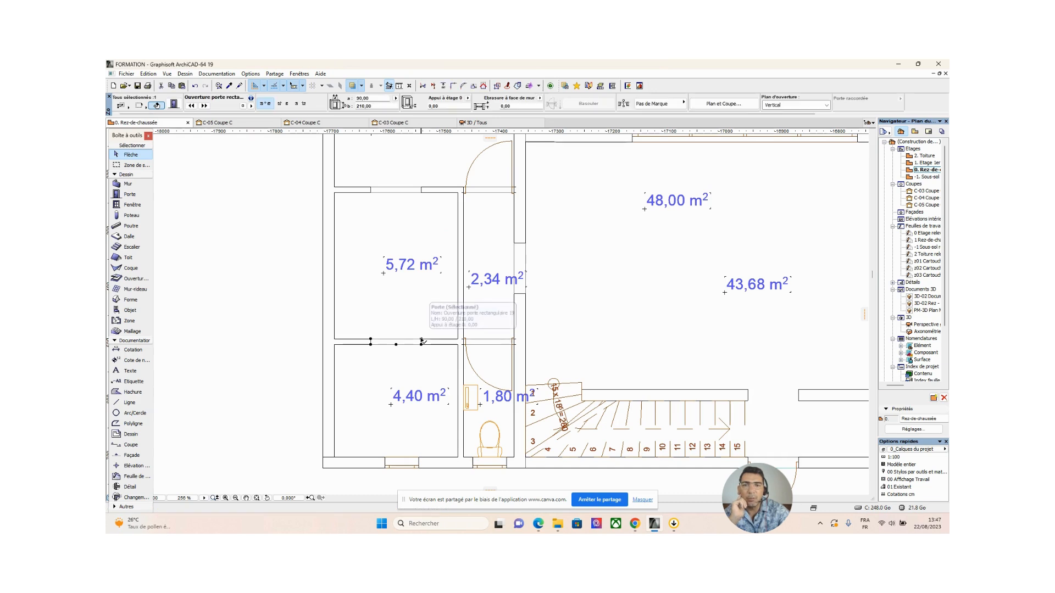
left_click(423, 193)
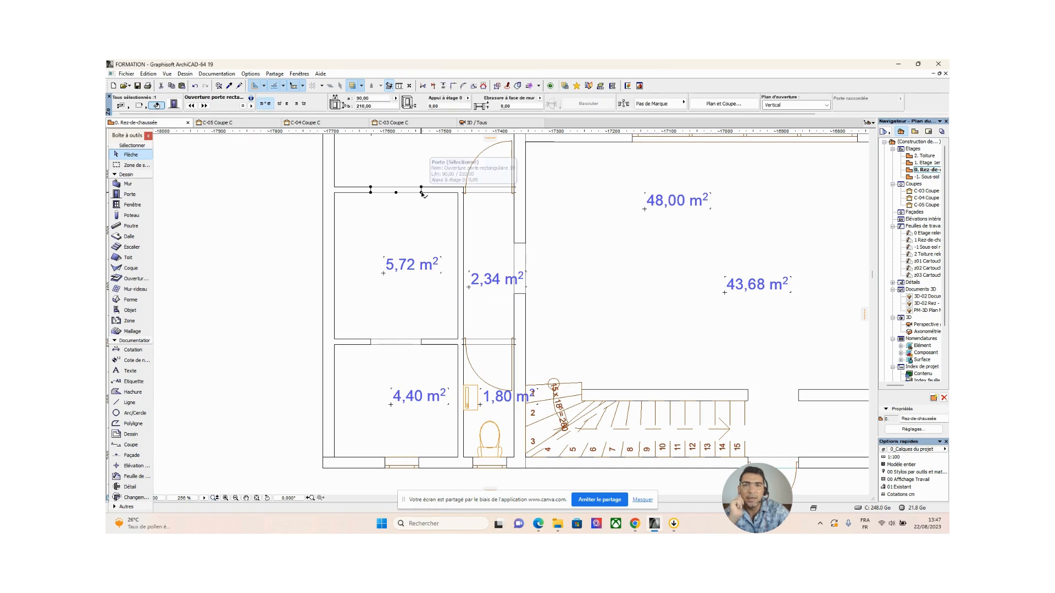
left_click(421, 347)
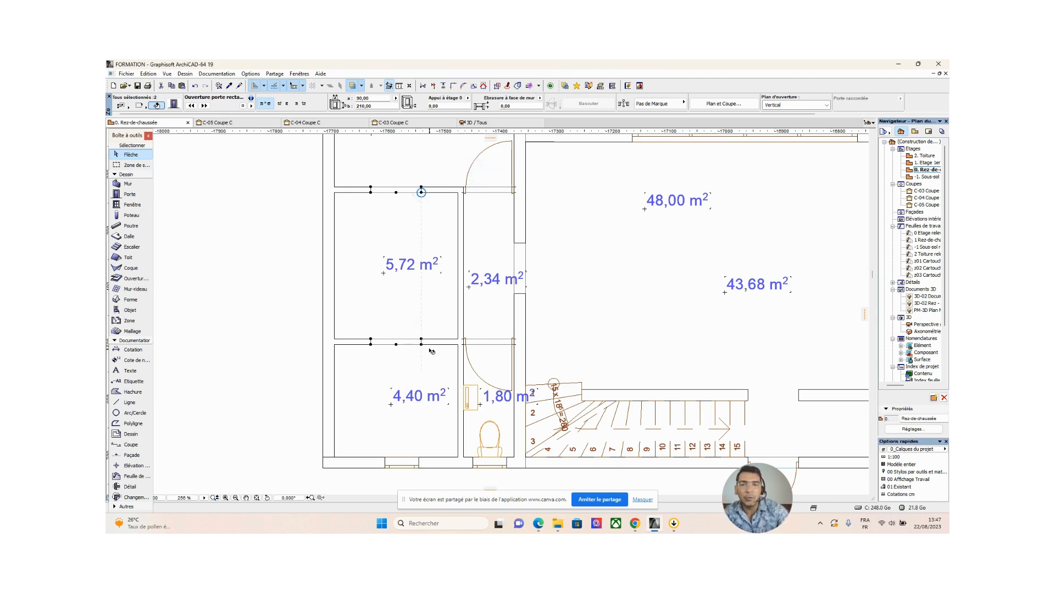
left_click(422, 341)
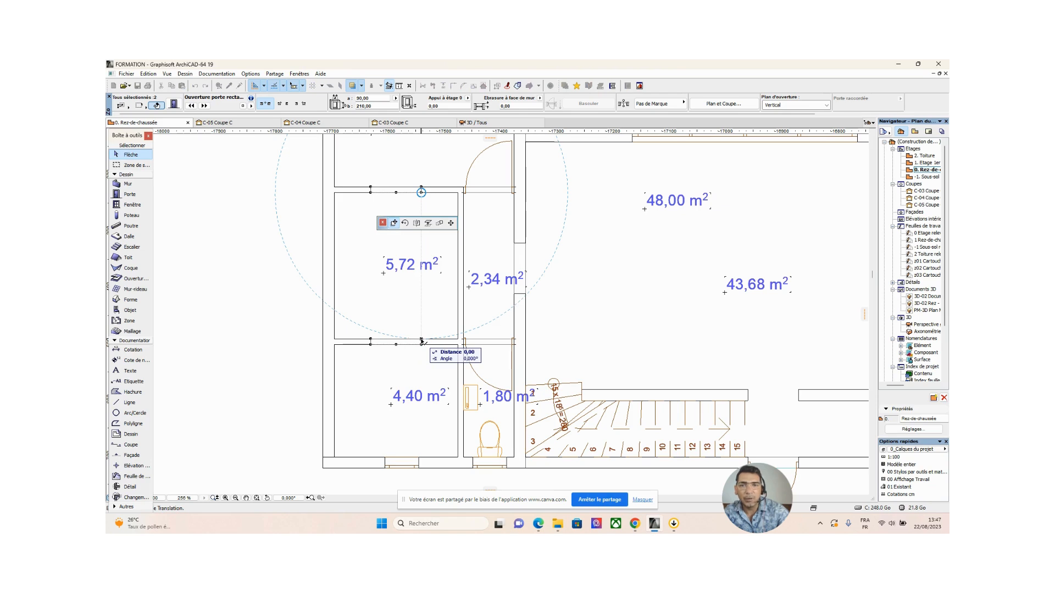
left_click(458, 341)
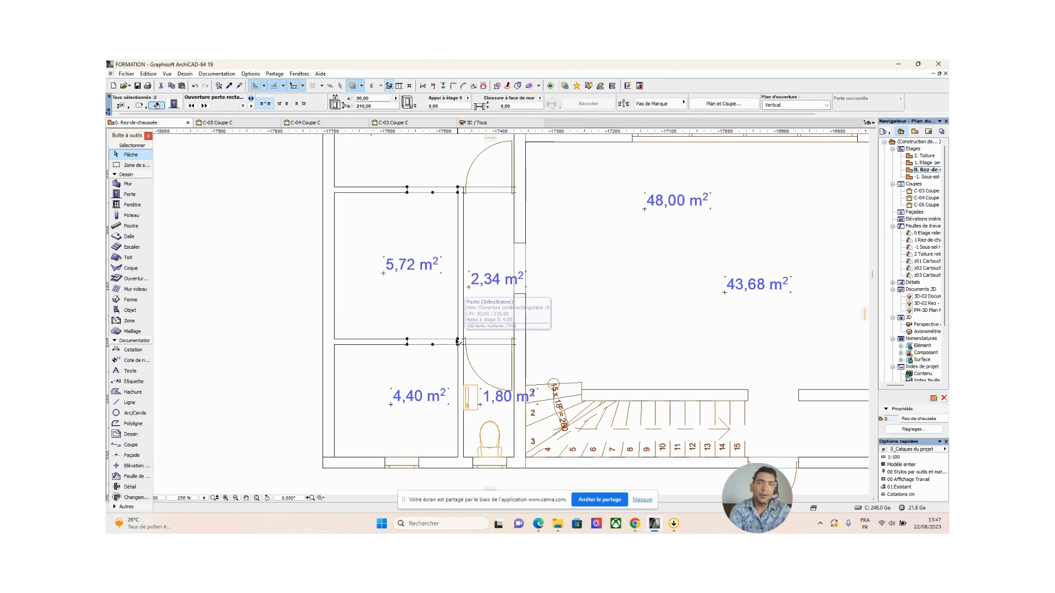
Shift both openings 50 cm back from the wall shared with the 2,34 m² room, and clear the selection
left_click(458, 341)
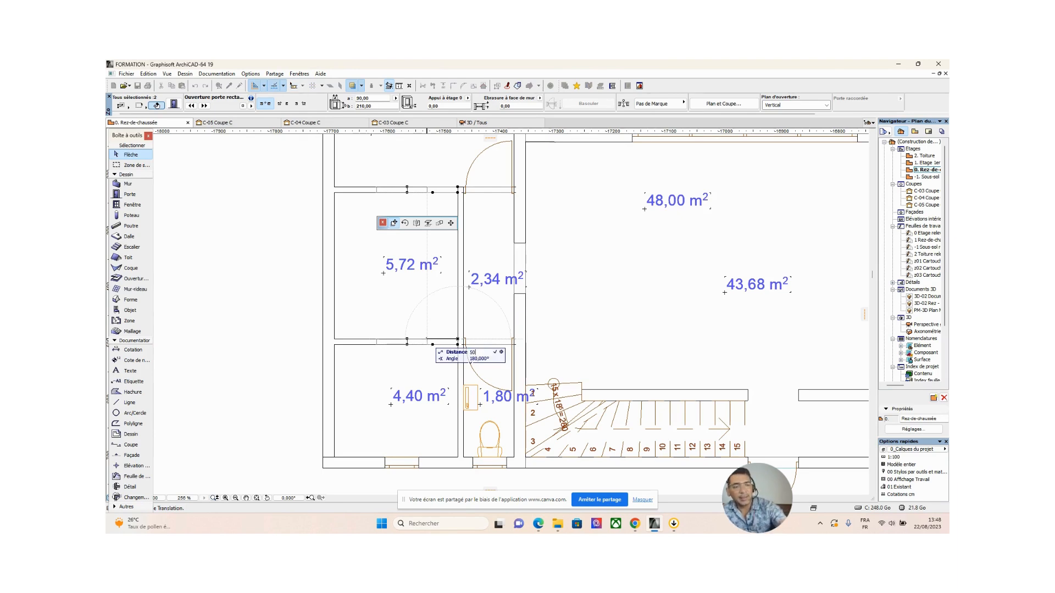
left_click(430, 342)
left_click(429, 342)
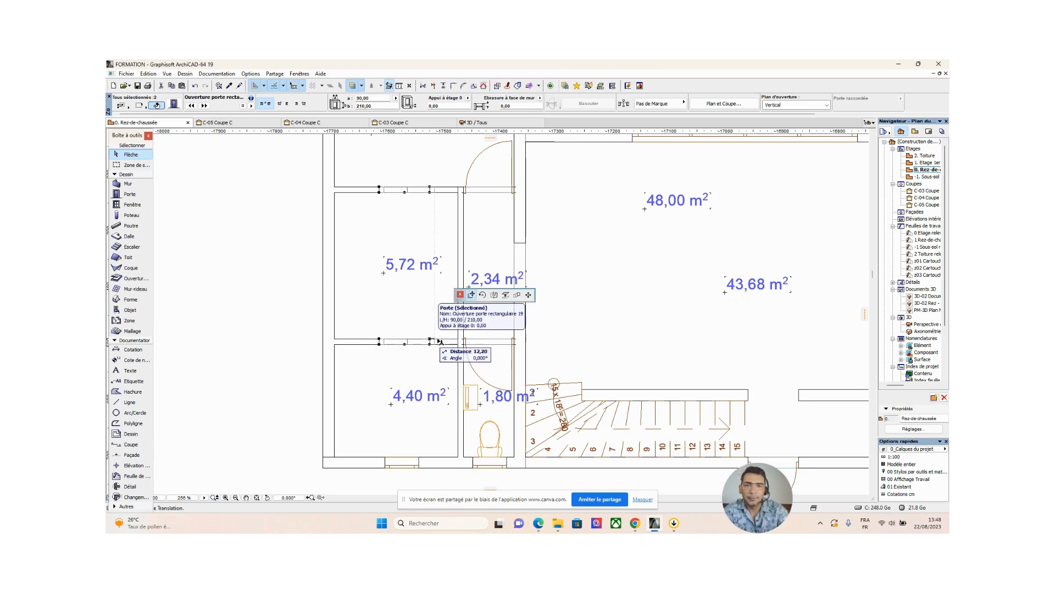
key("Escape")
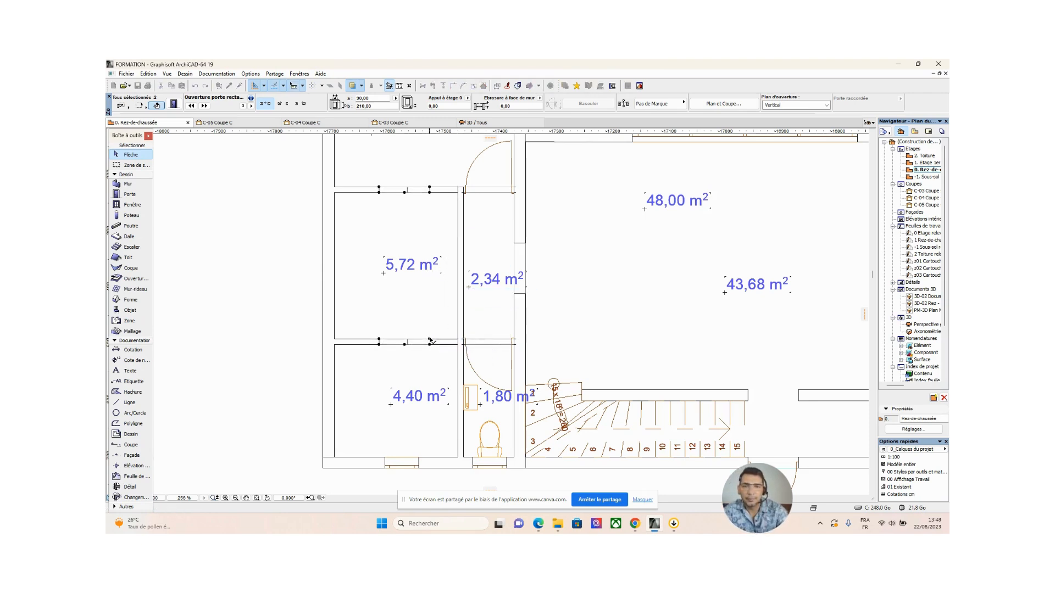
key("Escape")
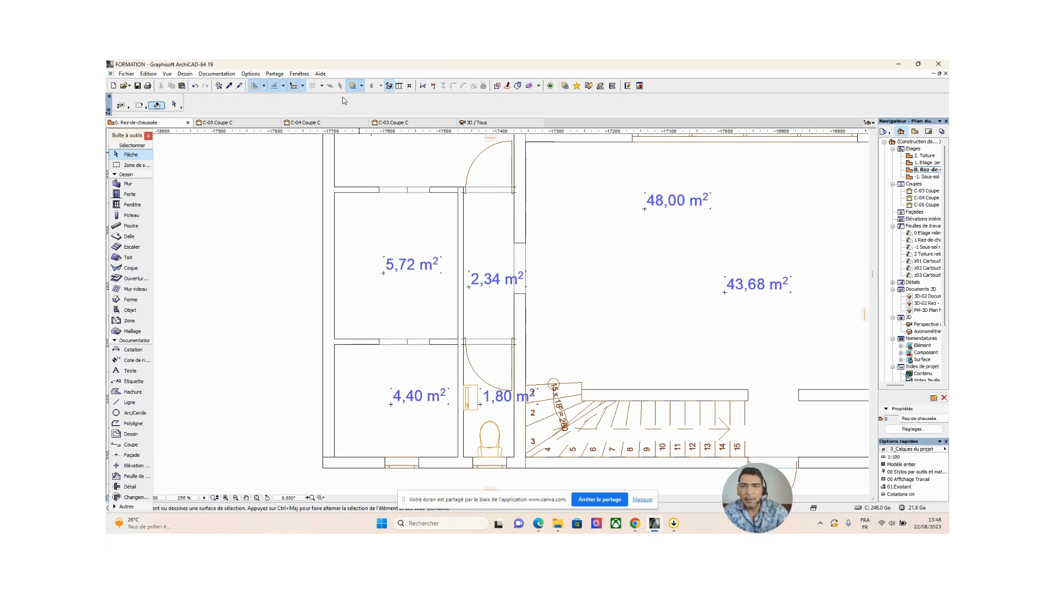
Measure the distance between the 4,40 m² room's door opening and the exterior side wall
left_click(399, 86)
left_click(379, 345)
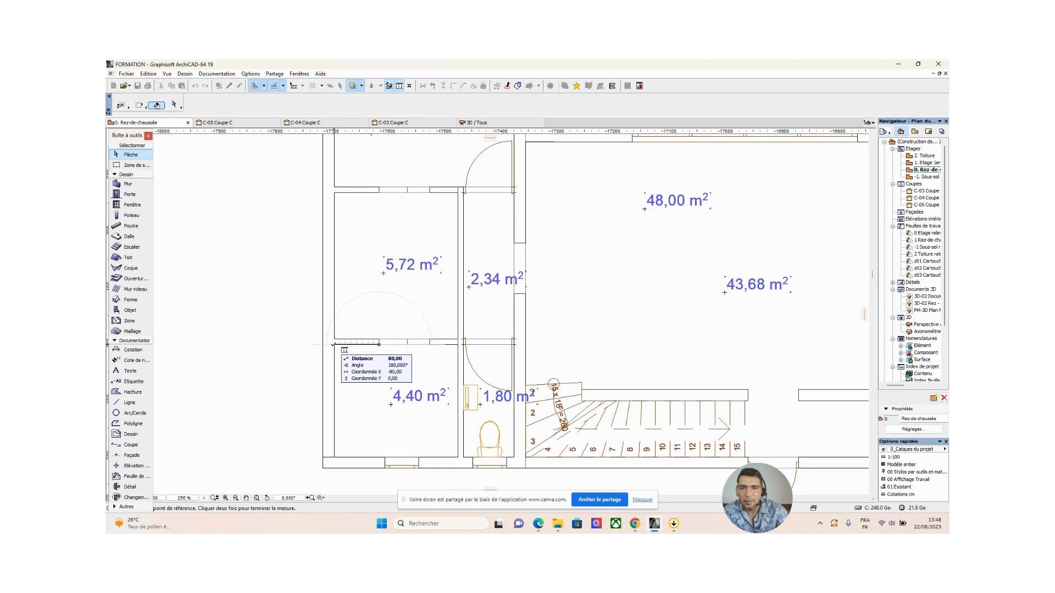
key("Escape")
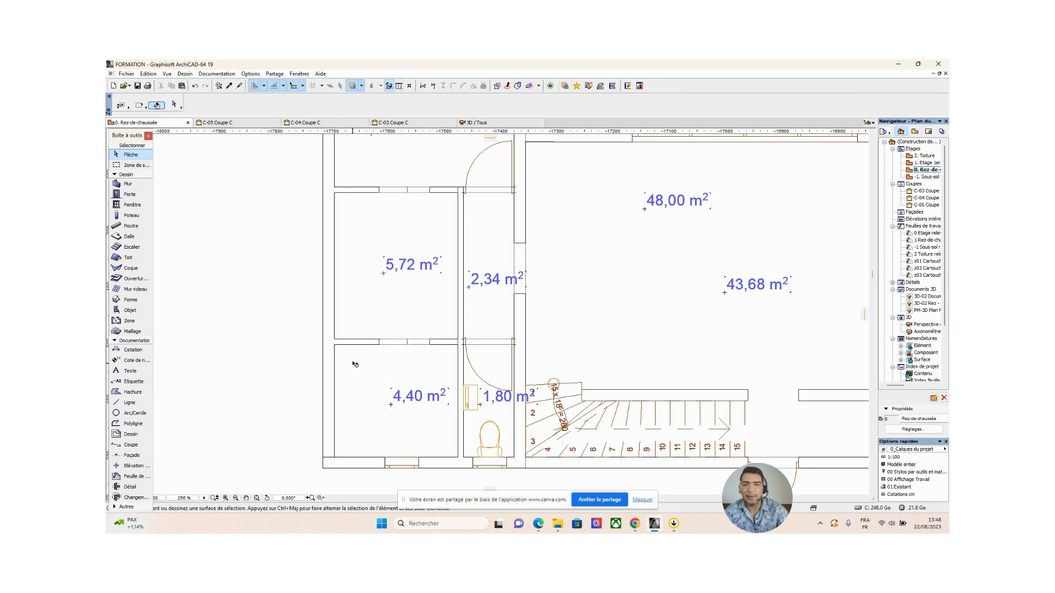
scroll(352, 401, "down", 1)
middle_click_drag(352, 401, 374, 366)
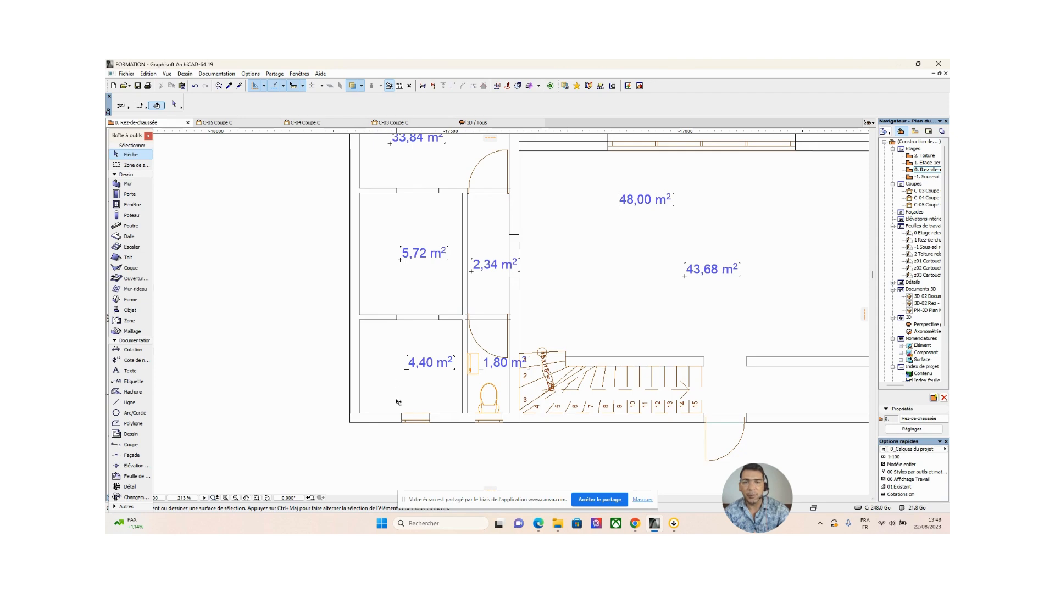
left_click(399, 196)
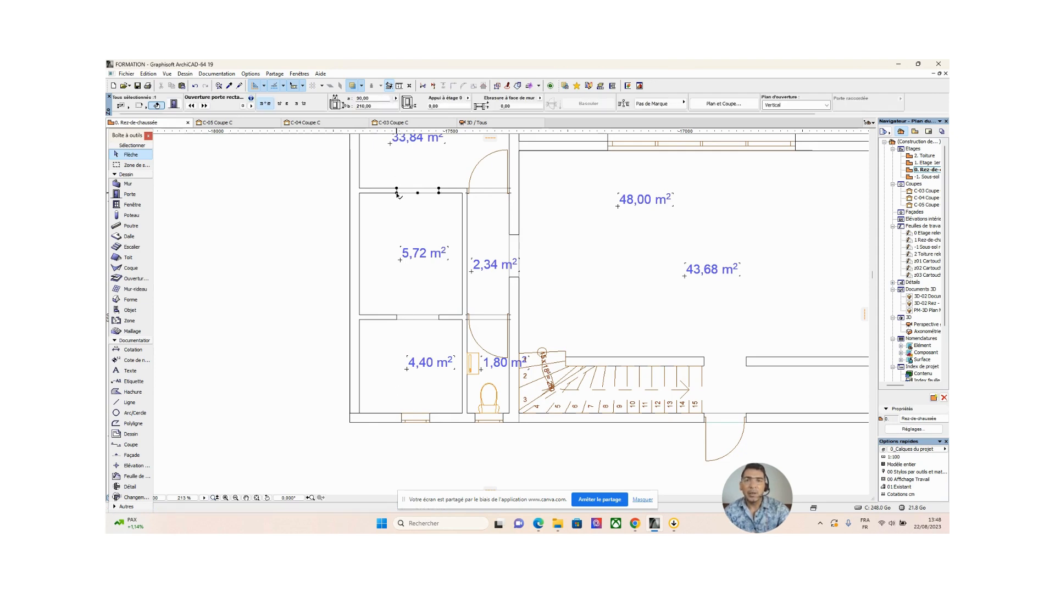
left_click(397, 317, "shift")
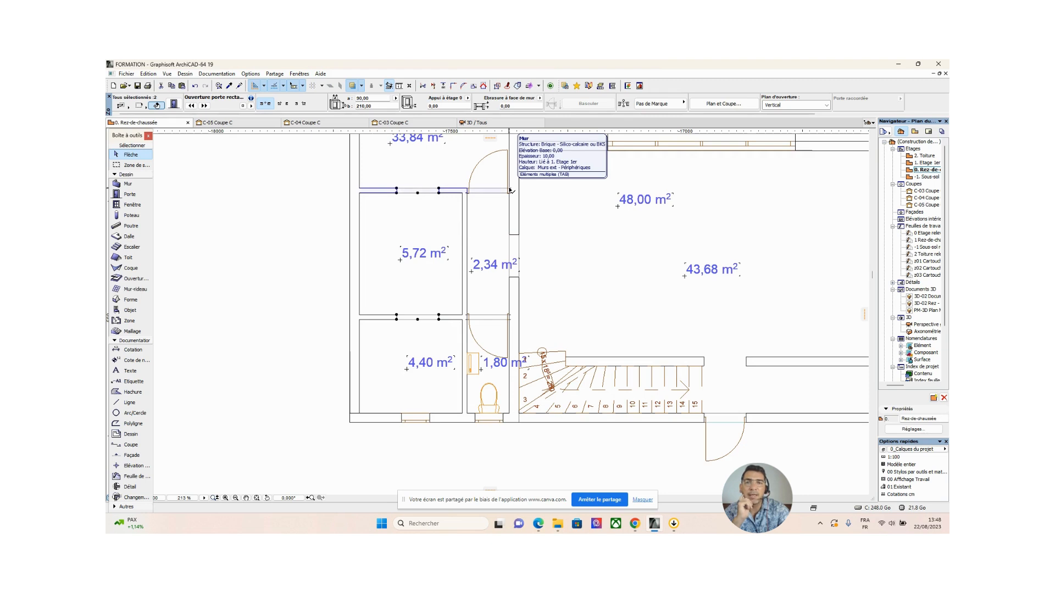
left_click(441, 233)
middle_click_drag(441, 232, 450, 283)
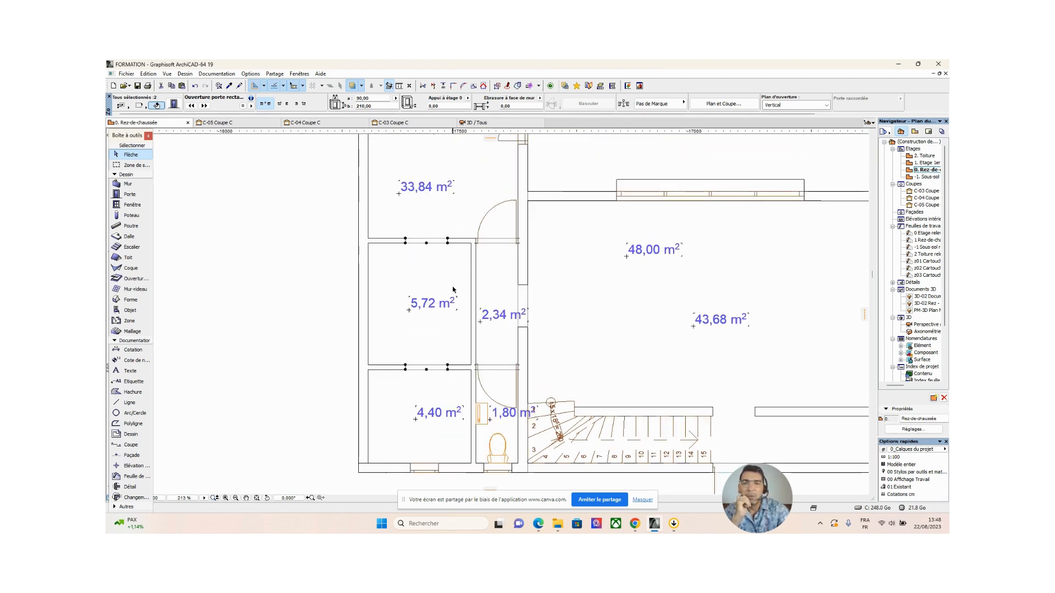
scroll(344, 316, "down", 3)
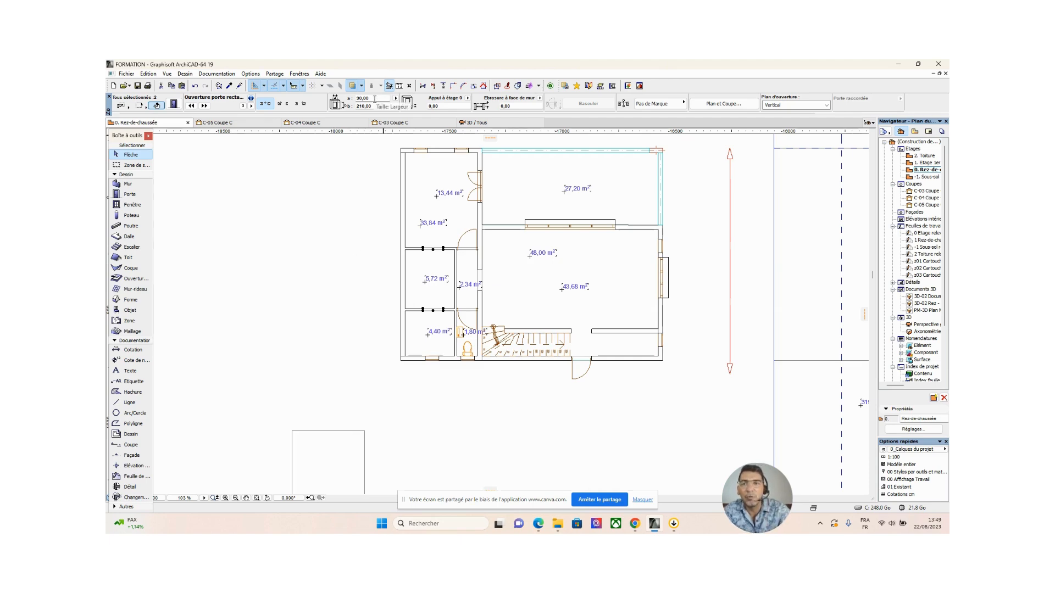
scroll(440, 288, "up", 2)
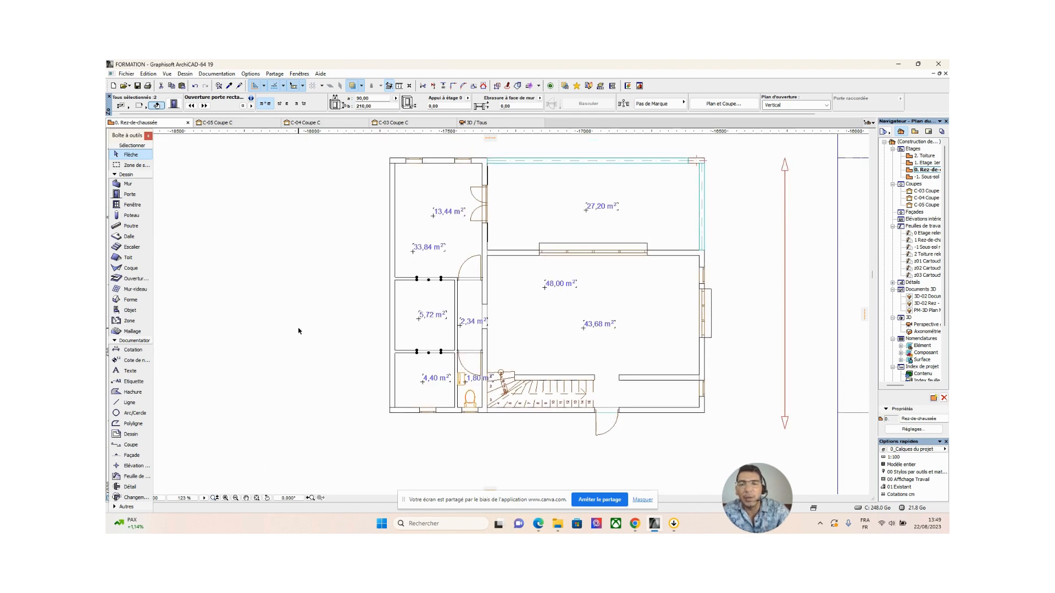
key("Escape")
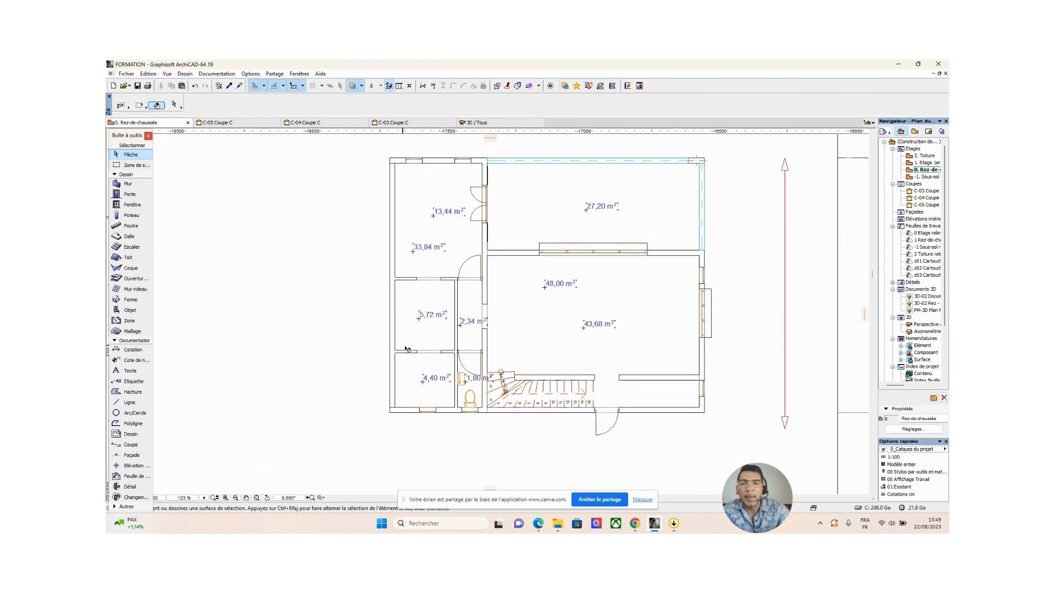
Set the width of both door openings above and below the 5,72 m² room to 80 cm
left_click(419, 281)
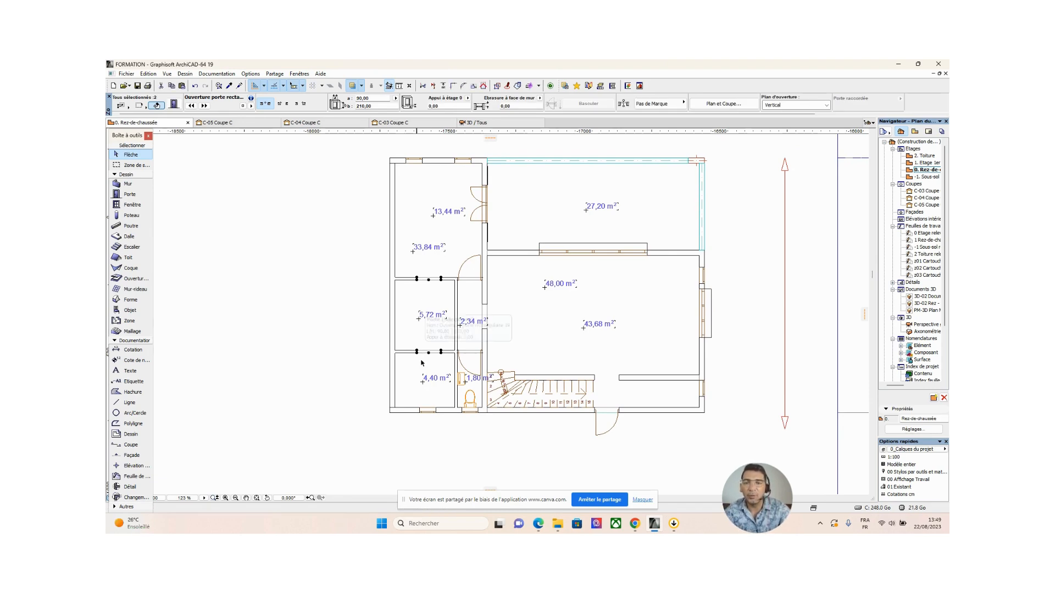
left_click(374, 100)
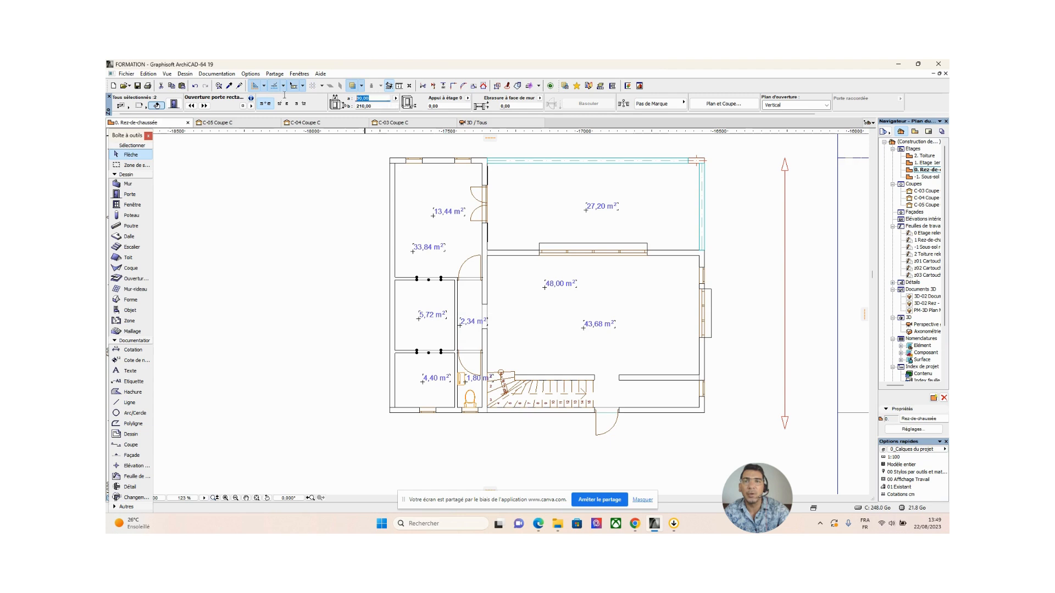
type("80")
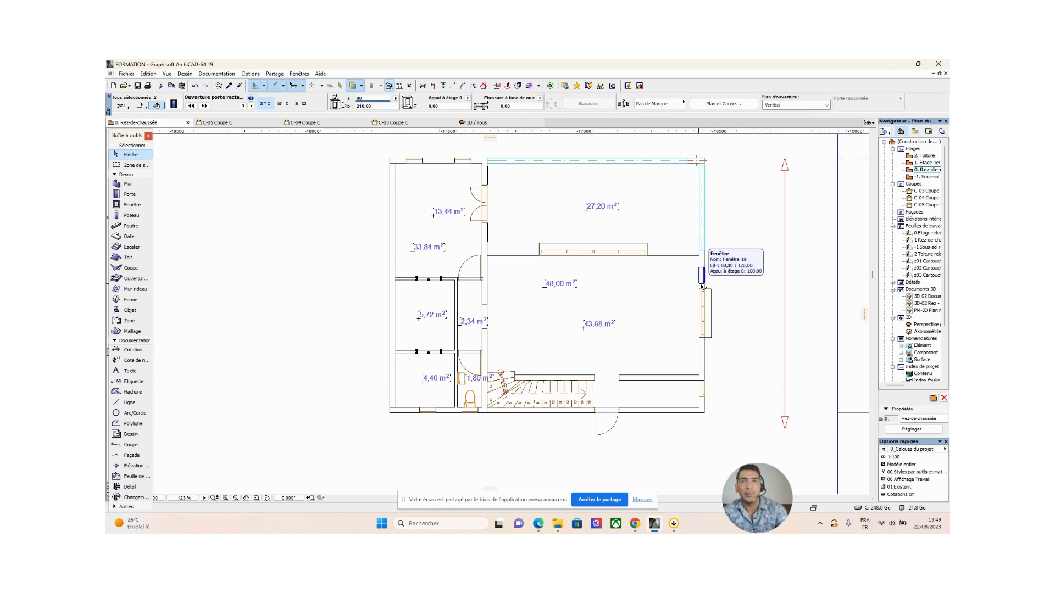
key("Return")
Move both openings against the wall shared with the 2,34 m² room, shift them back about 50 cm, and deselect them
scroll(420, 295, "up", 5)
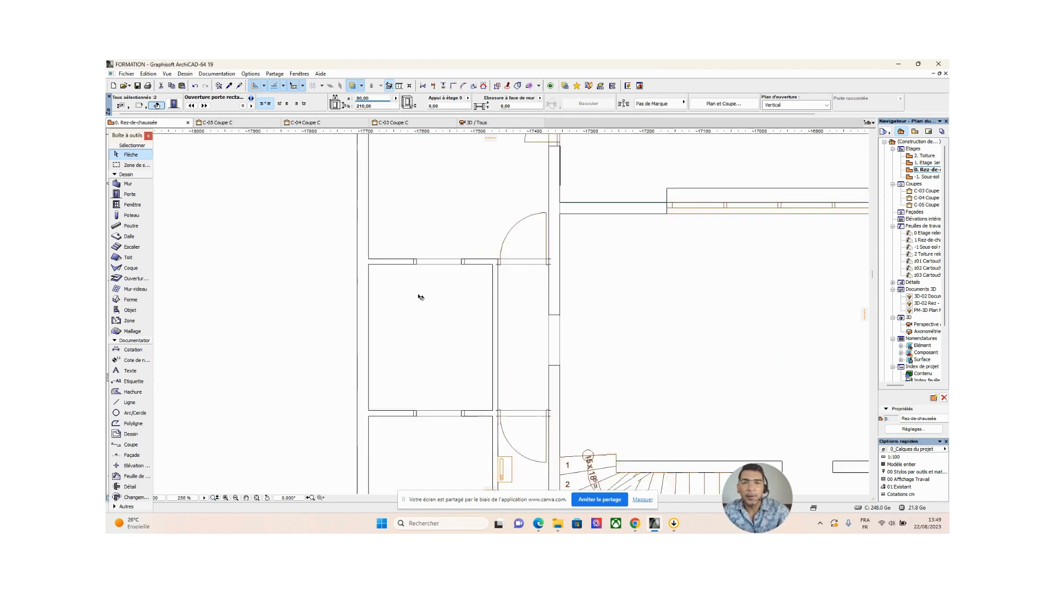
left_click(481, 251)
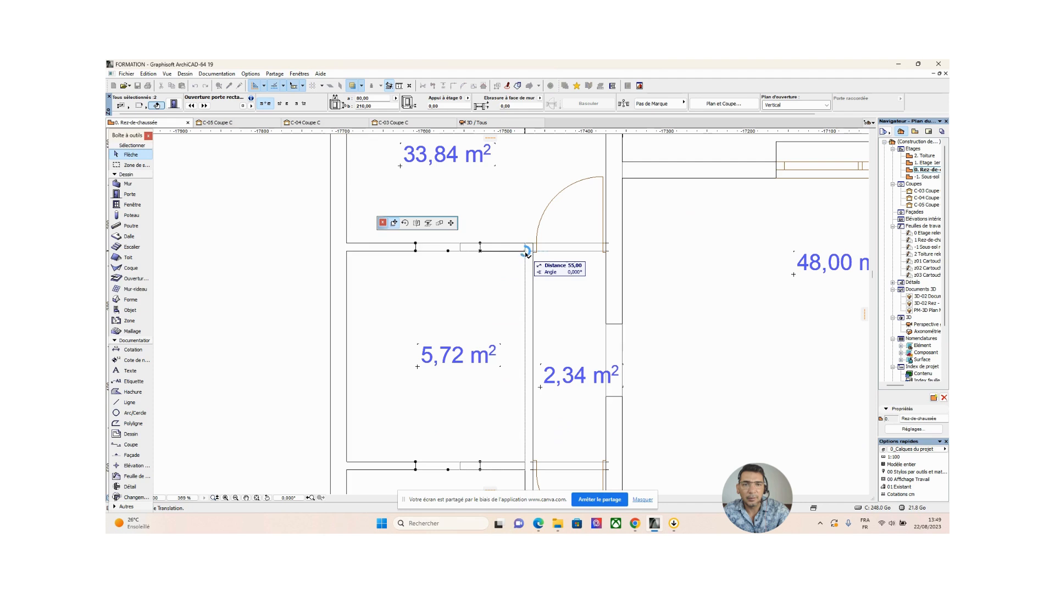
left_click(527, 252)
left_click(524, 251)
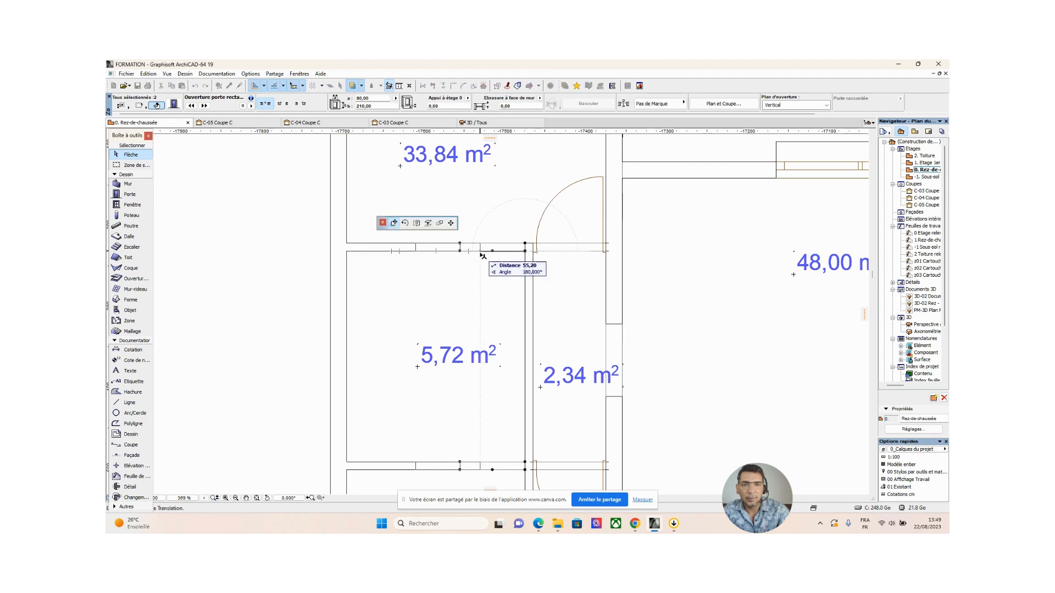
left_click(484, 251)
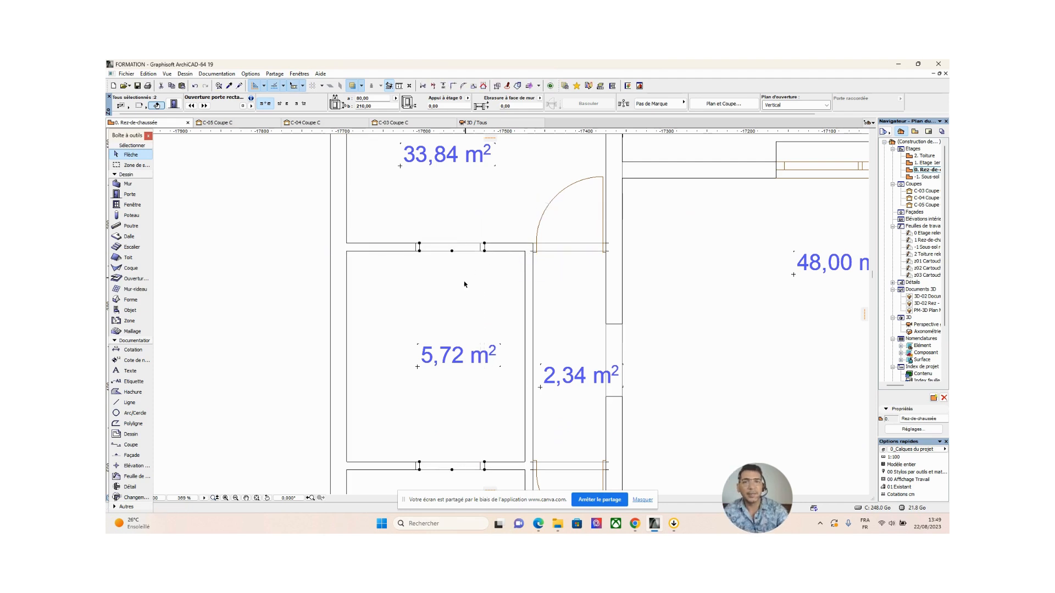
scroll(464, 284, "down", 2)
middle_click_drag(464, 285, 472, 247)
left_click(358, 346)
Choose the Douche rectangulaire 19 object from the Baignoires, douches, bains à remous 19 library folder as the default object
scroll(441, 335, "down", 1)
mouse_move(442, 334)
middle_mouse_down()
mouse_move(444, 318)
mouse_move(451, 326)
middle_mouse_up()
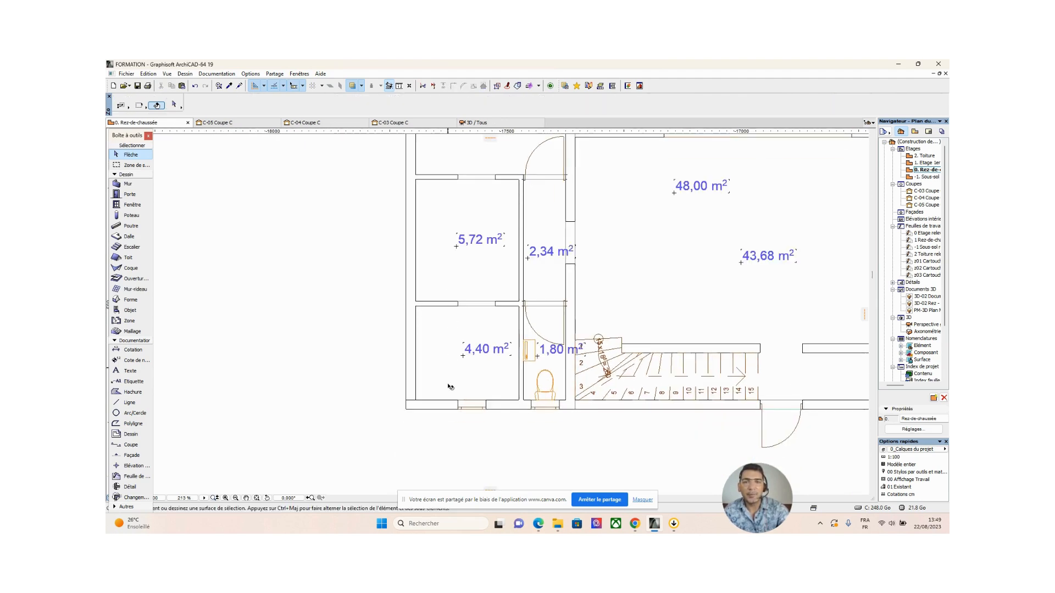
double_click(128, 311)
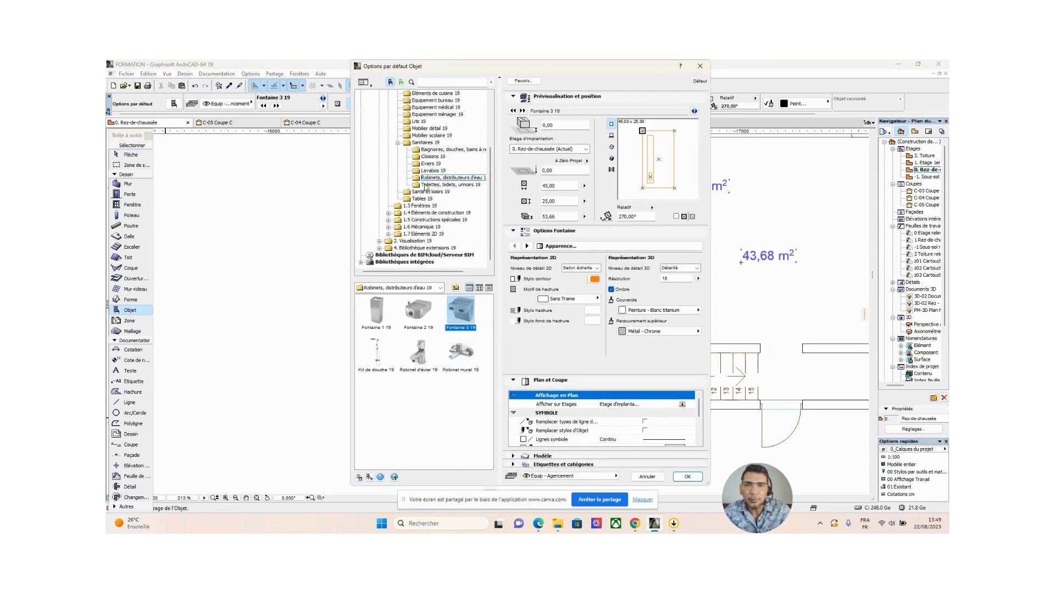
left_click(435, 150)
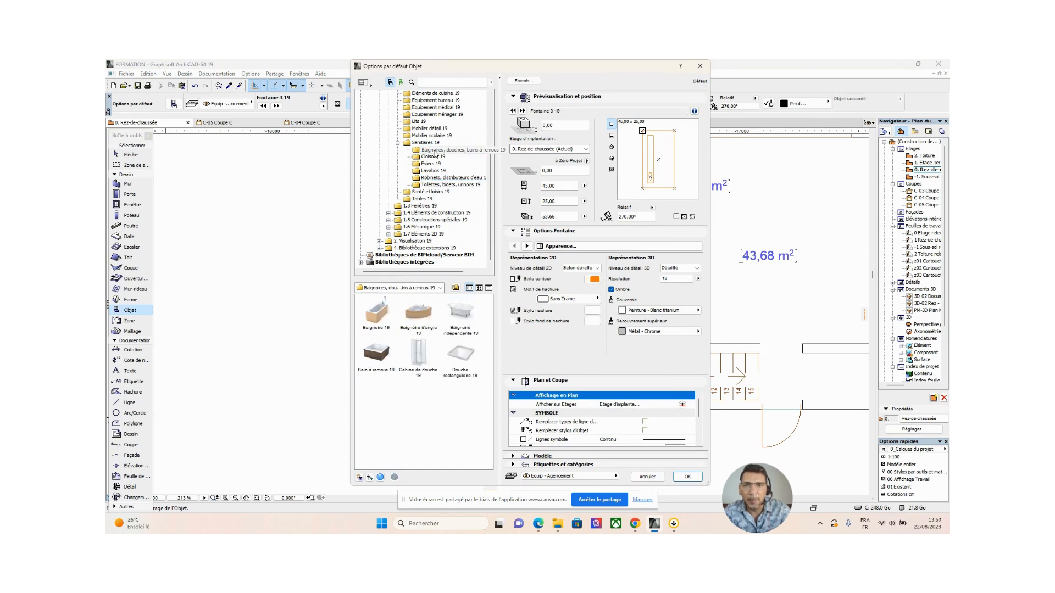
left_click(458, 352)
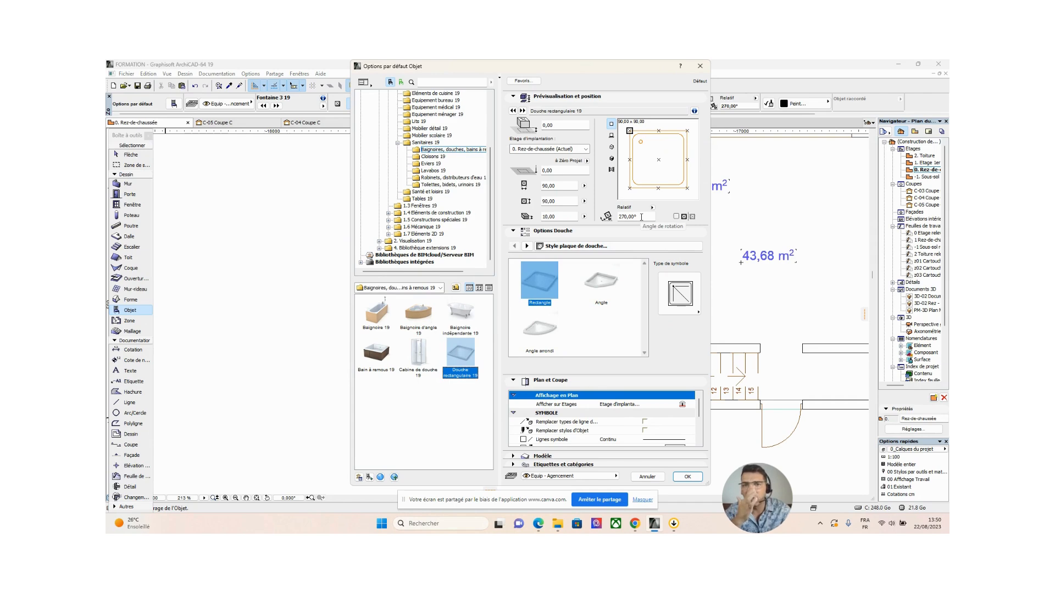
Set the rectangular shower's rotation angle to 0°
left_click(643, 216)
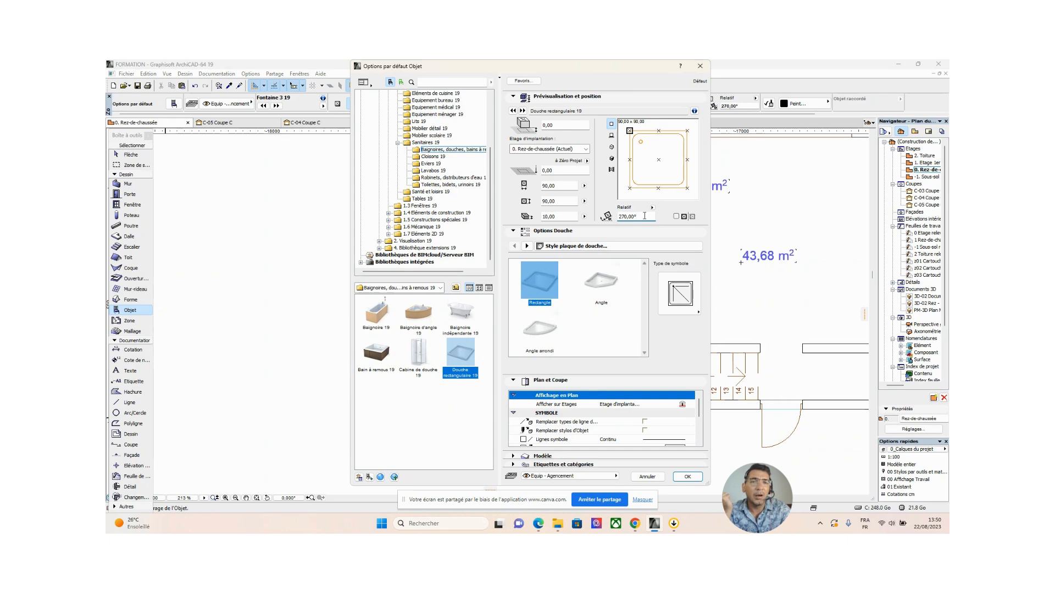
left_click_drag(644, 216, 593, 217)
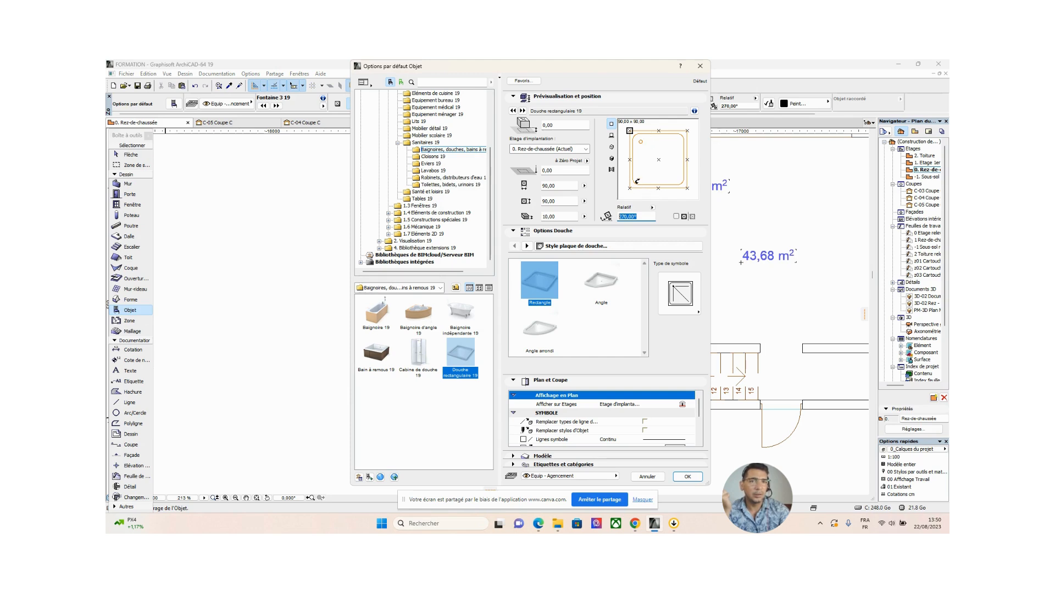
type("0")
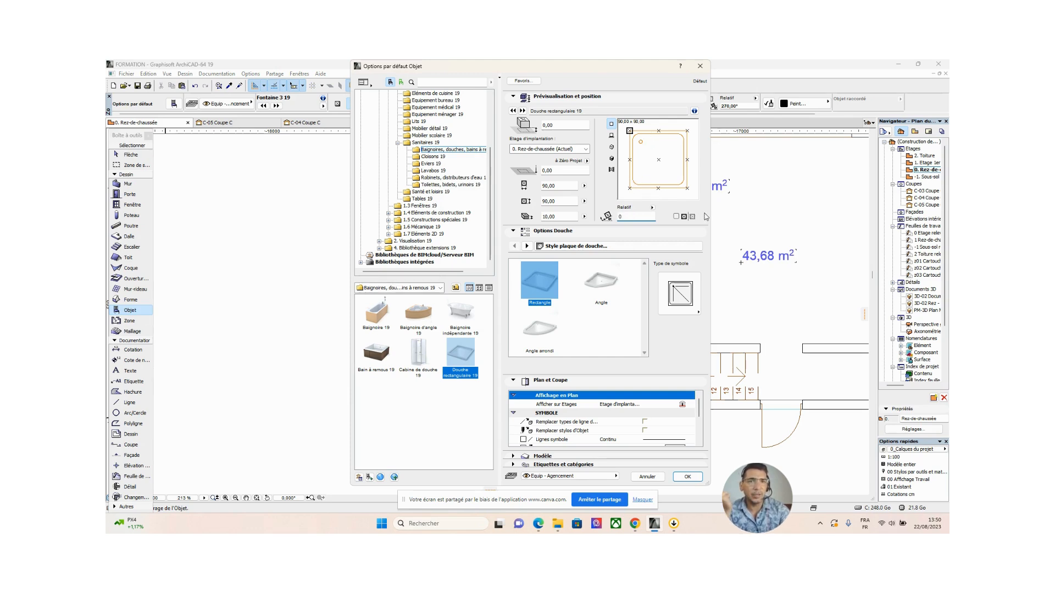
key("Tab")
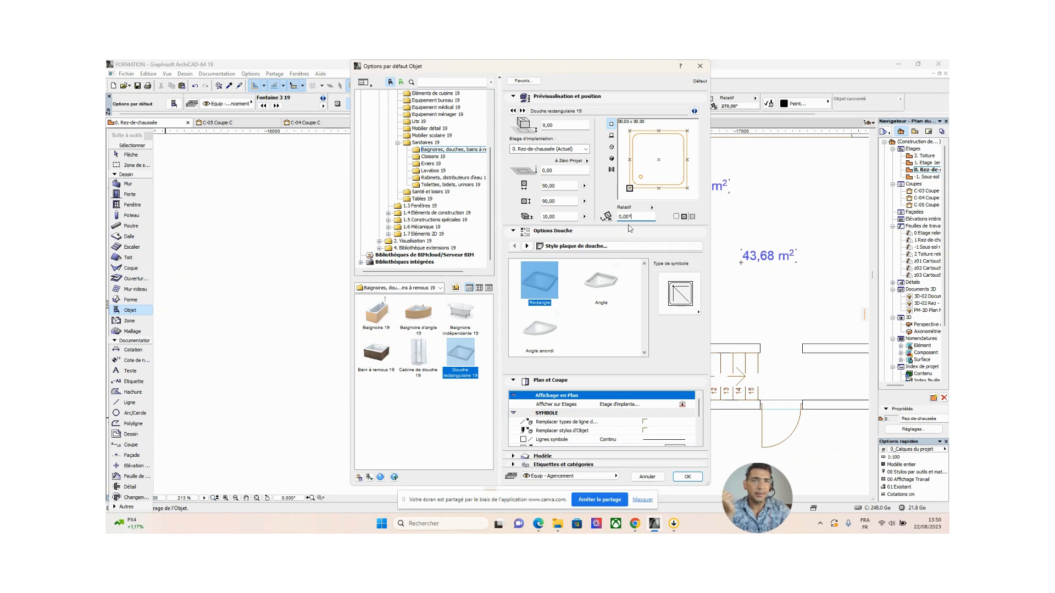
Place the 90 × 90 cm rectangular shower in the lower-left corner of the 4,40 m² room at a 0° angle
left_click(687, 477)
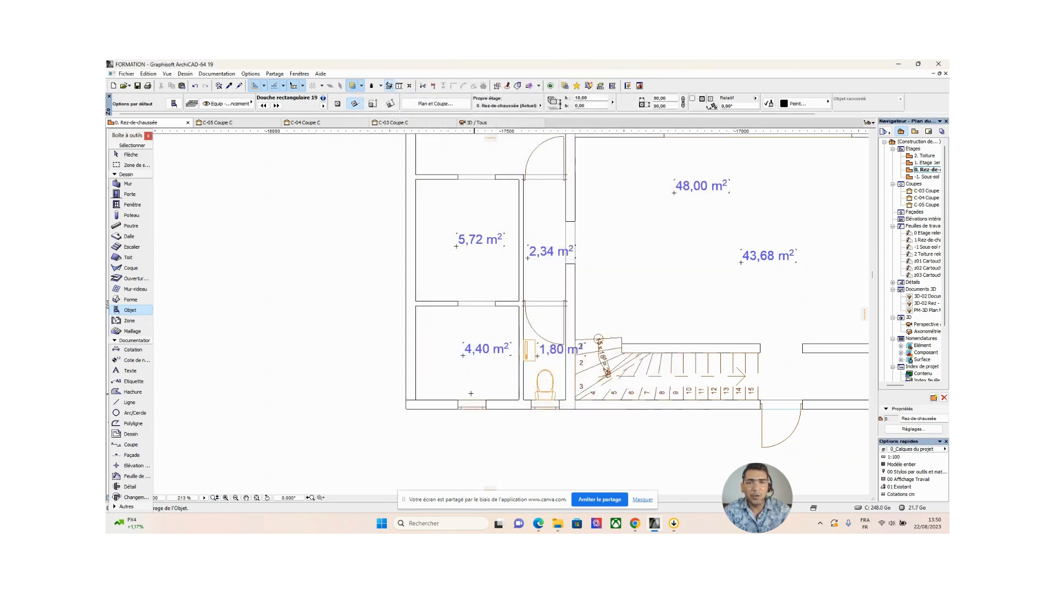
left_click(416, 398)
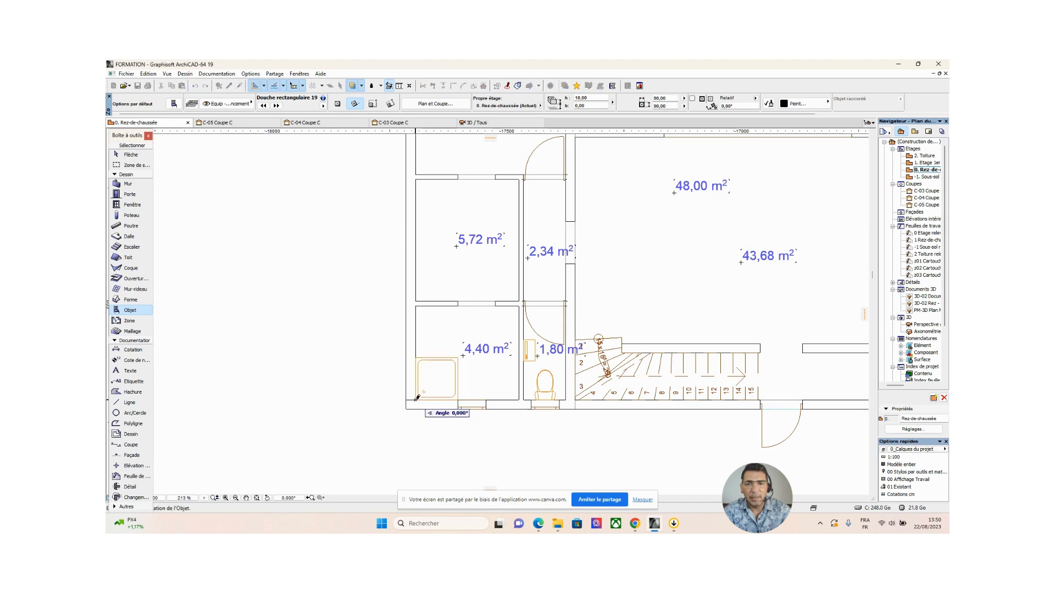
left_click(456, 395)
left_click(130, 154)
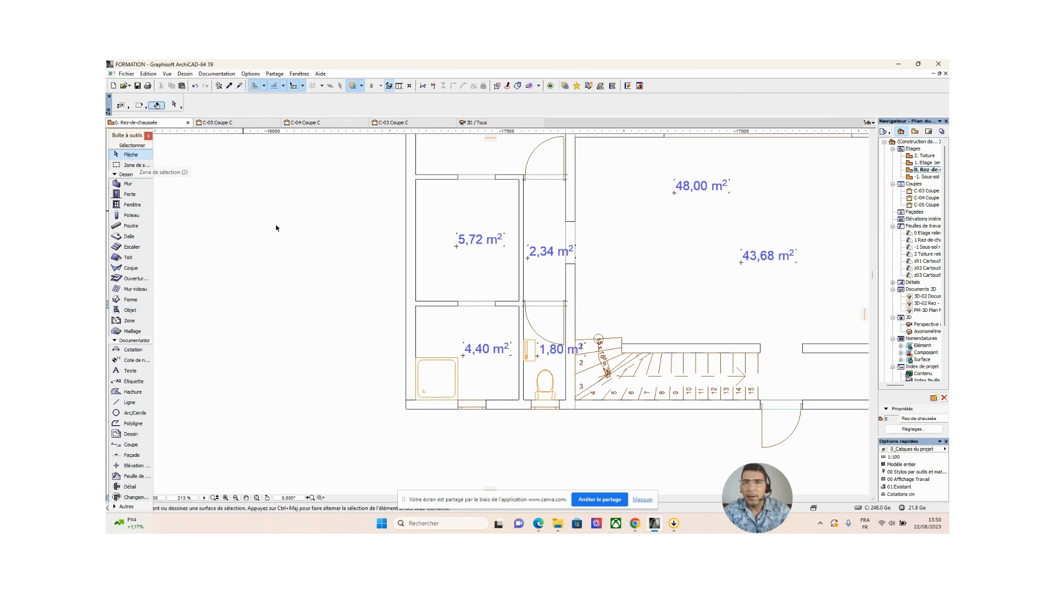
Set the width of the shower in the 4,40 m² room to 80 cm
left_click(455, 367)
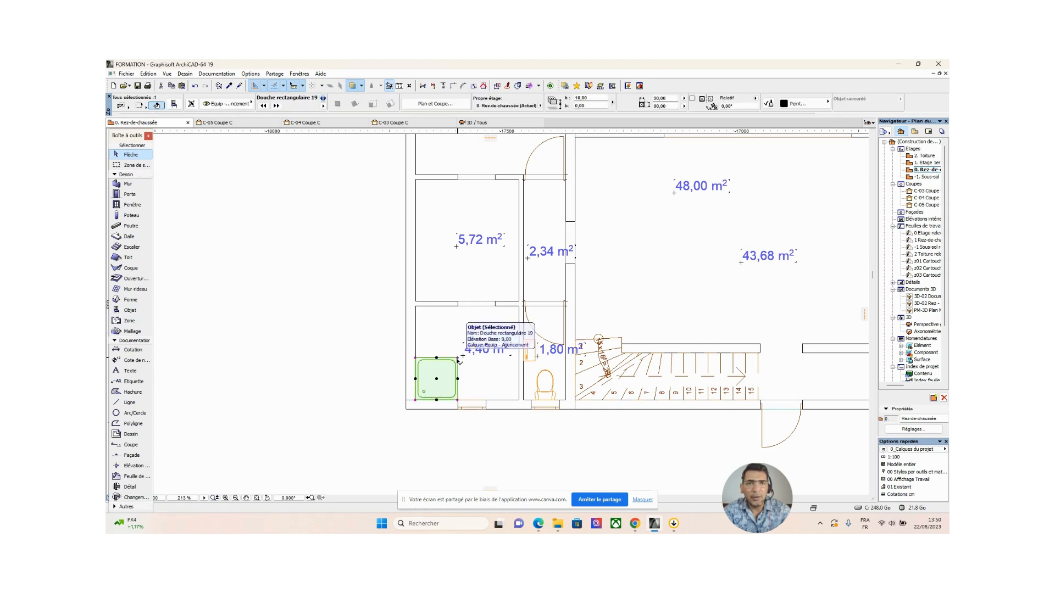
left_click(663, 97)
type("80")
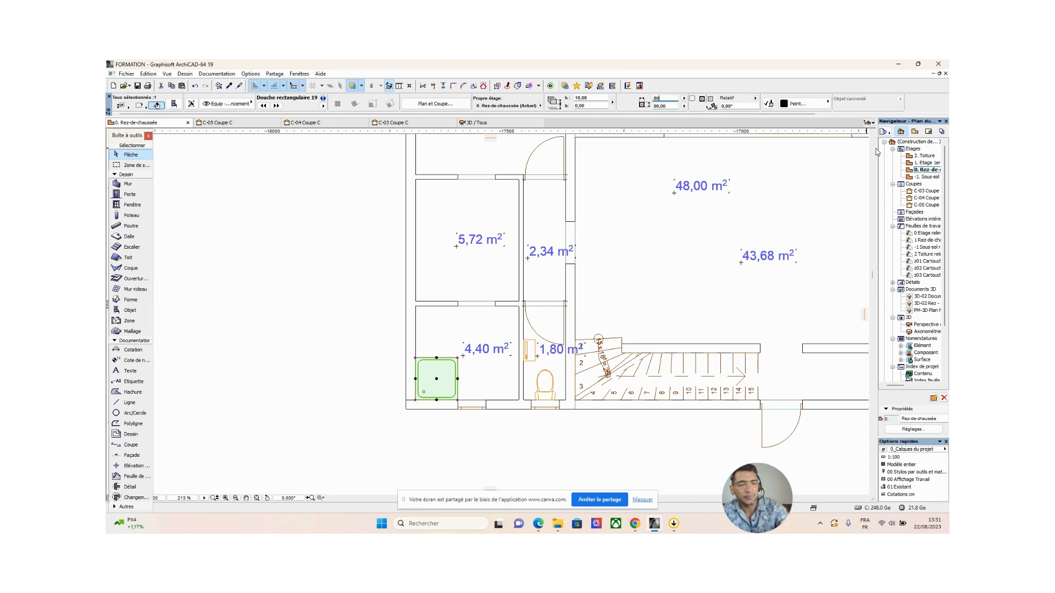
key("Return")
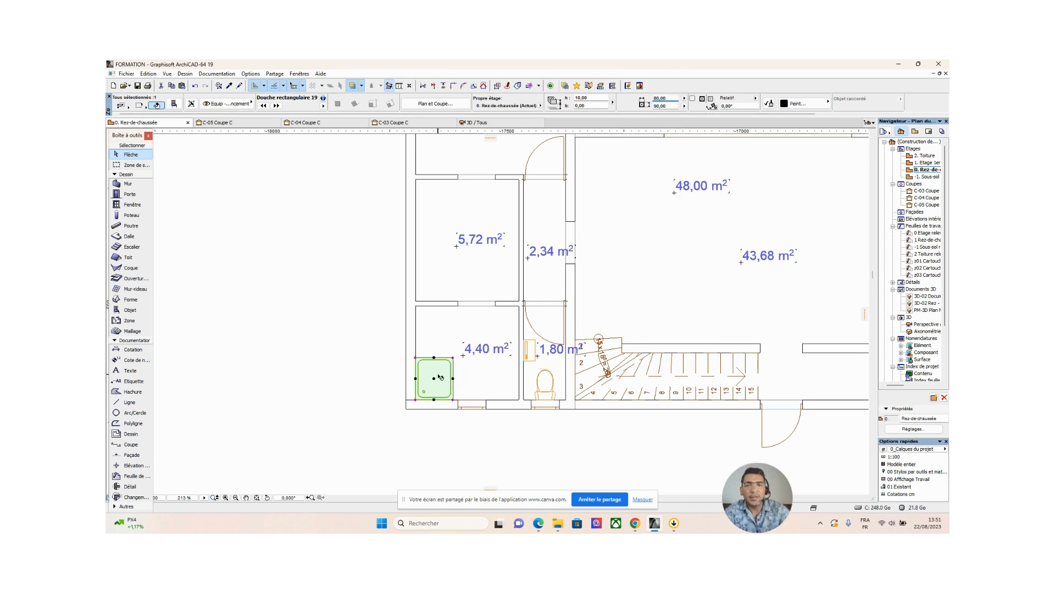
left_click(434, 359)
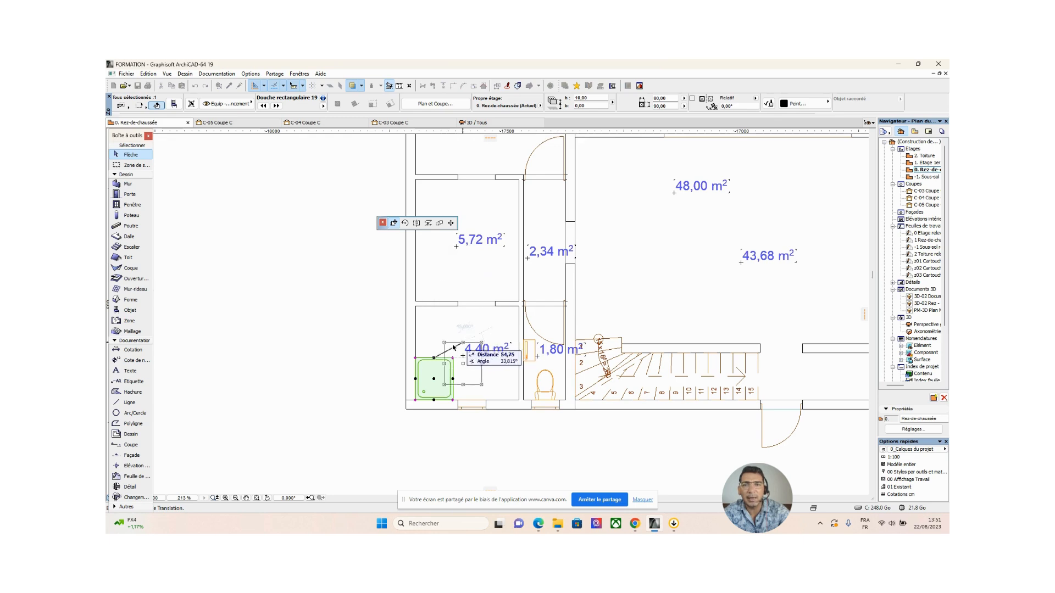
left_click(434, 358)
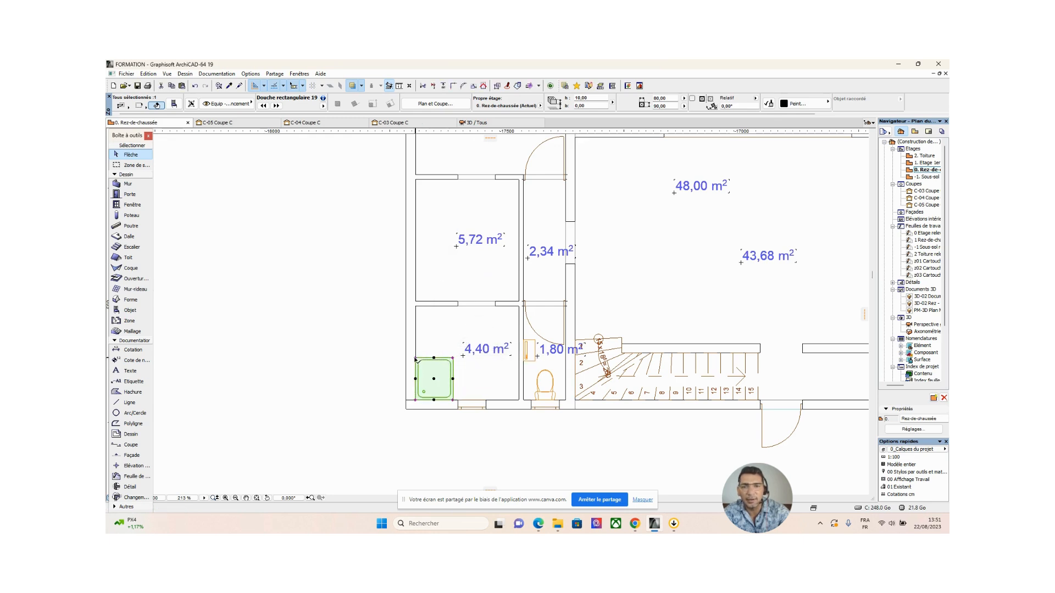
left_click(125, 394)
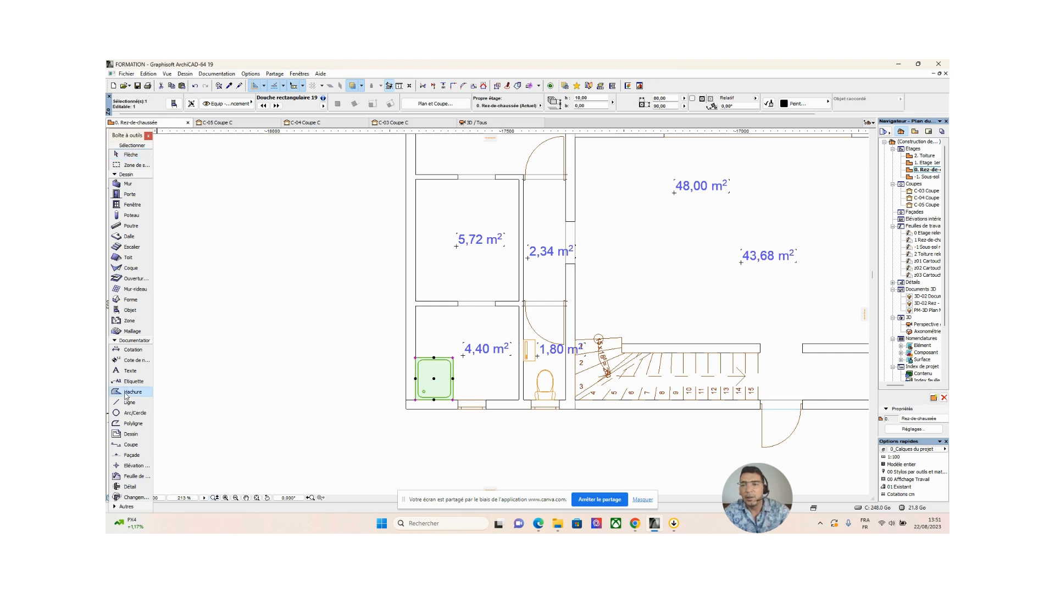
double_click(125, 394)
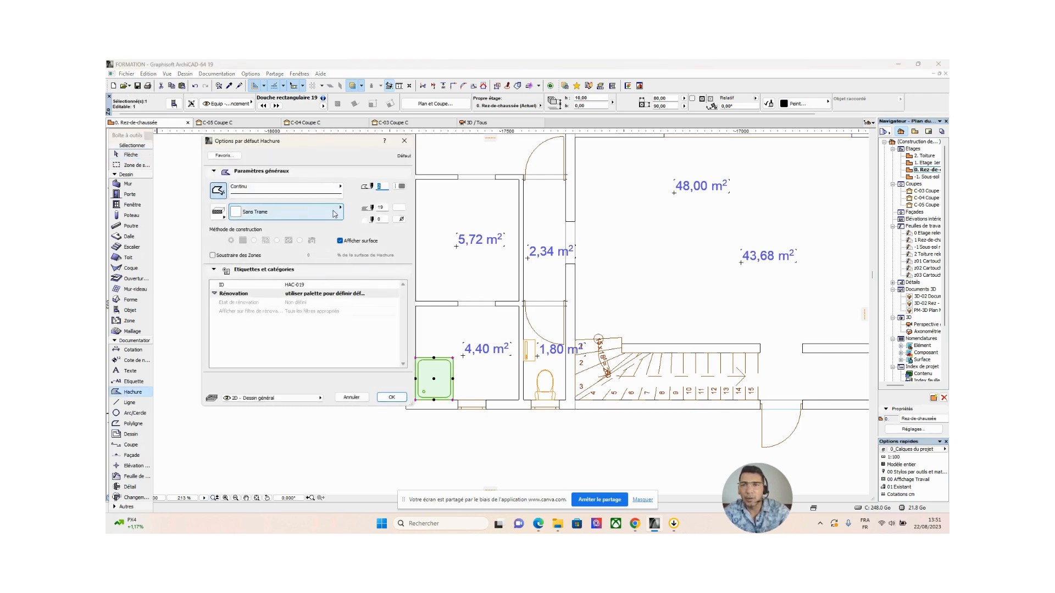
left_click(278, 215)
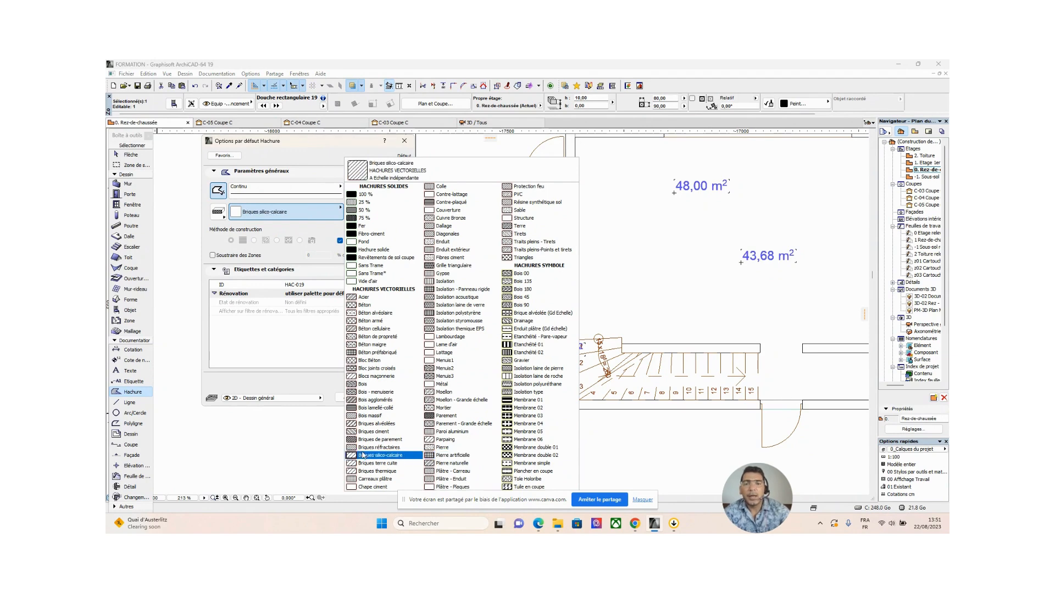
left_click(240, 443)
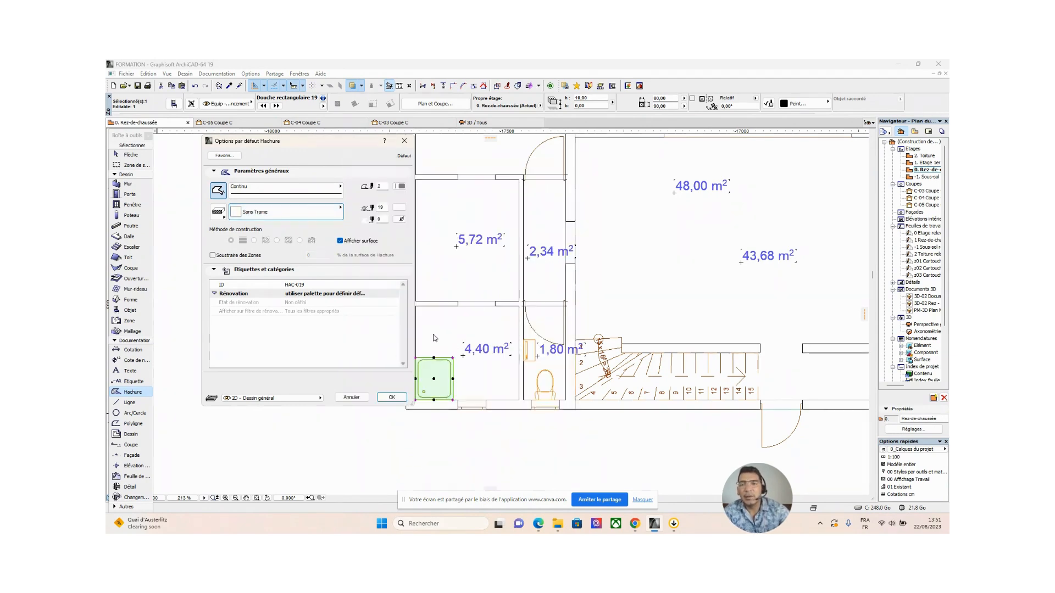
left_click(404, 143)
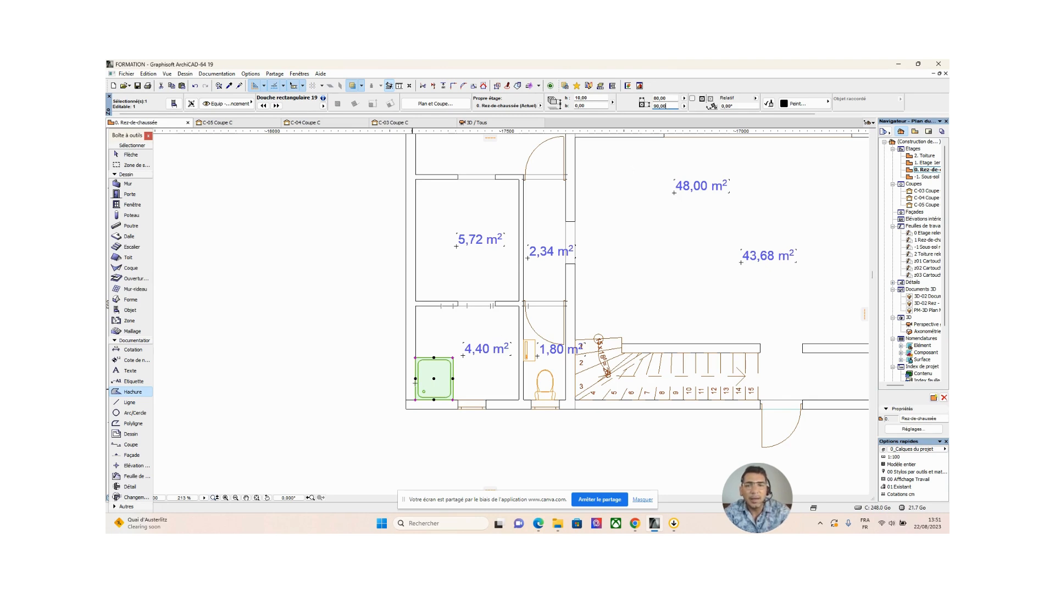
Stretch the shower along the outer wall up to the partition below the 5,72 m² room, and deselect it
left_click(415, 359)
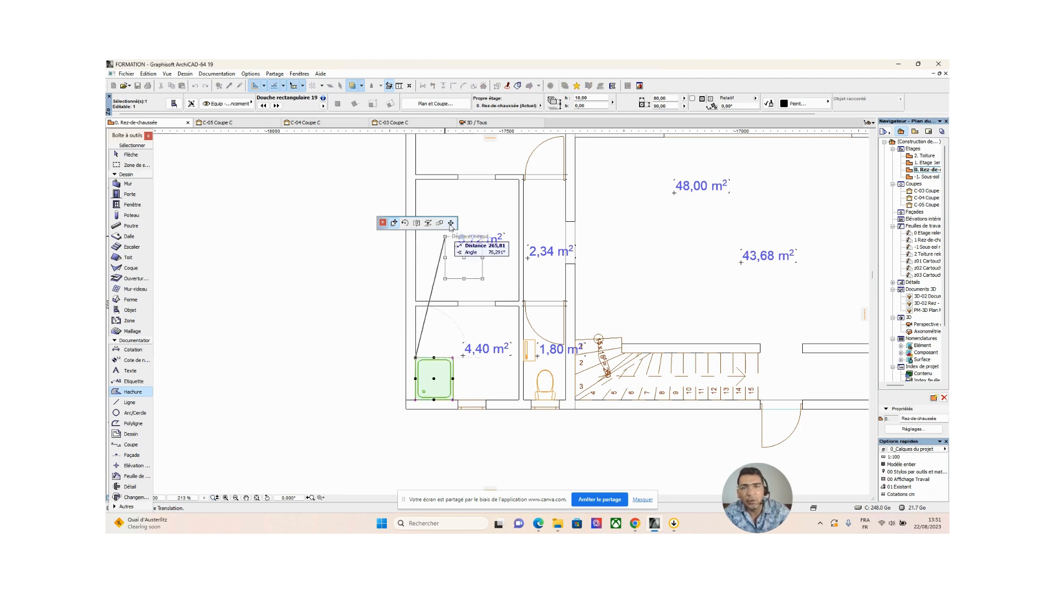
left_click(450, 224)
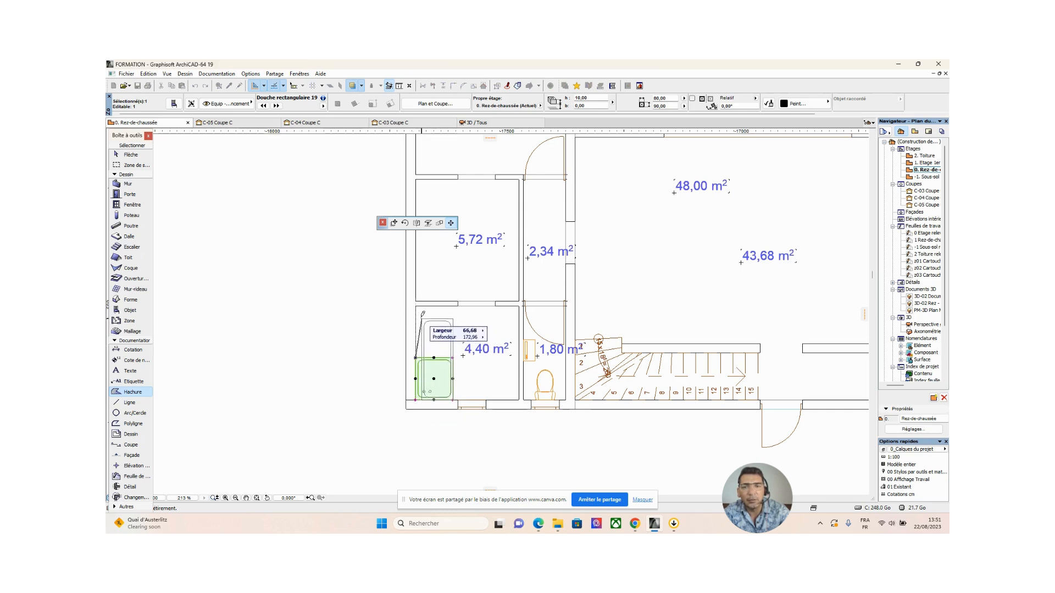
left_click(416, 301)
key("Escape")
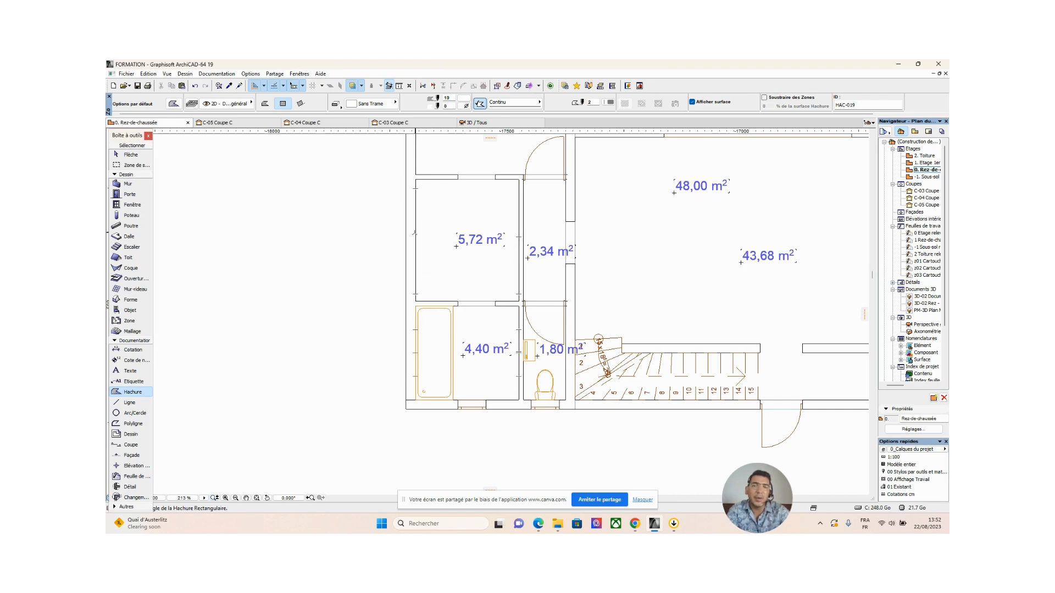
Delete the stretched rectangular shower from the 4,40 m² room
left_click(131, 154)
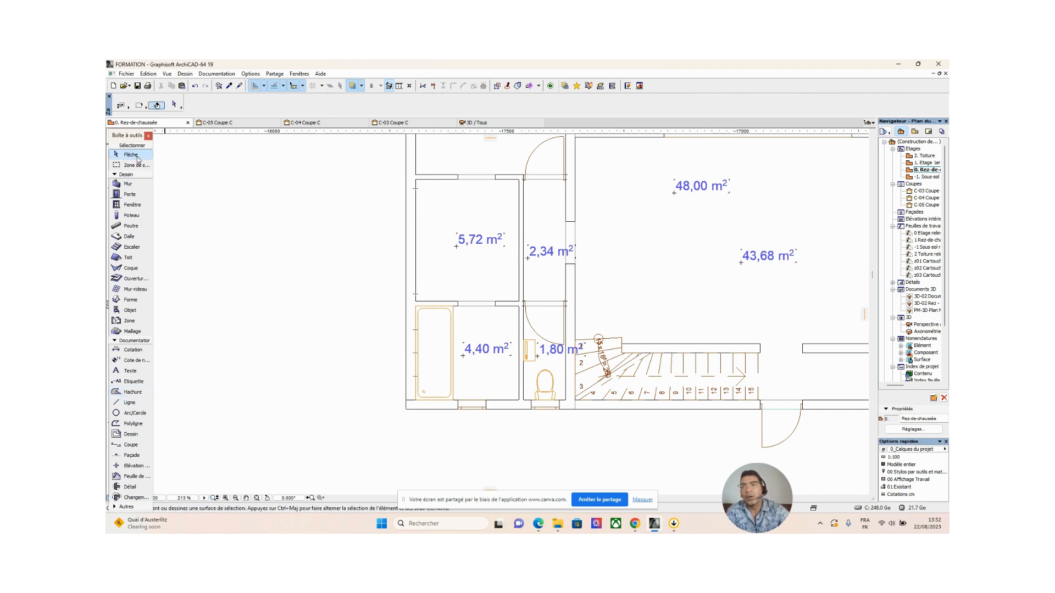
left_click(454, 328)
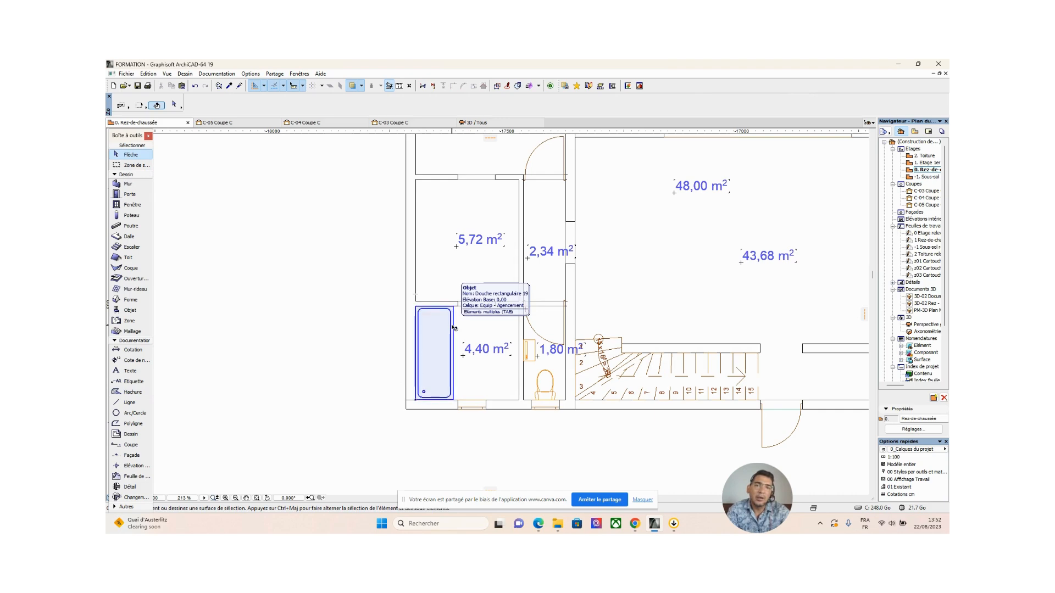
left_click(453, 328)
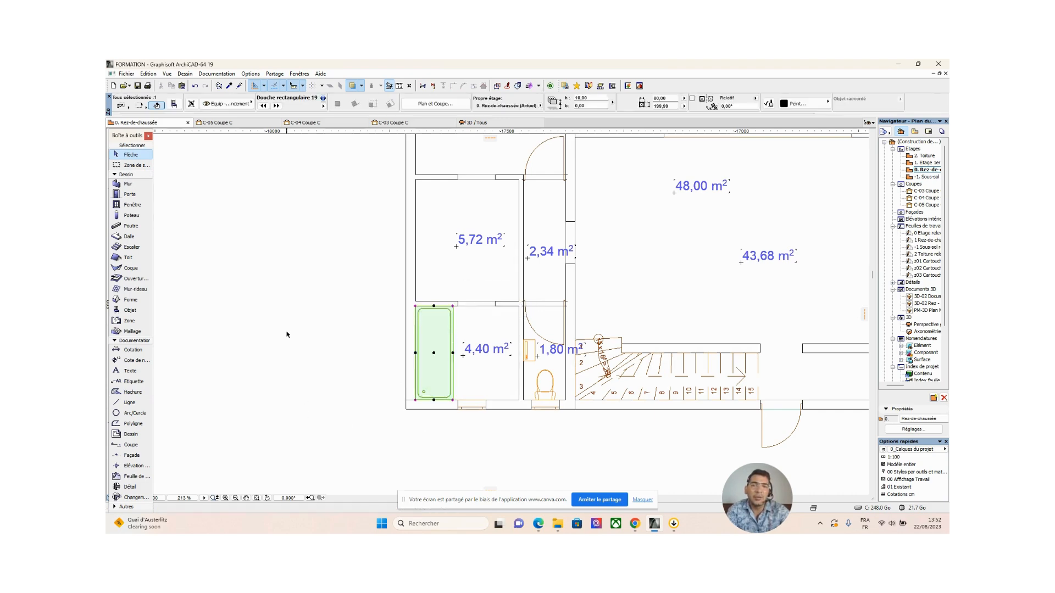
key("Delete")
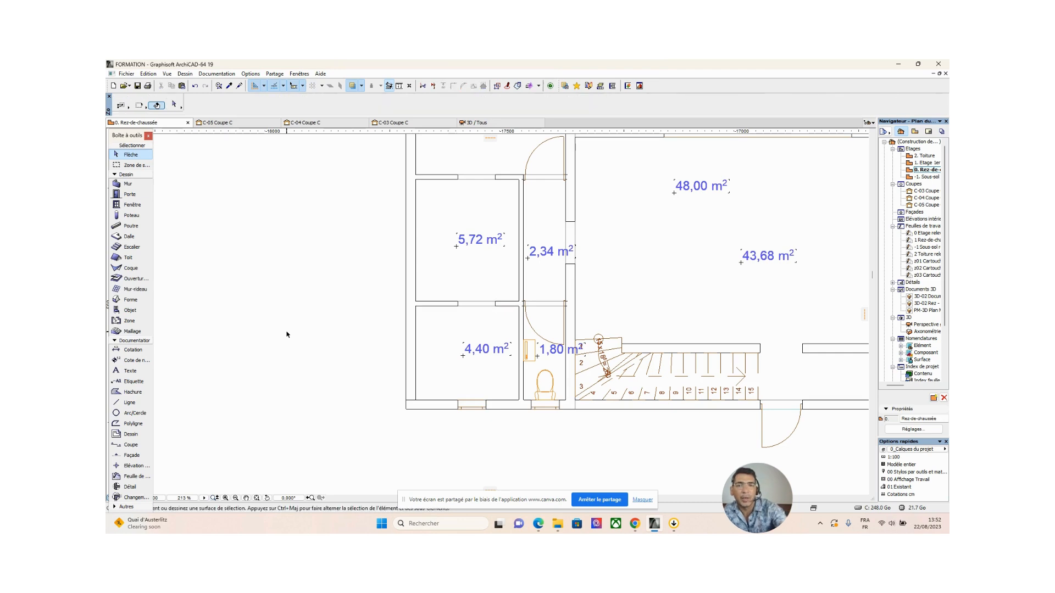
Configure the default hatch with the Isolation - Panneau rigide pattern and Afficher surface turned off
double_click(134, 392)
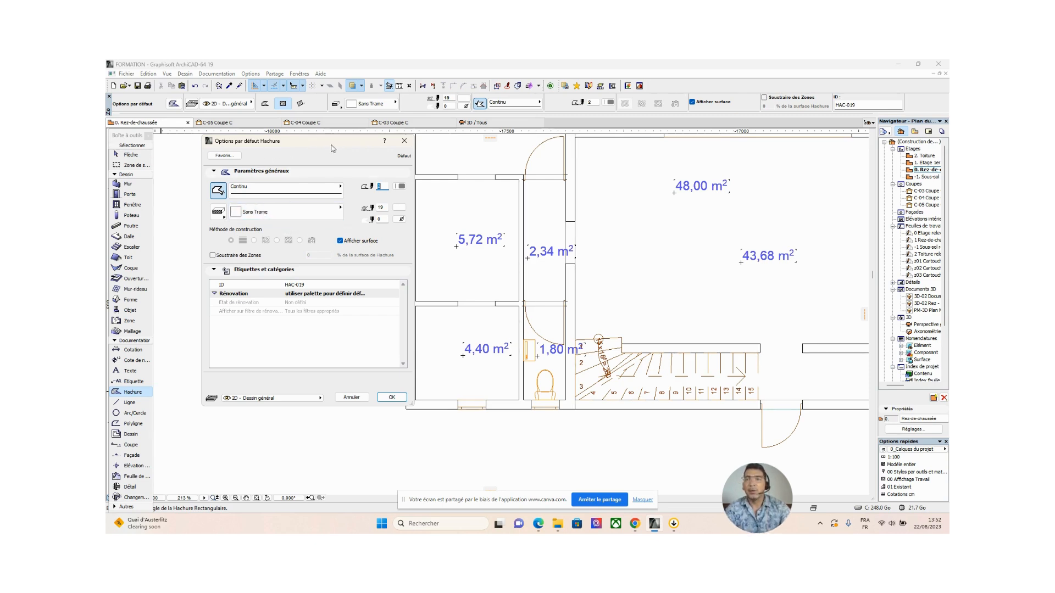
left_click_drag(329, 141, 356, 166)
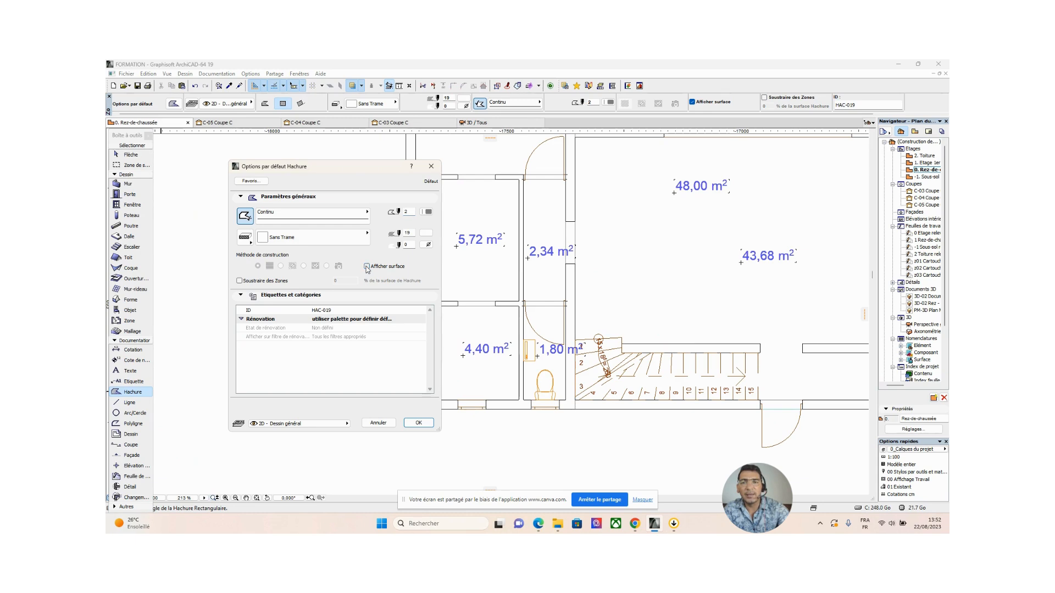
left_click(367, 266)
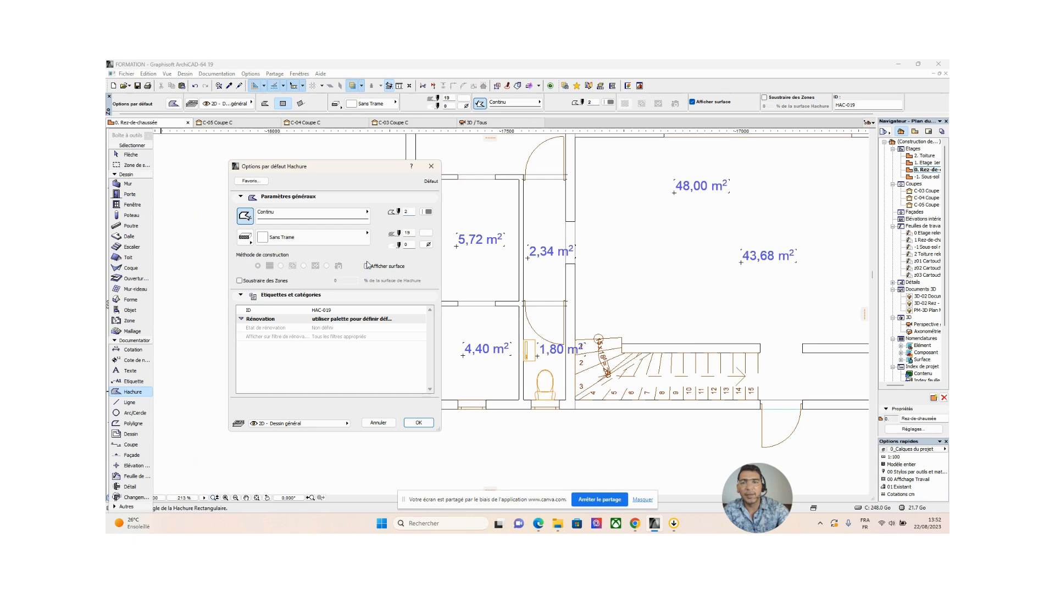
left_click(330, 239)
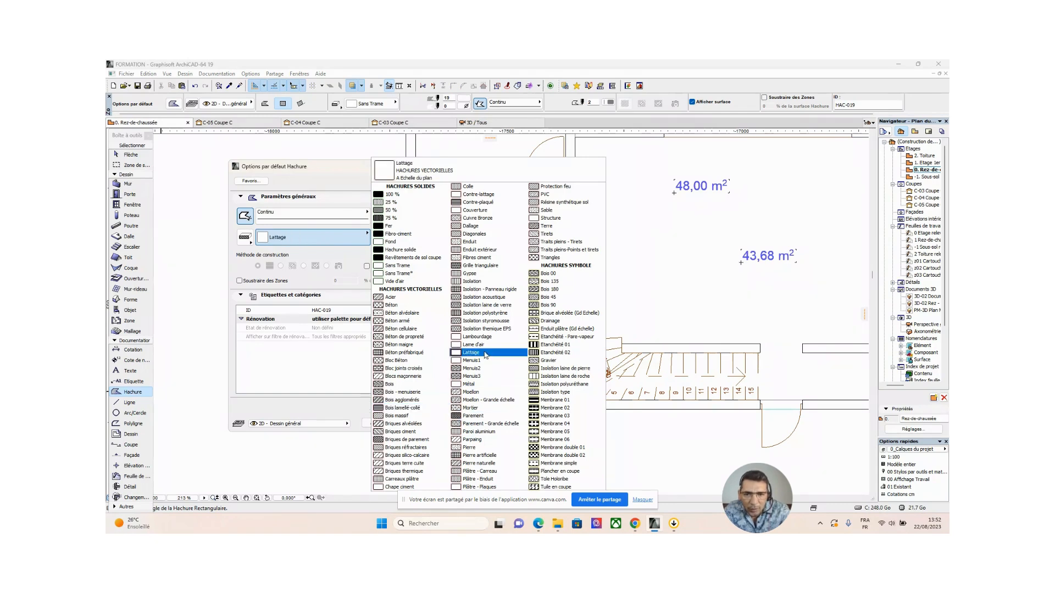
left_click(482, 456)
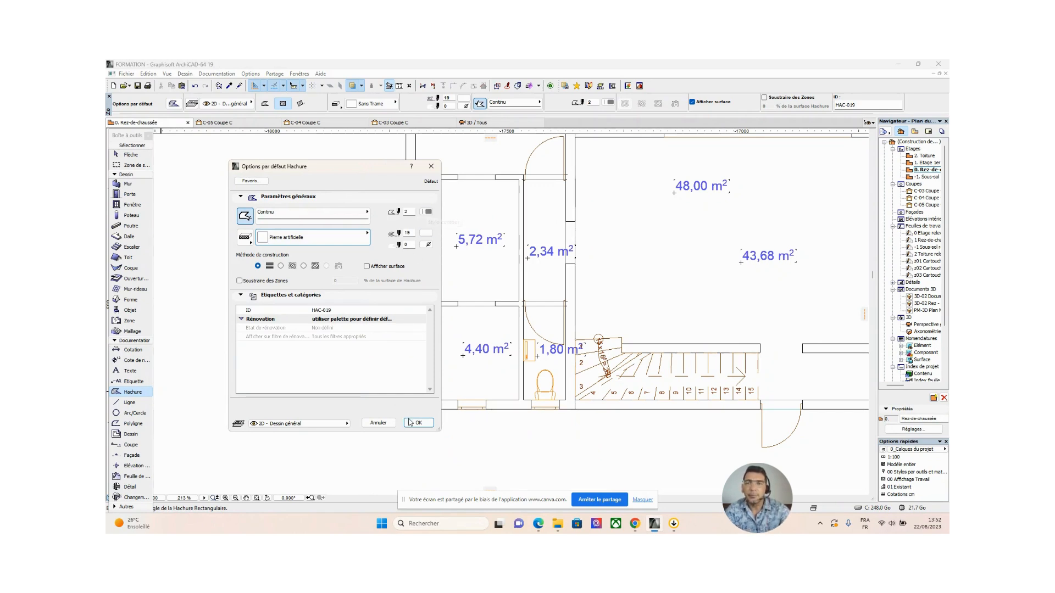
left_click(338, 247)
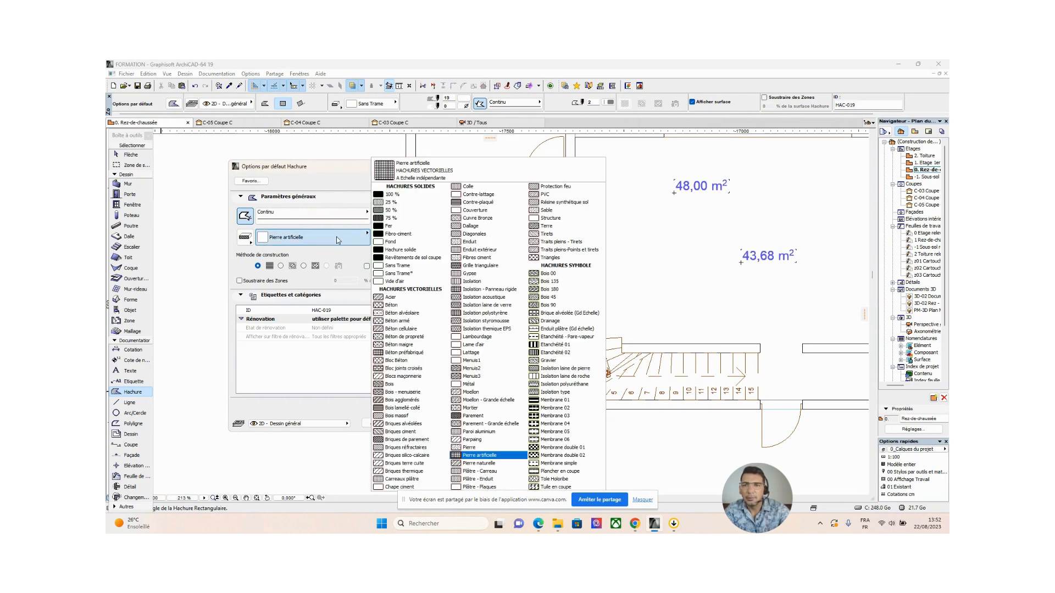
left_click(468, 290)
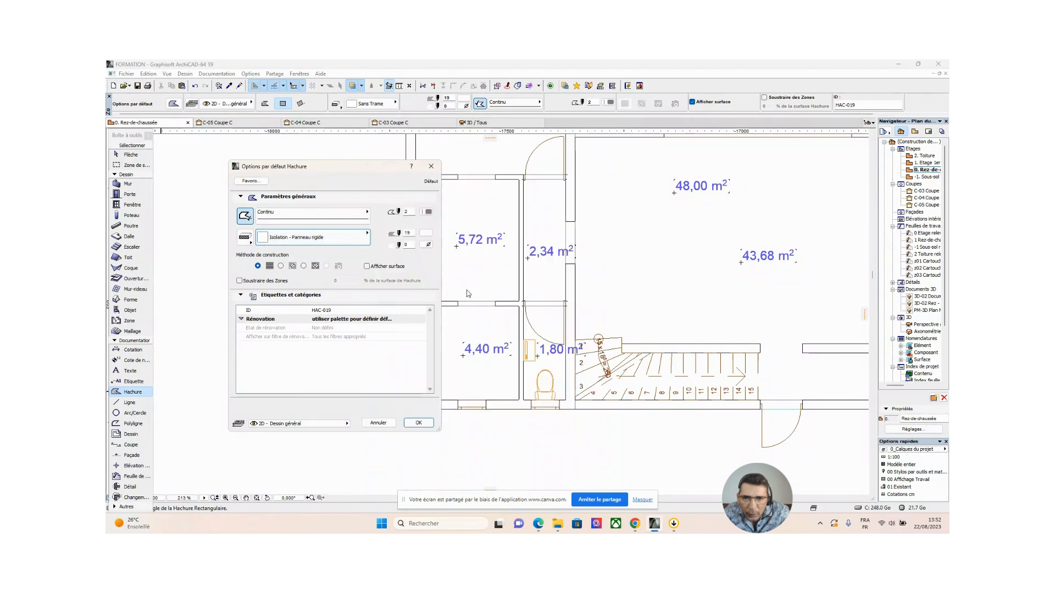
left_click(344, 243)
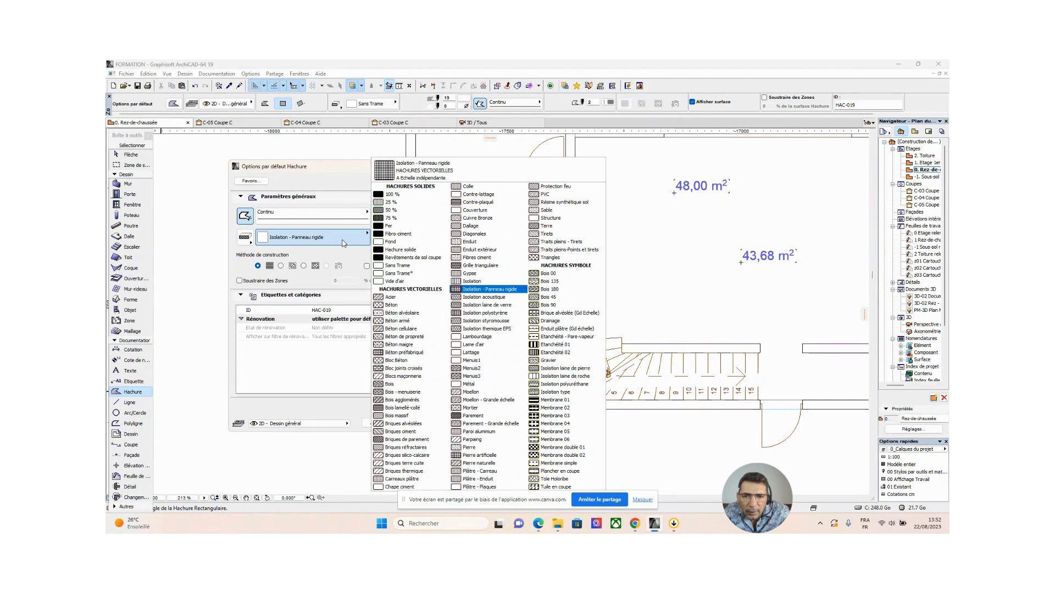
left_click(344, 244)
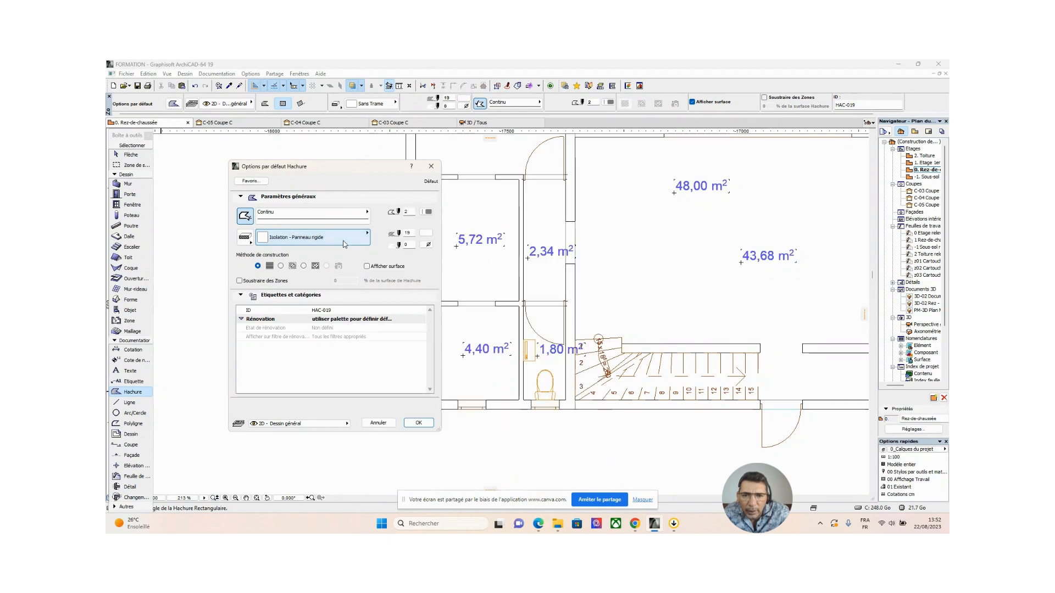
left_click(419, 423)
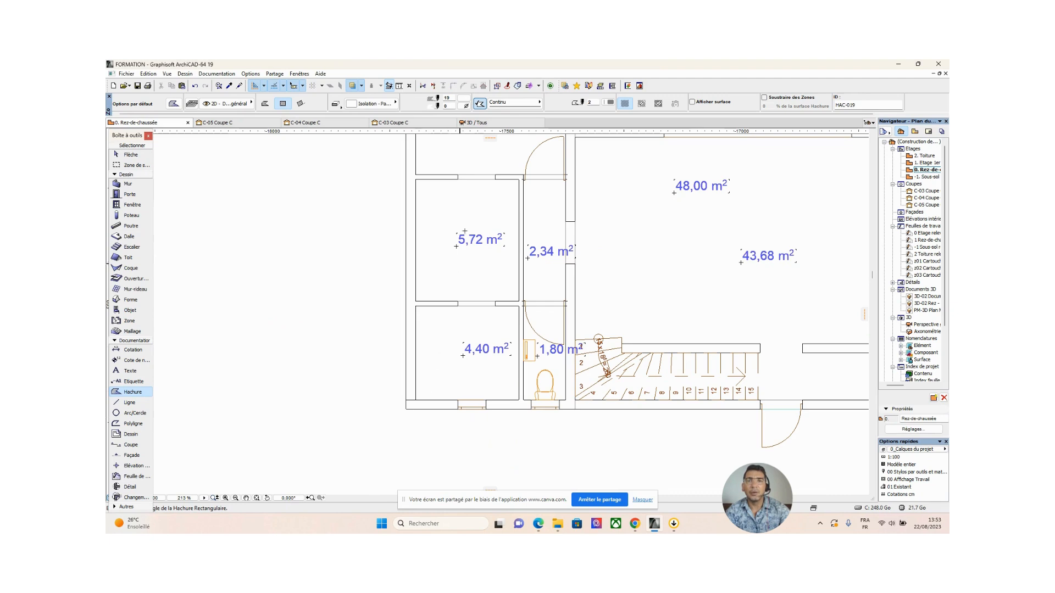
Set the default hatch's background pen to white pen 19 and its pattern pen to 61
left_click(464, 106)
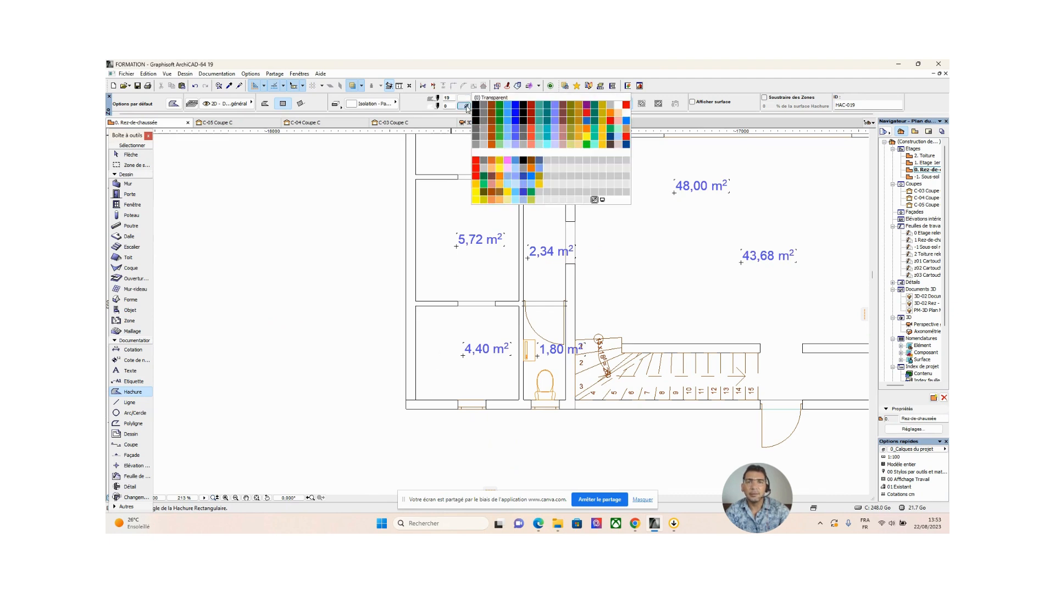
left_click(618, 104)
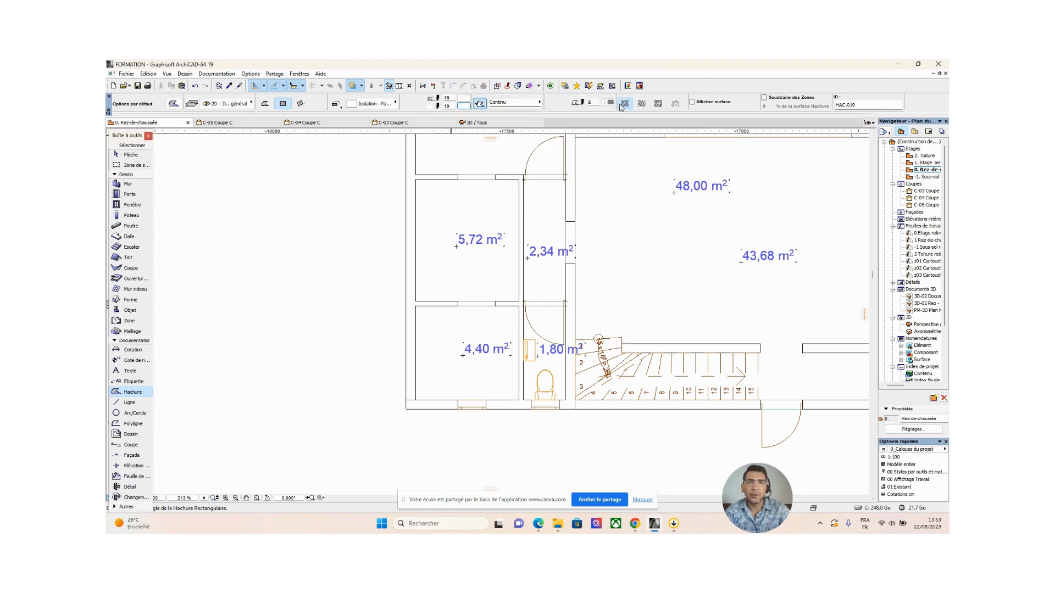
left_click(466, 99)
left_click(476, 98)
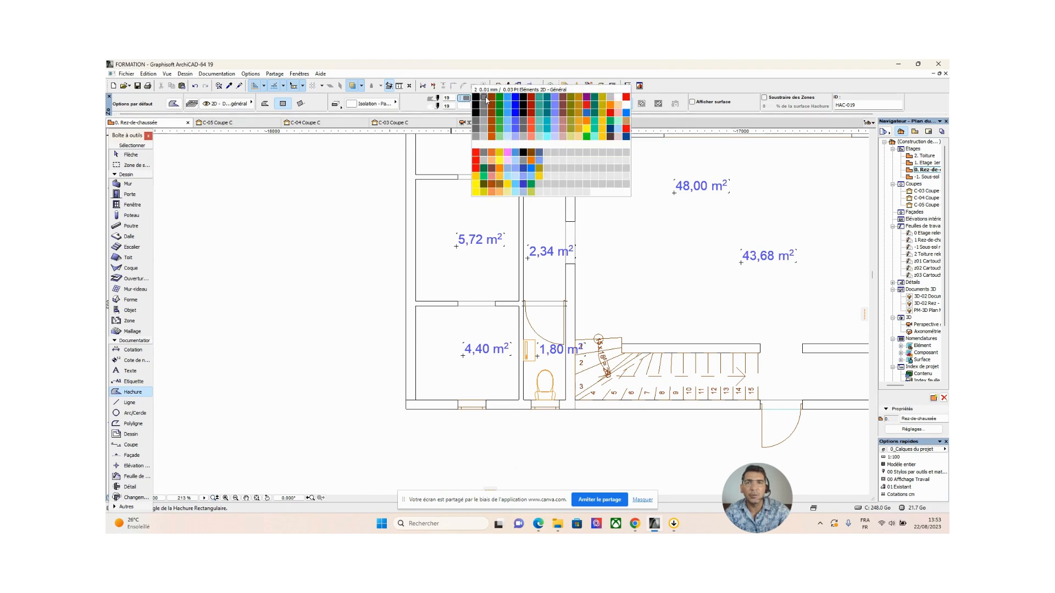
left_click(477, 116)
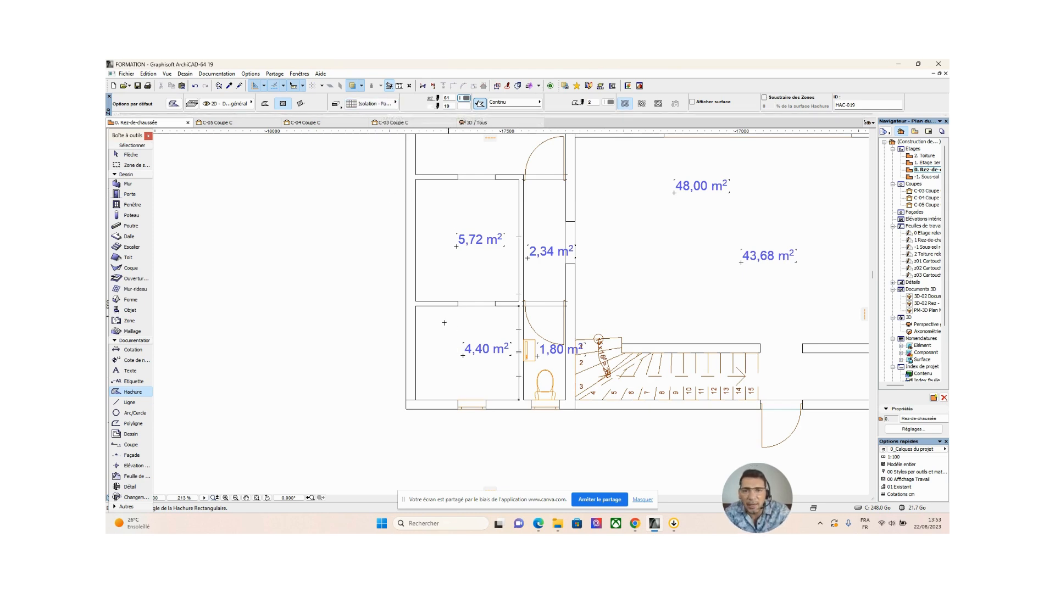
Draw a rectangular hatch 80 wide along the outer side wall of the 4,40 m² room, reaching the partition below the 5,72 m² room
left_click(415, 400)
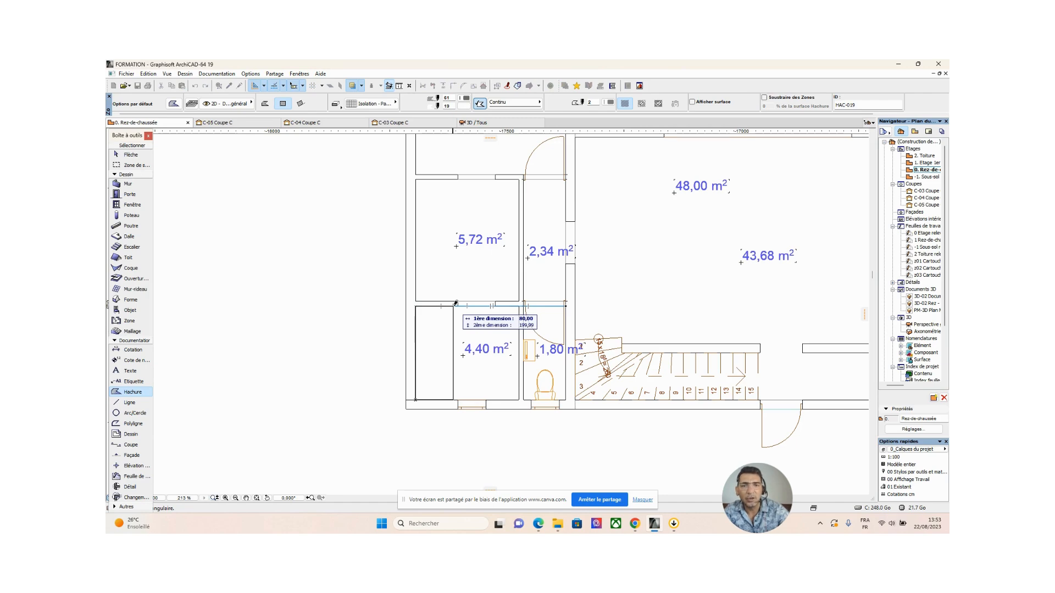
type("80")
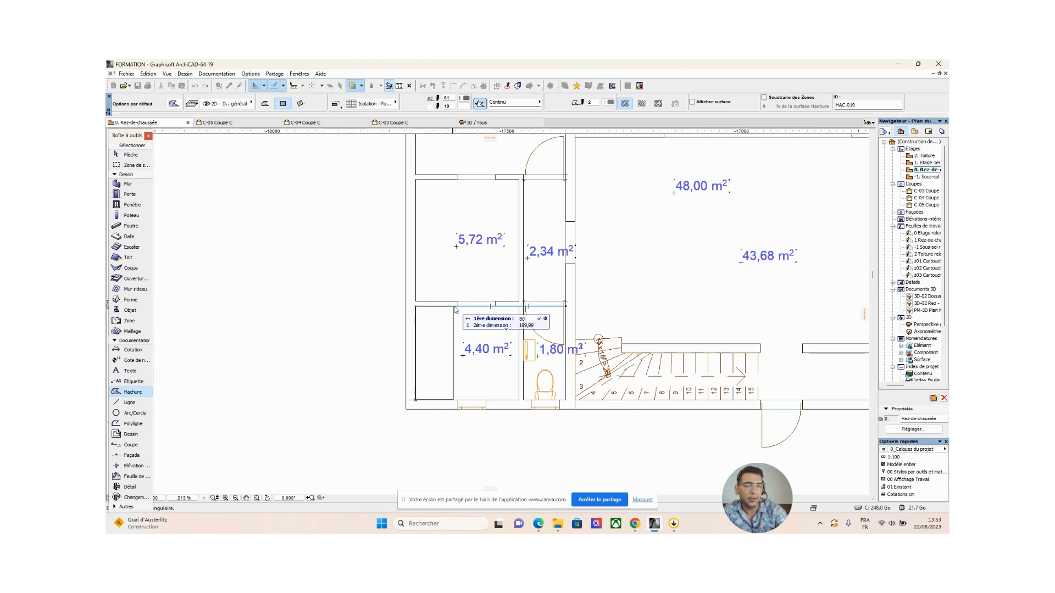
key("Return")
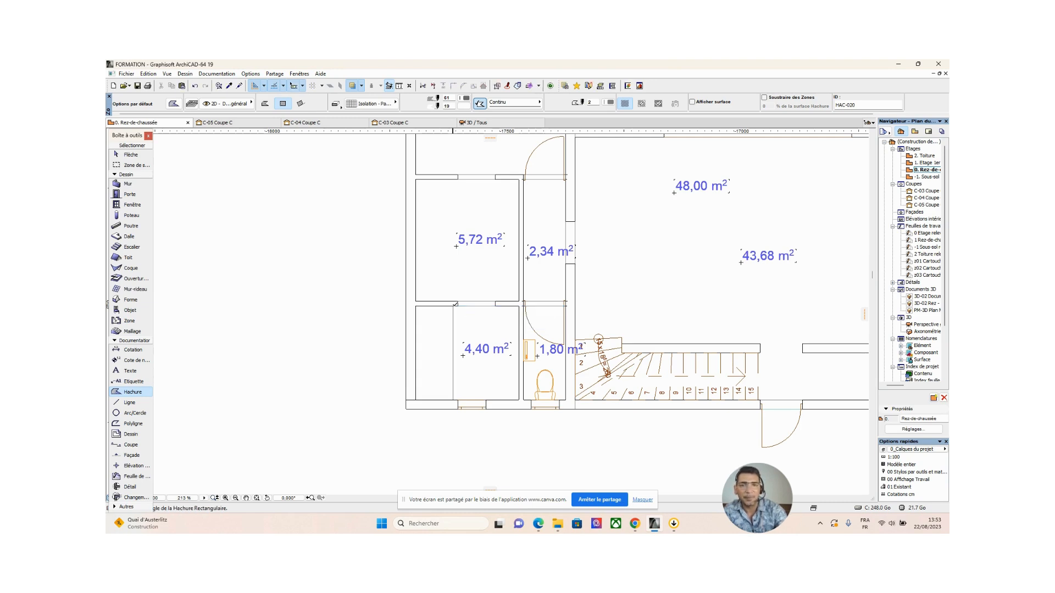
left_click(141, 155)
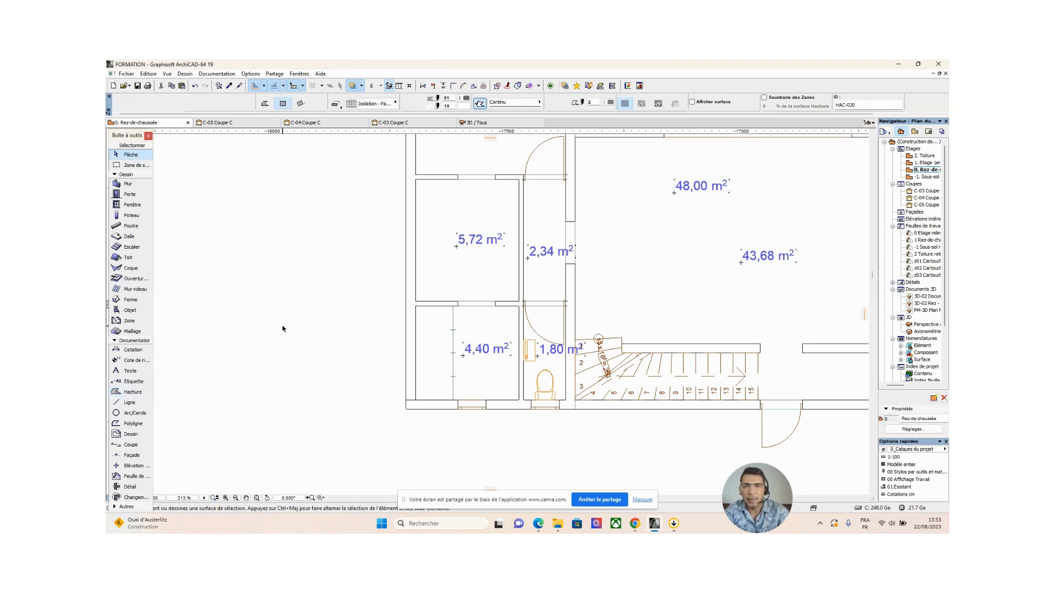
Select and deselect the new hatch in the 4,40 m² room to examine its extent and outline
scroll(437, 333, "down", 3)
middle_click_drag(437, 333, 383, 334)
left_click(383, 337)
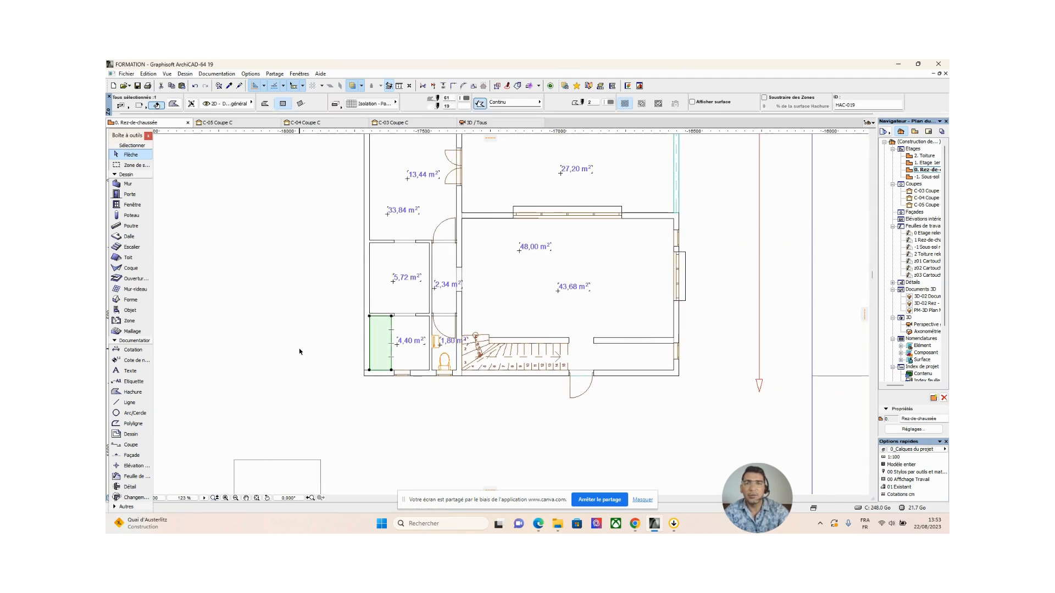
scroll(390, 348, "up", 4)
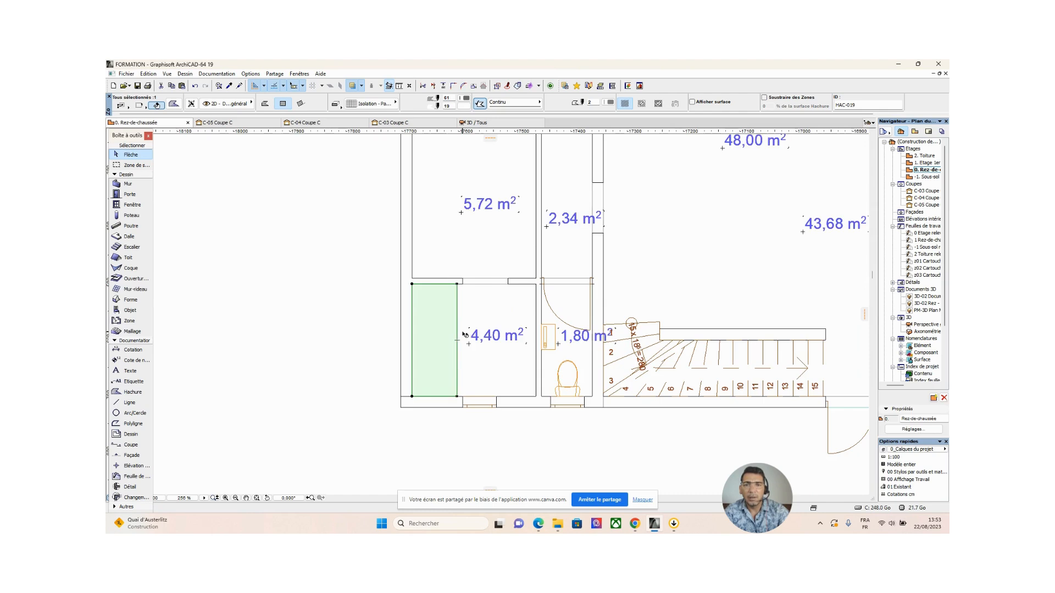
middle_click_drag(447, 331, 420, 319)
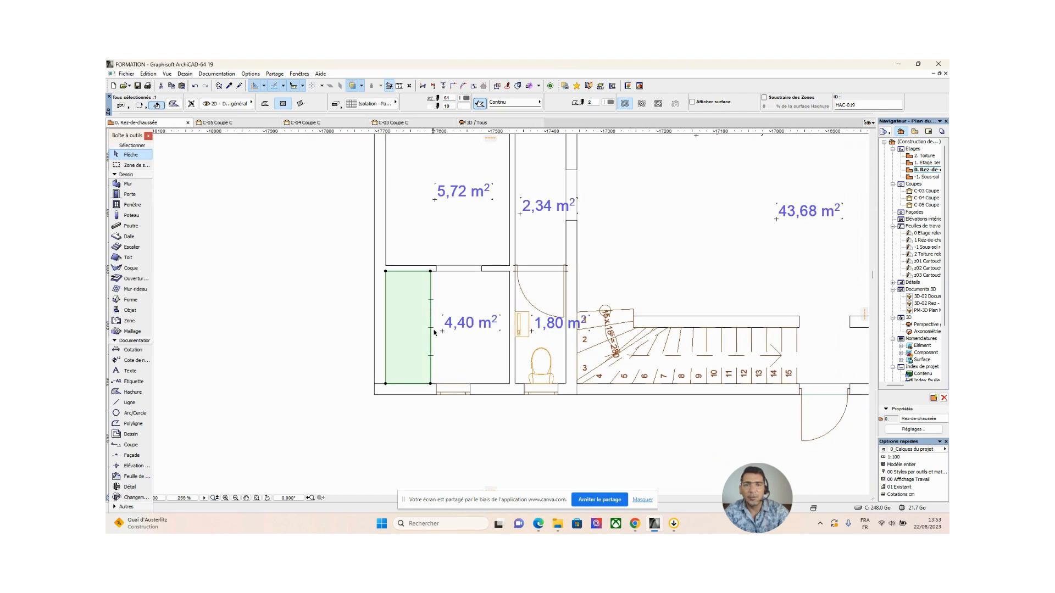
key("Delete")
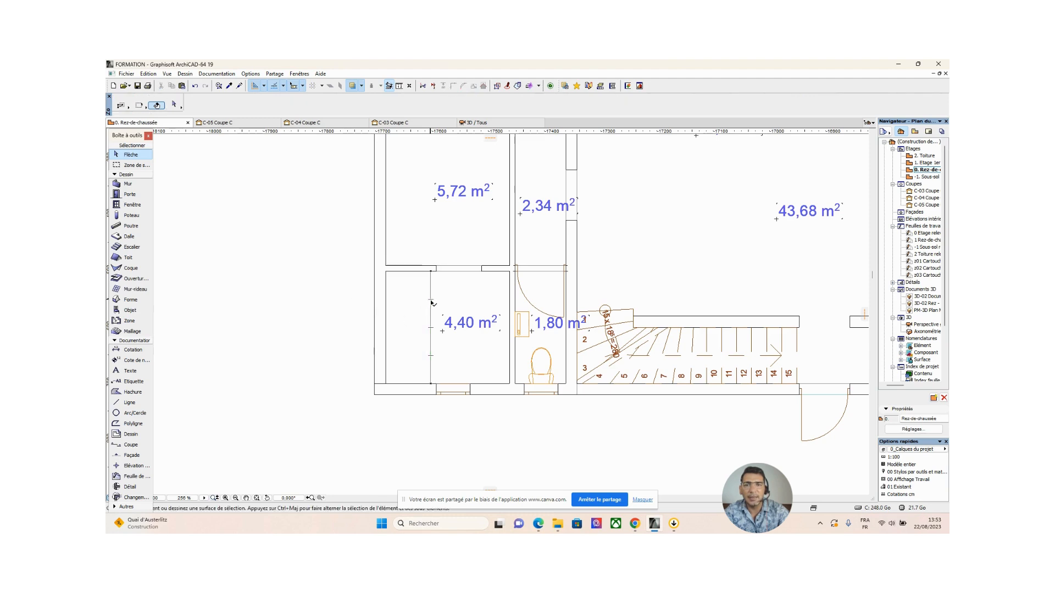
key("ctrl+z")
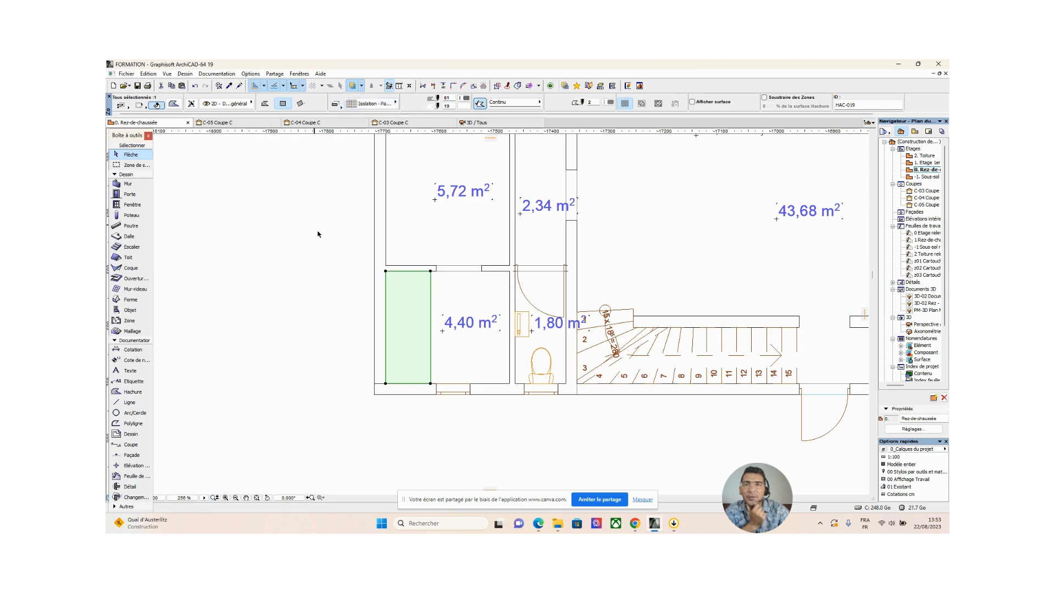
left_click(313, 325)
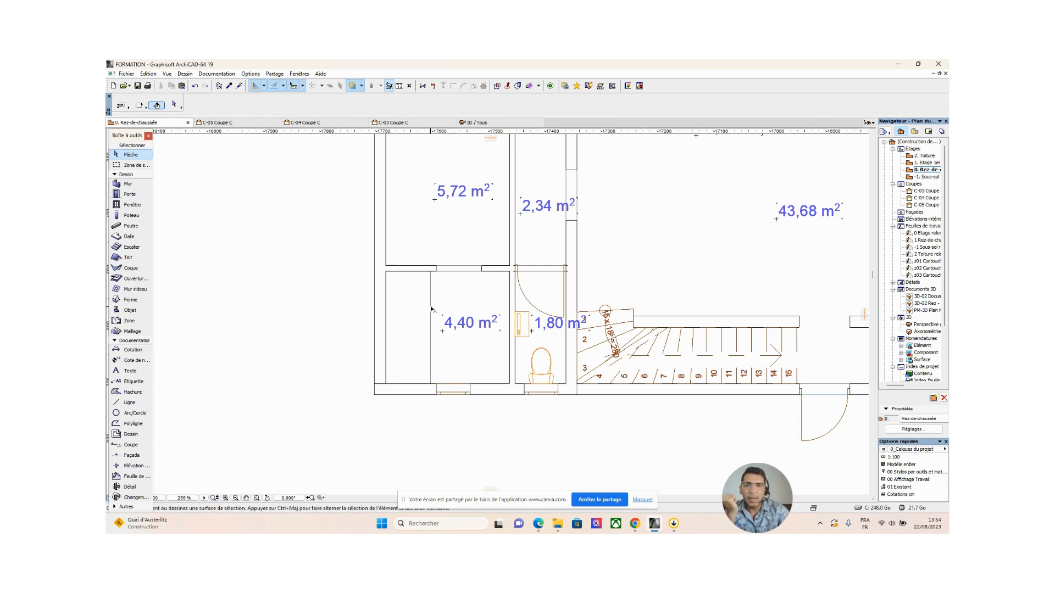
left_click(432, 309)
key("Delete")
key("ctrl+z")
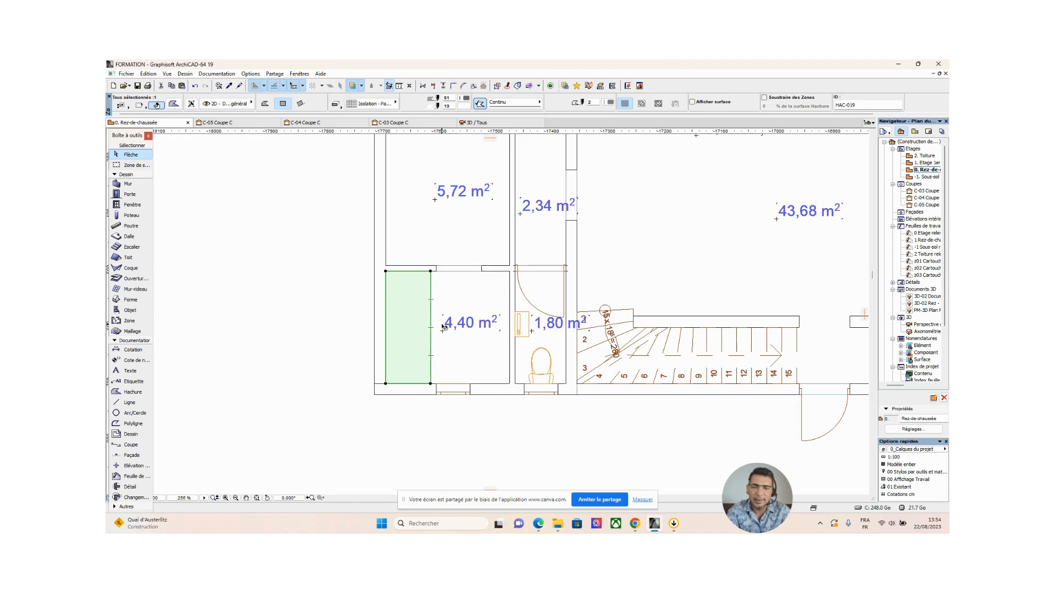
key("Delete")
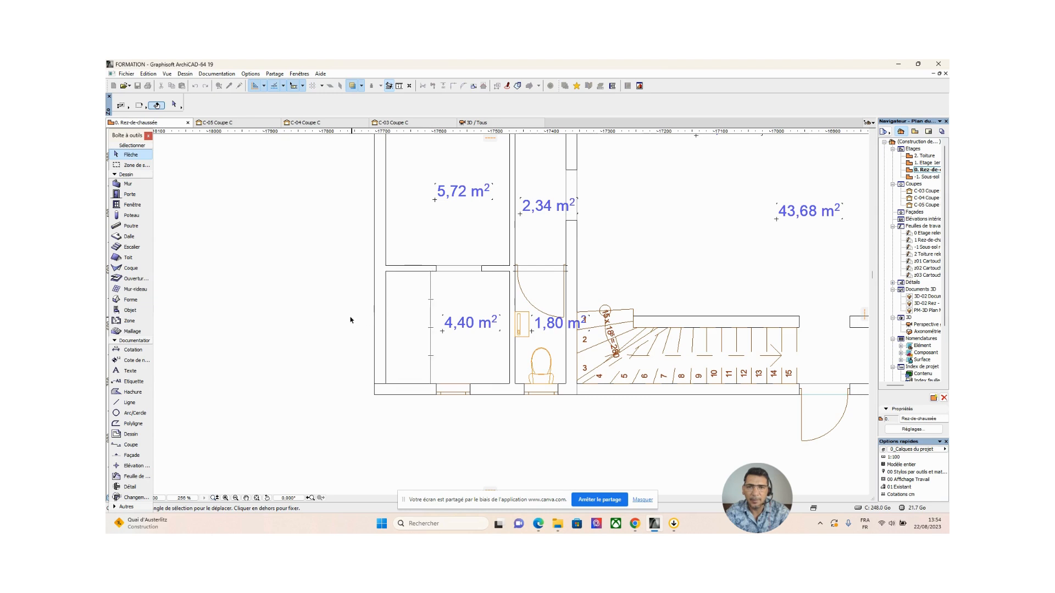
key("ctrl+z")
key("Delete")
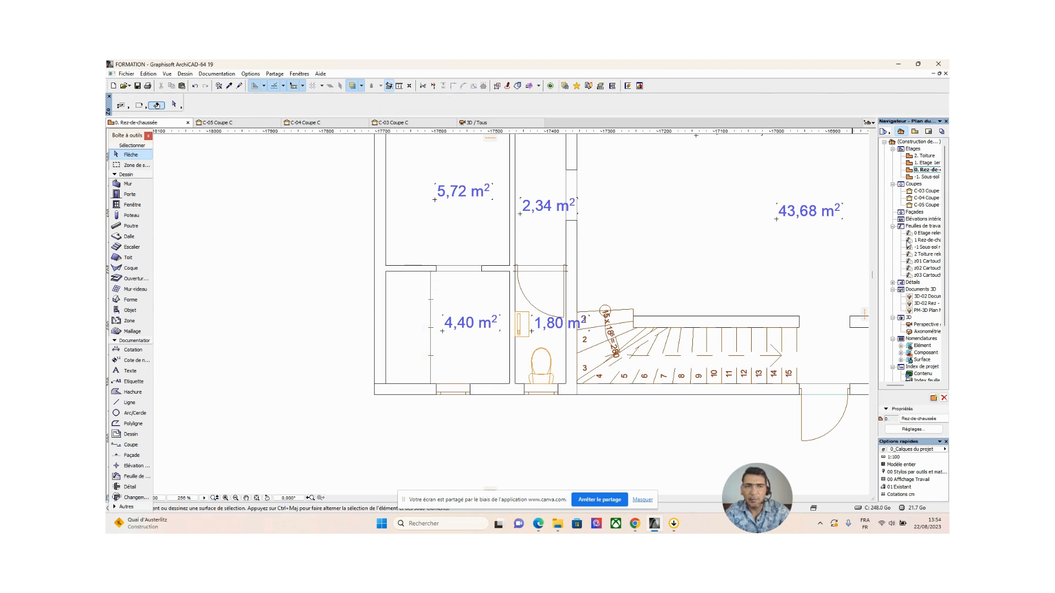
left_click(928, 132)
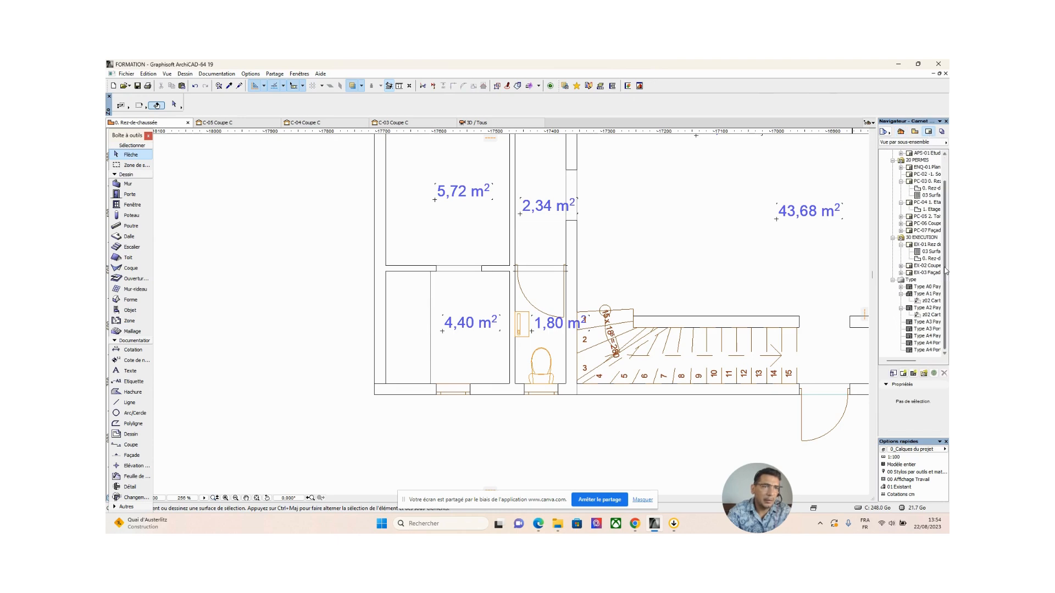
left_click_drag(908, 362, 915, 363)
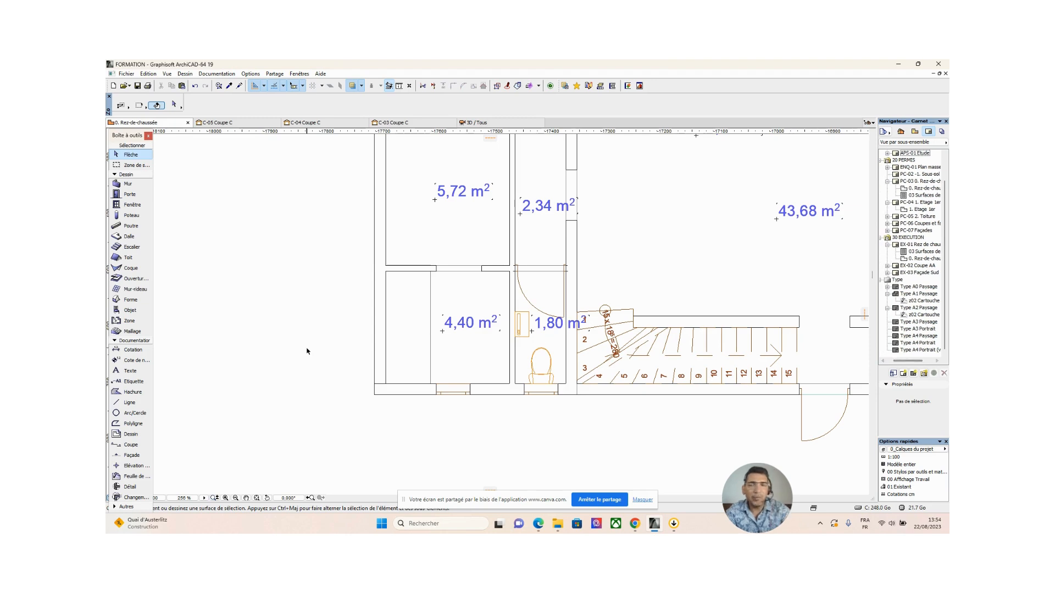
left_click(272, 340)
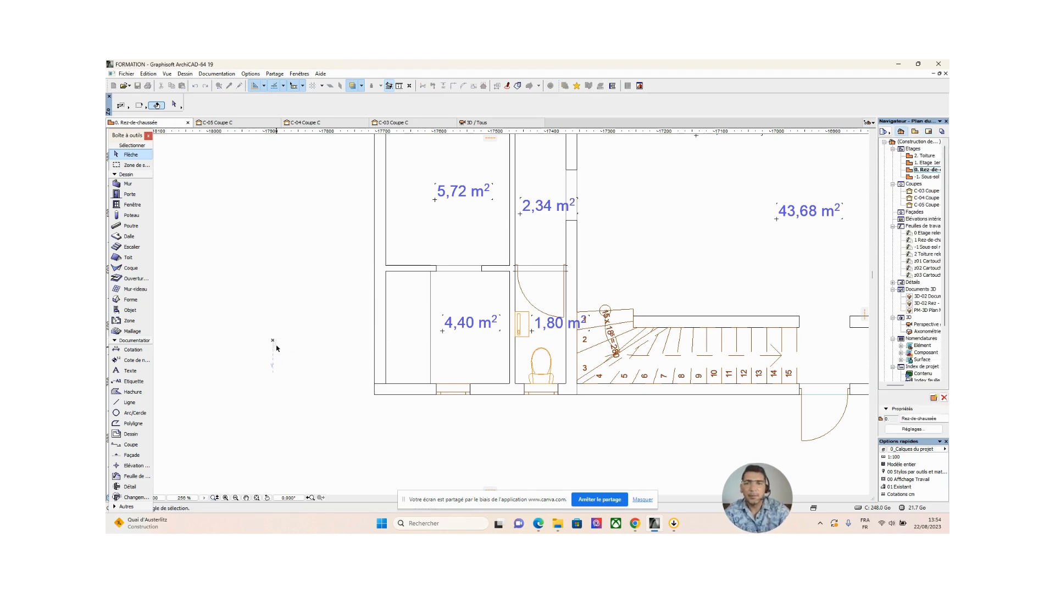
left_click(270, 340)
left_click(433, 302)
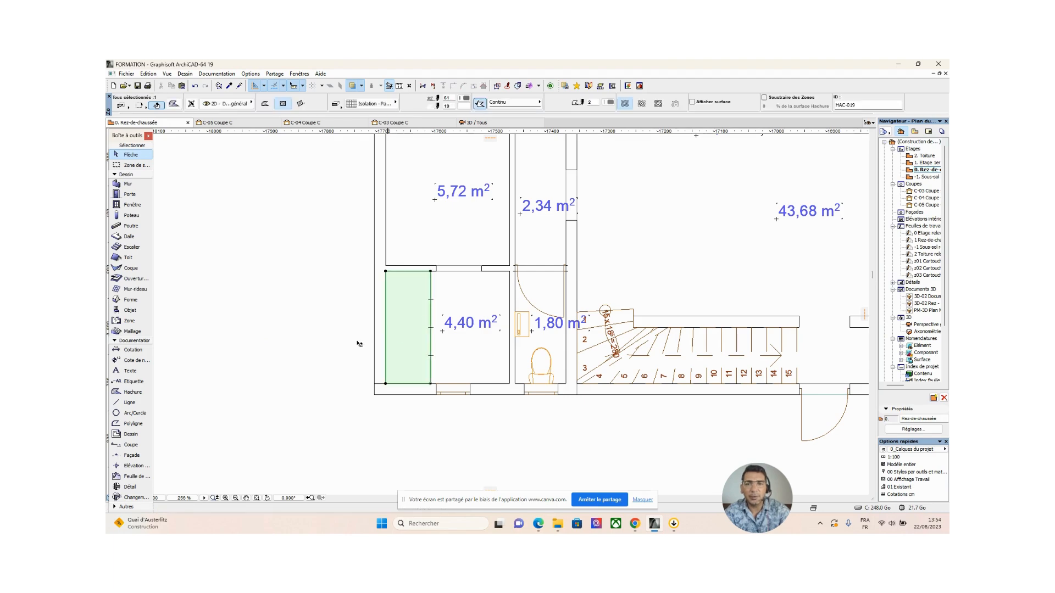
left_click(273, 328)
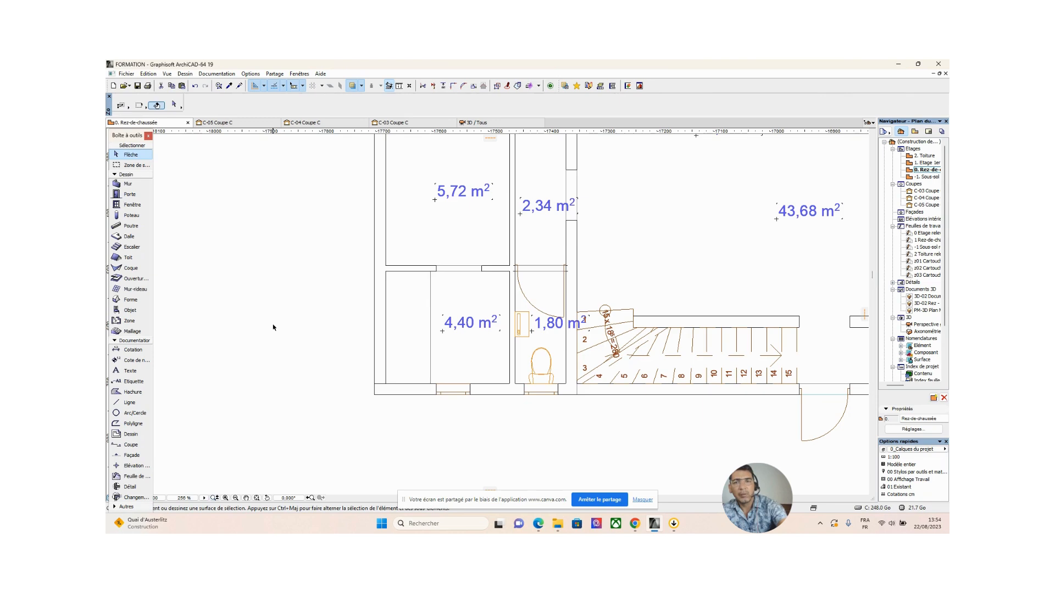
left_click(432, 308)
left_click(311, 327)
scroll(314, 328, "down", 3)
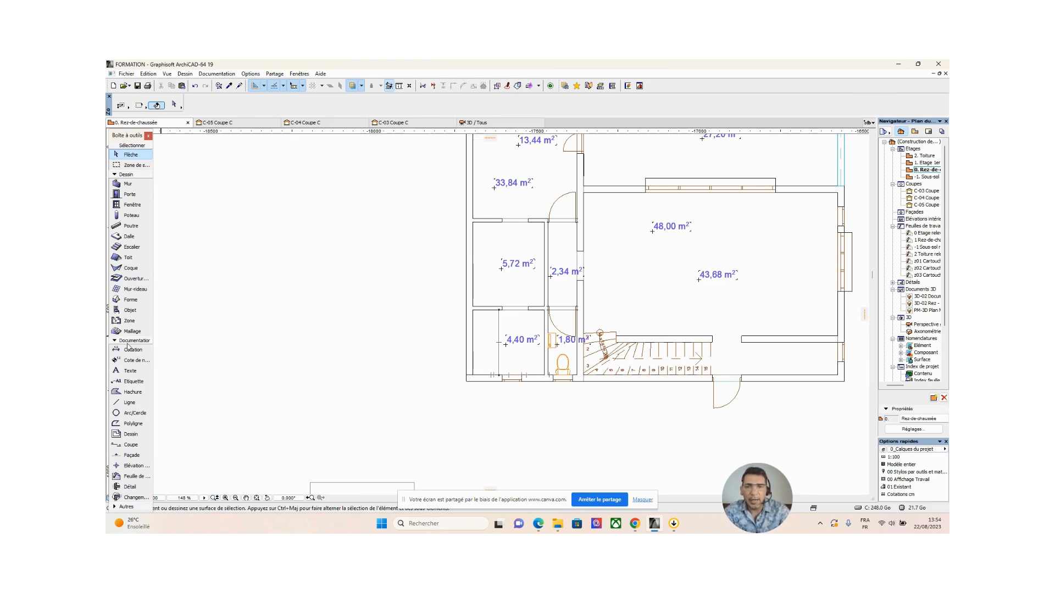
Set the default object to Kit de douche 19 from the Robinets, distributeurs d'eau 19 folder, using Style 3
left_click(128, 311)
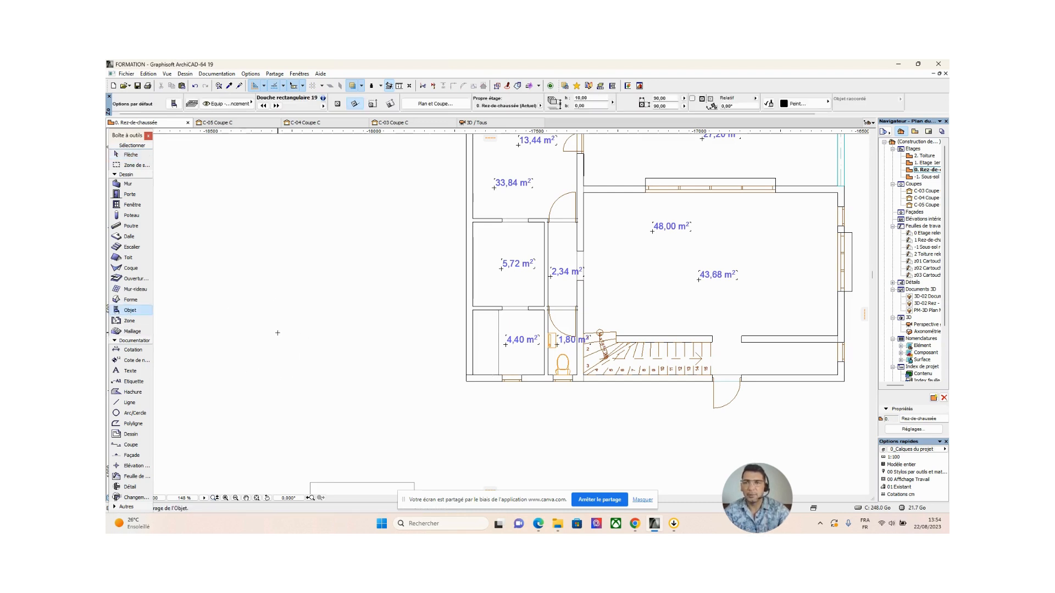
double_click(127, 312)
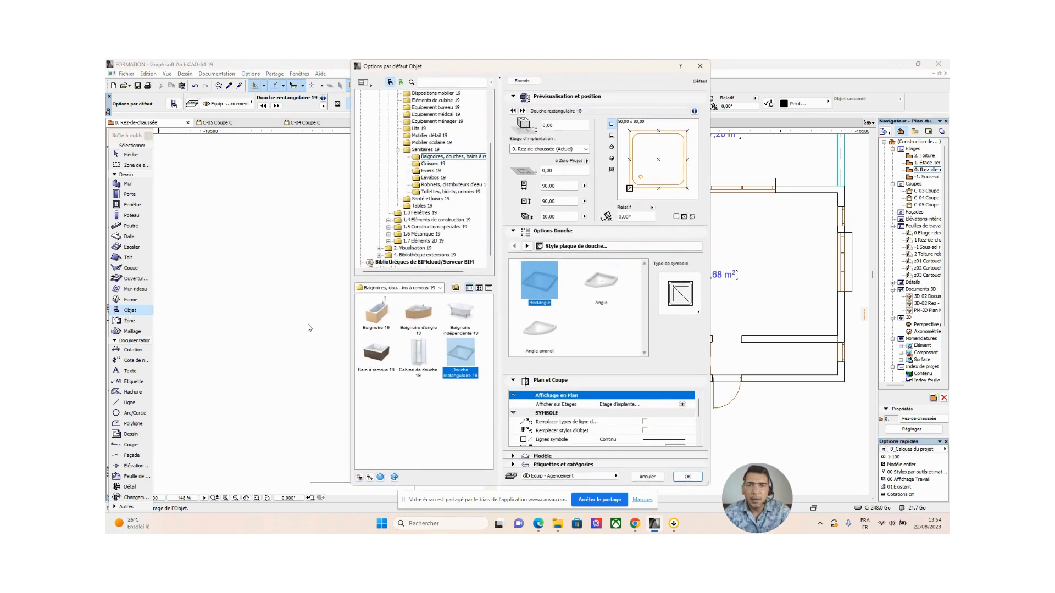
left_click(432, 185)
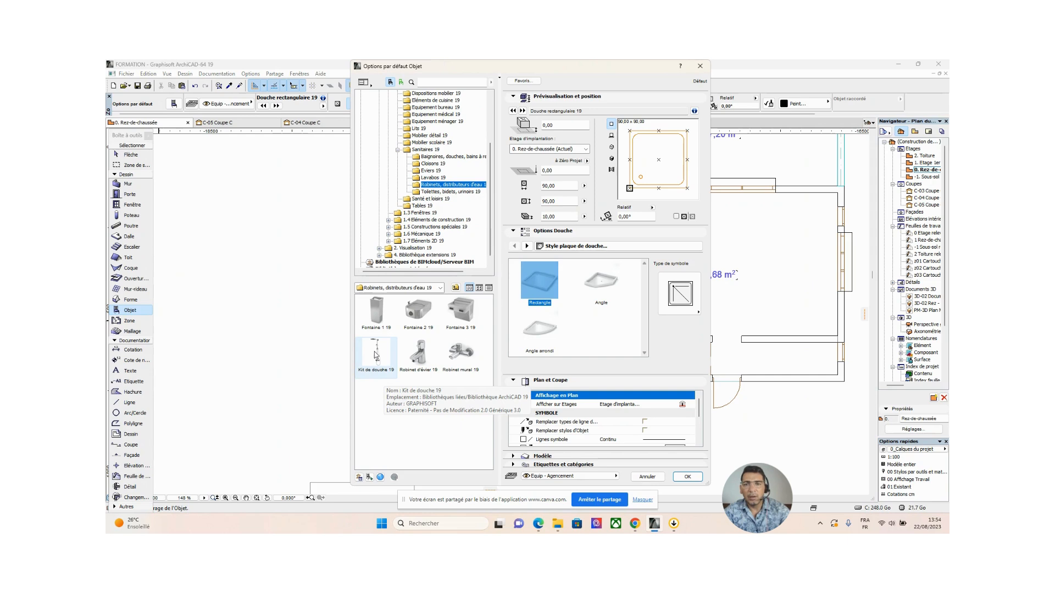
left_click(376, 356)
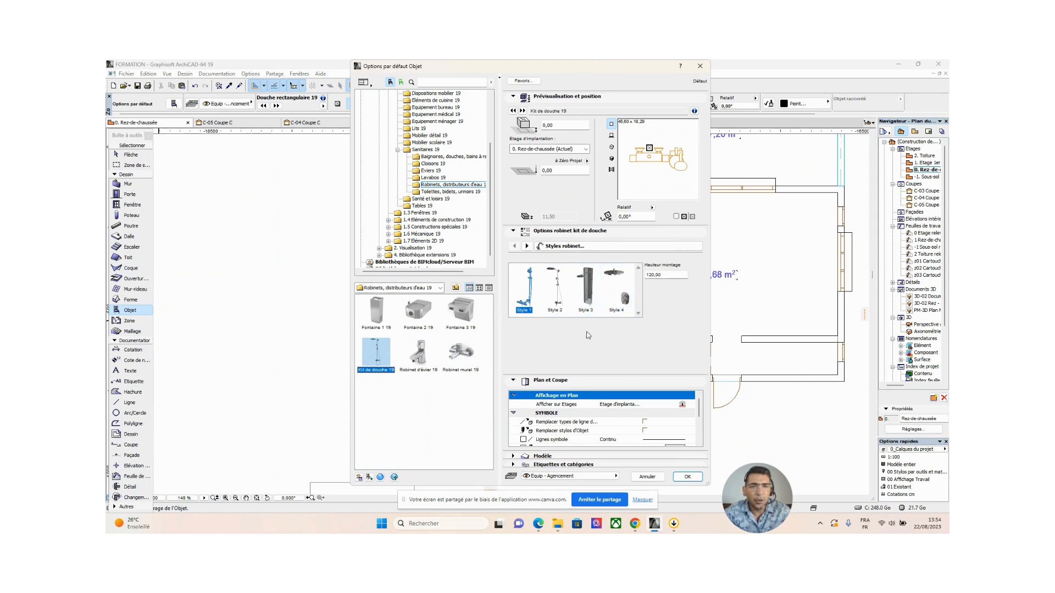
left_click(588, 298)
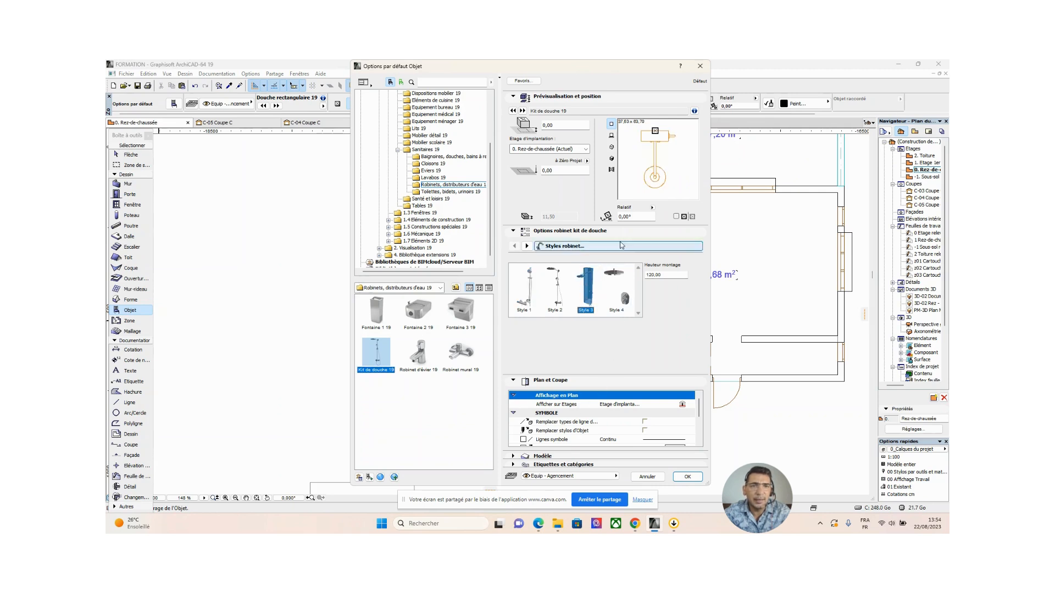
Set the default shower kit's rotation angle to 180°
double_click(639, 216)
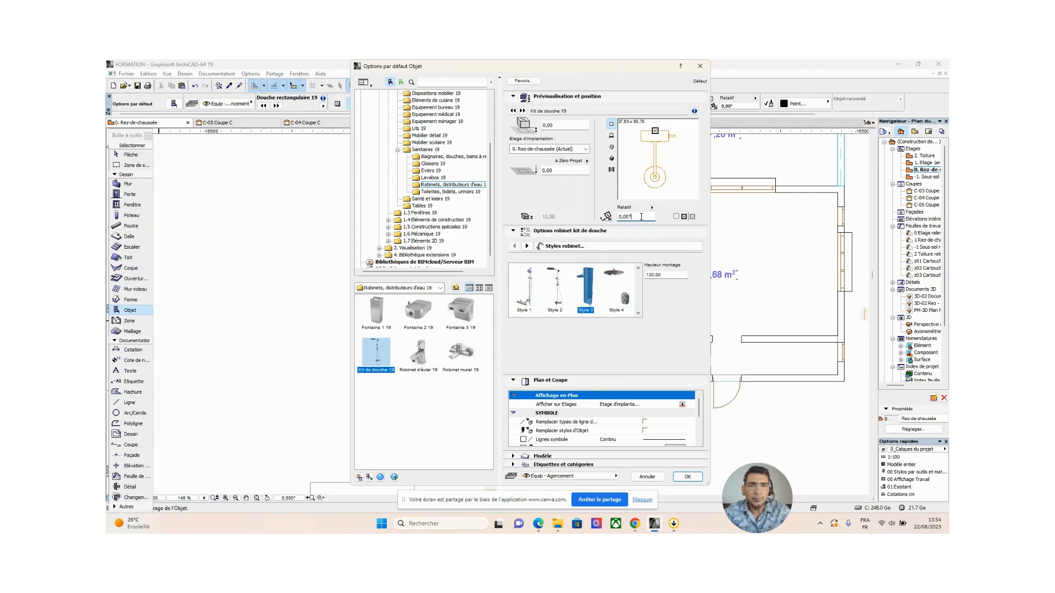
type("18")
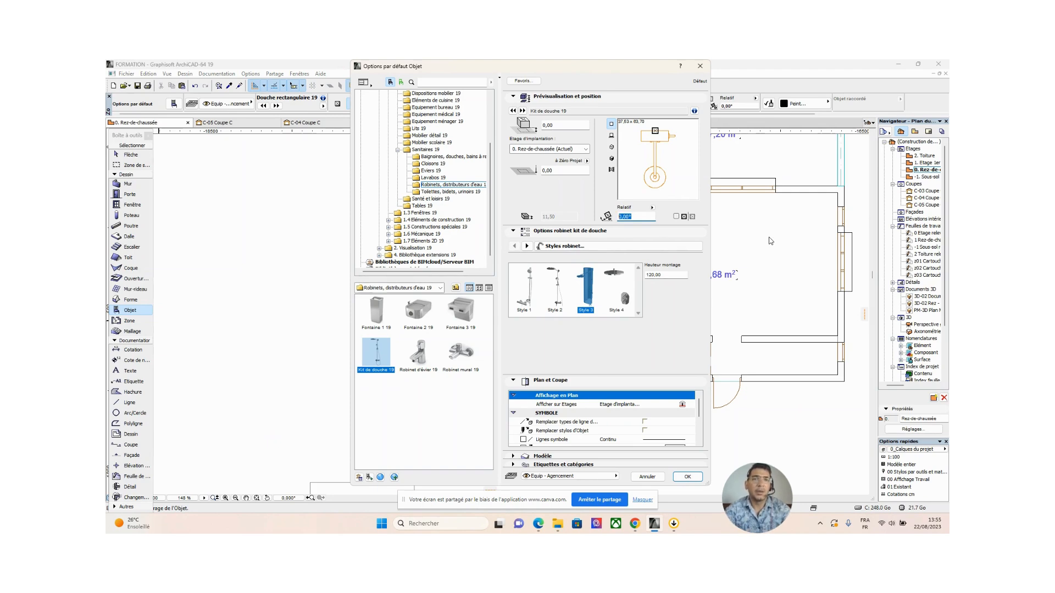
type("0")
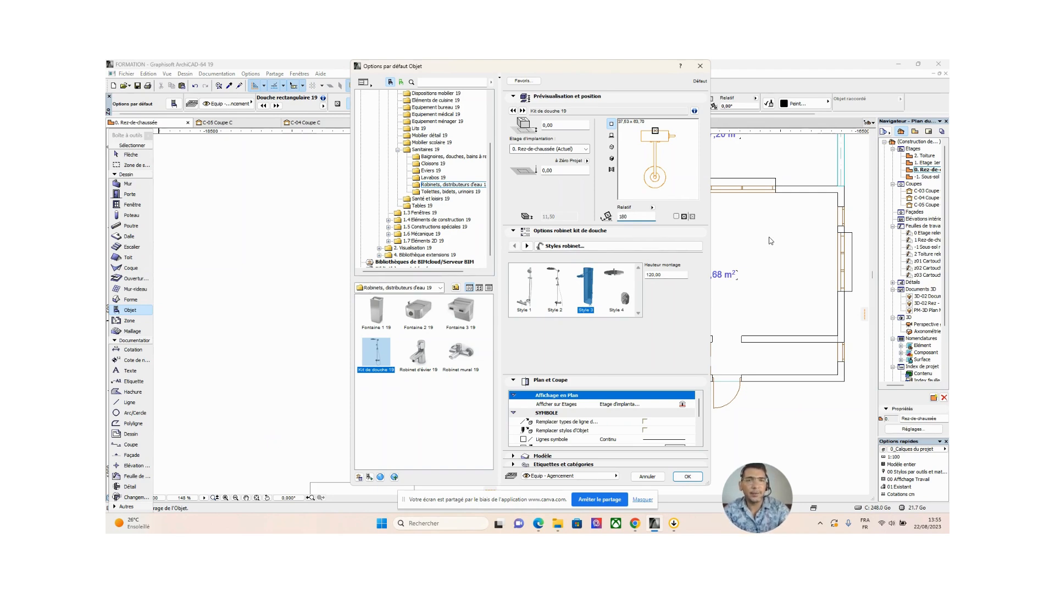
key("Tab")
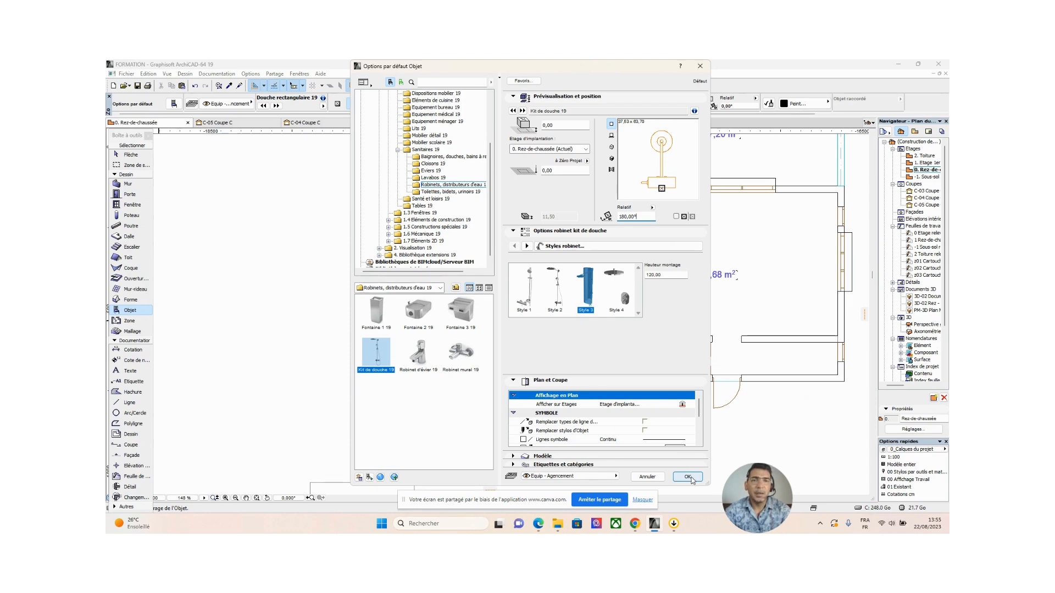
Review the shower kit's home story, appearance and surface parameters, and accept the default object settings
left_click(569, 170)
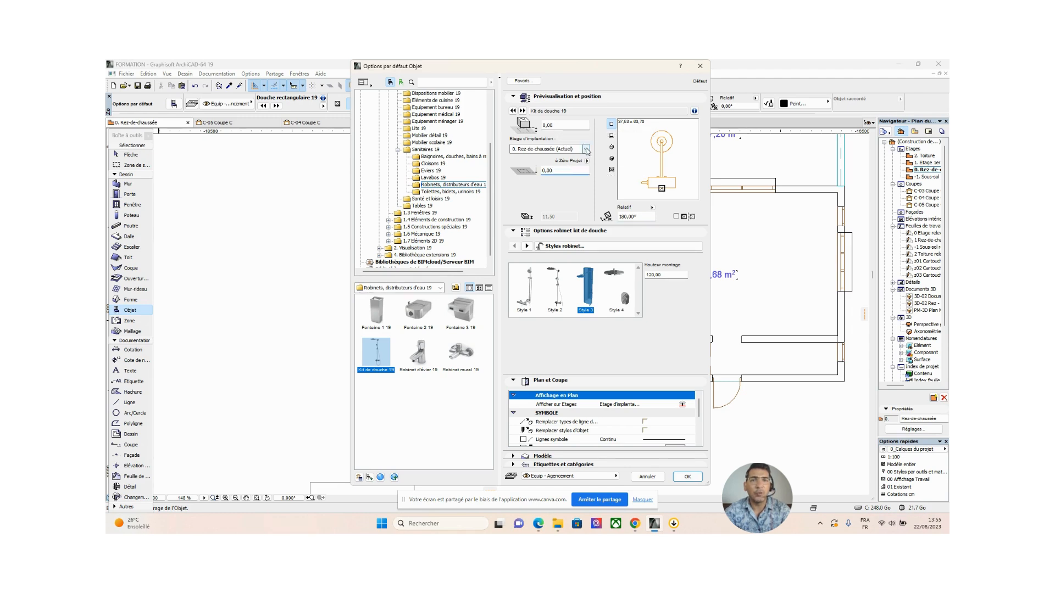
left_click(585, 149)
left_click(586, 151)
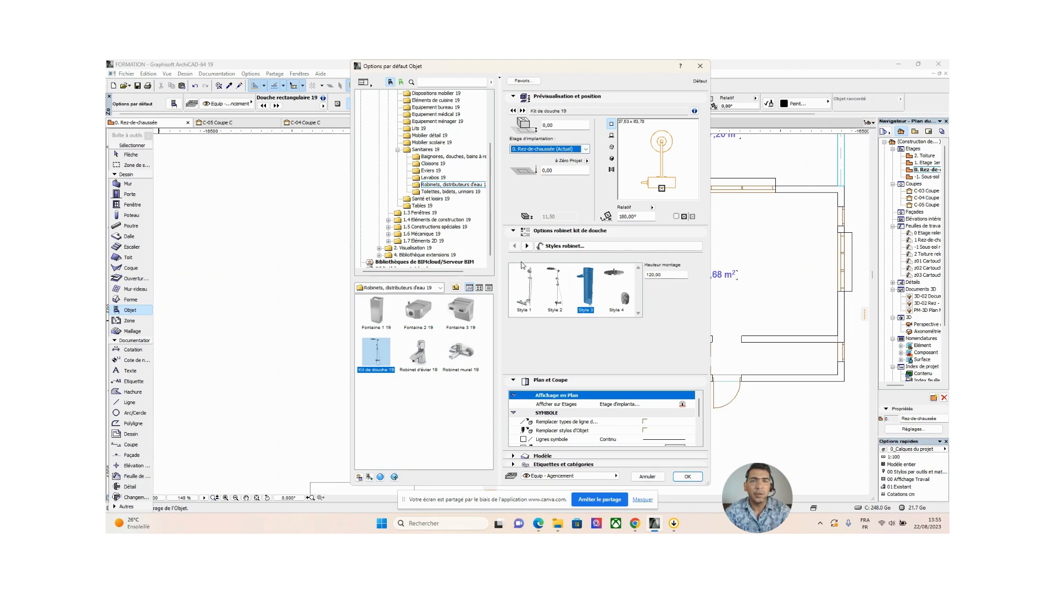
left_click(526, 247)
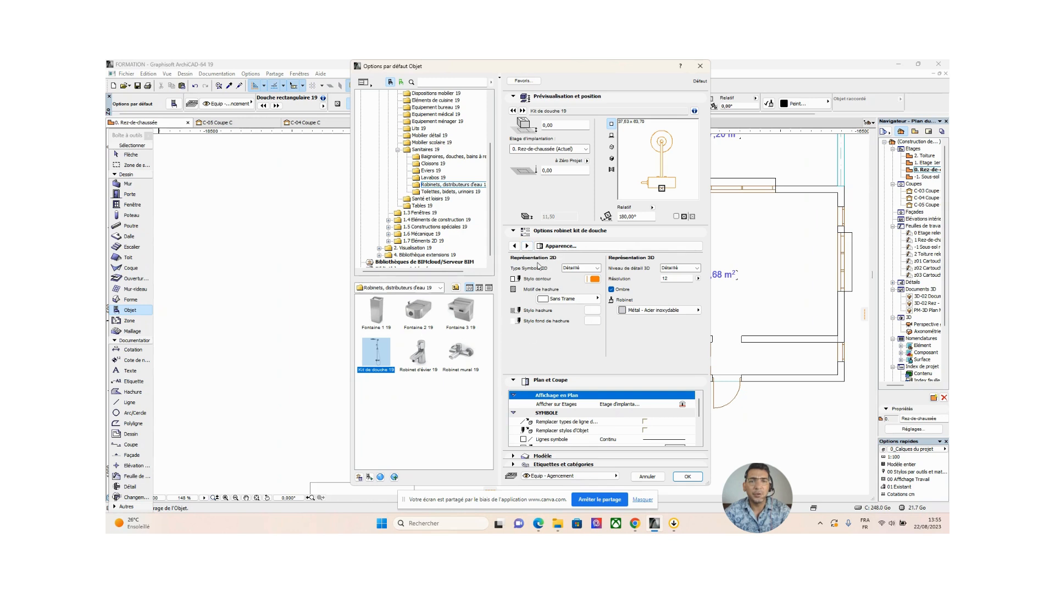
left_click(527, 246)
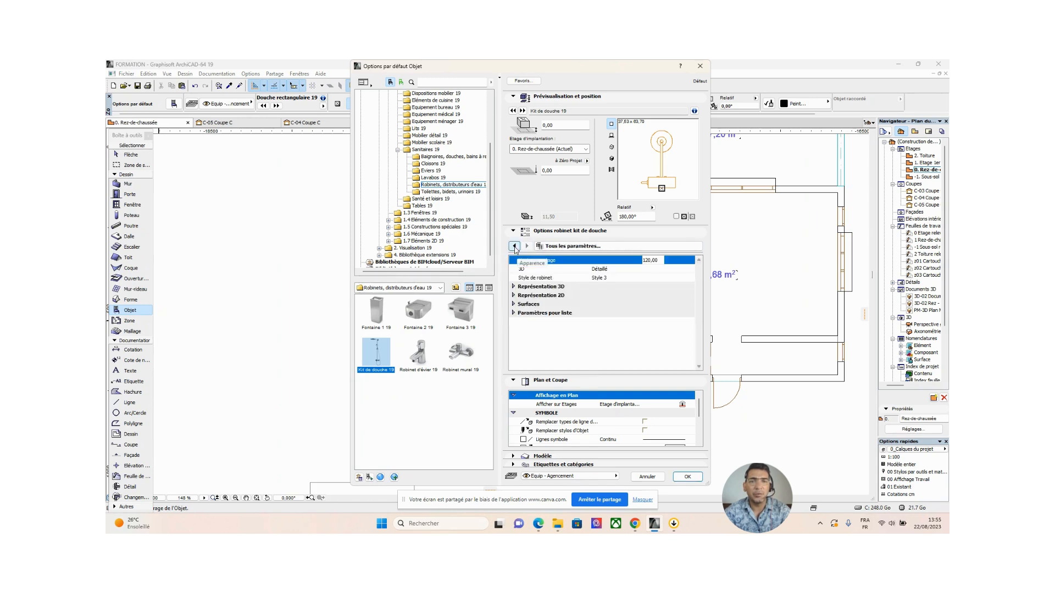
left_click(515, 304)
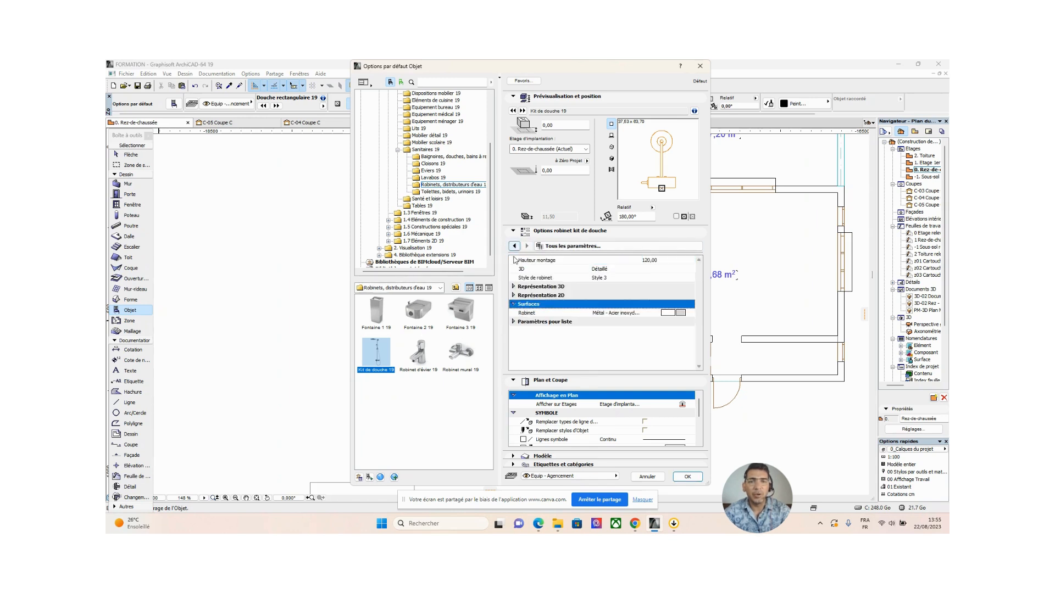
left_click(515, 246)
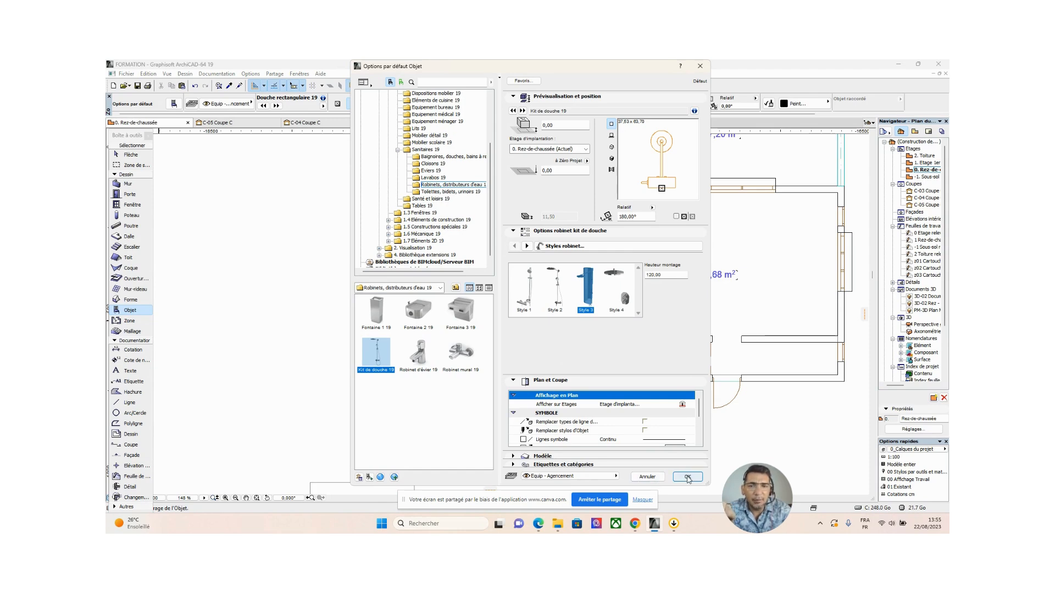
left_click(687, 478)
scroll(480, 370, "up", 3)
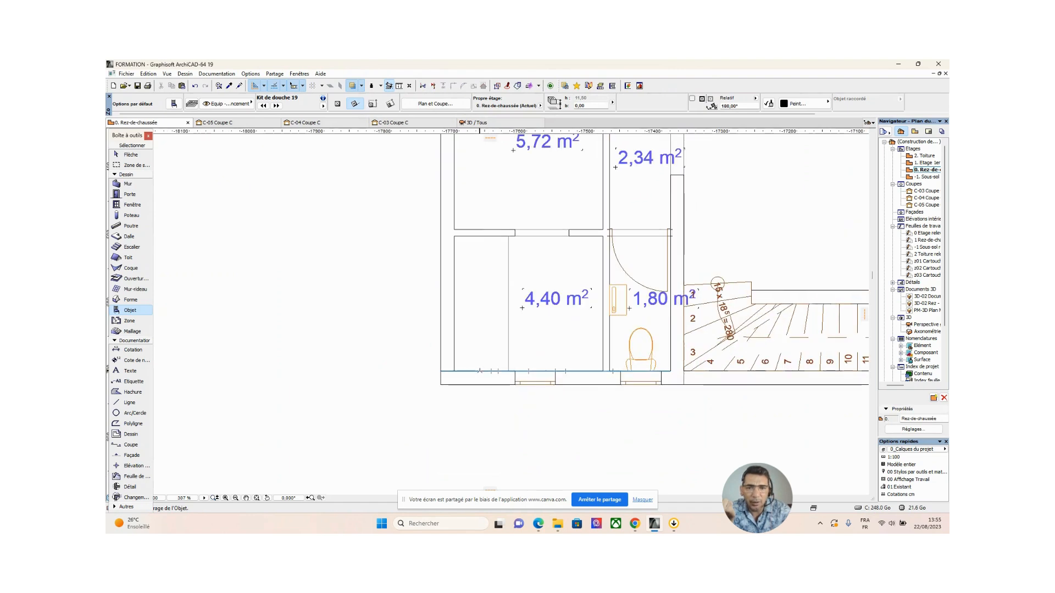
Place the shower kit on the lower wall of the 4,40 m² room, inside the hatched shower area, oriented at 180°
left_click(480, 370)
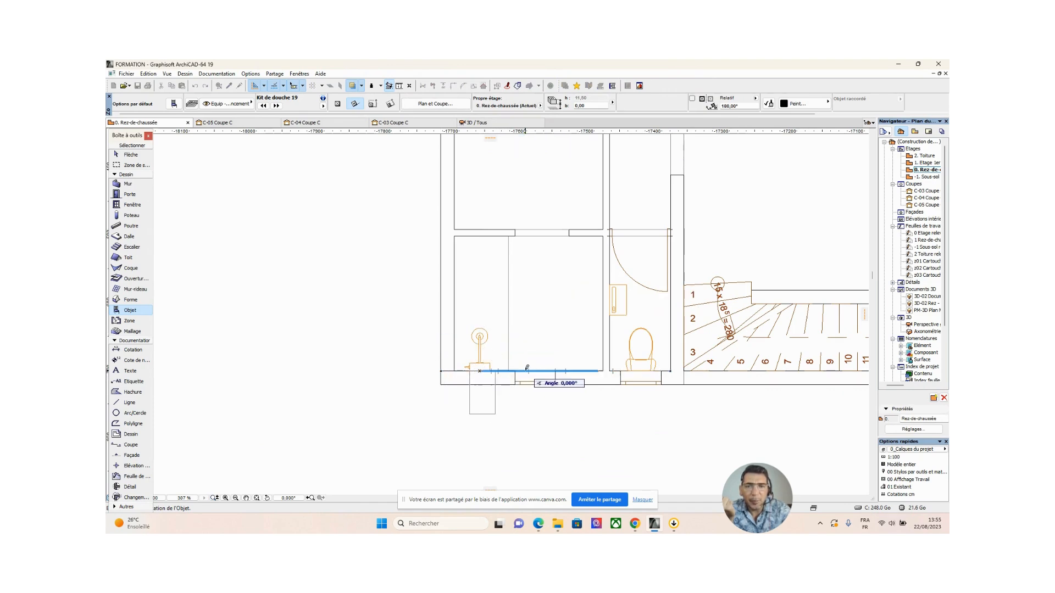
left_click(442, 371)
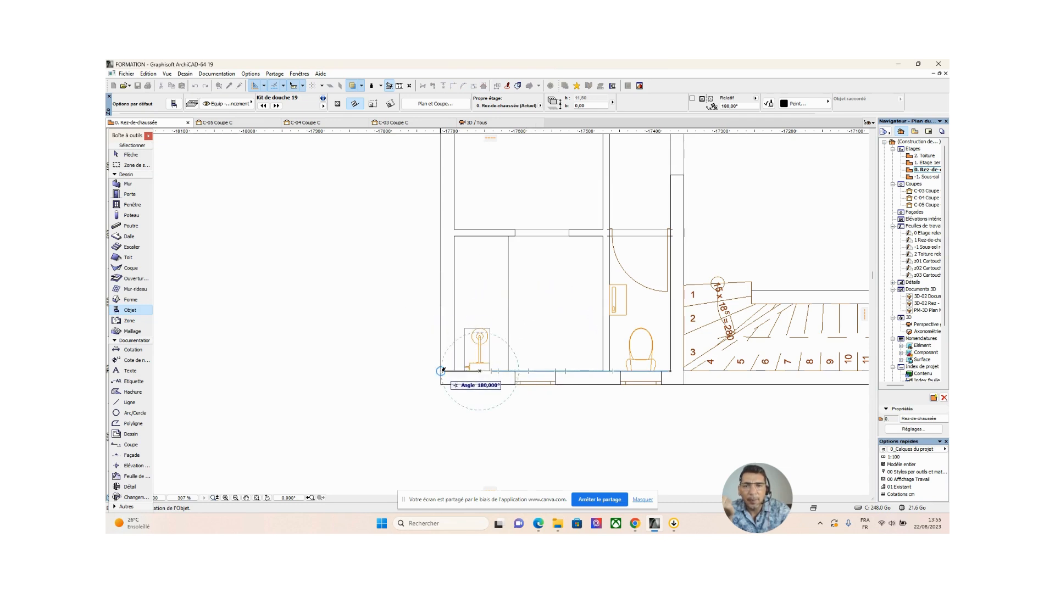
key("Escape")
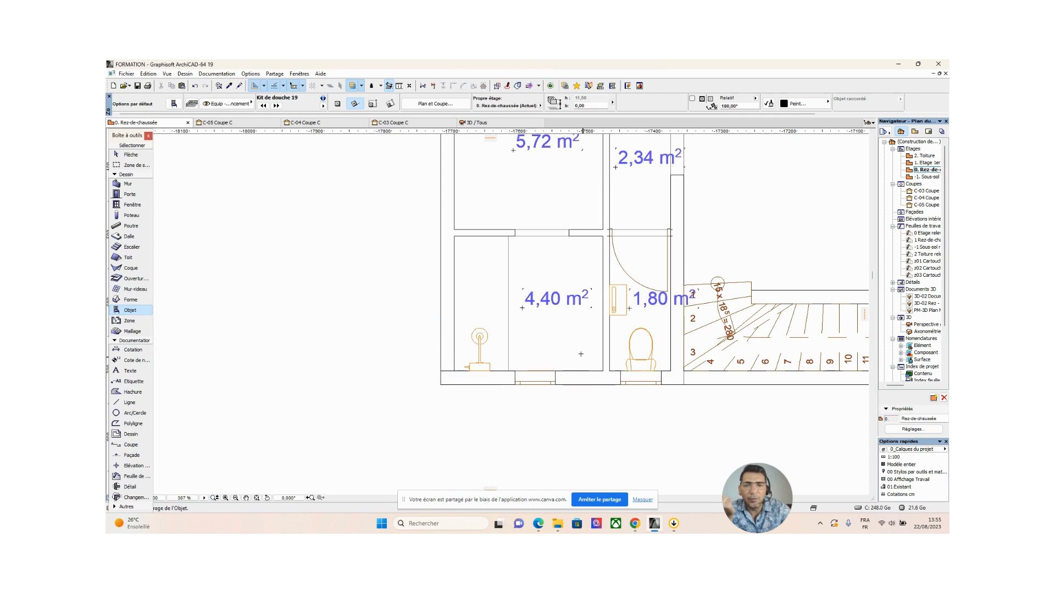
left_click(141, 156)
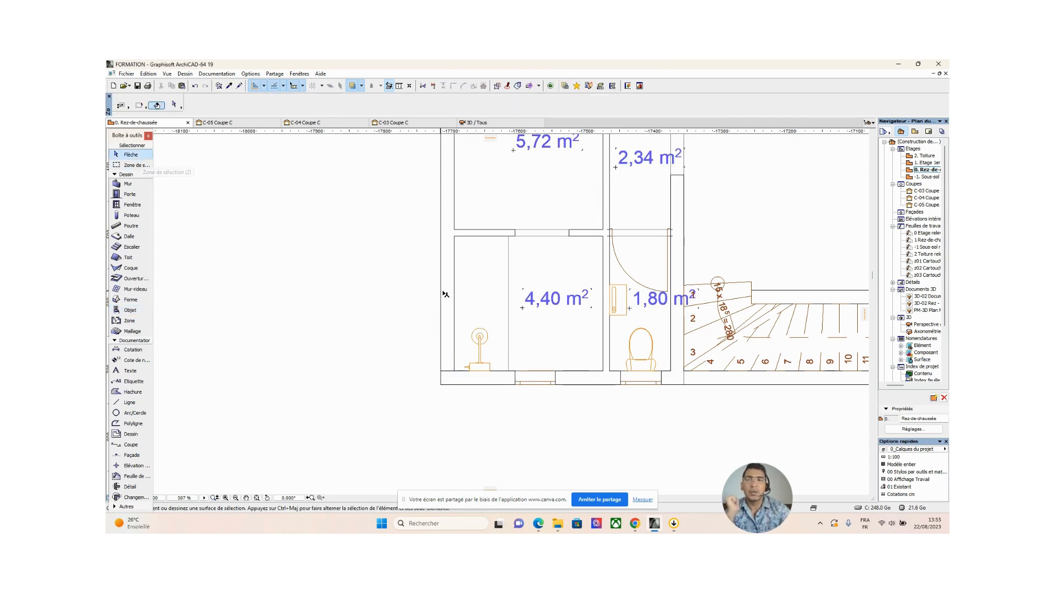
Set the default object to Plan multi vasques 19 from the Lavabos 19 folder
scroll(445, 294, "down", 3)
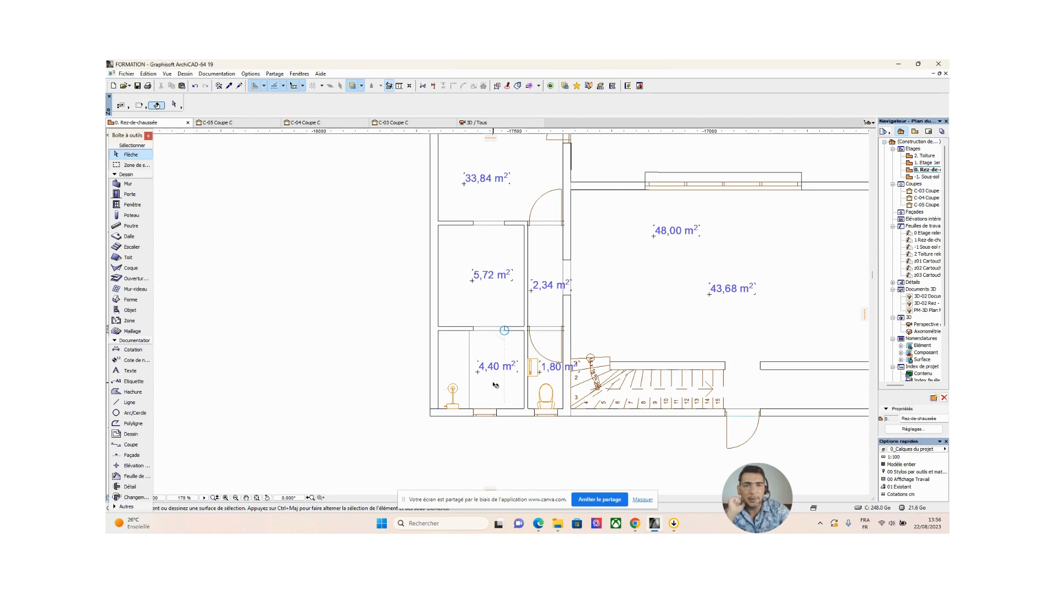
double_click(129, 311)
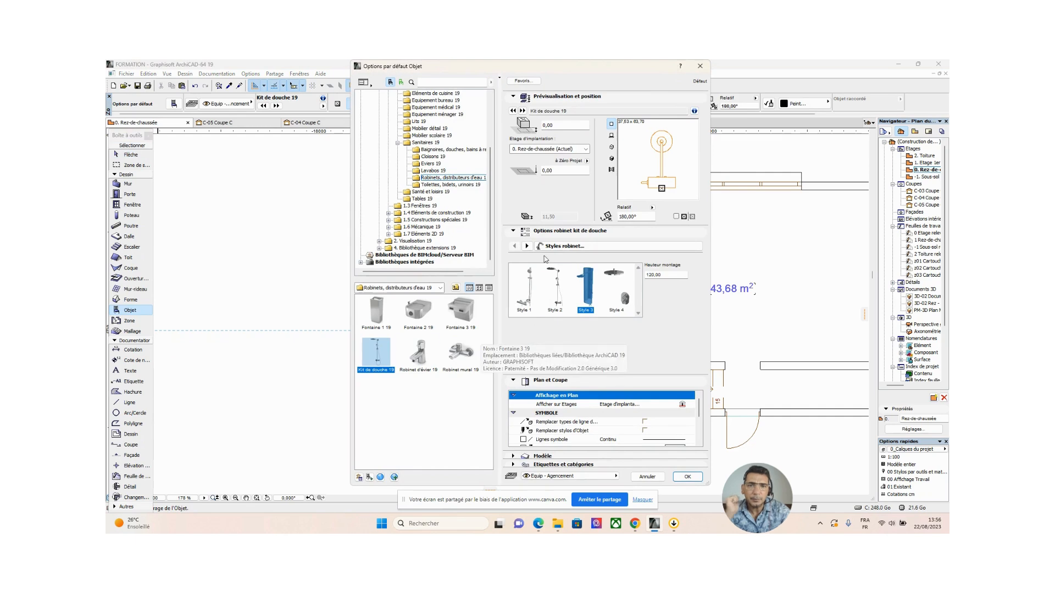
left_click(433, 171)
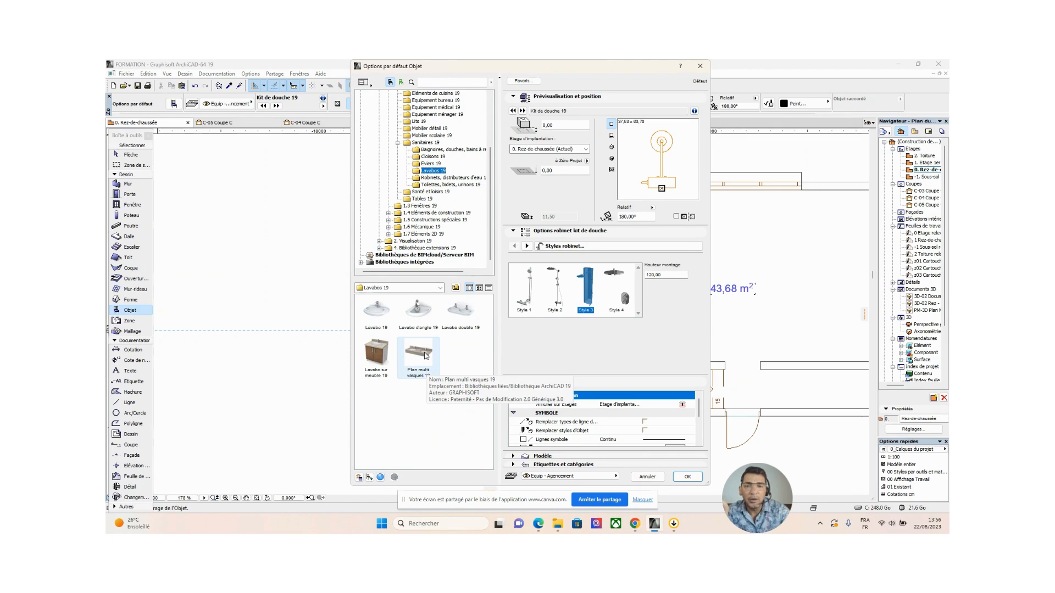
left_click(424, 355)
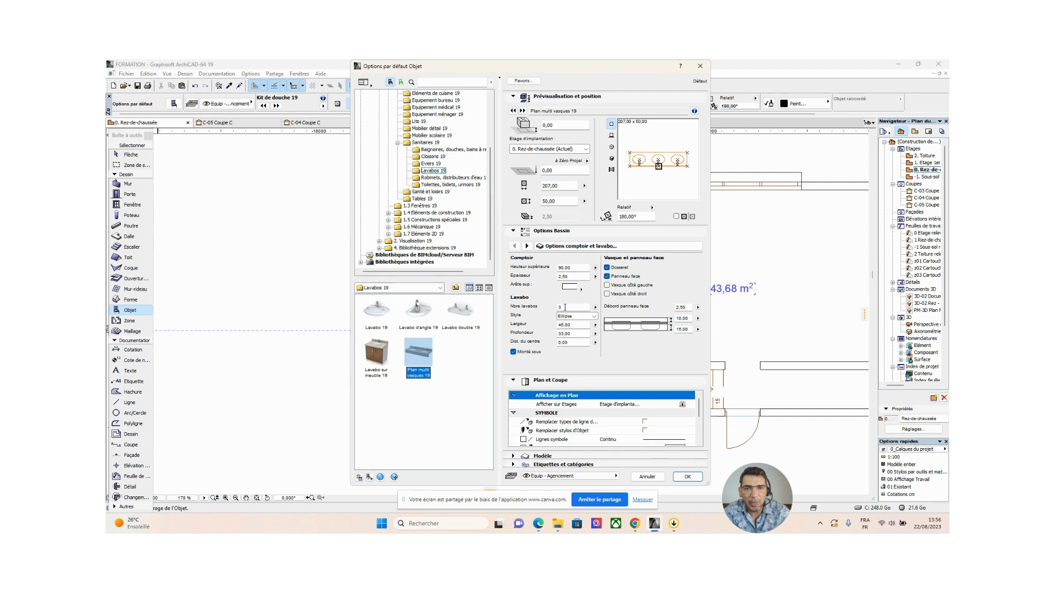
Review the multi-basin counter's elevations, width and depth, and set its number of washbasins to 2
left_click(559, 125)
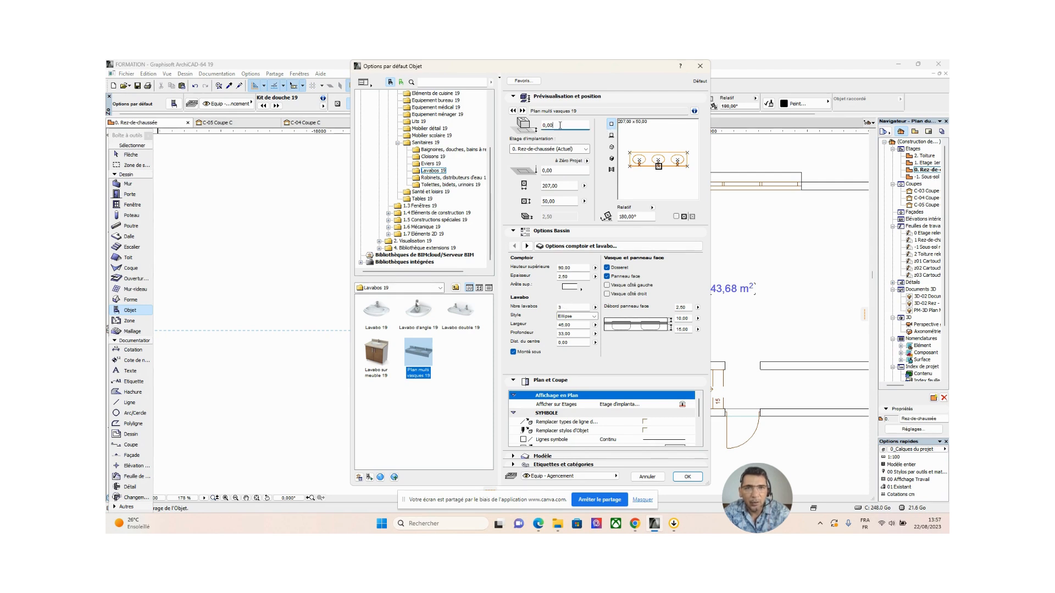
double_click(547, 125)
left_click(558, 172)
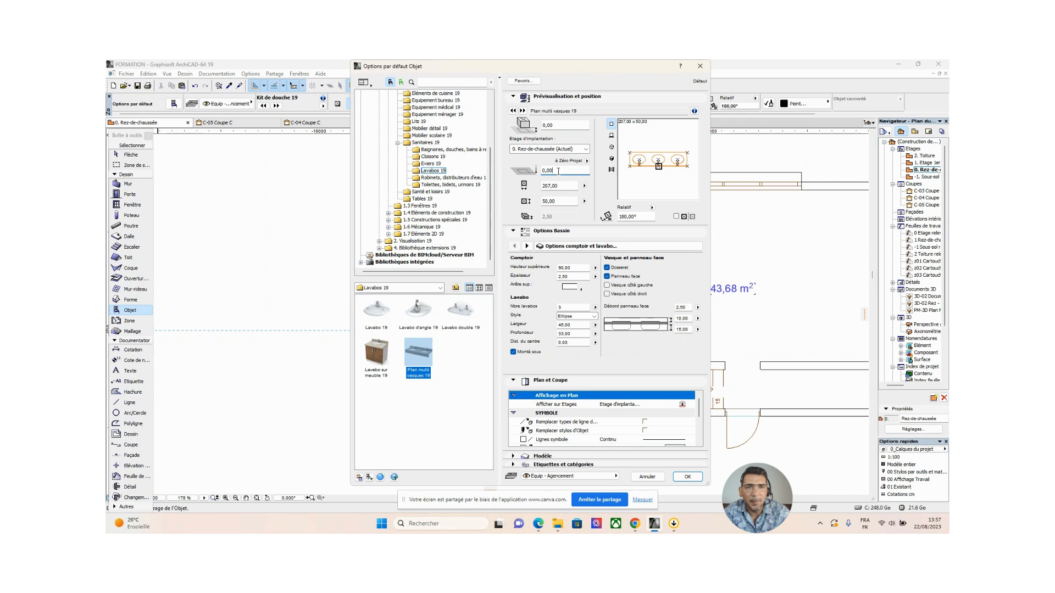
double_click(557, 170)
left_click(562, 187)
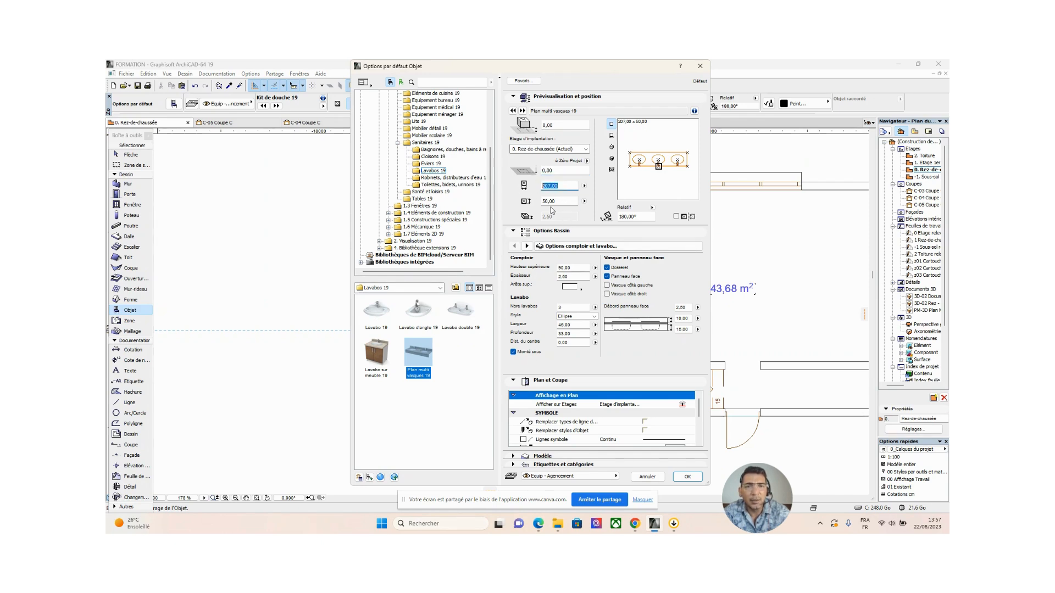
left_click(555, 202)
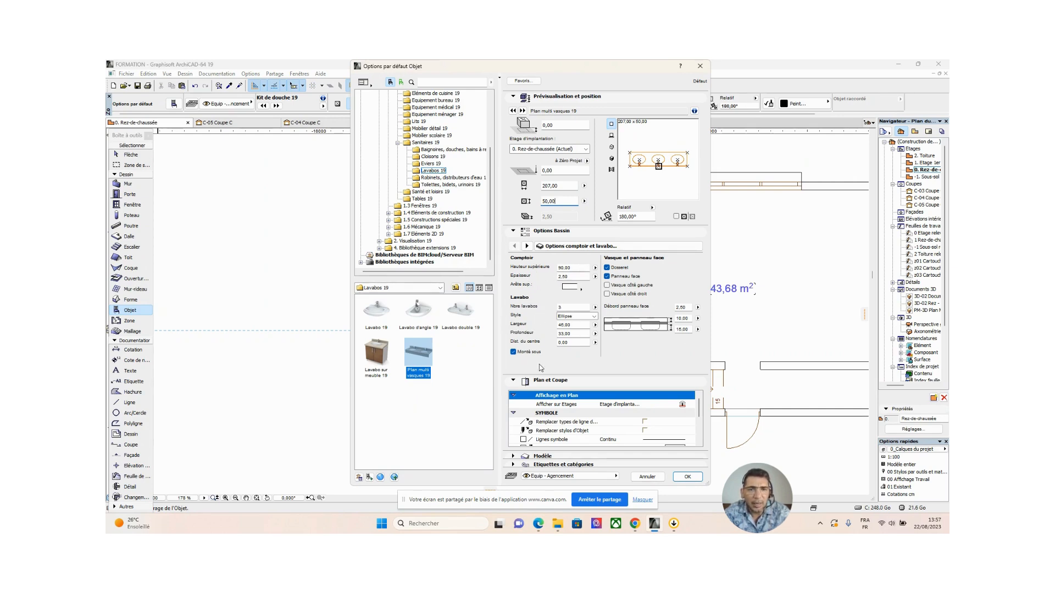
left_click(569, 307)
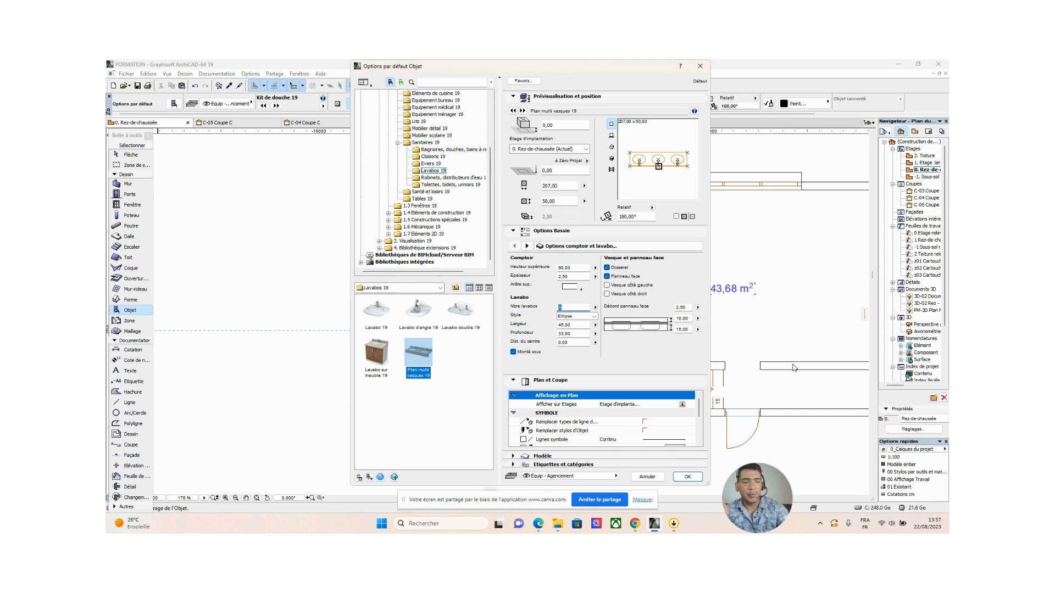
key("Return")
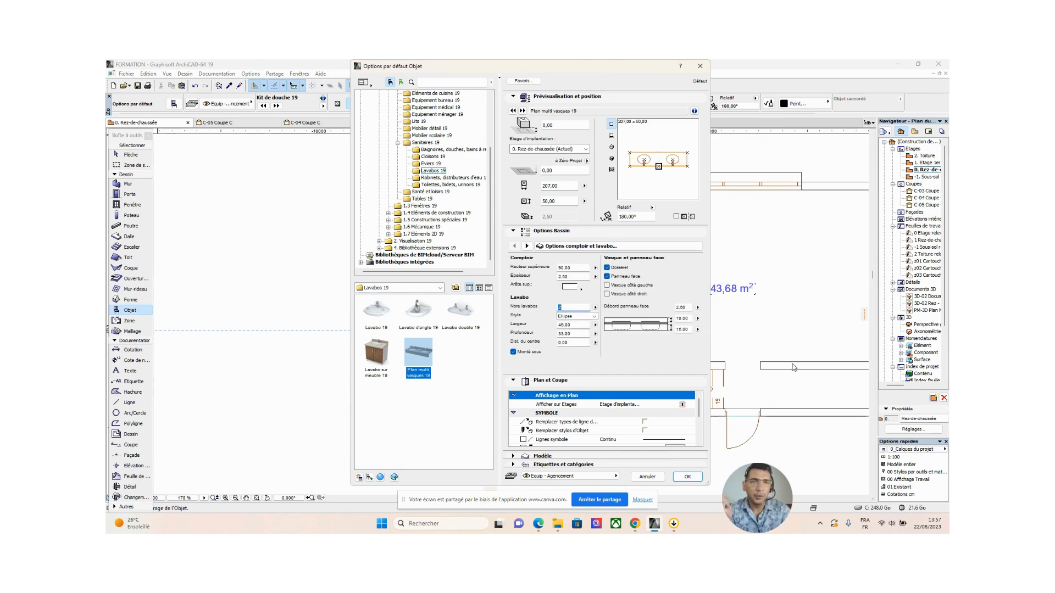
Try a rotation angle of 90° for the washbasin counter
left_click(635, 217)
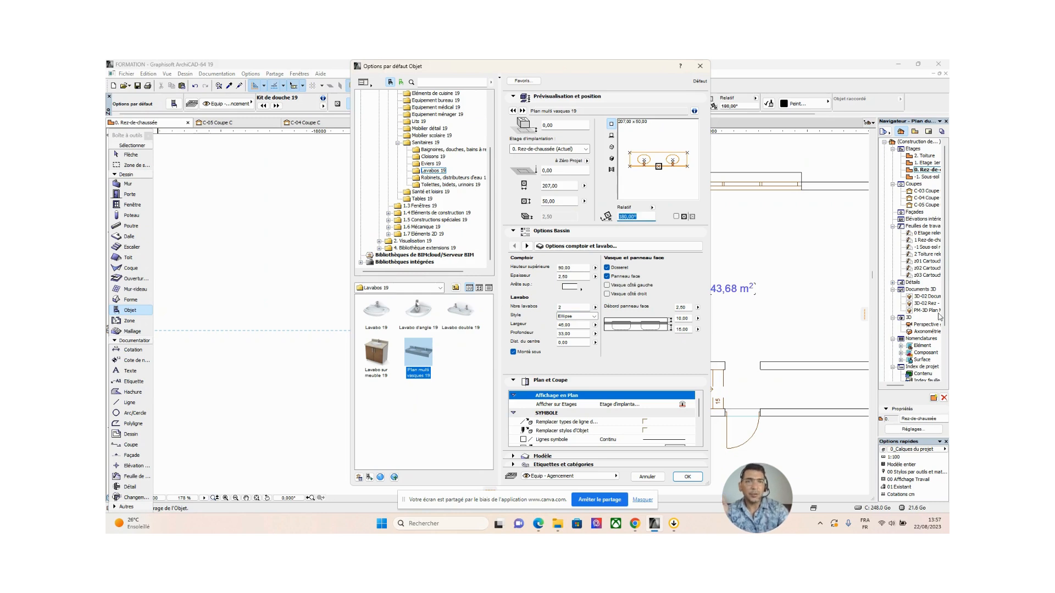
type("9")
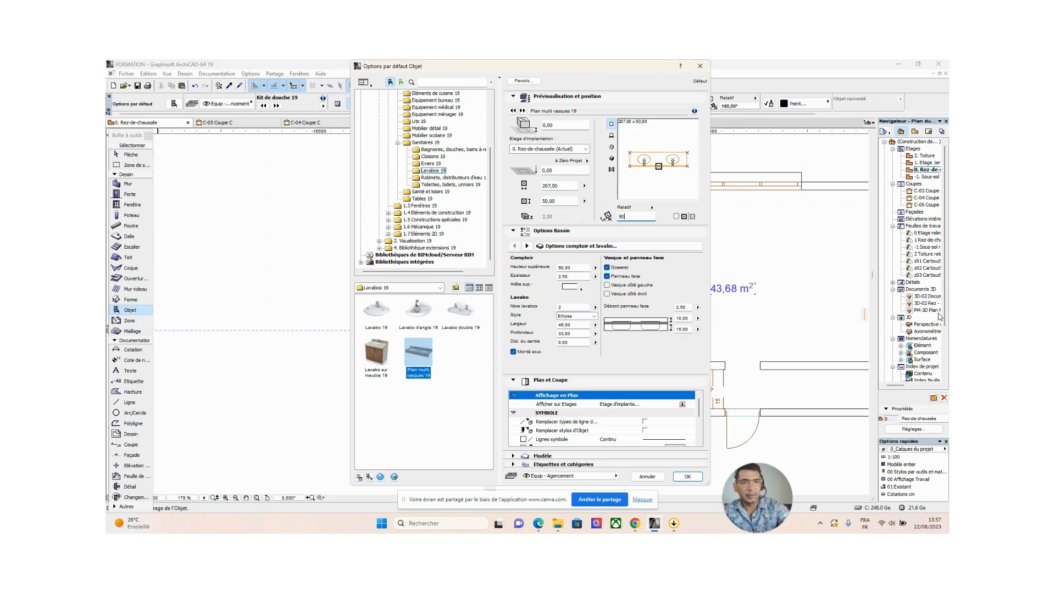
type("0")
key("Return")
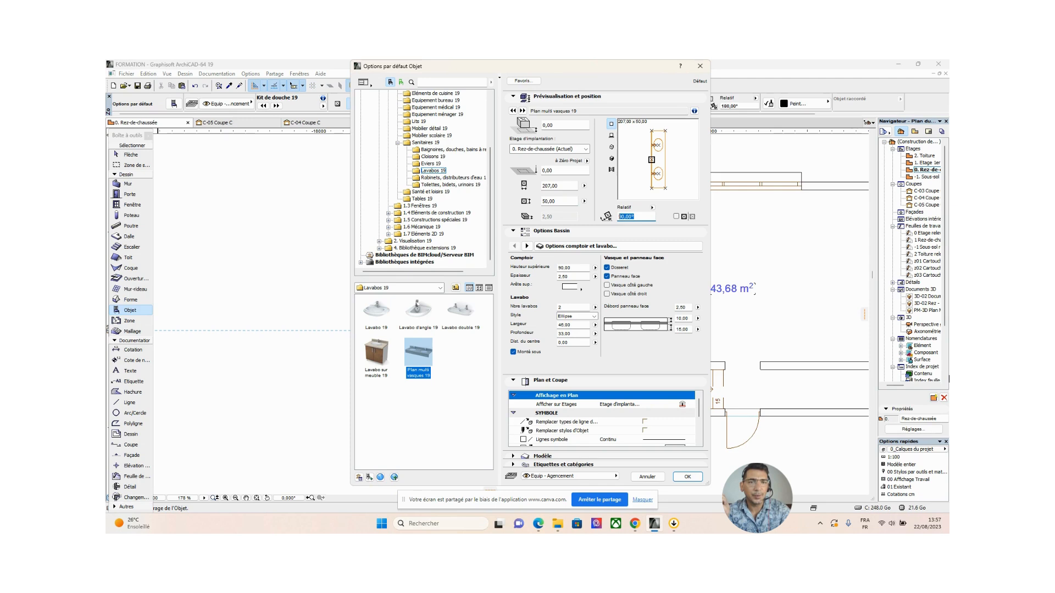
Set the counter's rotation angle to 270° and its insertion point to the lower corner of its back edge, accepting the default settings
type("270")
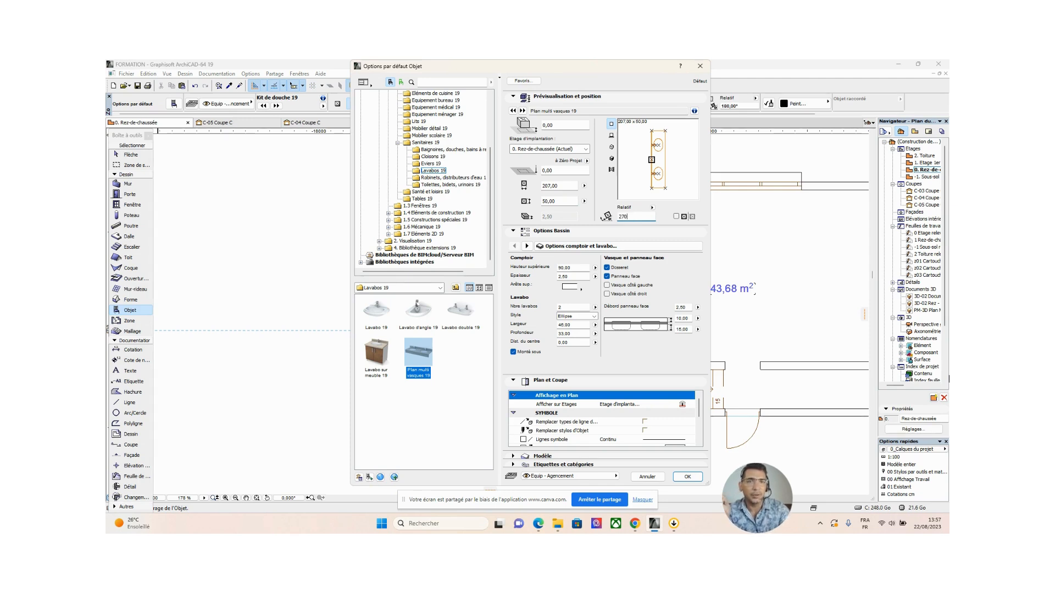
key("Return")
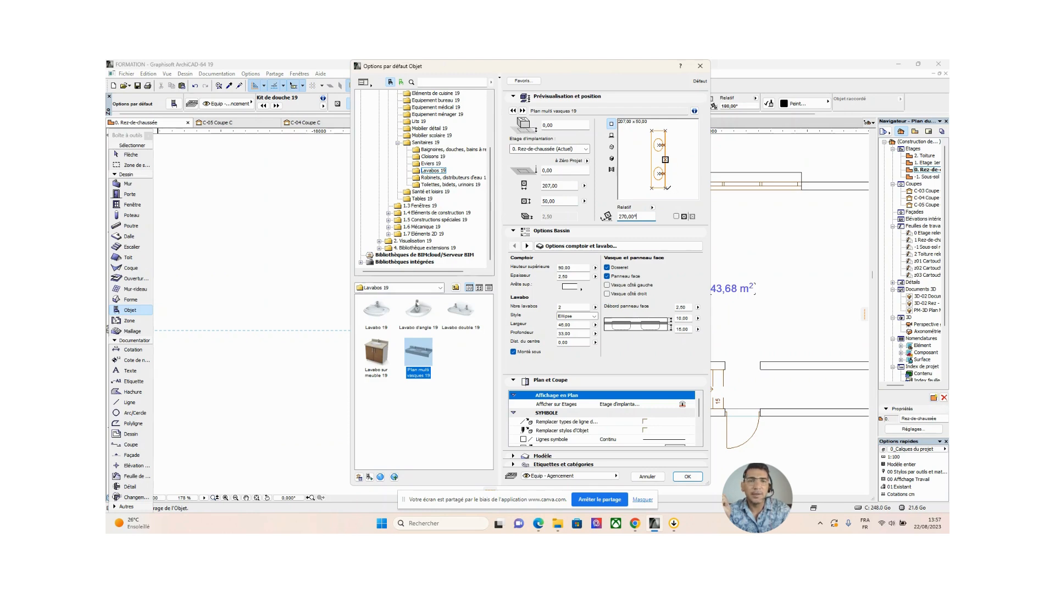
left_click(665, 188)
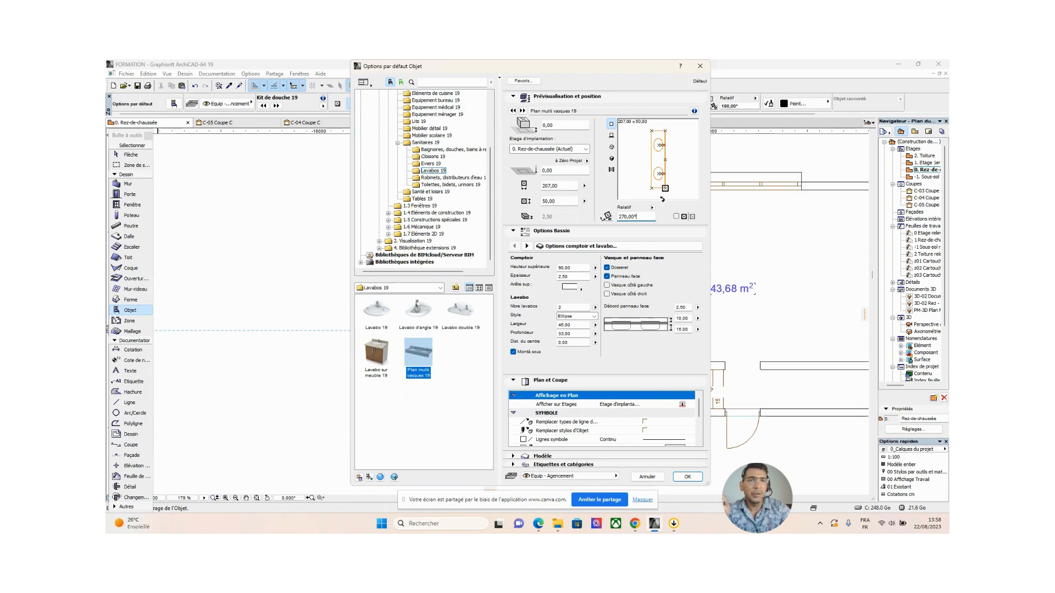
left_click(686, 476)
Place the two-basin counter in the lower-right corner of the 4,40 m² room, backing onto the wall shared with the 1,80 m² WC
scroll(520, 404, "up", 3)
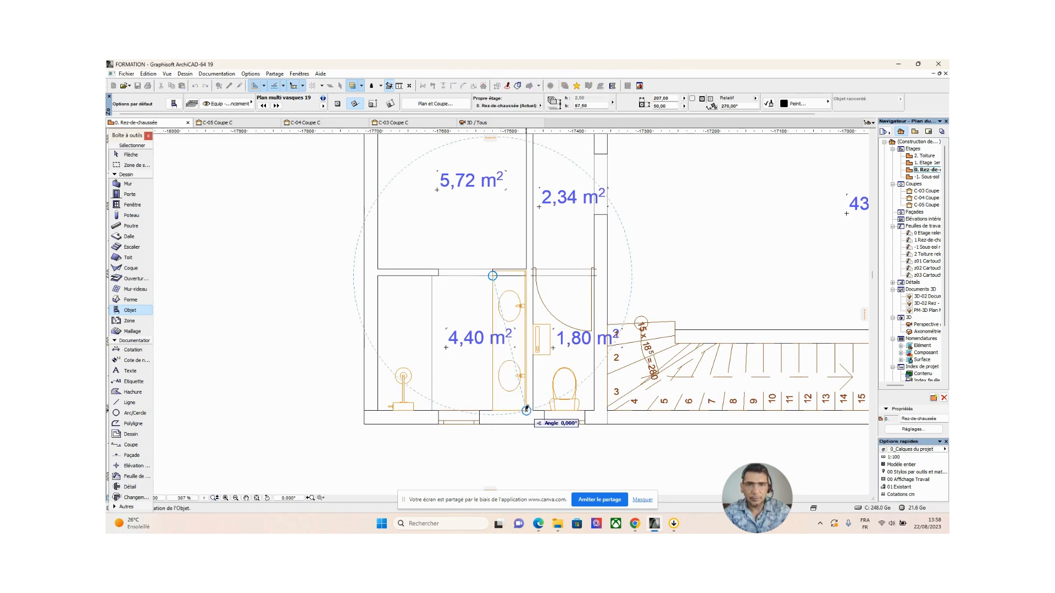
left_click(526, 409)
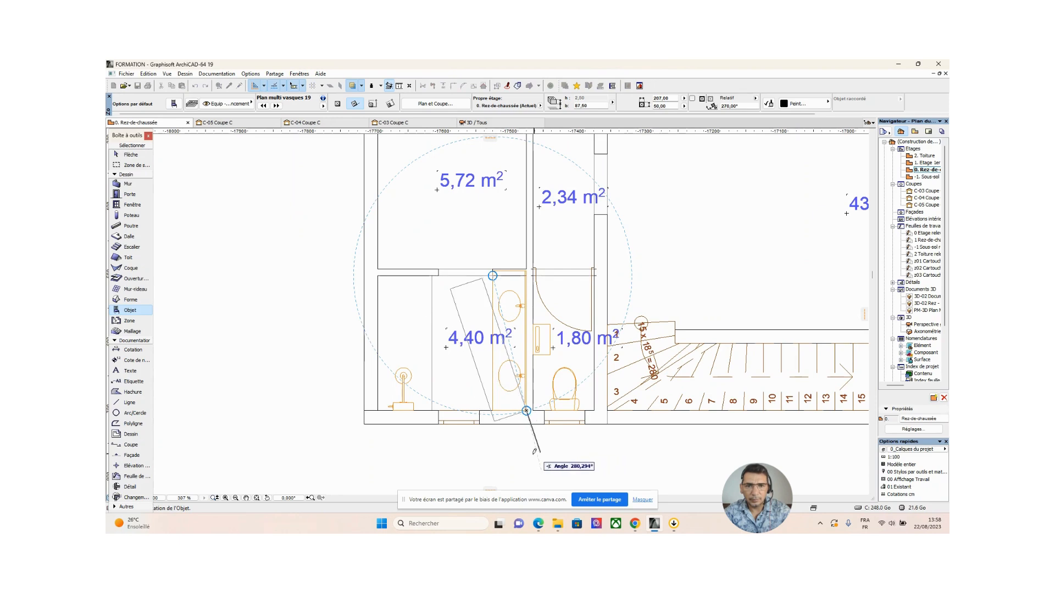
left_click(529, 456)
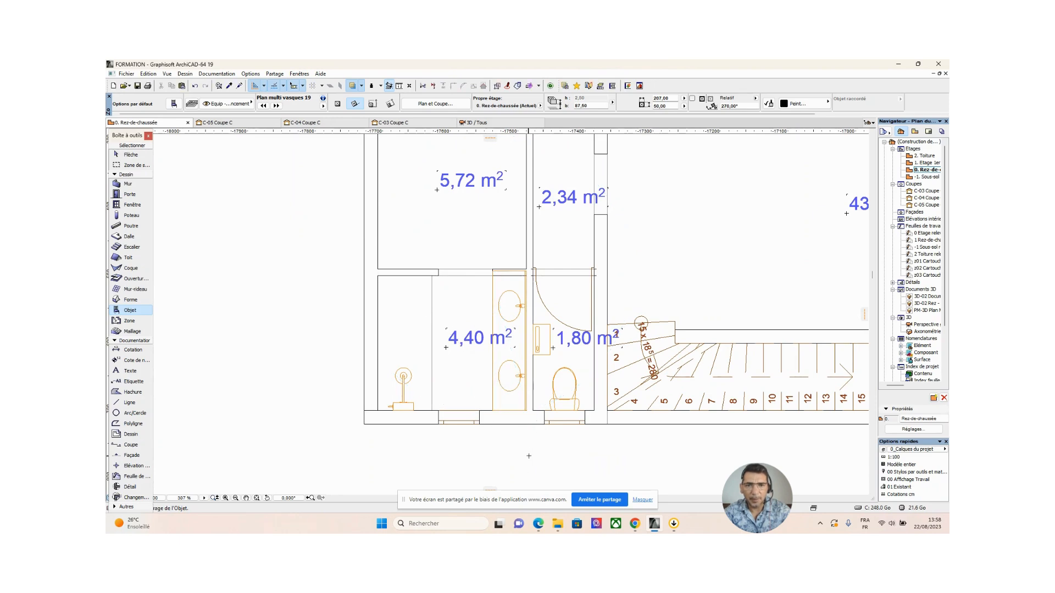
left_click(132, 156)
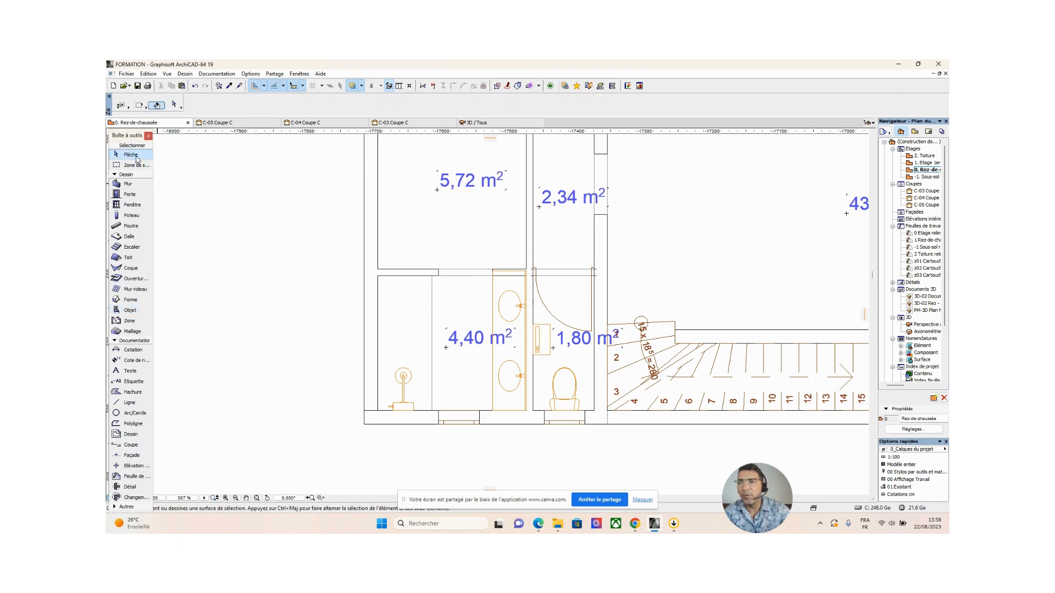
Select the two-basin counter and examine how its upper end sits against the partition below the 5,72 m² room
left_click(492, 311)
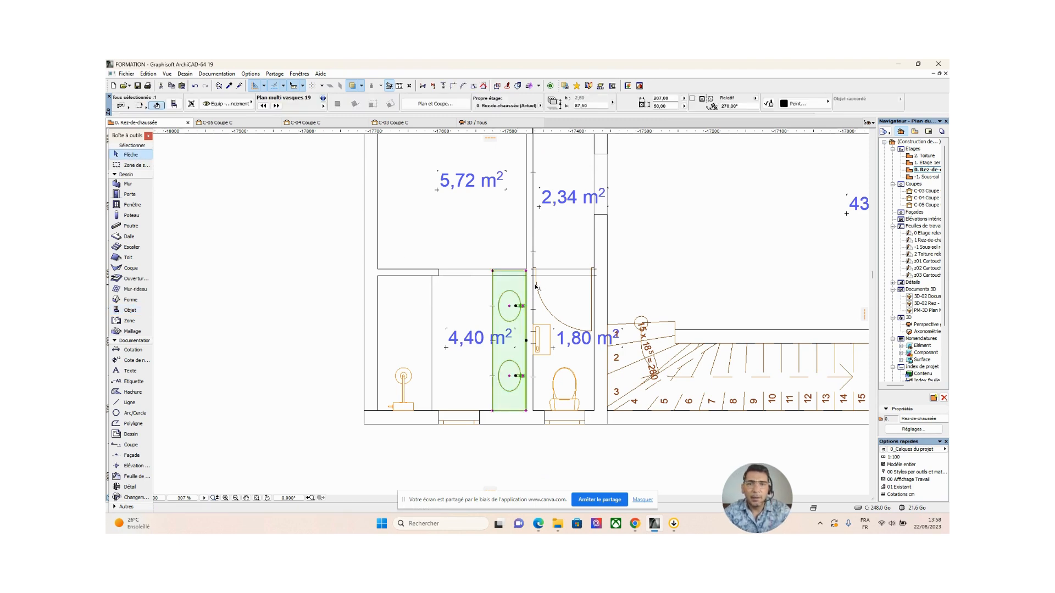
scroll(534, 285, "up", 2)
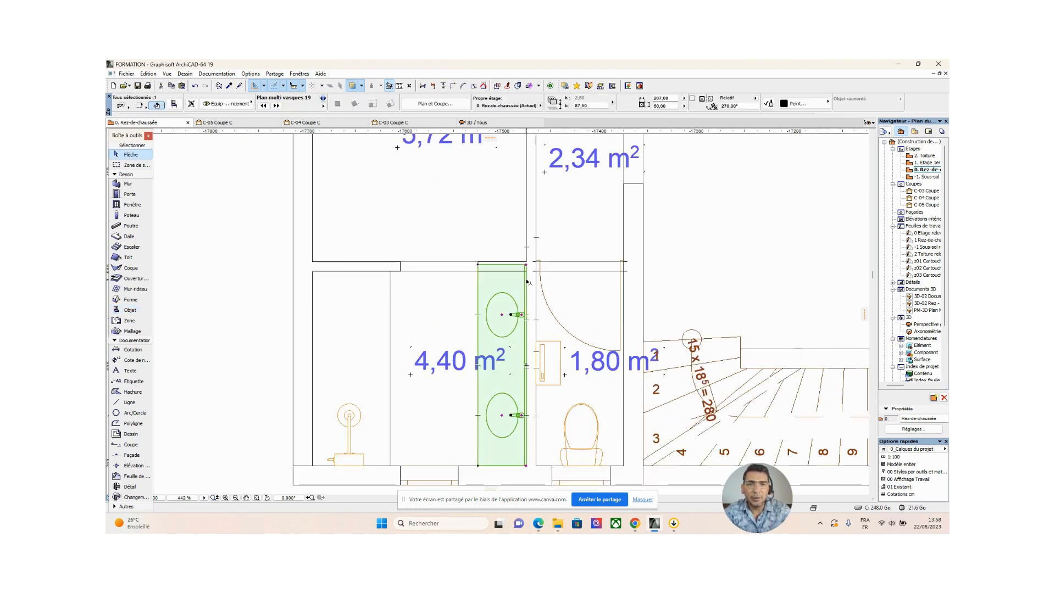
scroll(465, 292, "down", 3)
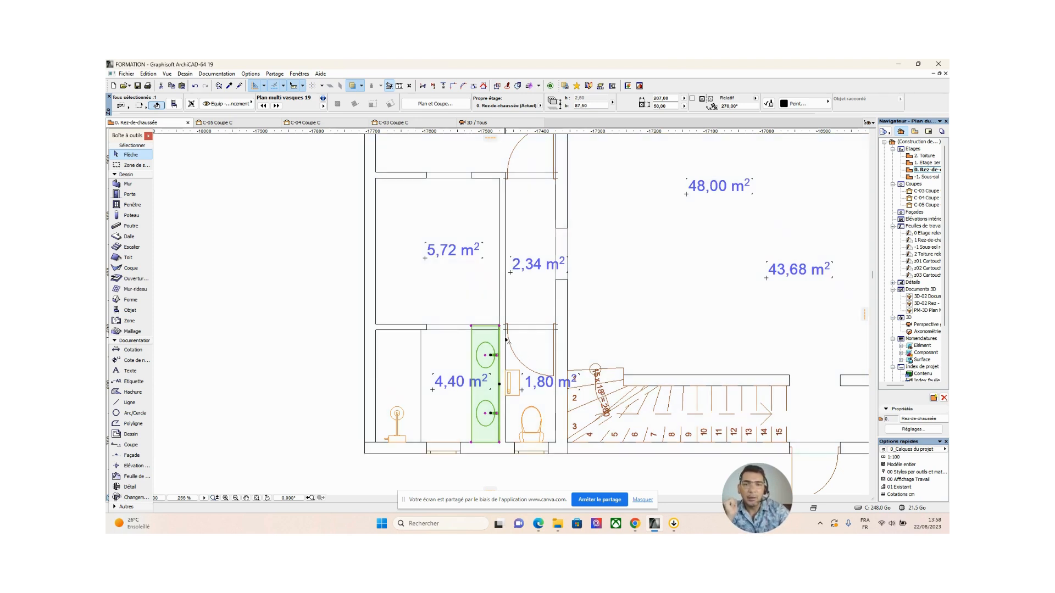
scroll(494, 332, "up", 4)
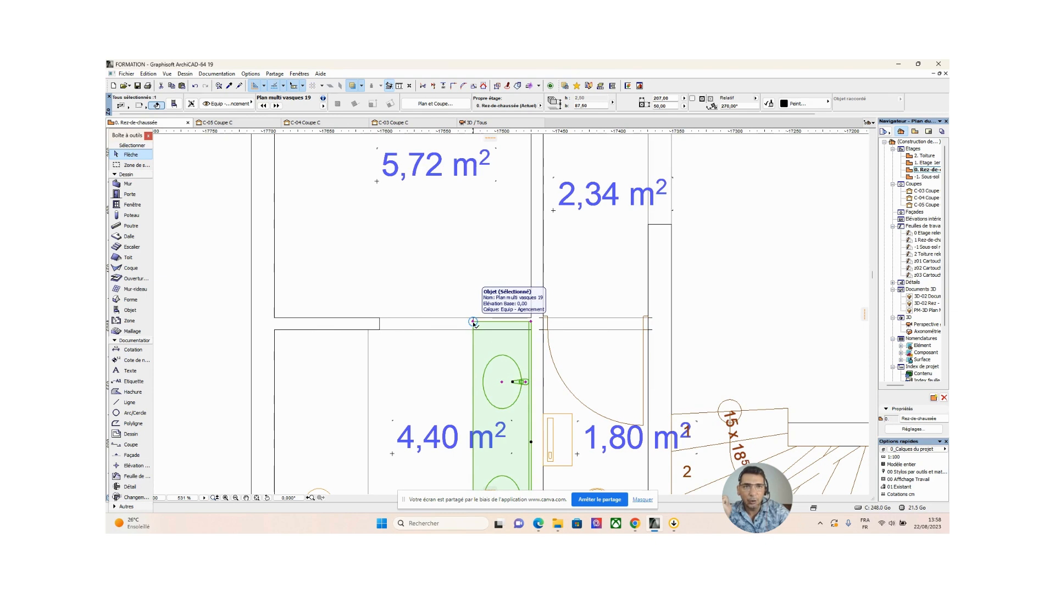
left_click(473, 322)
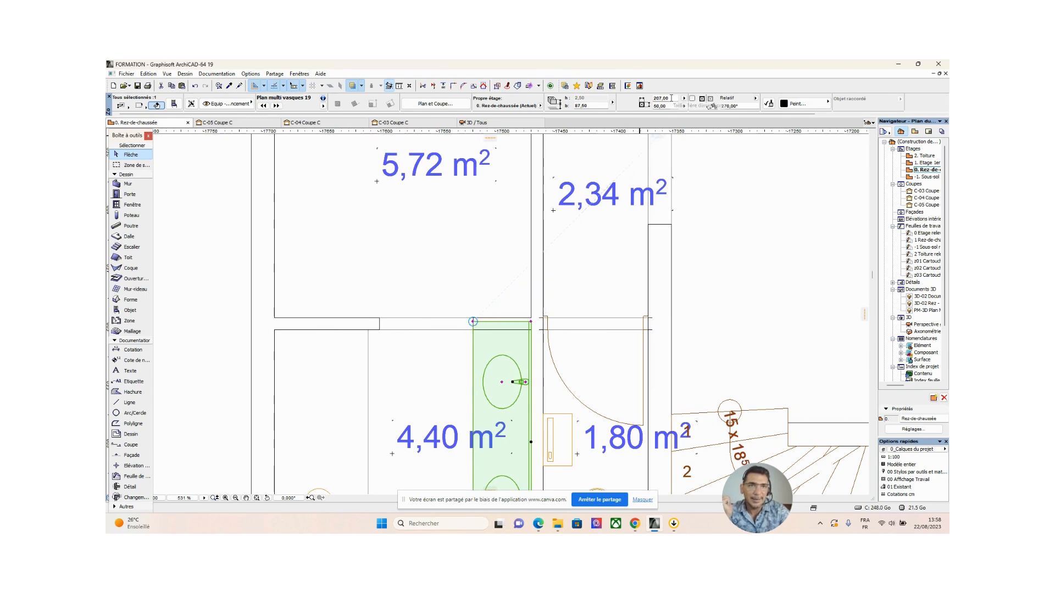
scroll(539, 342, "up", 2)
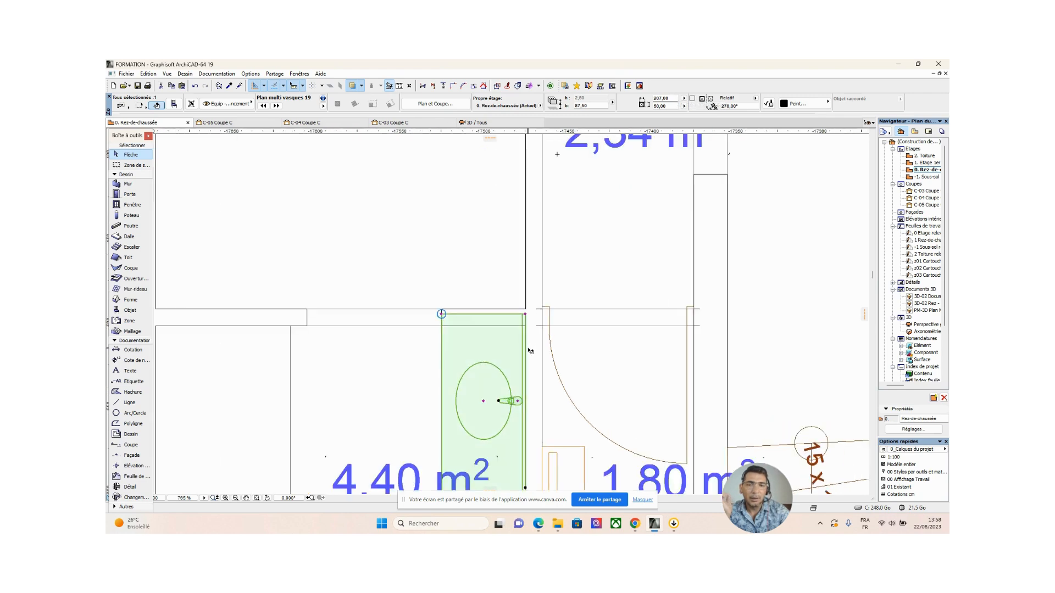
scroll(522, 351, "down", 5)
scroll(521, 351, "up", 1)
middle_click_drag(520, 350, 522, 305)
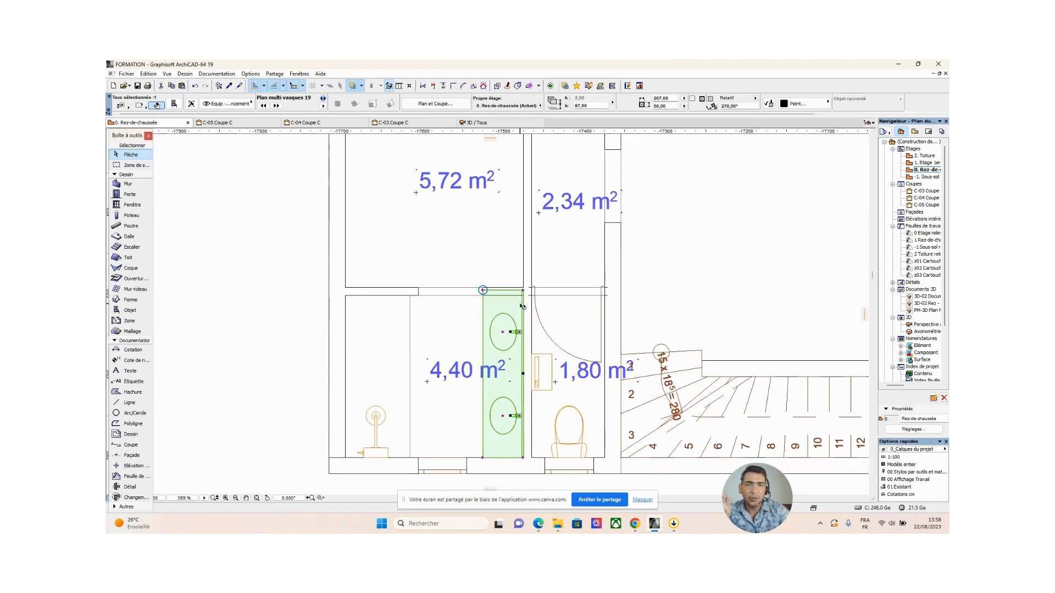
left_click(483, 290)
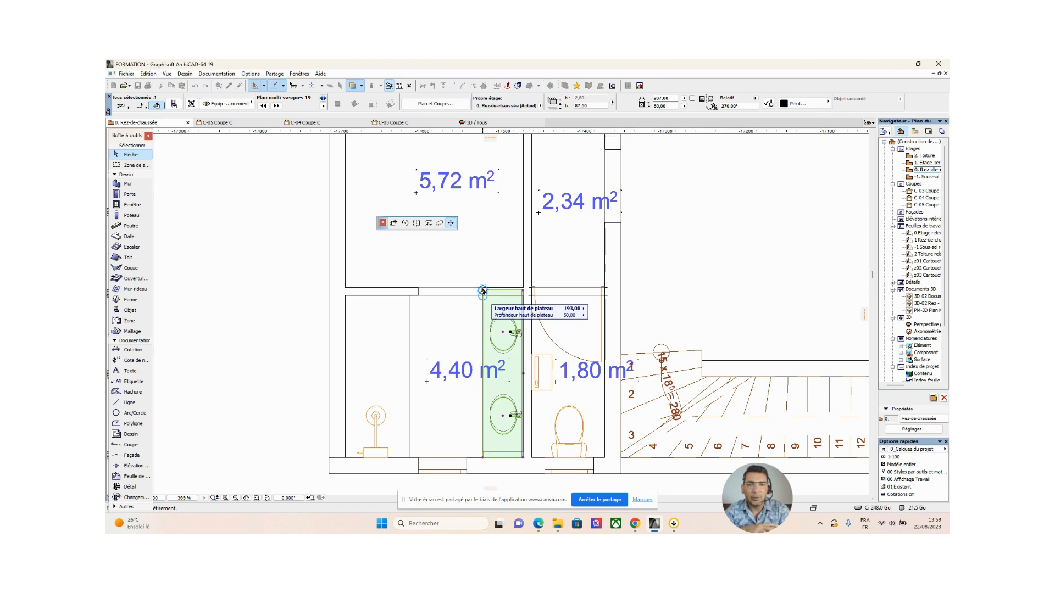
scroll(483, 291, "up", 5)
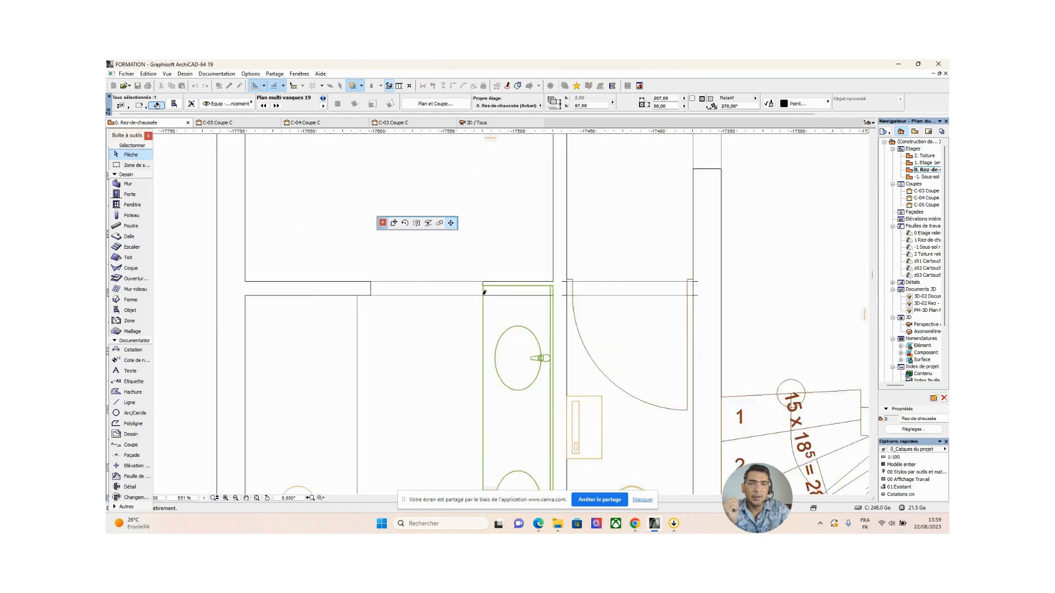
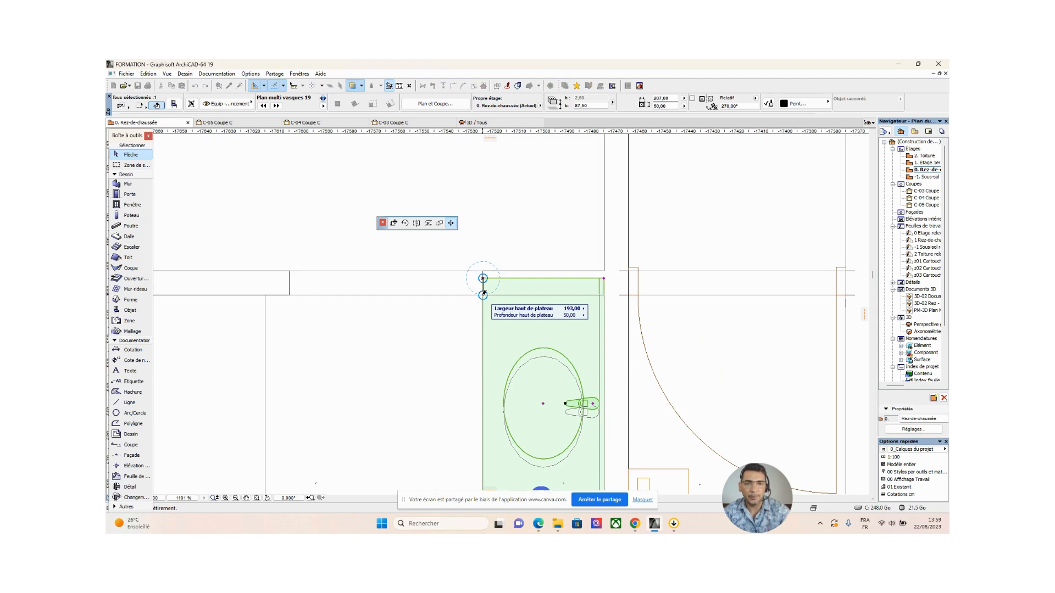
right_click(483, 281)
left_click(505, 323)
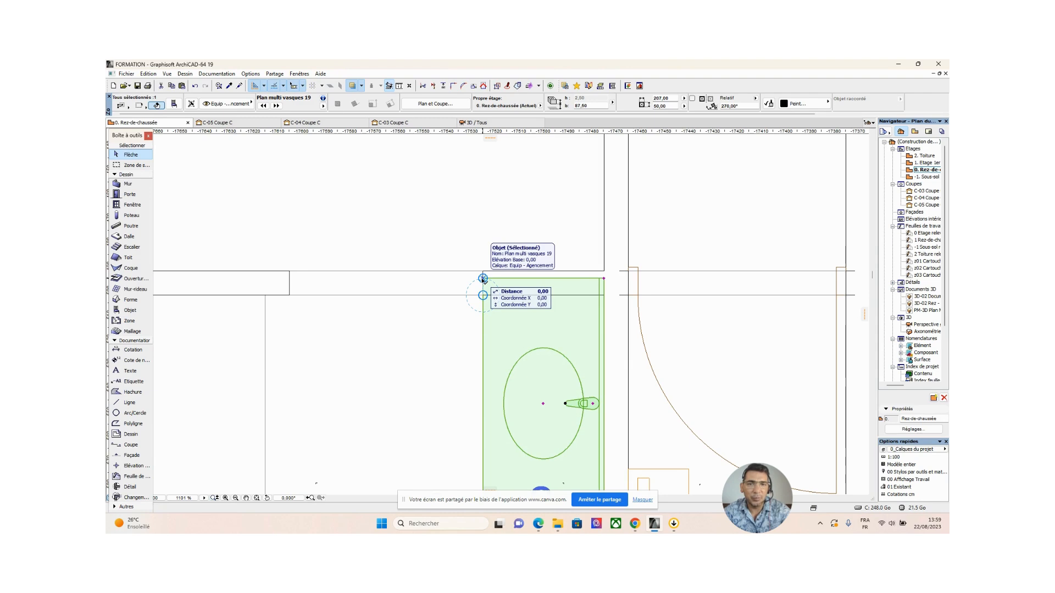
Stretch the counter's upper front corner to the inner face of the partition, making the counter 193 wide
left_click(483, 278)
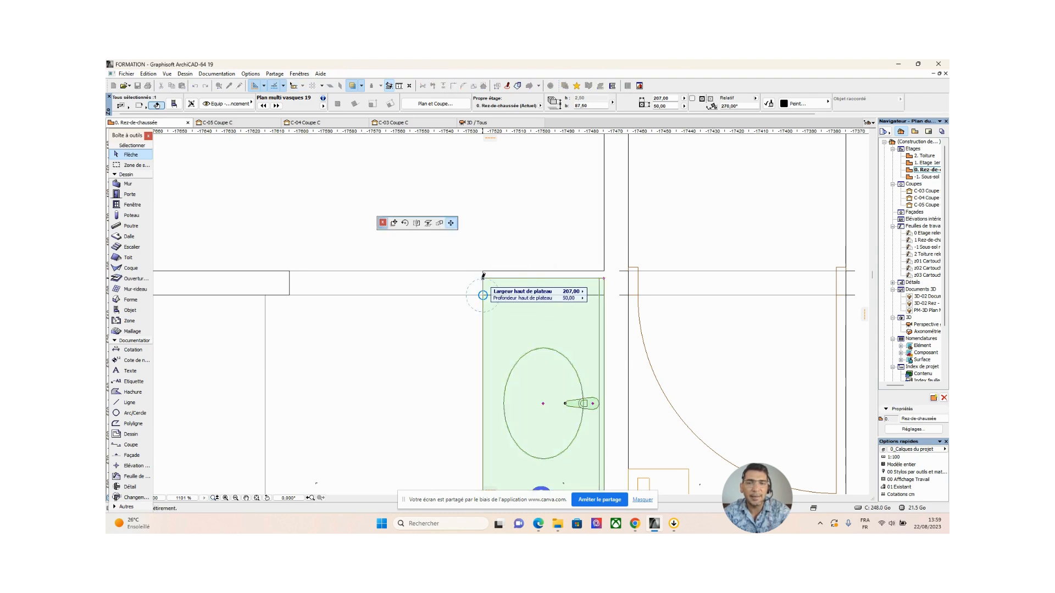
left_click(451, 223)
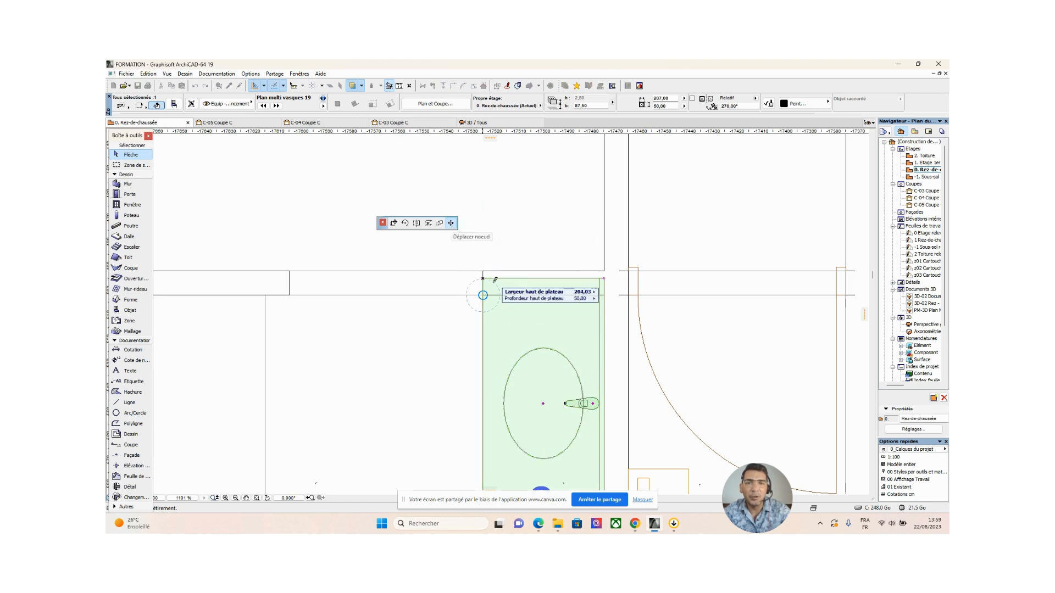
left_click(483, 291)
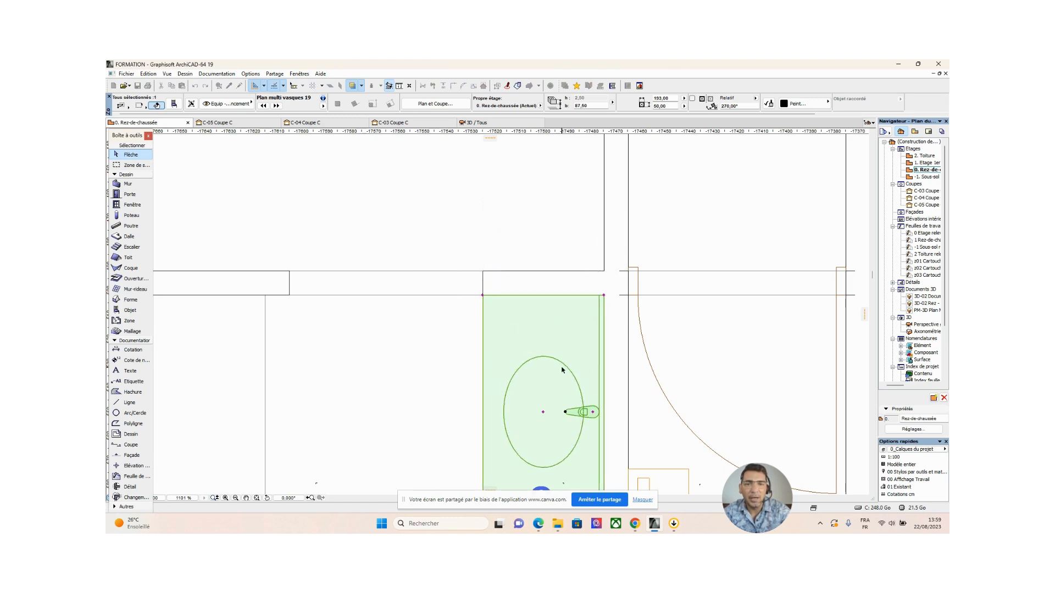
scroll(332, 261, "down", 5)
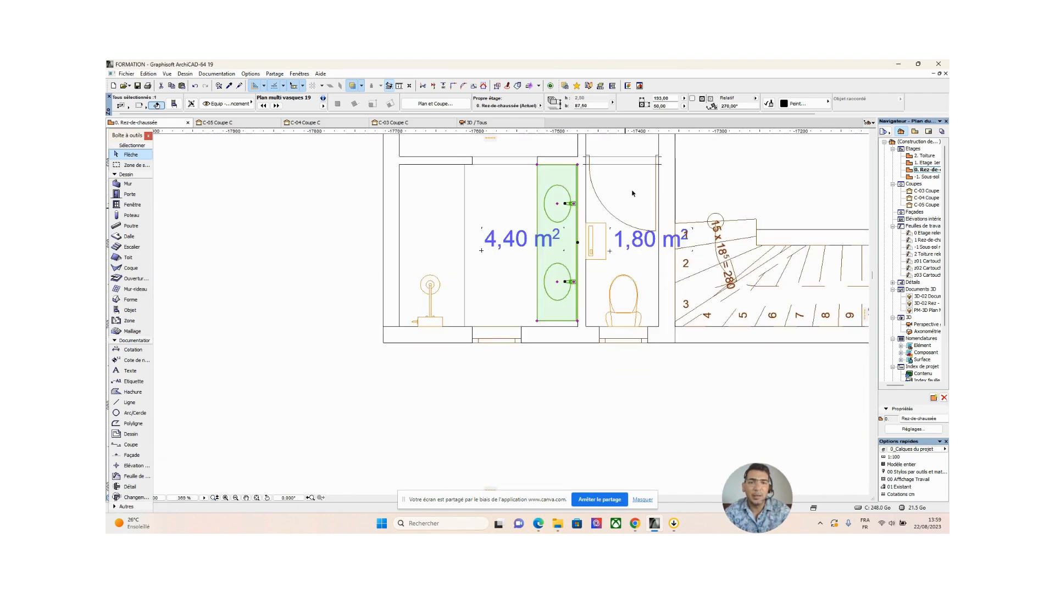
middle_click_drag(608, 180, 546, 219)
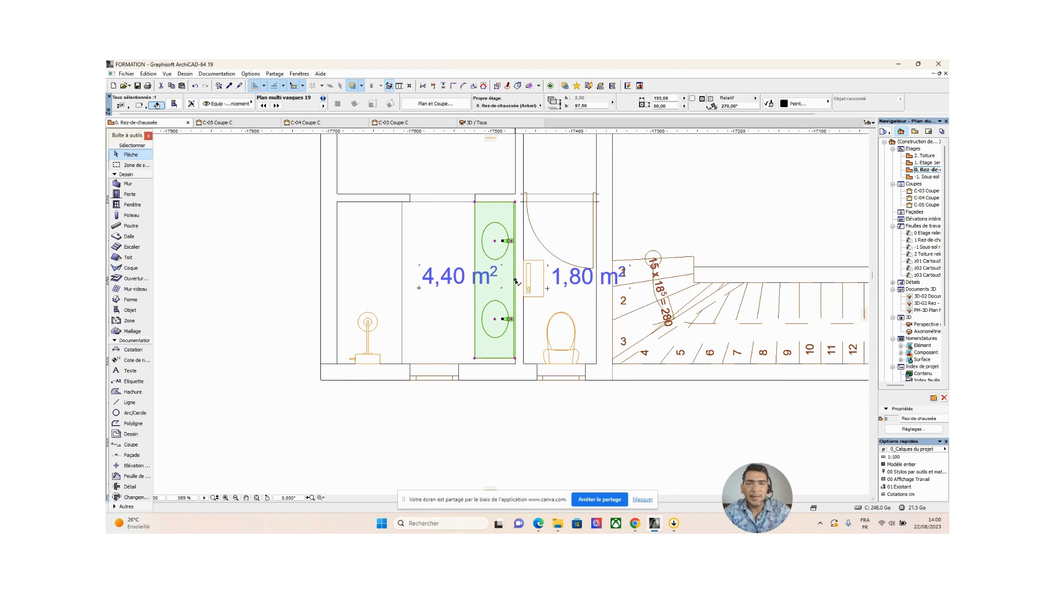
left_click(475, 203)
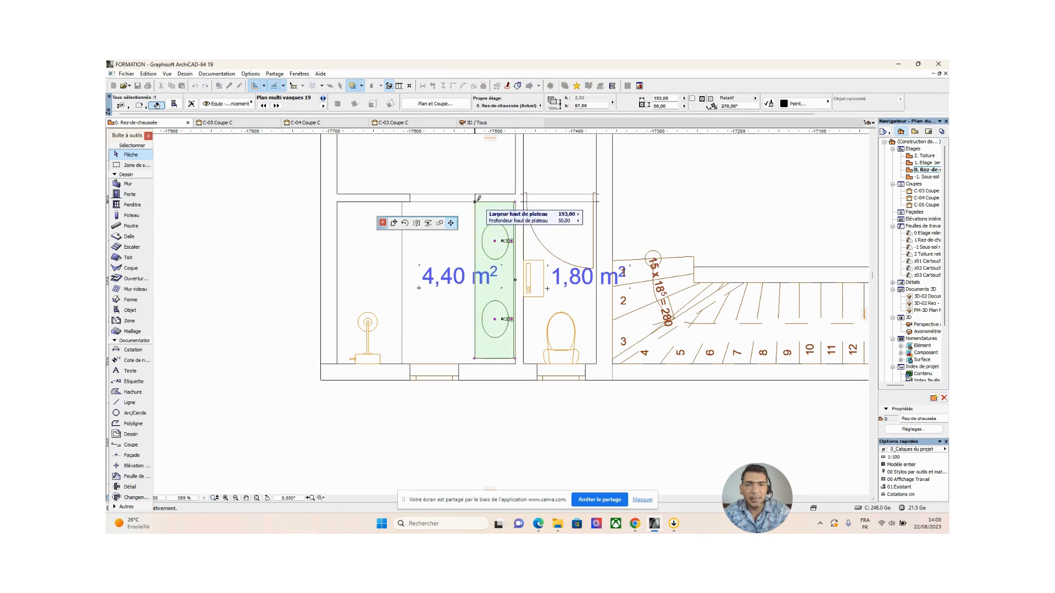
left_click(474, 202)
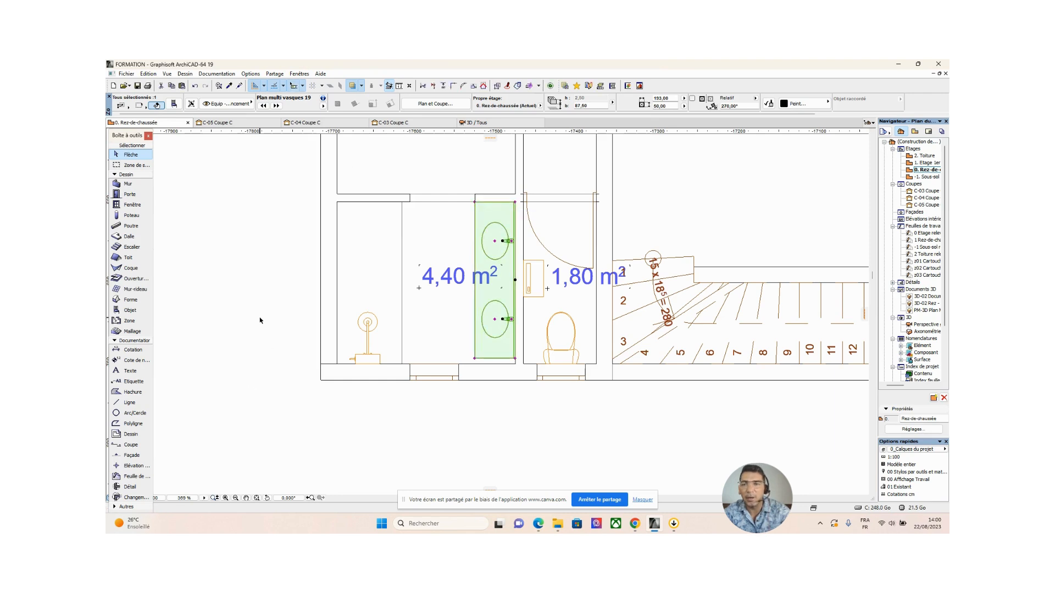
left_click(238, 324)
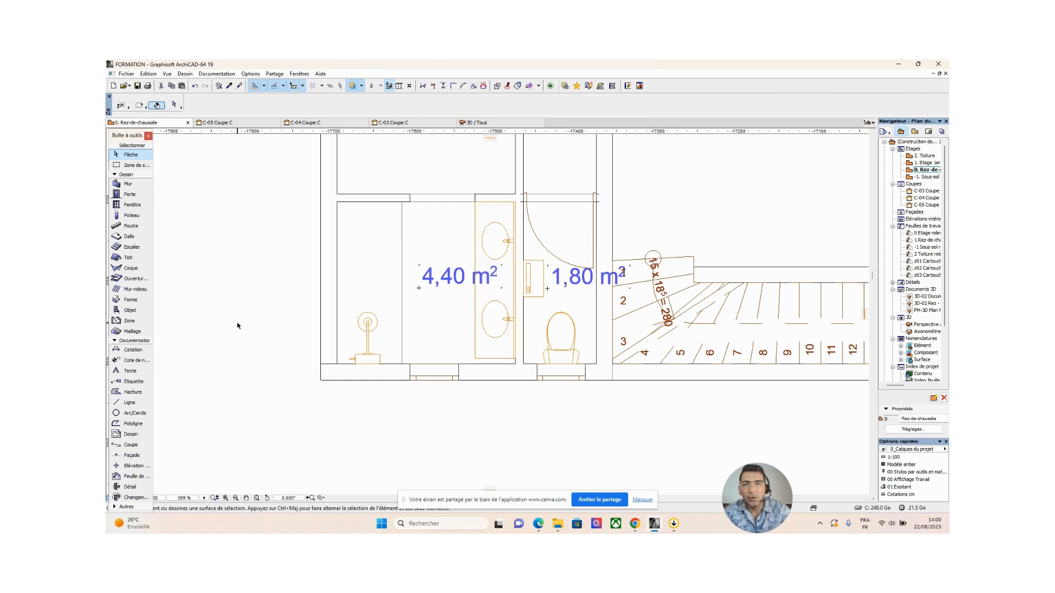
Measure the clear distance between the upper partition and the lower exterior wall along the counter's front edge
left_click(400, 86)
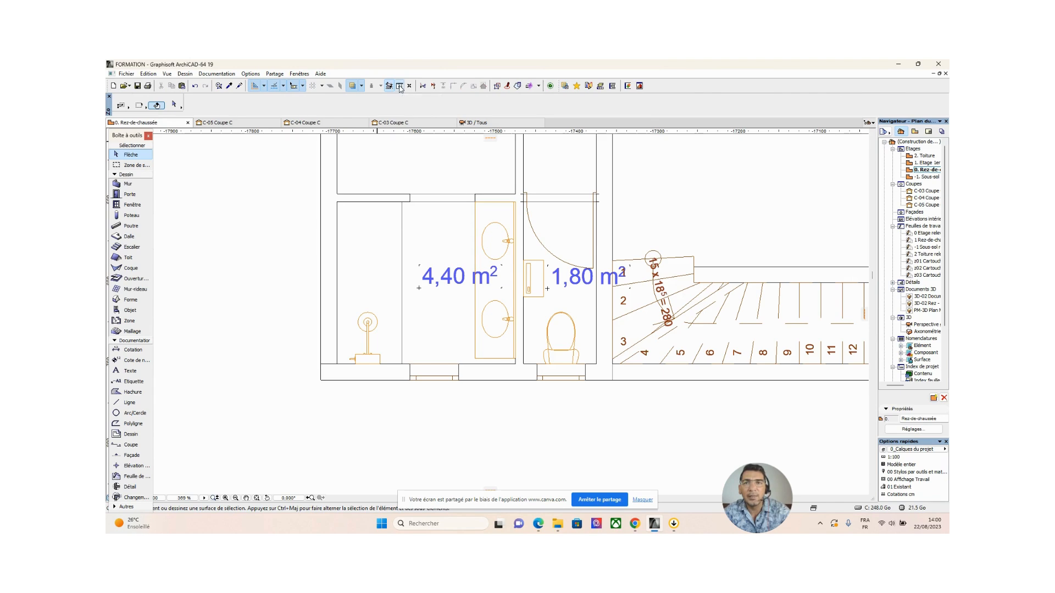
left_click(474, 201)
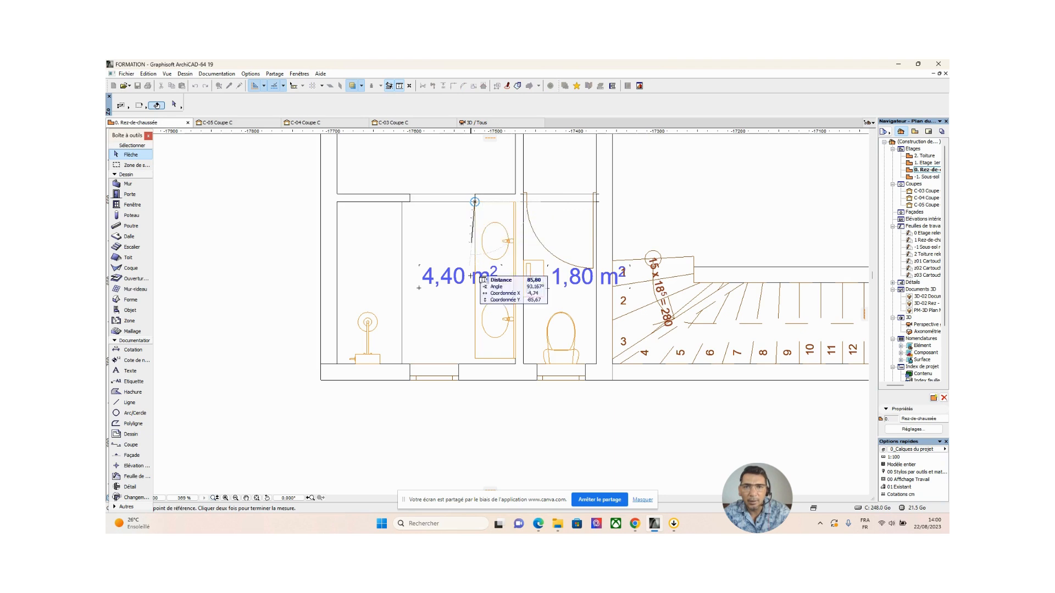
right_click(475, 363)
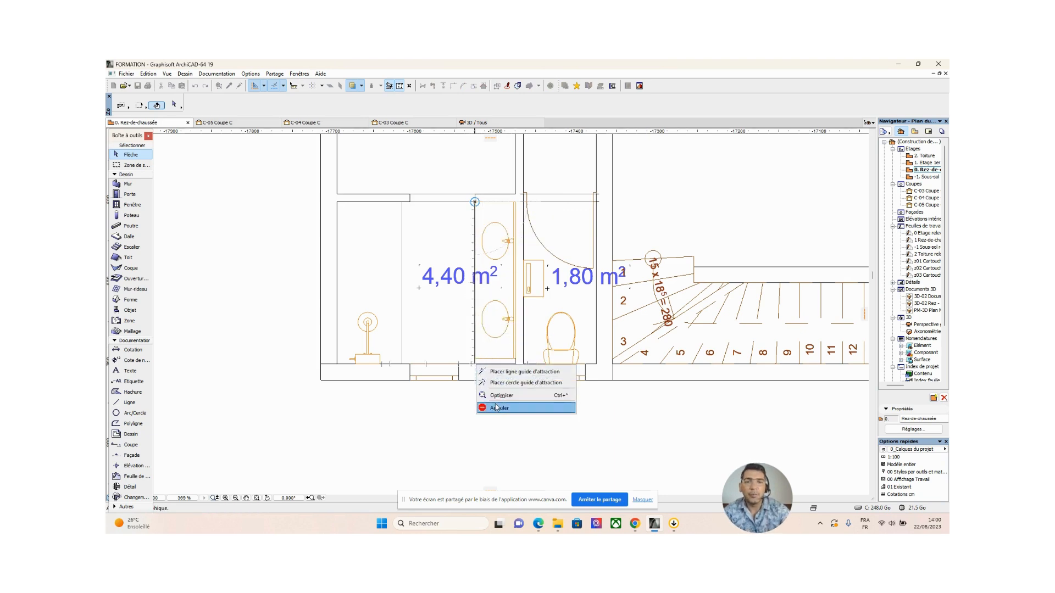
left_click(511, 408)
Select the two-basin counter and set its width to 200
left_click(476, 358)
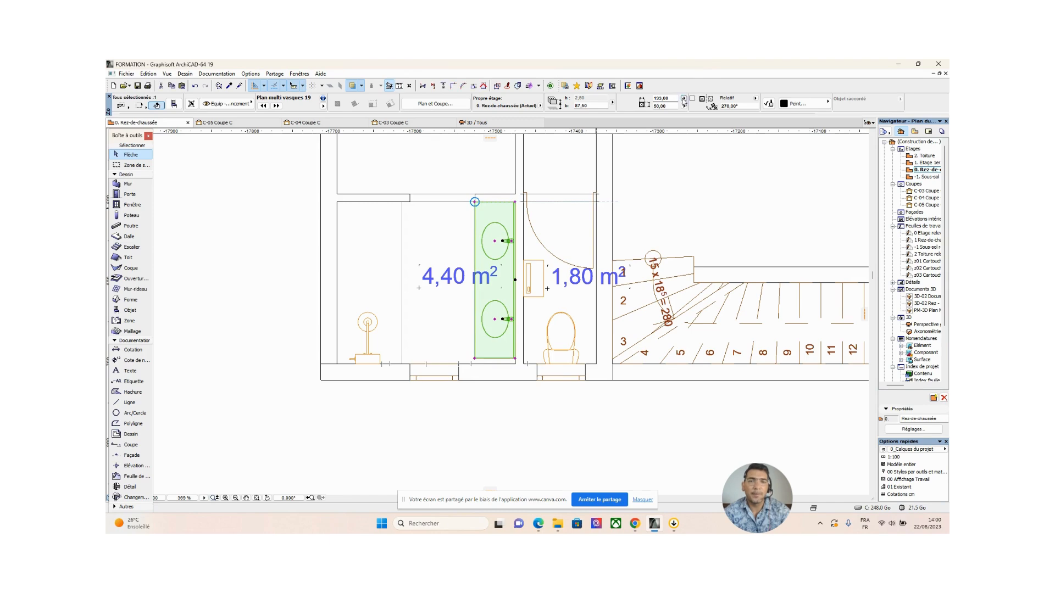
left_click(662, 98)
type("200")
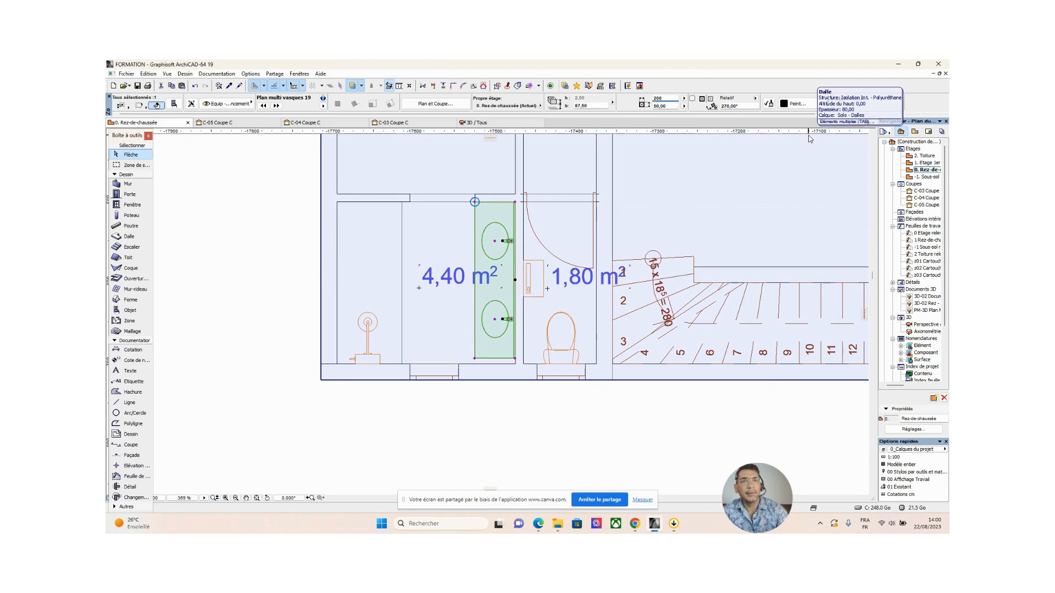
key("Return")
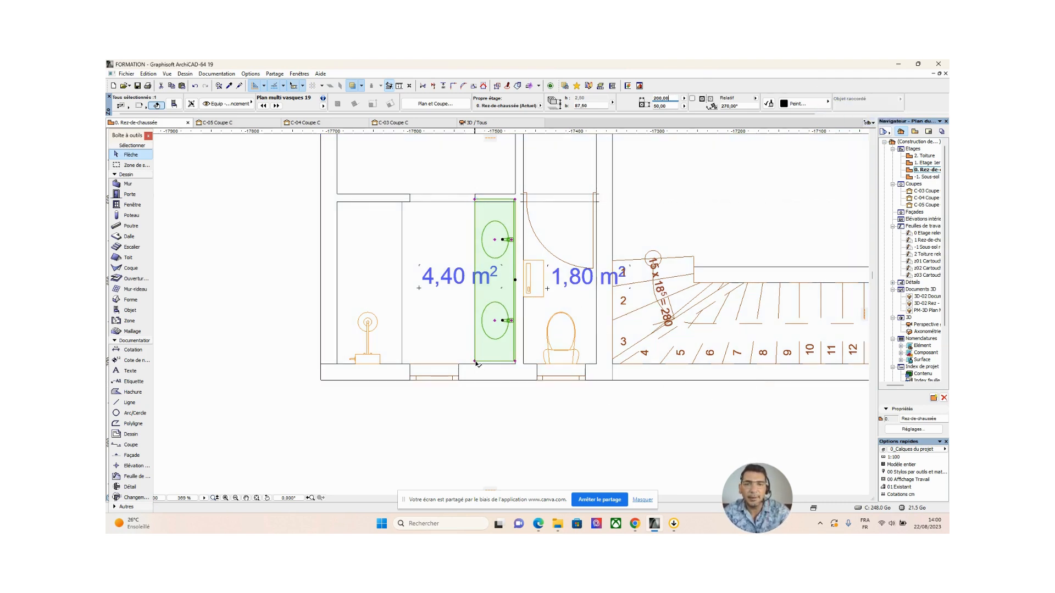
Move the counter by its lower back corner onto the inside corner of the exterior wall and the WC partition, and deselect it
left_click(515, 361)
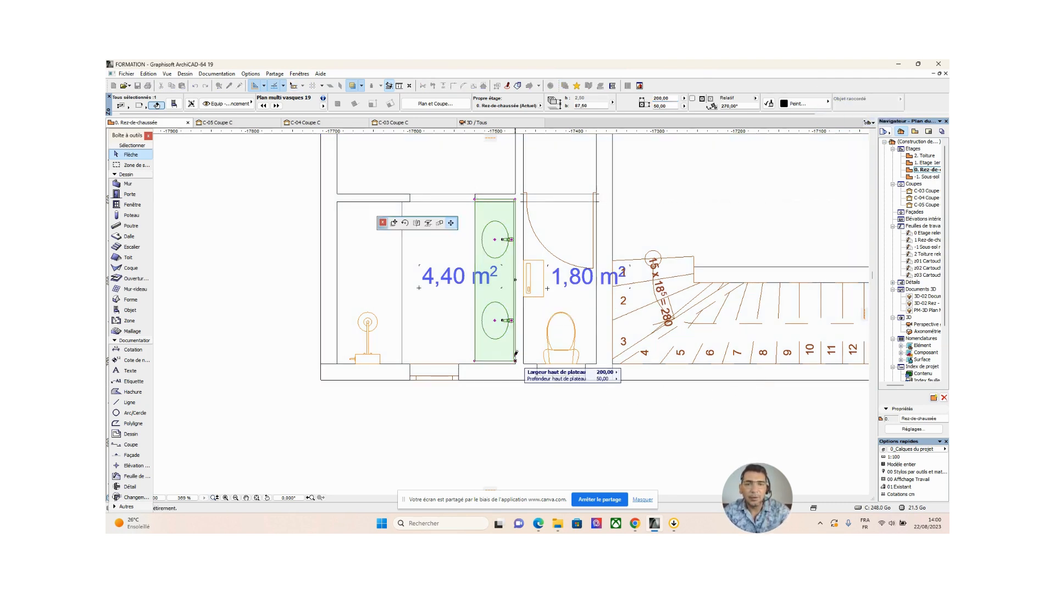
left_click(394, 223)
scroll(515, 359, "up", 4)
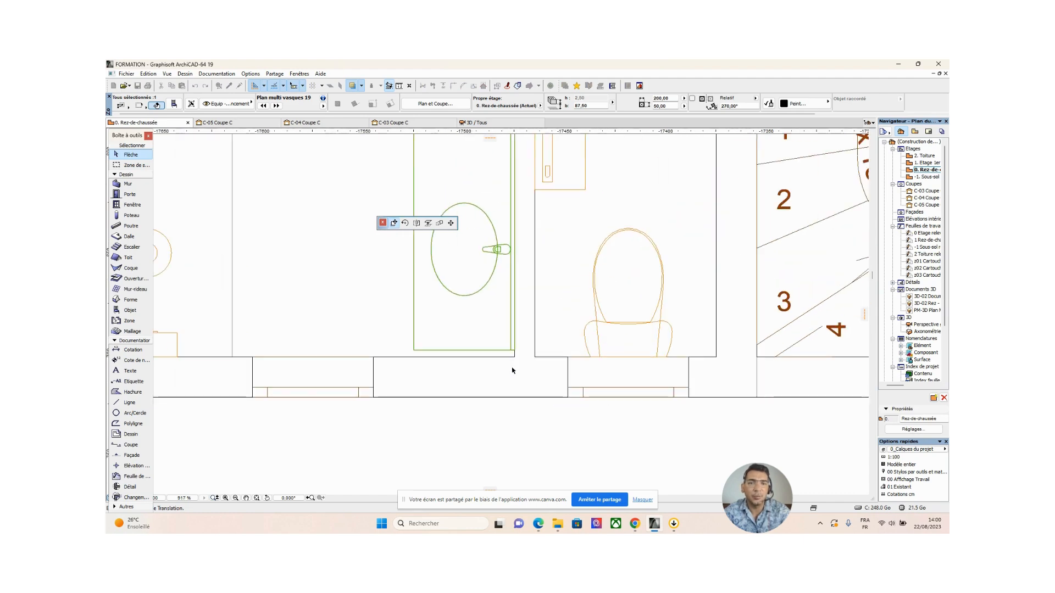
left_click(516, 358)
scroll(535, 400, "down", 4)
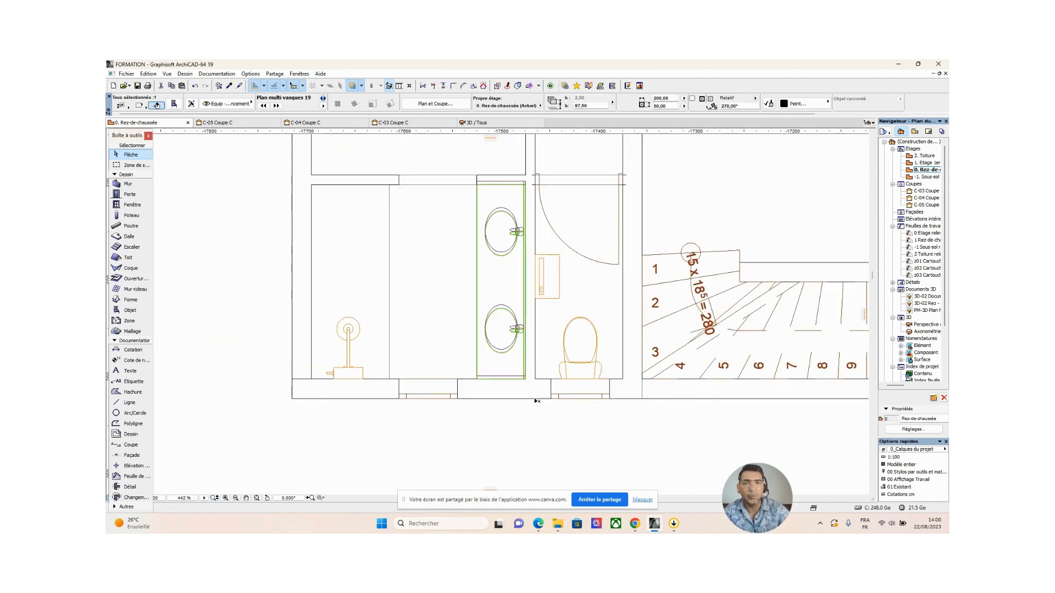
scroll(537, 400, "down", 2)
middle_click_drag(536, 400, 515, 425)
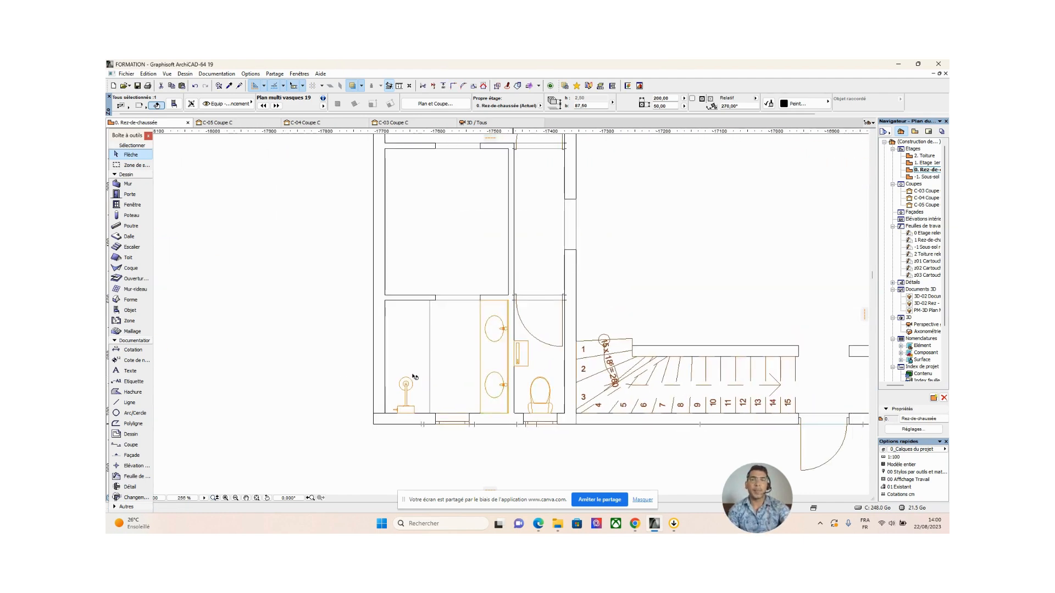
left_click(266, 320)
scroll(456, 317, "down", 3)
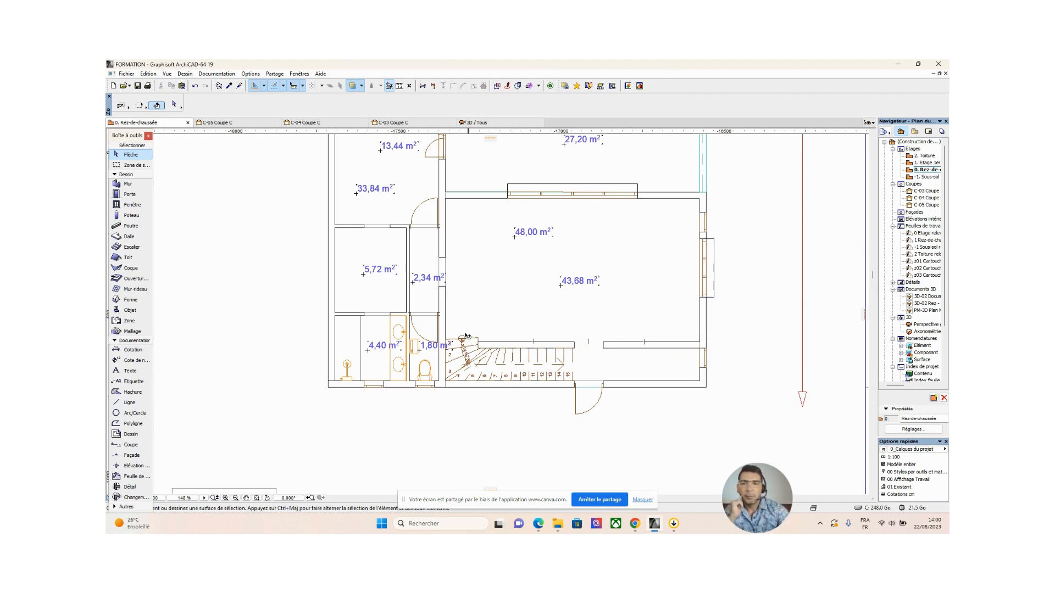
middle_click_drag(401, 256, 400, 297)
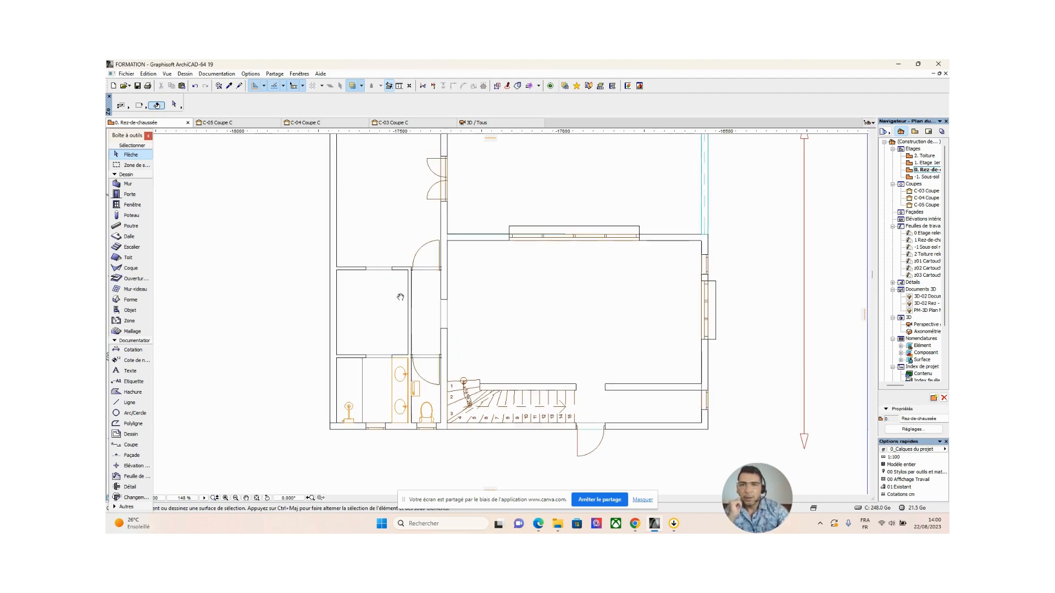
left_click(393, 374)
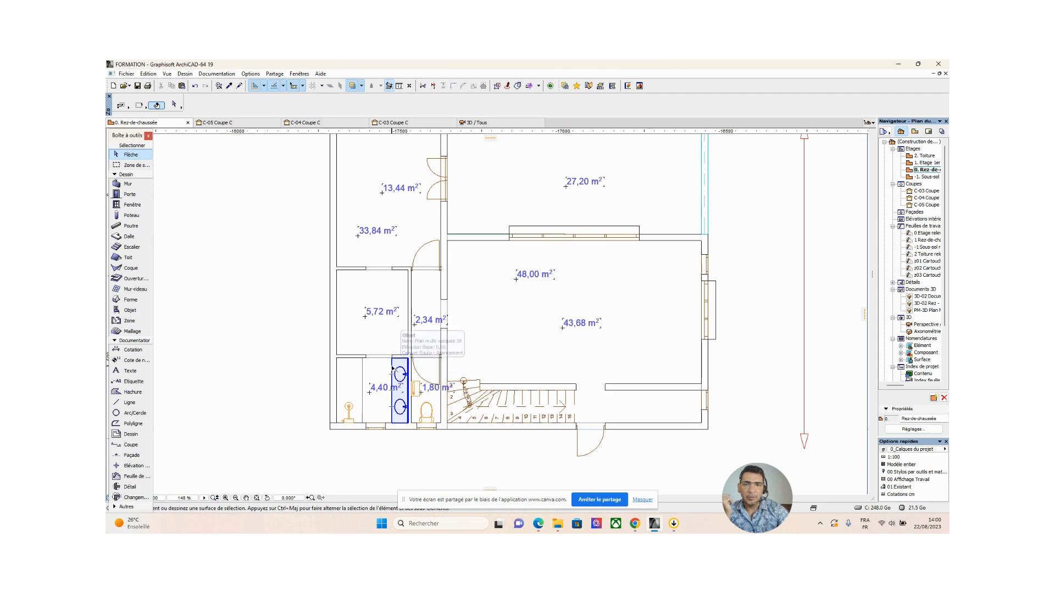
key("Escape")
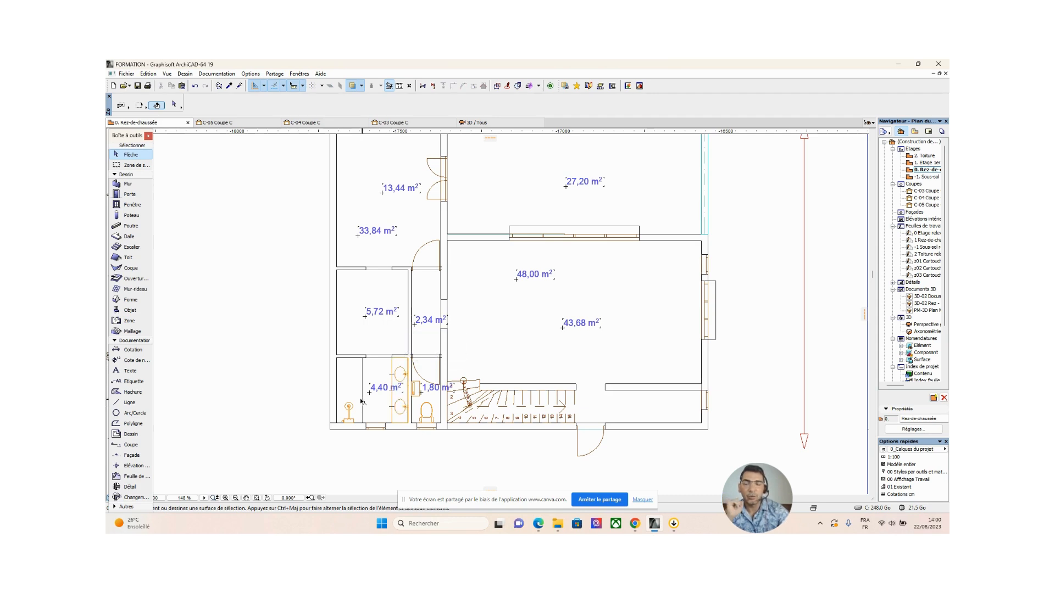
middle_click_drag(414, 370, 507, 258)
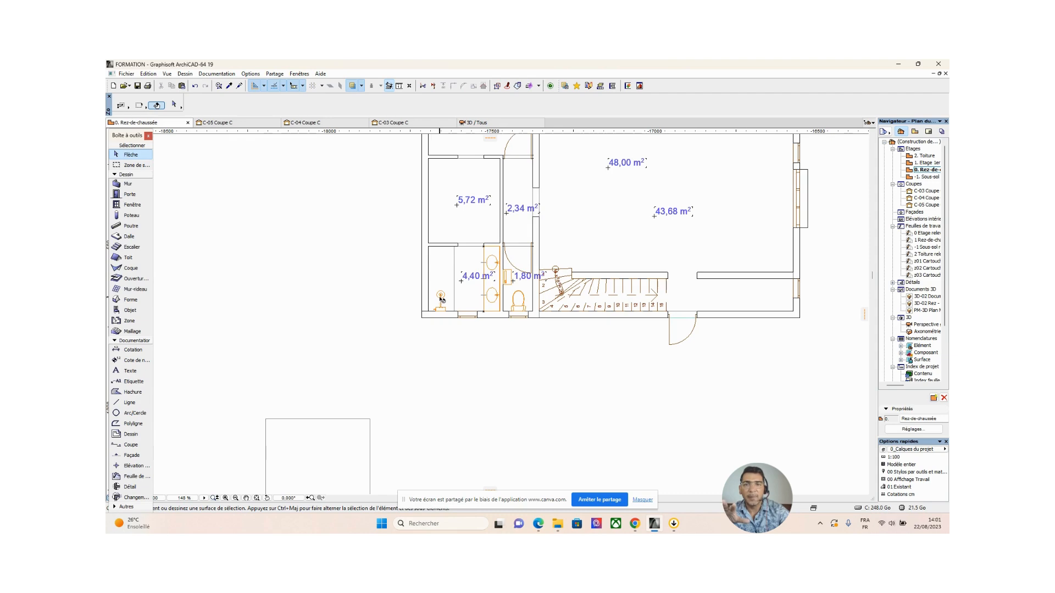
left_click(455, 274)
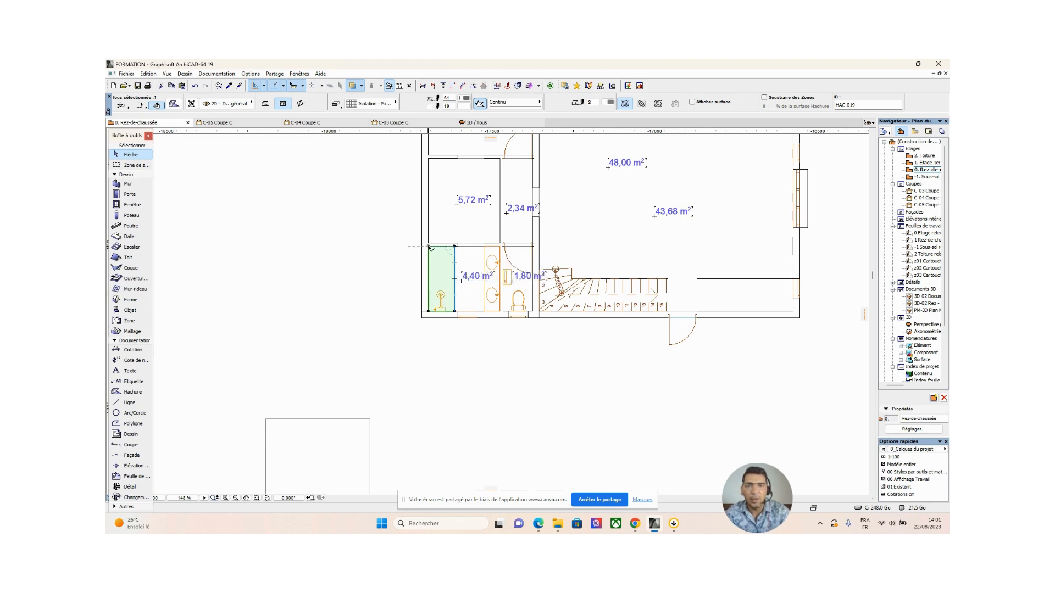
left_click(370, 286)
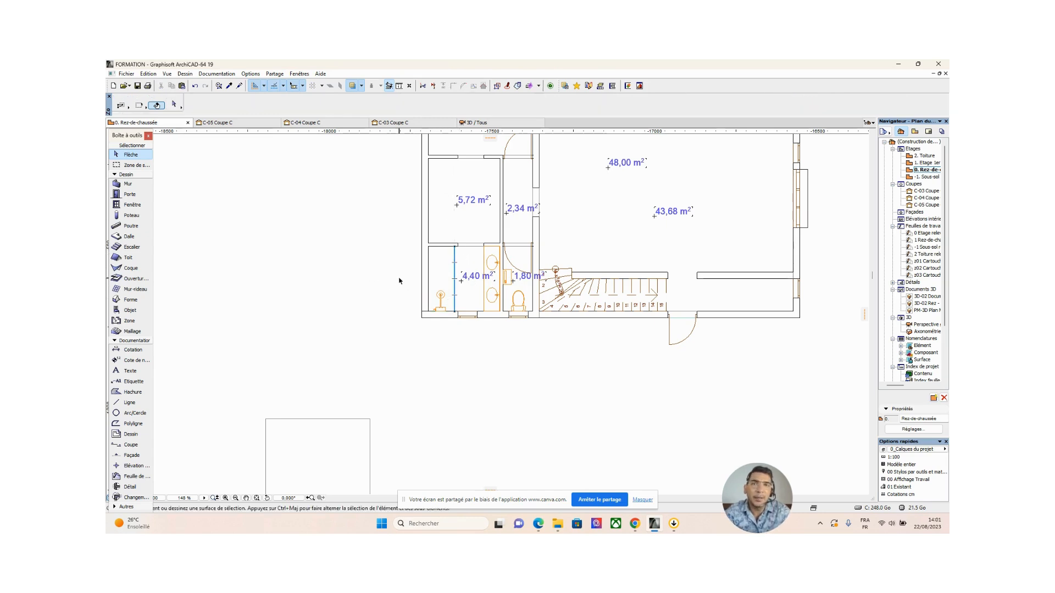
left_click(442, 298)
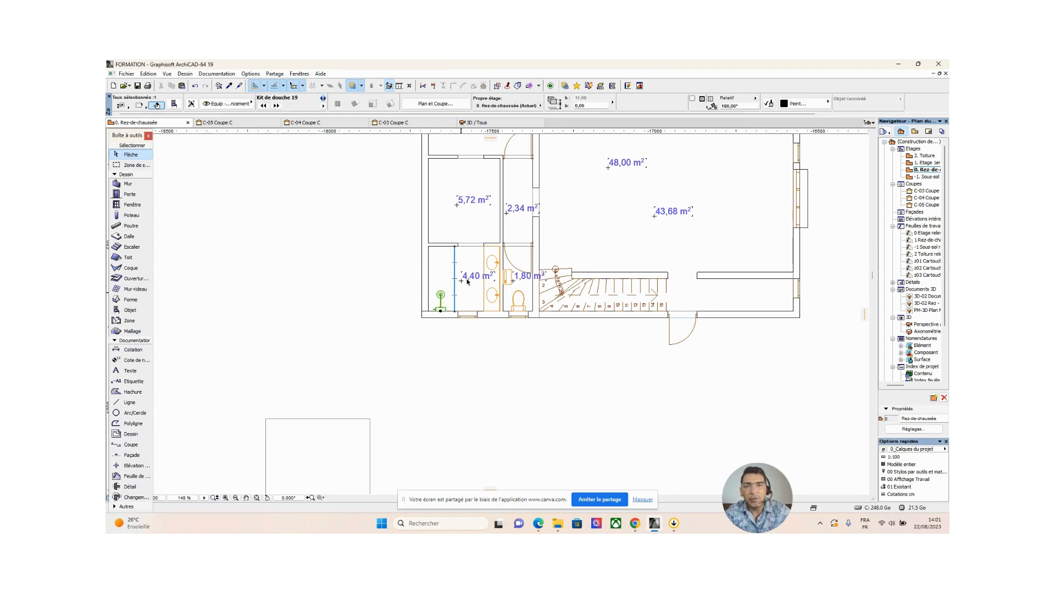
left_click(485, 256, "shift")
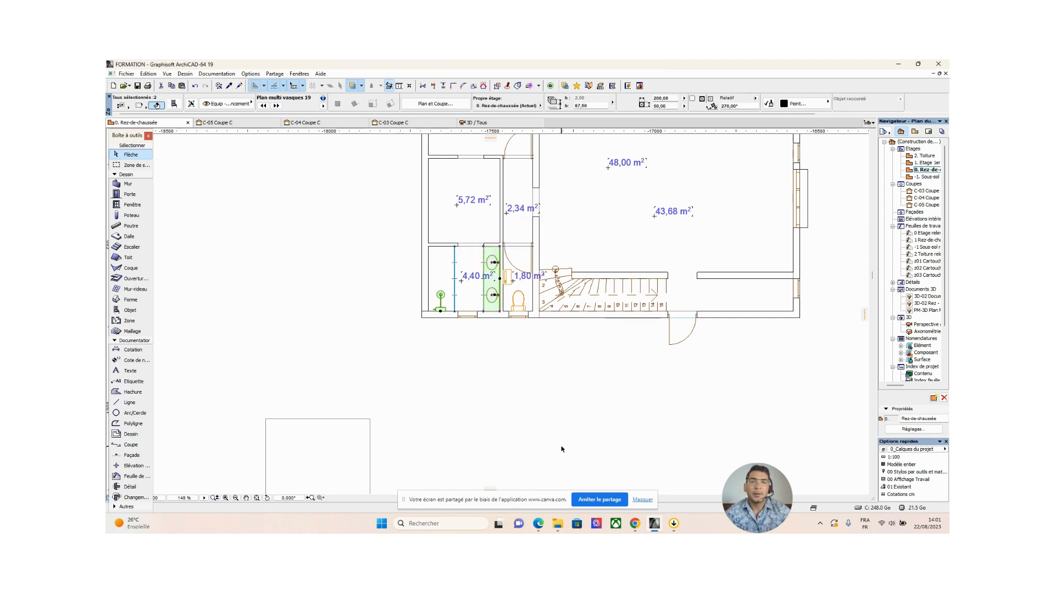
left_click(398, 359)
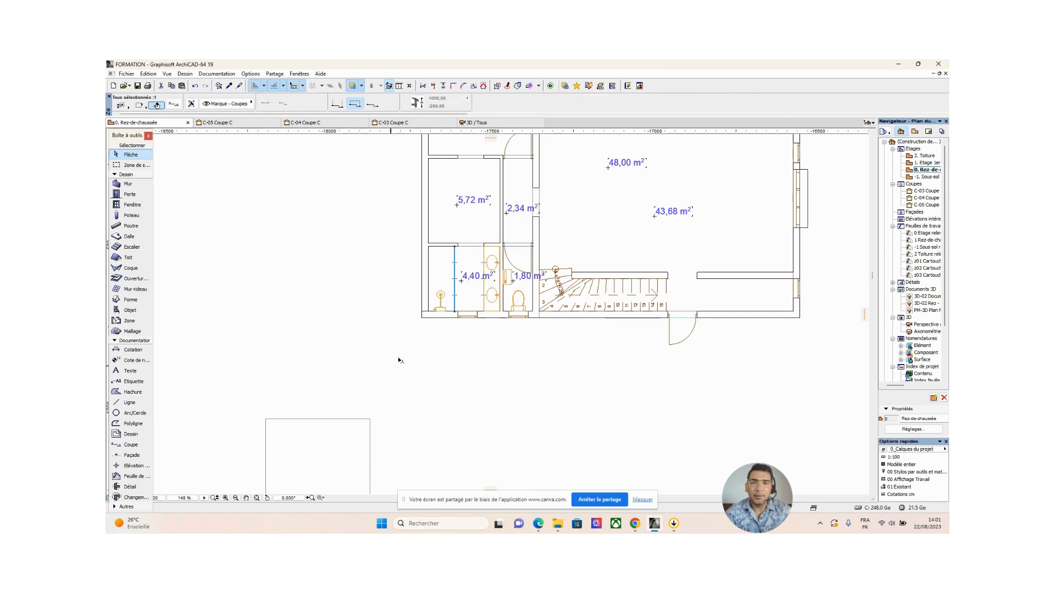
Select the shower kit and the two-basin counter in the ground-floor shower room and copy them
left_click(442, 297)
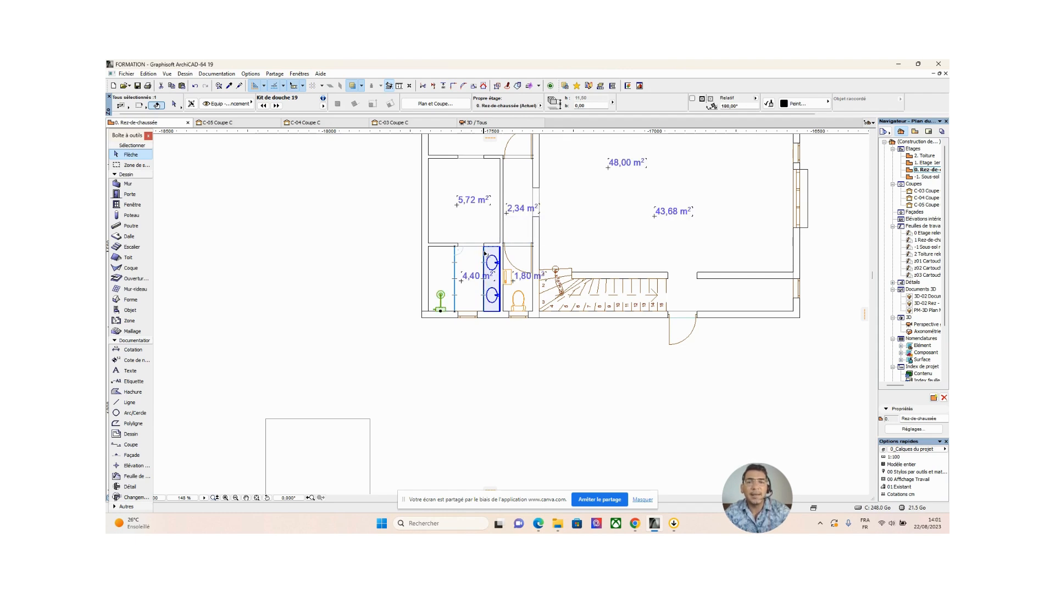
left_click(485, 255, "shift")
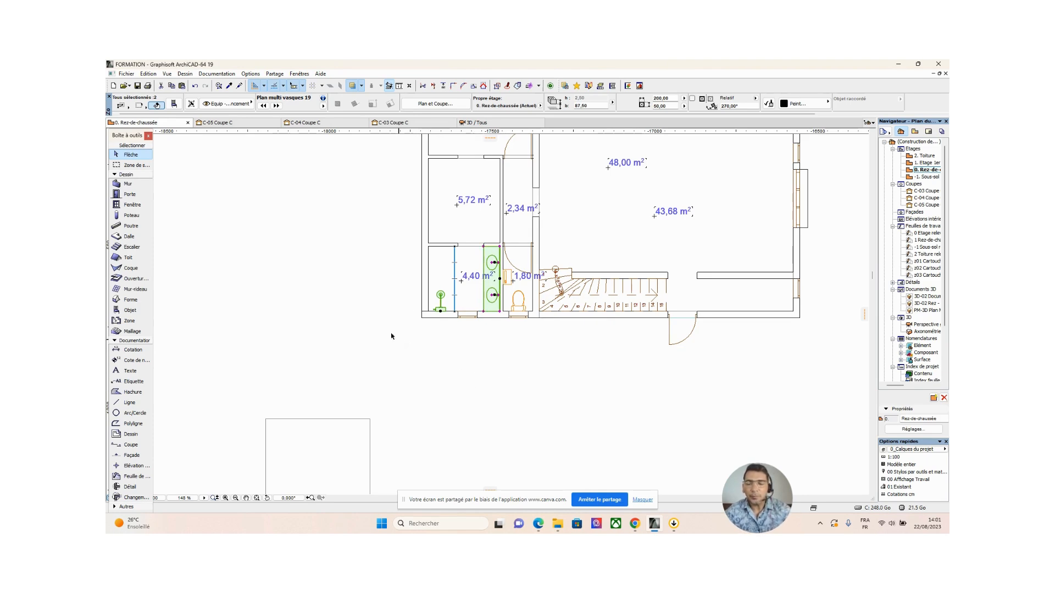
right_click(366, 231)
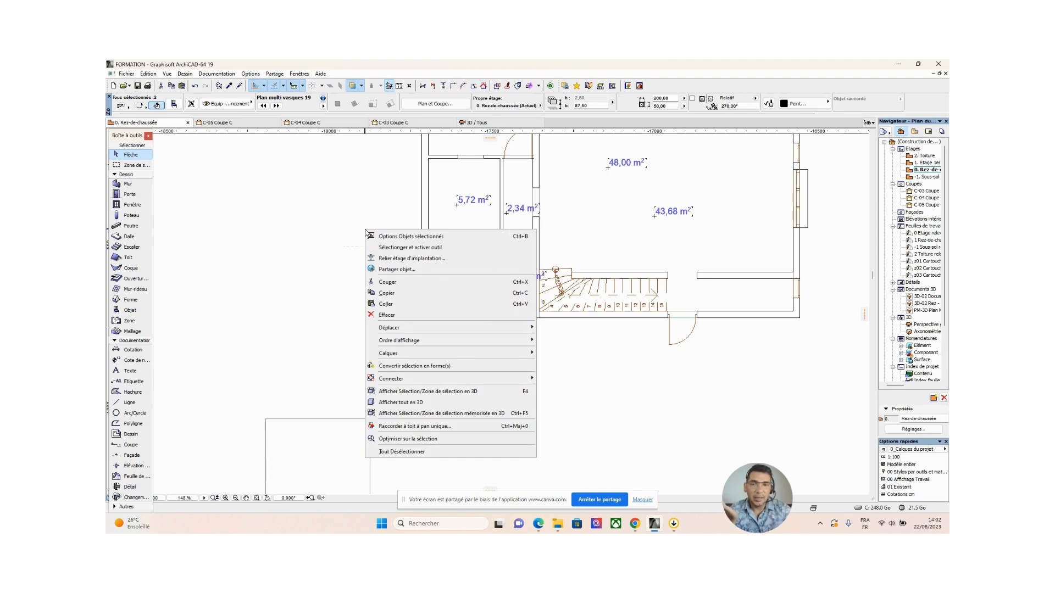
left_click(280, 274)
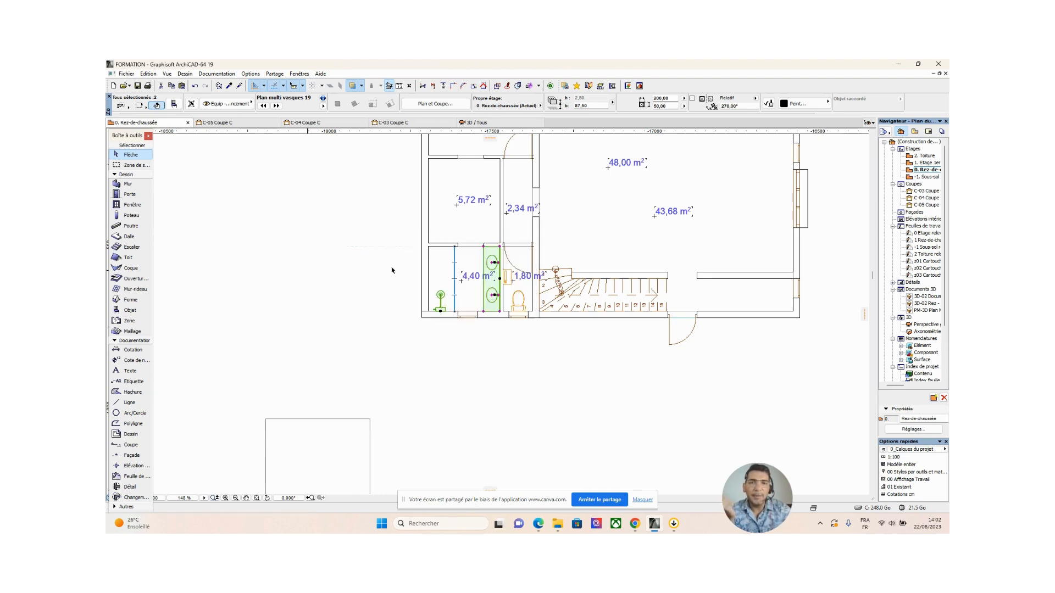
Open the 1. Etage 1er plan and set this storey as the trace reference in place of the ground floor
double_click(927, 162)
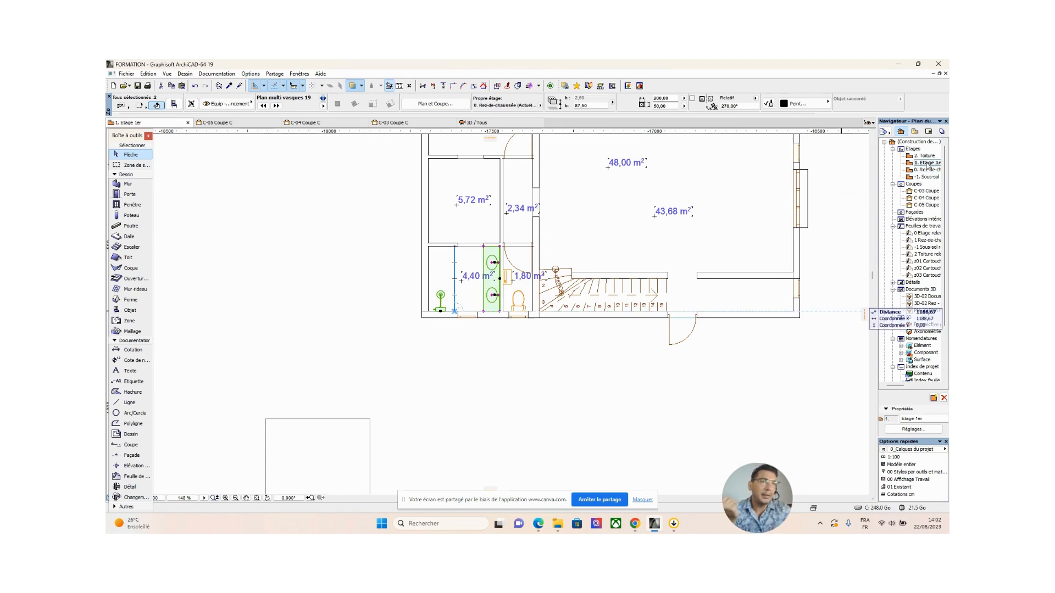
scroll(412, 306, "down", 1)
middle_click_drag(412, 307, 350, 372)
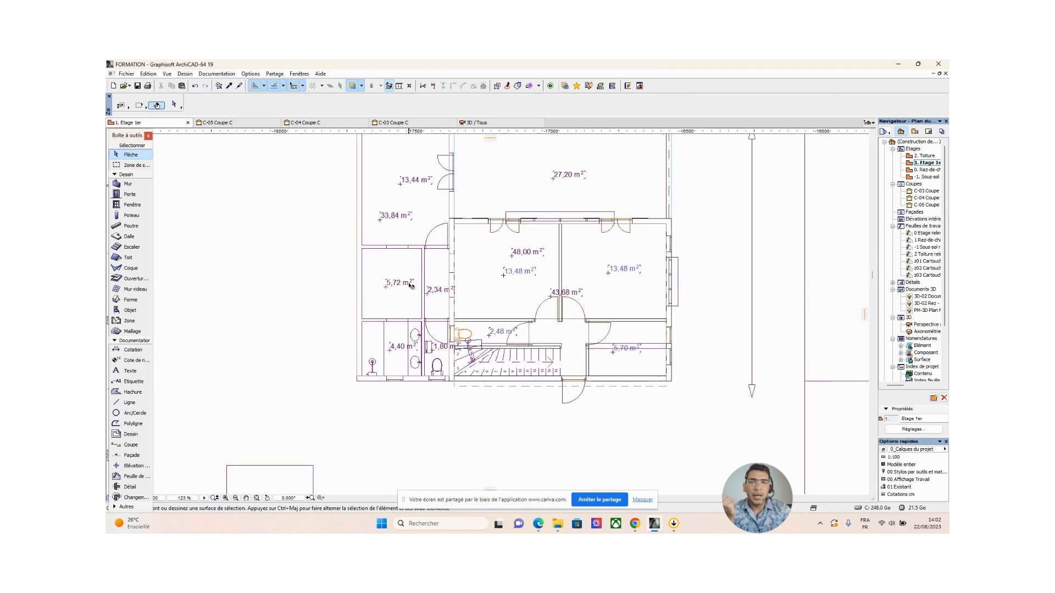
middle_click_drag(412, 286, 459, 366)
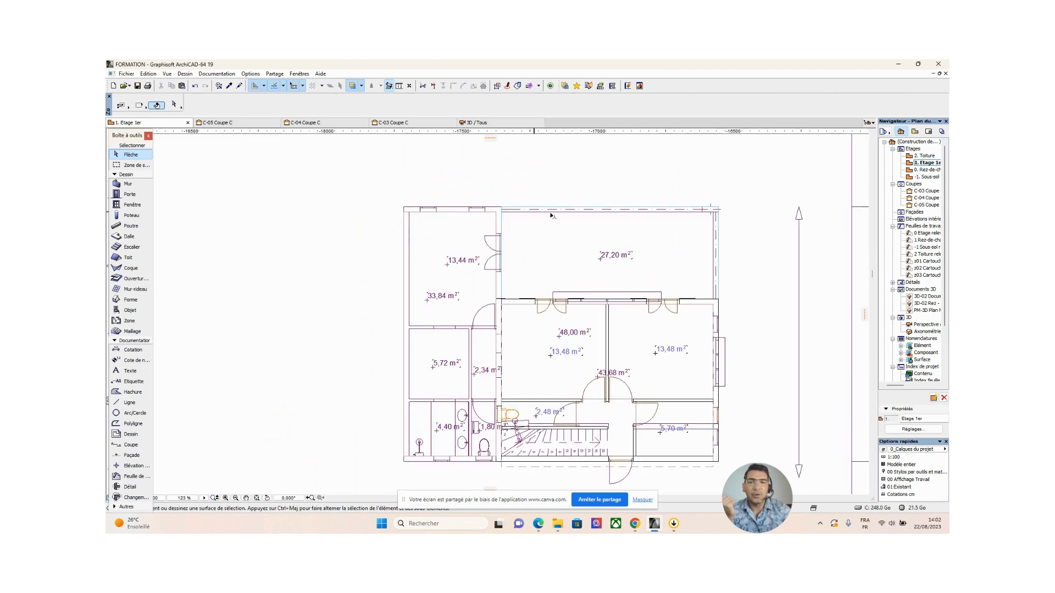
middle_click_drag(591, 280, 520, 209)
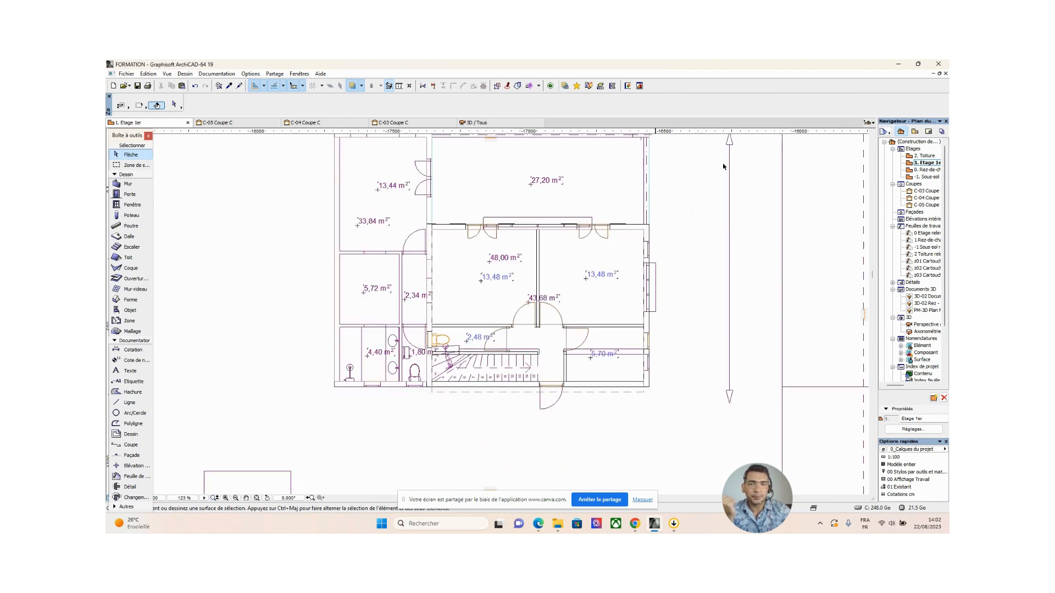
right_click(926, 165)
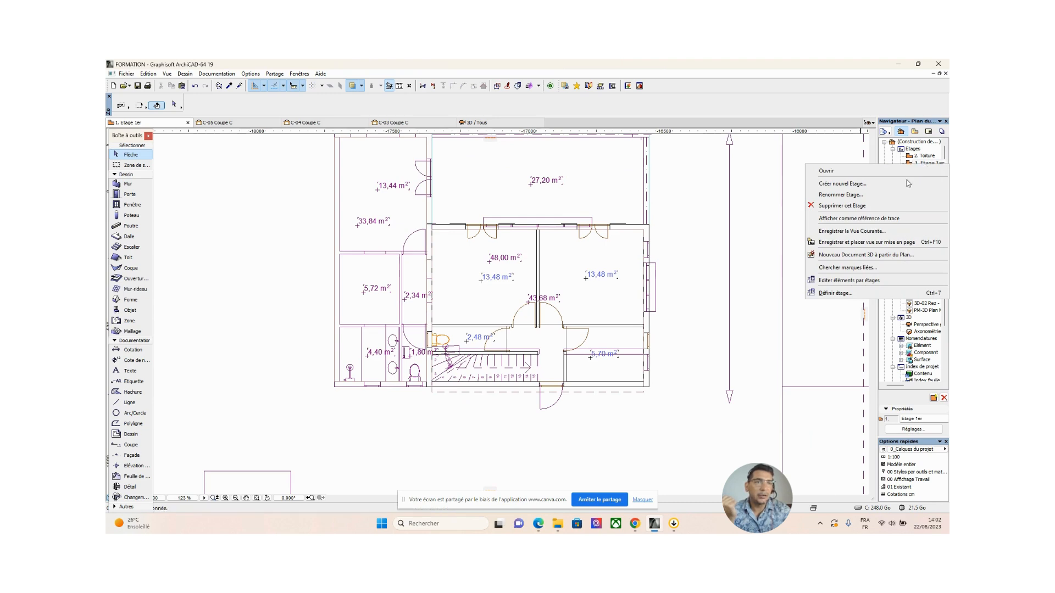
left_click(877, 221)
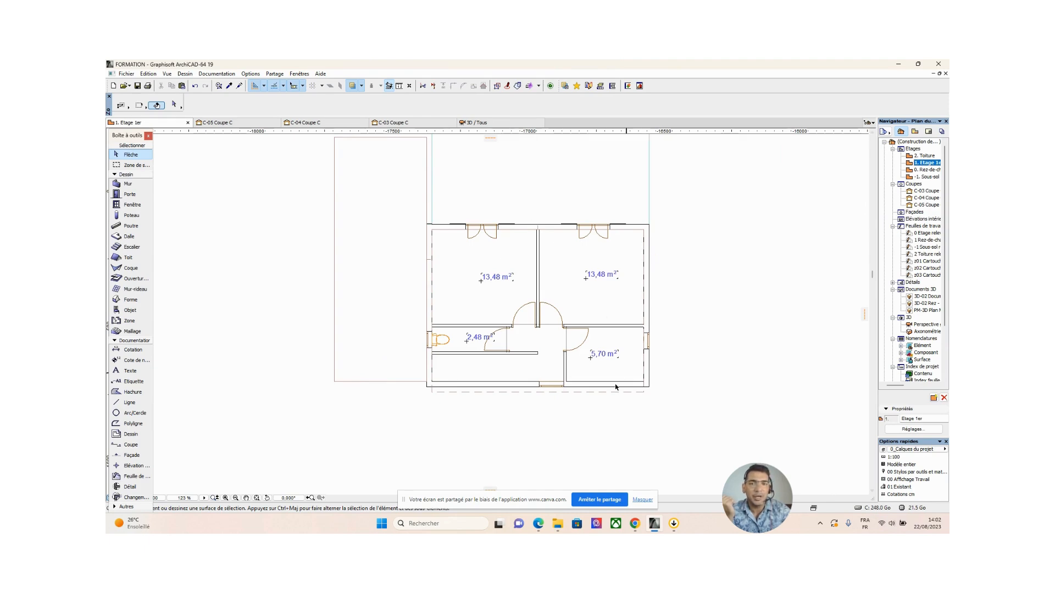
scroll(583, 385, "down", 2)
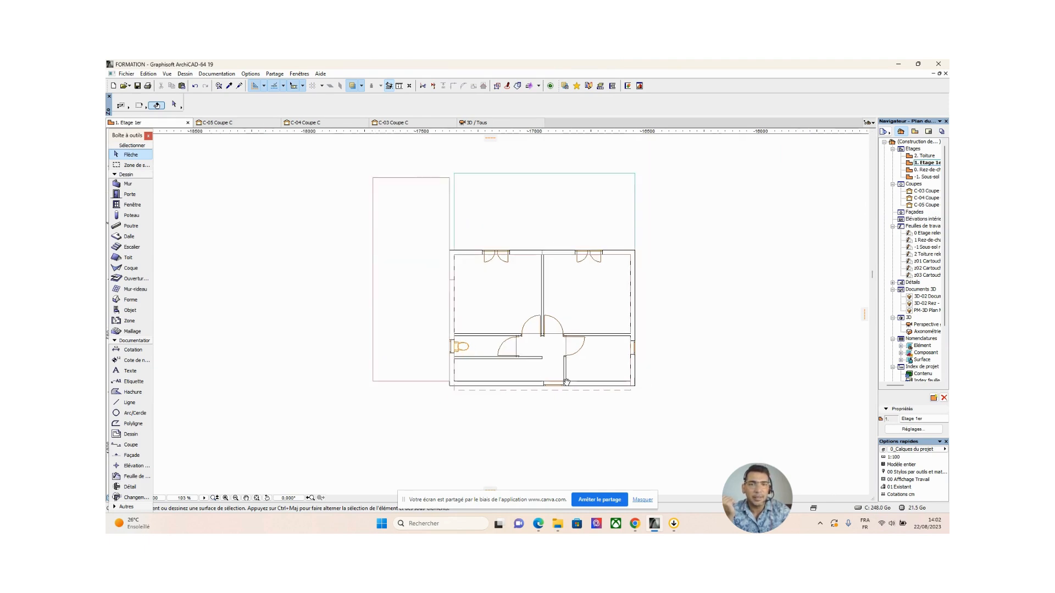
Paste the copied shower kit and two-basin counter on the first floor and place them outside the house, beyond its right exterior wall
right_click(645, 320)
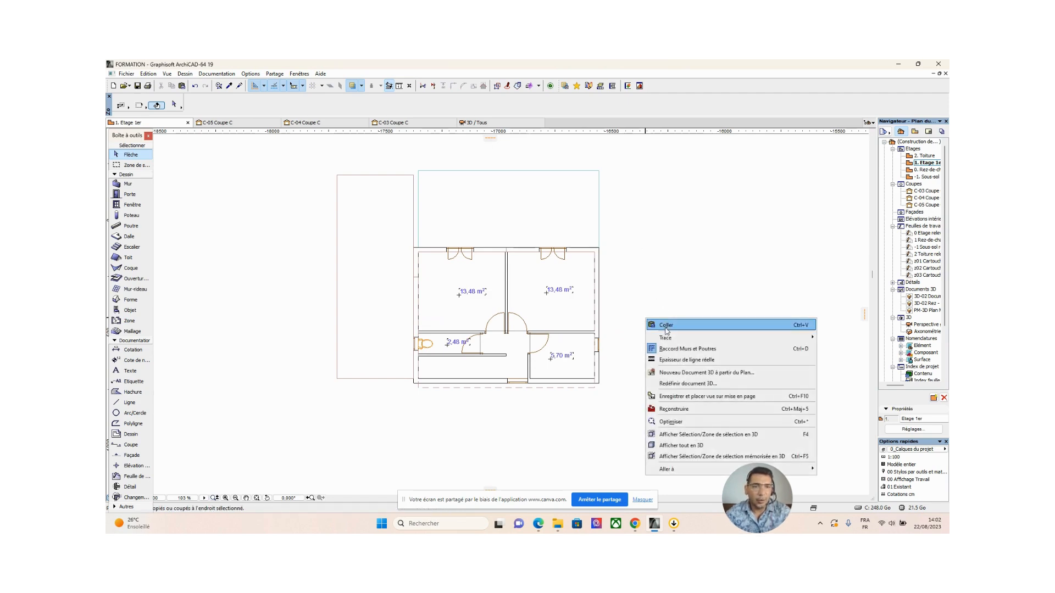
mouse_move(661, 338)
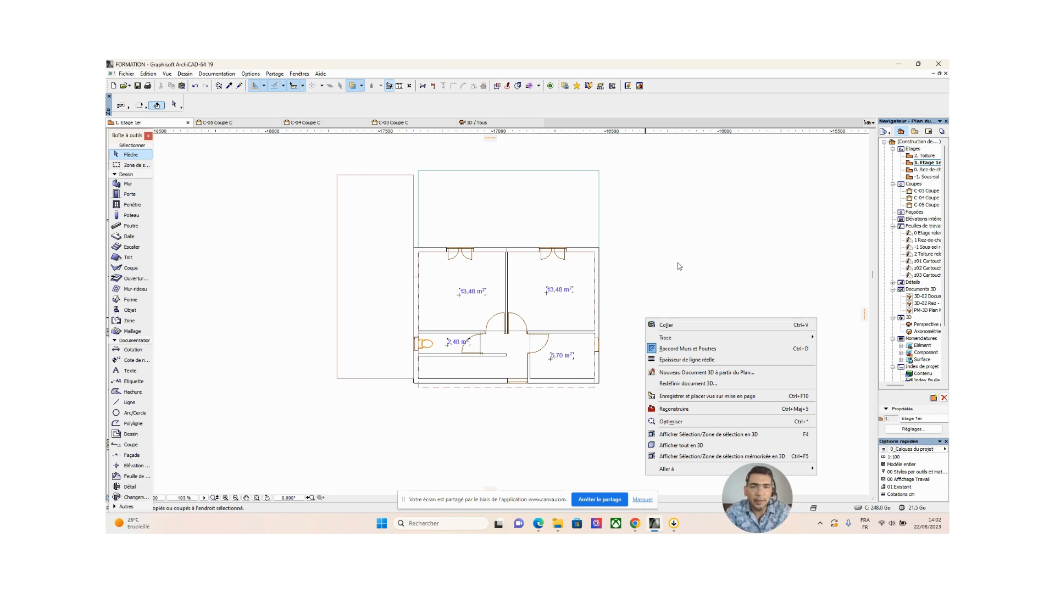
left_click(668, 327)
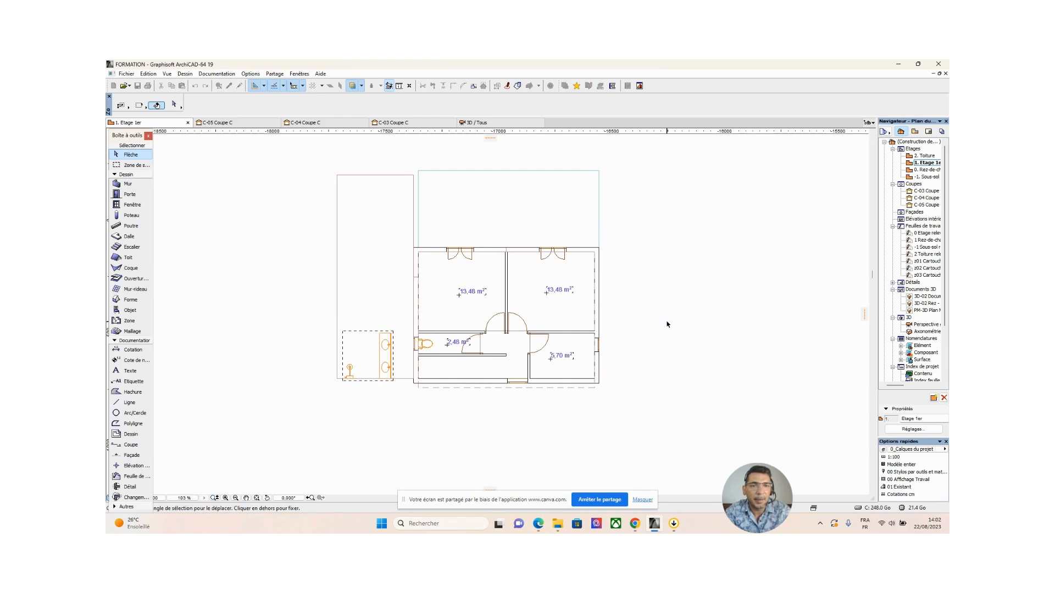
middle_click_drag(418, 402, 460, 365)
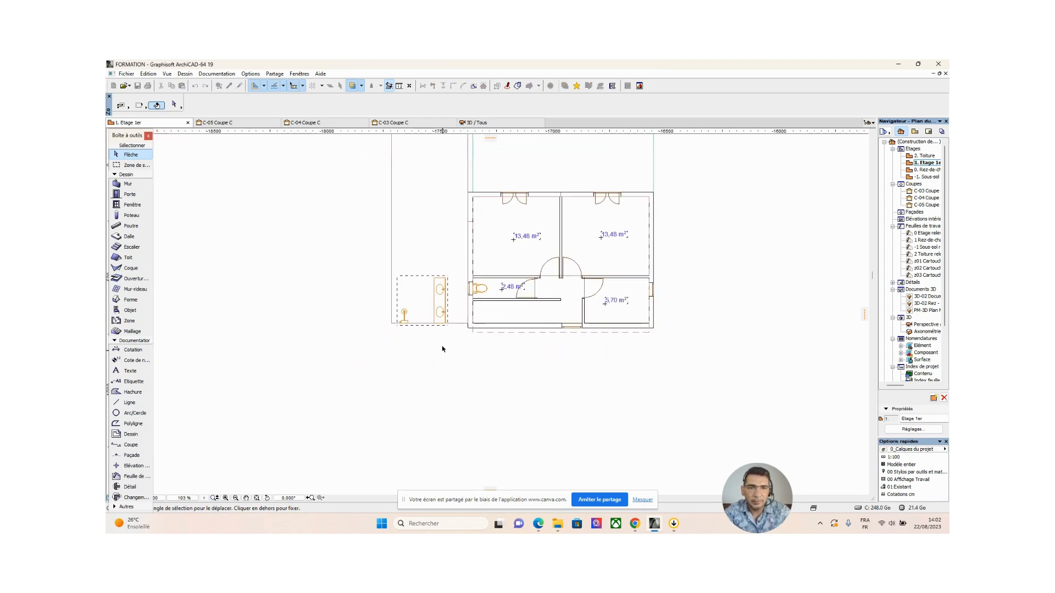
left_click(434, 323)
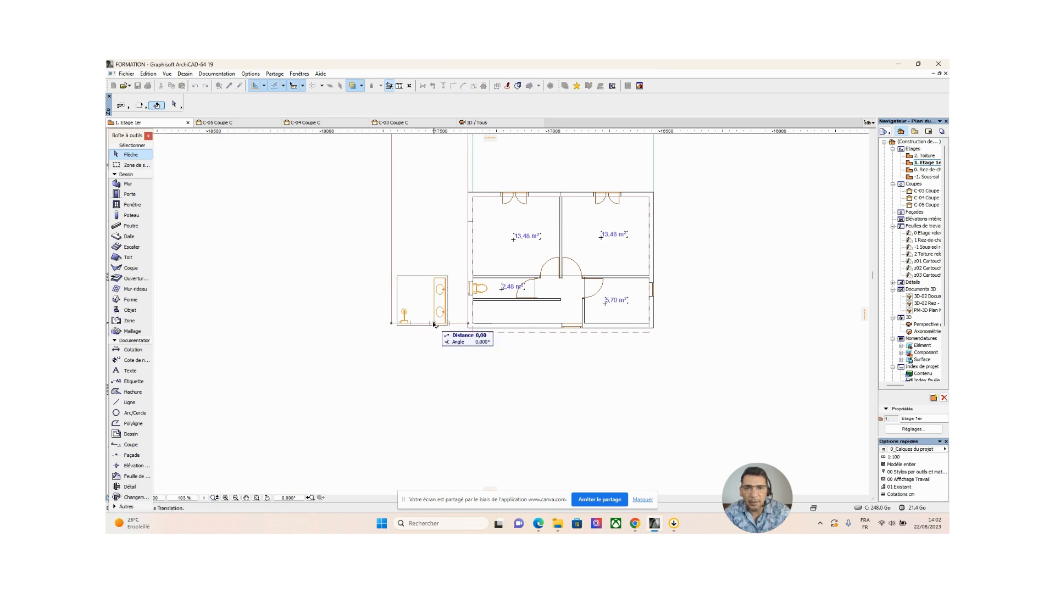
left_click(724, 284)
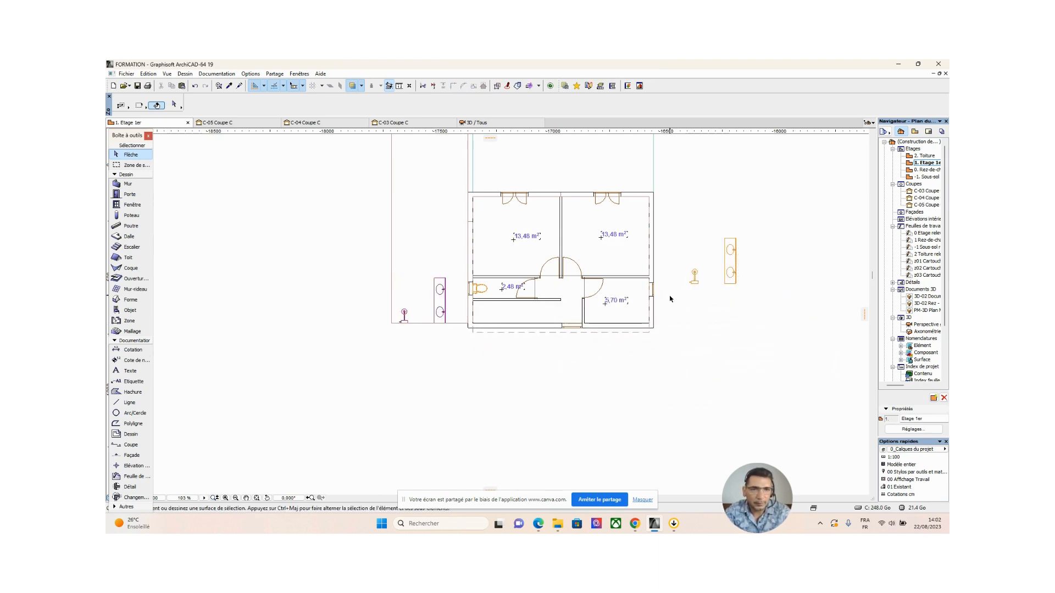
Move the shower kit into the 5,70 m² room, against the lower exterior wall near the right corner, and deselect it
scroll(686, 280, "up", 3)
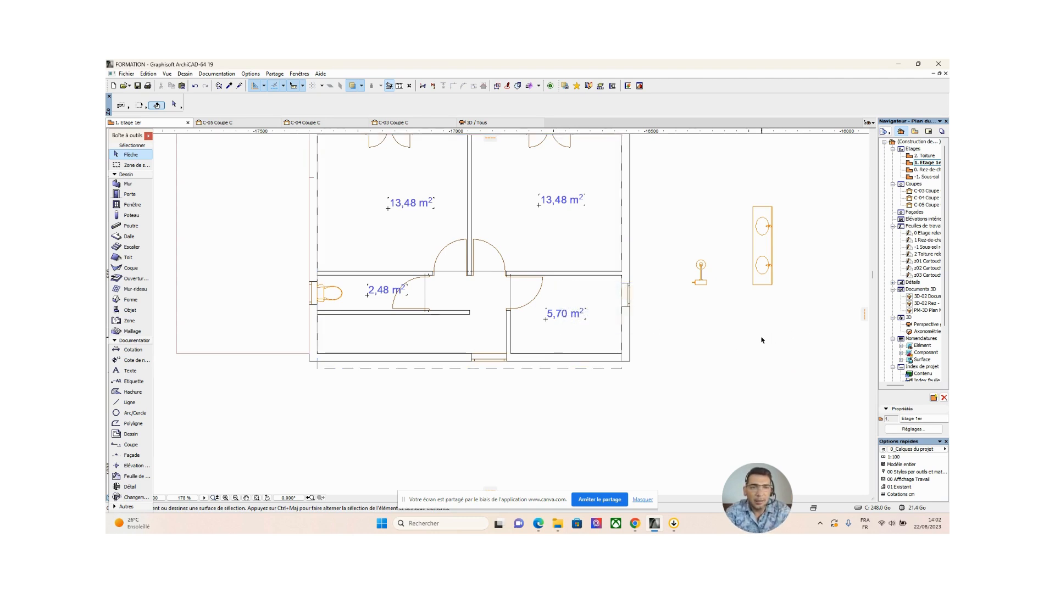
left_click_drag(702, 290, 608, 355)
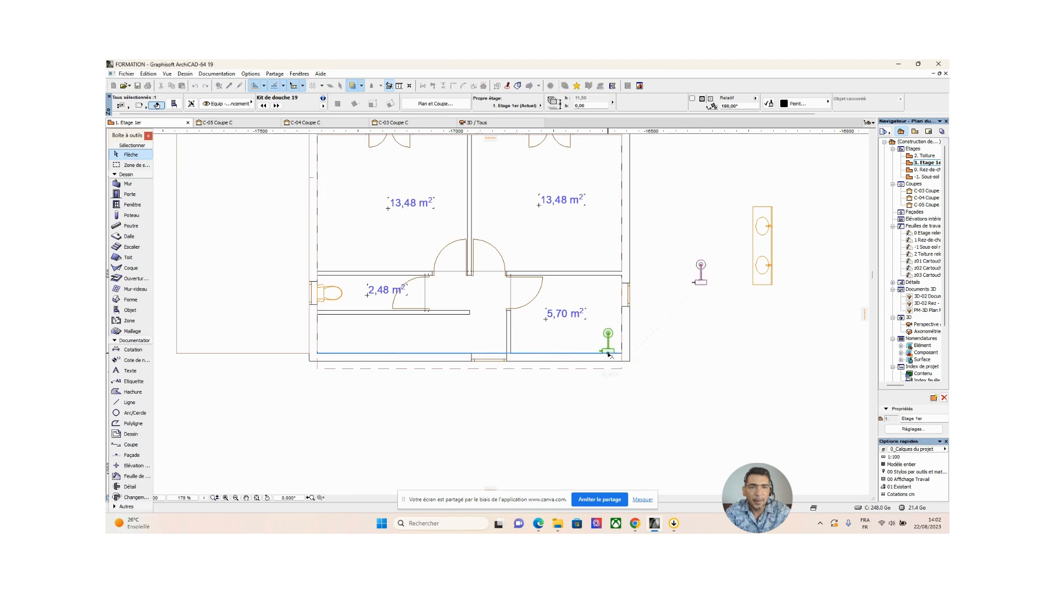
left_click(696, 367)
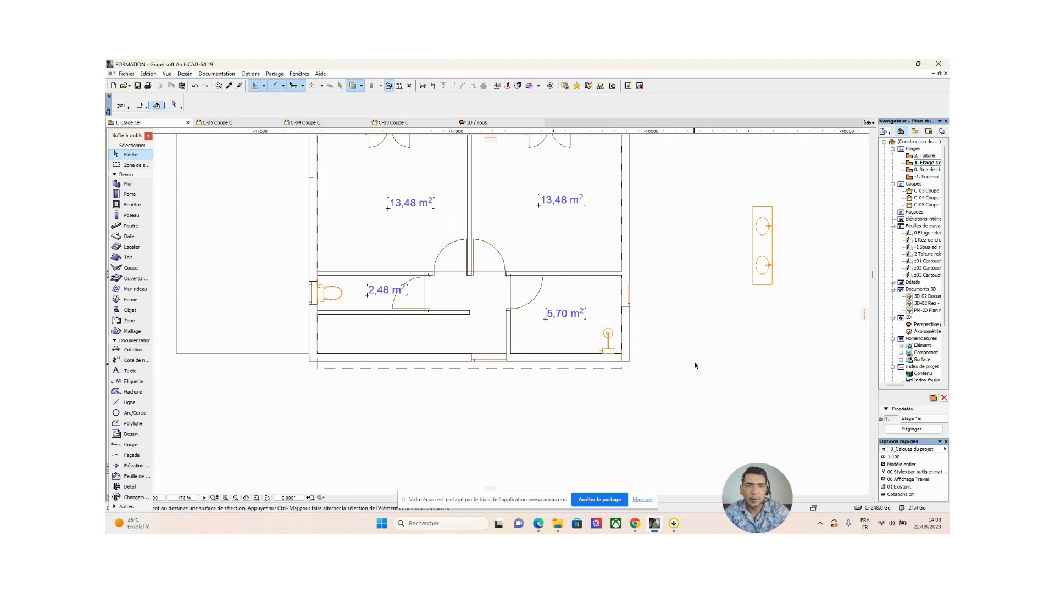
left_click(752, 285)
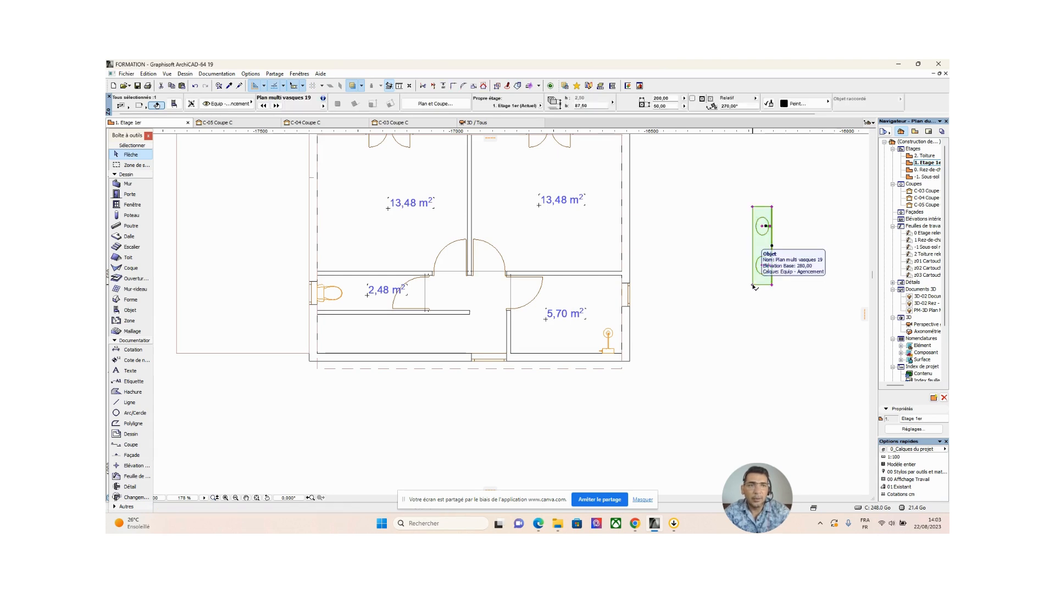
left_click(695, 321)
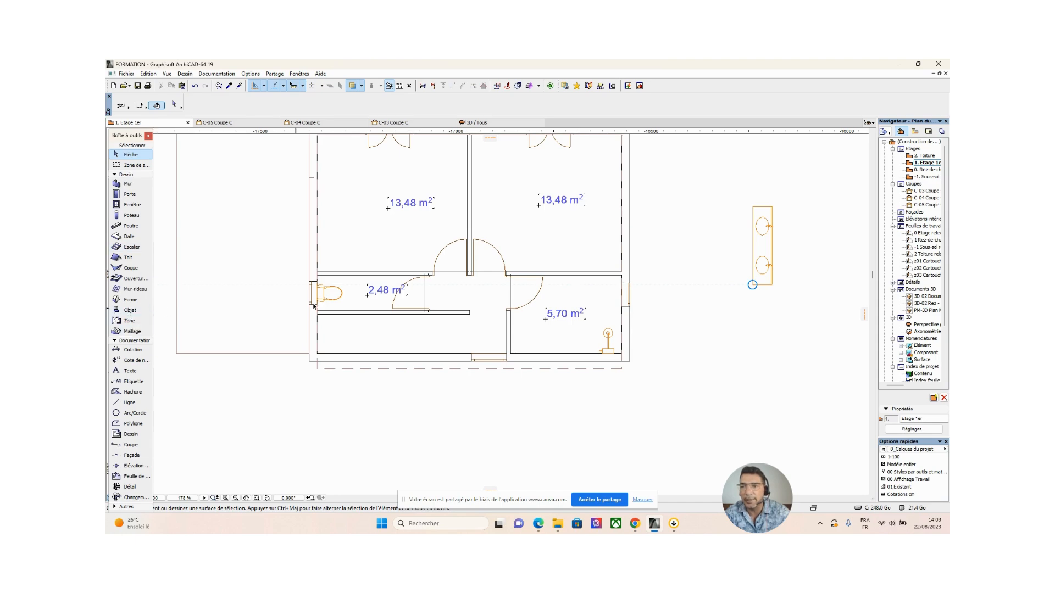
Open the default object settings and choose the Cabine de douche 19 from the bathtub and shower objects
double_click(125, 311)
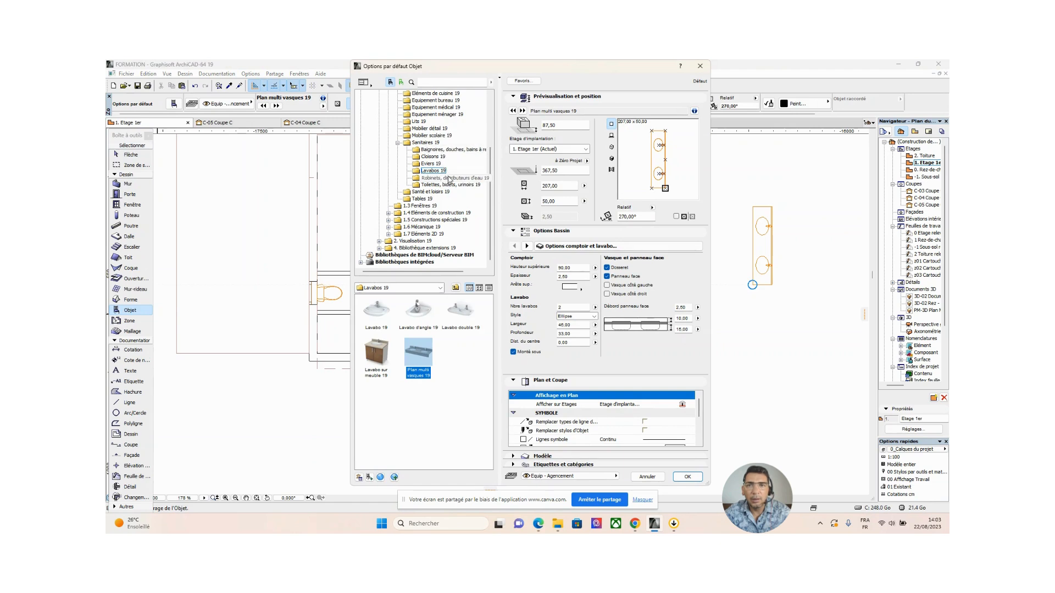
left_click(448, 178)
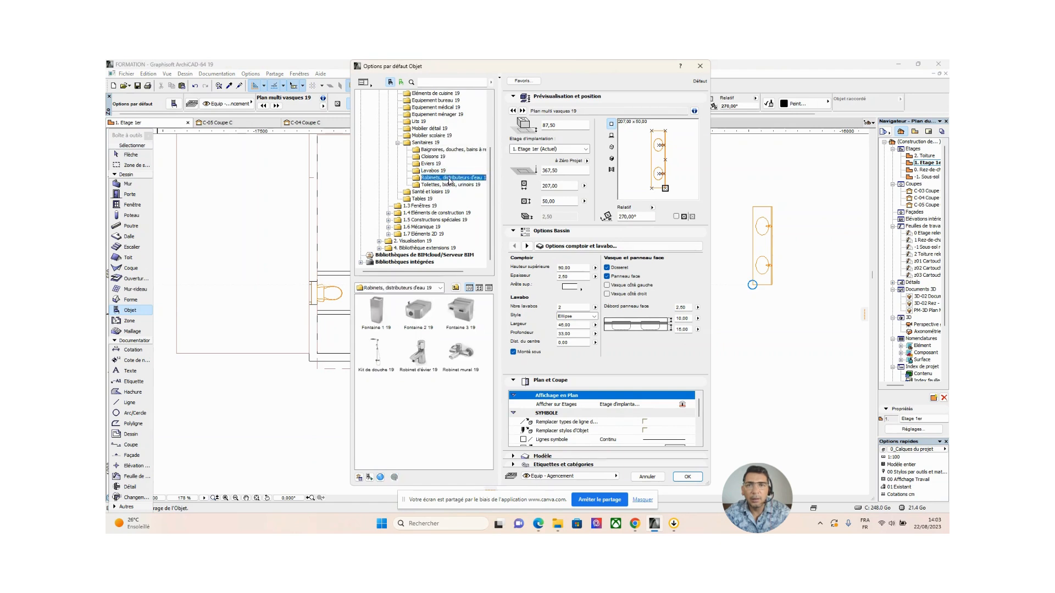
left_click(444, 152)
left_click(419, 354)
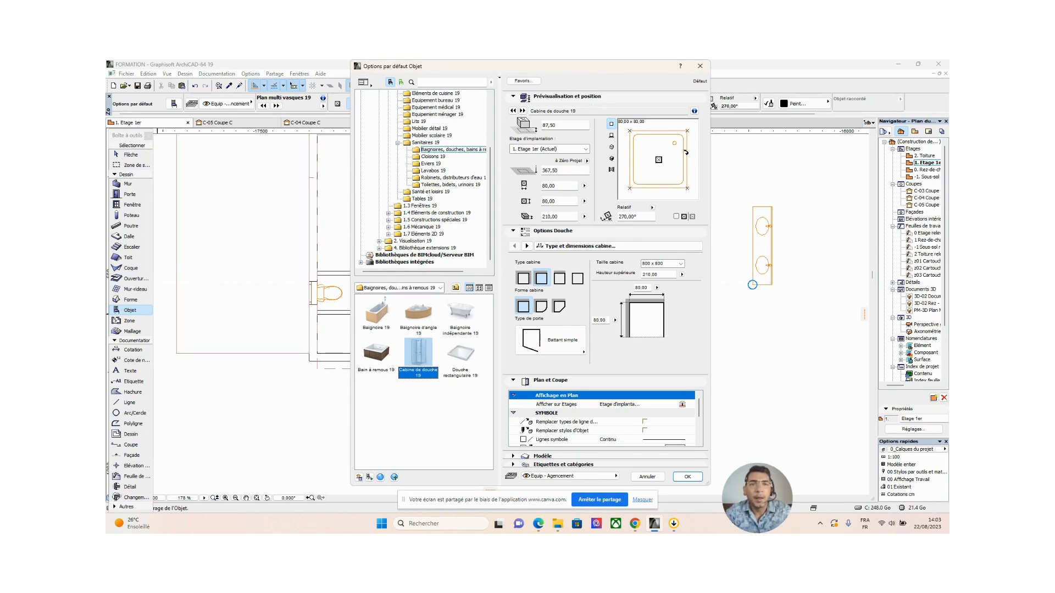
Set the rotation angle of the shower cabin to 180°
double_click(641, 217)
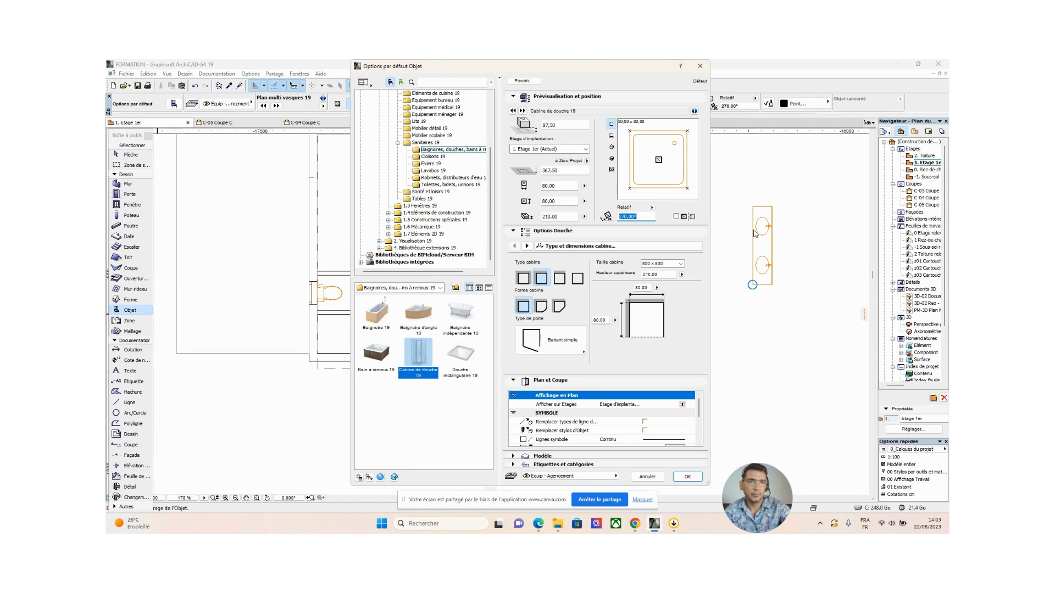
type("0")
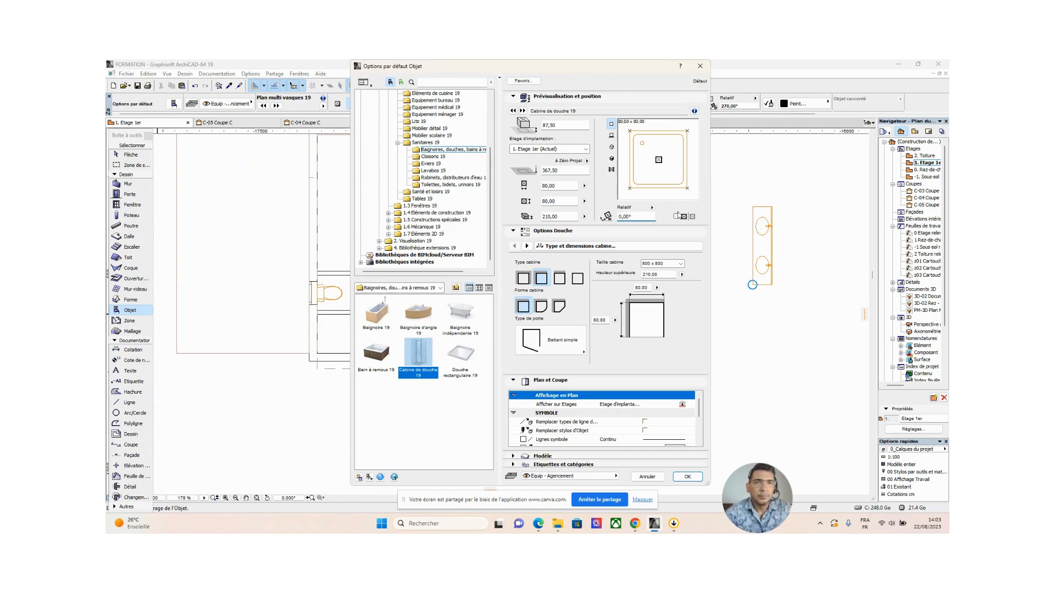
double_click(625, 217)
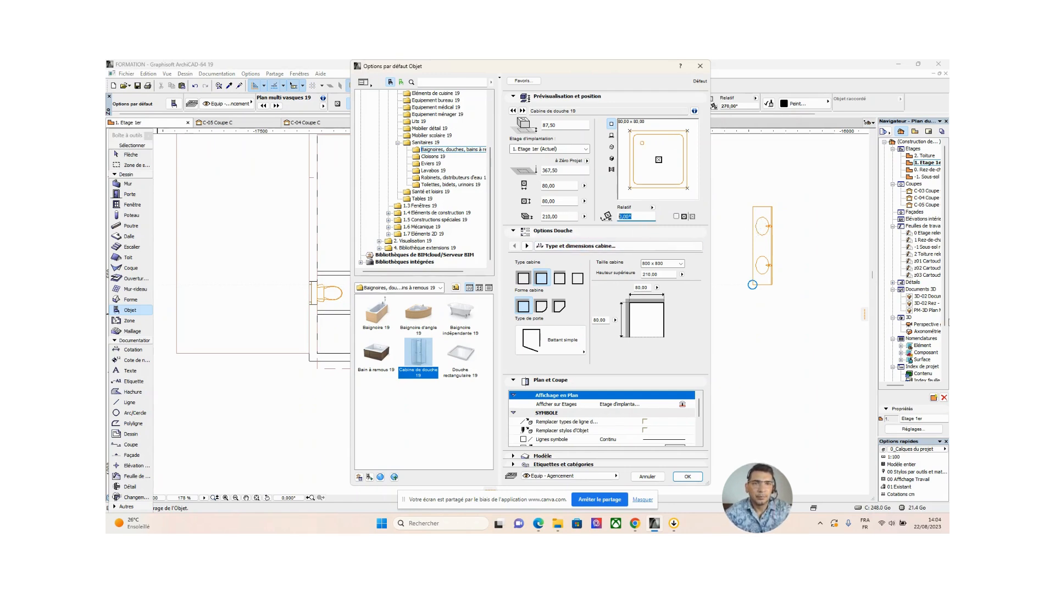
type("18")
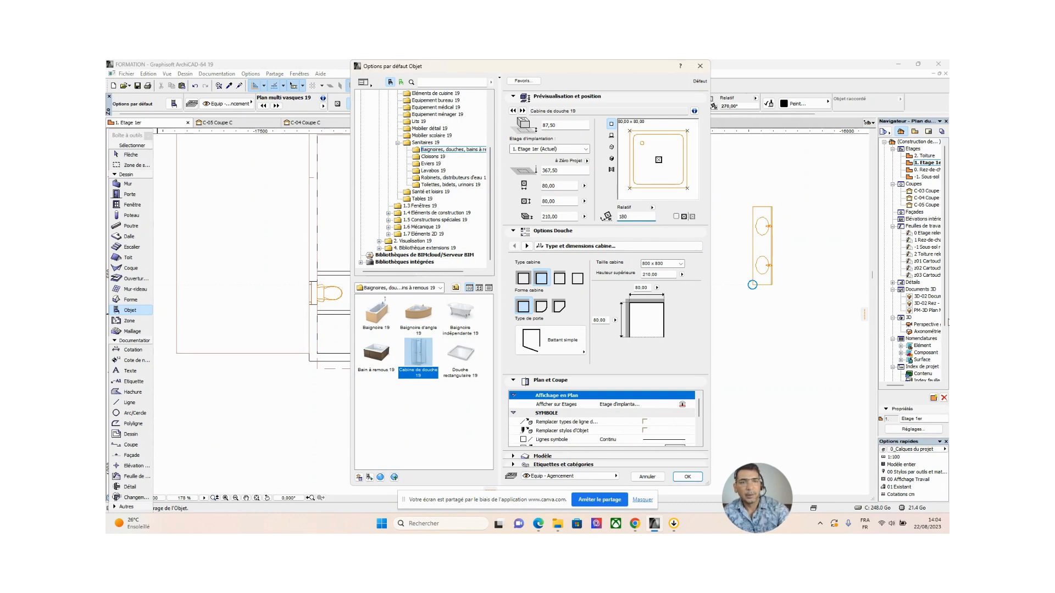
type("0")
key("Return")
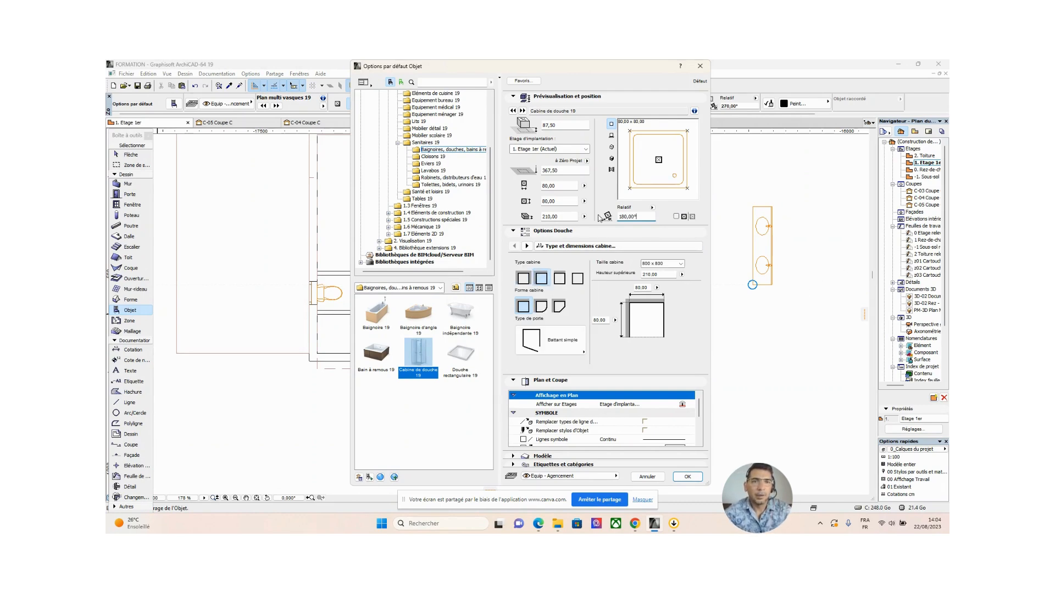
Anchor the shower cabin by its lower-right corner and place it in the lower-right corner of the 5,70 m² room, around the shower kit
left_click(687, 188)
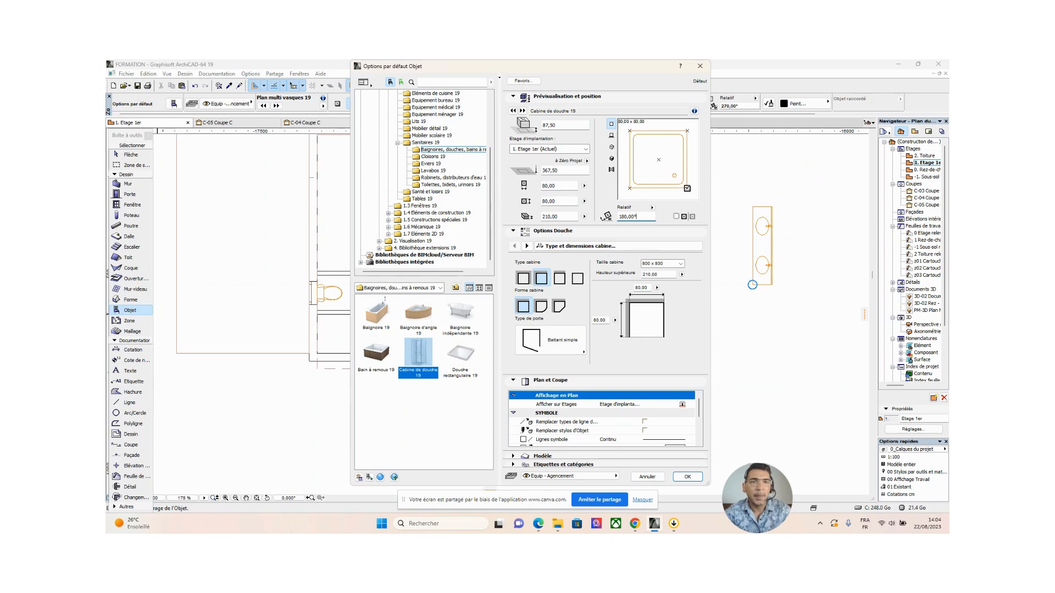
left_click(688, 477)
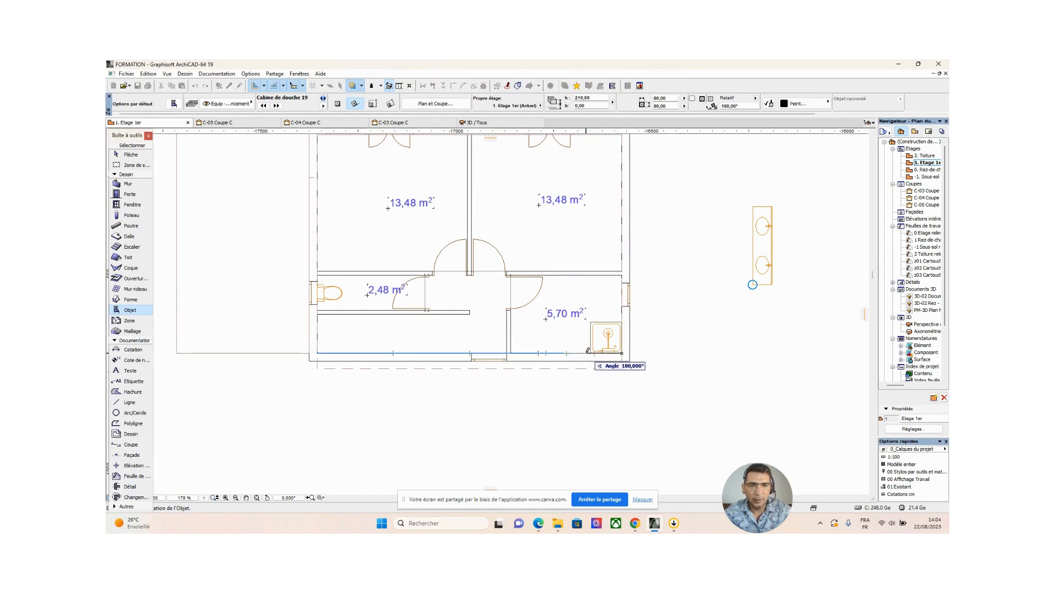
left_click(587, 351)
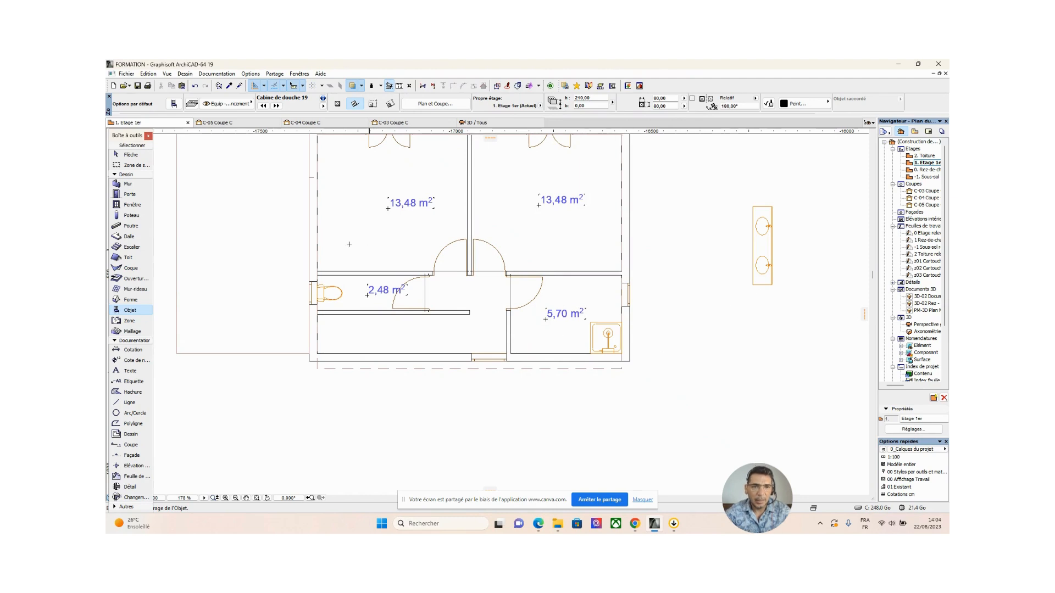
left_click(131, 154)
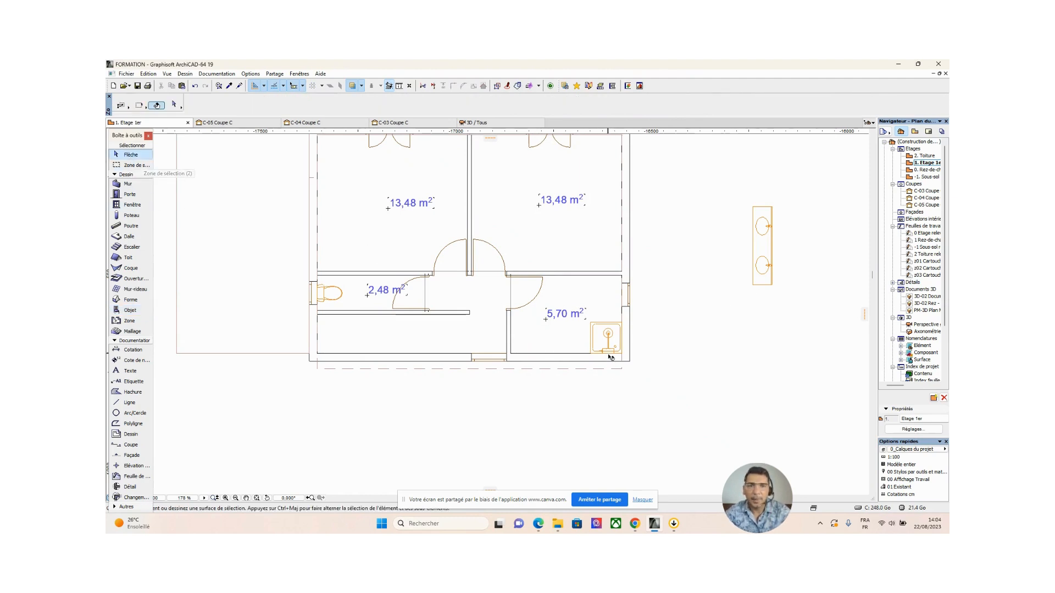
Shift the shower kit slightly inside the shower cabin along the lower wall and deselect it
left_click(610, 357)
left_click(609, 356)
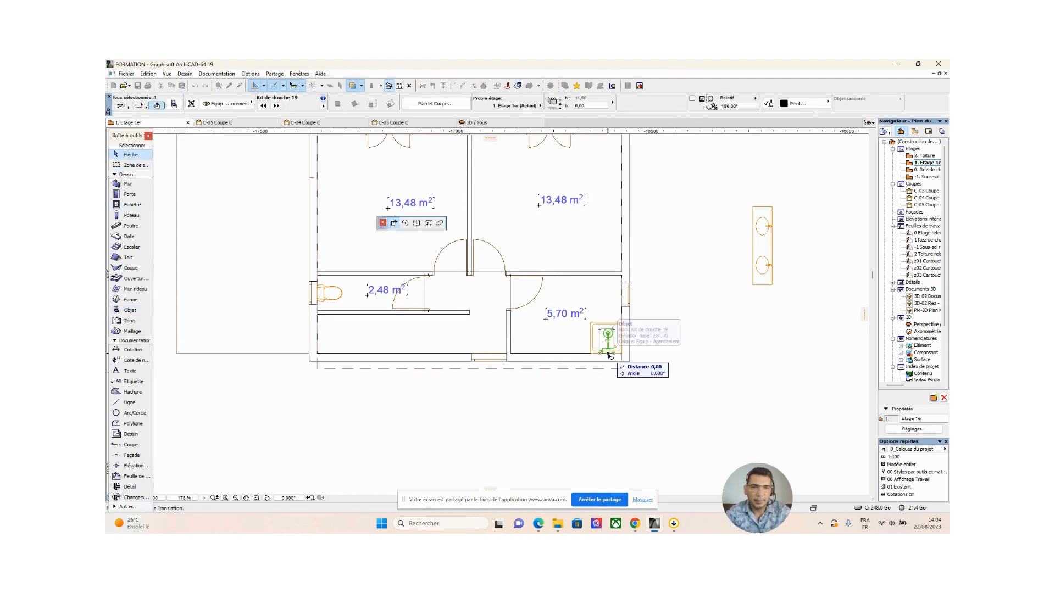
scroll(609, 356, "up", 5)
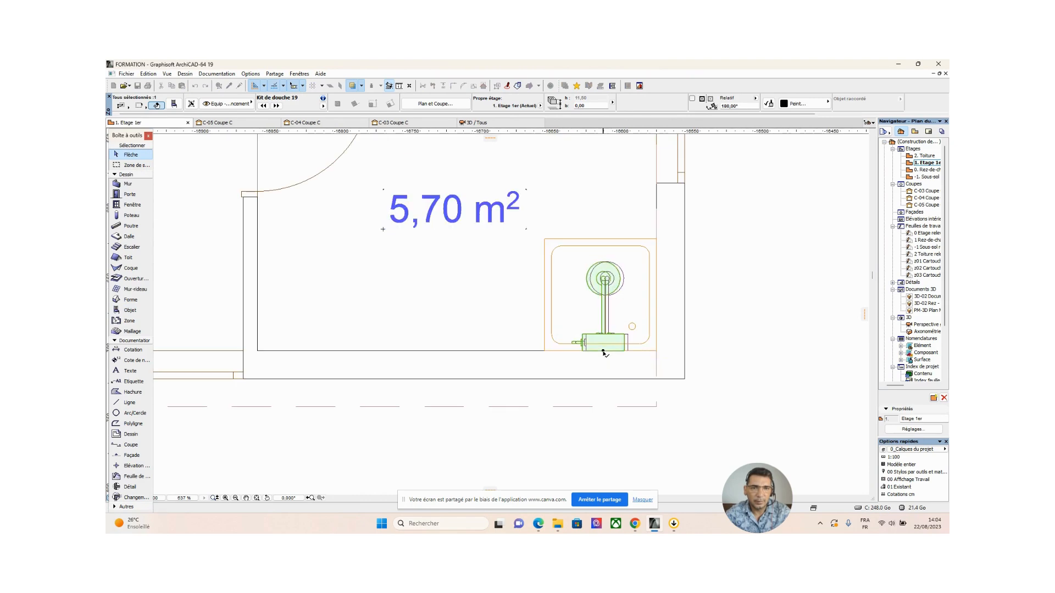
scroll(604, 354, "down", 5)
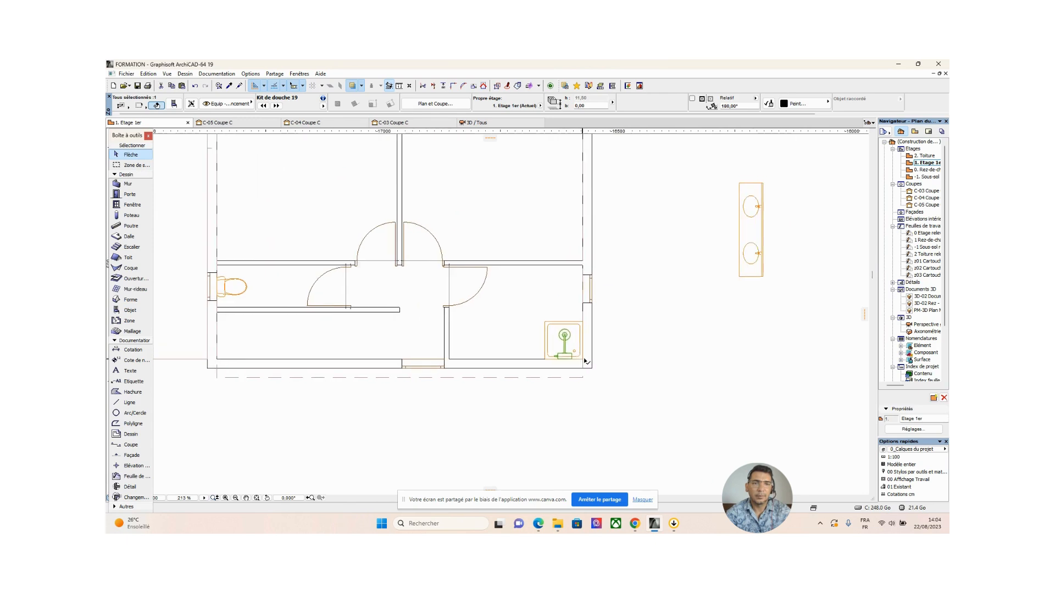
left_click(658, 340)
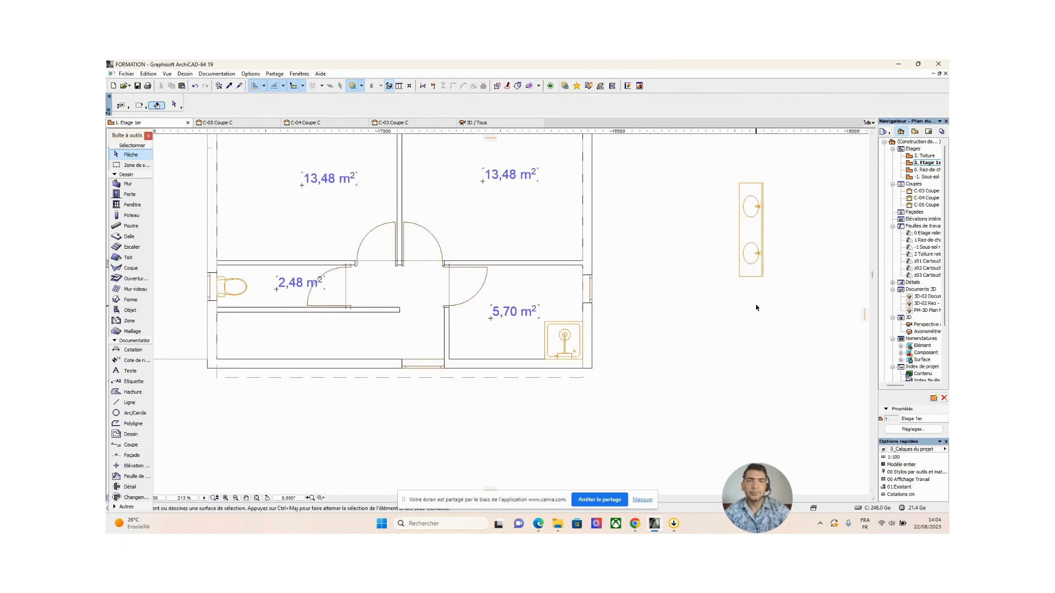
Replace the two-basin counter outside the house with a Lavabo sur meuble 19 in its object settings
left_click(740, 278)
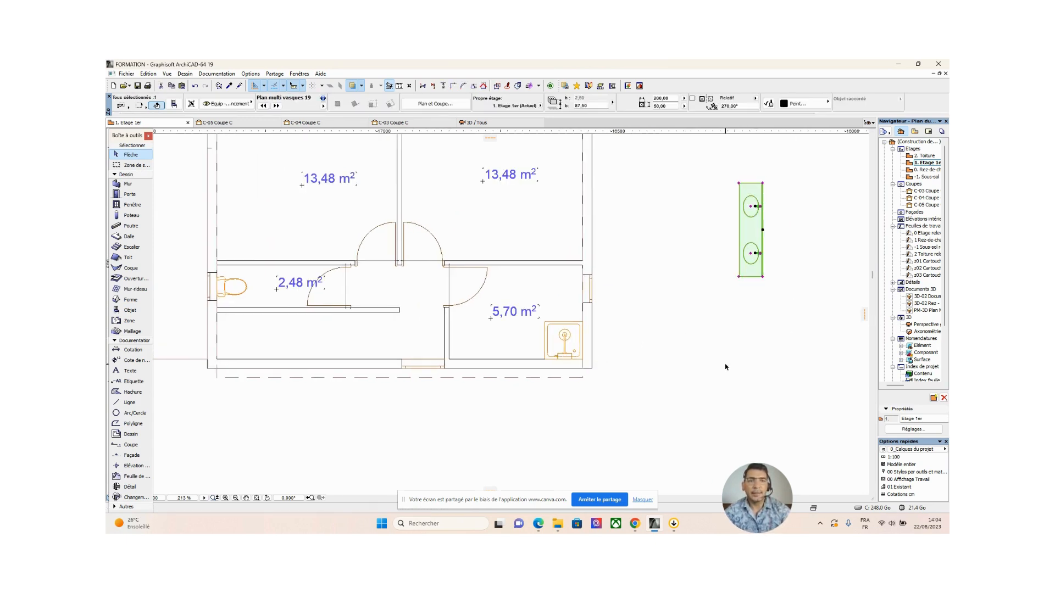
left_click(174, 104)
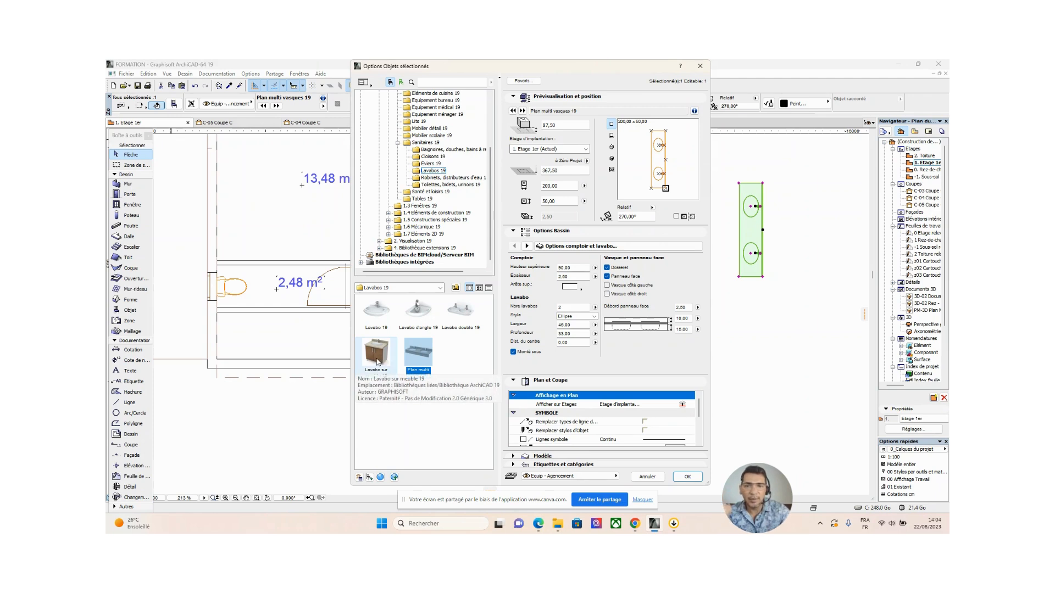
double_click(566, 308)
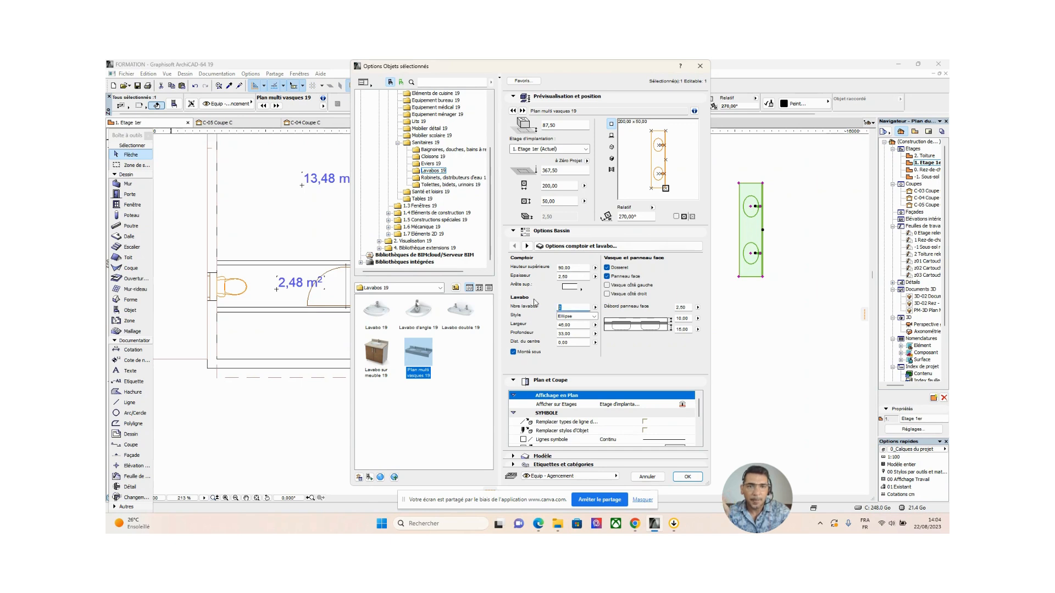
left_click(382, 360)
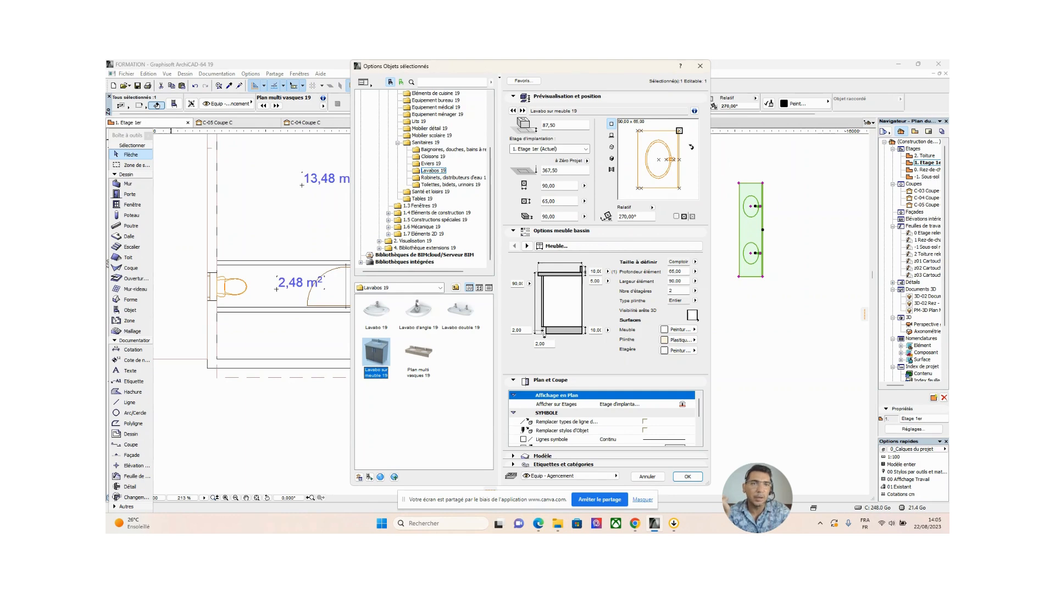
Anchor the cabinet washbasin at the middle of its back edge, rotate it to 180°, and apply the settings
left_click(679, 160)
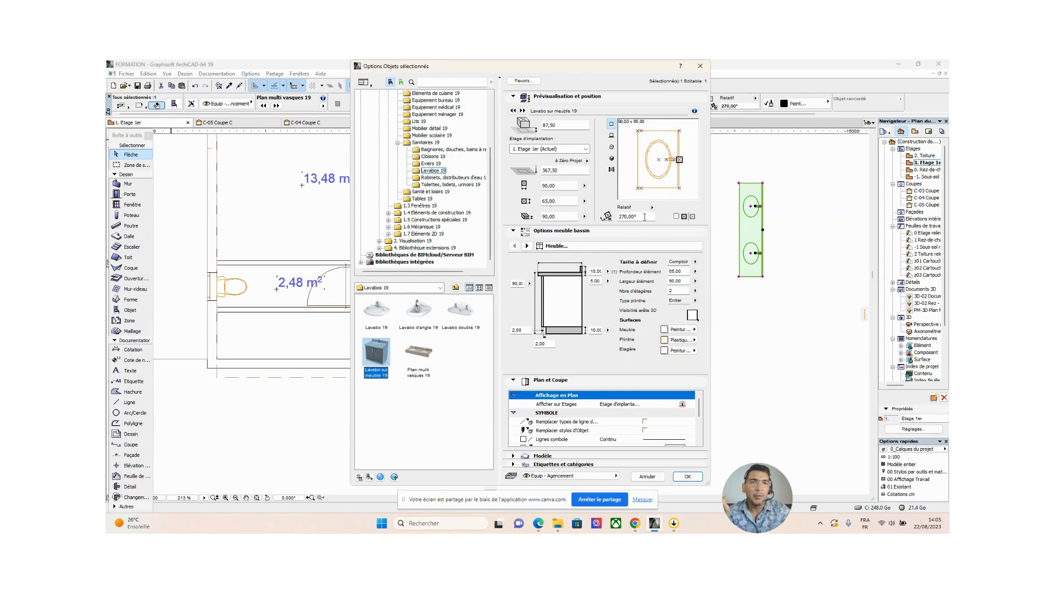
left_click(631, 216)
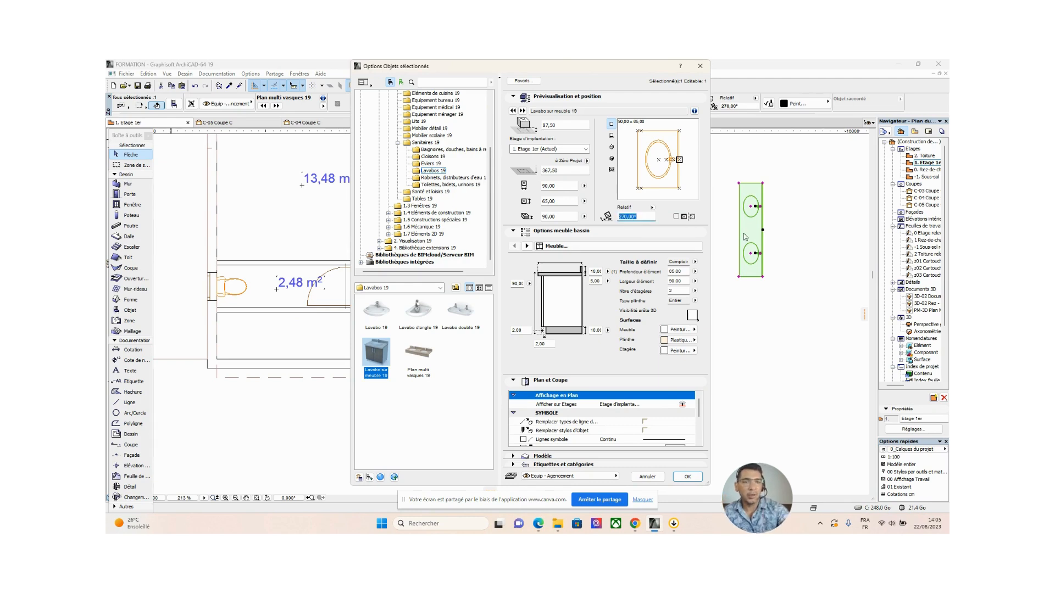
type("0")
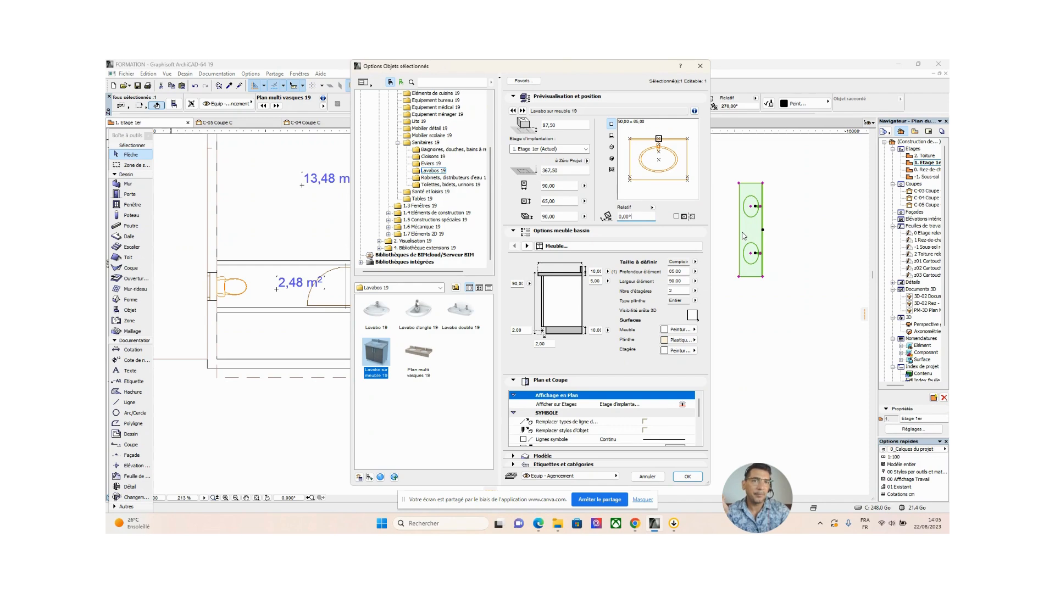
key("Return")
double_click(639, 217)
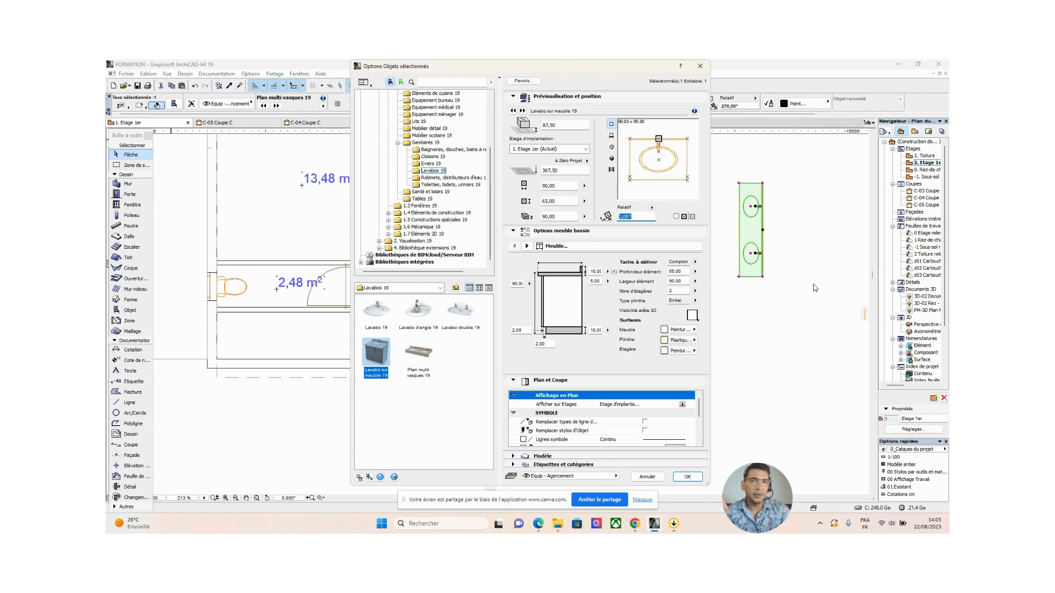
type("180")
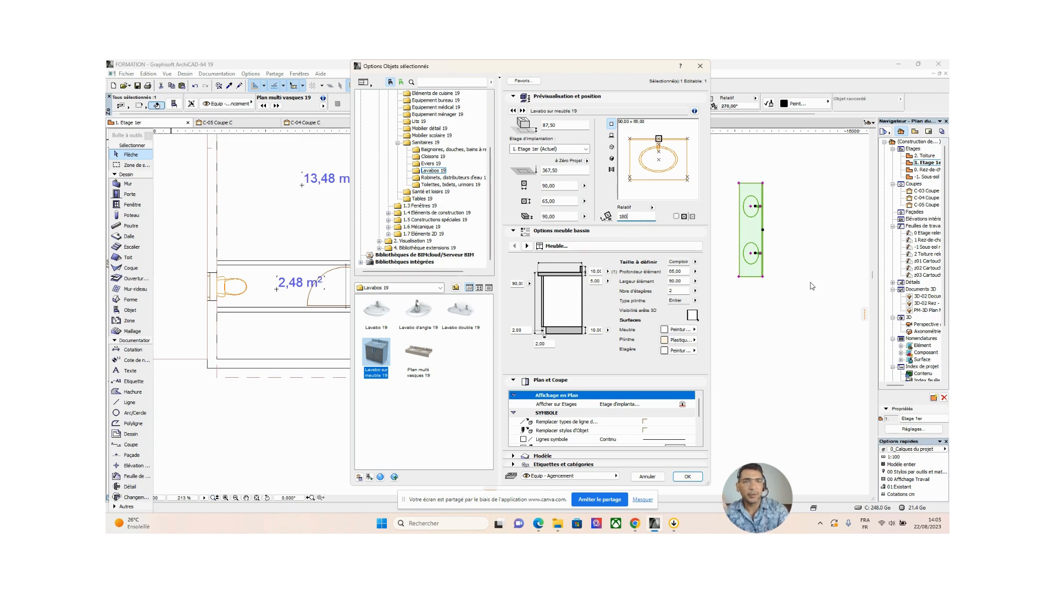
key("Return")
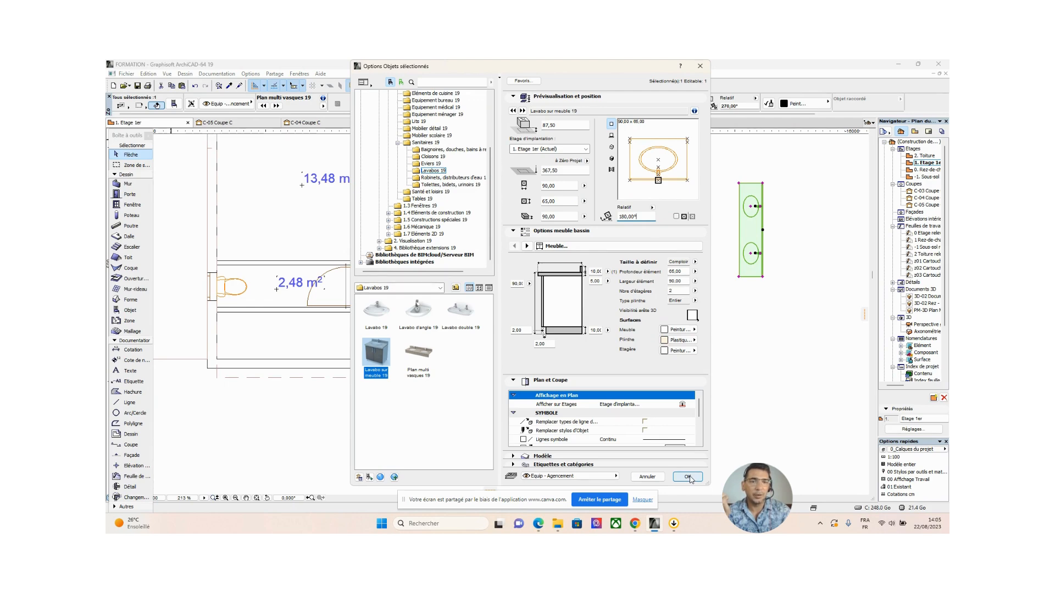
left_click(688, 478)
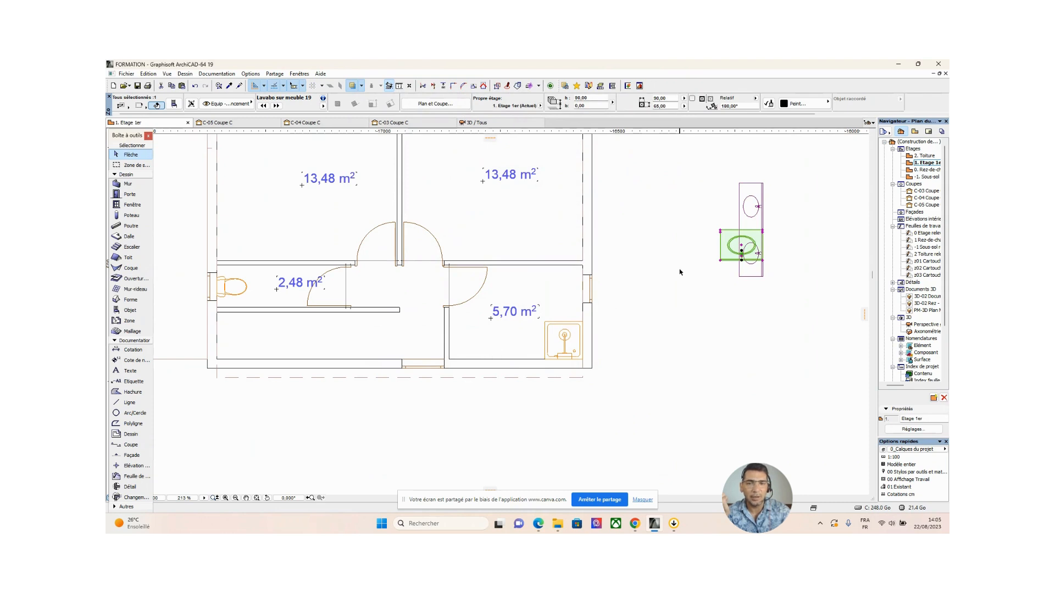
Move the cabinet washbasin into the 5,70 m² room, against the lower wall to the left of the shower cabin, and deselect it
left_click(741, 260)
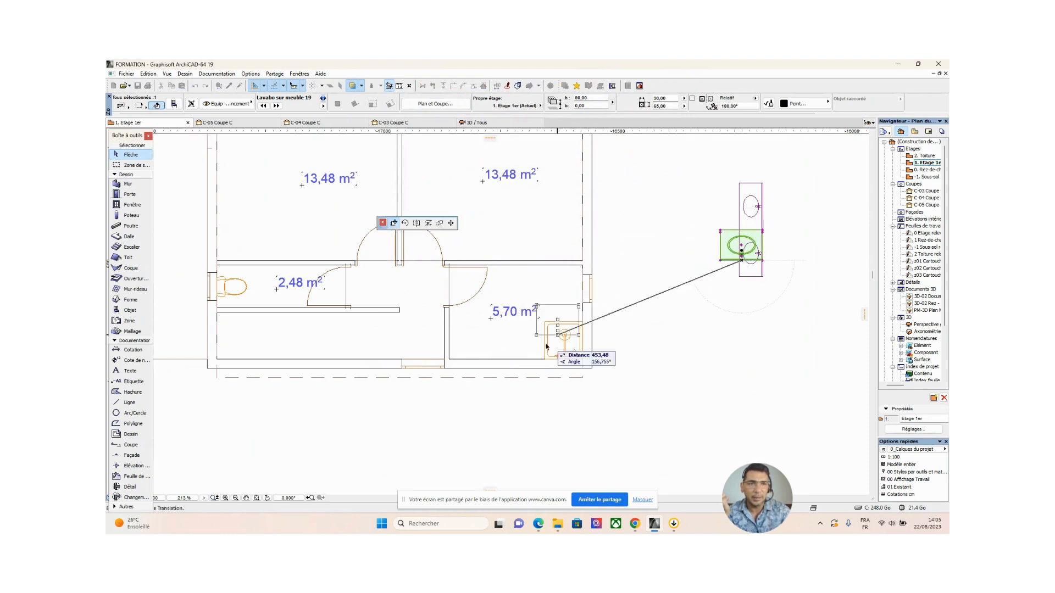
left_click(493, 360)
scroll(645, 367, "down", 2)
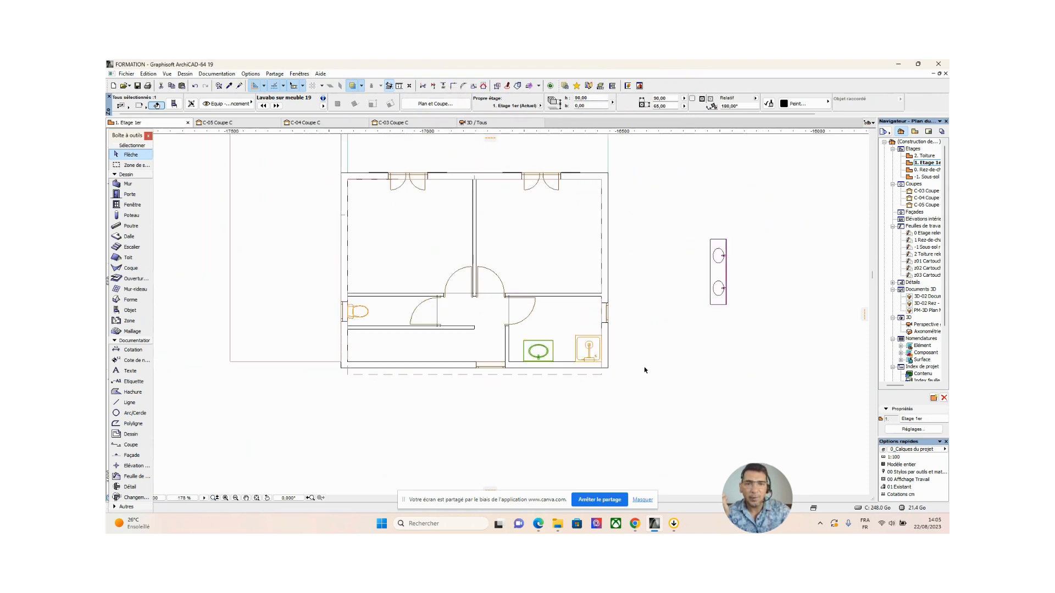
left_click(659, 358)
scroll(547, 330, "up", 3)
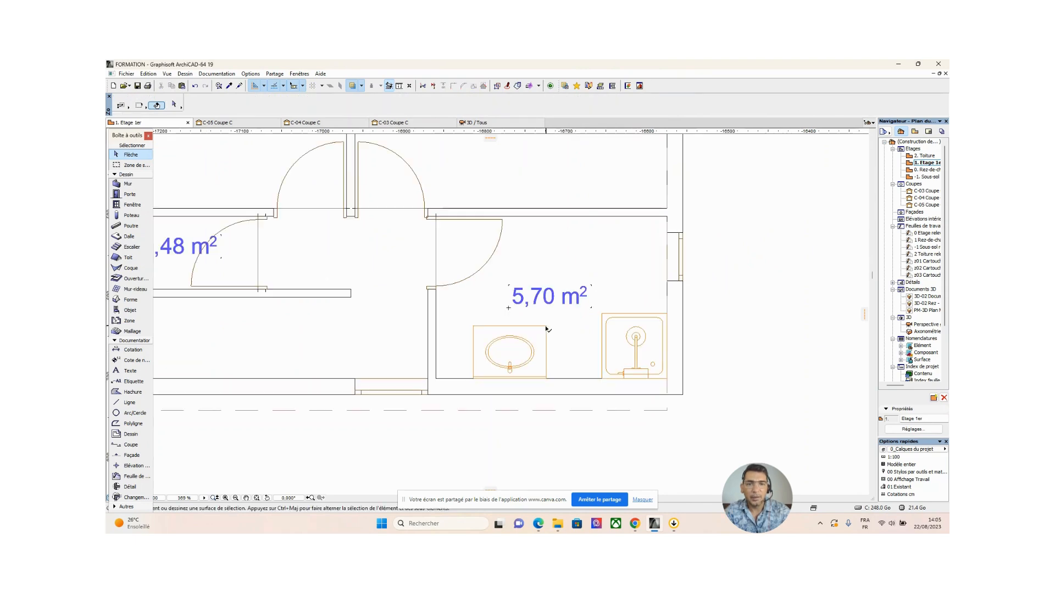
scroll(681, 354, "down", 2)
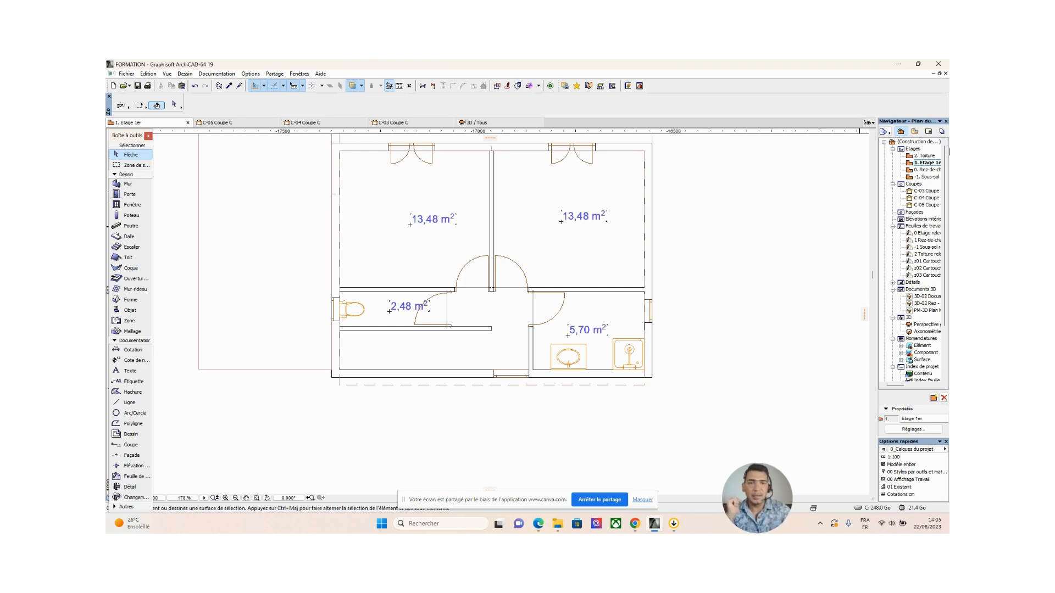
Open the Rez-de-chaussée plan and set this storey as the trace reference in place of the first floor
double_click(927, 170)
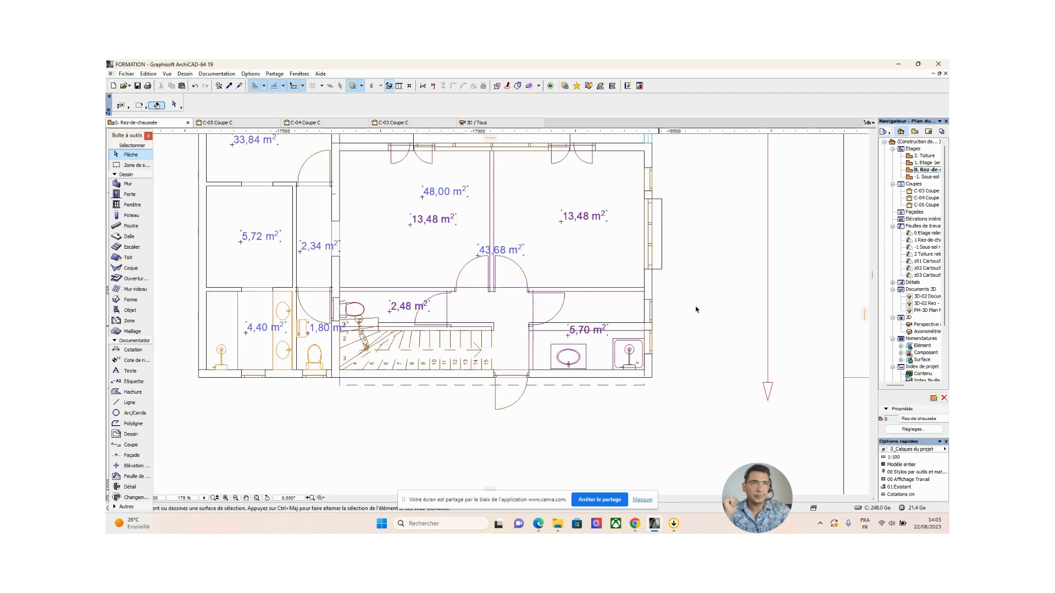
right_click(927, 170)
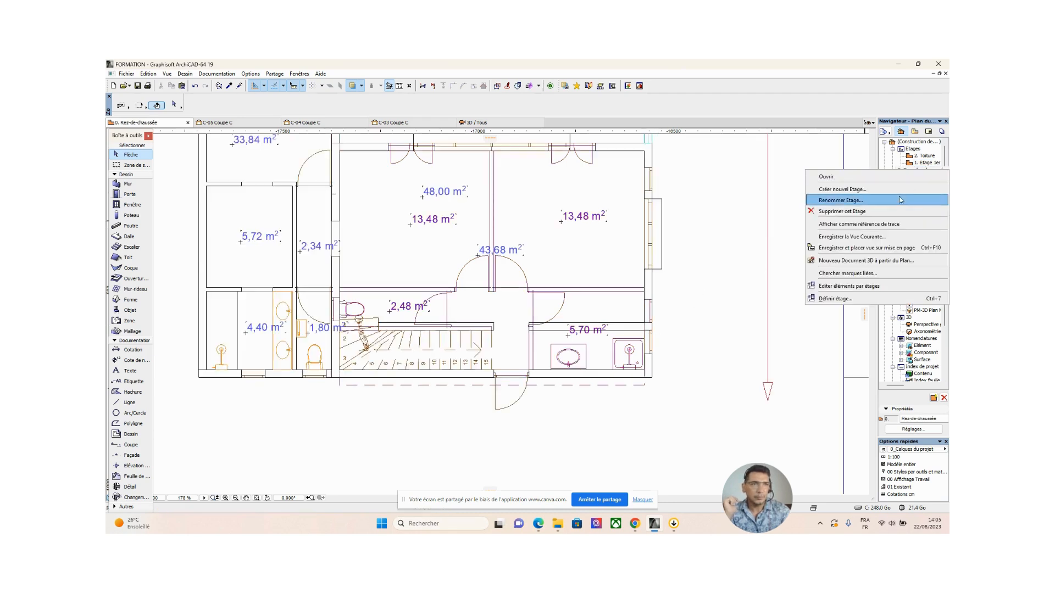
left_click(880, 224)
scroll(661, 335, "down", 3)
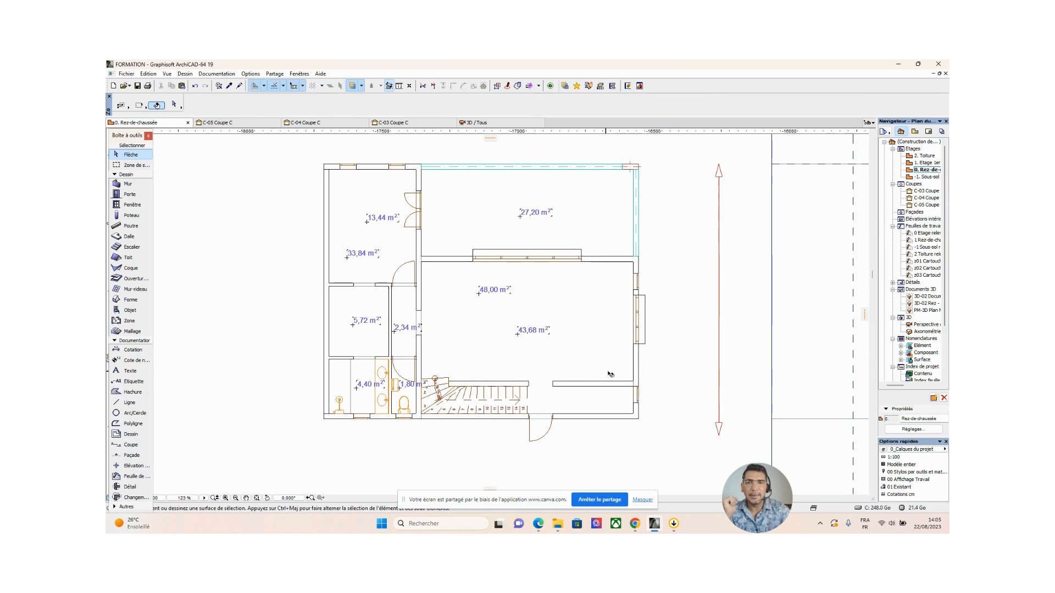
mouse_move(610, 374)
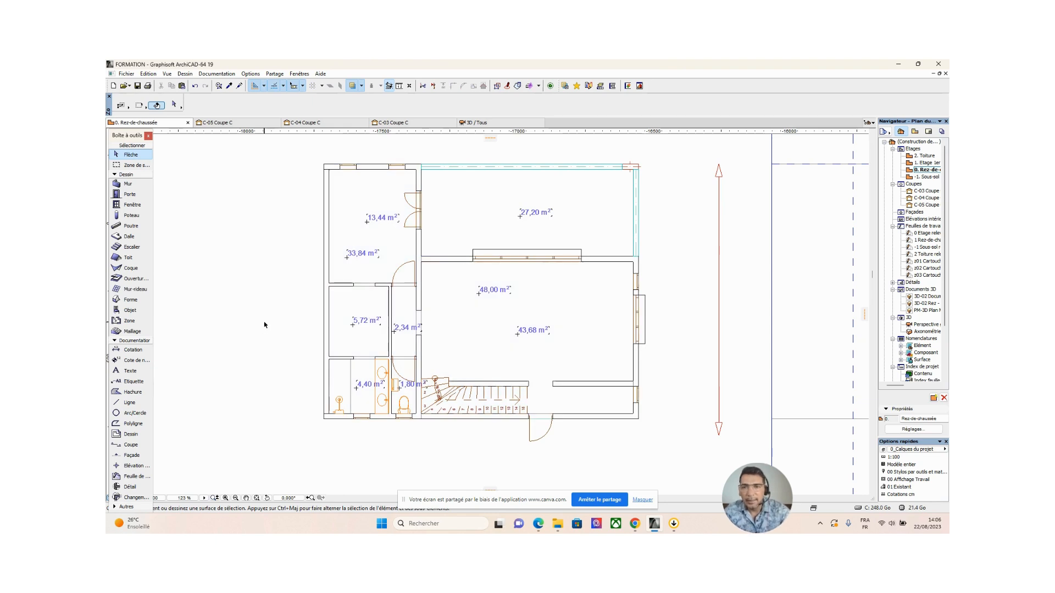
Set the default fill (Hachure) to the 100 % pattern with pen 80 (Eaux usées) as its foreground colour
middle_click_drag(264, 325, 250, 352)
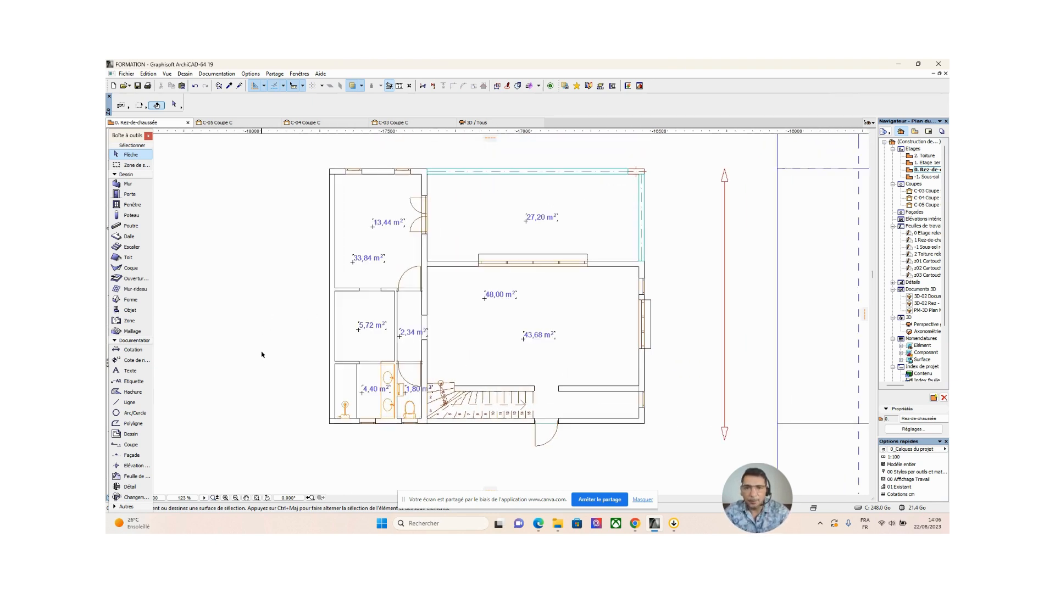
left_click(133, 391)
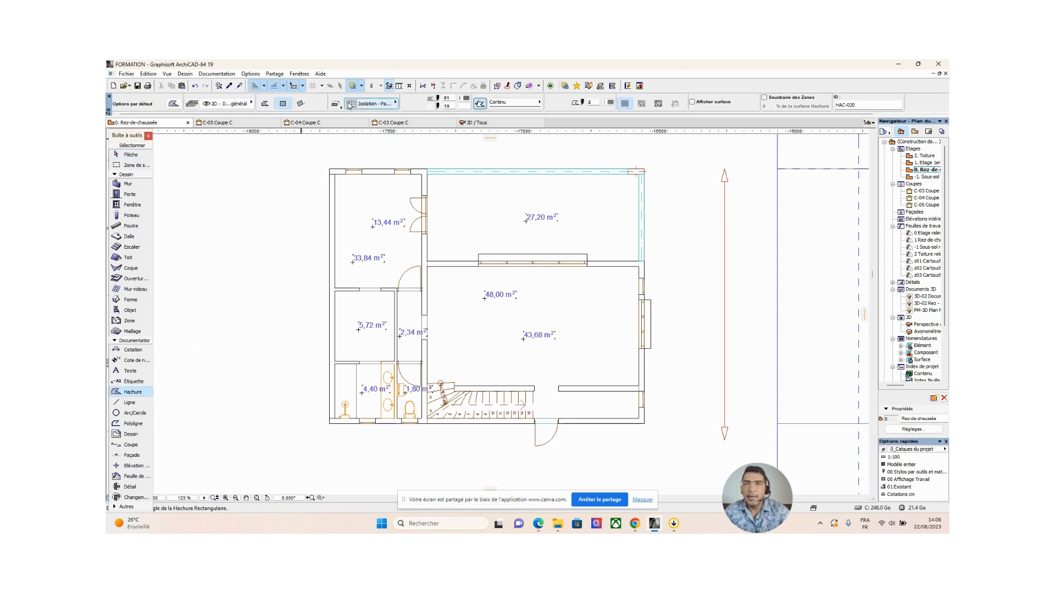
left_click(393, 103)
left_click(420, 135)
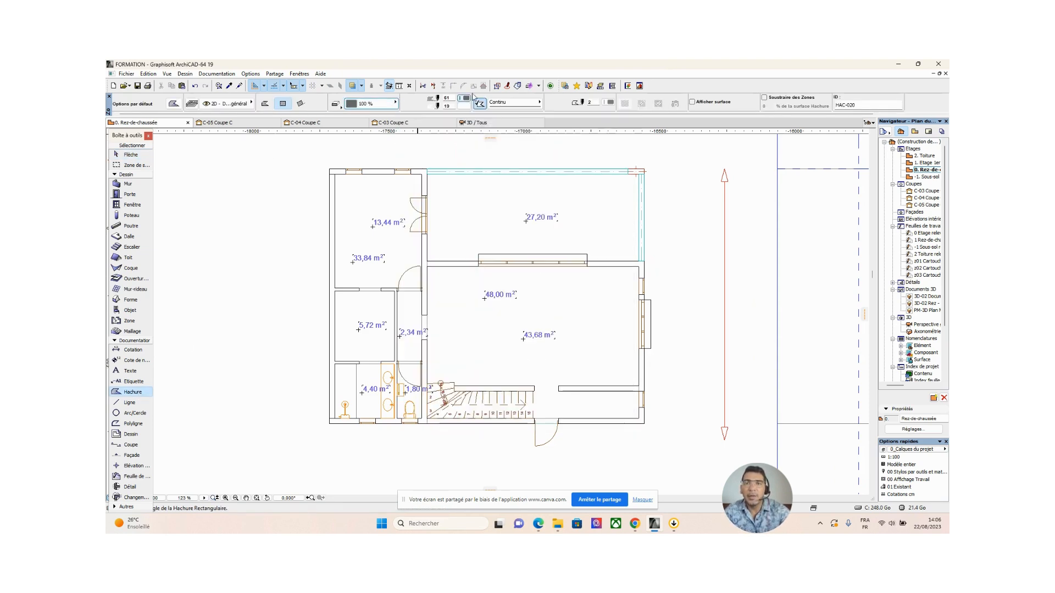
left_click(465, 99)
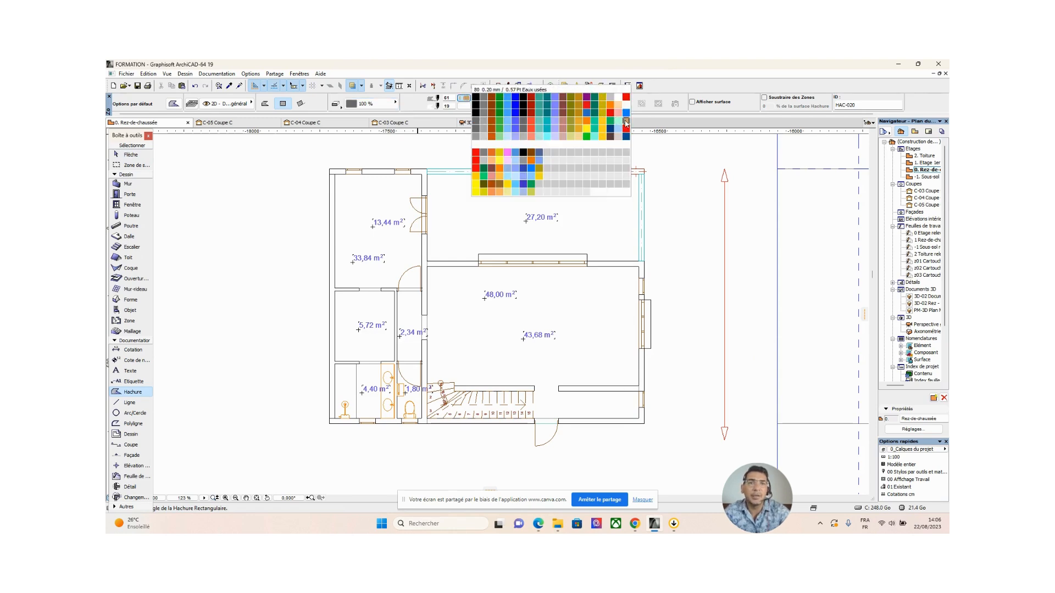
left_click(626, 121)
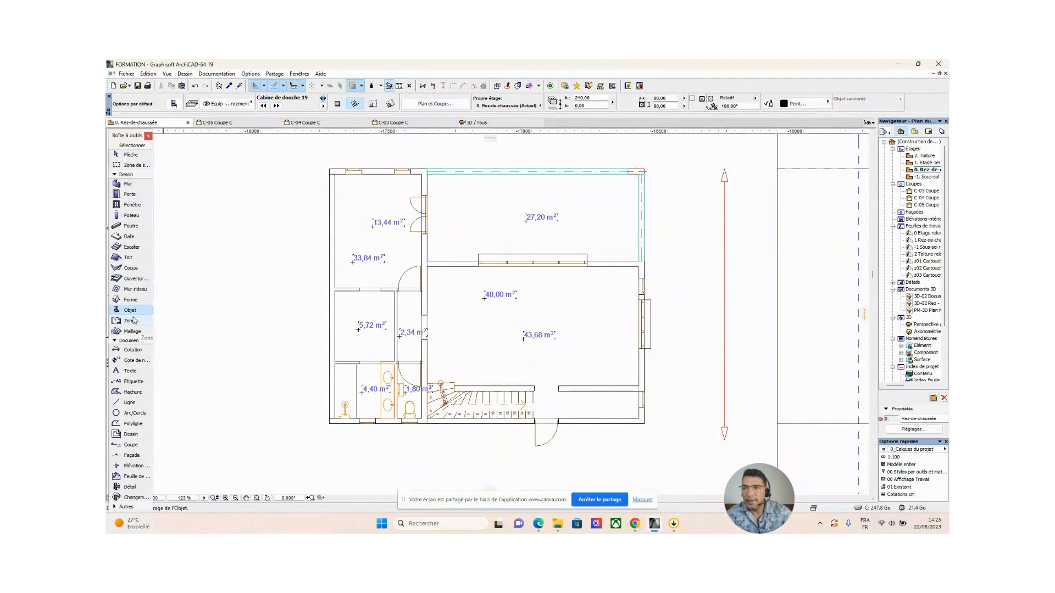
Choose Penderie variable 19 from the Caissons et étagères 19 library folder in the default object settings
double_click(129, 310)
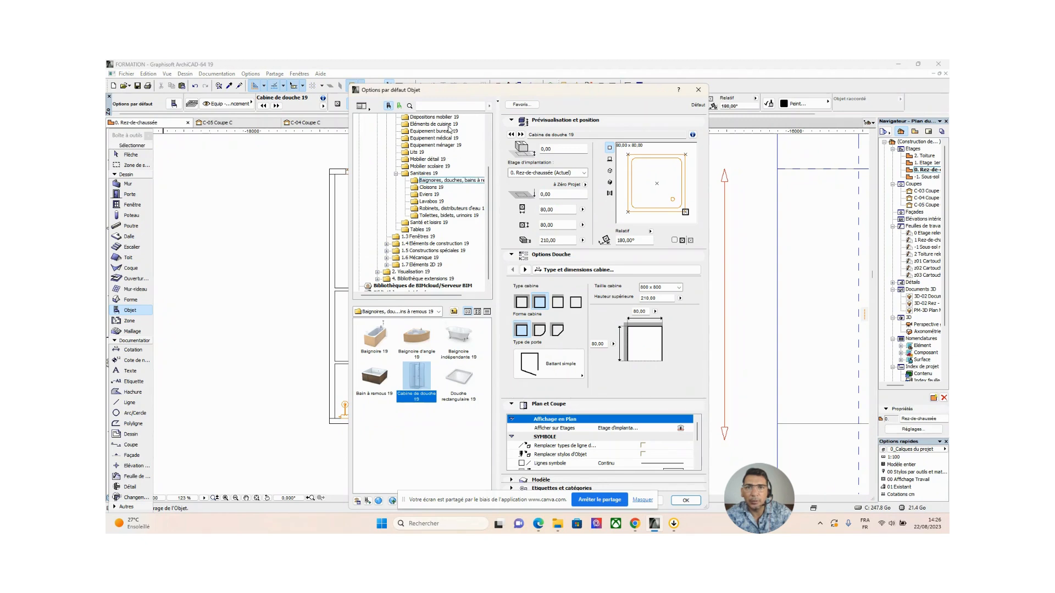
left_click_drag(488, 204, 497, 177)
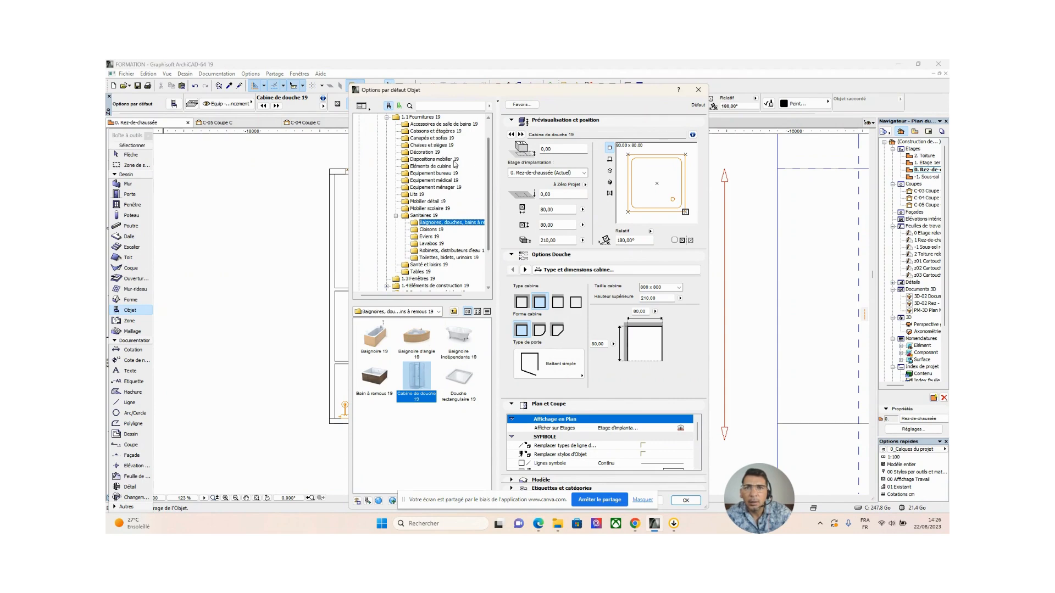
left_click(440, 132)
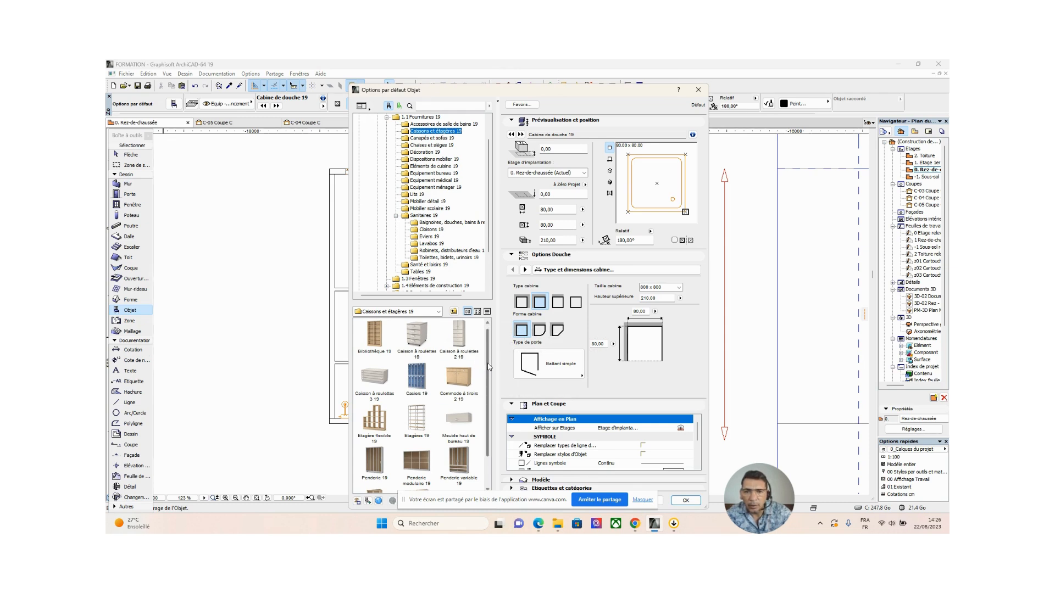
left_click_drag(488, 367, 491, 394)
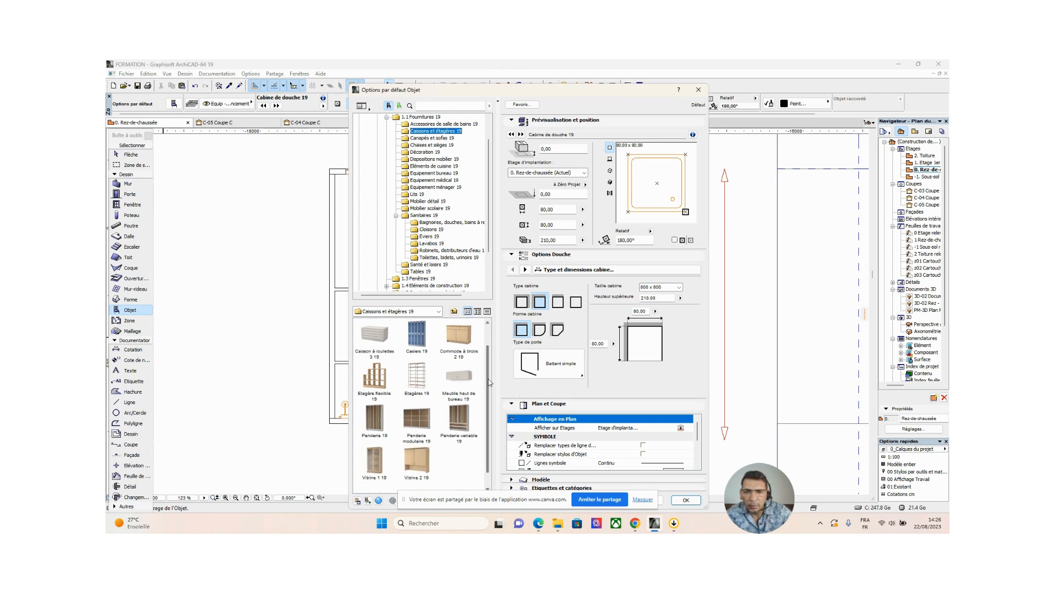
left_click(457, 439)
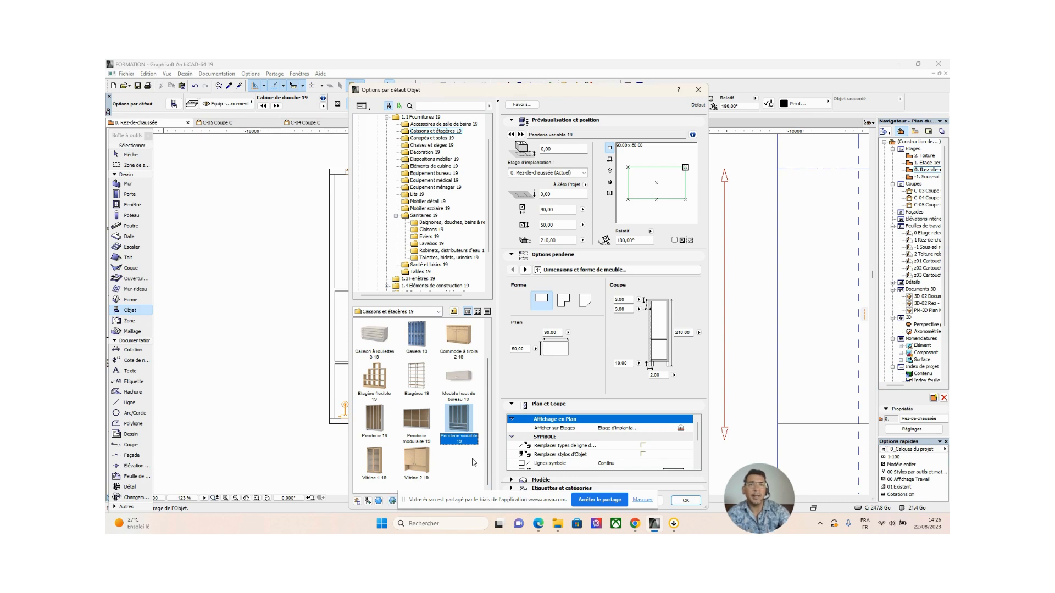
Try the L-shaped plan form for the wardrobe, and return to the rectangular form
left_click(556, 226)
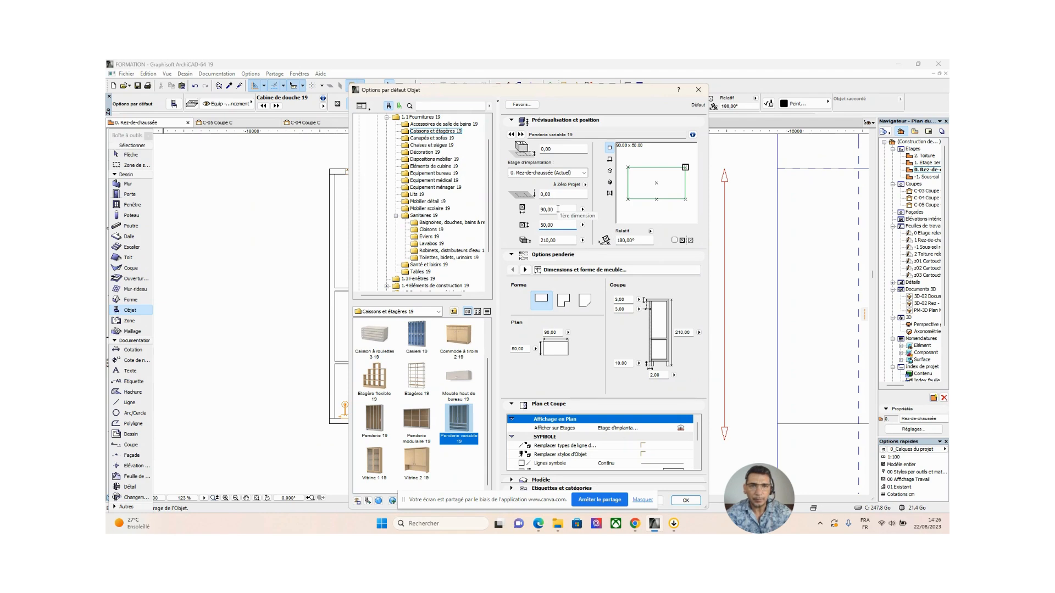
left_click(550, 175)
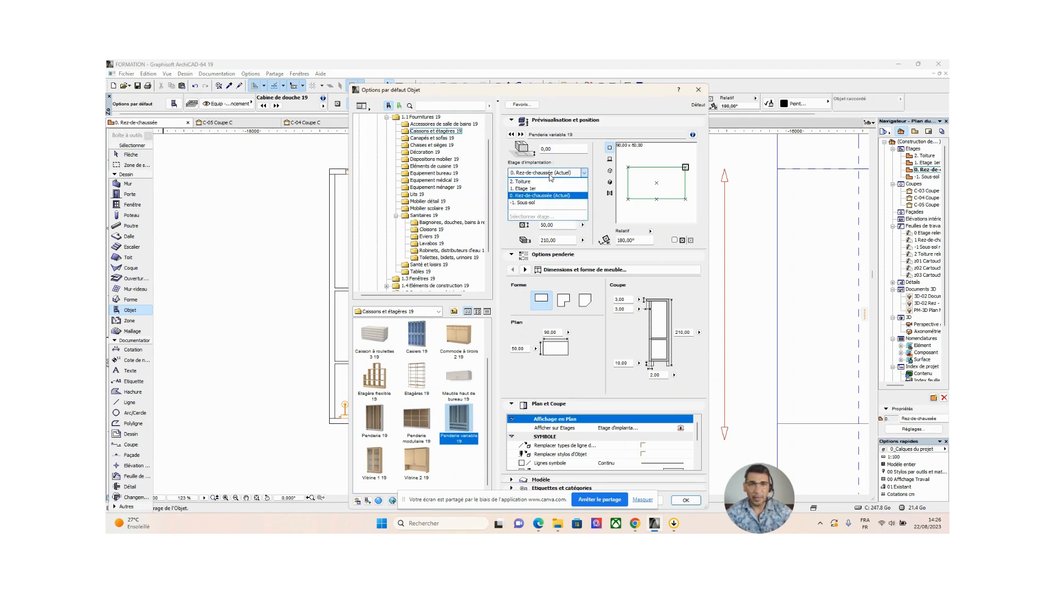
left_click(551, 176)
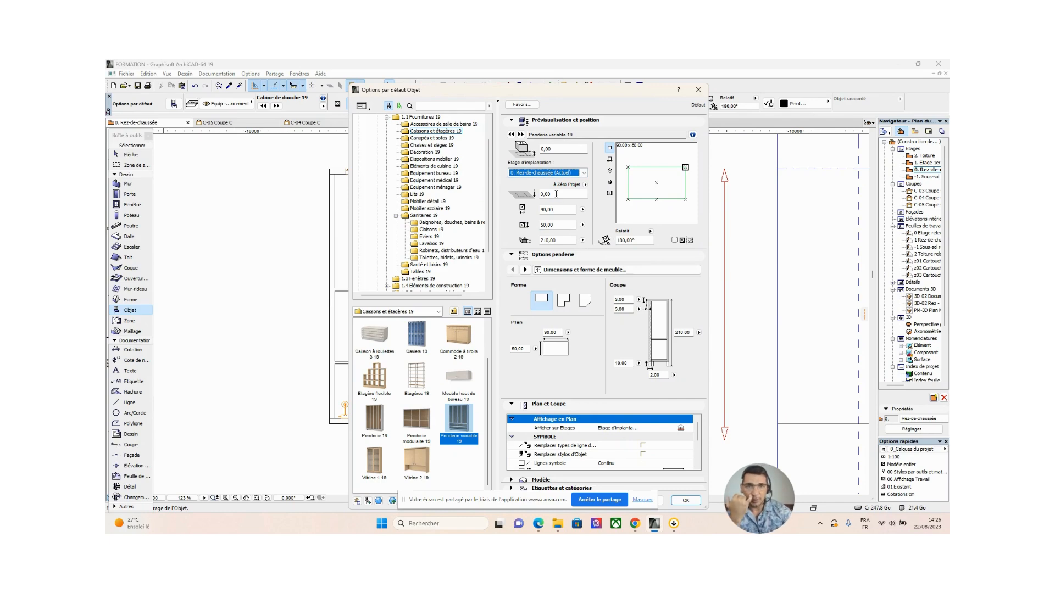
left_click(557, 194)
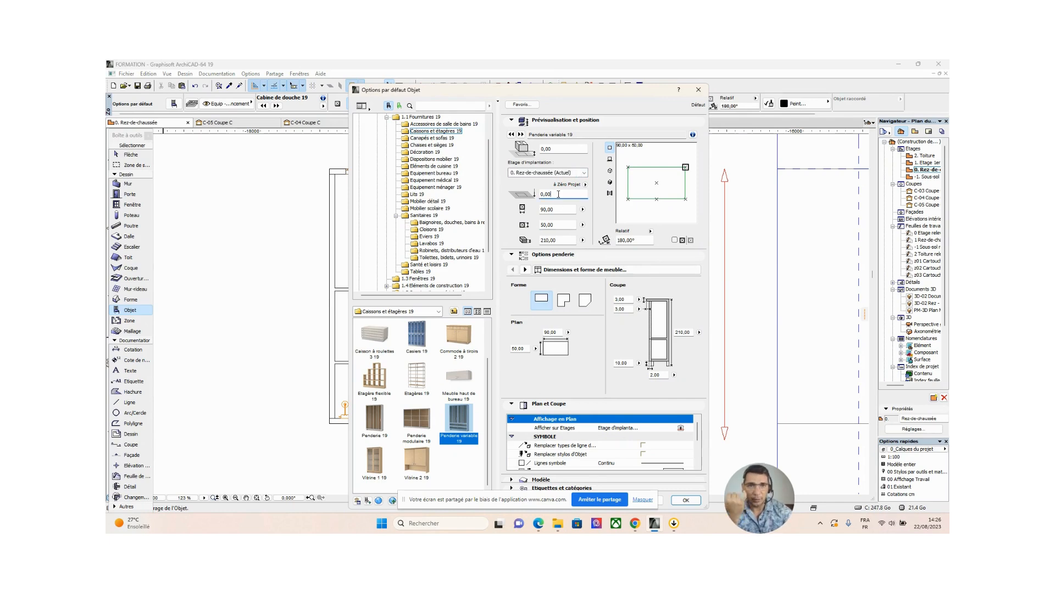
left_click(562, 303)
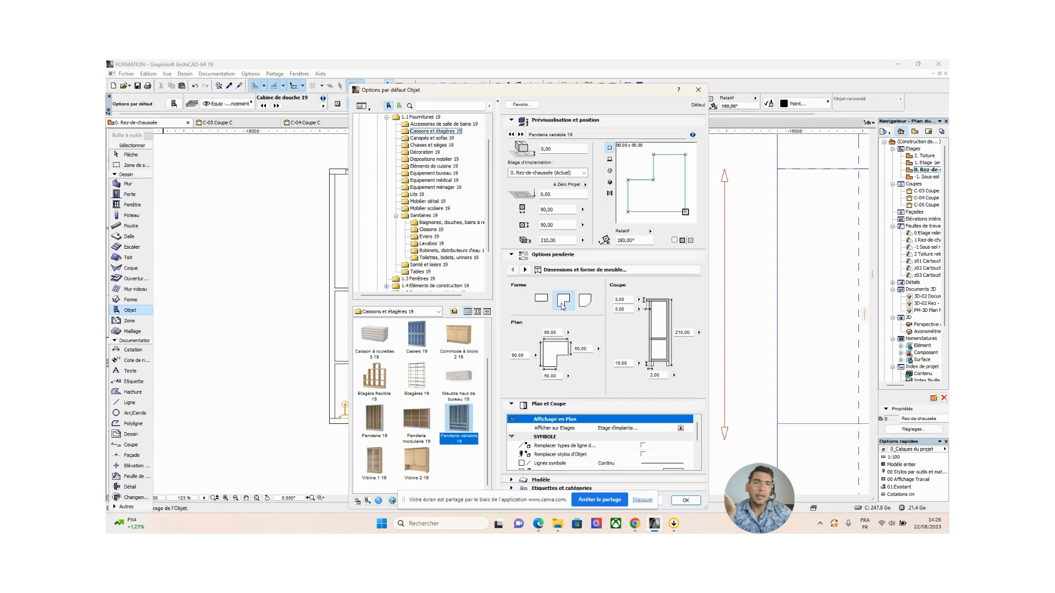
left_click(539, 302)
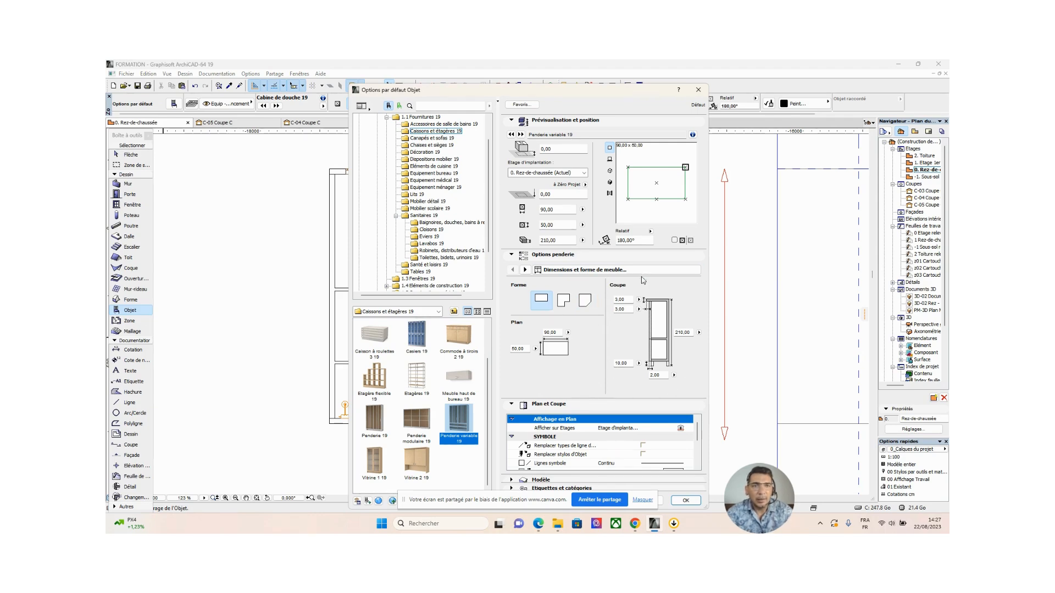
Rotate the wardrobe to 270°, anchor it at the lower right corner of its rotated outline, and apply the settings
left_click_drag(617, 94, 601, 70)
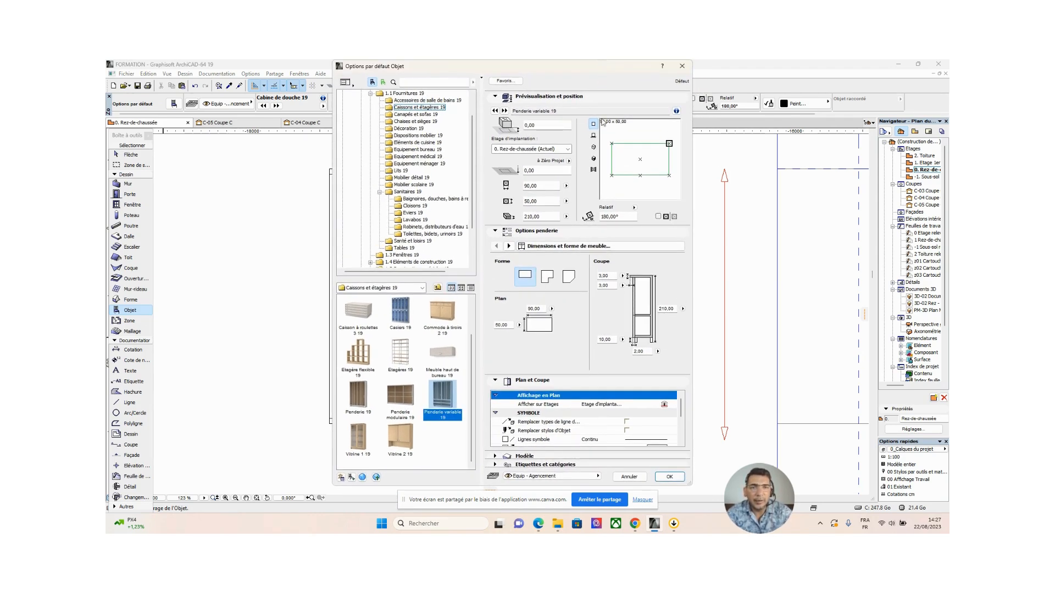
left_click(625, 217)
double_click(626, 216)
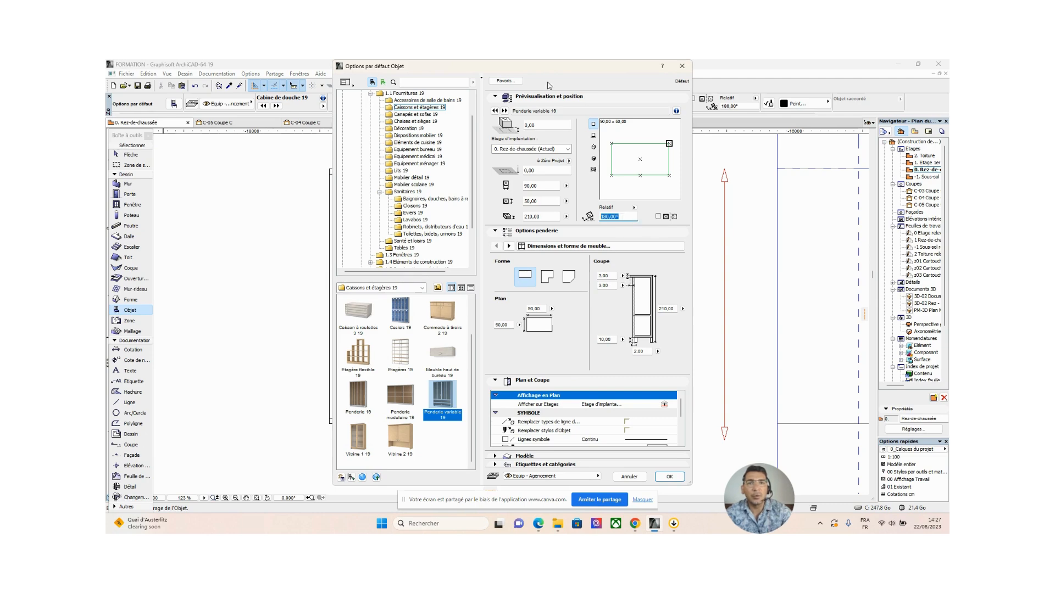
left_click_drag(550, 68, 676, 84)
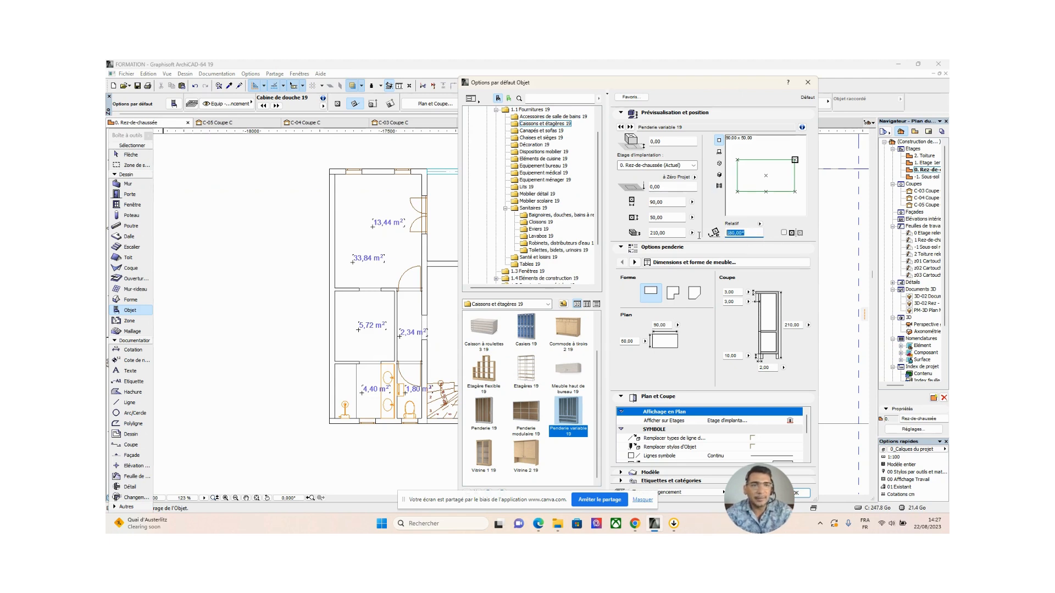
type("0")
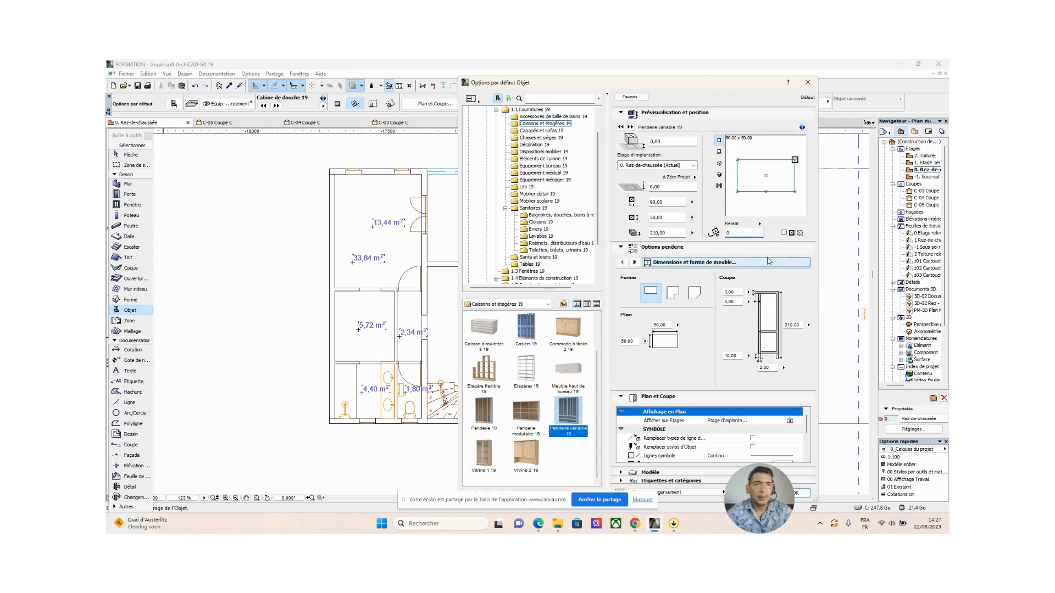
double_click(744, 233)
type("27")
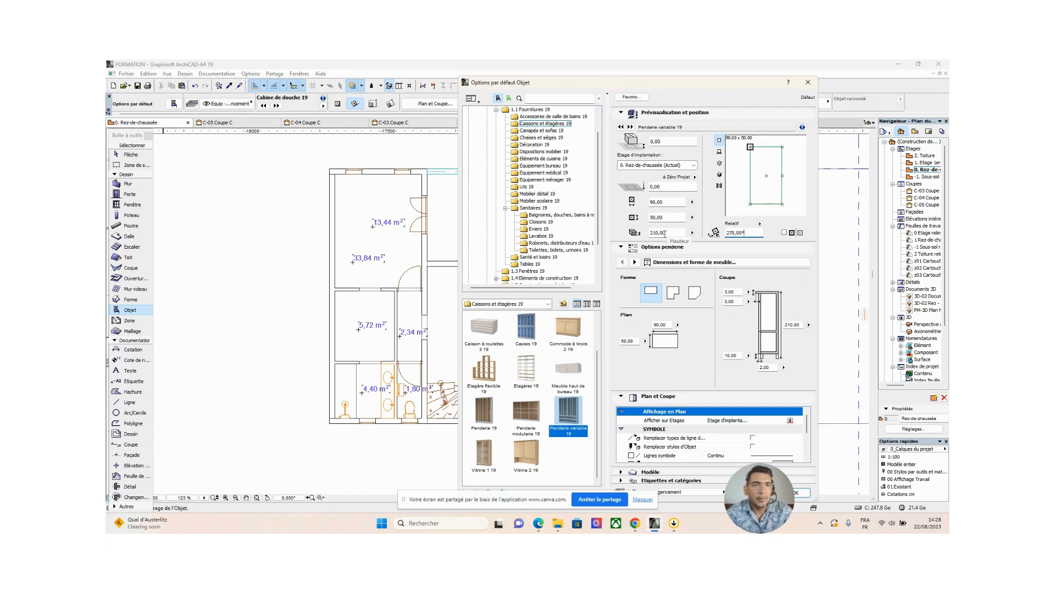
left_click(781, 204)
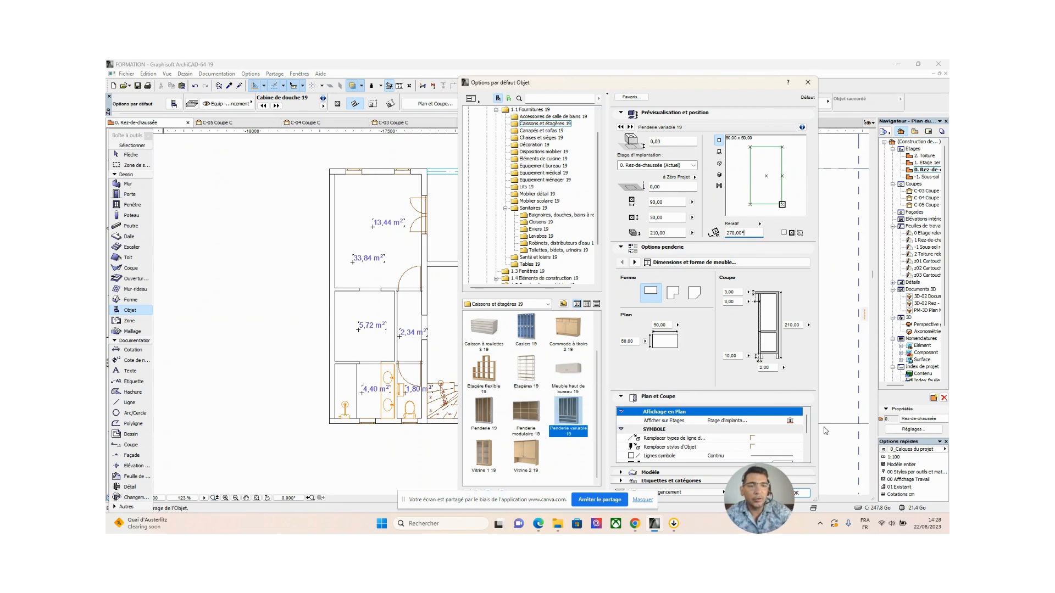
left_click(795, 493)
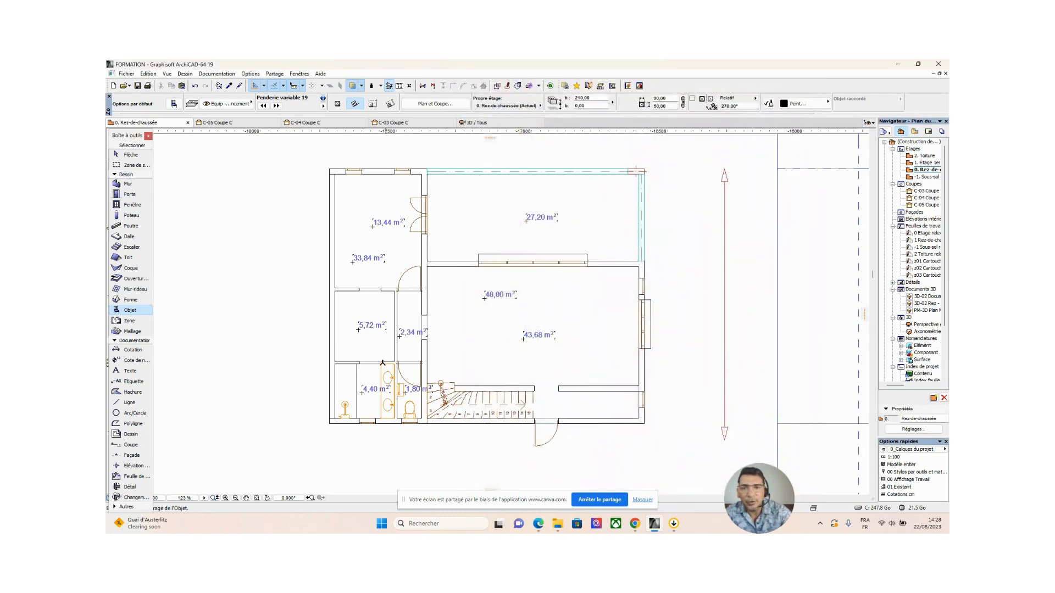
Place the wardrobe in the lower right corner of the 5,72 m² room, its long side against the right wall
scroll(412, 362, "up", 5)
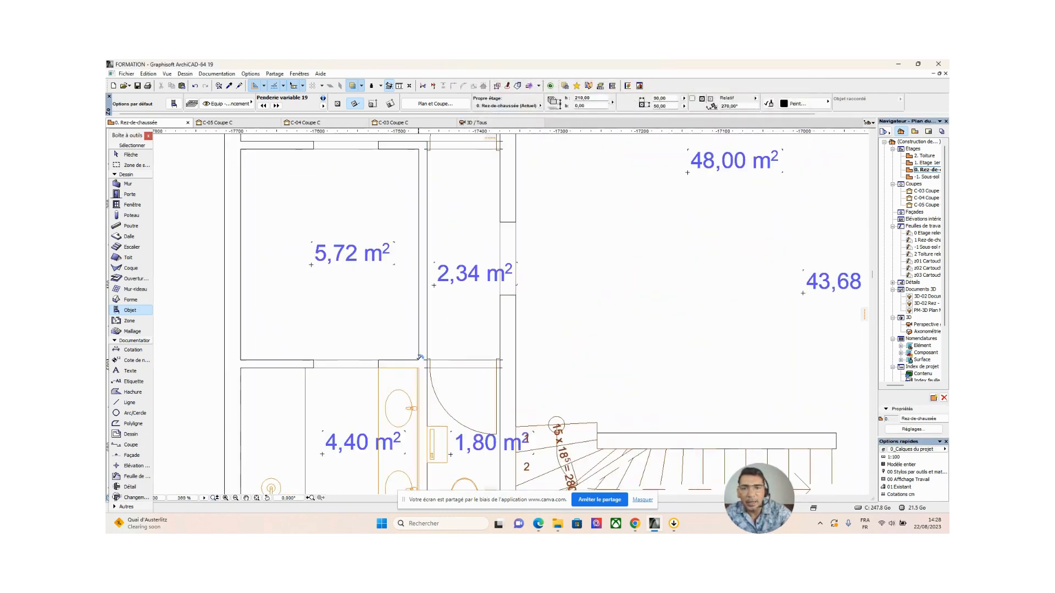
left_click(419, 360)
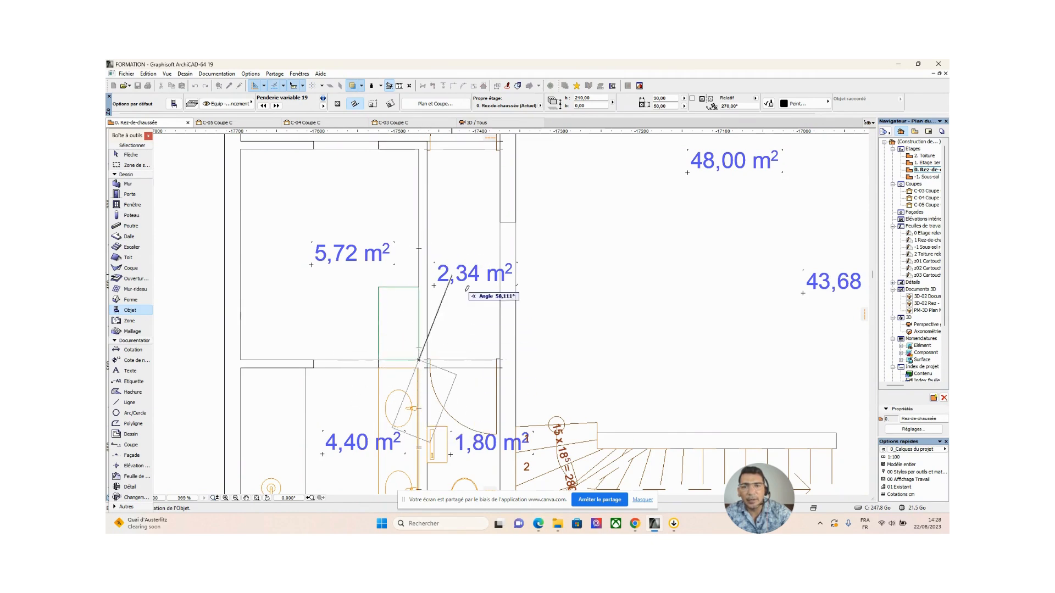
left_click(420, 425)
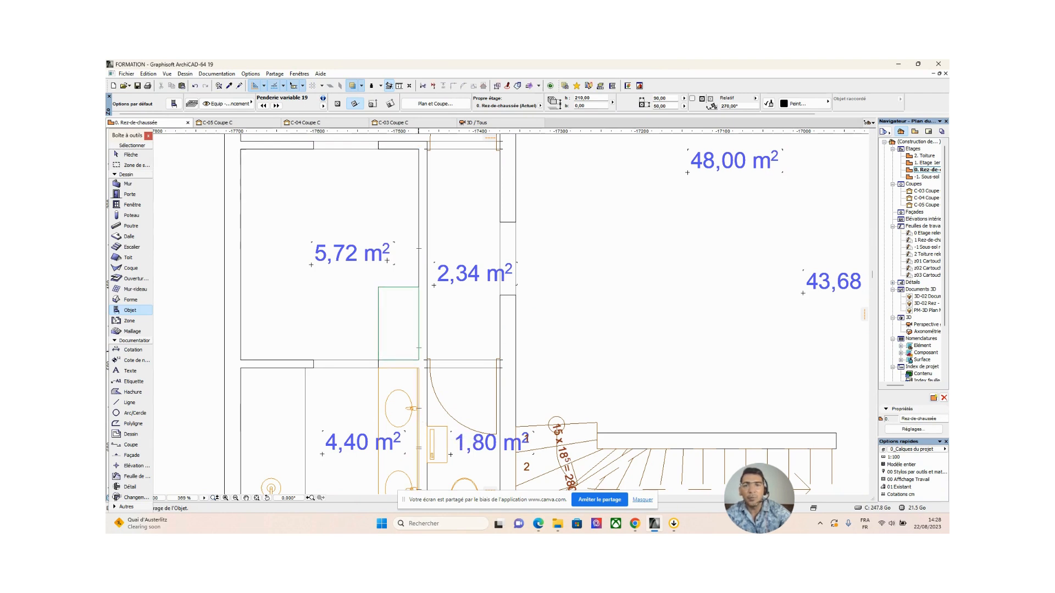
left_click(131, 155)
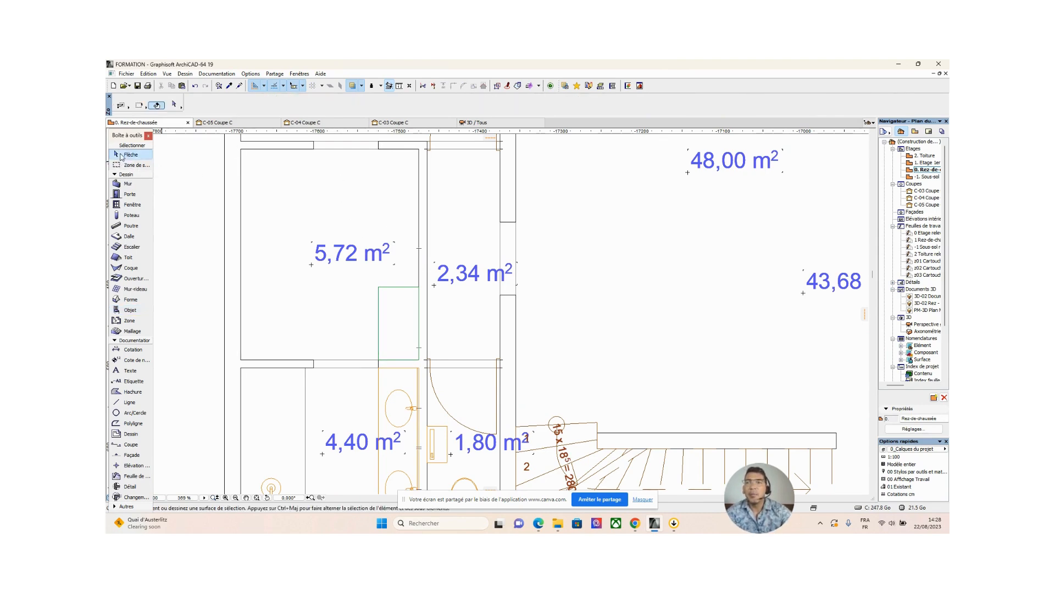
Stretch the wardrobe's upper end to the upper wall of the 5,72 m² room, giving it a width of 260,00
left_click(379, 288)
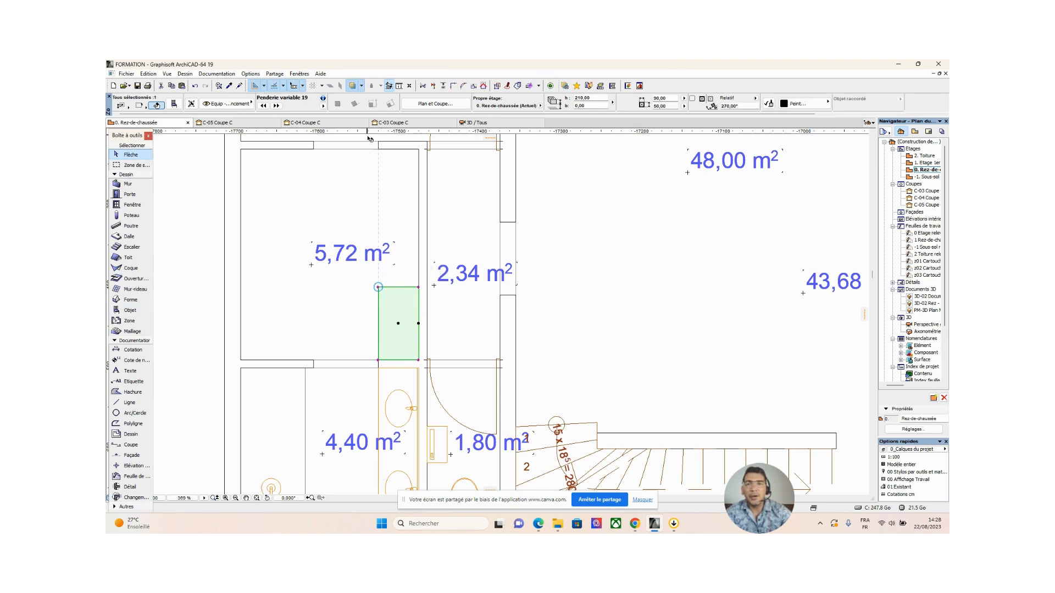
scroll(342, 238, "down", 4)
scroll(414, 275, "up", 2)
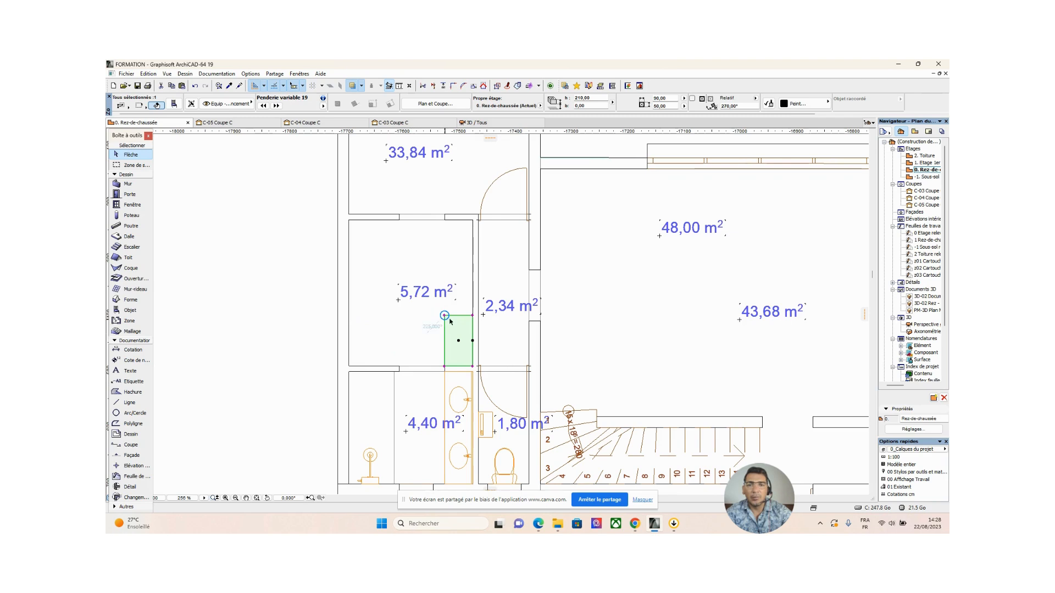
left_click(473, 316)
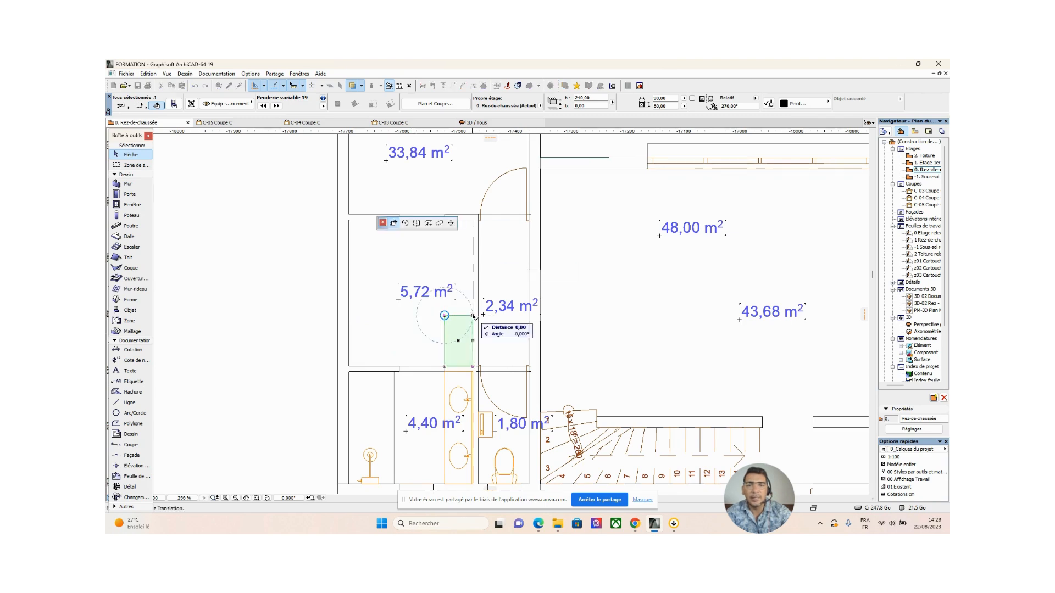
left_click(450, 223)
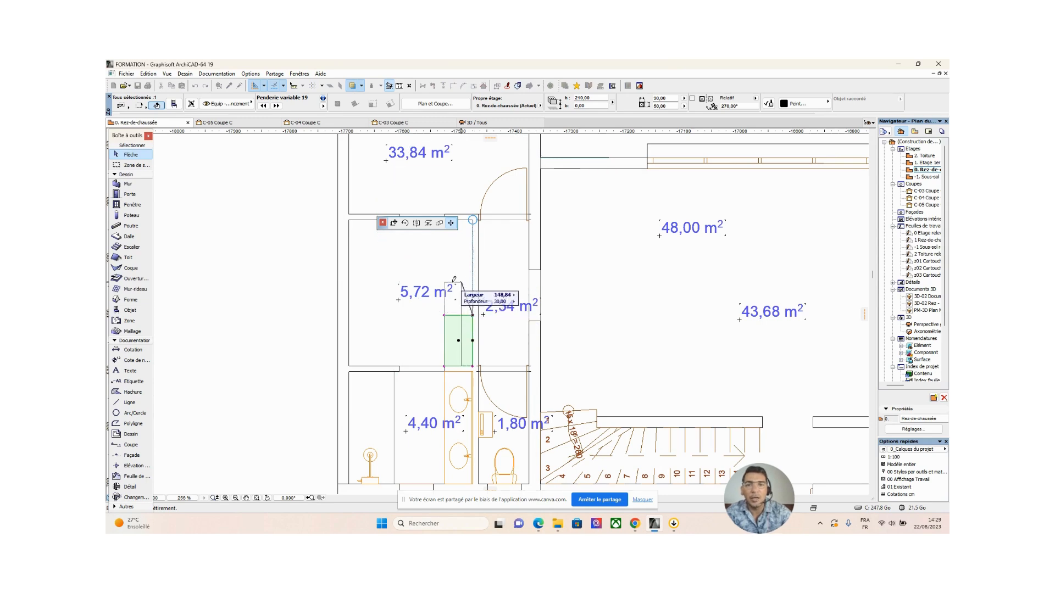
left_click(473, 313)
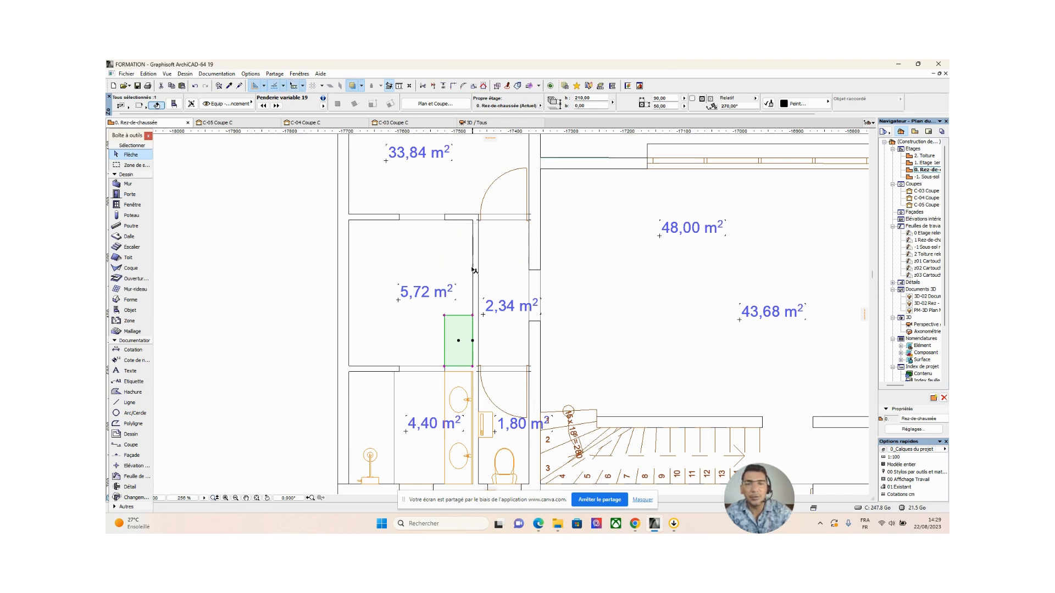
left_click(473, 316)
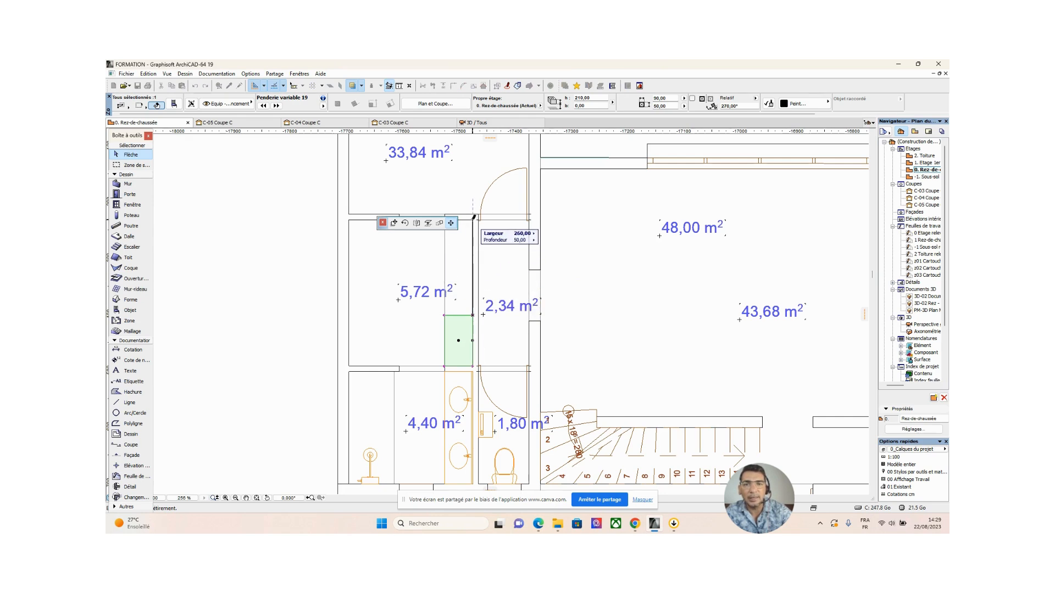
left_click(473, 217)
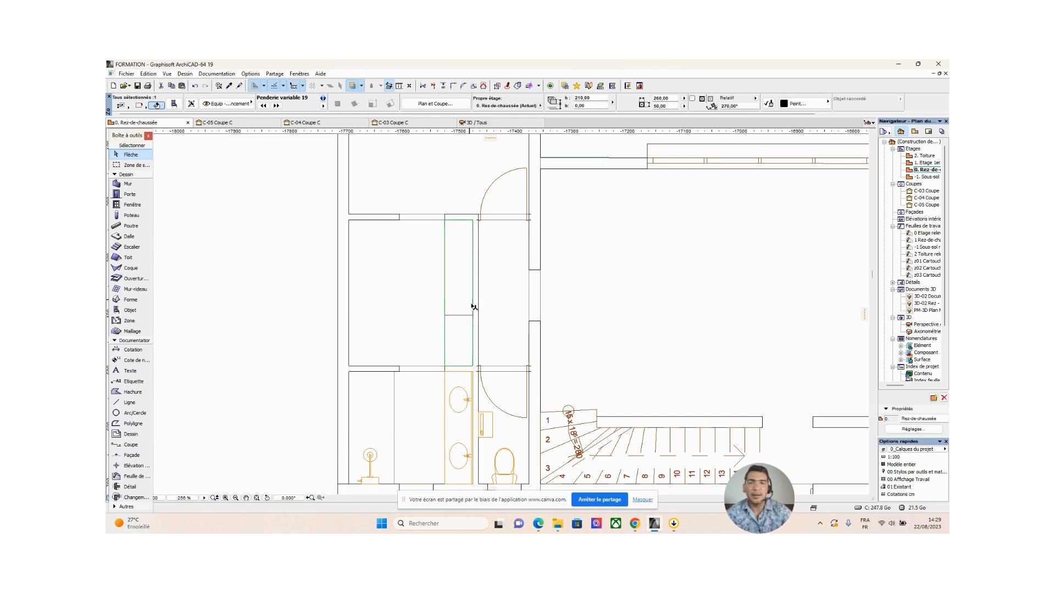
scroll(449, 325, "down", 3)
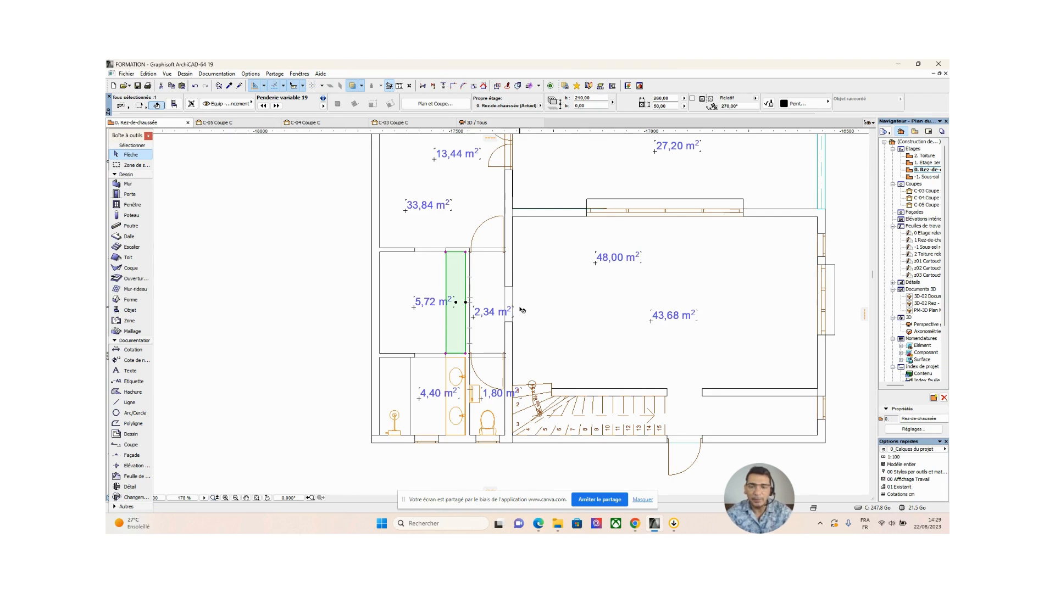
Copy the wardrobe and paste the duplicate parallel to it, near the left side of the 5,72 m² room
key("ctrl+c")
key("ctrl+v")
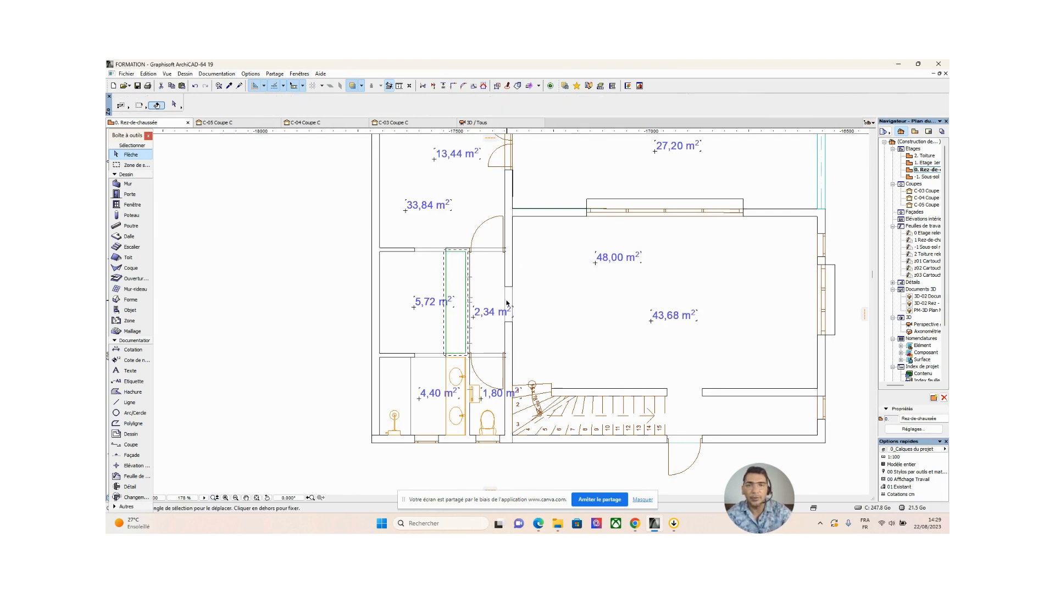
left_click(458, 295)
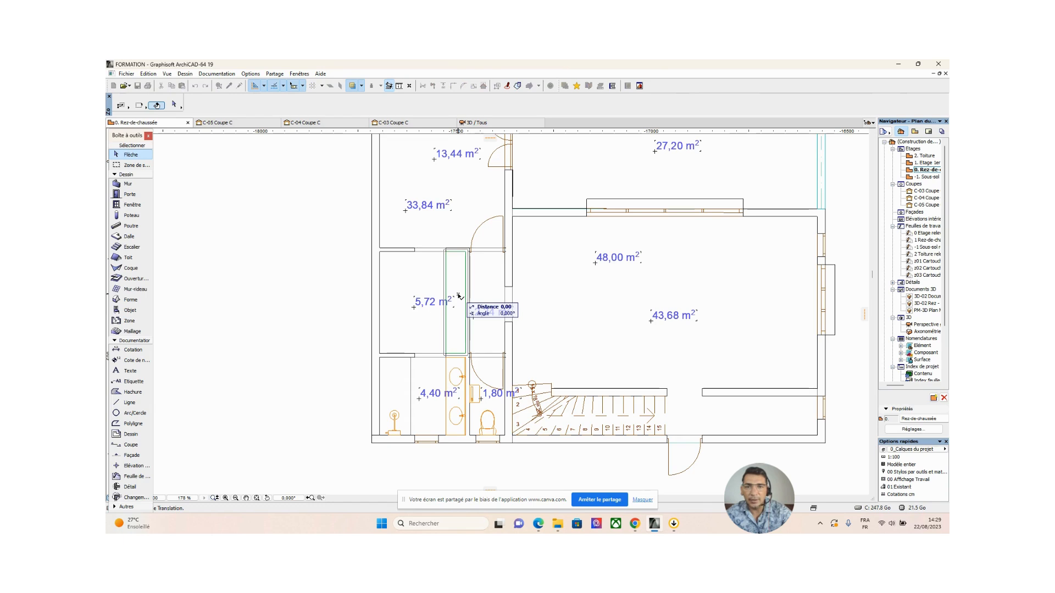
left_click(412, 298)
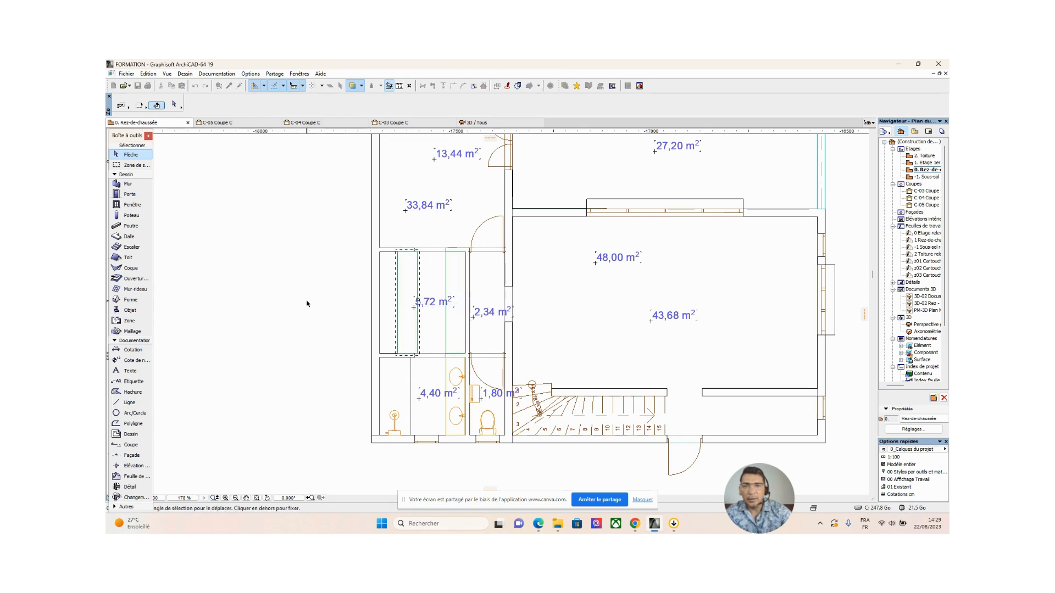
left_click(406, 290)
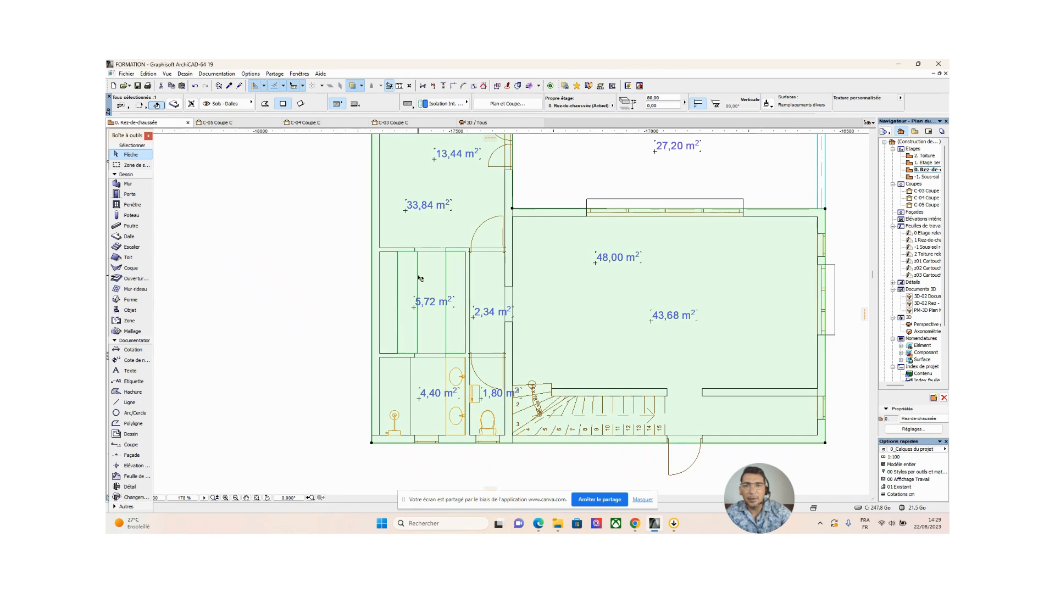
left_click(316, 314)
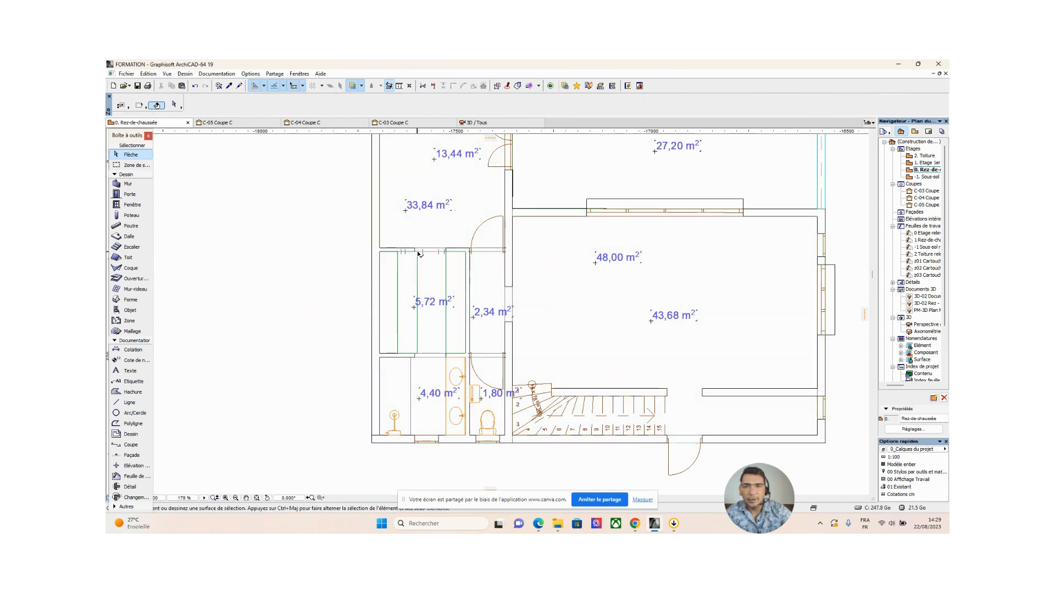
Mirror the copied wardrobe about a vertical axis through its right long side
left_click(417, 255)
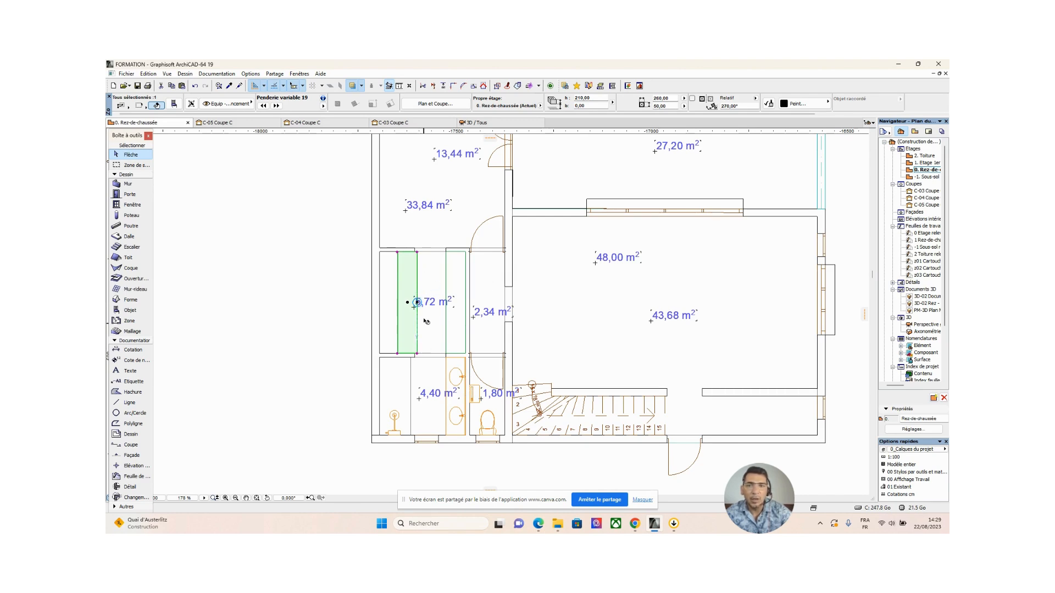
left_click(417, 252)
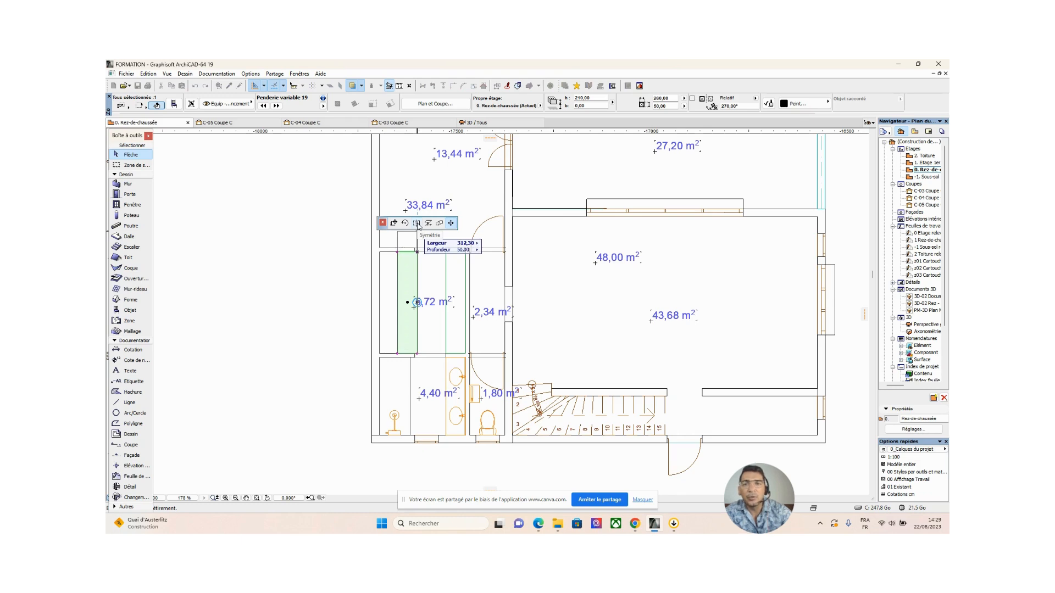
left_click(417, 224)
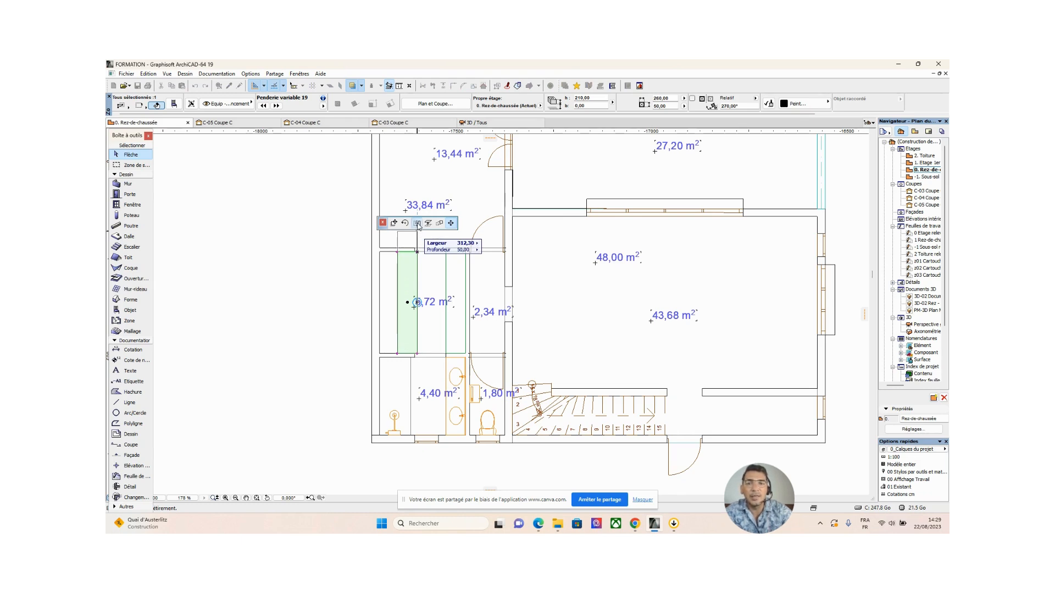
left_click(416, 251)
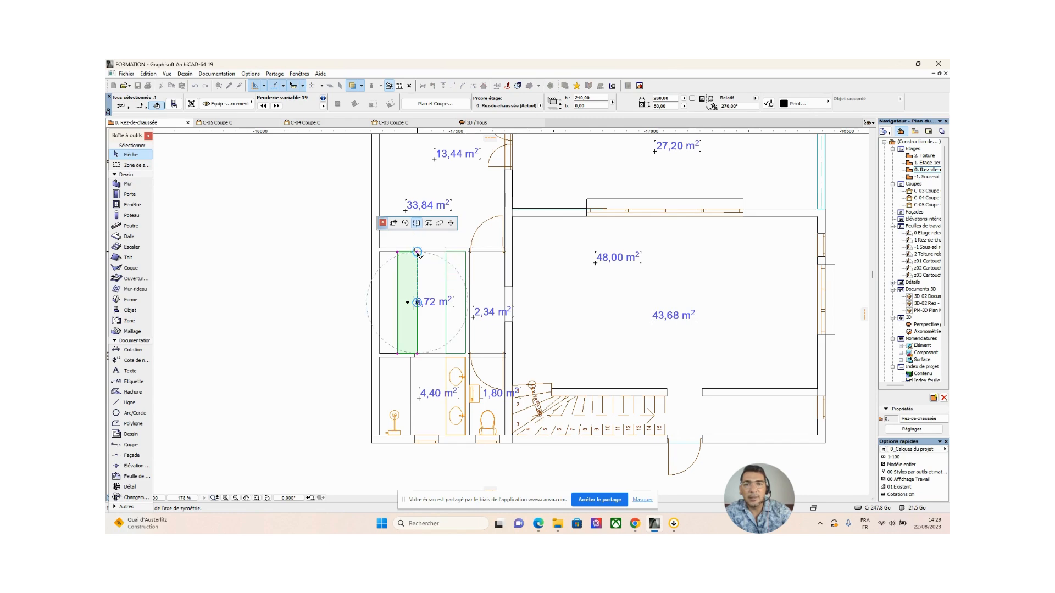
left_click(417, 252)
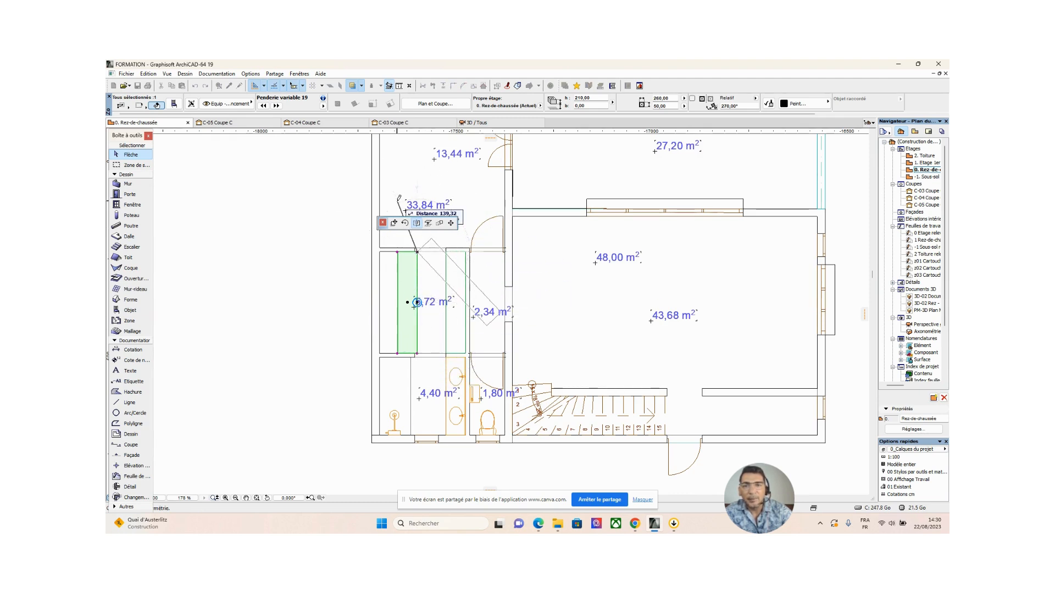
left_click(419, 376)
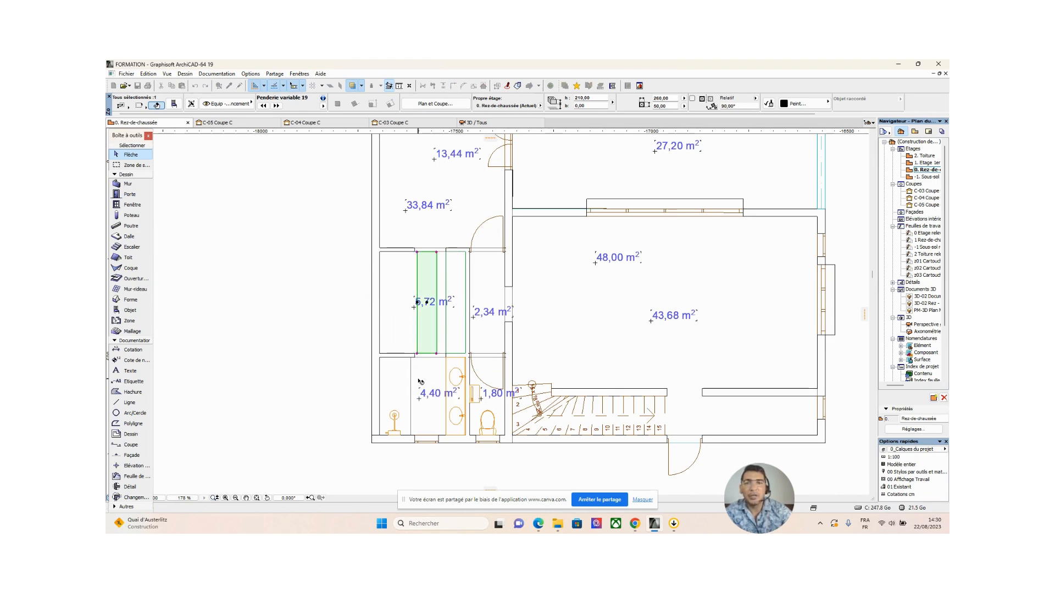
Move the mirrored wardrobe horizontally to the left until its back meets the left wall of the 5,72 m² room
left_click(418, 303)
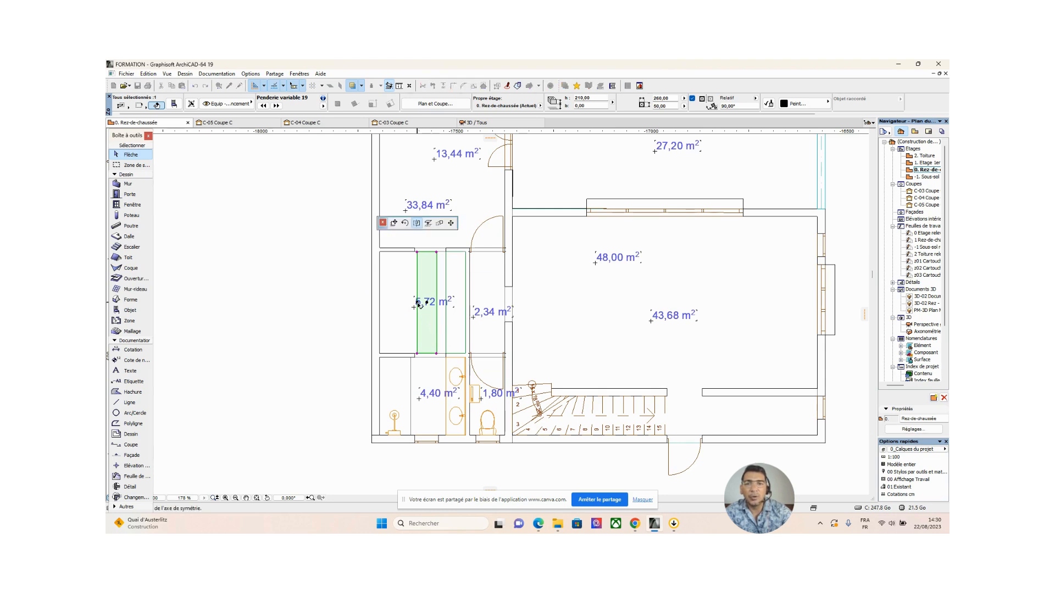
left_click(394, 223)
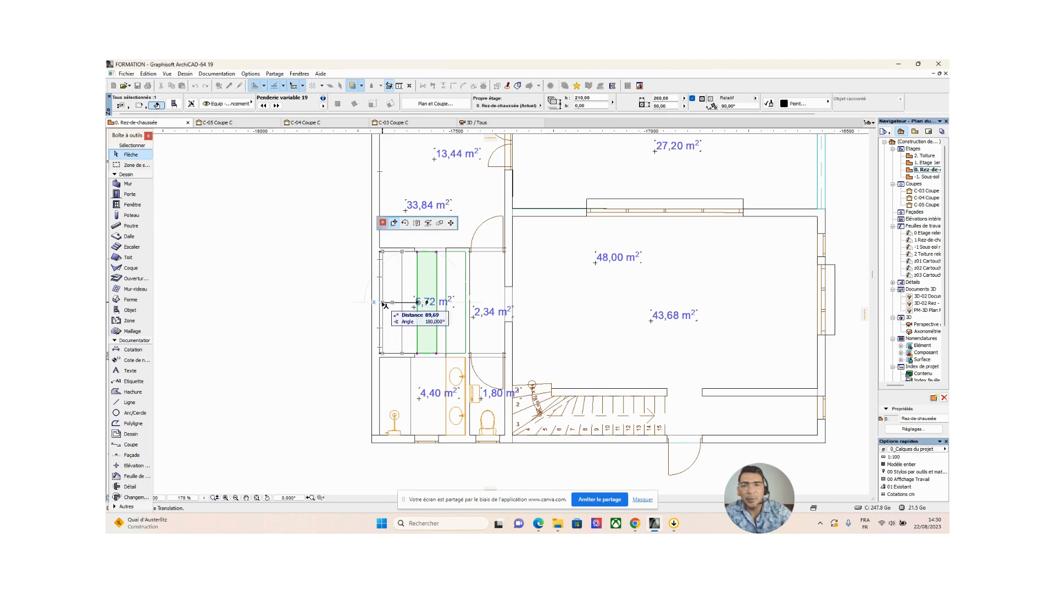
left_click(382, 304)
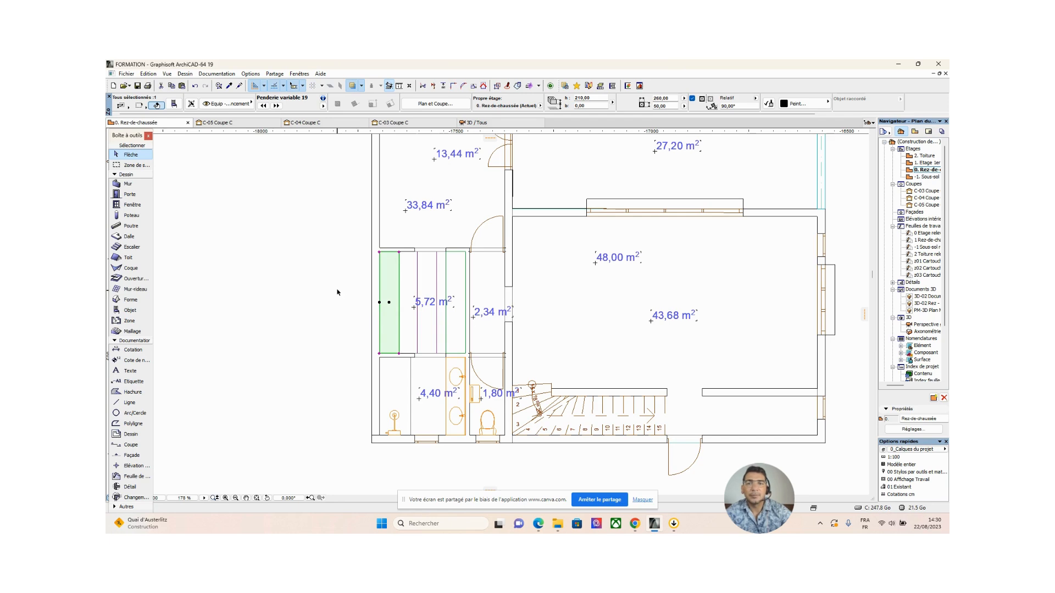
key("Escape")
scroll(467, 299, "down", 2)
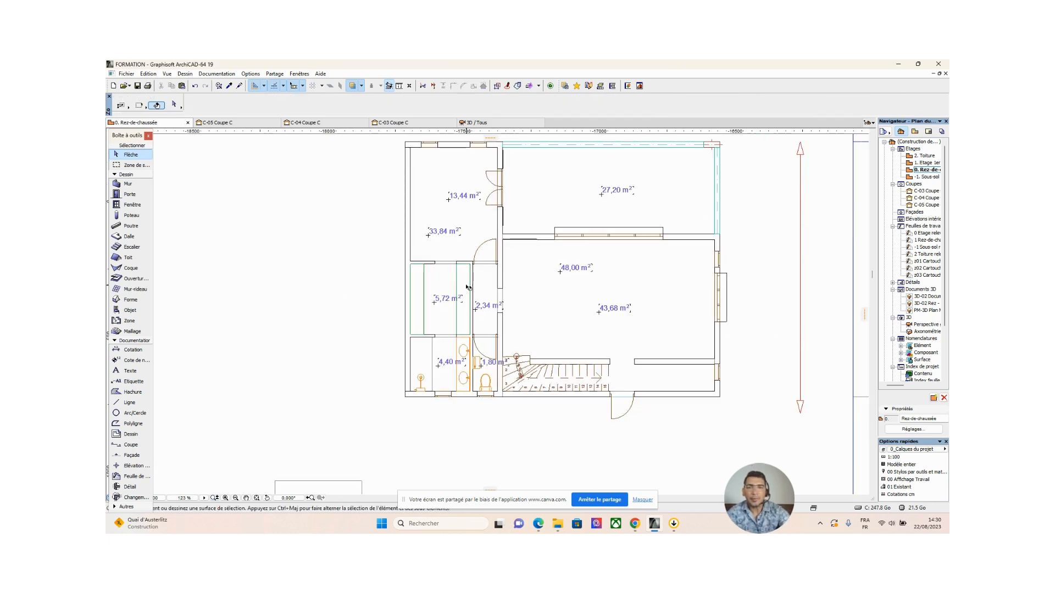
left_click(460, 283)
left_click(425, 292)
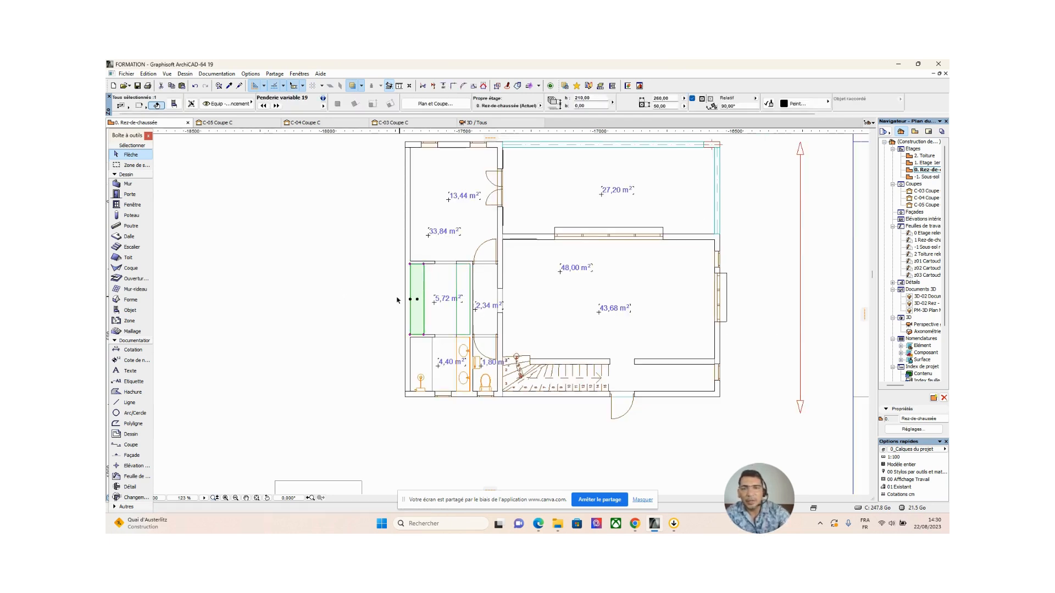
scroll(387, 300, "up", 1)
key("Escape")
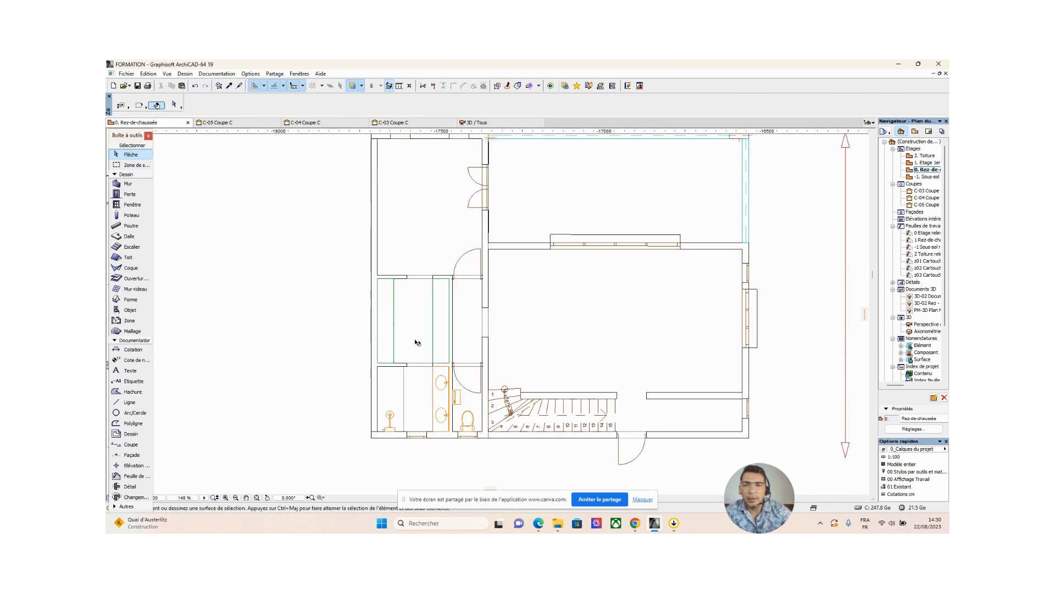
scroll(417, 344, "up", 1)
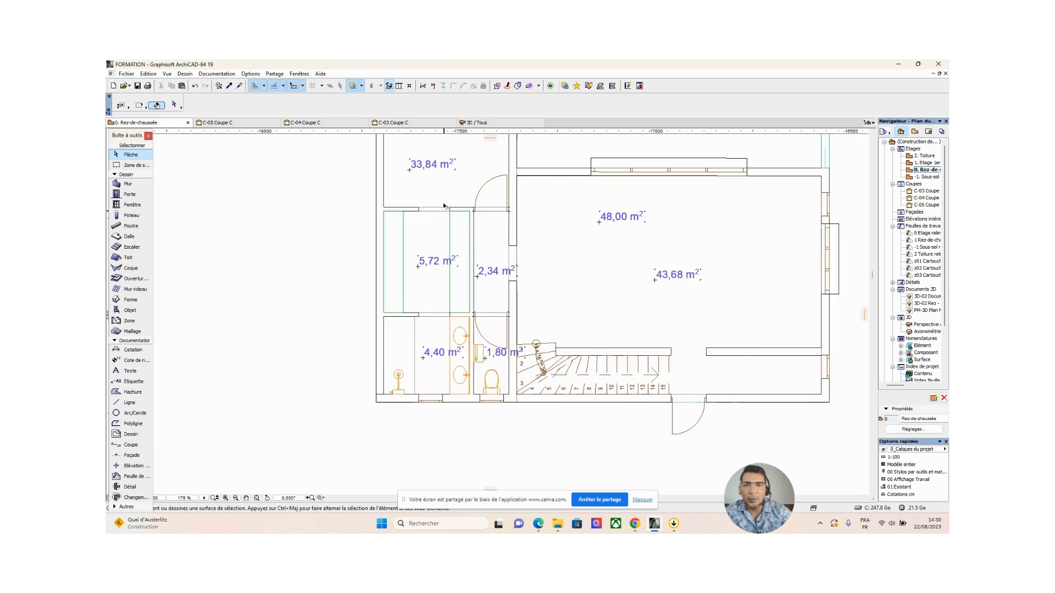
left_click(435, 305)
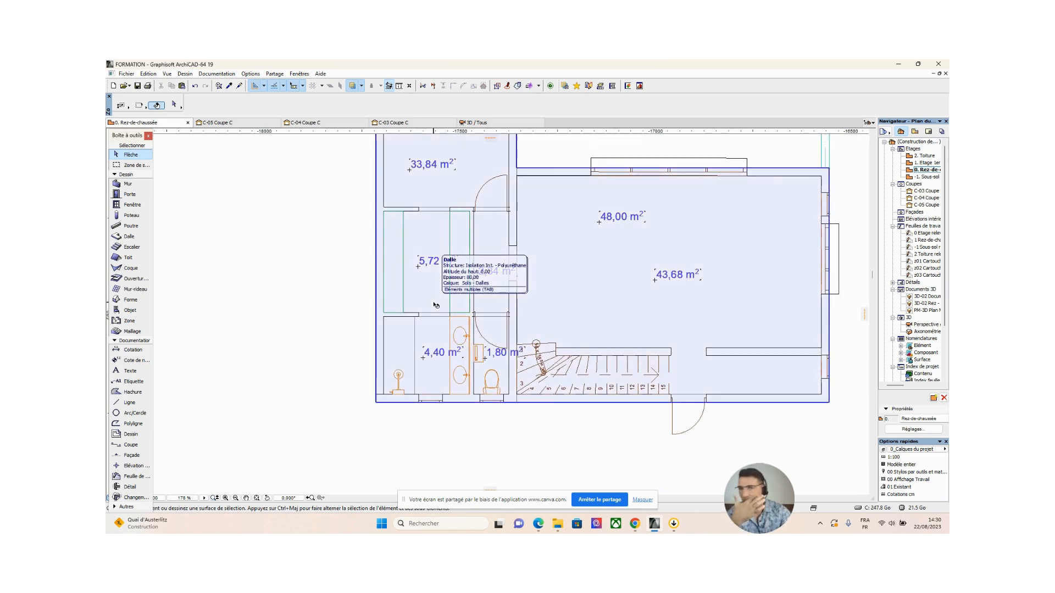
key("Escape")
Move the two 80,00-wide door openings in the upper and lower walls of the 5,72 m² room 5 units to the left
scroll(432, 323, "up", 2)
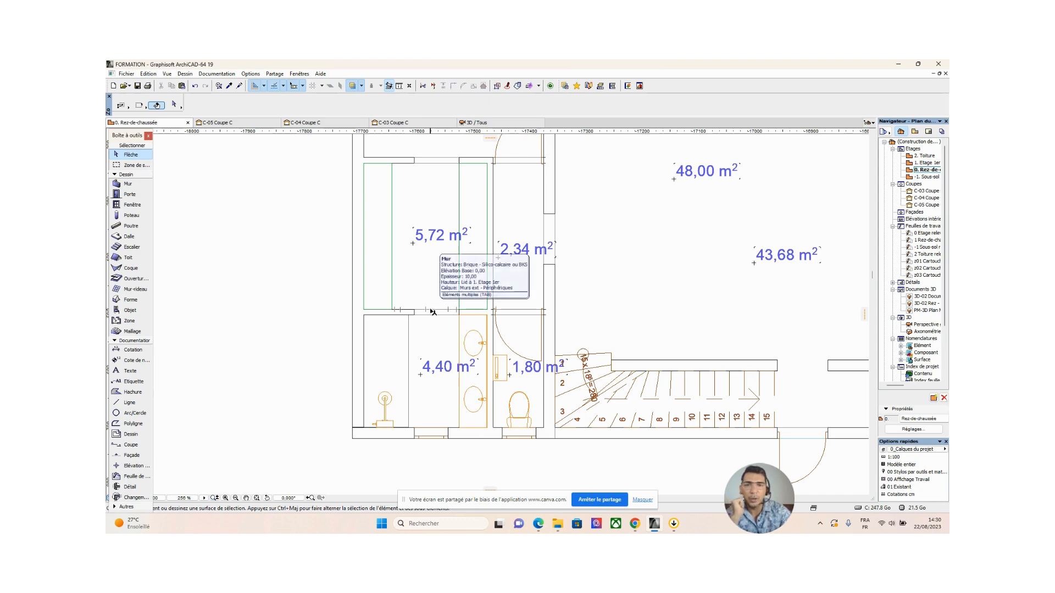
middle_click_drag(455, 342, 449, 392)
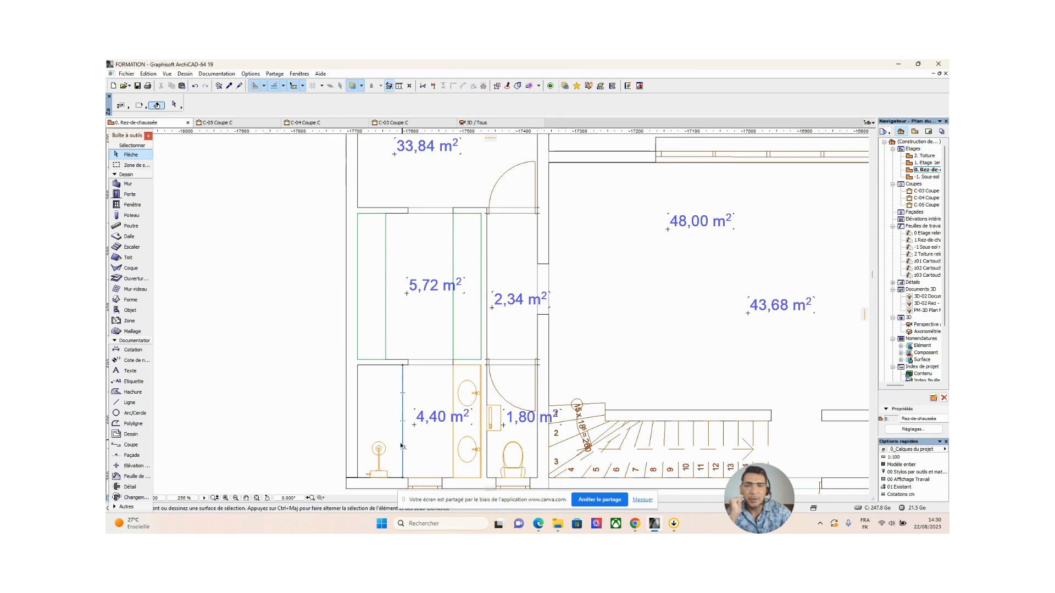
scroll(409, 347, "up", 4)
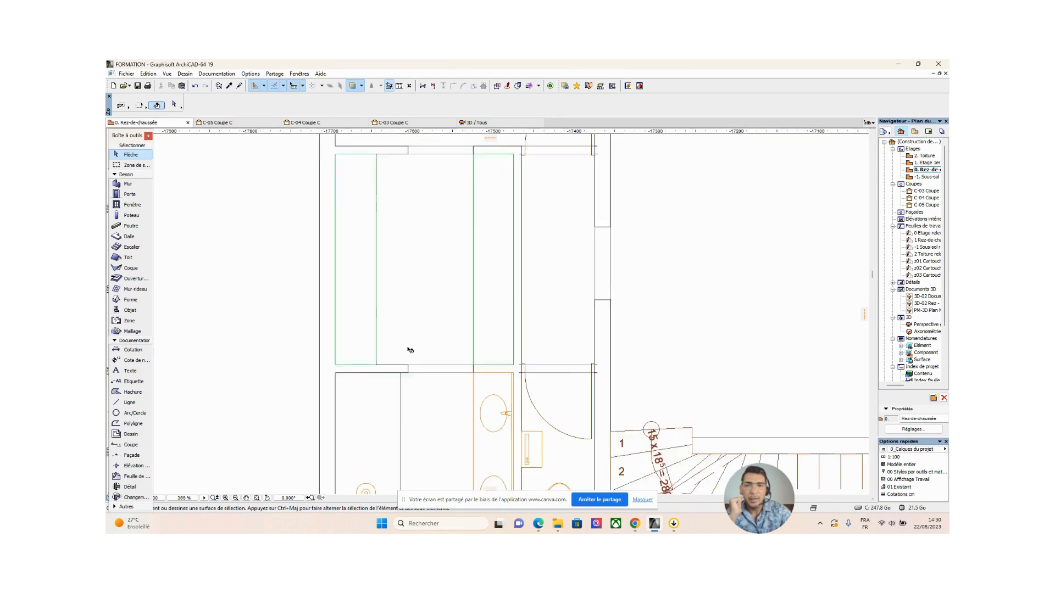
left_click(411, 374)
scroll(431, 395, "down", 3)
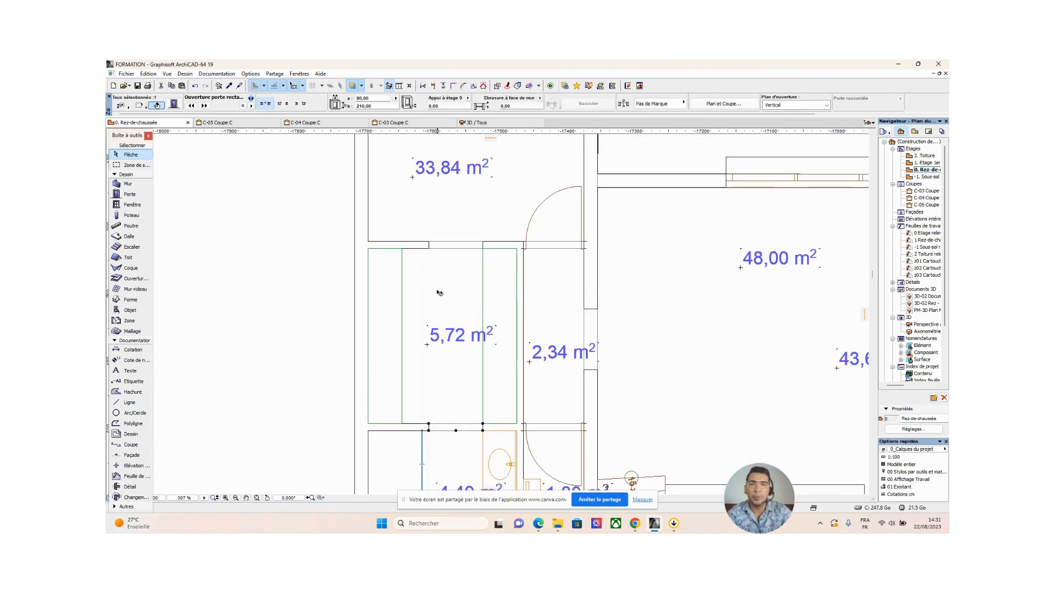
left_click(431, 251, "shift")
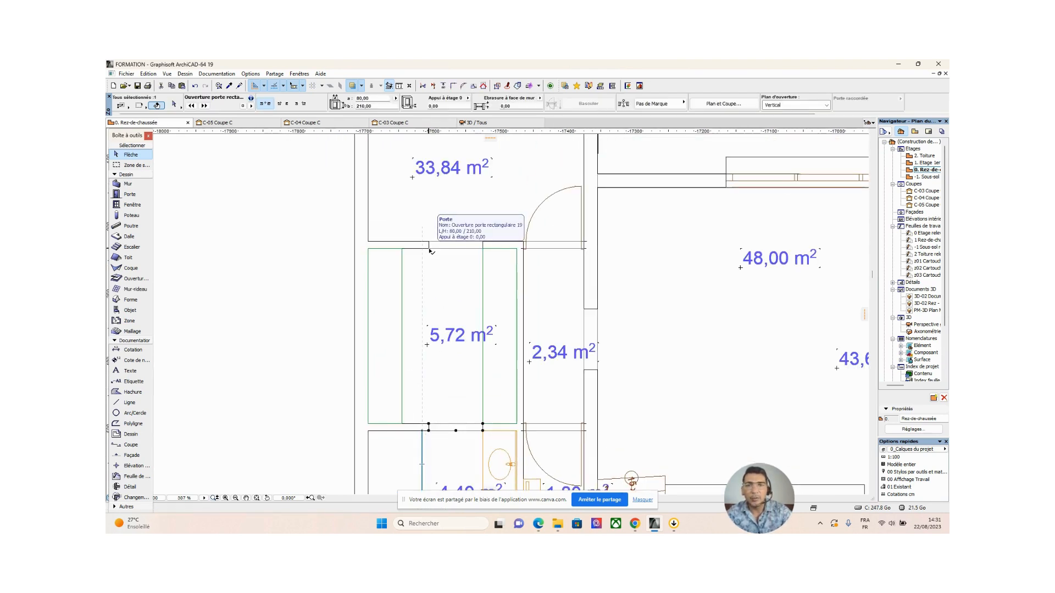
scroll(428, 432, "up", 6)
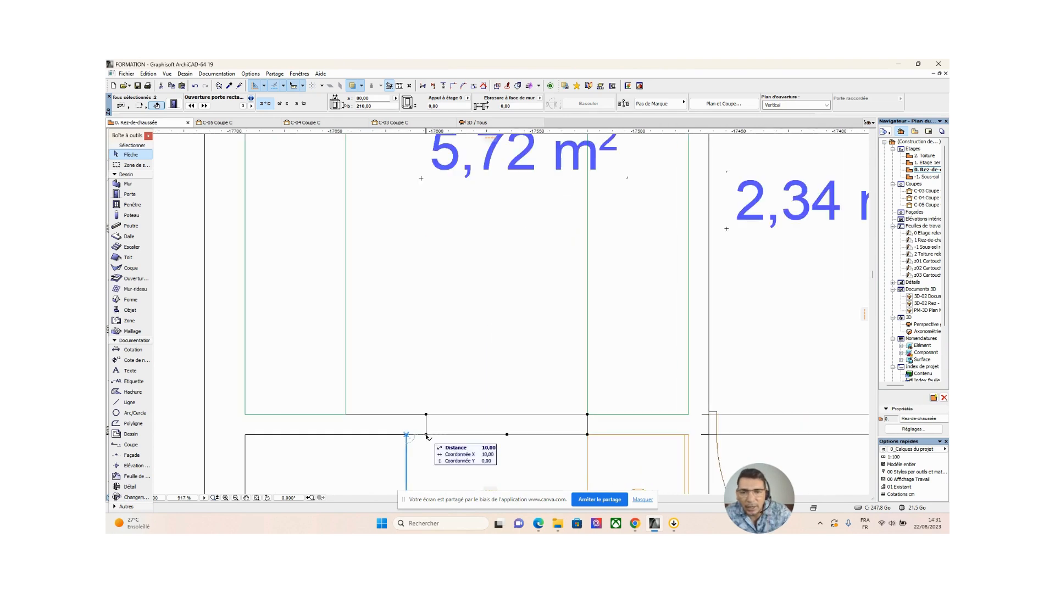
left_click(426, 435)
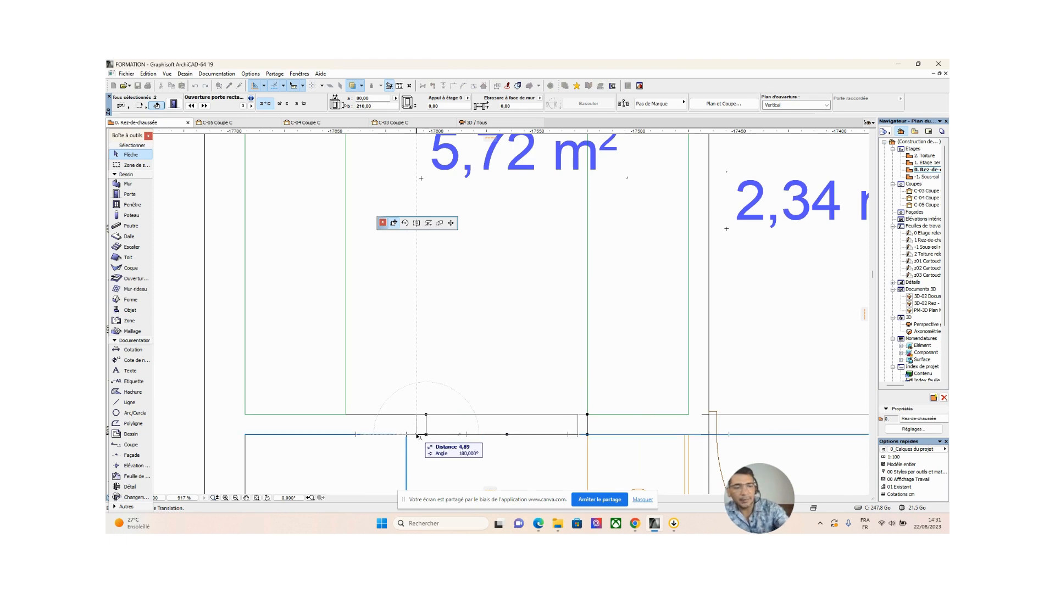
type("5")
key("Return")
scroll(420, 416, "down", 3)
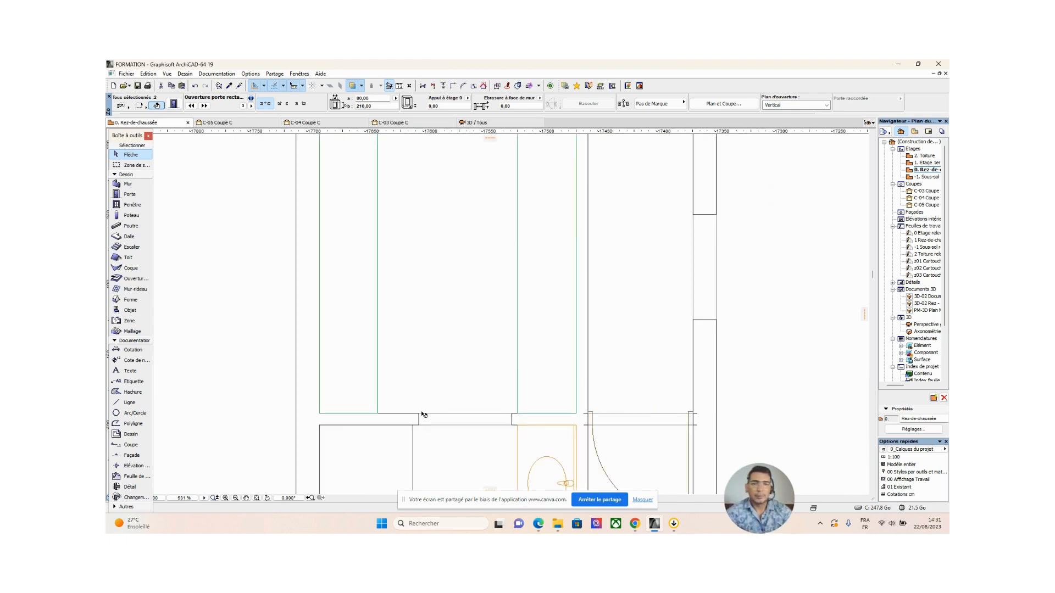
scroll(477, 413, "down", 3)
middle_click_drag(480, 410, 454, 388)
left_click(337, 355)
scroll(495, 360, "down", 3)
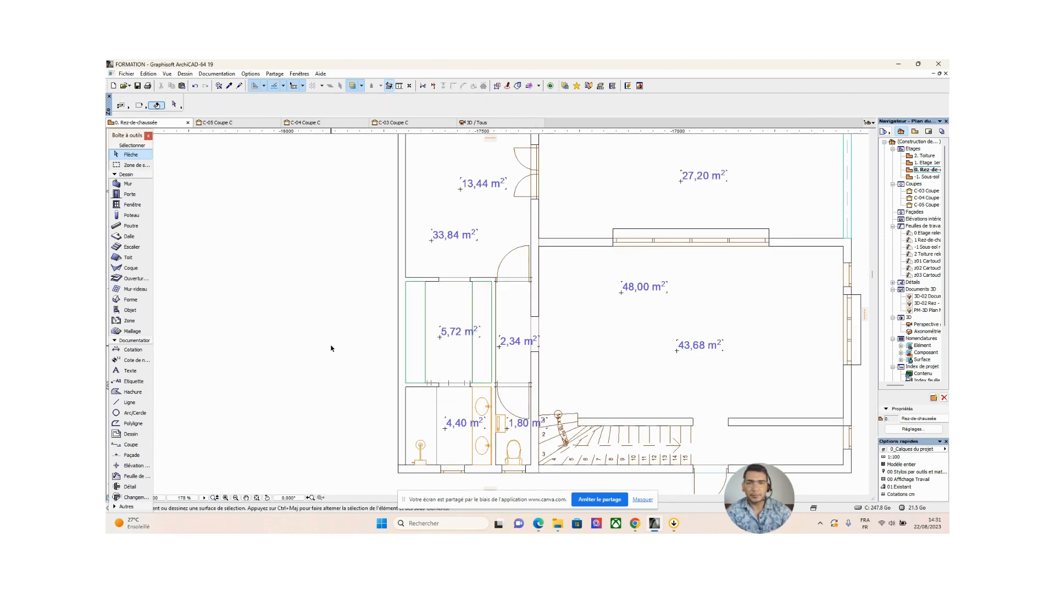
middle_click_drag(520, 321, 424, 332)
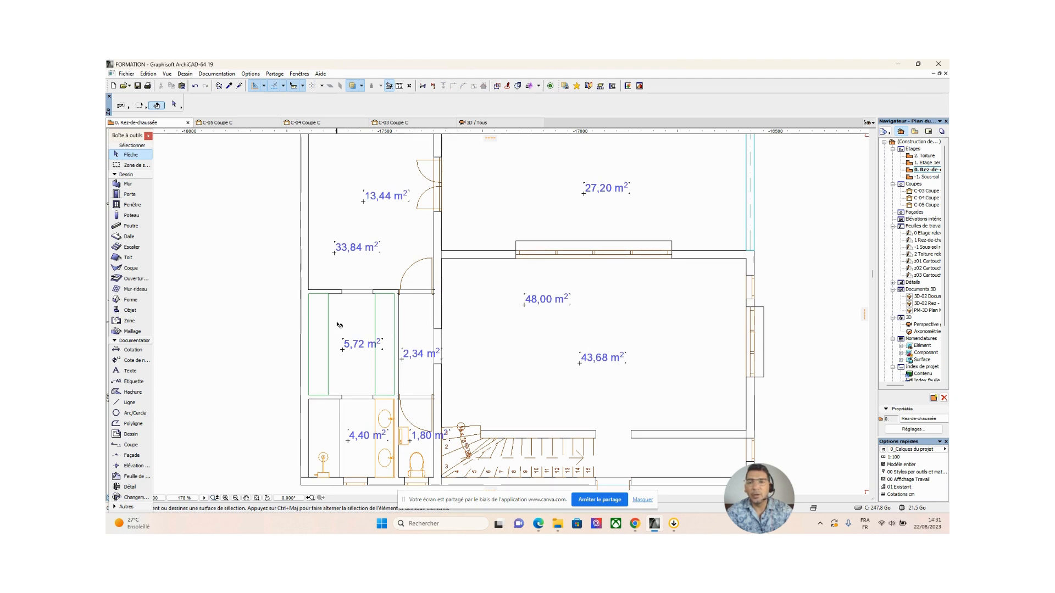
left_click(328, 294)
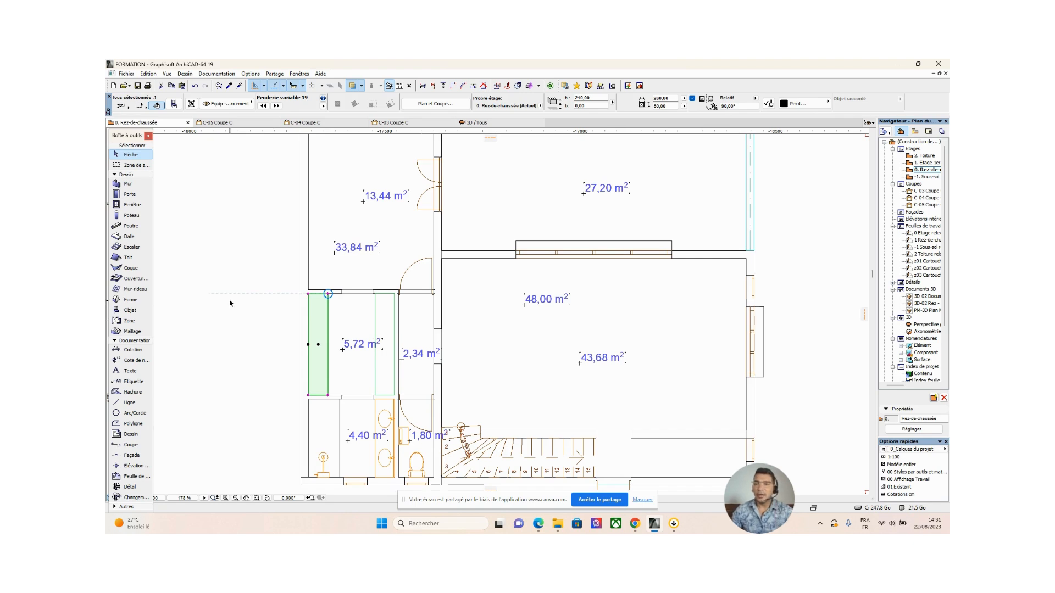
key("Escape")
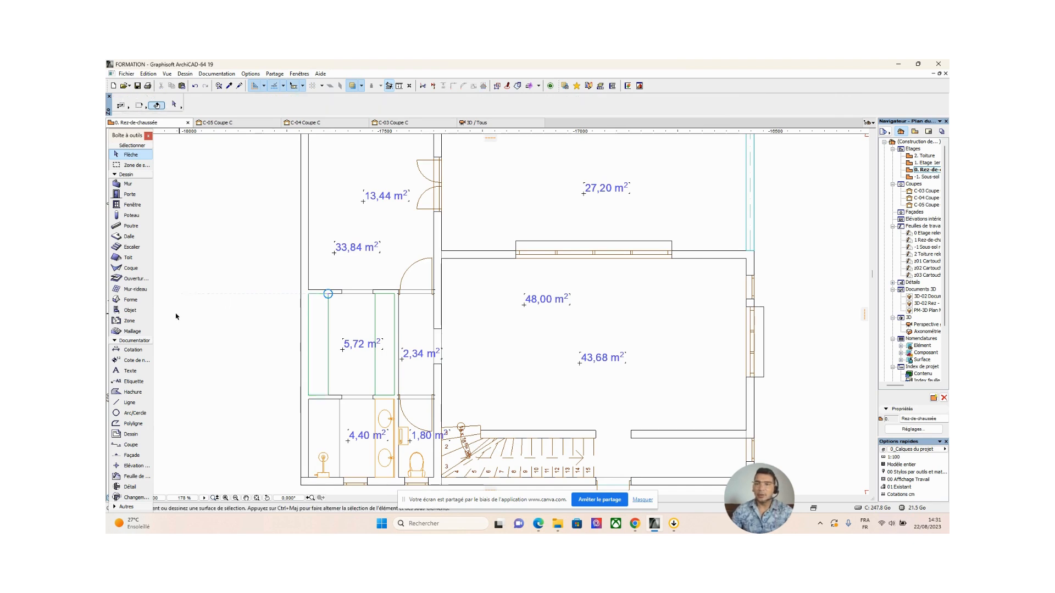
Draw a narrow vertical rectangular hatch outside the house, left of the 5,72 m² room, with the default hatch options
double_click(132, 392)
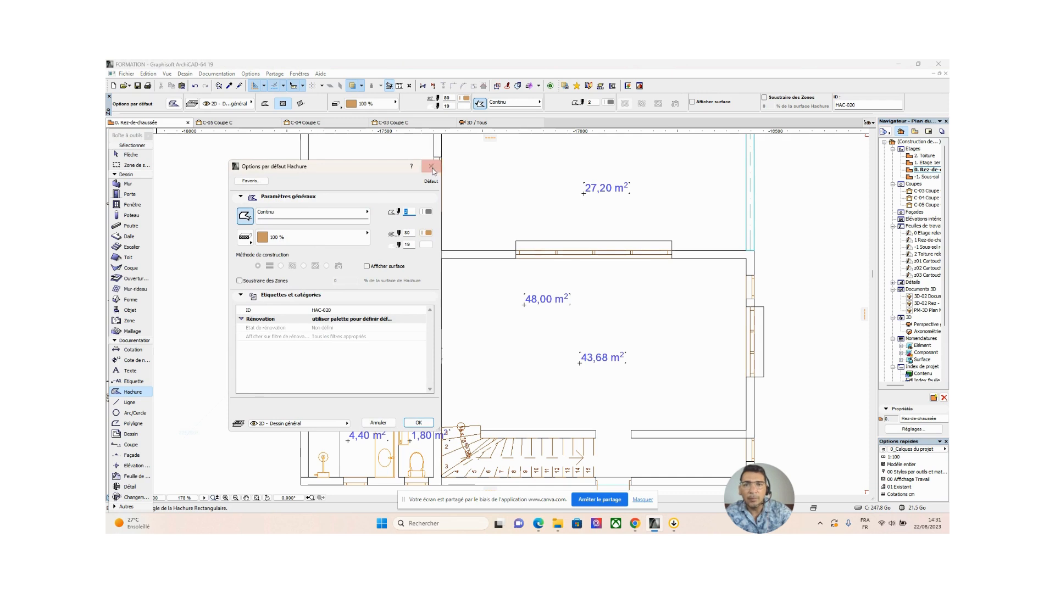
left_click(418, 423)
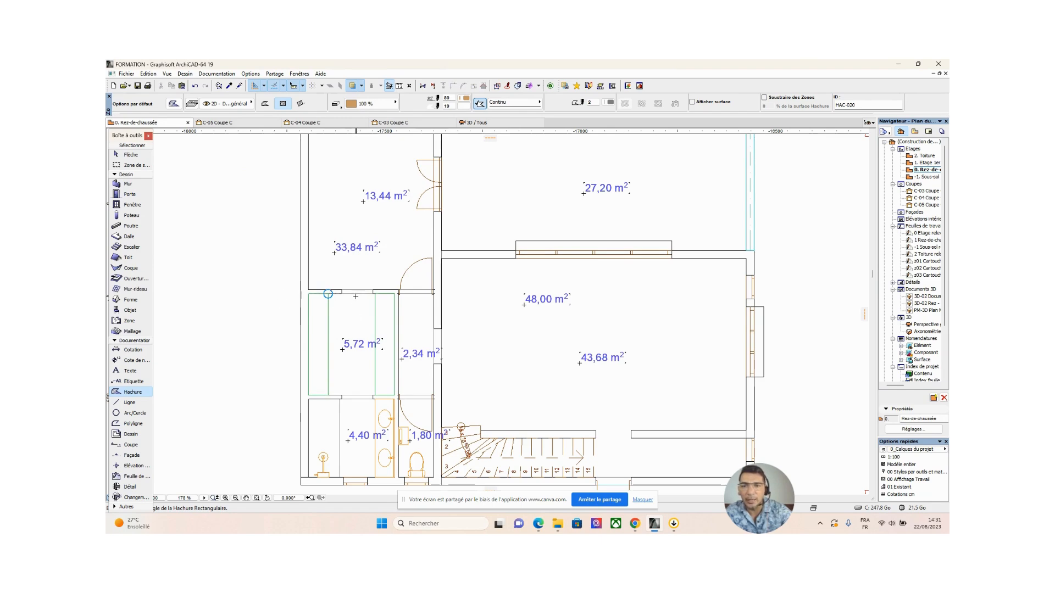
left_click(277, 288)
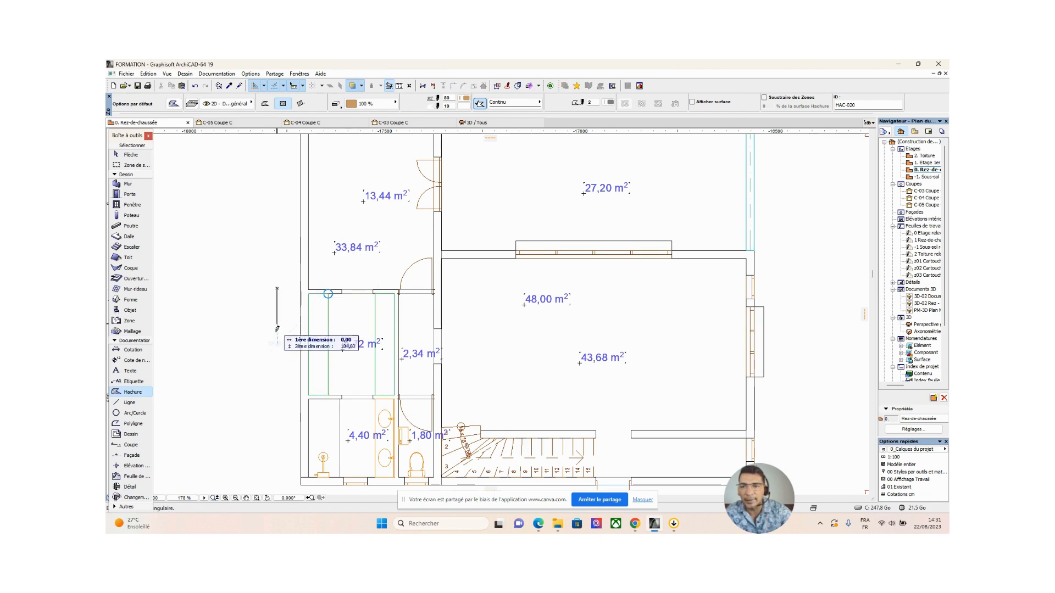
left_click(258, 394)
left_click(130, 155)
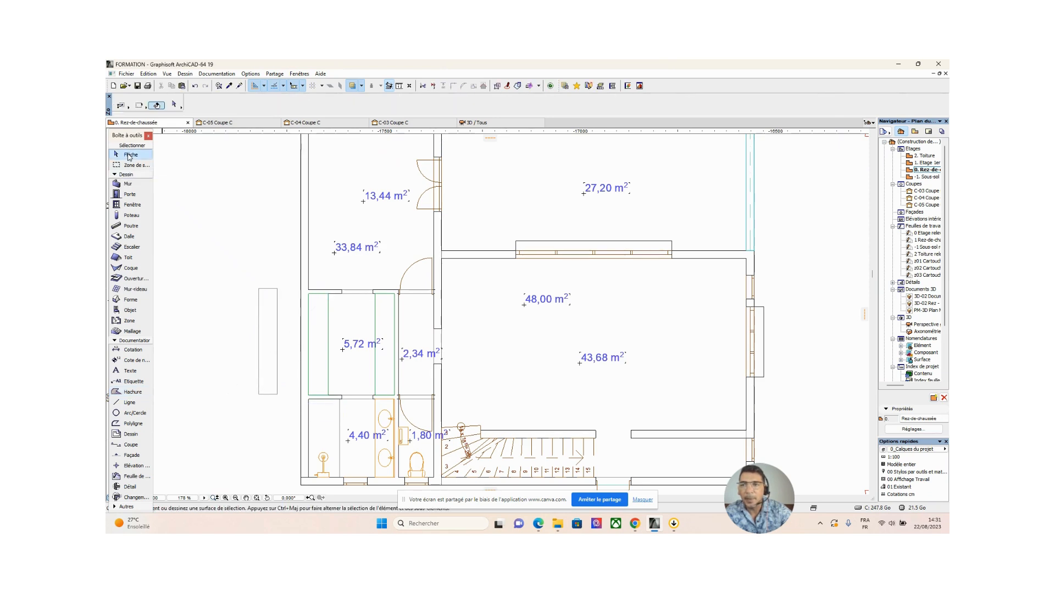
Move the rectangular hatch up and farther left of the house by its upper left corner, and deselect it
left_click(278, 290)
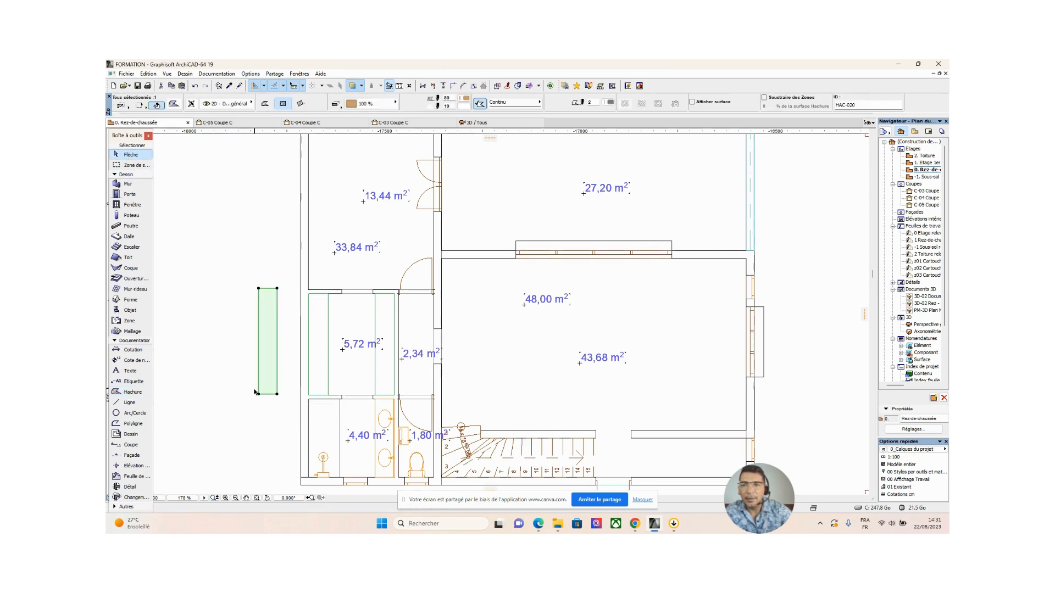
left_click(259, 289)
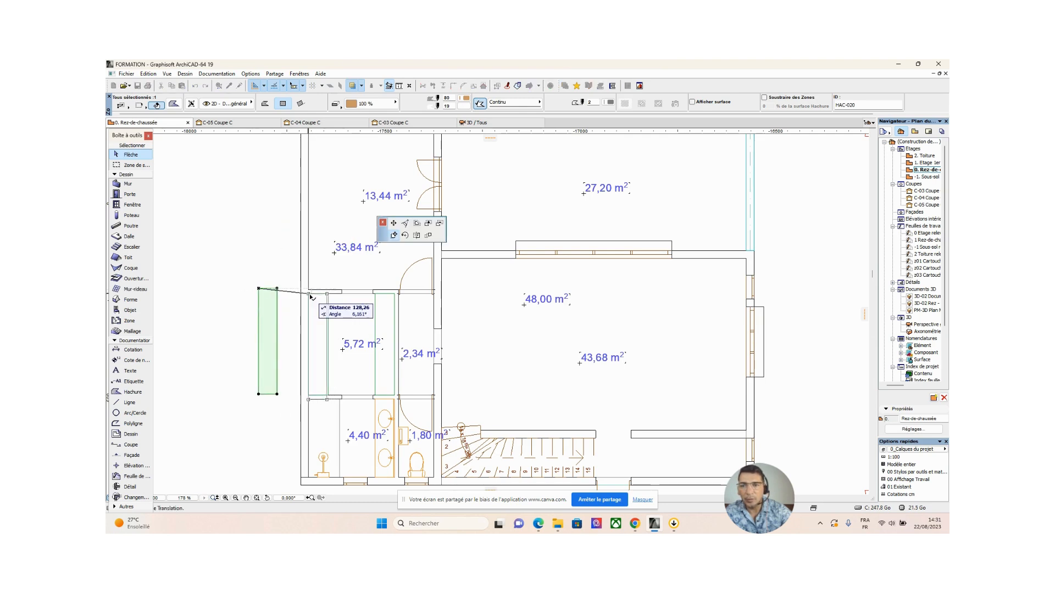
left_click(205, 262)
key("Escape")
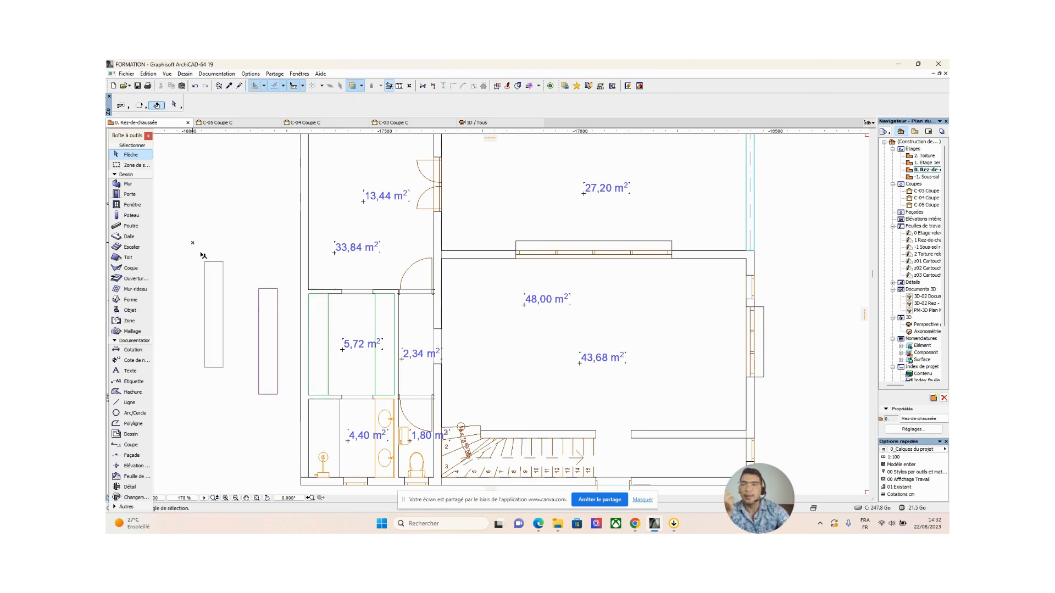
Delete the two loose wardrobe outlines lying outside the ground-floor plan, to the left of the building
left_click_drag(201, 252, 246, 297)
key("Delete")
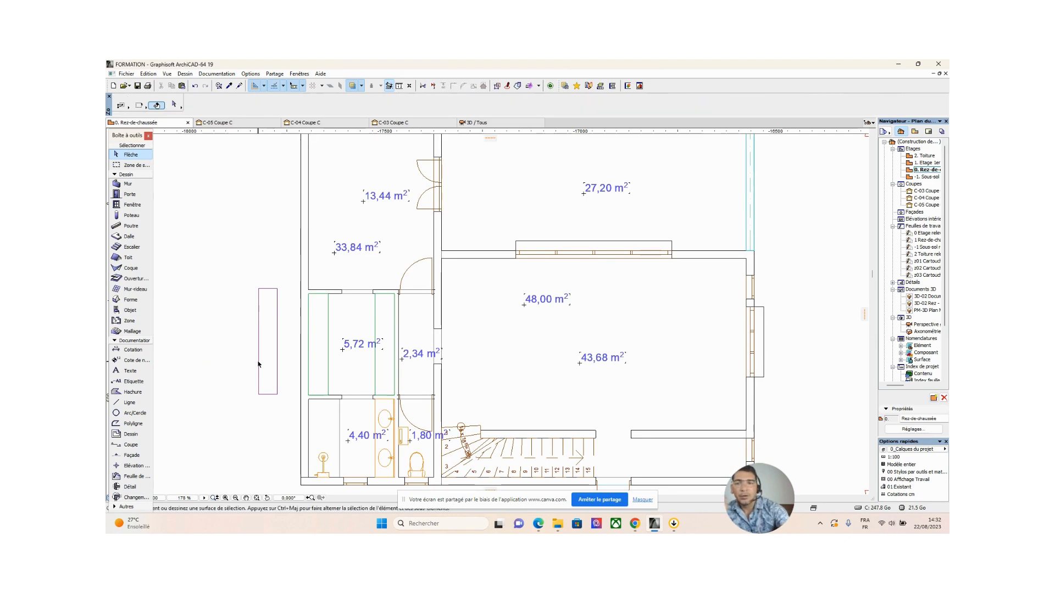
scroll(256, 347, "down", 2)
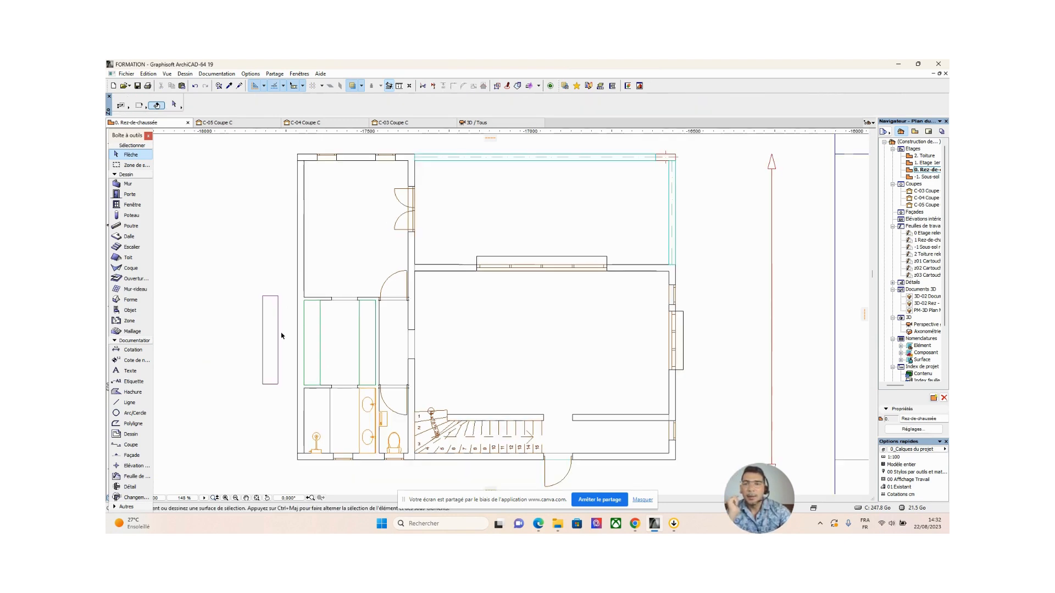
Copy the Penderie variable 19 wardrobe that stands along the outer wall of the 5,72 m² room
left_click(321, 322)
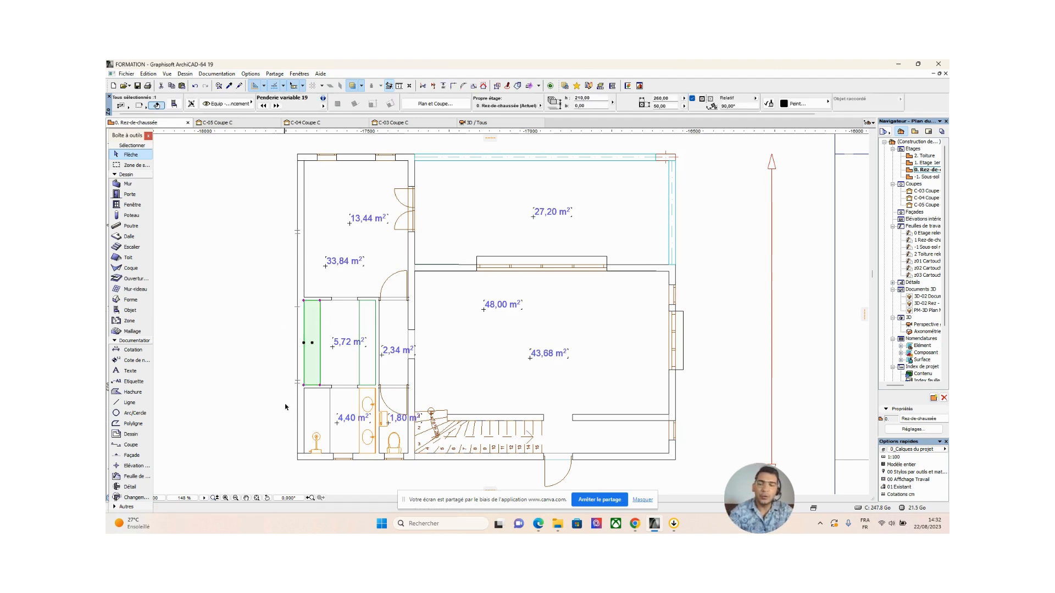
right_click(272, 341)
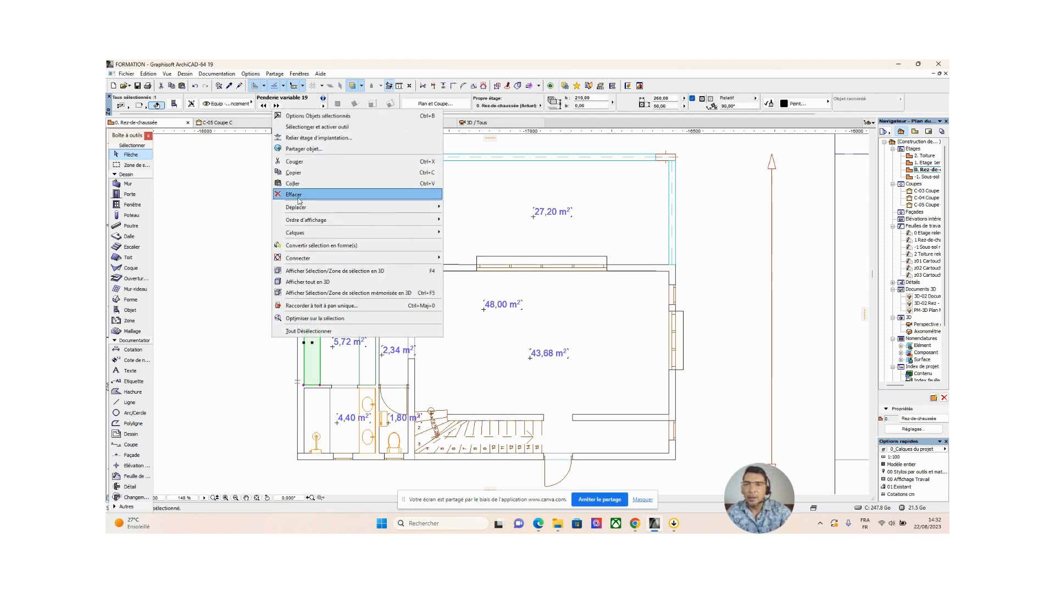
left_click(194, 291)
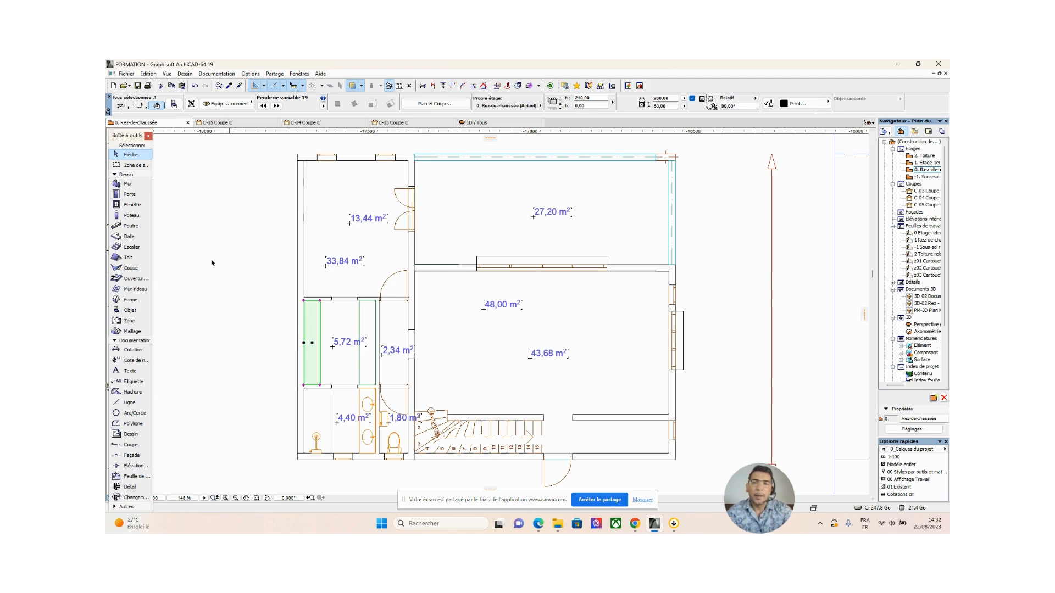
right_click(239, 258)
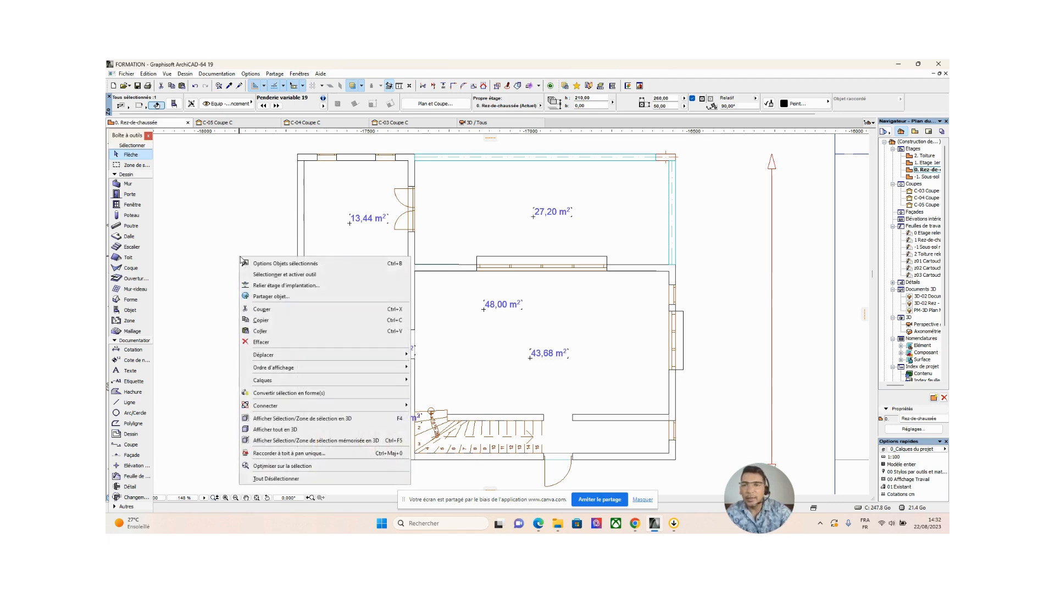
left_click(275, 320)
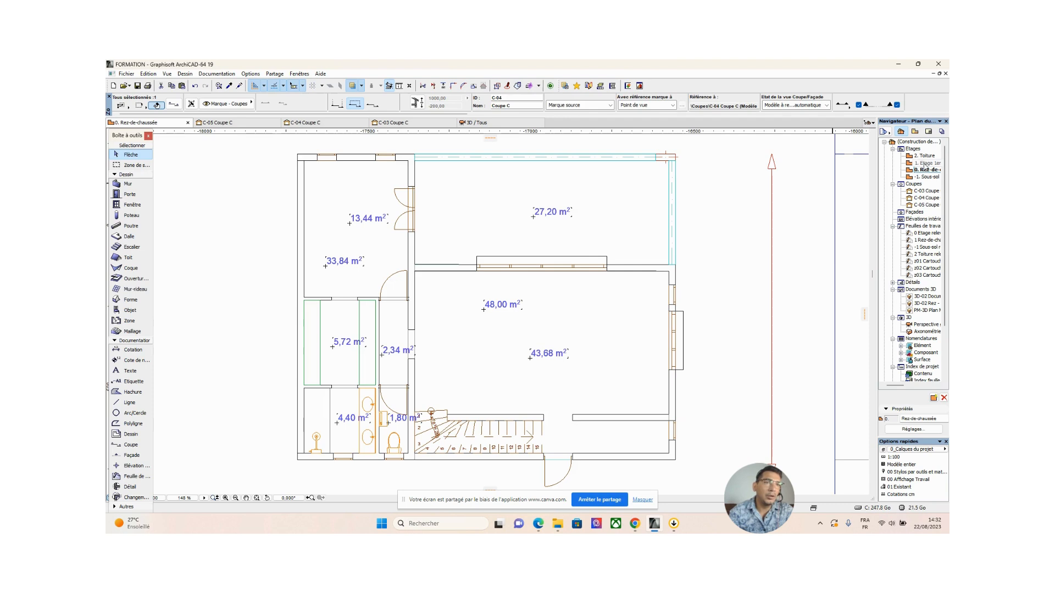
Open the 1. Etage 1er floor plan and set it as the trace reference in place of the ground floor
double_click(925, 163)
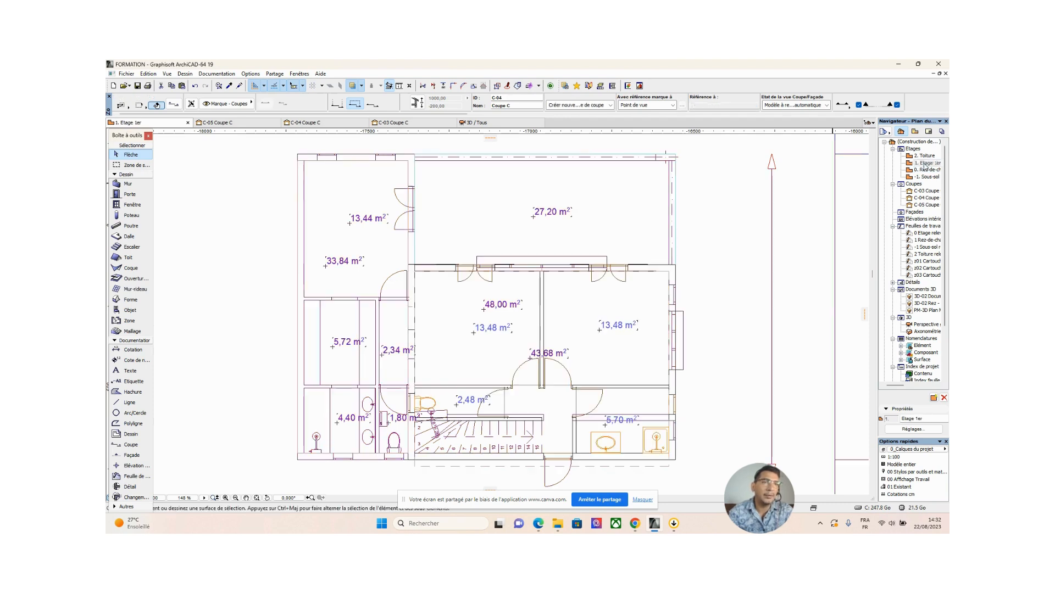
right_click(924, 166)
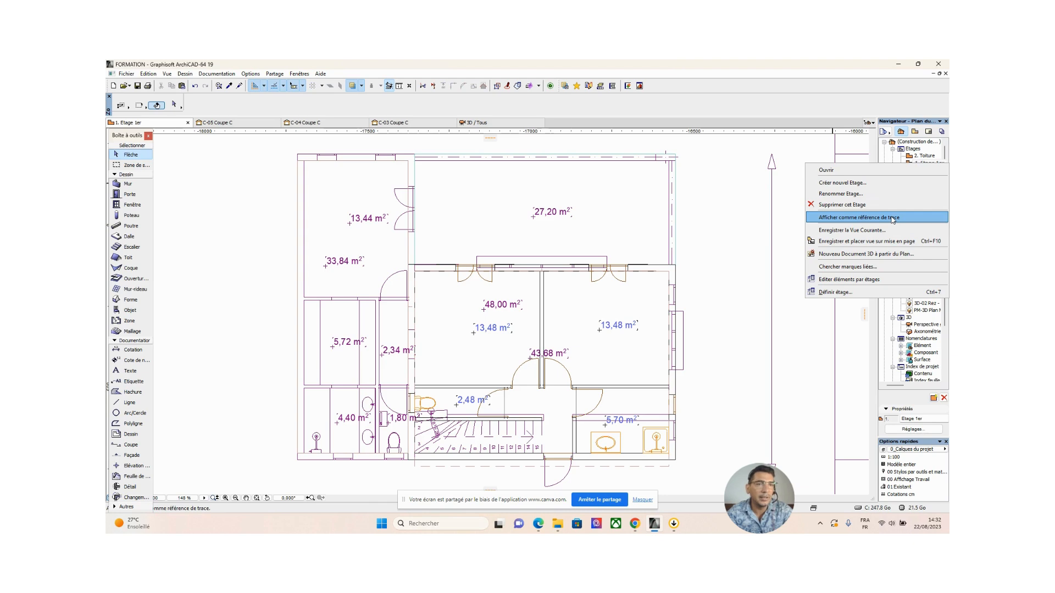
left_click(892, 219)
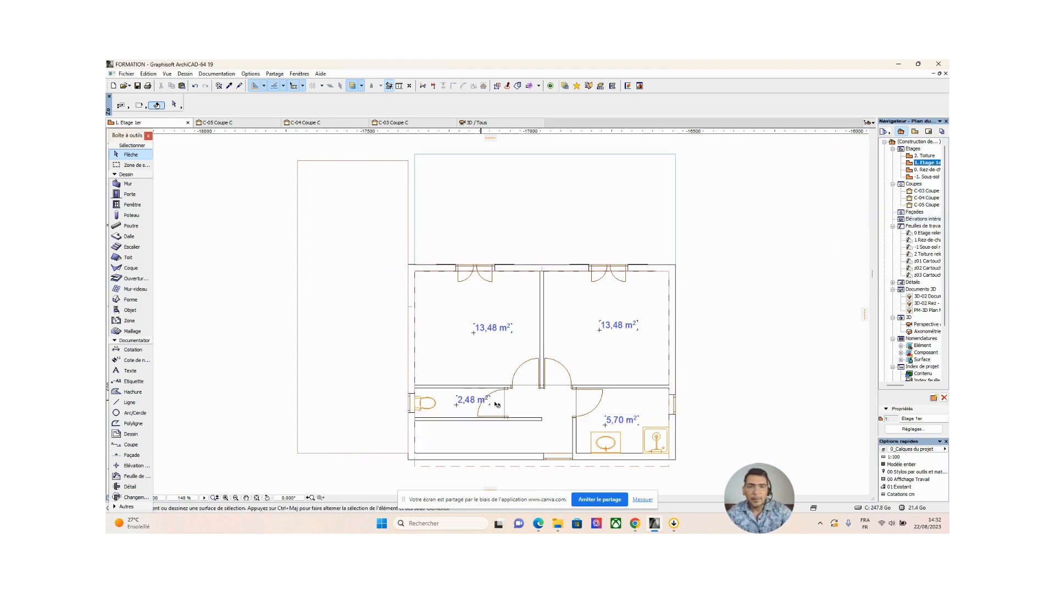
Paste the copied wardrobe into the first-floor plan and place it in the empty area left of the building
scroll(510, 395, "up", 4)
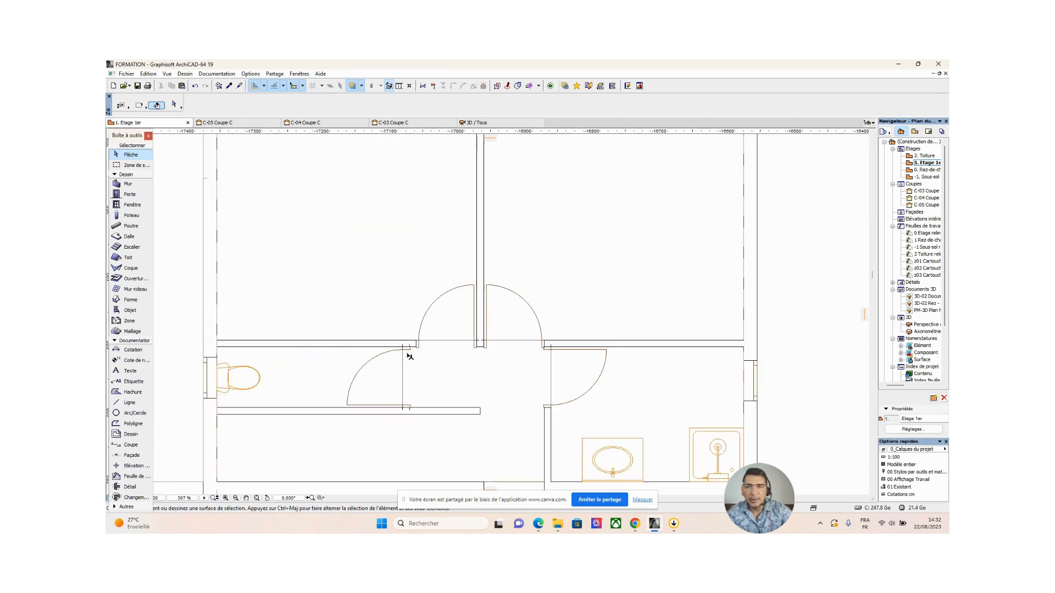
scroll(409, 355, "down", 1)
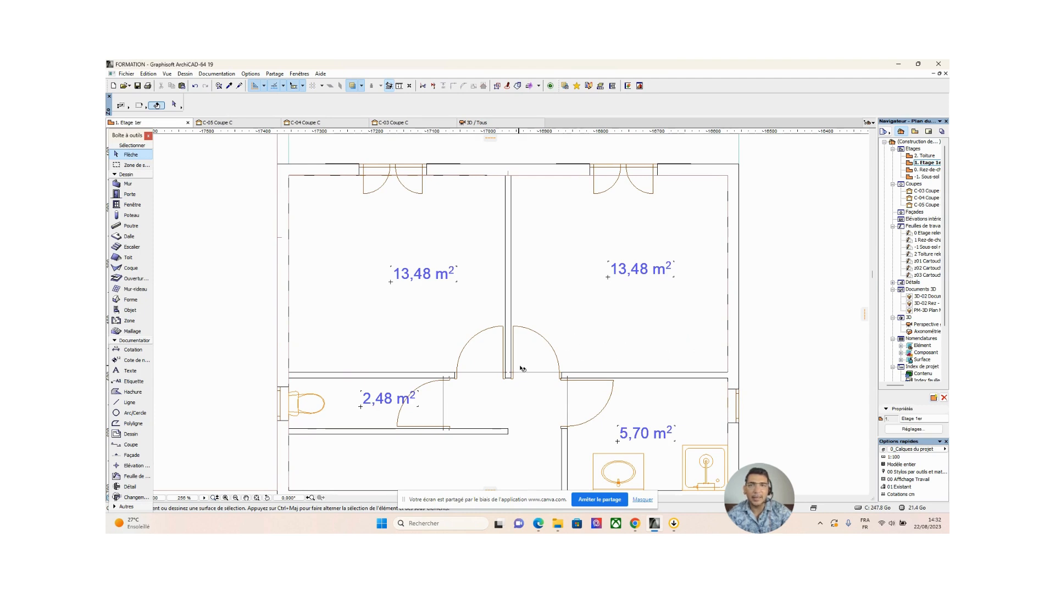
scroll(277, 291, "down", 2)
middle_click_drag(271, 296, 546, 282)
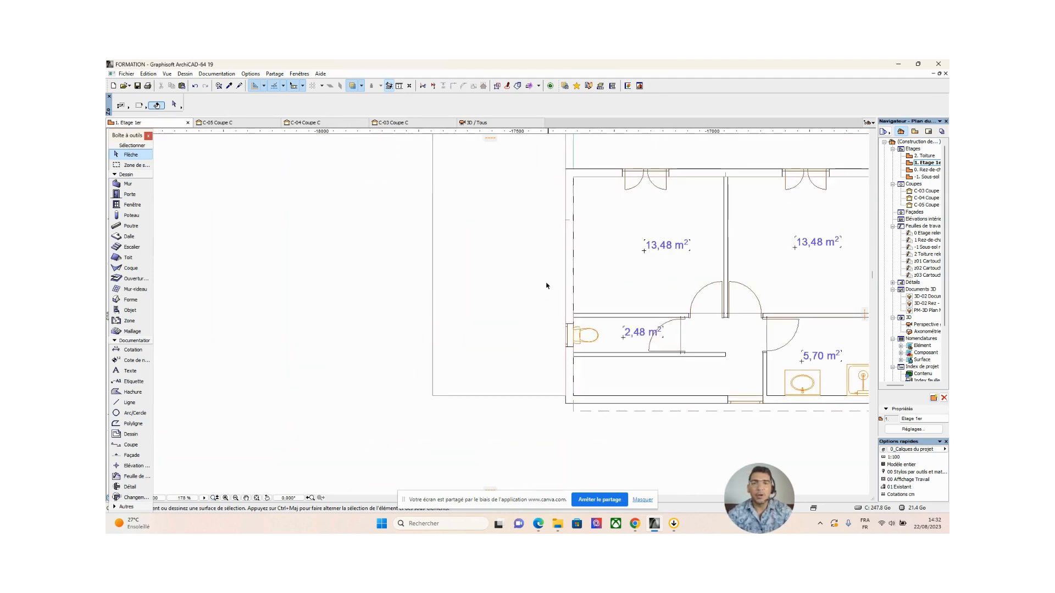
scroll(497, 294, "down", 4)
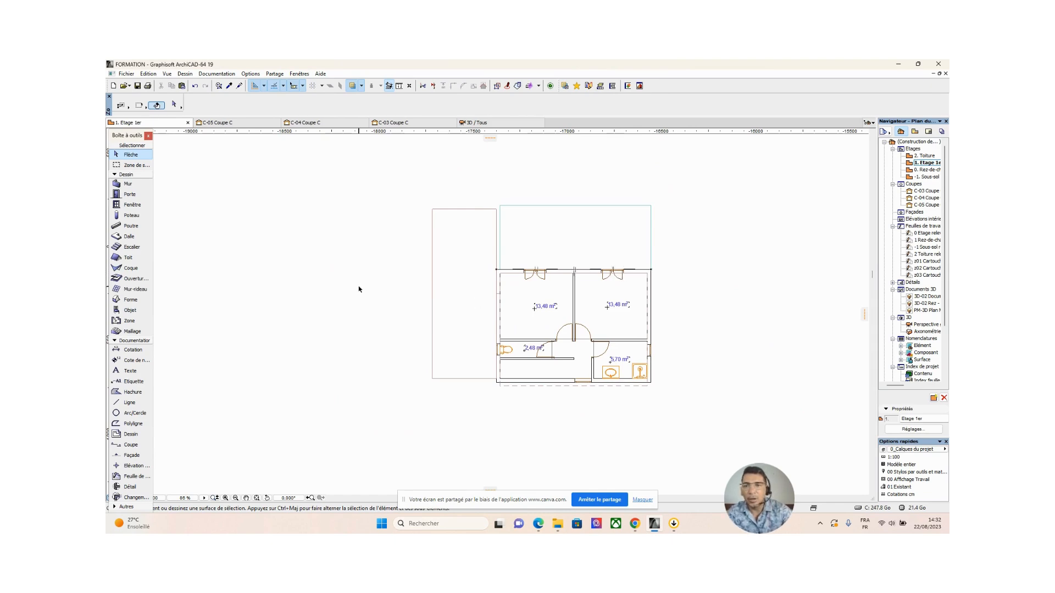
right_click(396, 278)
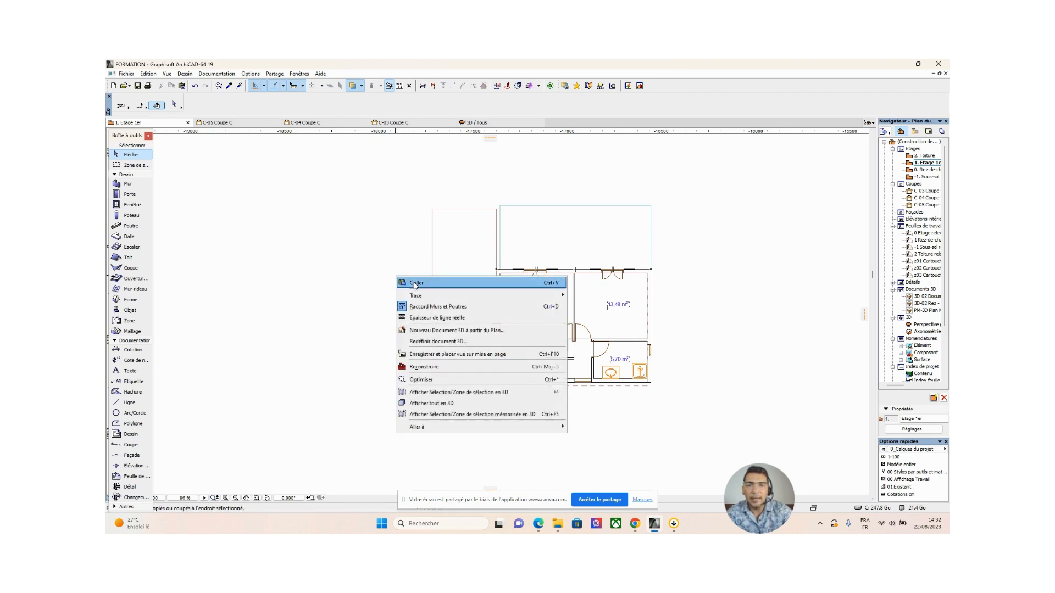
left_click(416, 284)
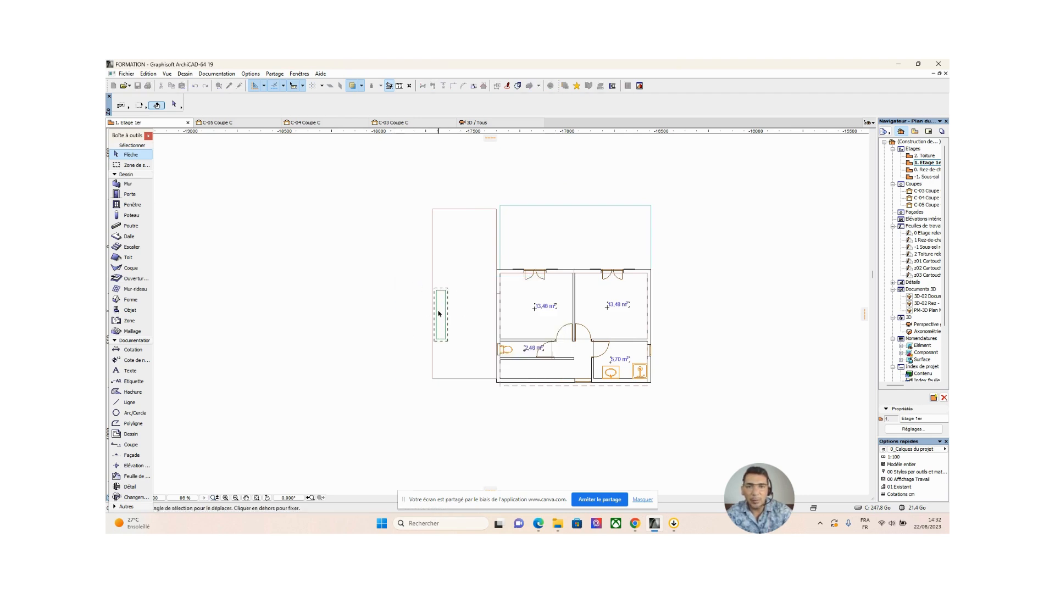
left_click_drag(439, 314, 373, 310)
left_click(372, 365)
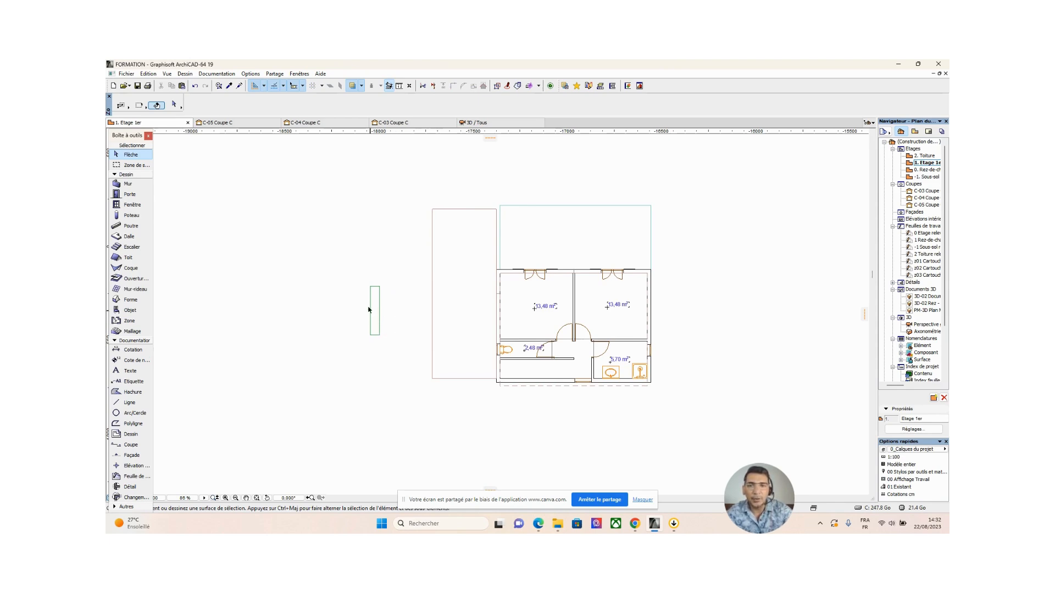
Using the existing 10 cm partition's settings, draw a 60 cm wall stub up into the left bedroom from the partition edge beside its door
scroll(406, 359, "up", 3)
middle_click_drag(407, 358, 248, 338)
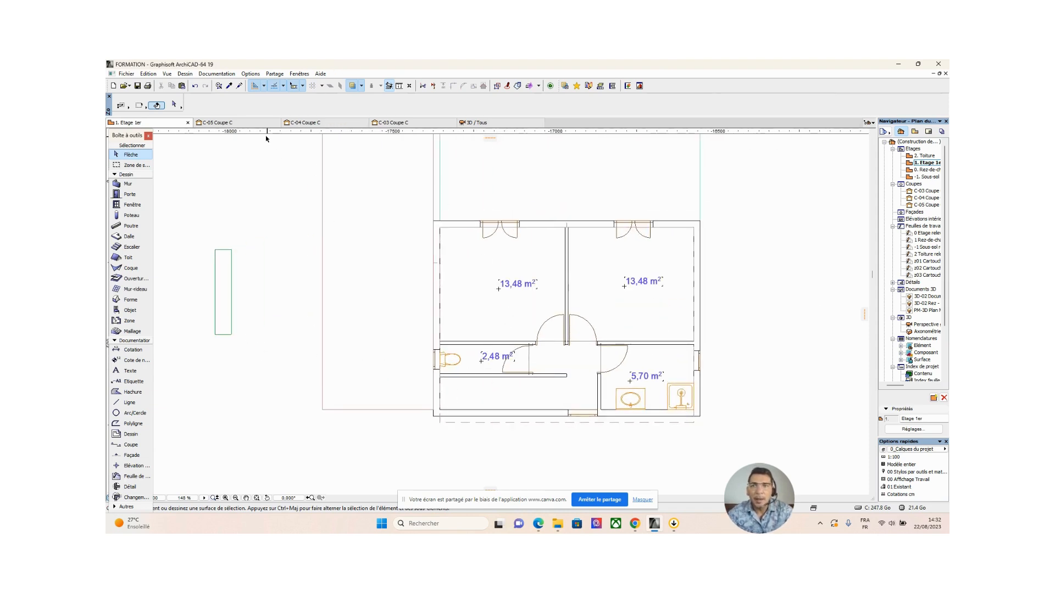
left_click(502, 341)
left_click(504, 337, "alt")
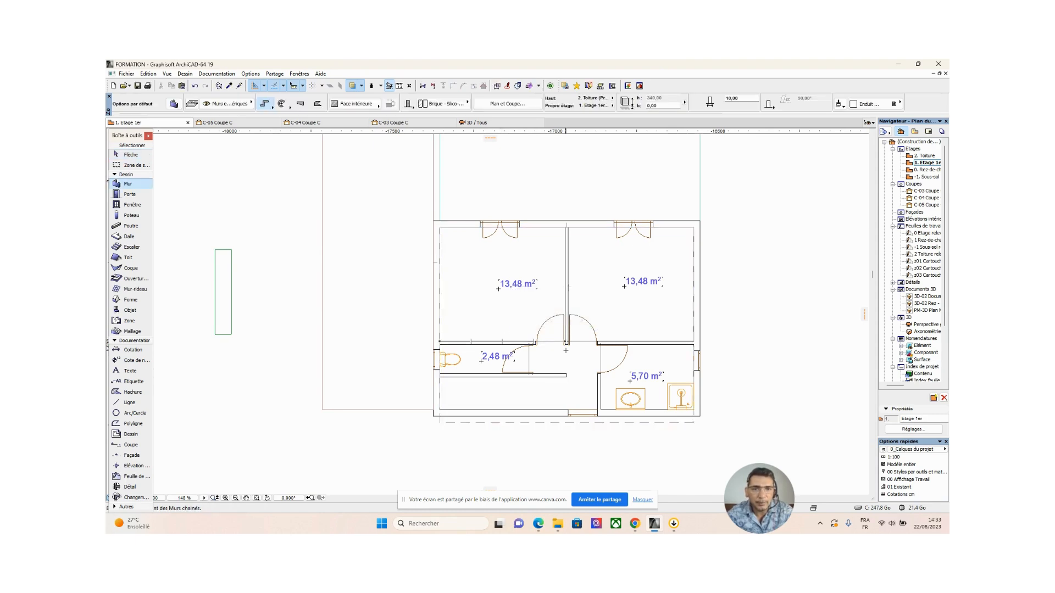
scroll(537, 341, "up", 10)
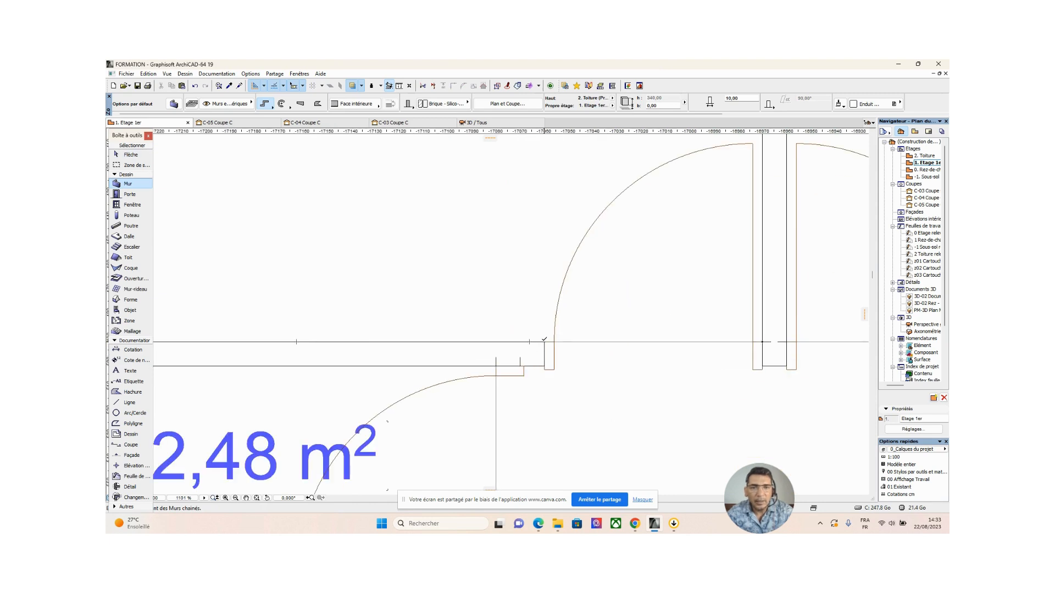
left_click(544, 341)
scroll(544, 329, "down", 6)
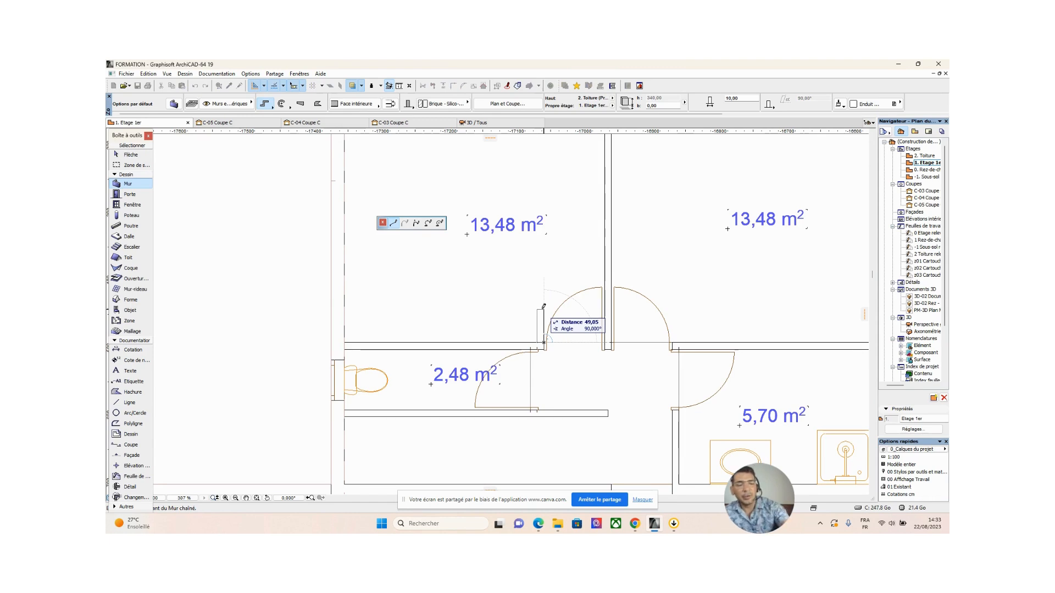
type("50")
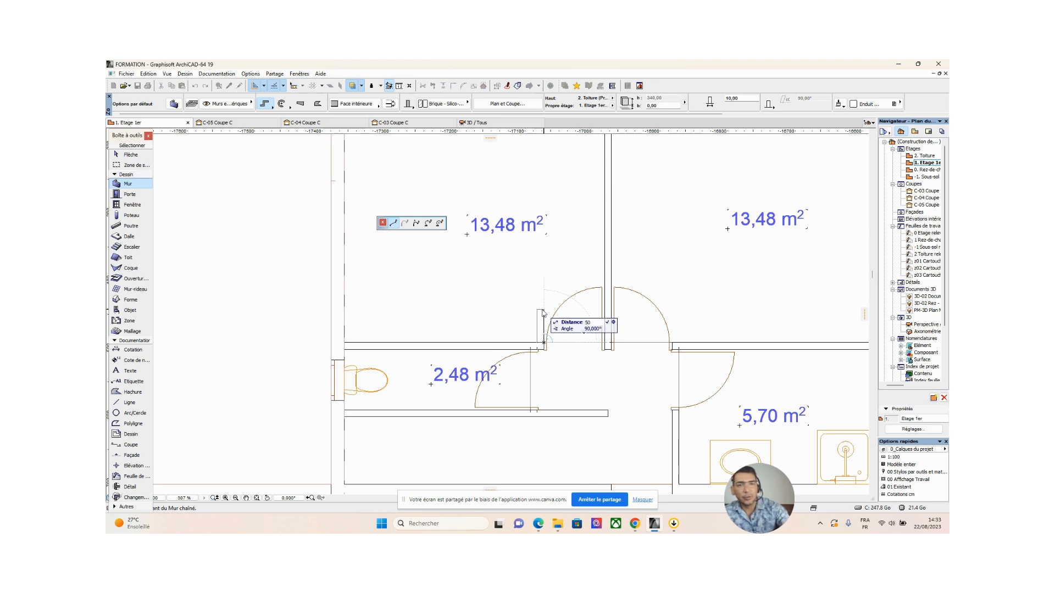
key("BackSpace")
key("BackSpace")
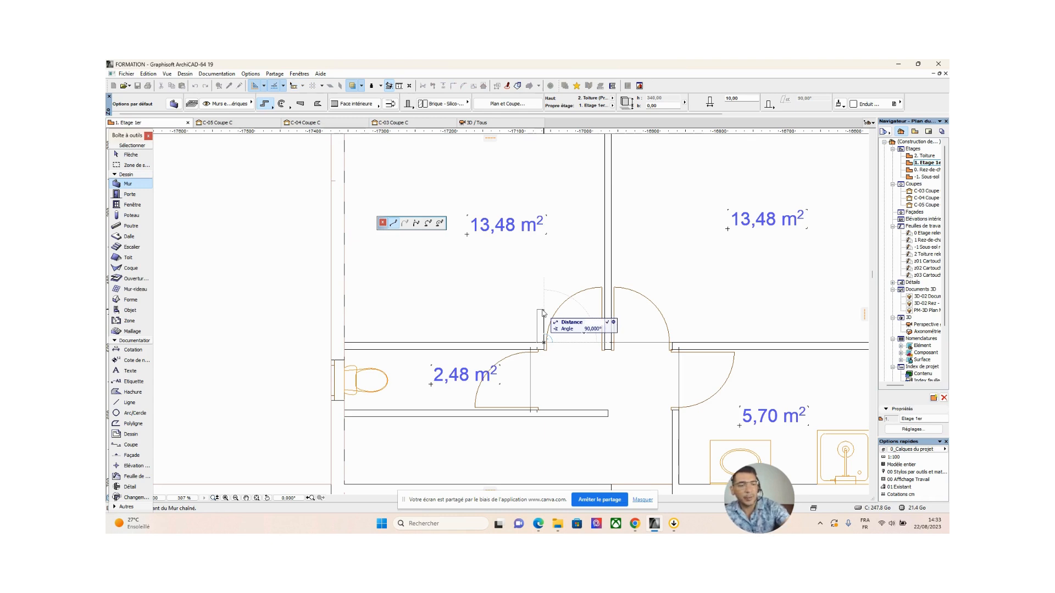
type("6")
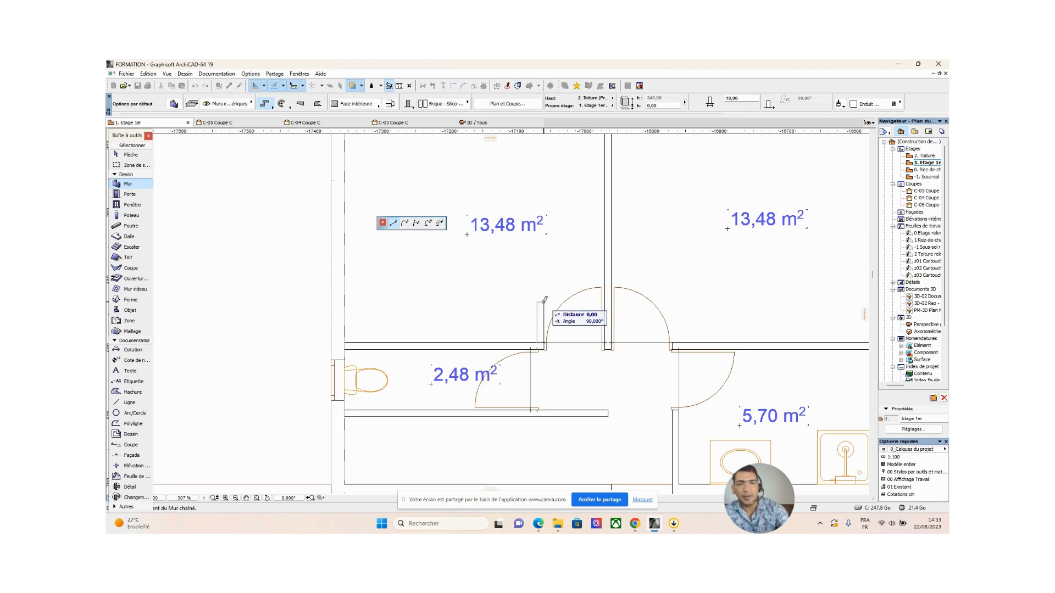
key("Return")
Draw a 60 cm wall stub up into the right bedroom beside its door, with the wall thickness flipped away from the door
scroll(551, 324, "down", 4)
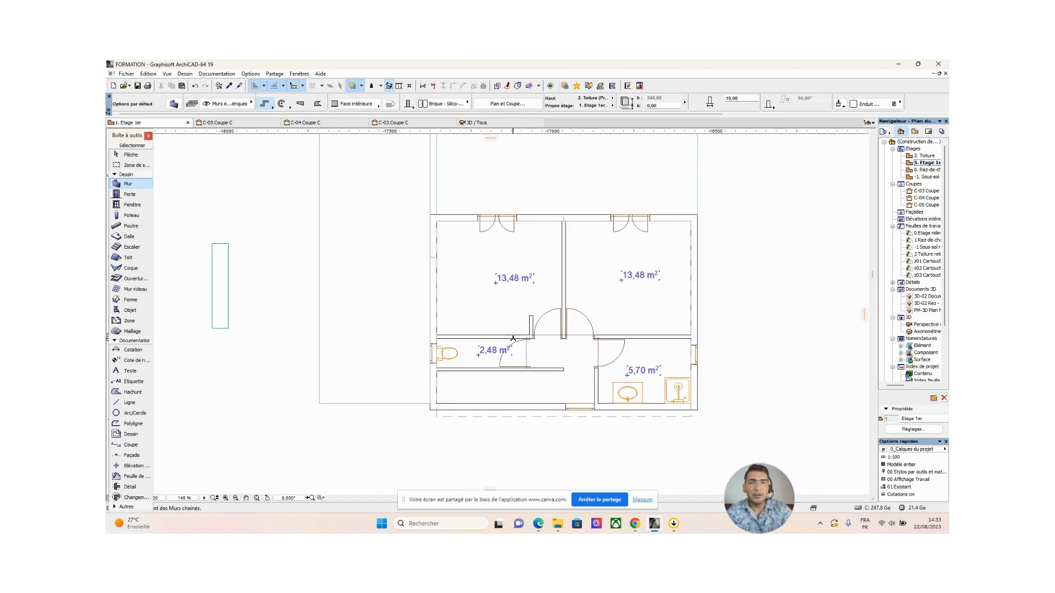
scroll(513, 338, "up", 5)
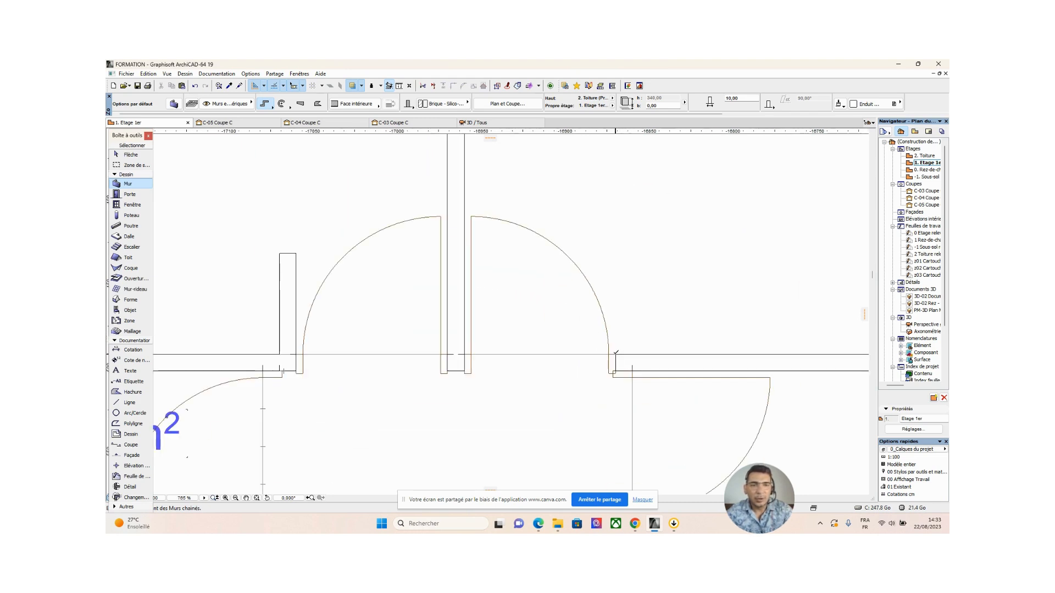
left_click(616, 354)
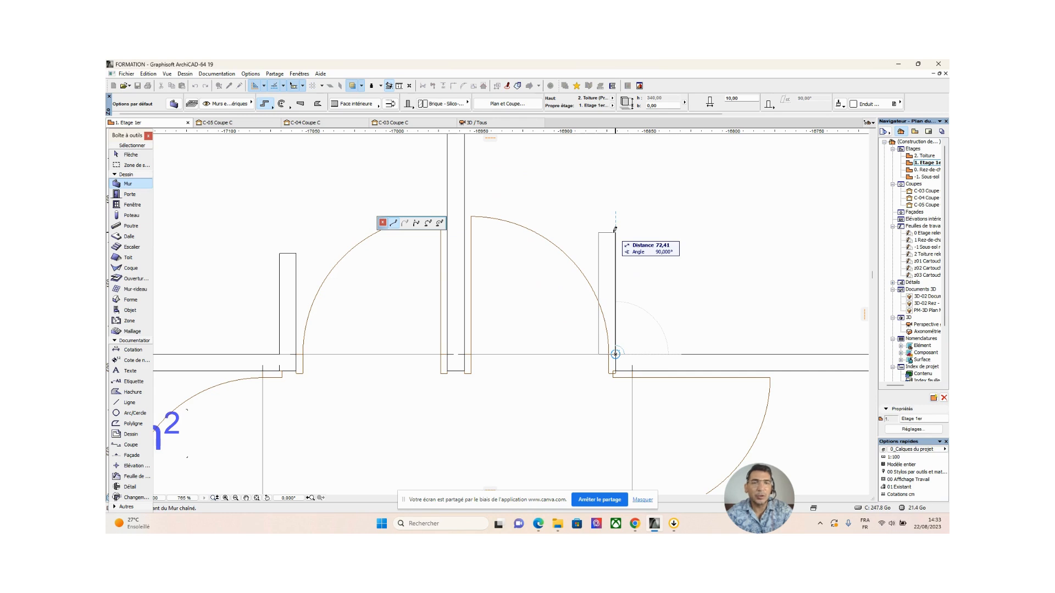
left_click(391, 106)
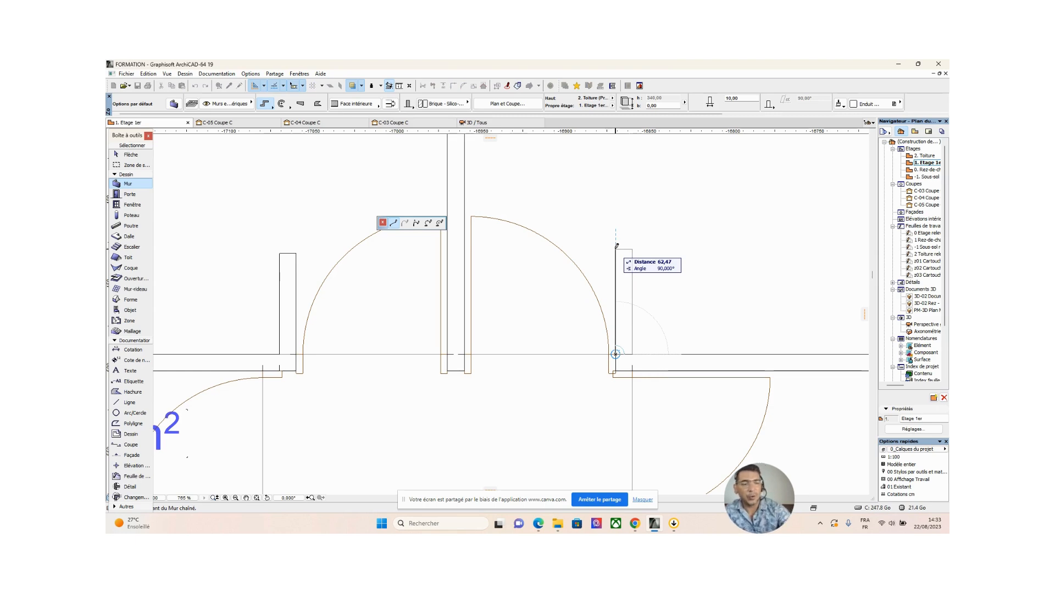
type("60")
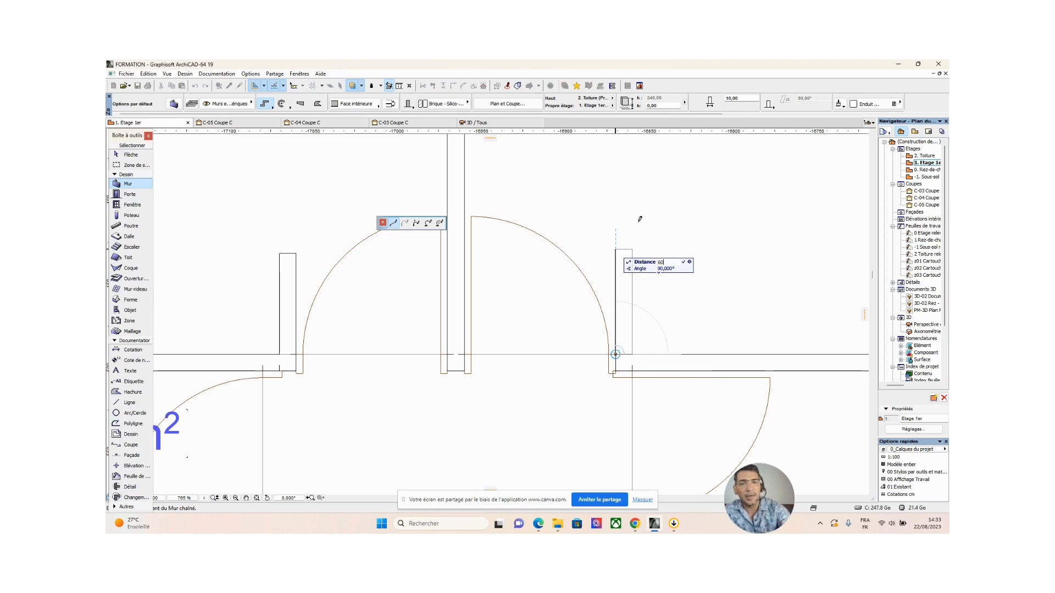
key("Return")
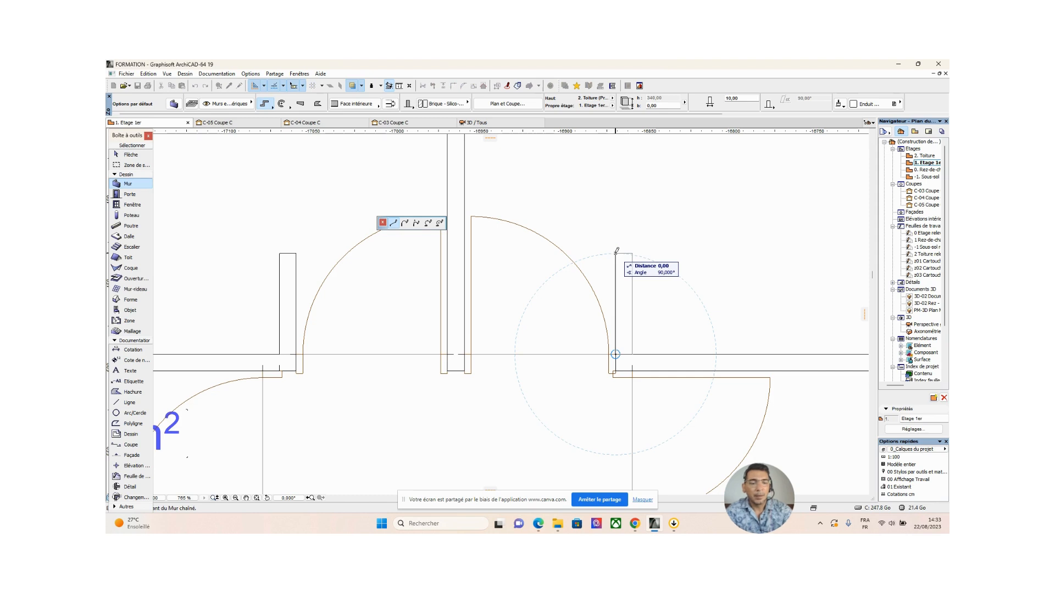
key("Escape")
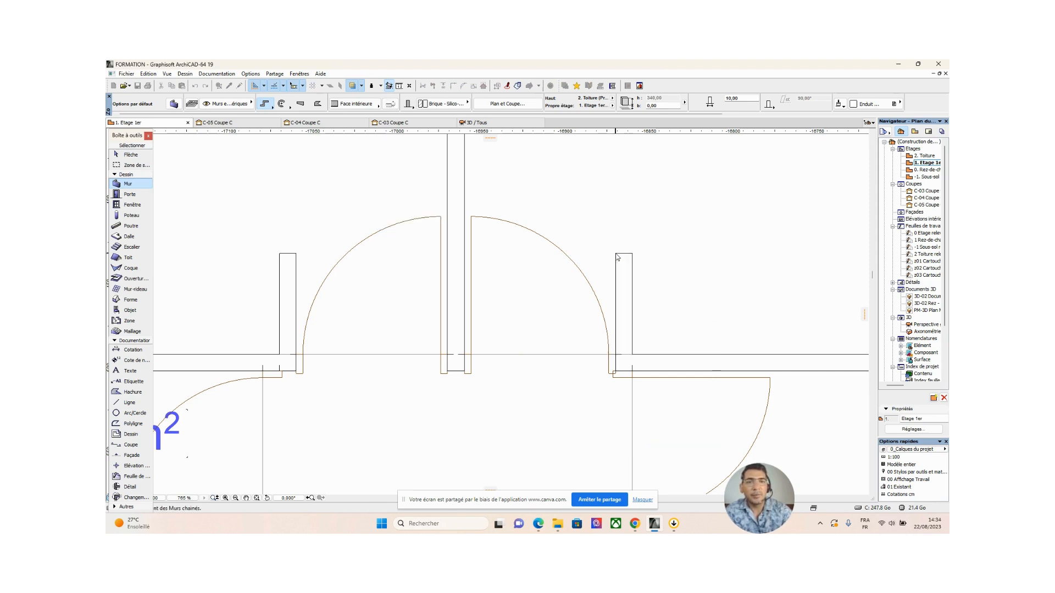
Move the pasted wardrobe by its lower-left corner to the junction of the partition and the wall stub in the left bedroom
scroll(640, 320, "down", 6)
scroll(641, 320, "down", 8)
middle_click_drag(640, 319, 546, 297)
scroll(537, 296, "up", 6)
left_click(147, 155)
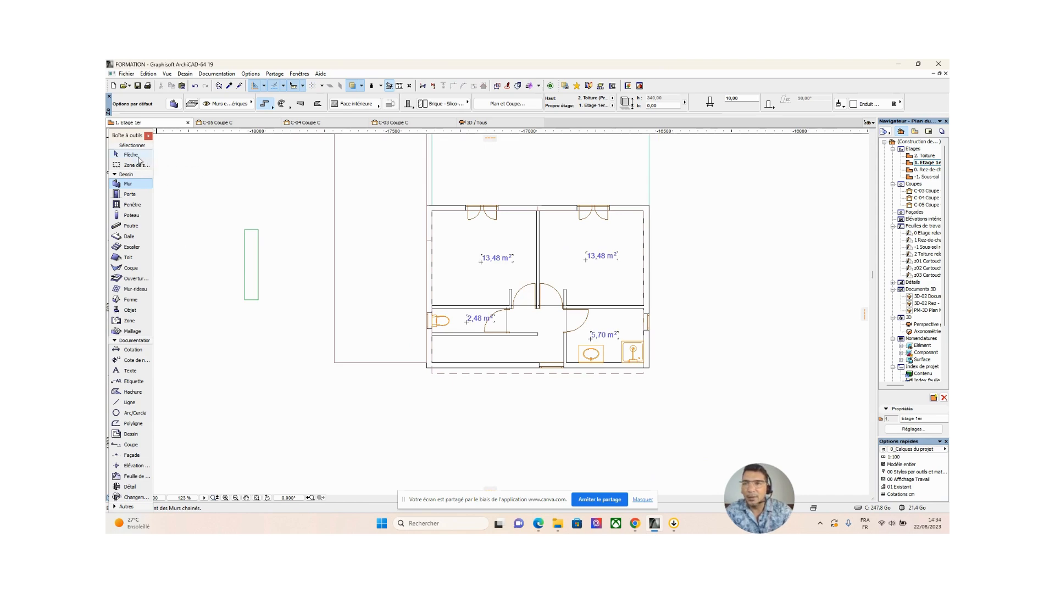
left_click(251, 231)
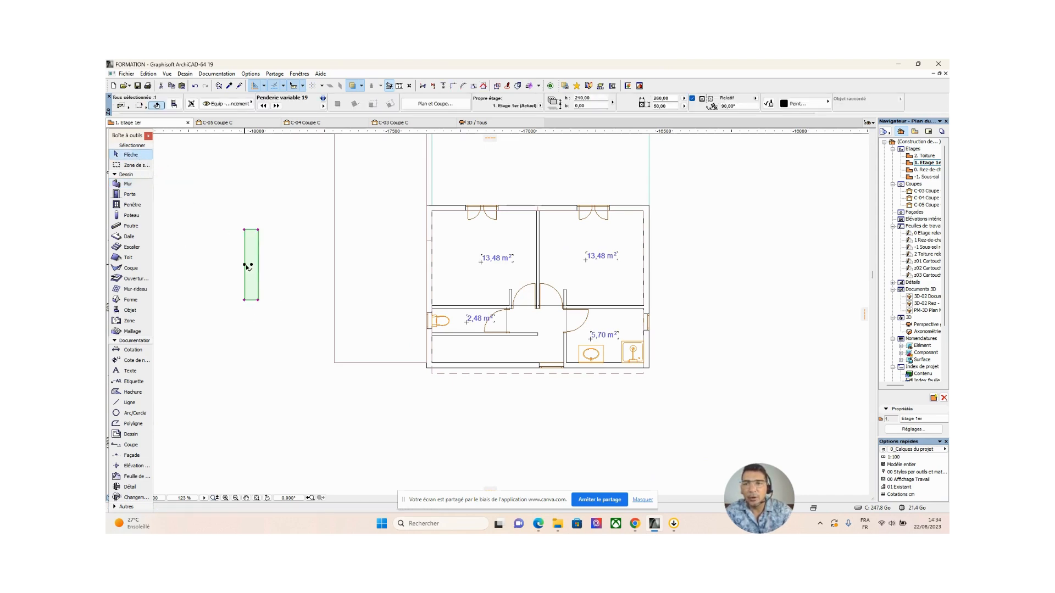
left_click(244, 301)
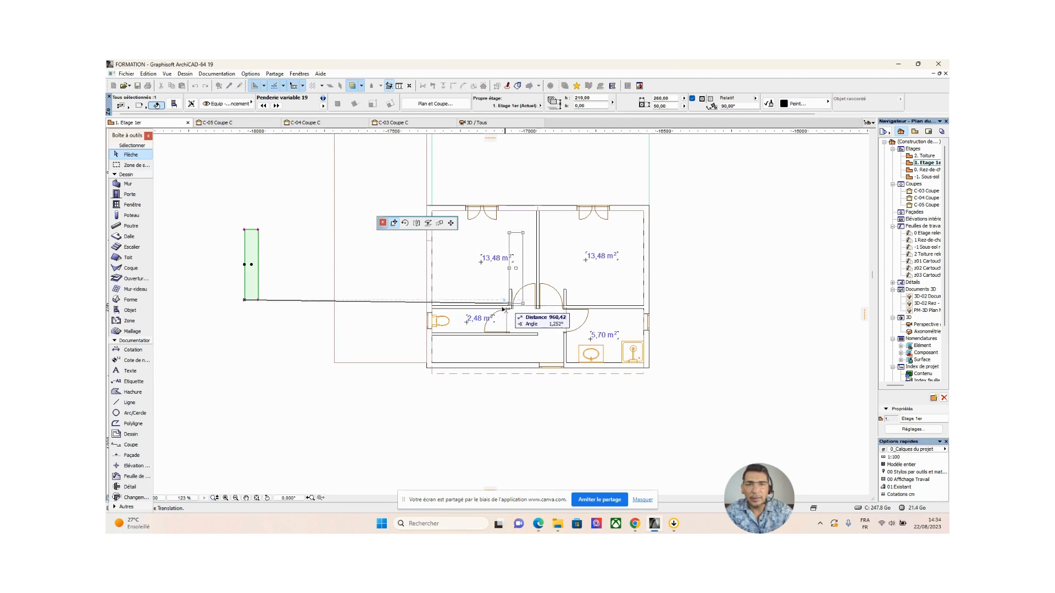
scroll(494, 306, "up", 4)
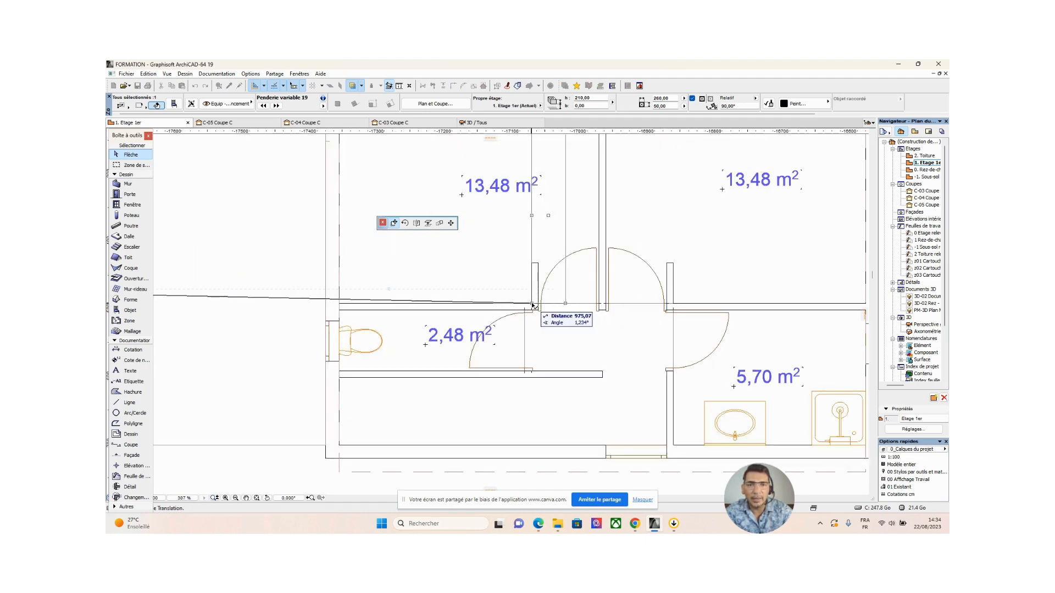
left_click(531, 304)
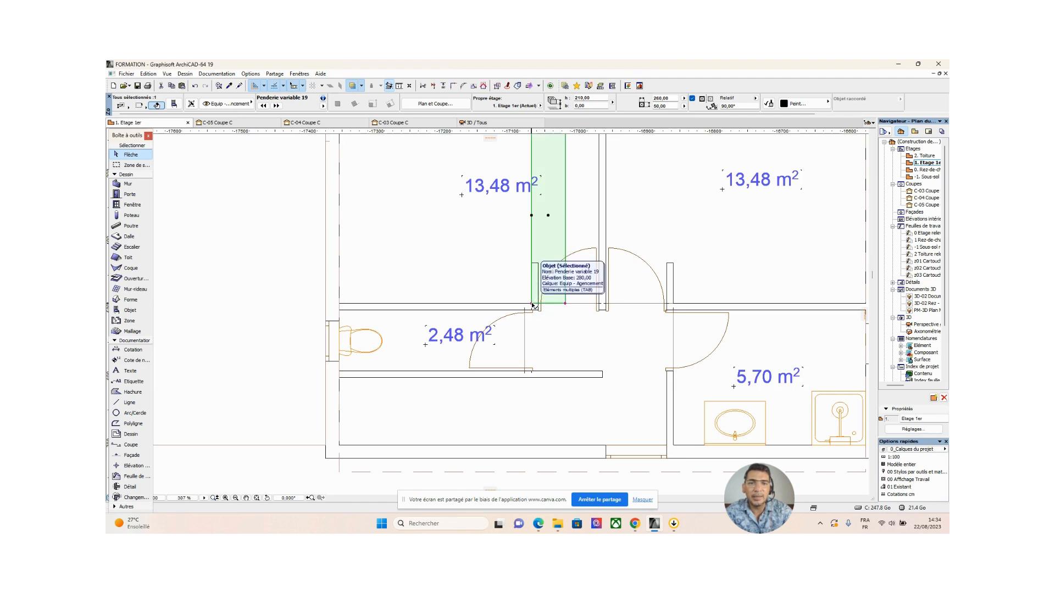
Rotate the wardrobe 90° counterclockwise about that corner so it lies along the left bedroom's lower partition
left_click(532, 305)
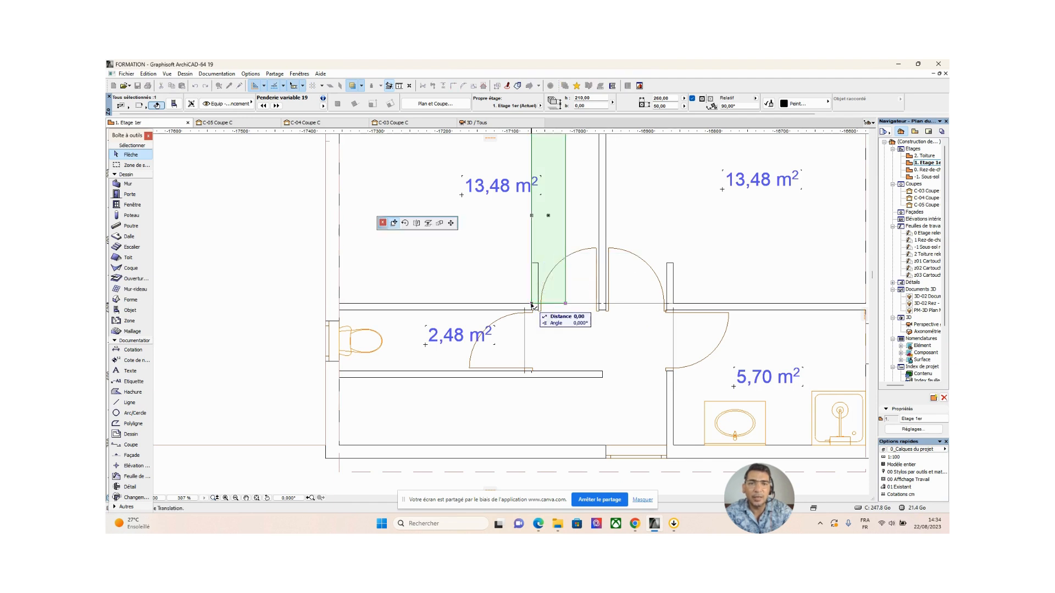
left_click(405, 223)
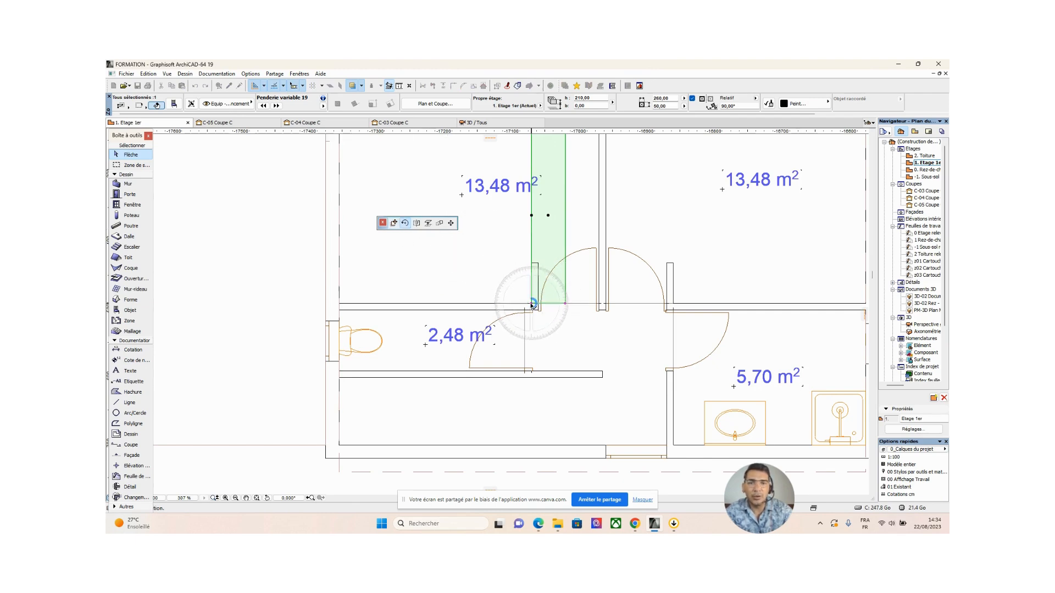
left_click(532, 305)
middle_click_drag(541, 234, 536, 319)
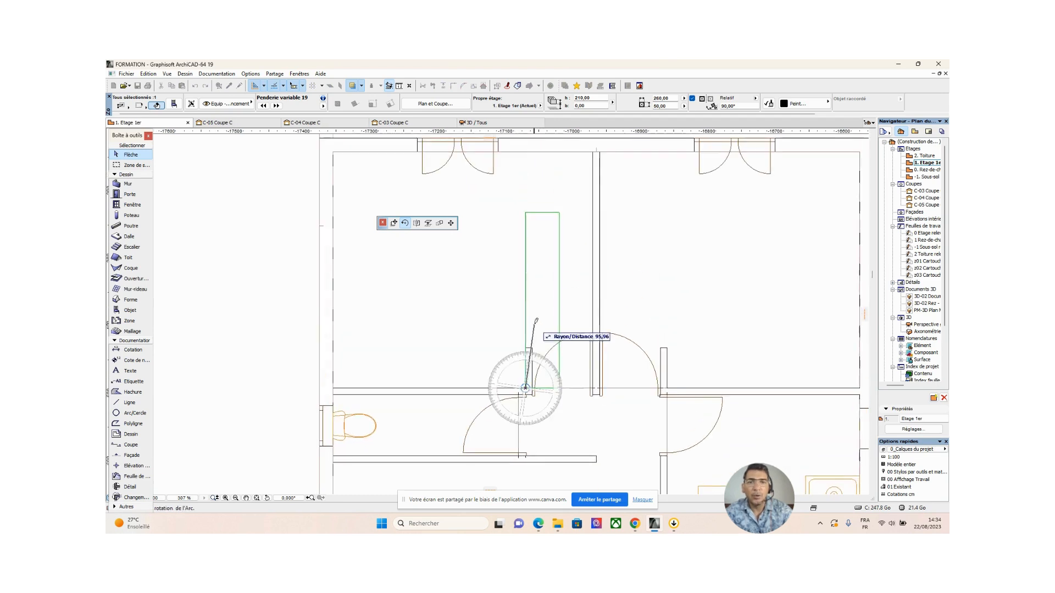
left_click(527, 210)
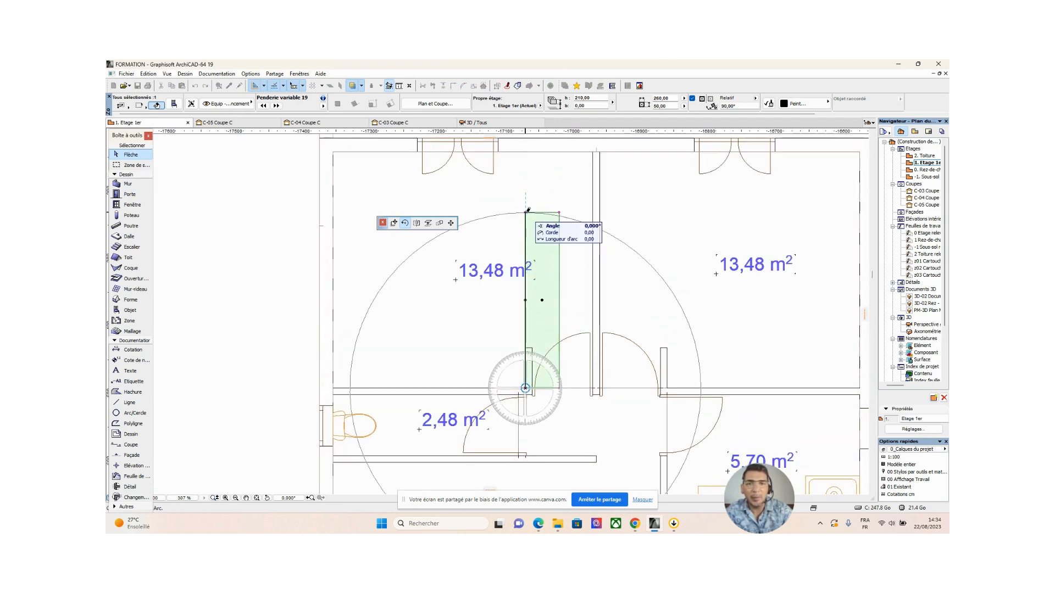
left_click(366, 384)
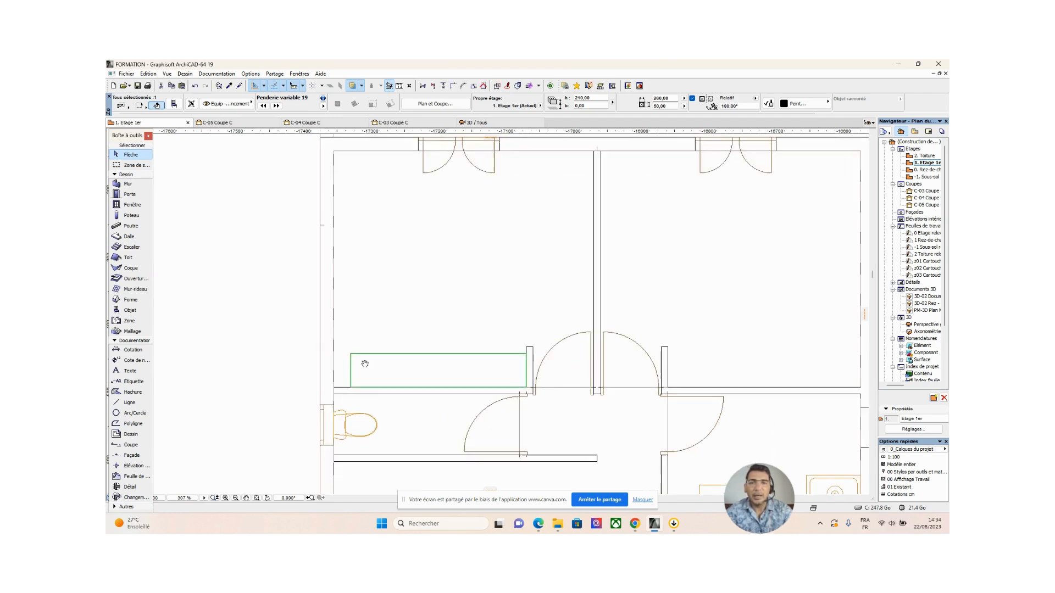
Stretch the wardrobe's outer end to the exterior wall's inner face, making it 285 cm wide
middle_click_drag(360, 373, 416, 316)
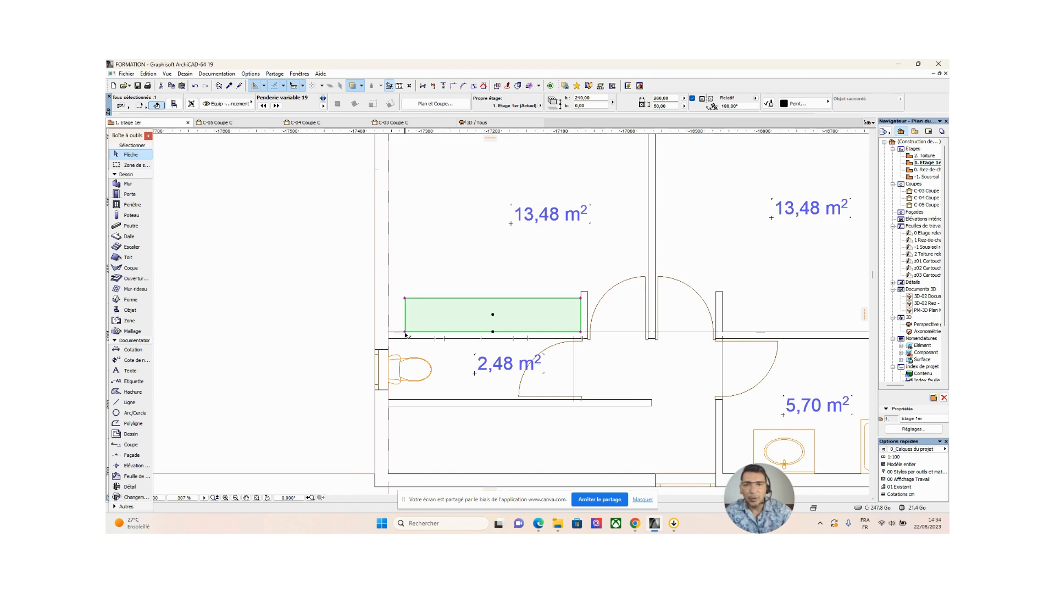
left_click(405, 334)
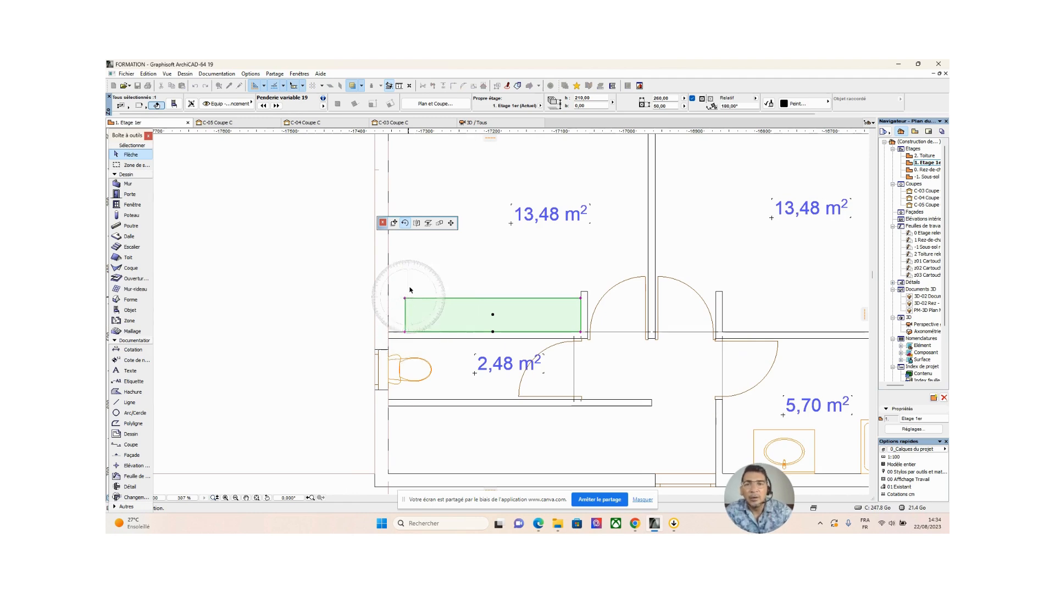
left_click(451, 223)
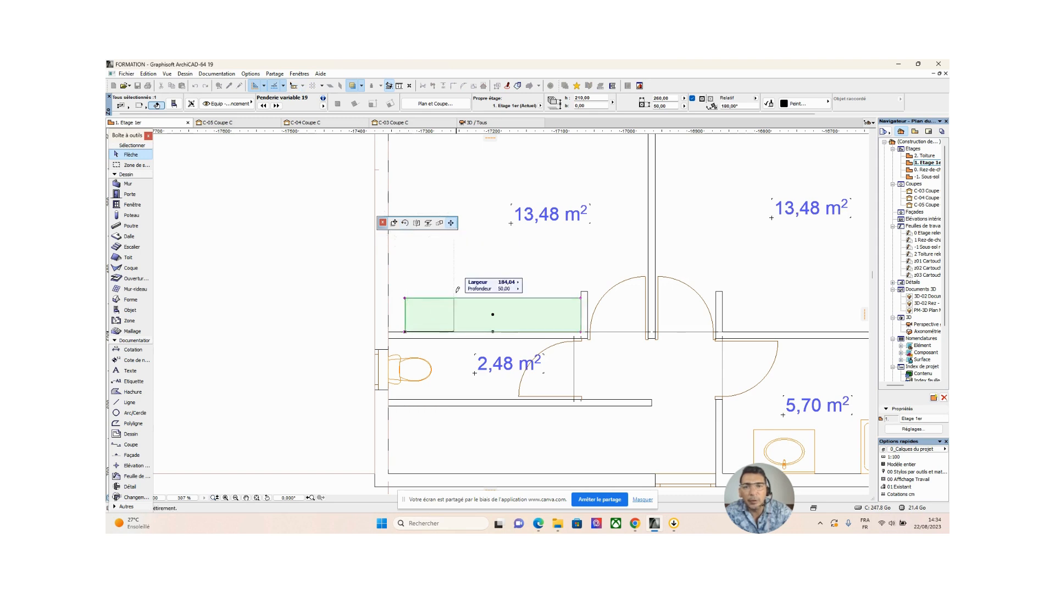
left_click(390, 330)
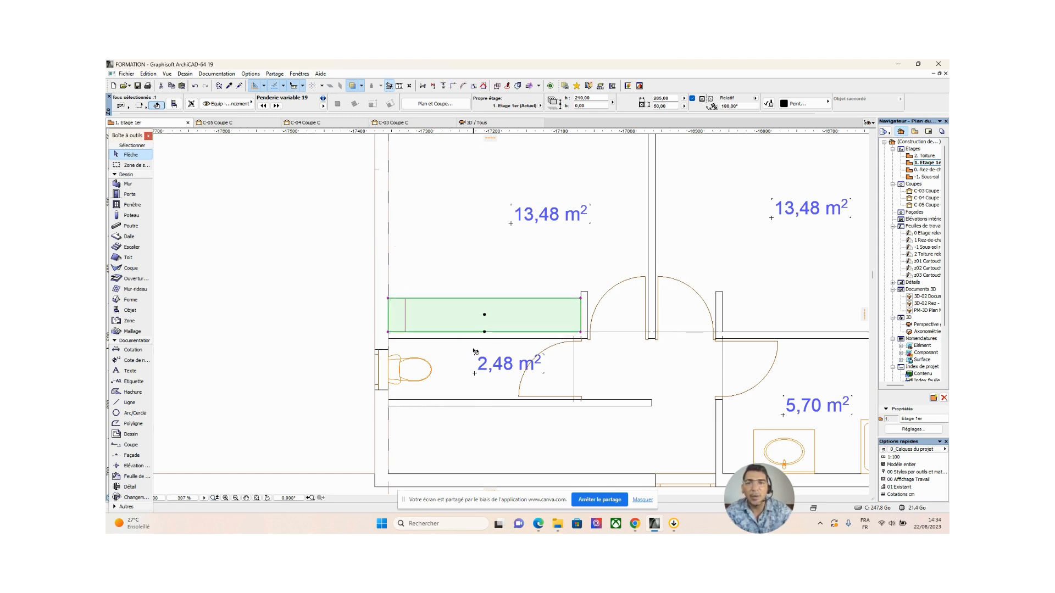
Paste a copy of the wardrobe into the right bedroom, with its lower-left corner where the wall stub meets the partition
scroll(475, 351, "down", 3)
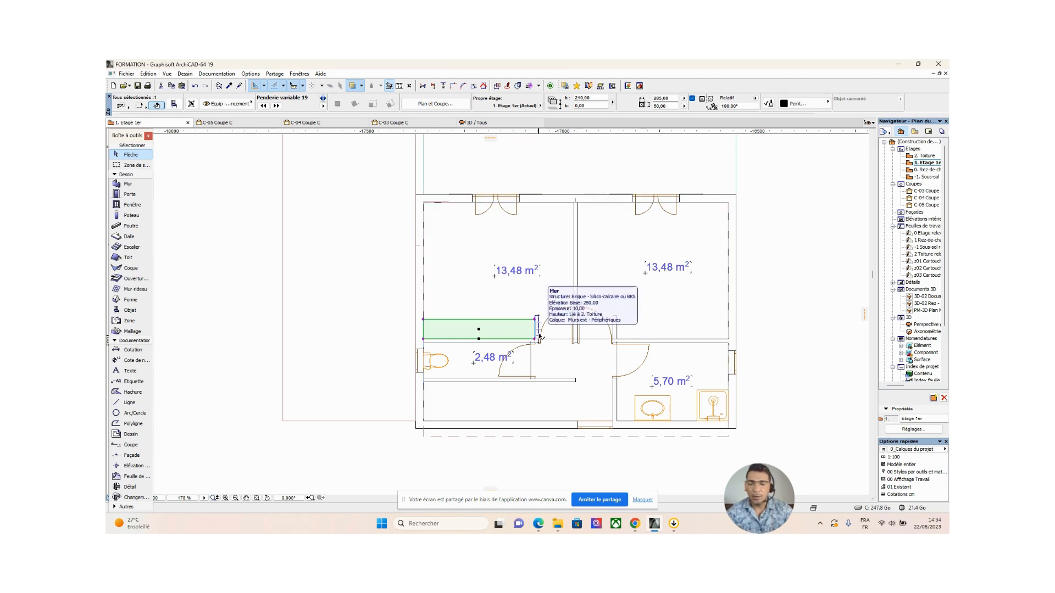
right_click(344, 306)
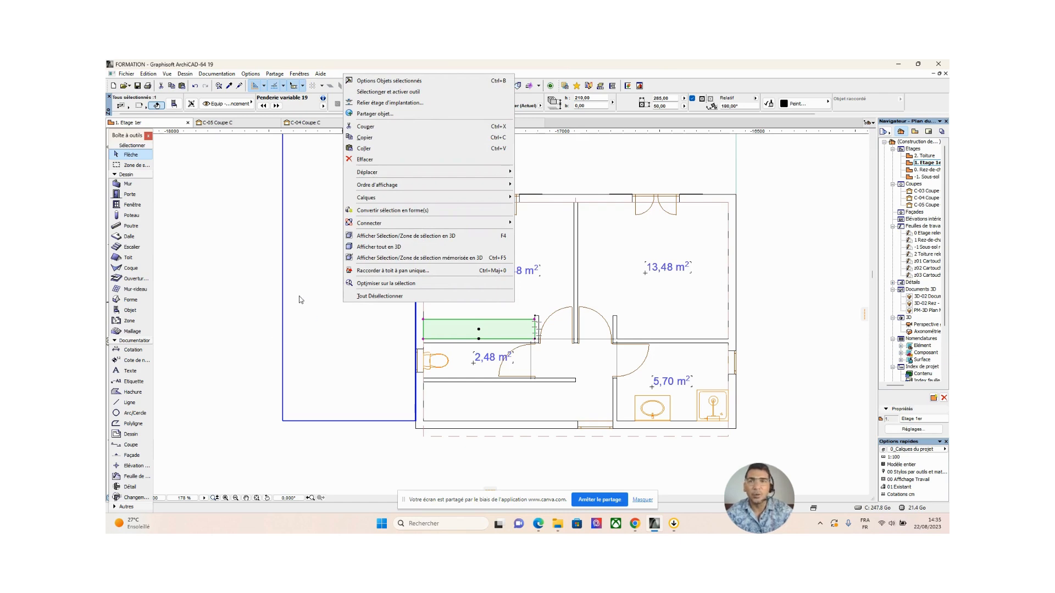
left_click(257, 276)
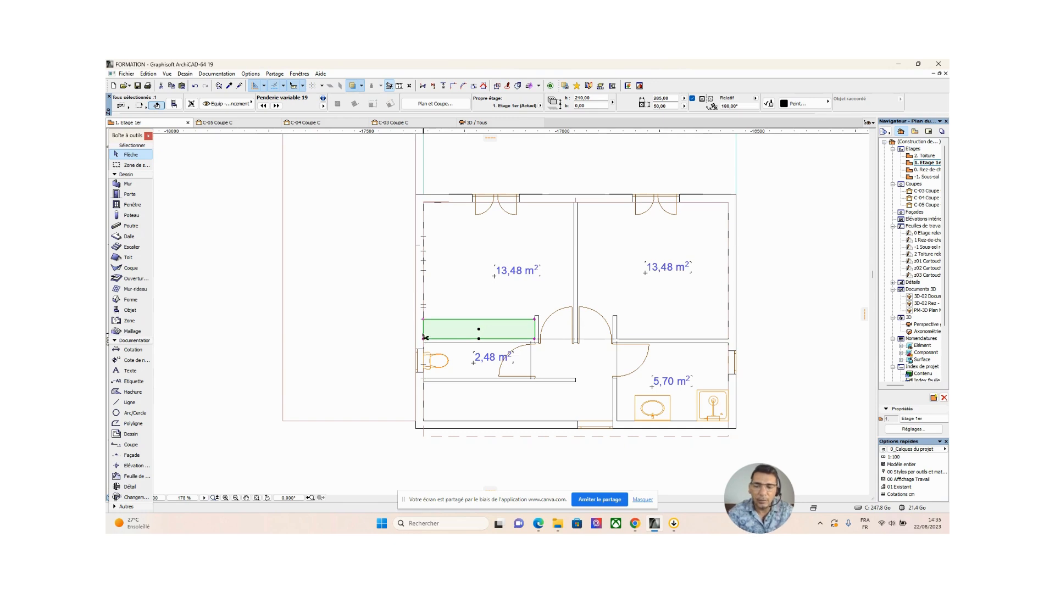
key("ctrl+v")
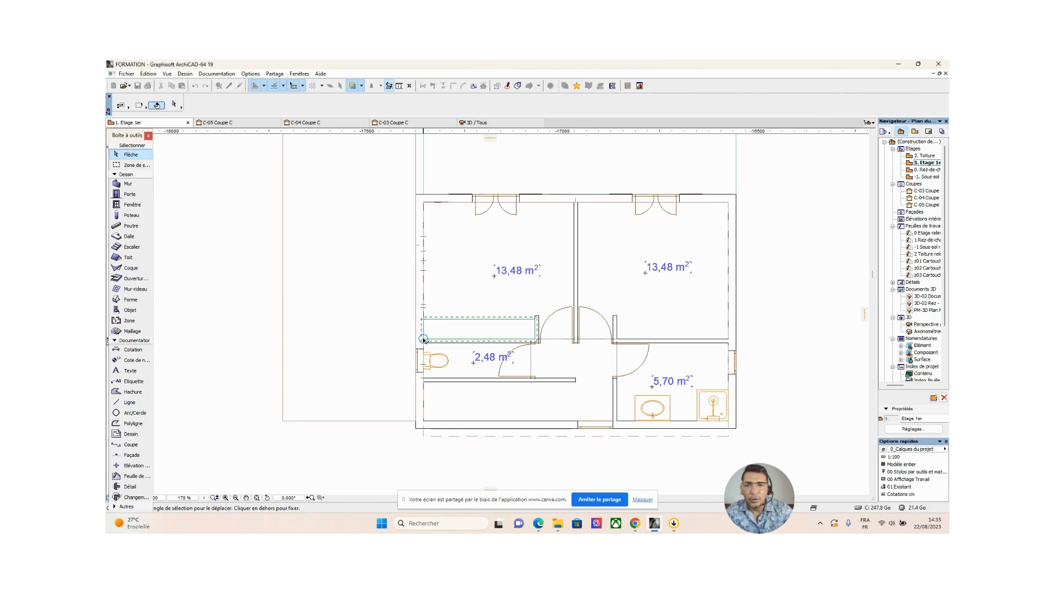
left_click_drag(423, 339, 617, 341)
scroll(616, 339, "up", 5)
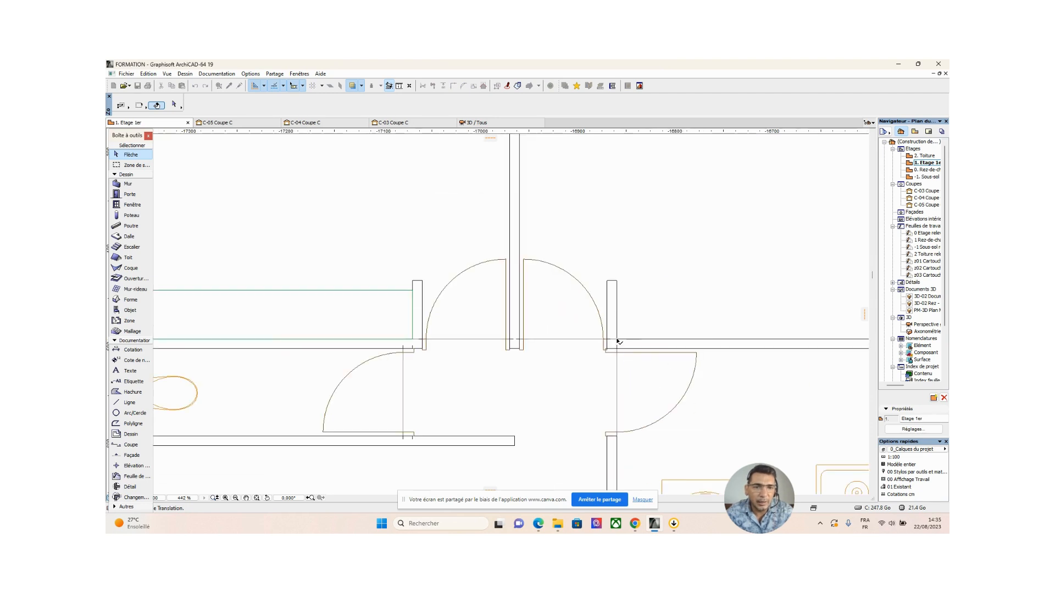
left_click(616, 340)
scroll(611, 352, "down", 4)
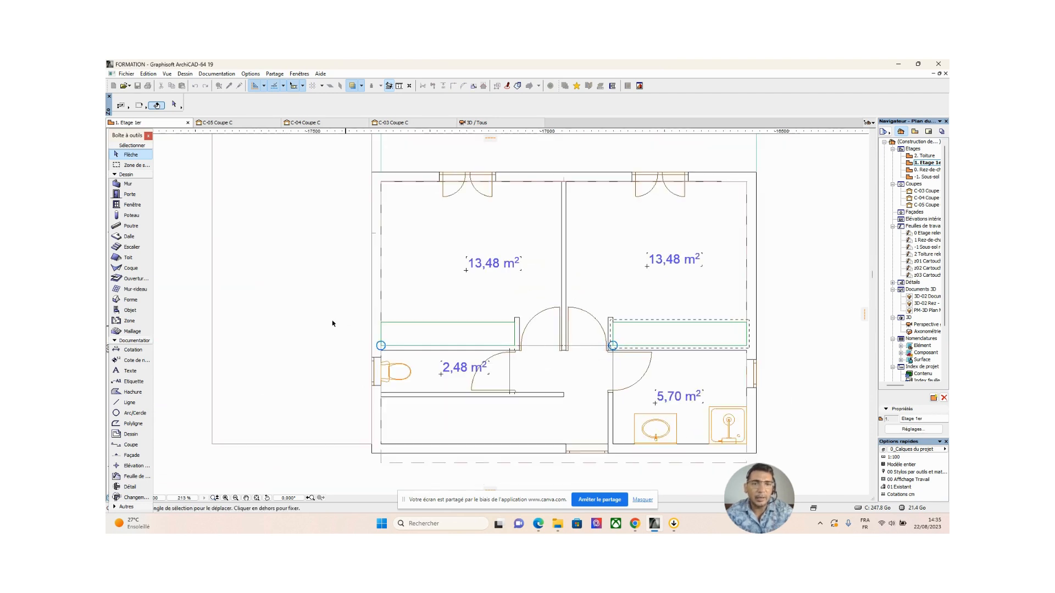
left_click(193, 312)
scroll(476, 345, "down", 2)
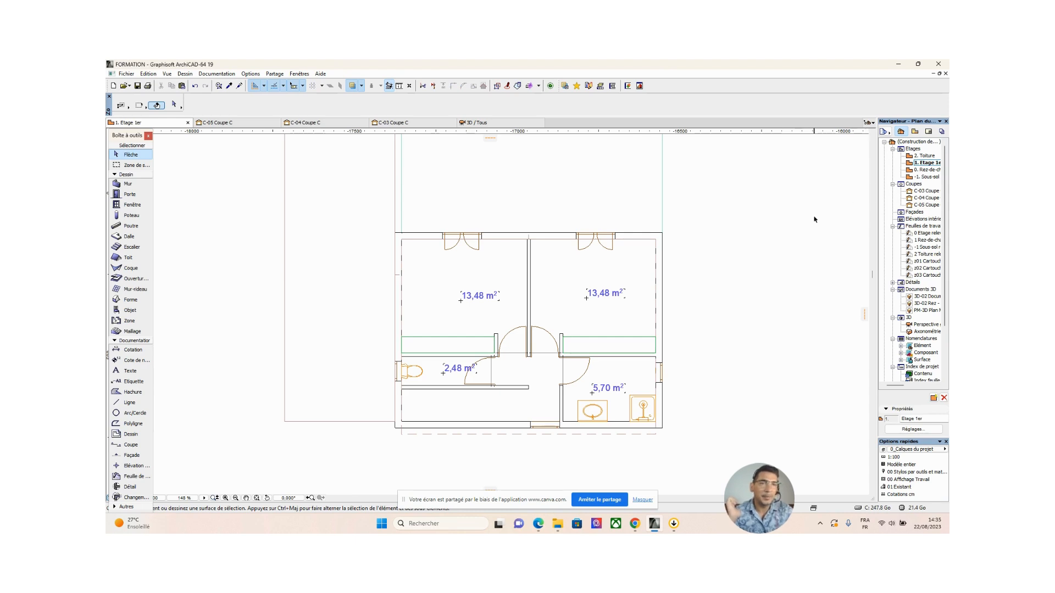
Open the 0. Rez-de-chaussée floor plan and bring the whole building into view
double_click(926, 170)
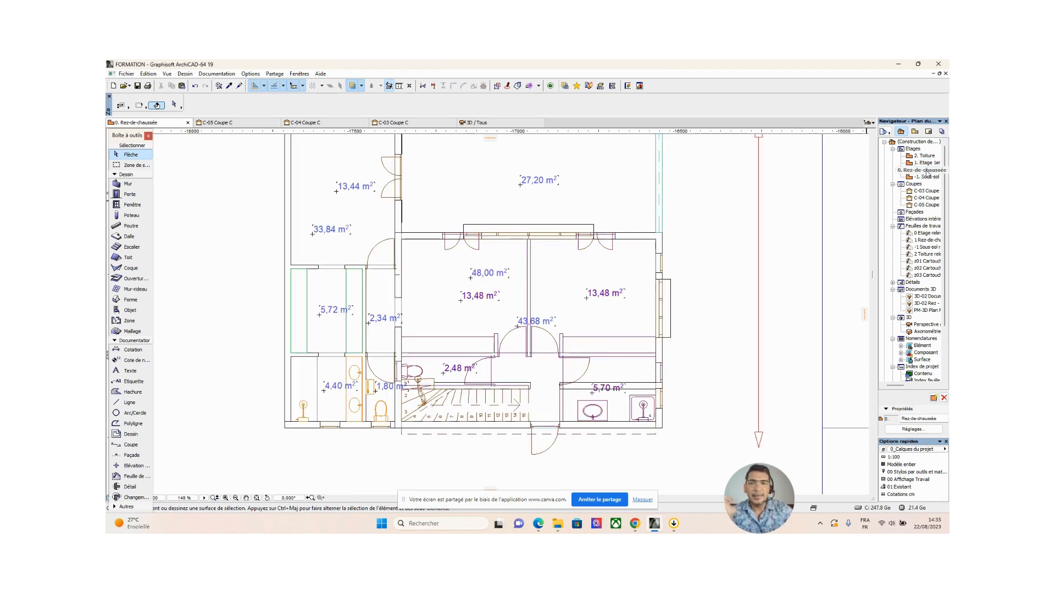
scroll(697, 278, "down", 1)
middle_click_drag(697, 278, 678, 340)
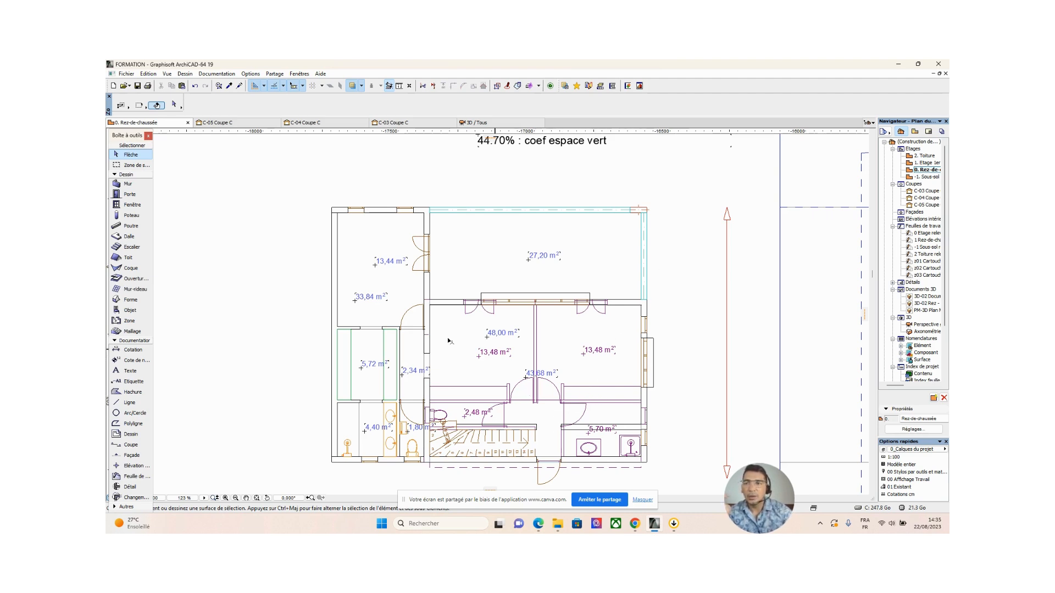
Set the default object to Lit double 19 from the Lits 19 library, anchored at the headboard's midpoint and rotated to 90°
double_click(129, 311)
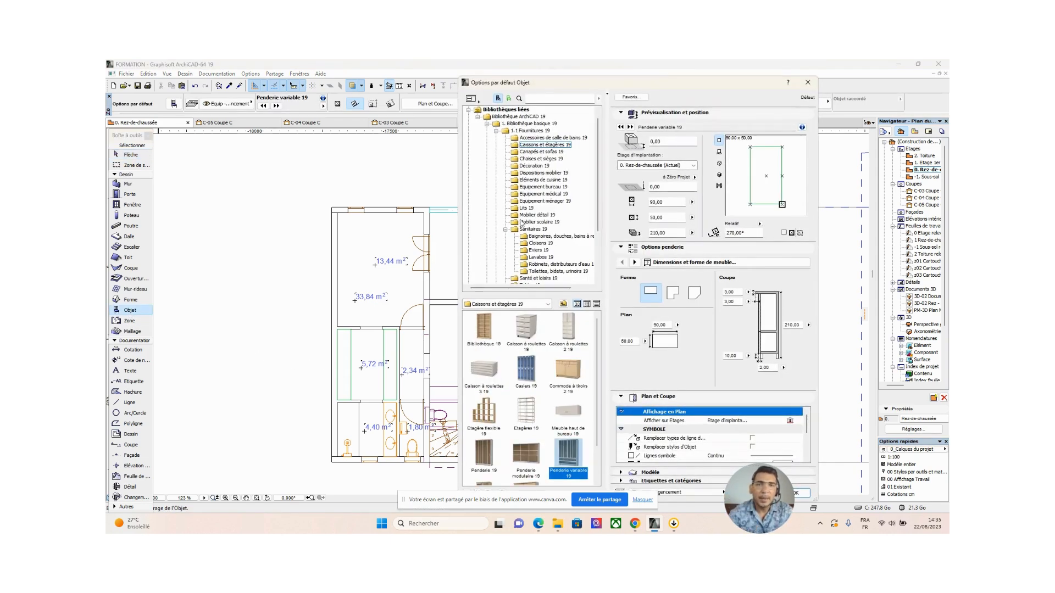
left_click(524, 208)
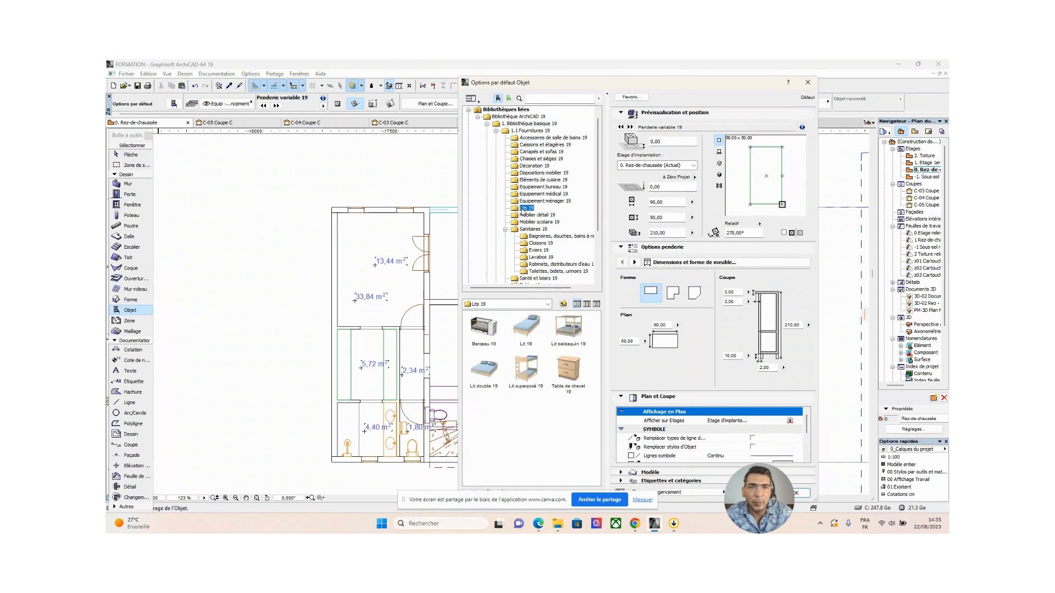
left_click(482, 373)
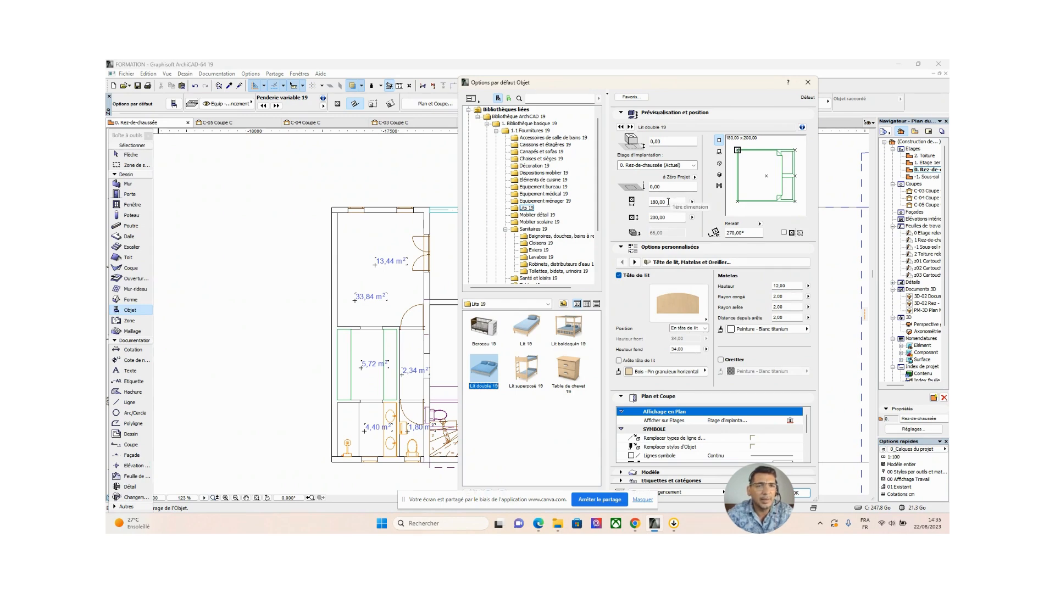
left_click(794, 176)
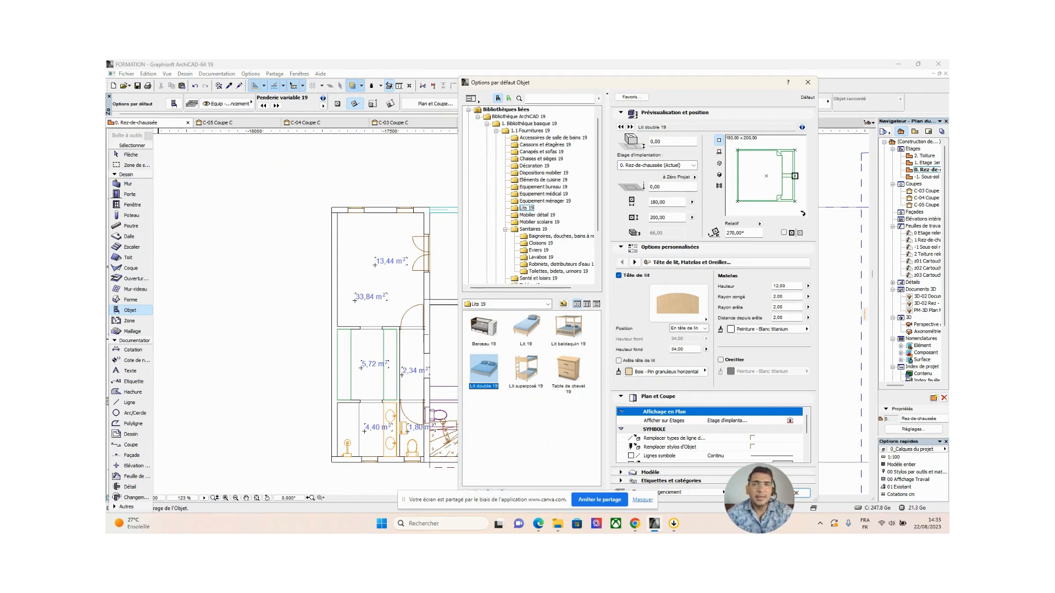
left_click(748, 233)
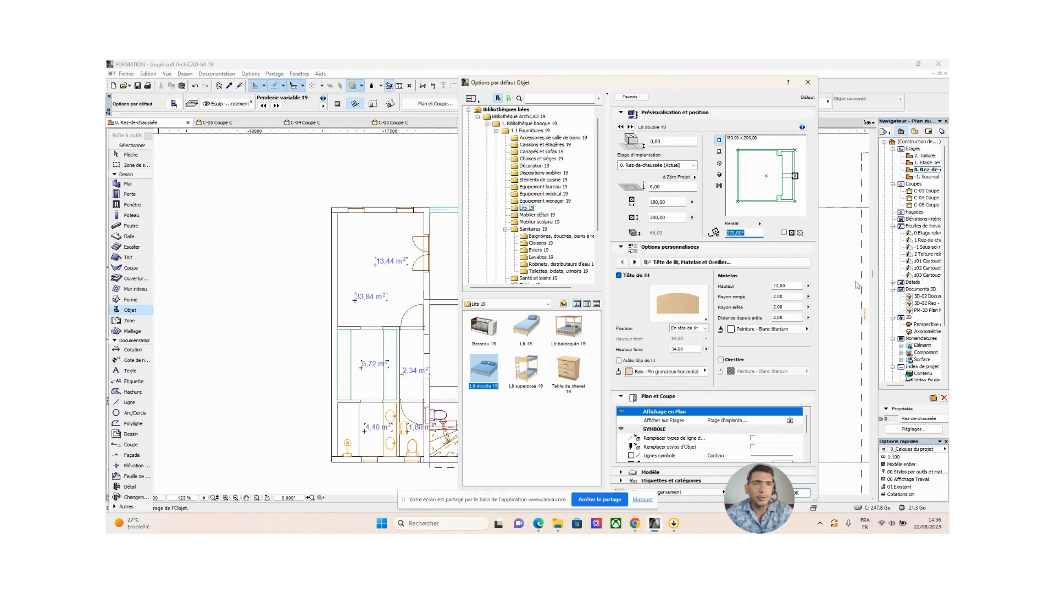
type("90")
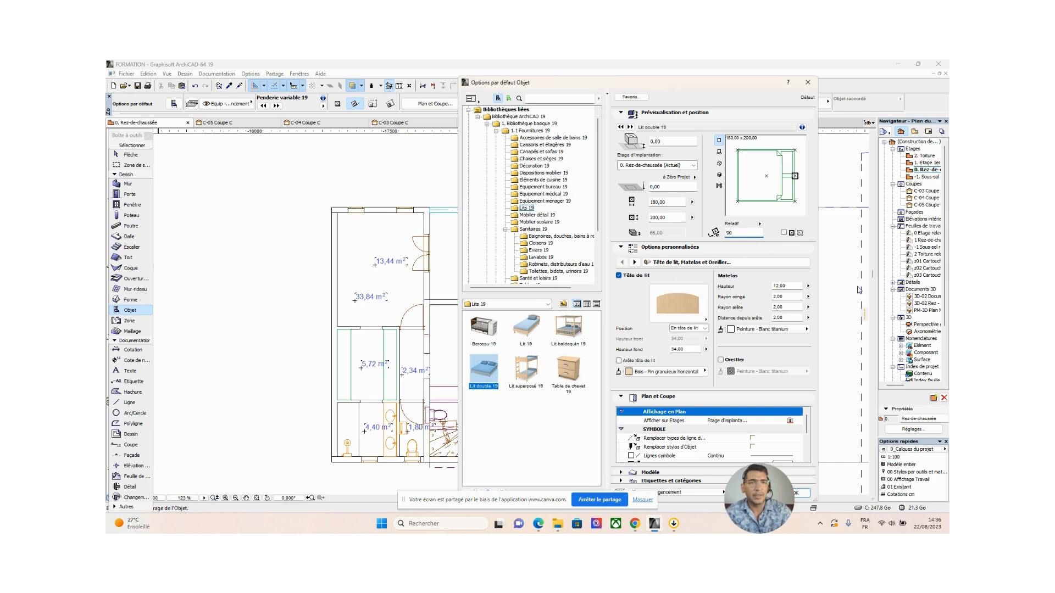
key("Return")
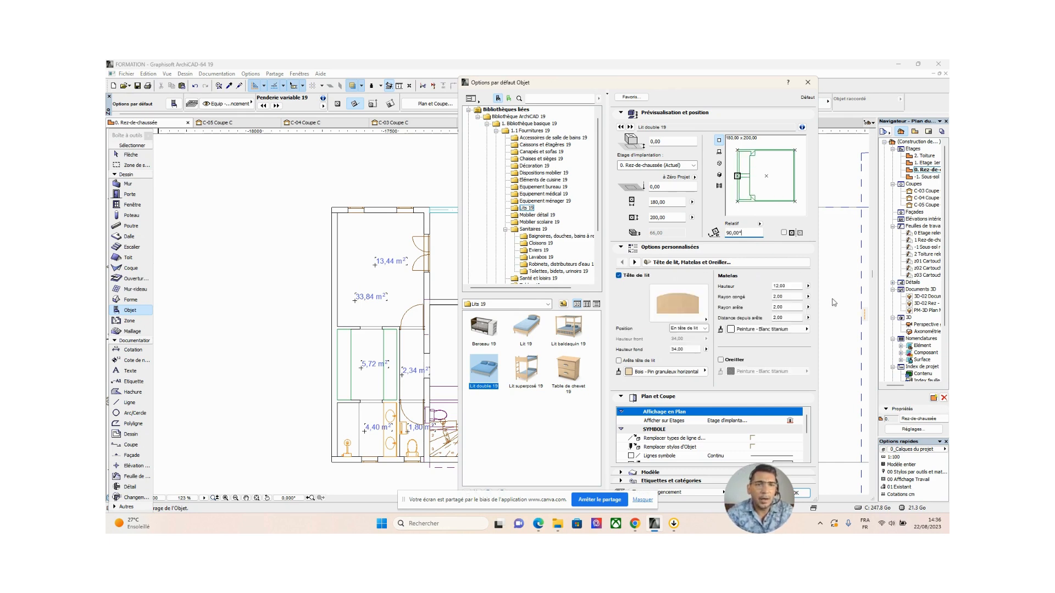
Review the double bed's elevation, home storey, width, length, headboard style and surface, and model surface options
left_click(678, 141)
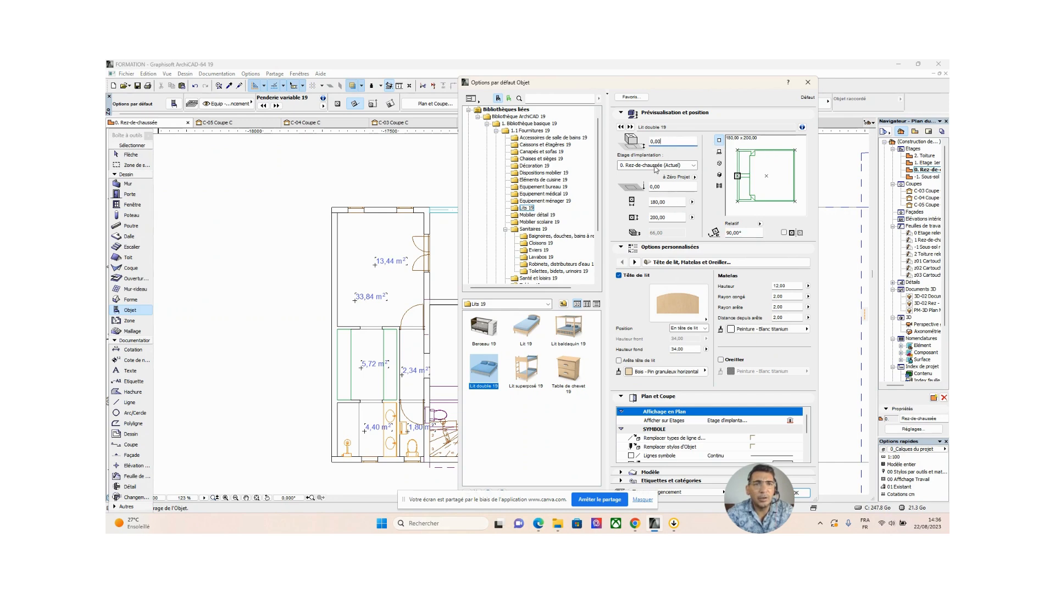
left_click(659, 165)
left_click(614, 227)
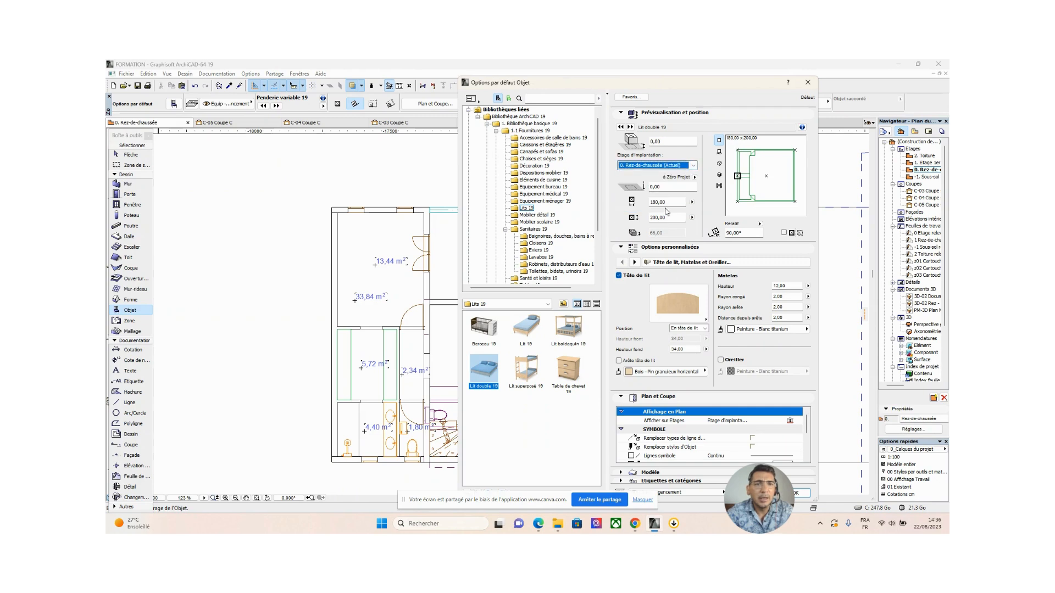
left_click(673, 203)
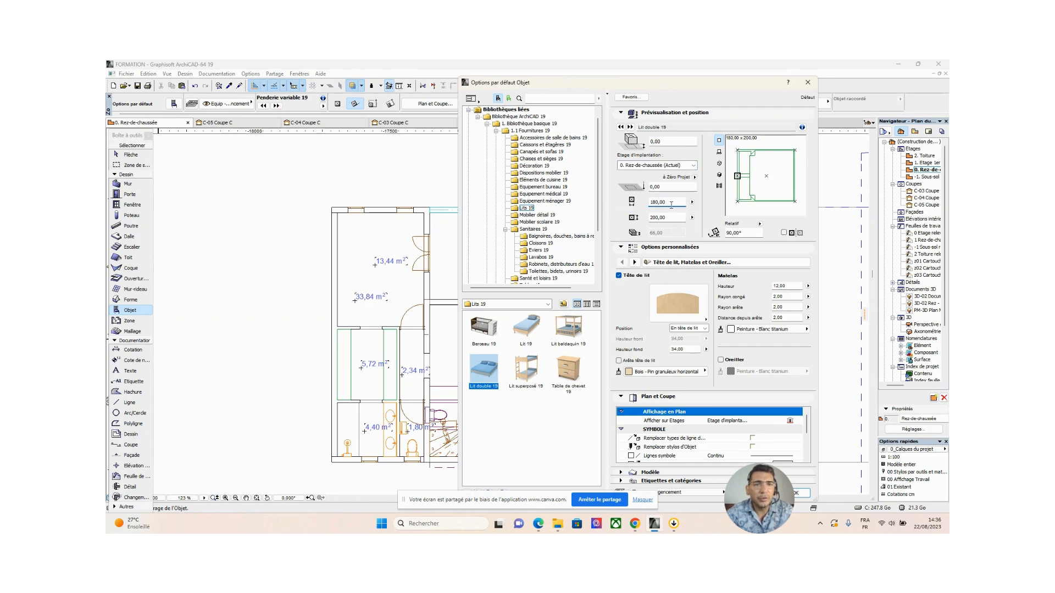
left_click(670, 218)
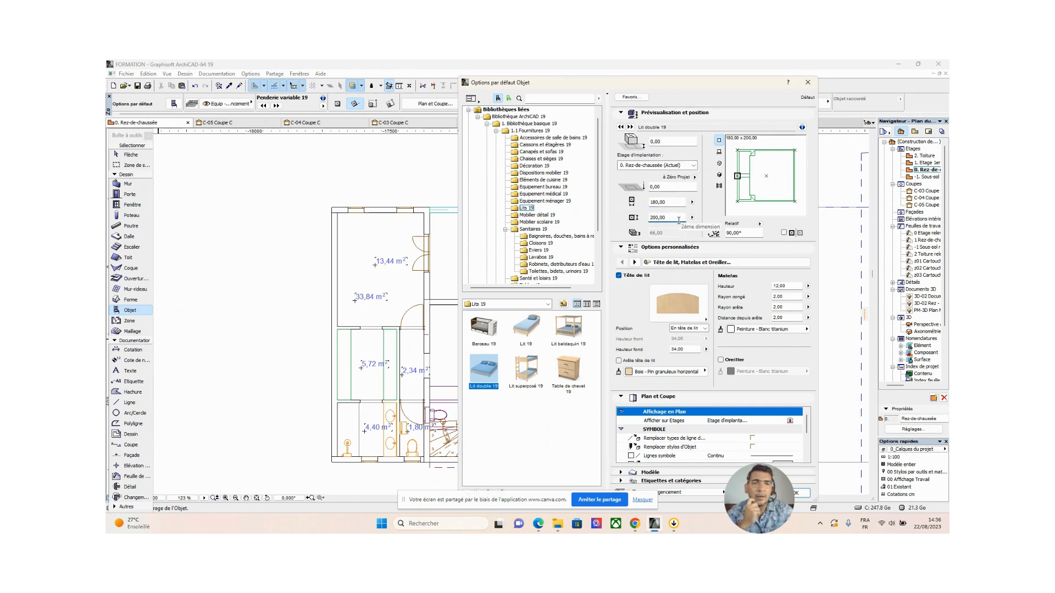
left_click(692, 306)
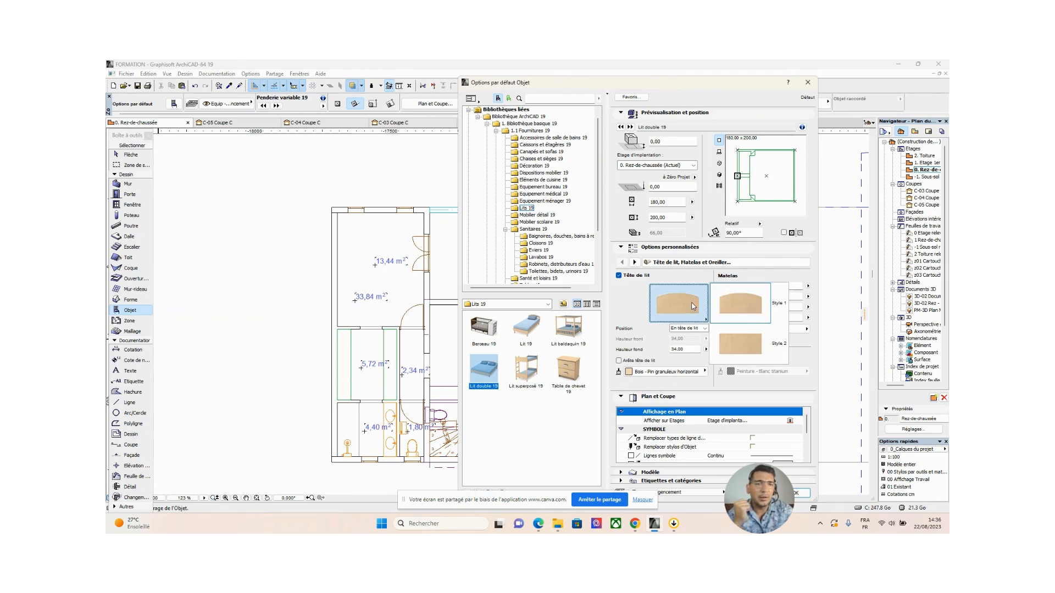
left_click(693, 306)
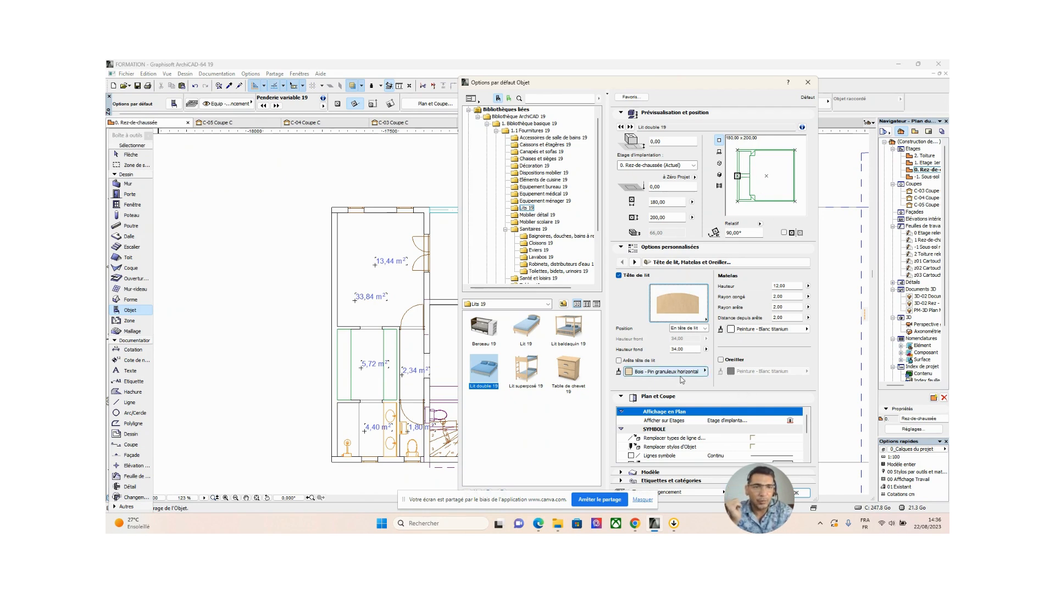
left_click(652, 374)
left_click(651, 372)
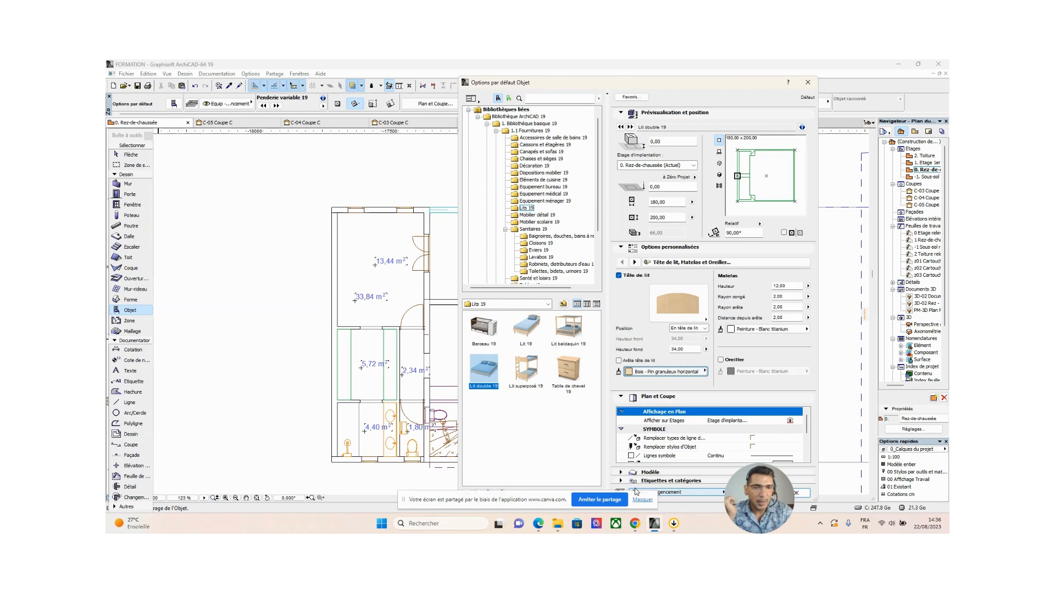
left_click(623, 473)
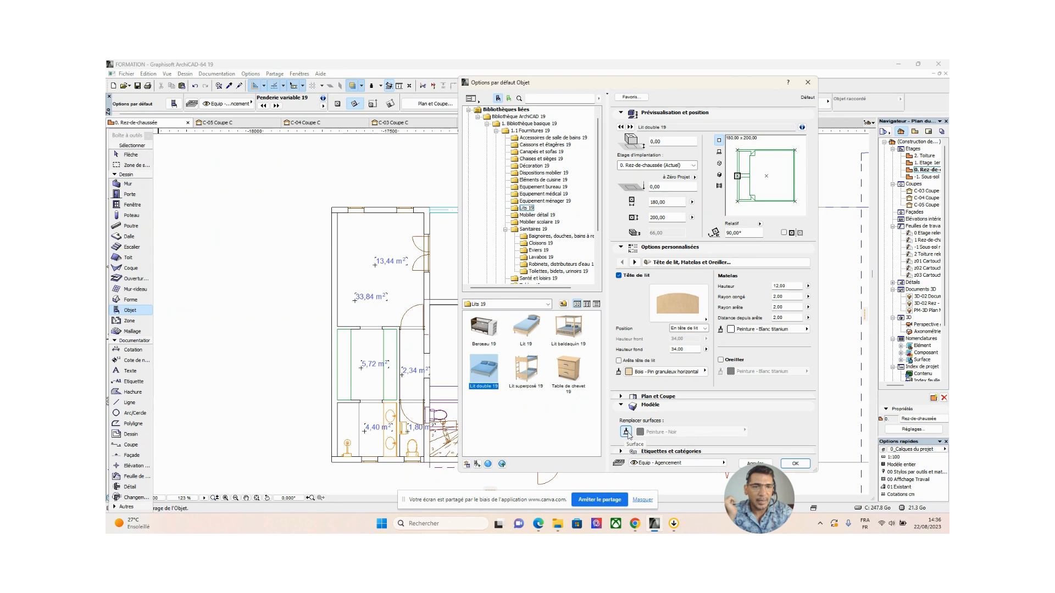
left_click(621, 397)
left_click(621, 397)
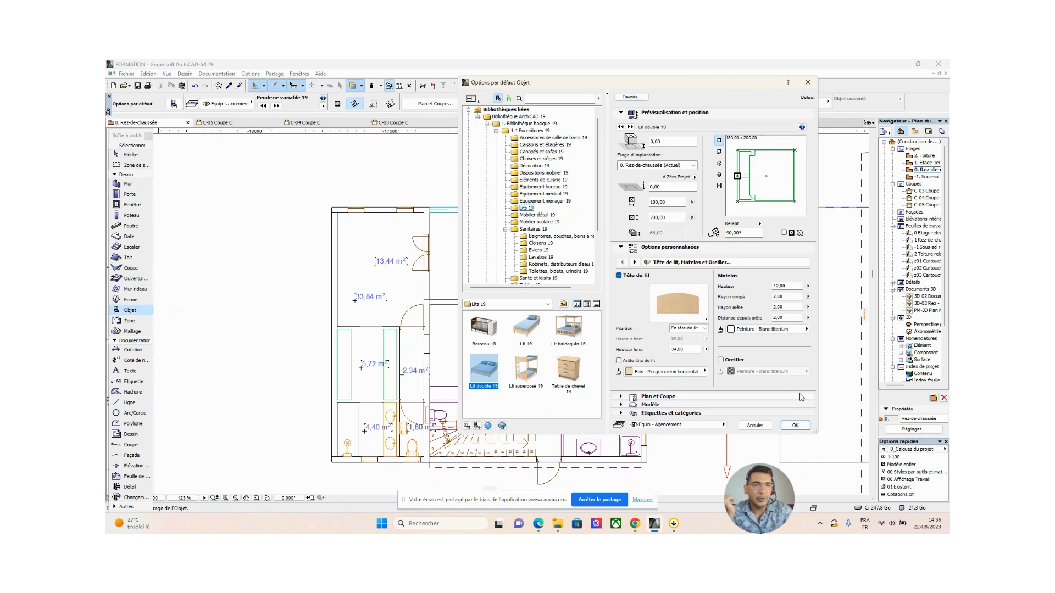
Accept the bed settings and place the double bed with its headboard against the ground-floor left bedroom's exterior wall
left_click(795, 426)
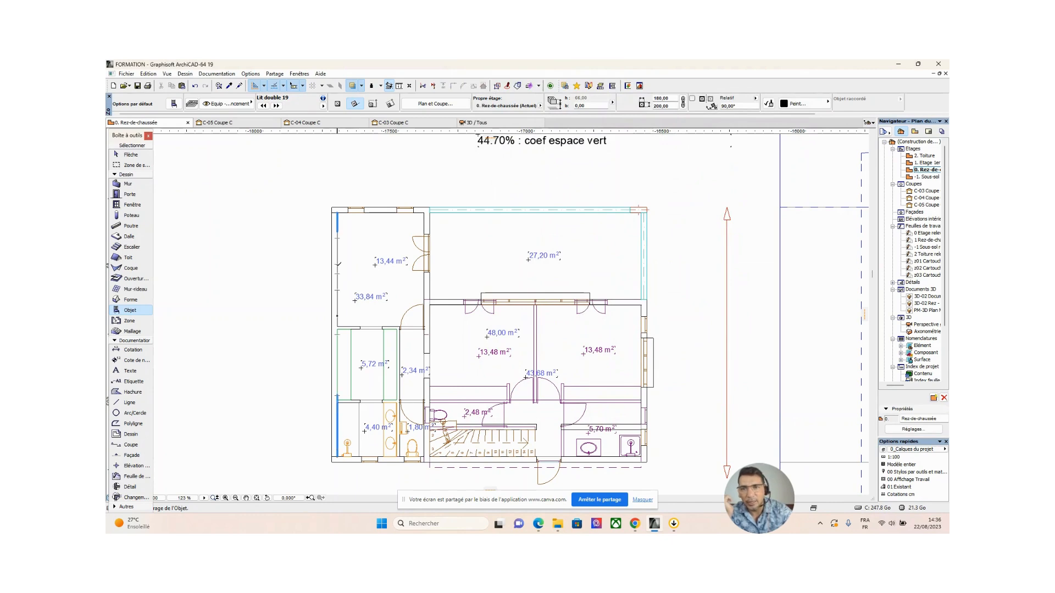
left_click(338, 263)
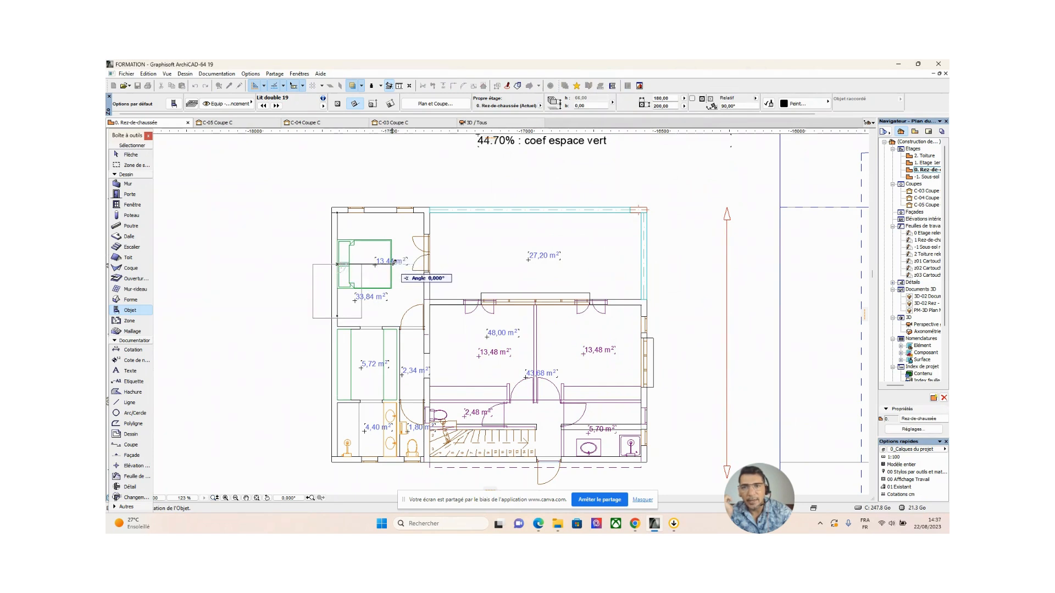
left_click(337, 220)
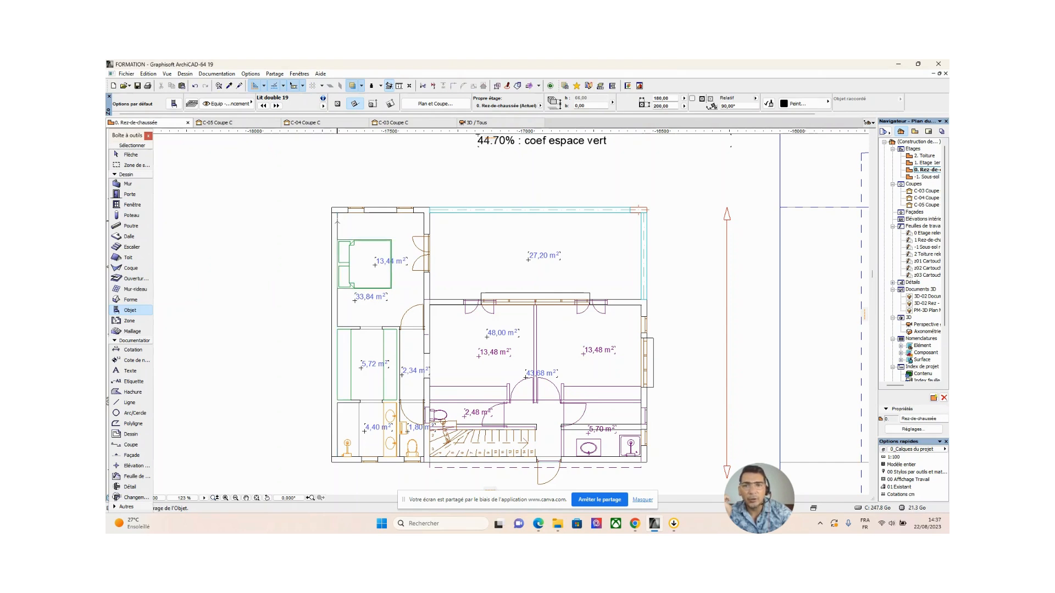
Move the 33,84 m² and 13,44 m² area labels into the free floor space below the bed
left_click(130, 155)
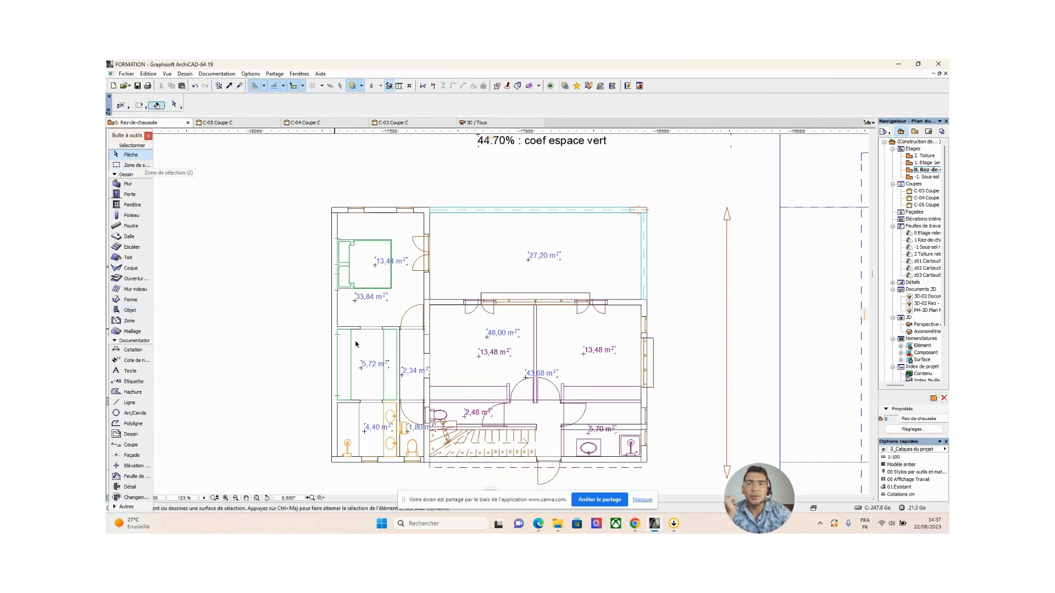
left_click(356, 300)
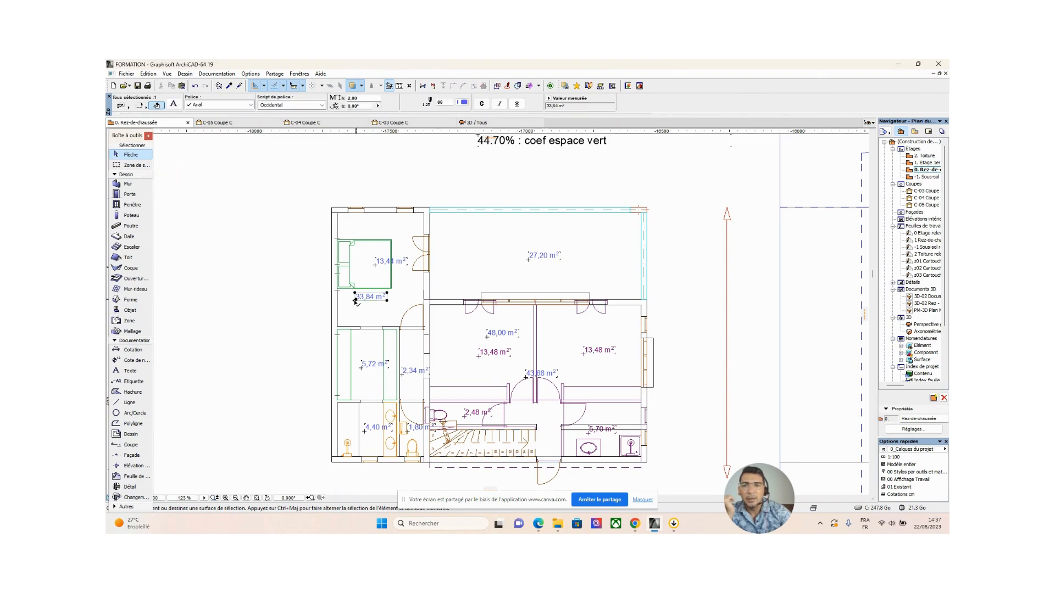
left_click_drag(356, 300, 345, 318)
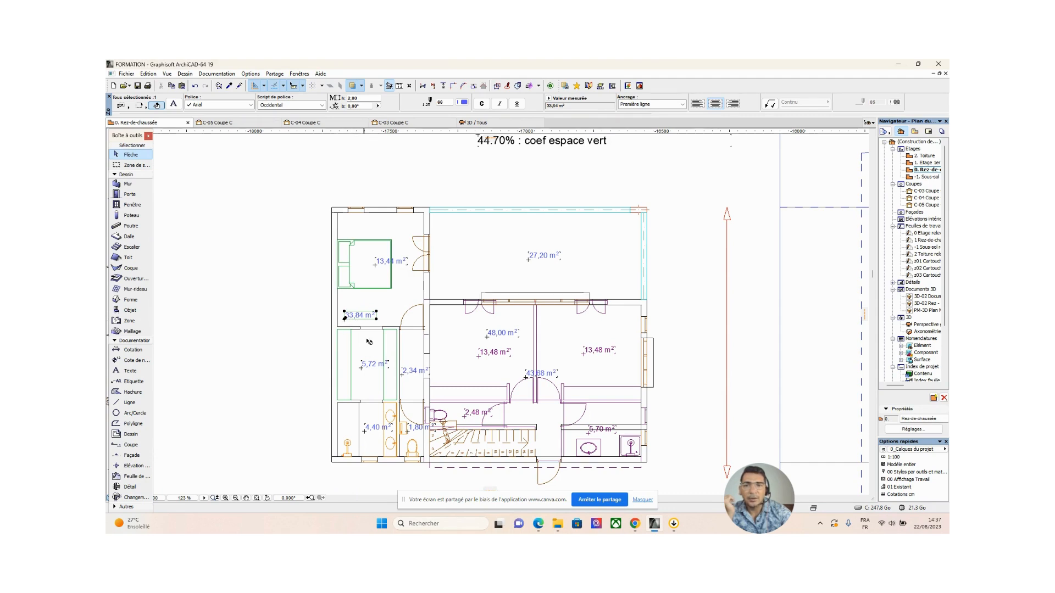
left_click(297, 319)
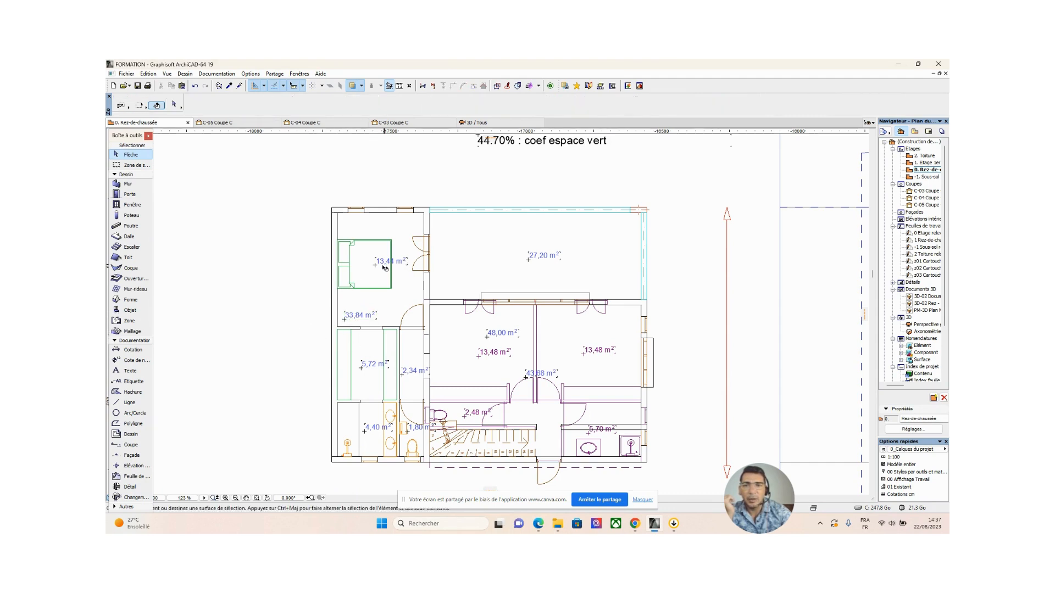
left_click(384, 268)
left_click(376, 265)
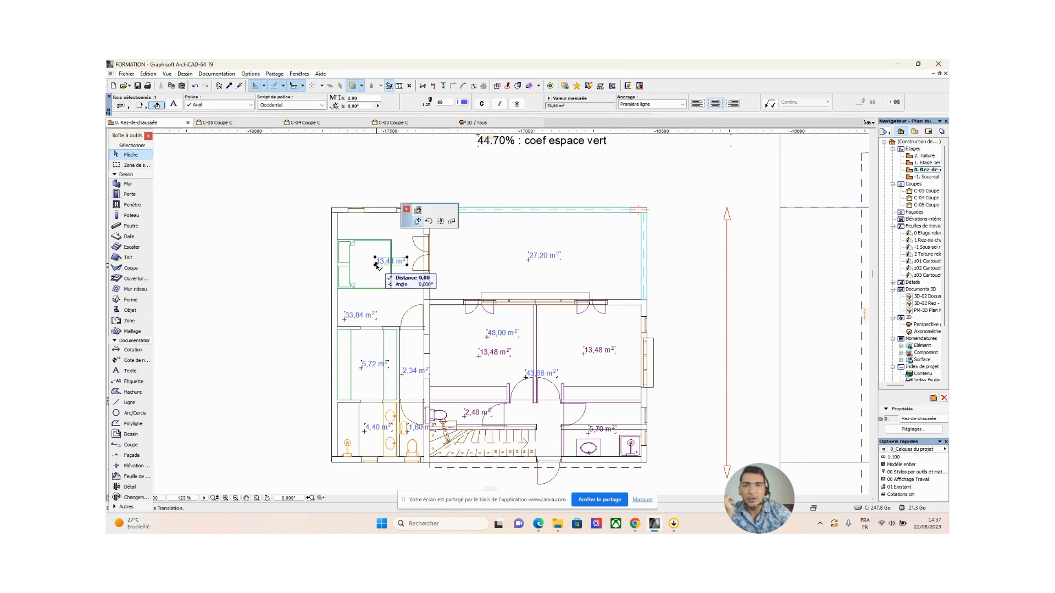
left_click(377, 304)
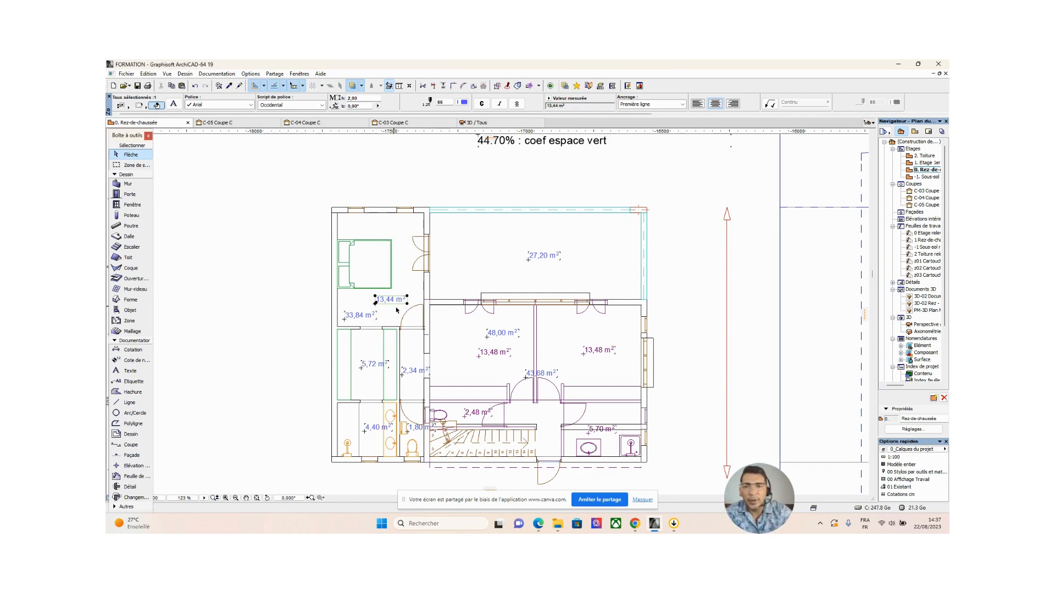
left_click(294, 292)
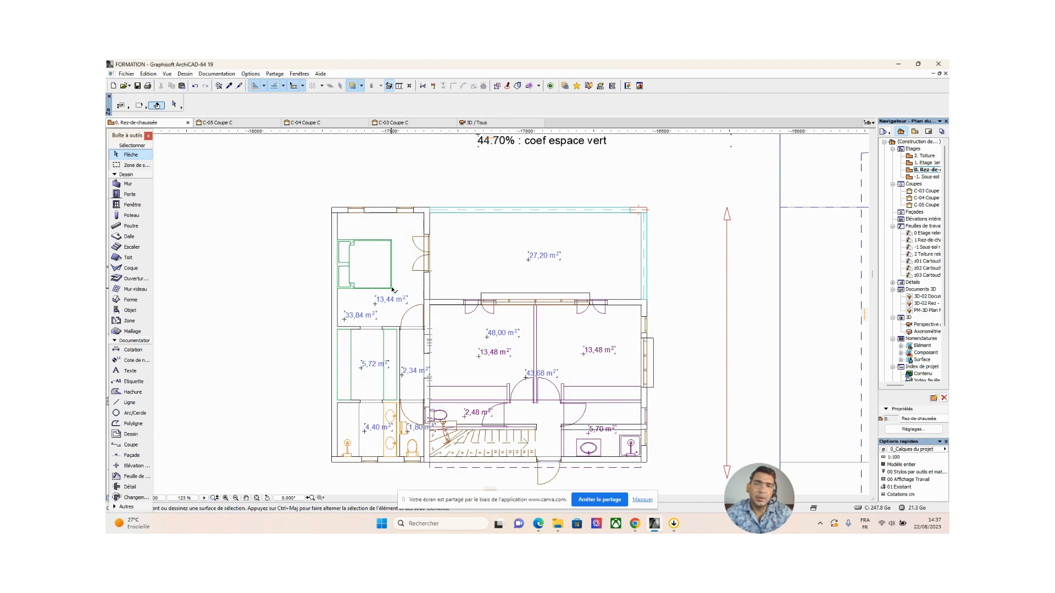
Select the placed bed and check its width, length and object settings
left_click(392, 288)
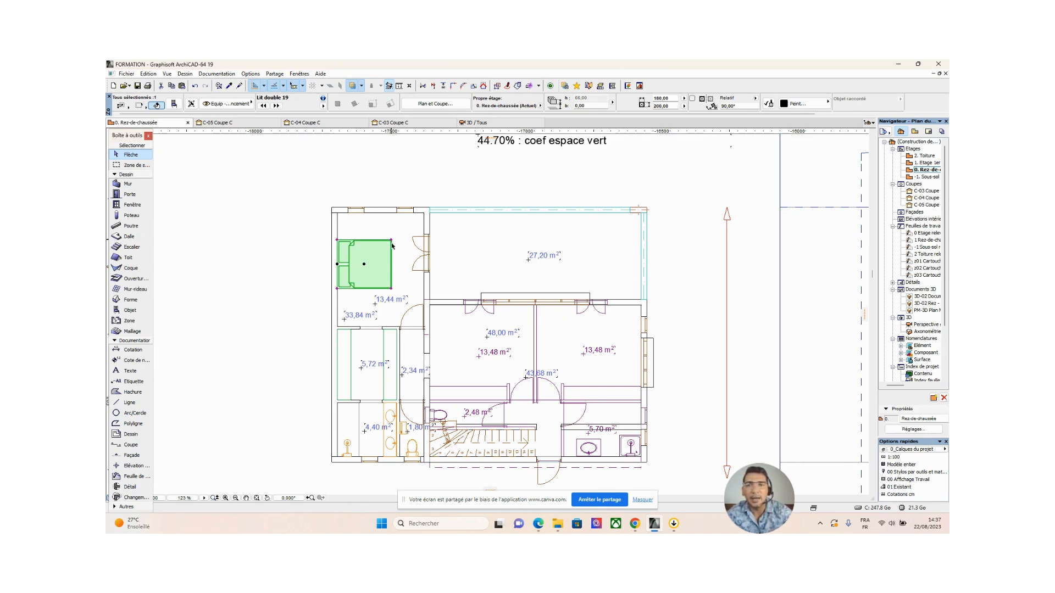
left_click(670, 98)
left_click(673, 107)
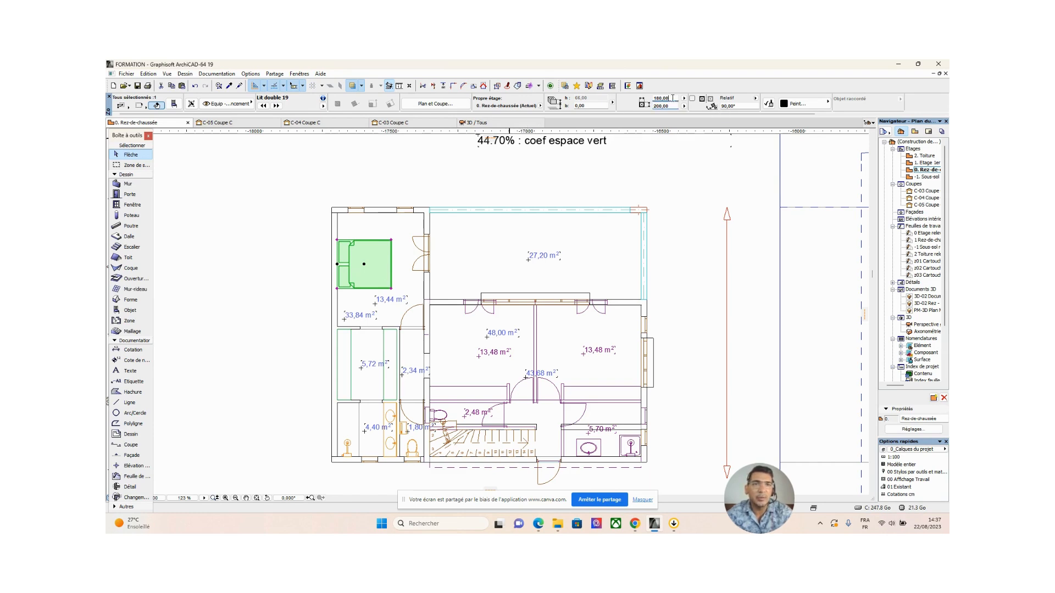
left_click(173, 104)
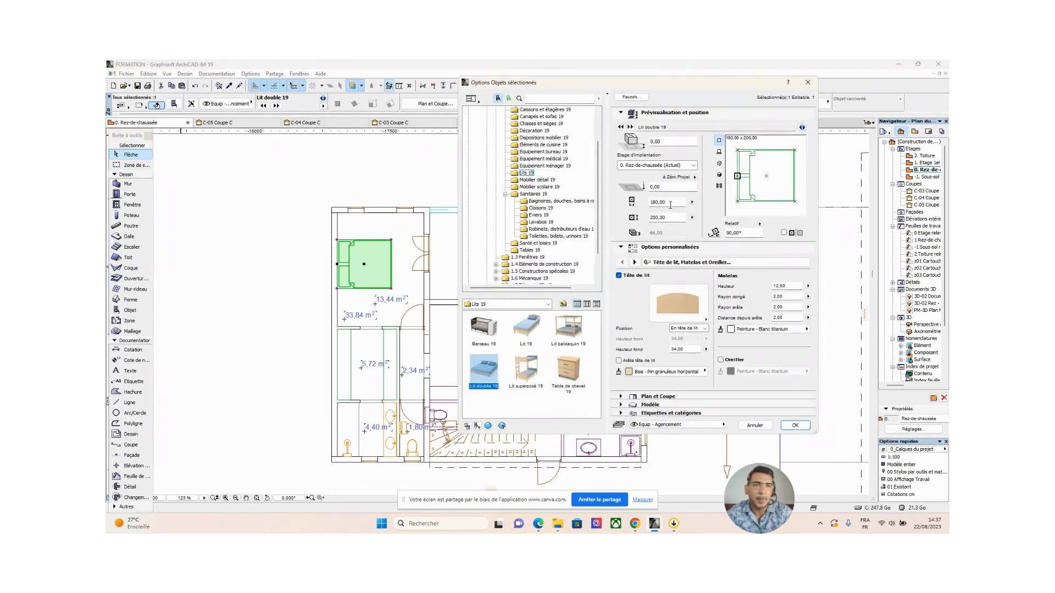
left_click(808, 82)
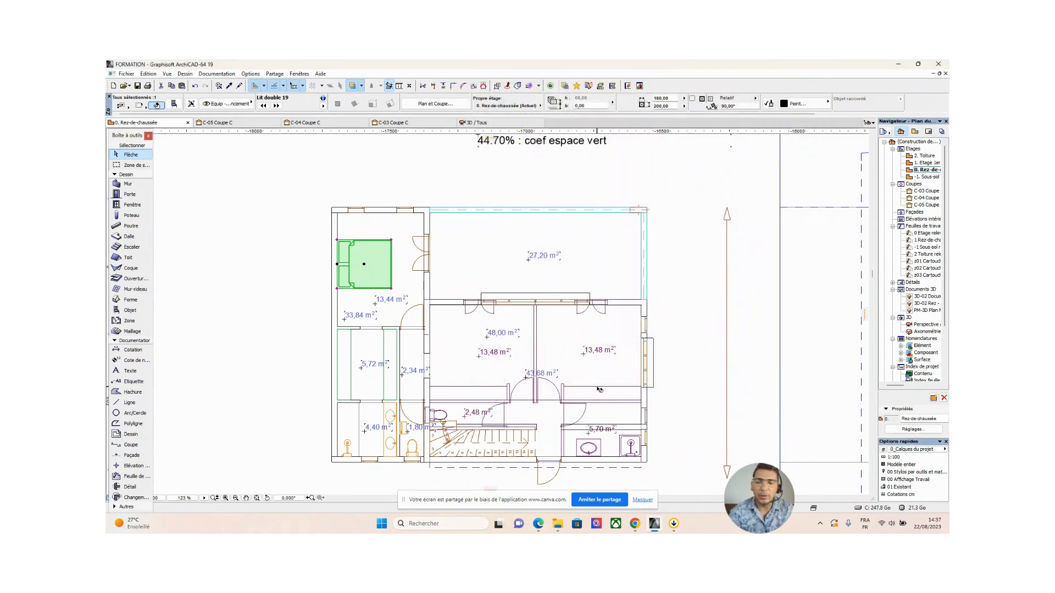
Copy the ground-floor bed and paste it into the 1. Etage 1er floor plan
key("Escape")
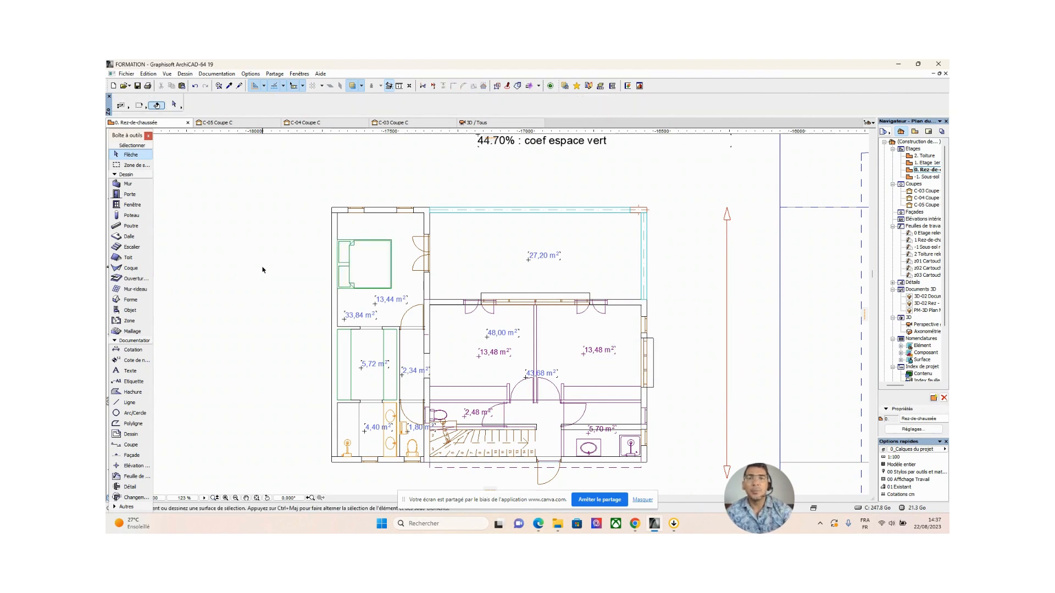
double_click(927, 163)
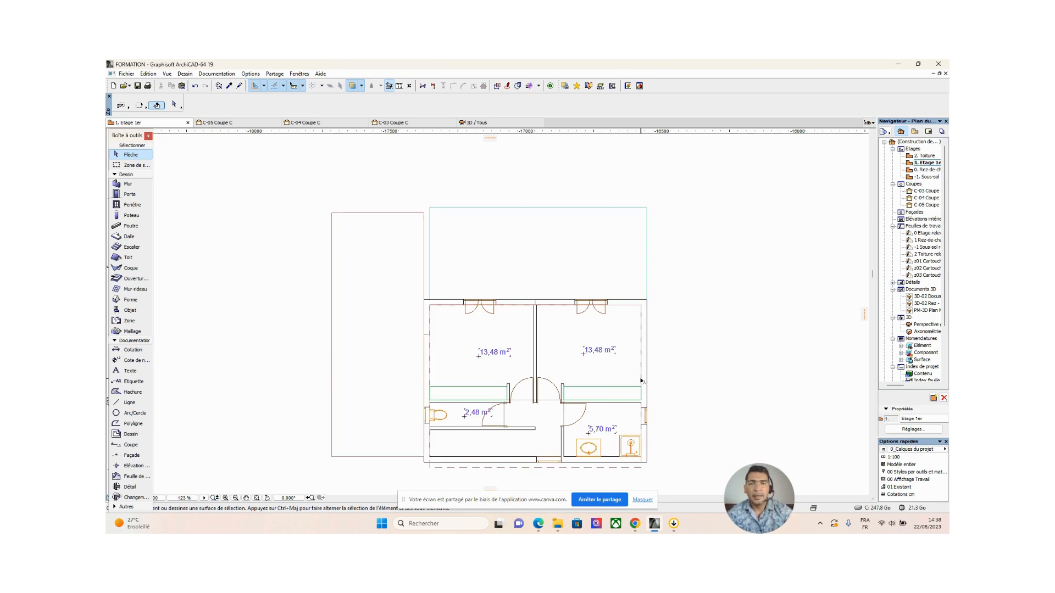
middle_click_drag(676, 393, 642, 332)
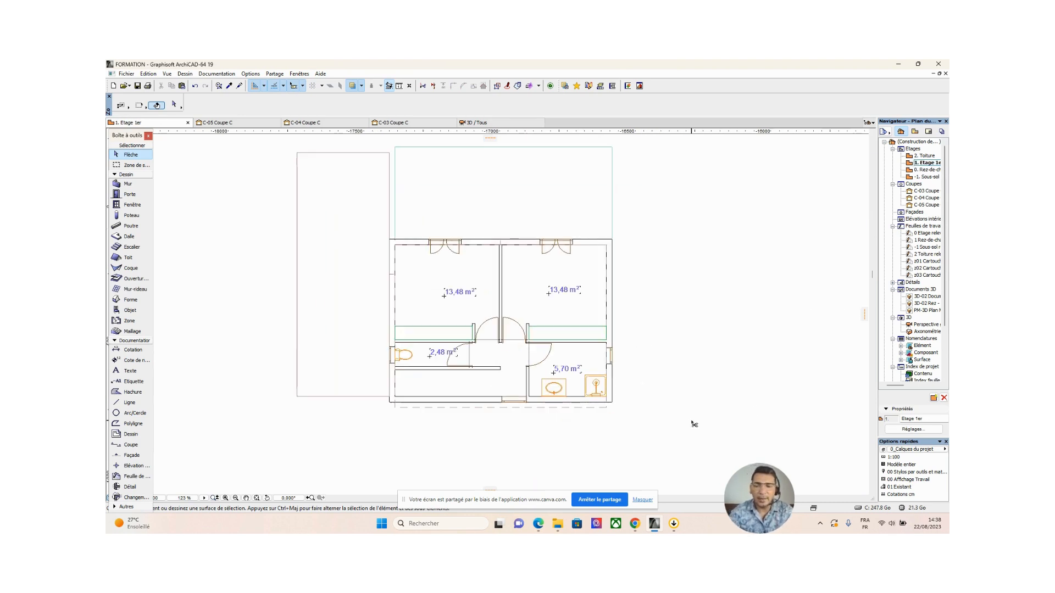
key("ctrl+v")
left_click(281, 252)
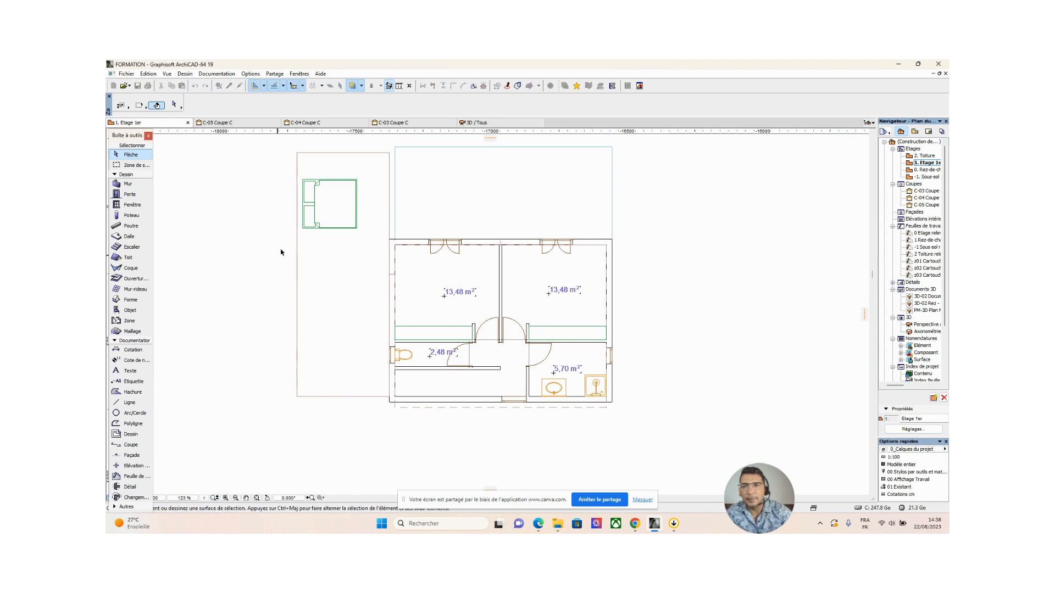
Move the pasted bed by its headboard midpoint onto the inner face of the left bedroom's exterior wall
left_click(304, 204)
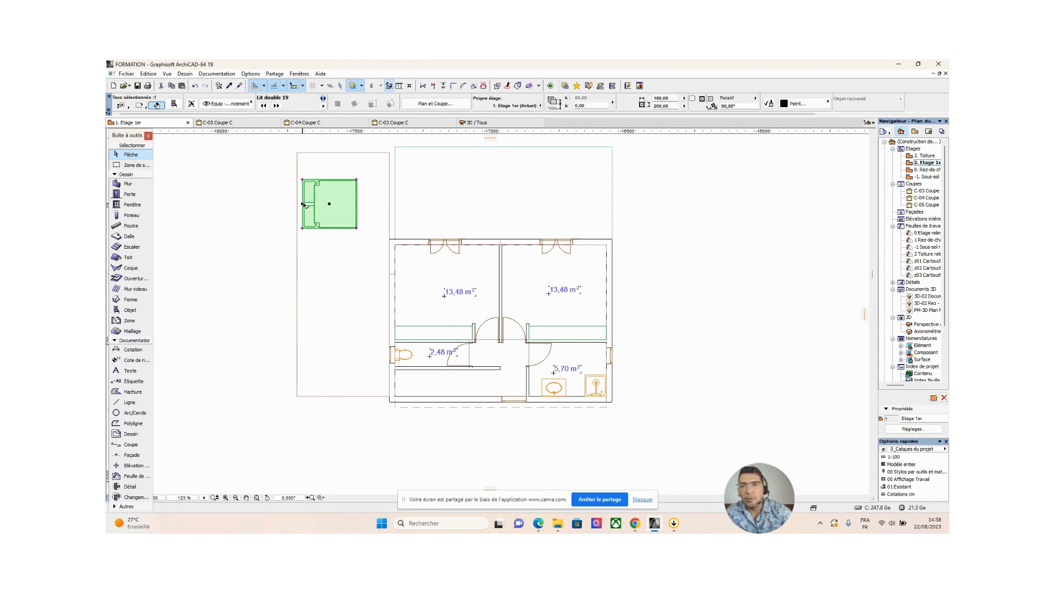
left_click(304, 204)
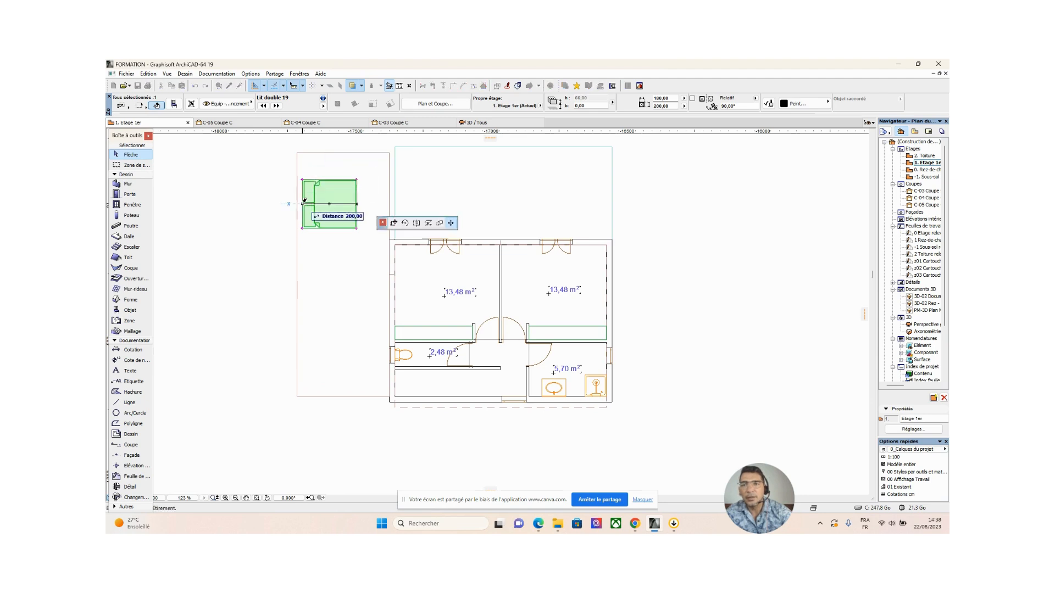
left_click(395, 223)
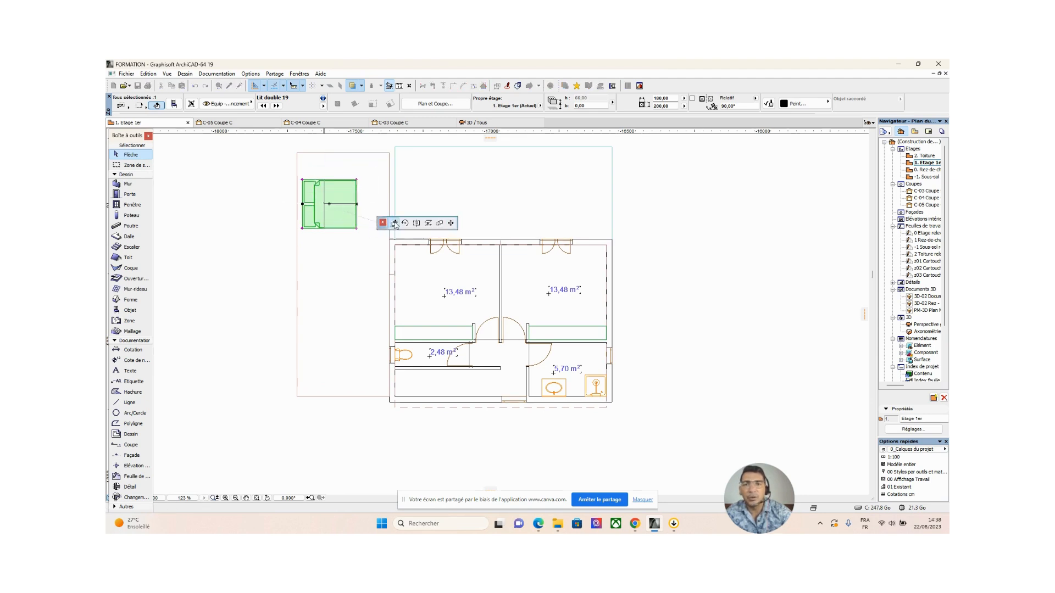
left_click(395, 289)
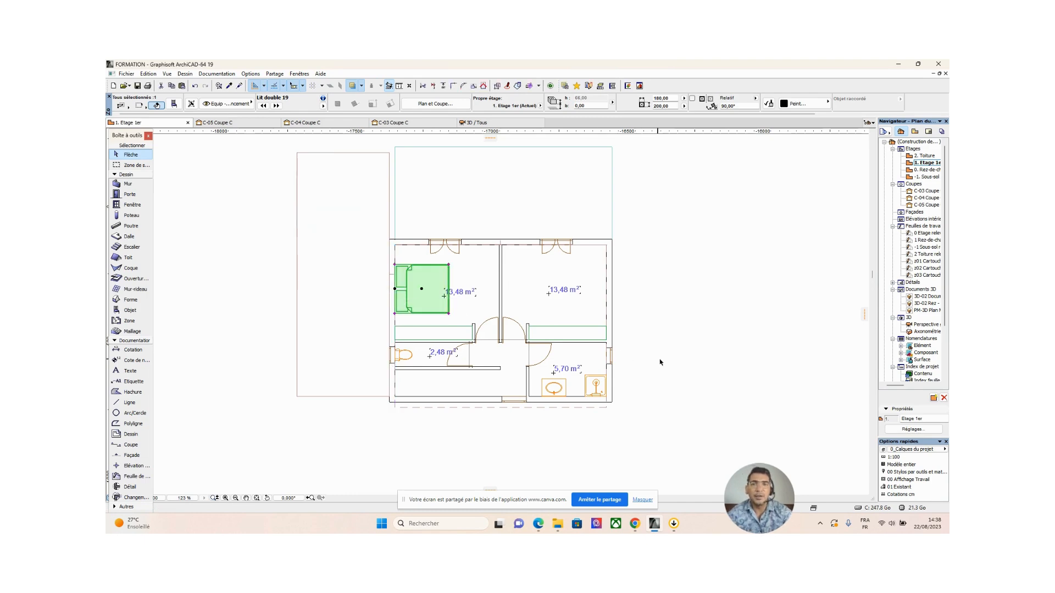
left_click(674, 350)
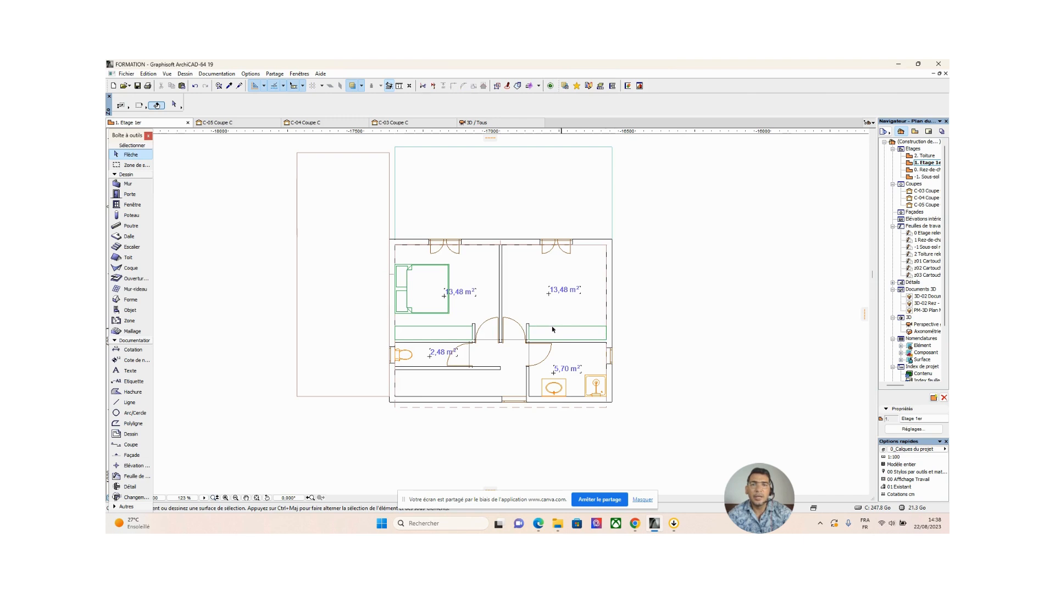
Shift the left bedroom's 13,48 m² area label slightly to the right, away from the bed
left_click(444, 297)
left_click(444, 297)
left_click(457, 297)
left_click(726, 311)
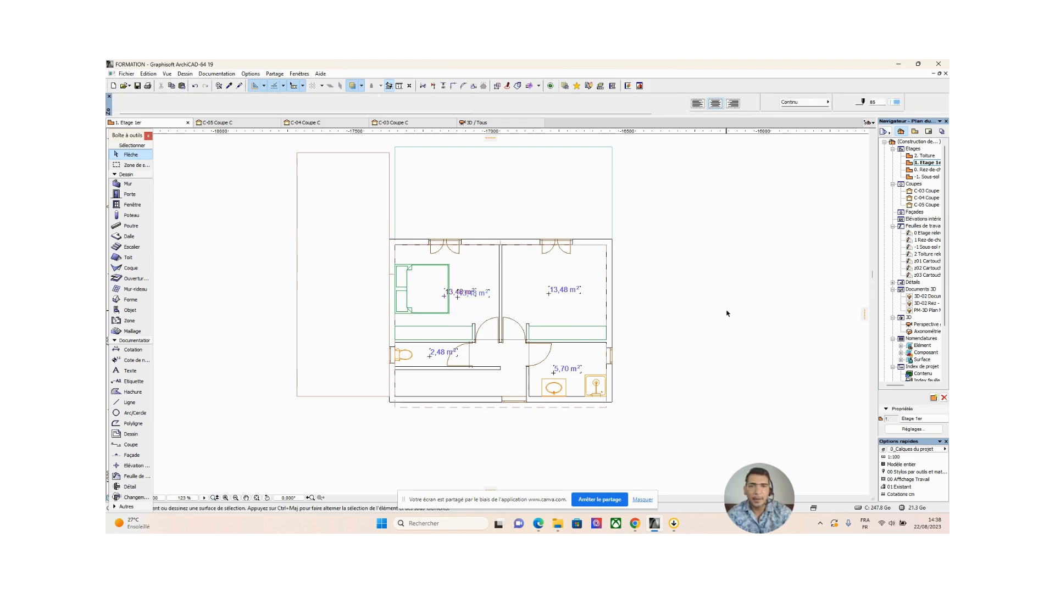
Paste a copy of the left bedroom's bed and place it outside the building, to the right of the right bedroom
left_click(449, 314)
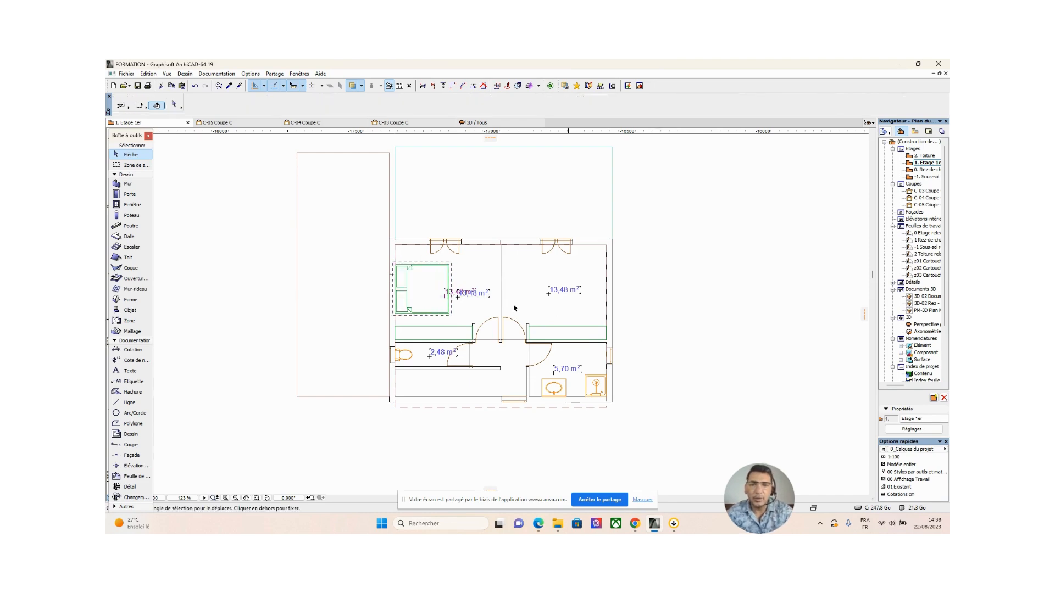
left_click_drag(417, 286, 661, 289)
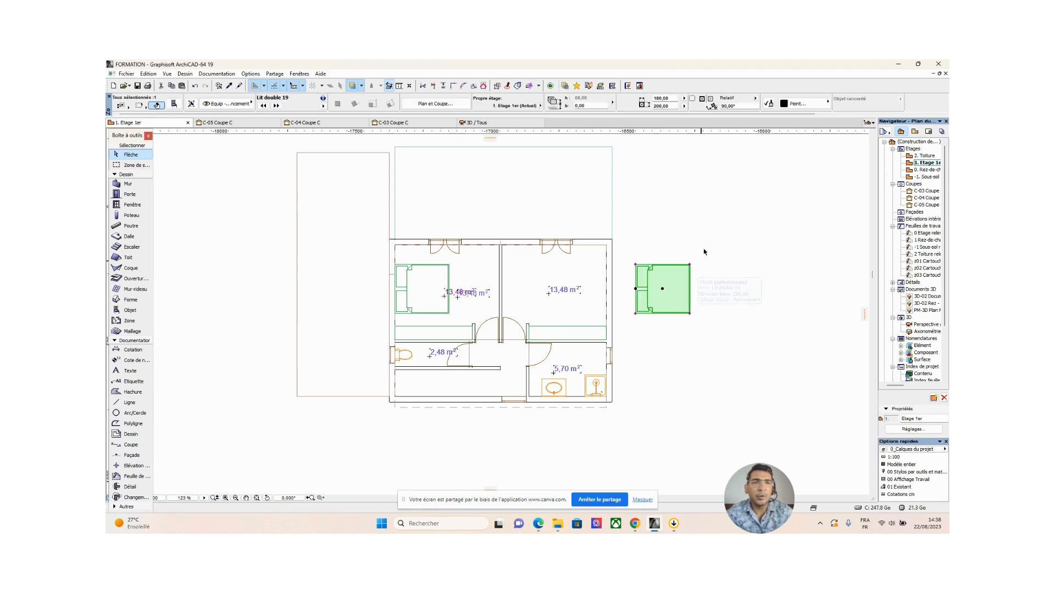
Set the rotation angle of the bed copy outside the building to 270°
left_click(740, 108)
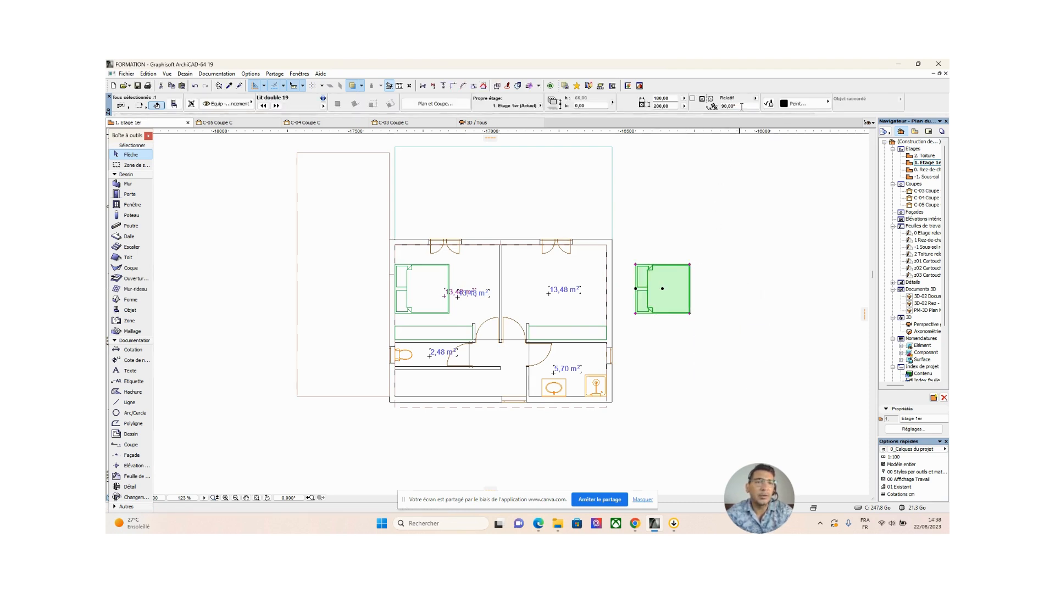
double_click(741, 106)
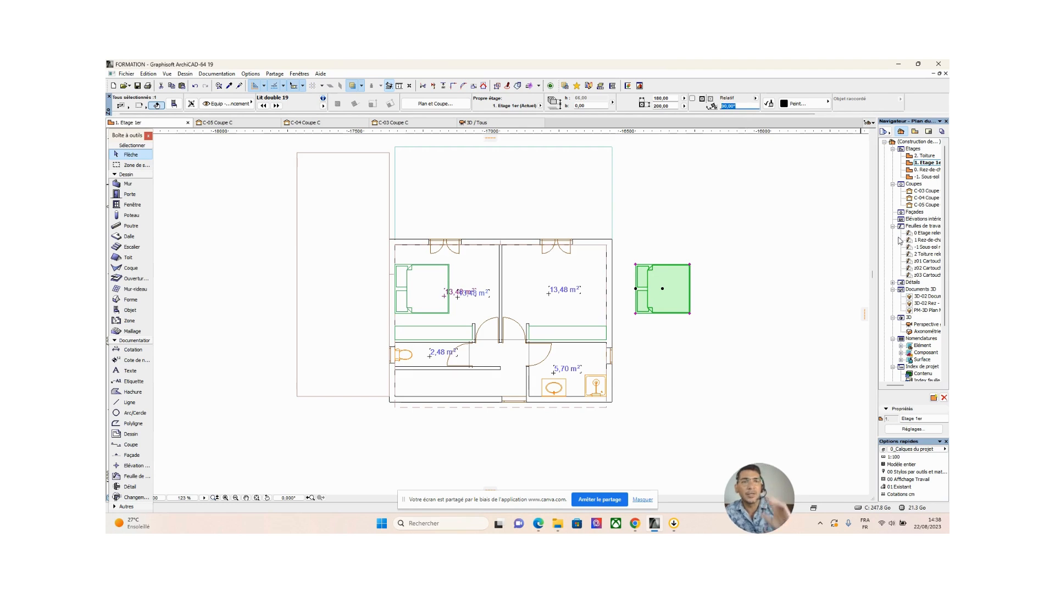
type("27")
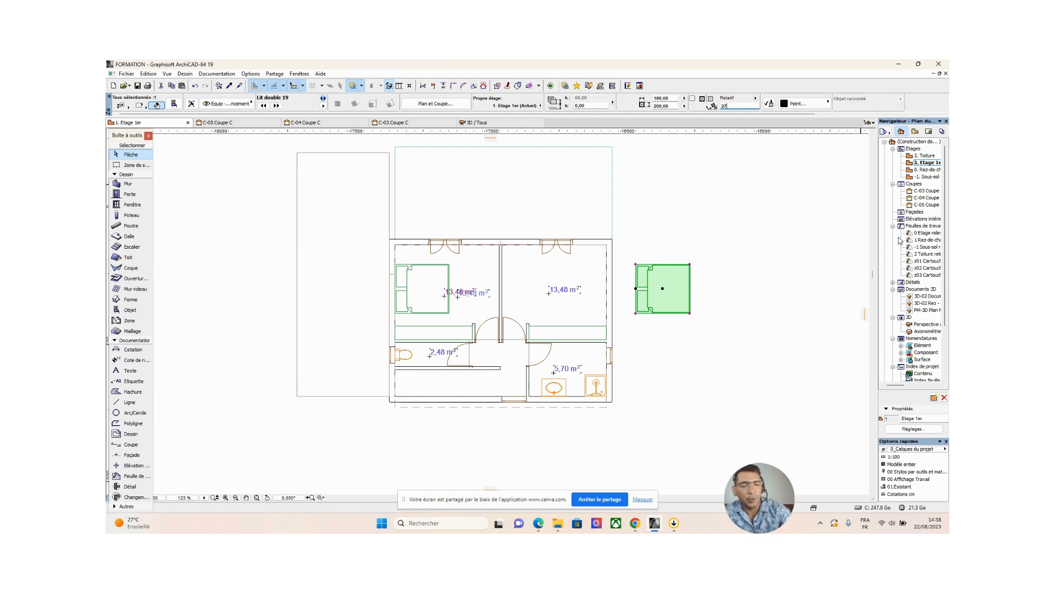
type("0")
key("Return")
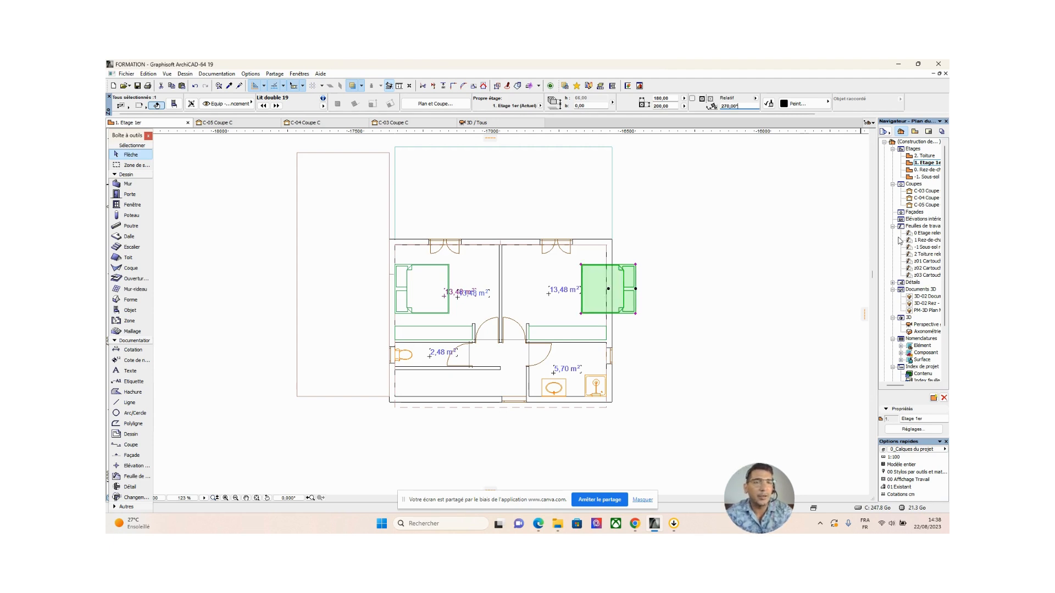
Move the rotated bed by its headboard midpoint onto the inner face of the right bedroom's exterior wall
left_click(636, 292)
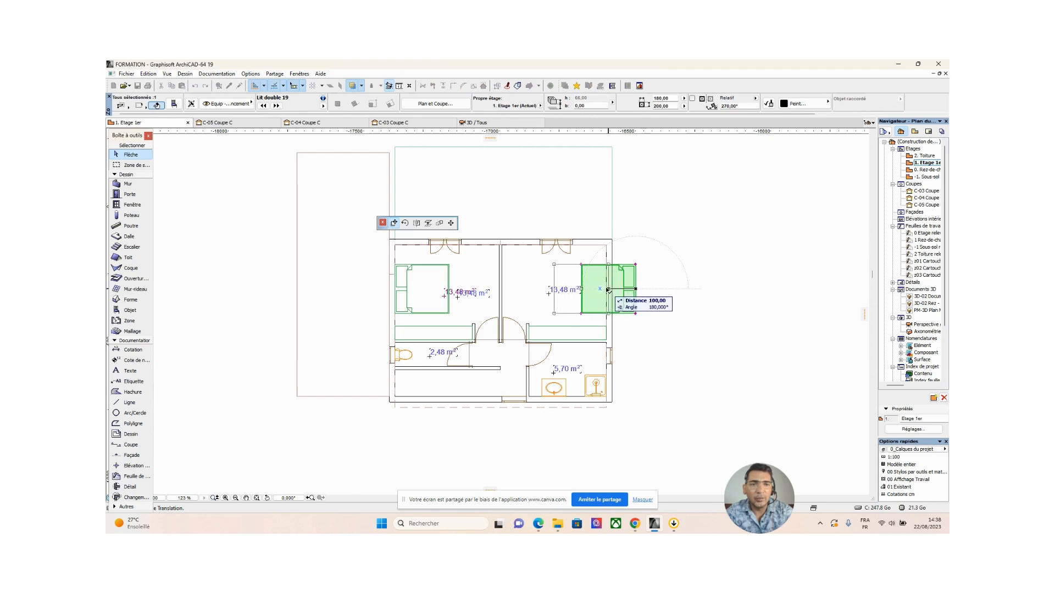
scroll(607, 291, "up", 3)
scroll(607, 291, "up", 1)
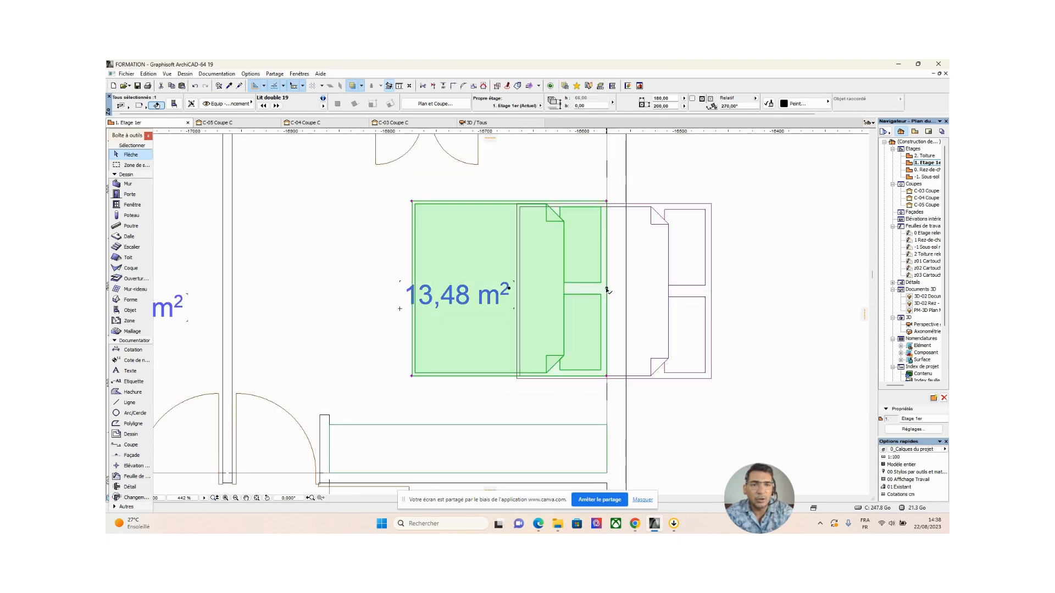
left_click(607, 292)
scroll(673, 315, "down", 4)
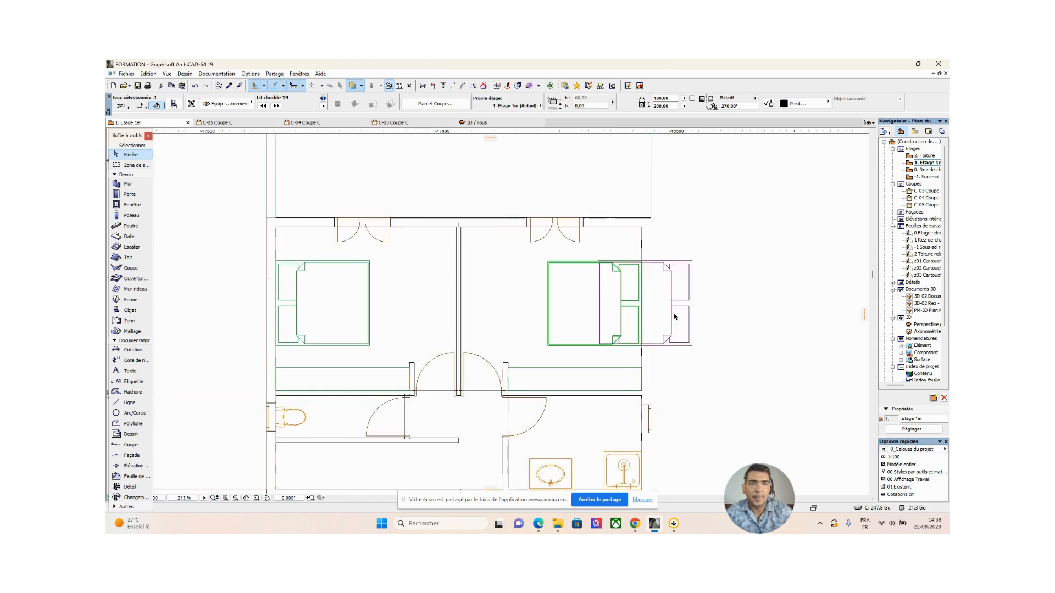
left_click(726, 305)
scroll(720, 385, "down", 5)
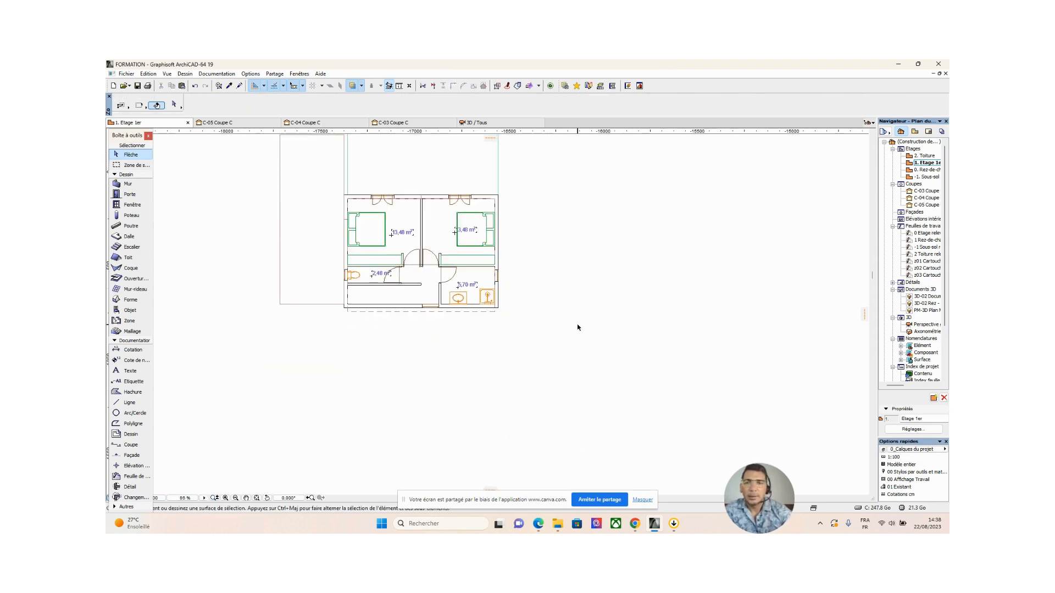
Shift the right bedroom's 13,48 m² area label to the left, clear of the bed
middle_click_drag(549, 327, 619, 340)
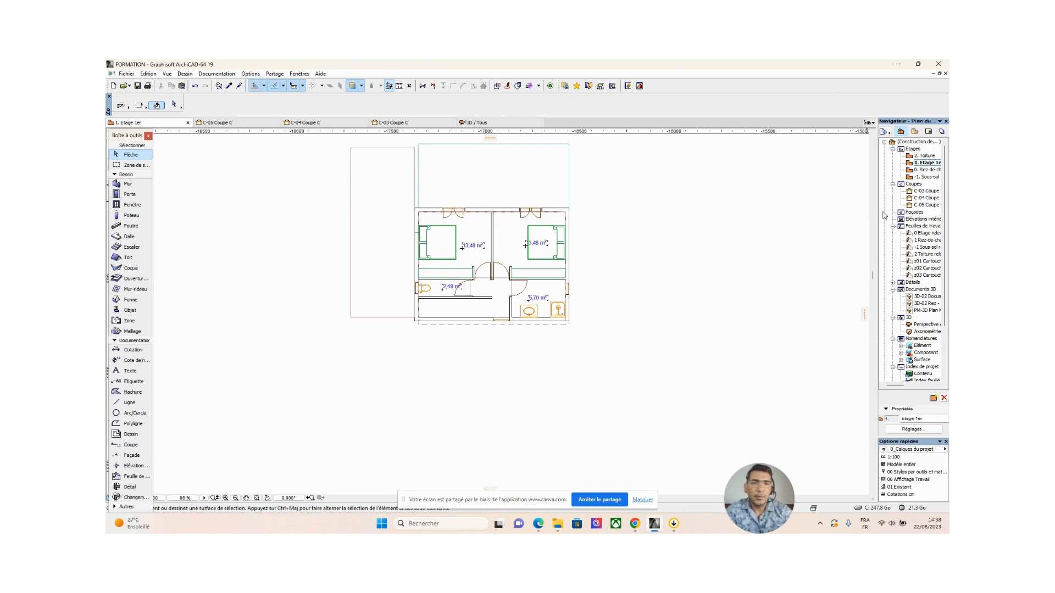
left_click(525, 246)
left_click(526, 246)
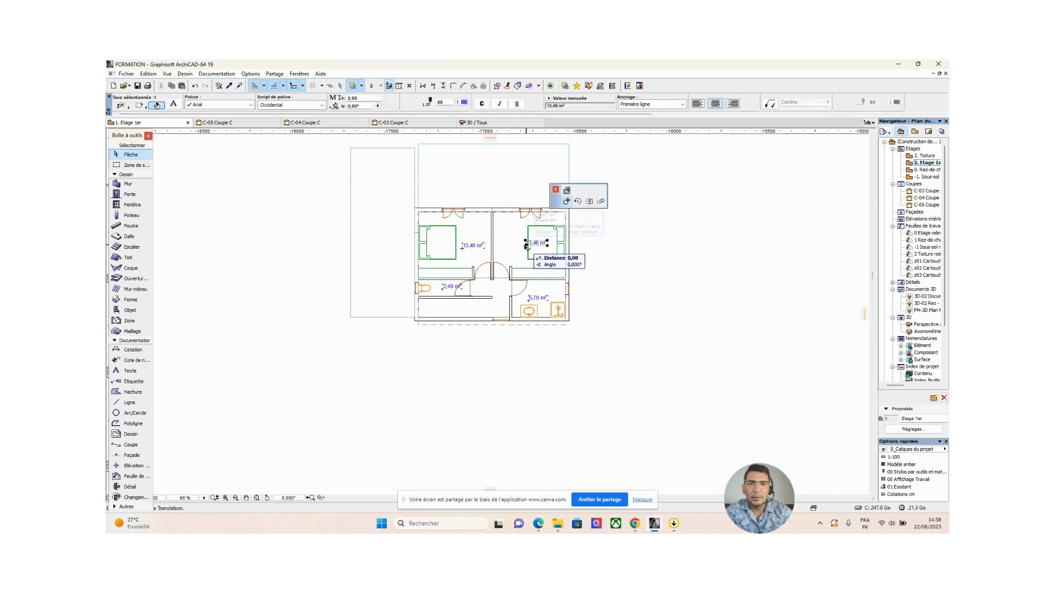
left_click(505, 250)
left_click(693, 264)
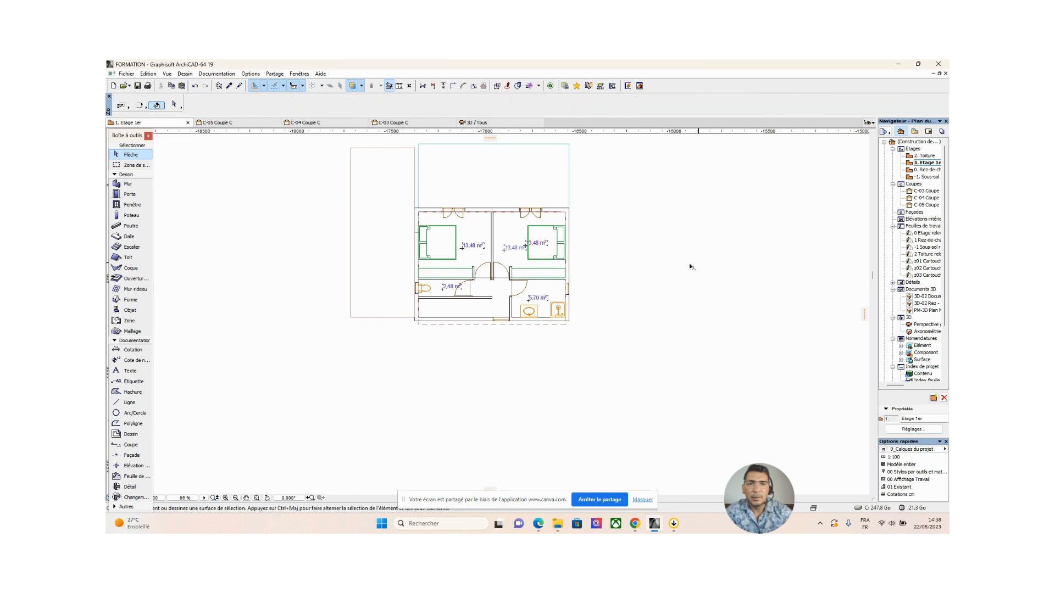
scroll(504, 262, "up", 4)
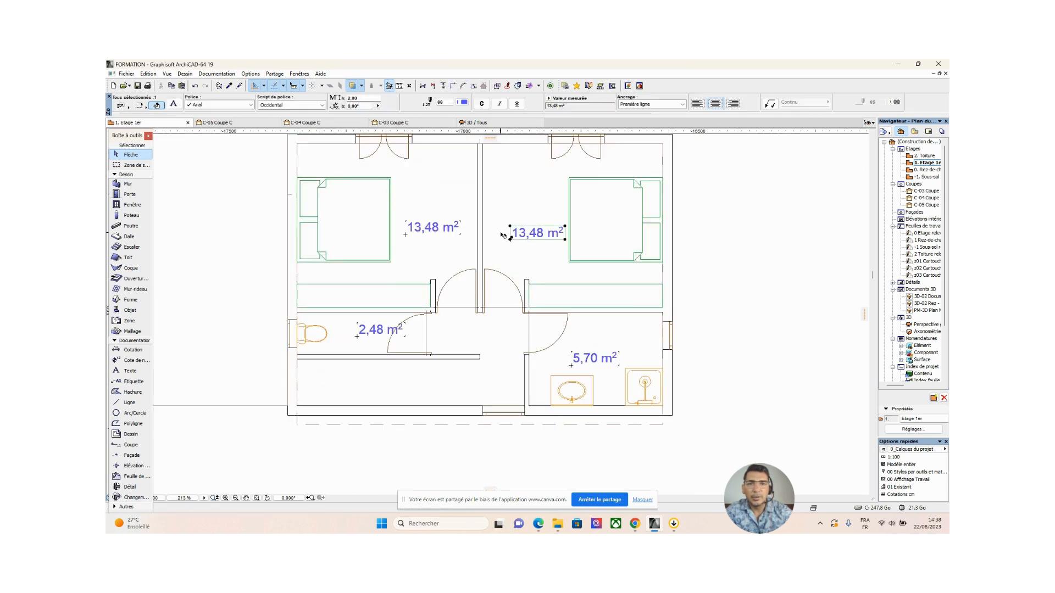
scroll(509, 242, "down", 2)
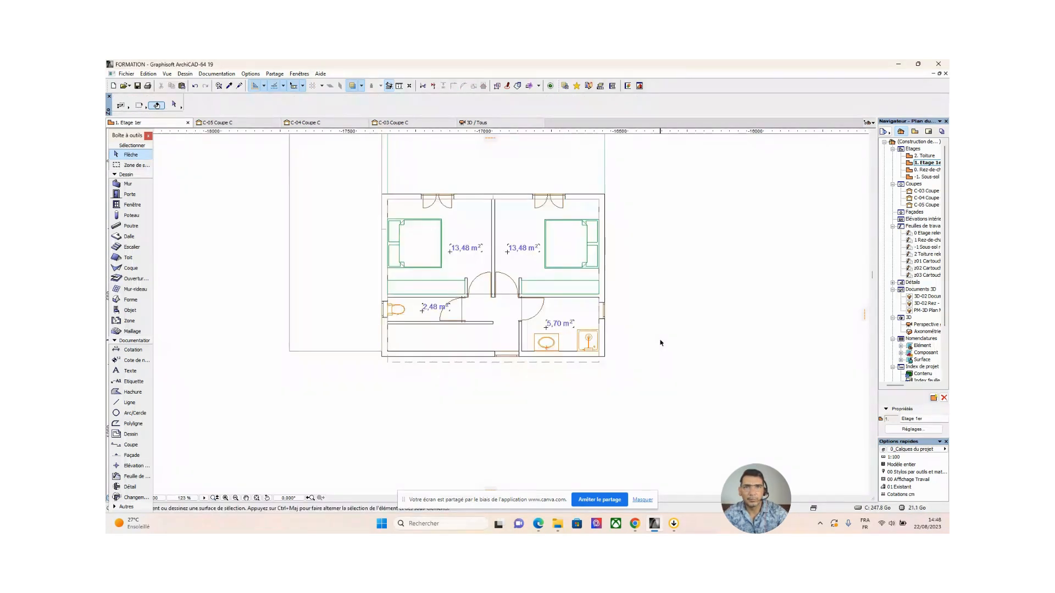
Rotate the right bedroom's bed freehand about its lower headboard corner, using a vertical reference direction
left_click(547, 269)
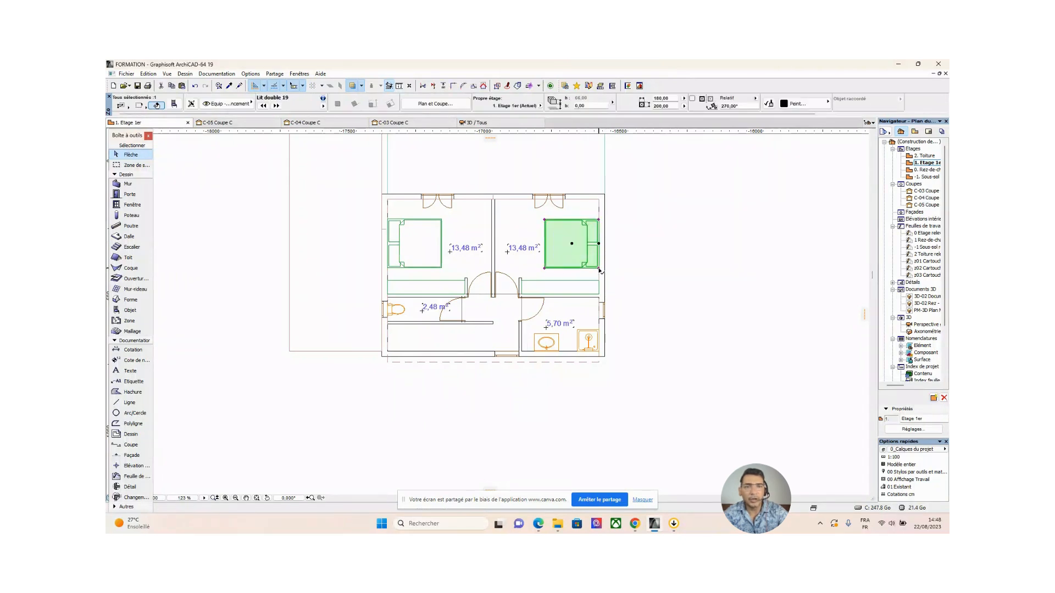
left_click(599, 269)
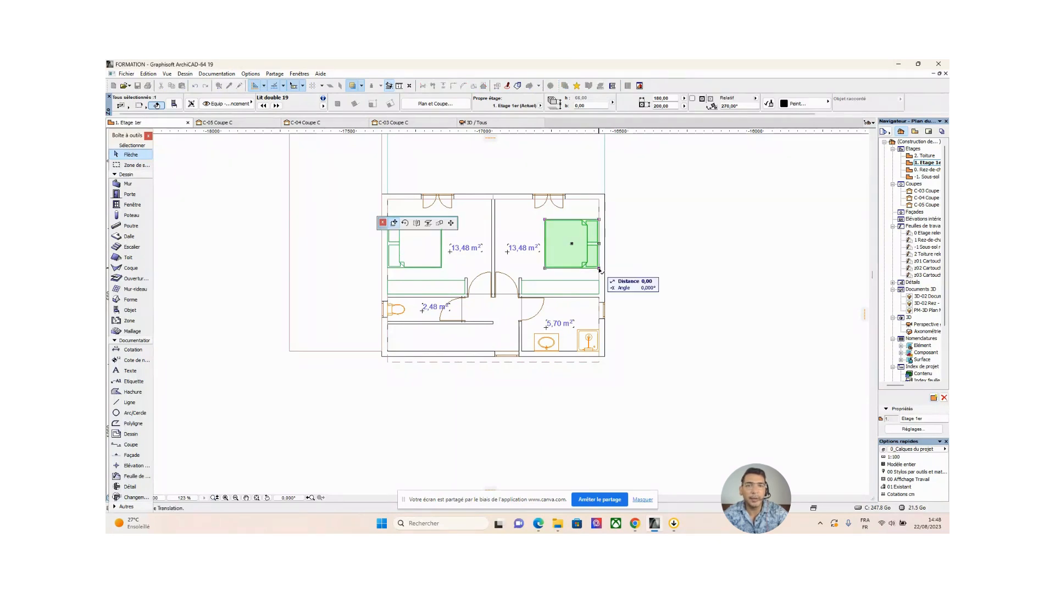
left_click(406, 225)
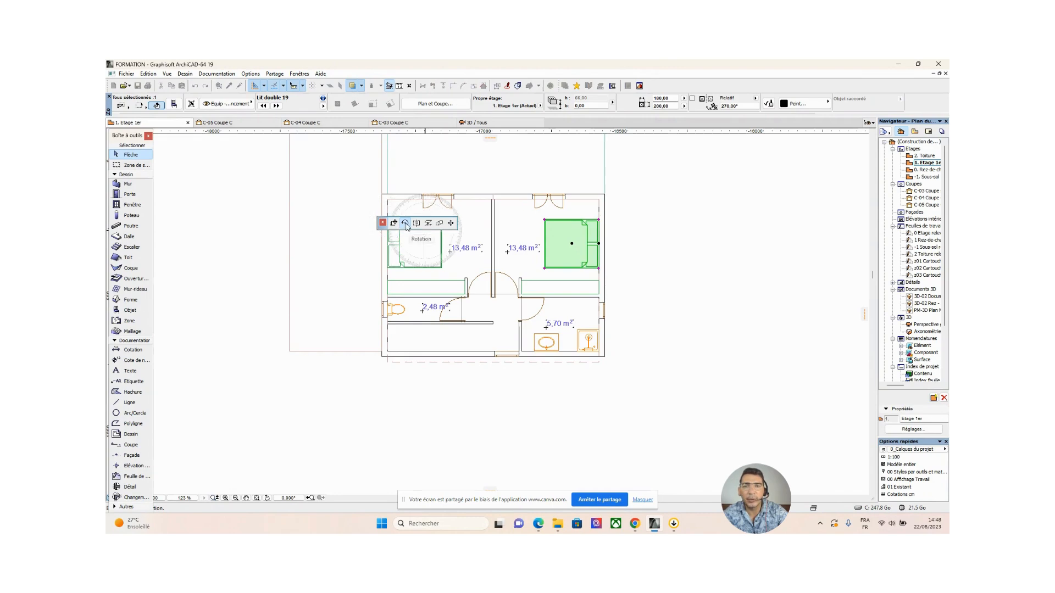
left_click(599, 268)
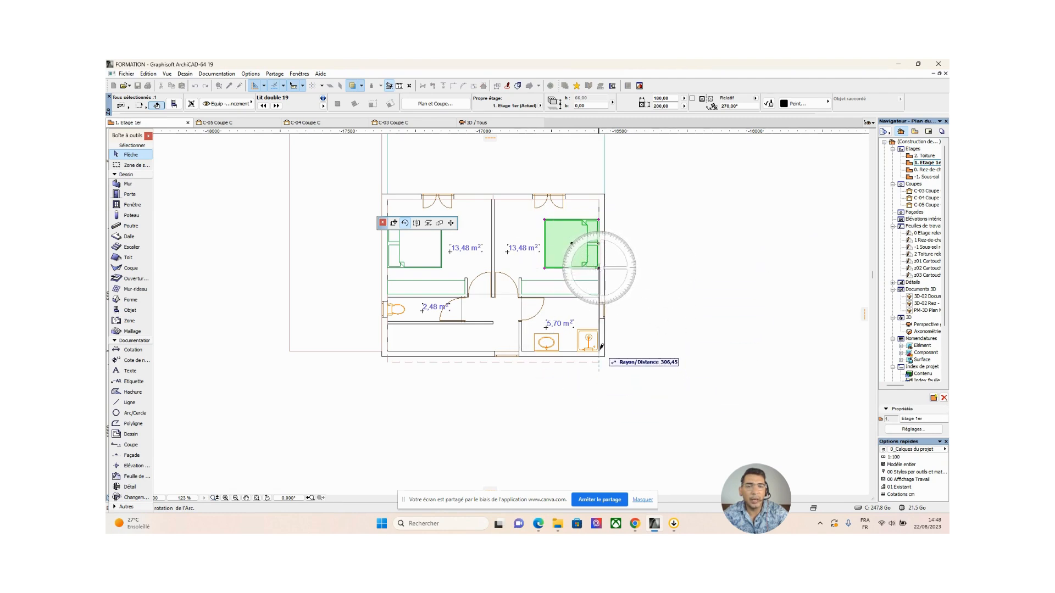
left_click(600, 164)
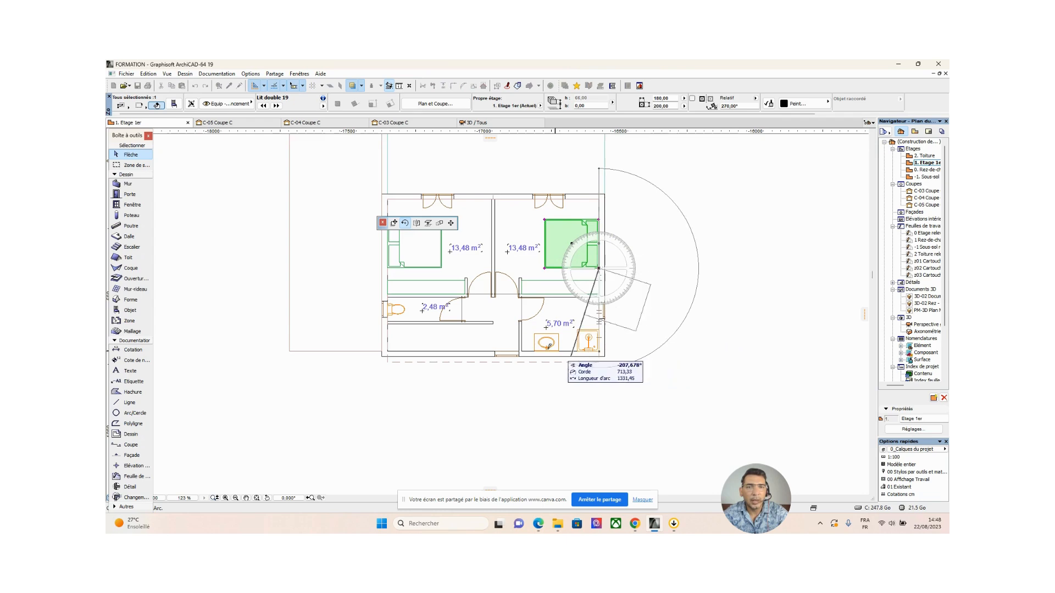
left_click(599, 165)
left_click(598, 269)
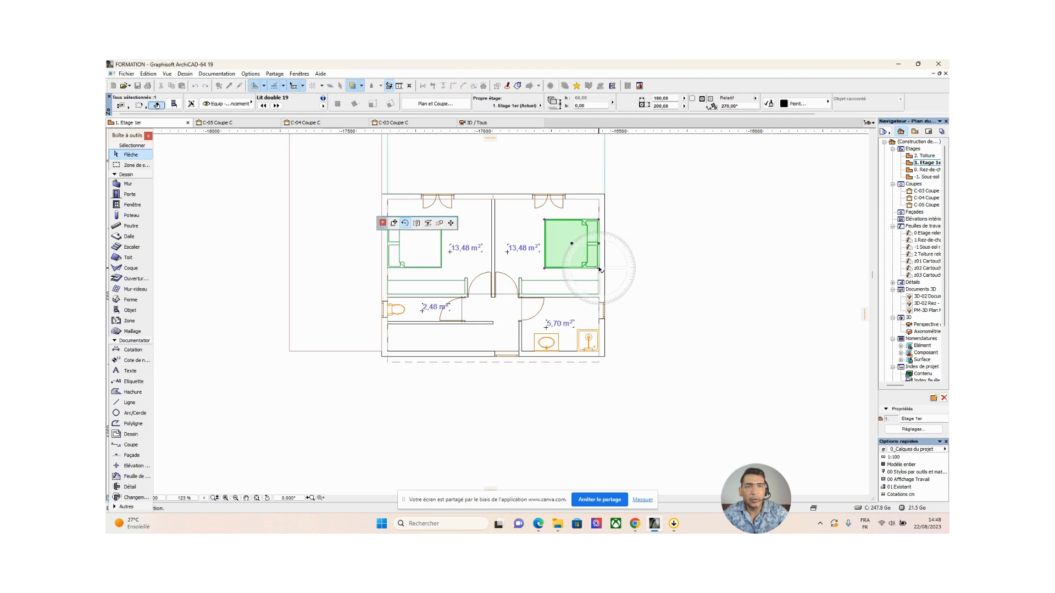
left_click(599, 269)
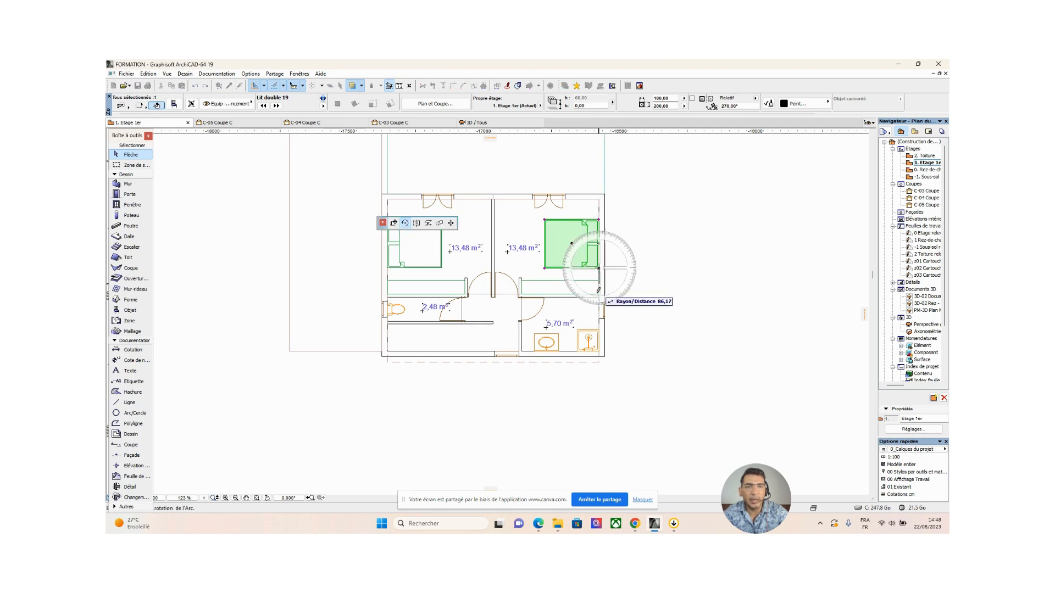
left_click(599, 341)
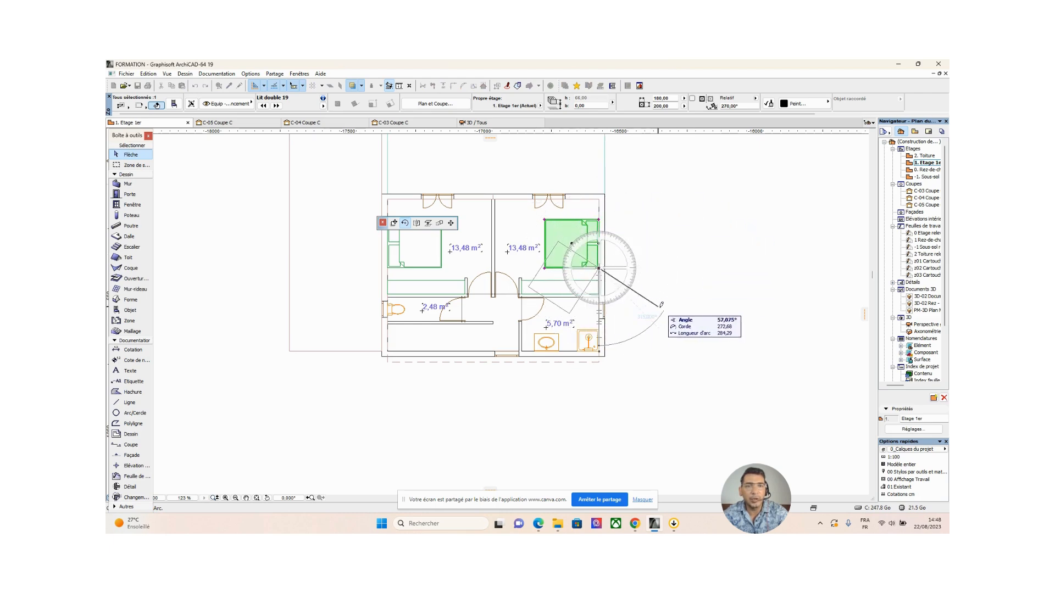
left_click(521, 290)
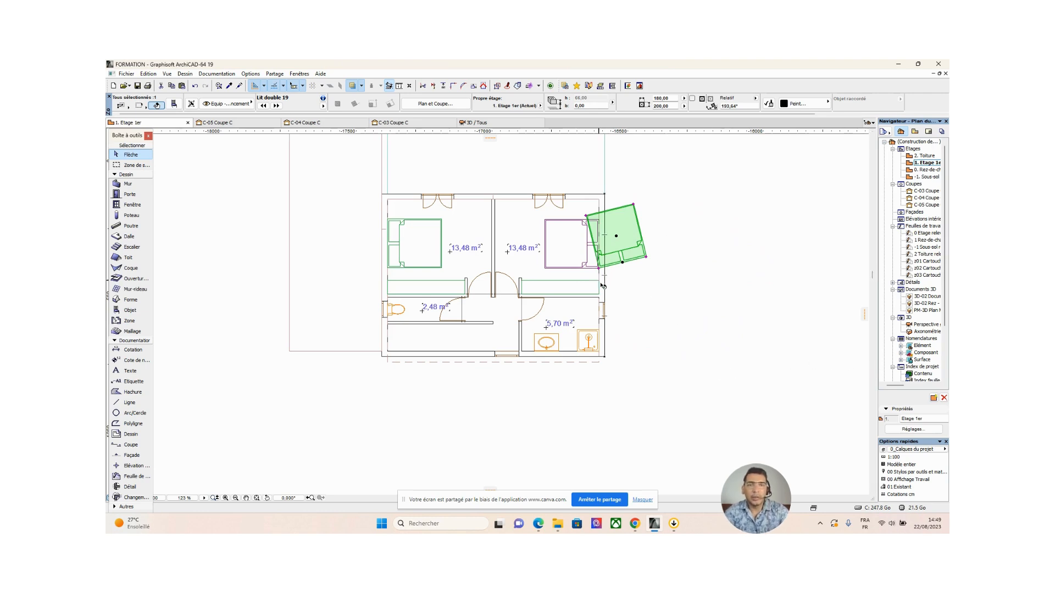
Set the tilted bed's rotation angle back to 270°
left_click(740, 106)
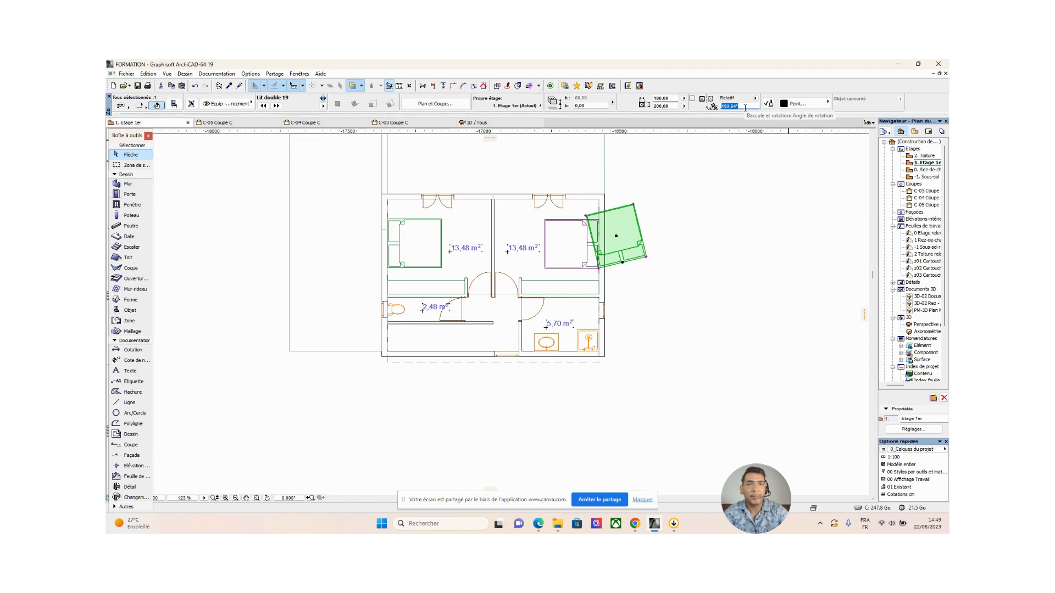
type("270")
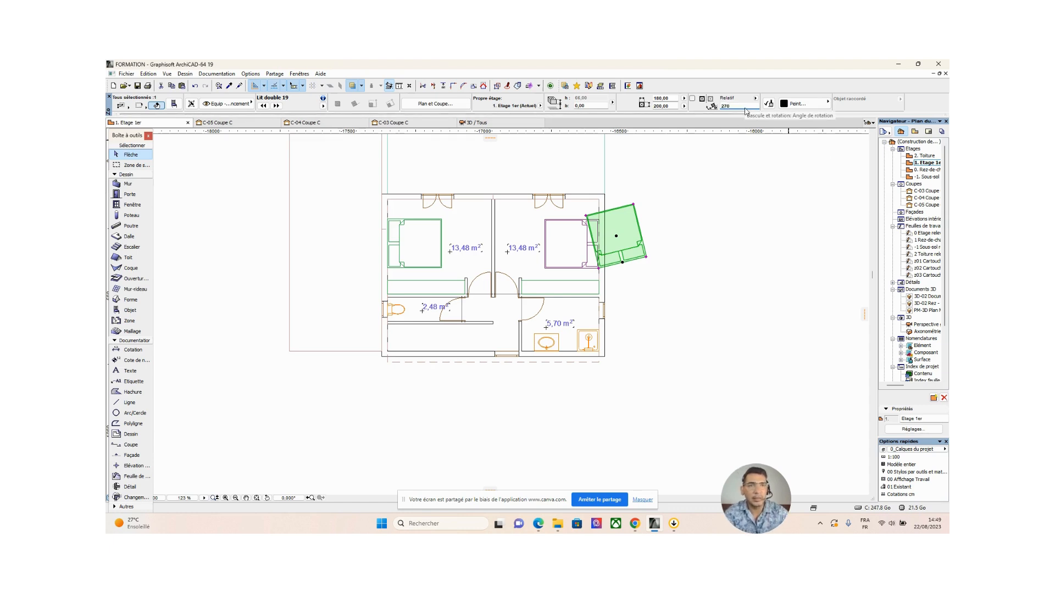
key("Return")
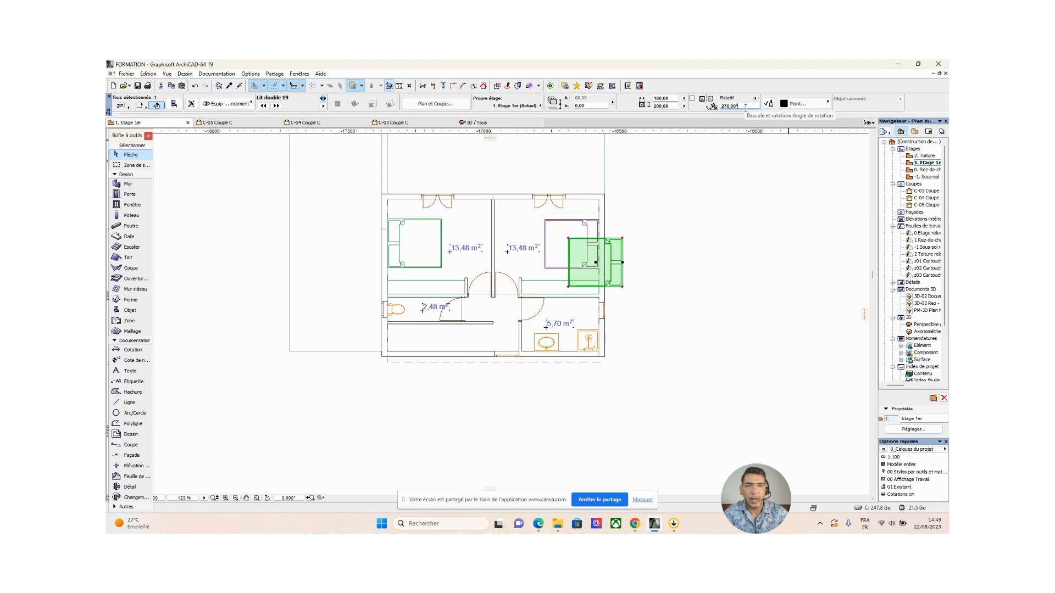
Cancel the started rotation and undo the last two bed rotations, leaving the bed deselected
left_click(623, 239)
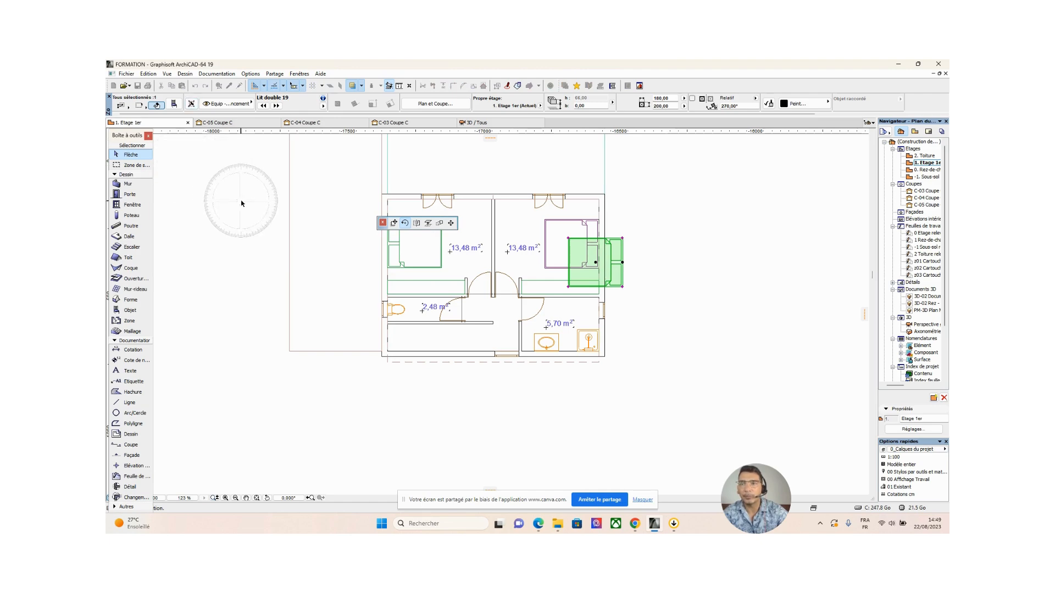
right_click(241, 203)
left_click(259, 223)
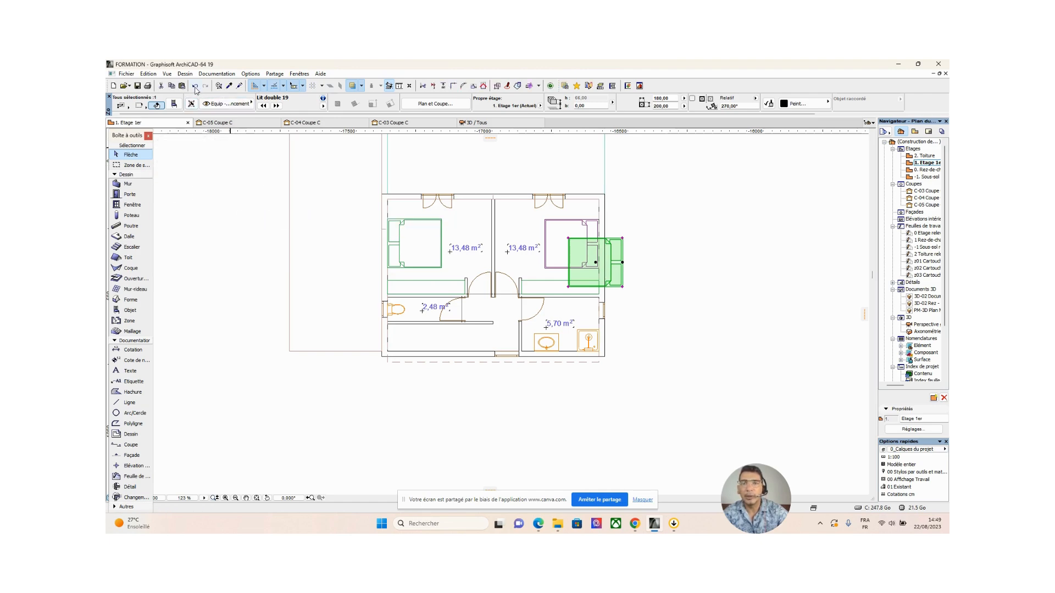
left_click(195, 86)
left_click(195, 87)
left_click(721, 250)
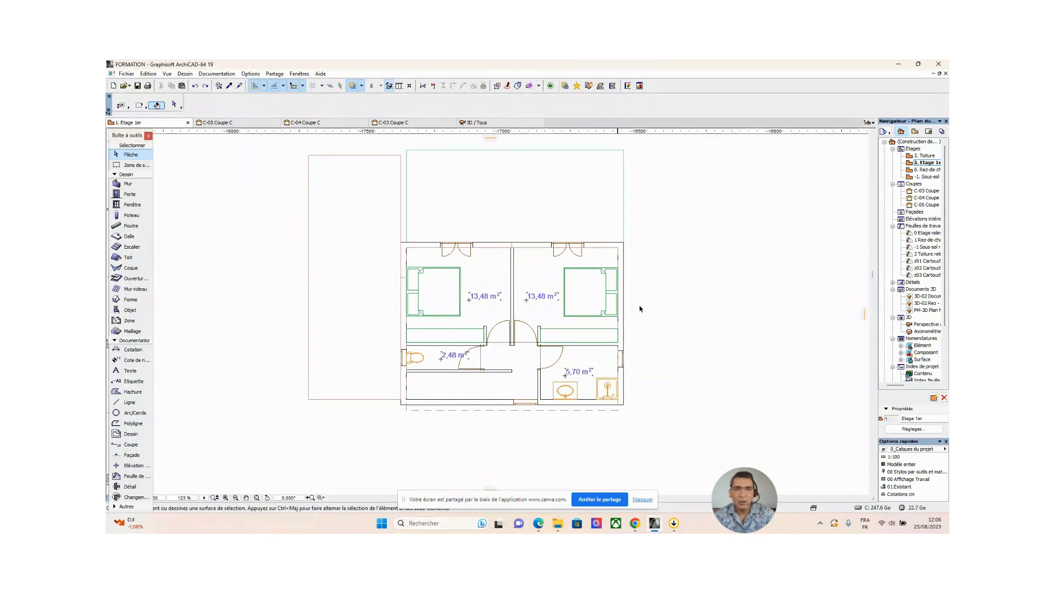
Open the 0. Rez-de-chaussée floor plan and switch its trace reference from 1. Etage 1er to Rez-de-chaussée
double_click(923, 170)
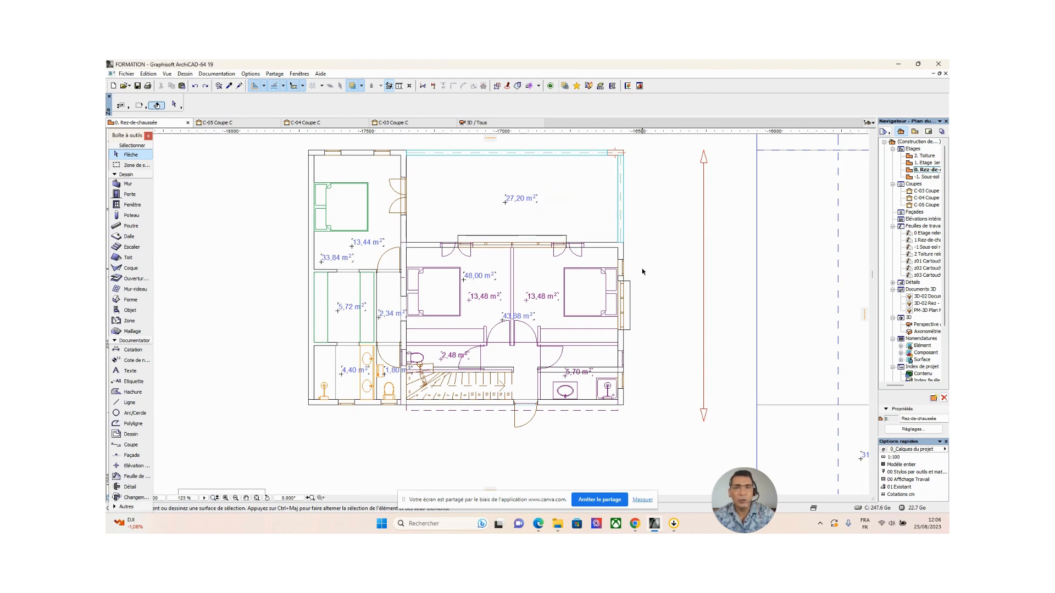
right_click(922, 163)
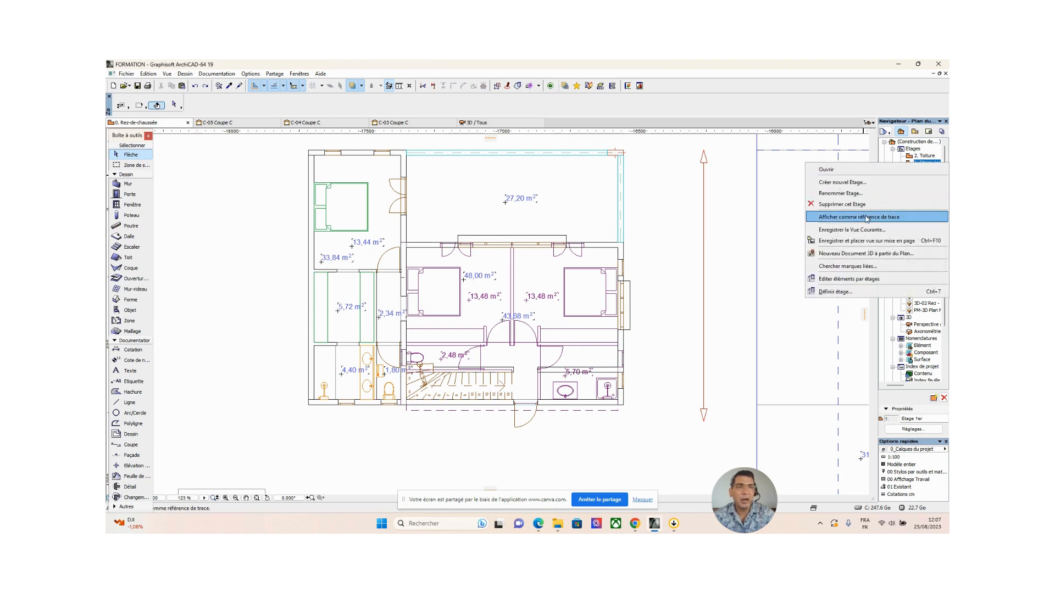
left_click(863, 218)
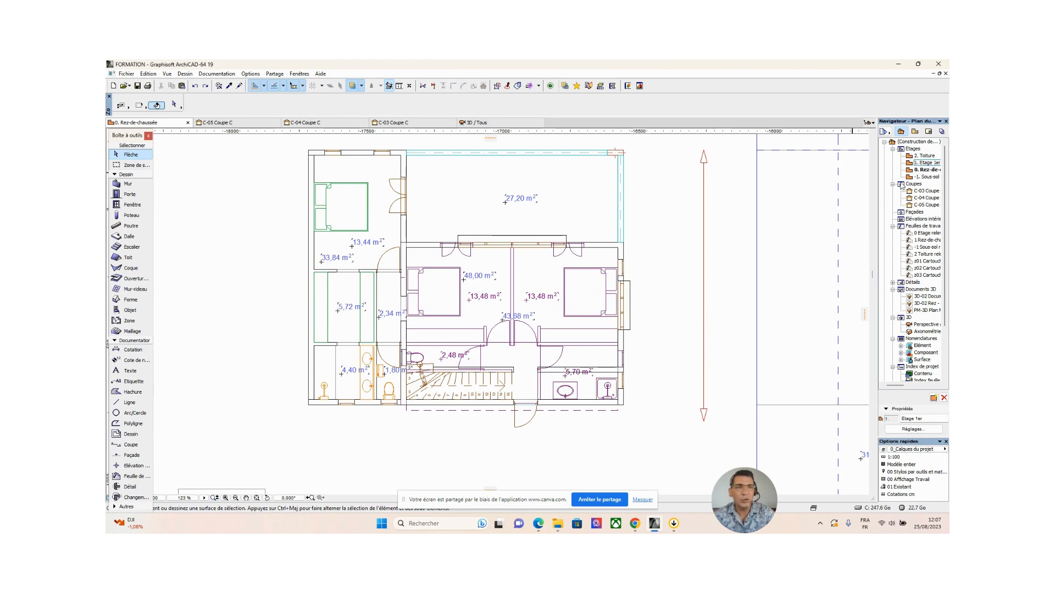
right_click(920, 170)
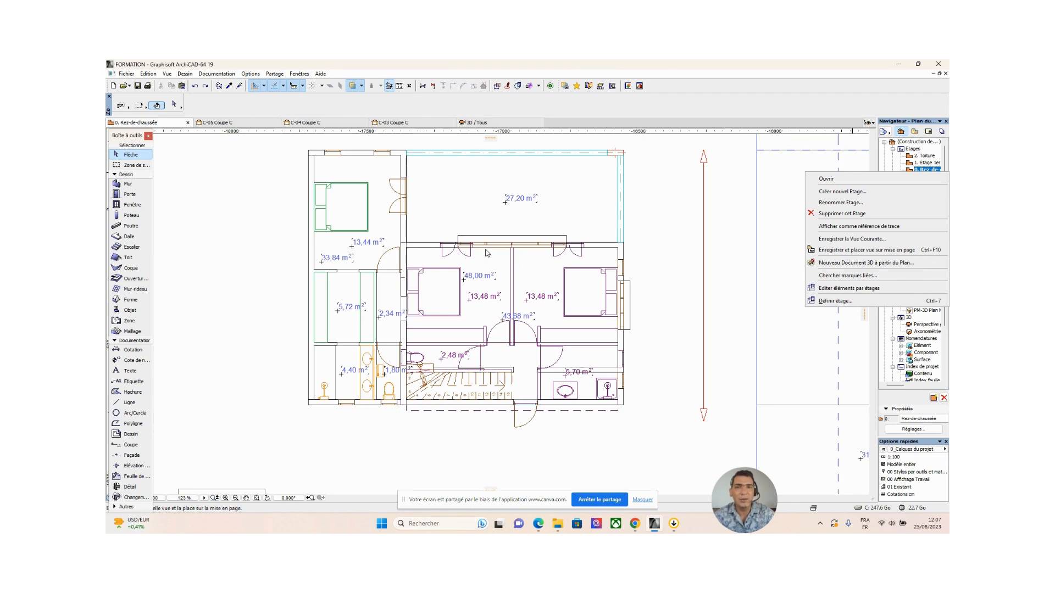
left_click(847, 230)
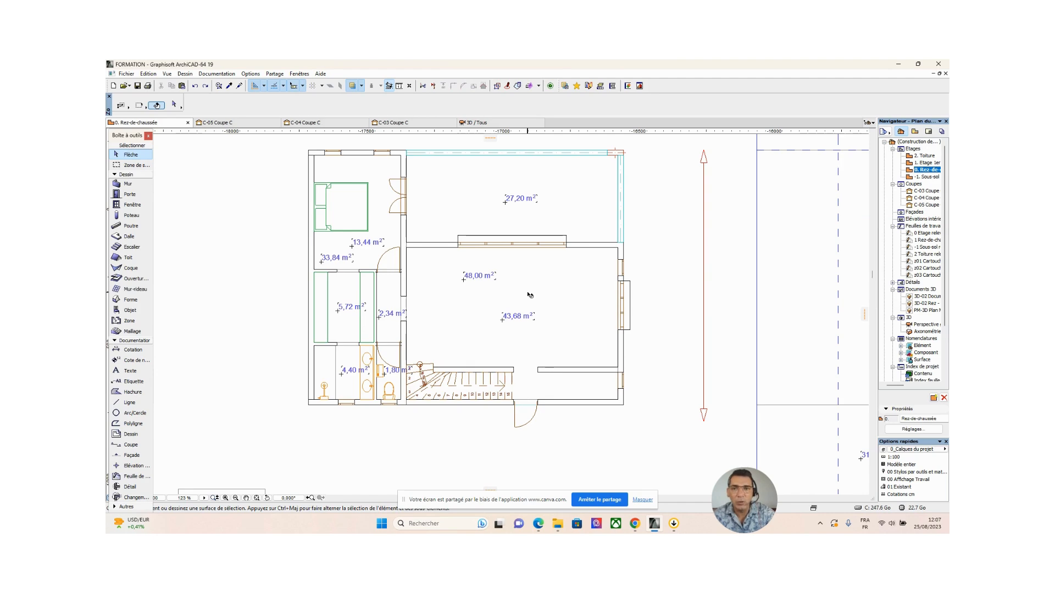
mouse_move(529, 295)
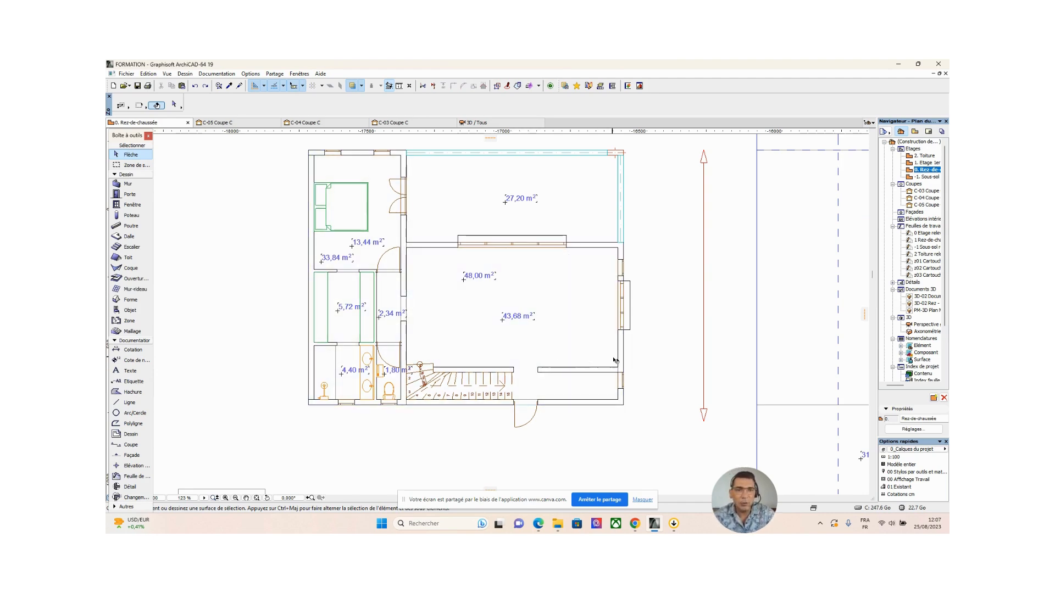
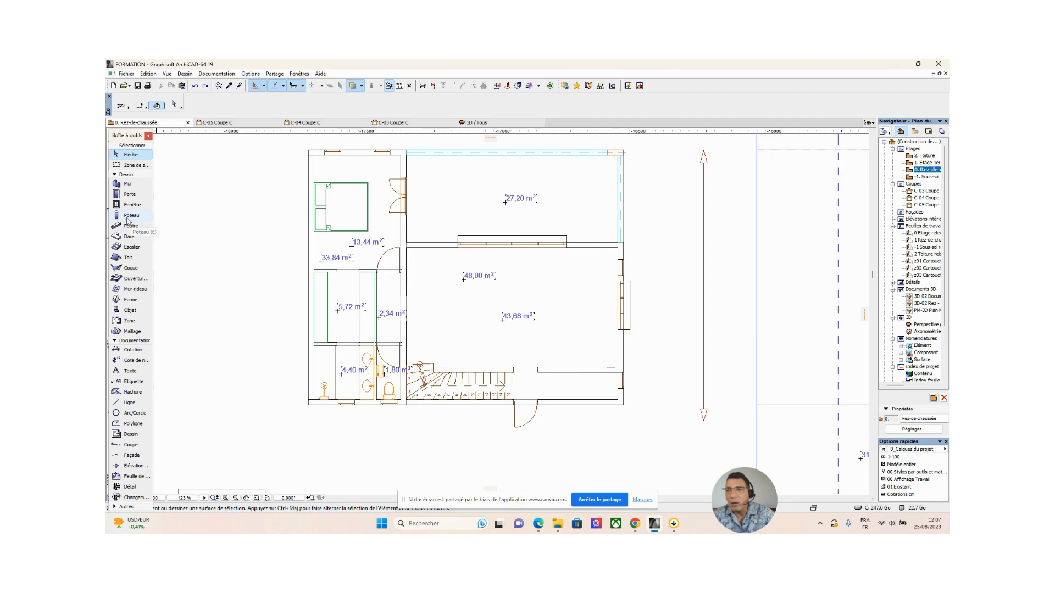
Copy the settings of the interior wall near the entrance to the Wall tool and set the wall thickness to 10 cm
left_click(228, 86)
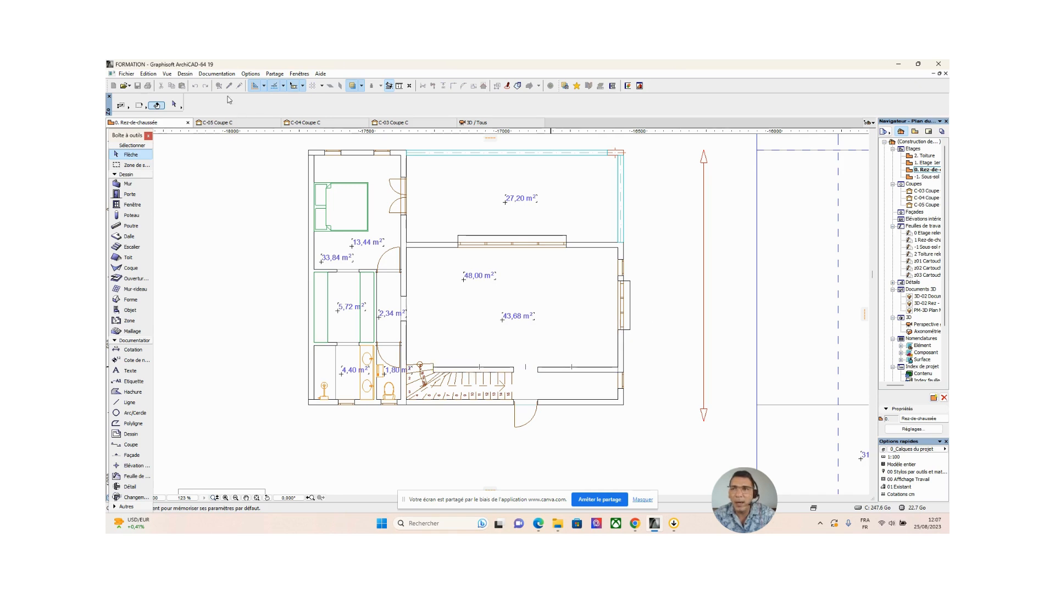
left_click(561, 367, "alt")
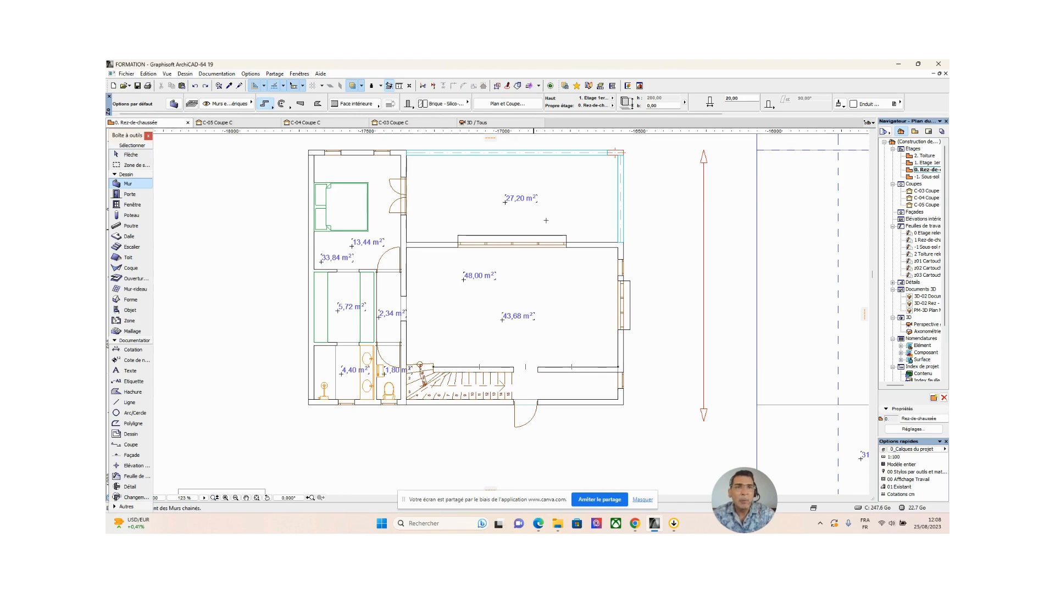
left_click(743, 98)
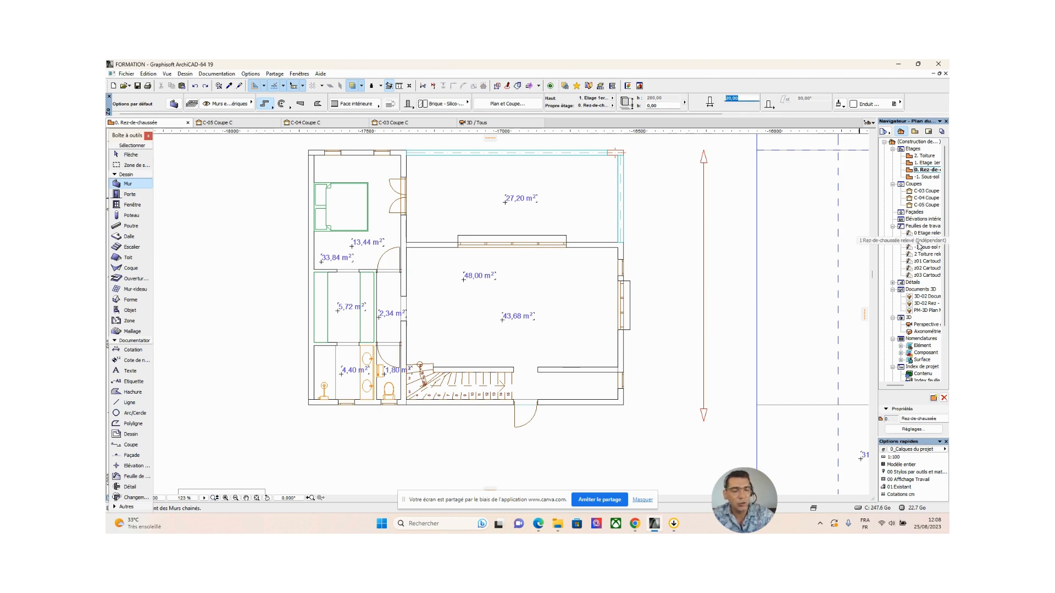
key("Return")
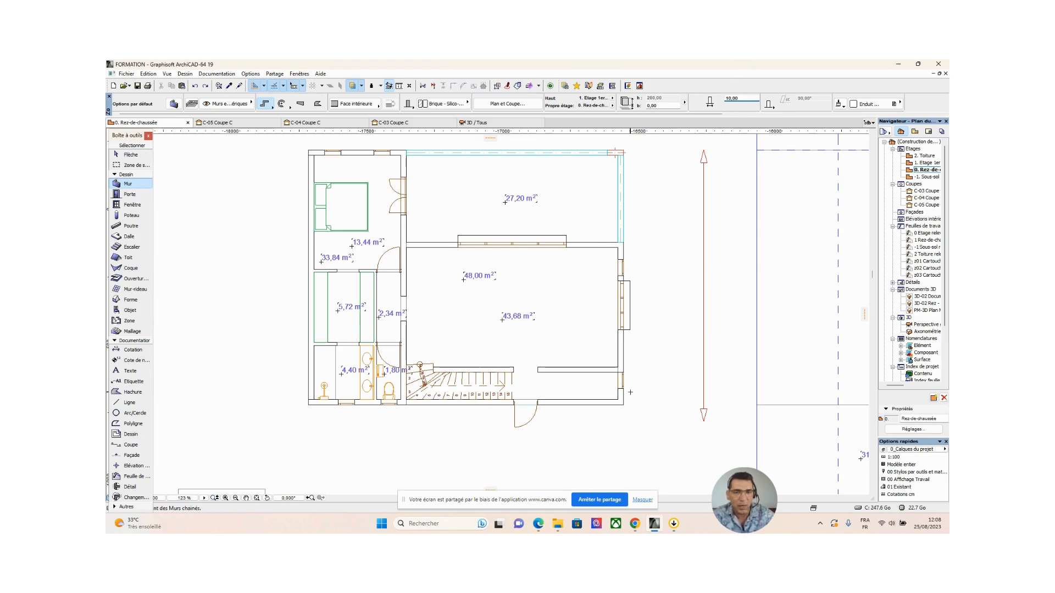
Draw a 120 cm partition from the interior wall's end beside the entrance to the exterior wall, flipping it onto the storage side of its reference line
scroll(546, 378, "up", 5)
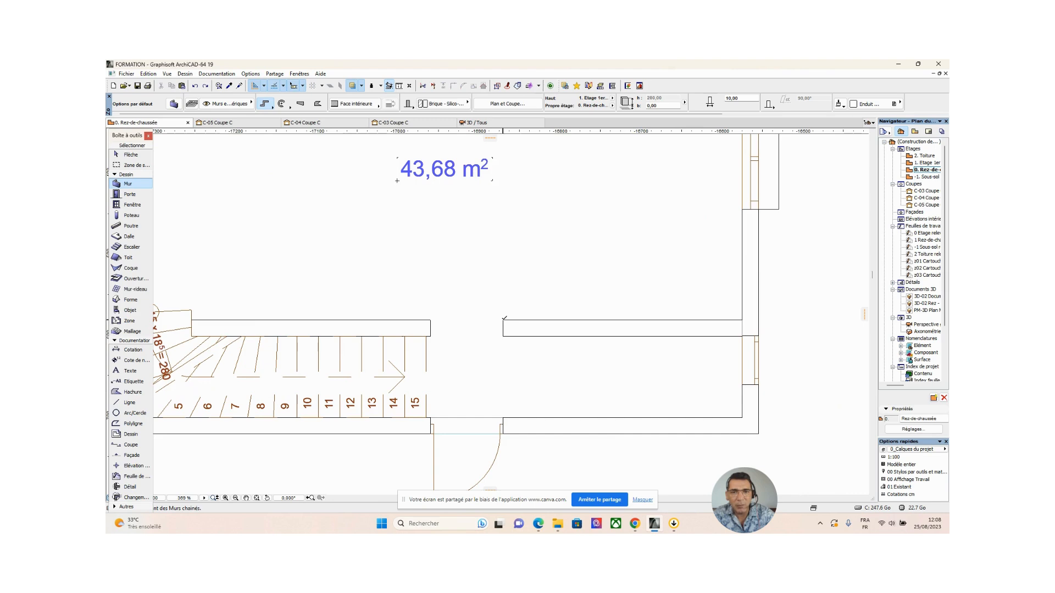
left_click(503, 319)
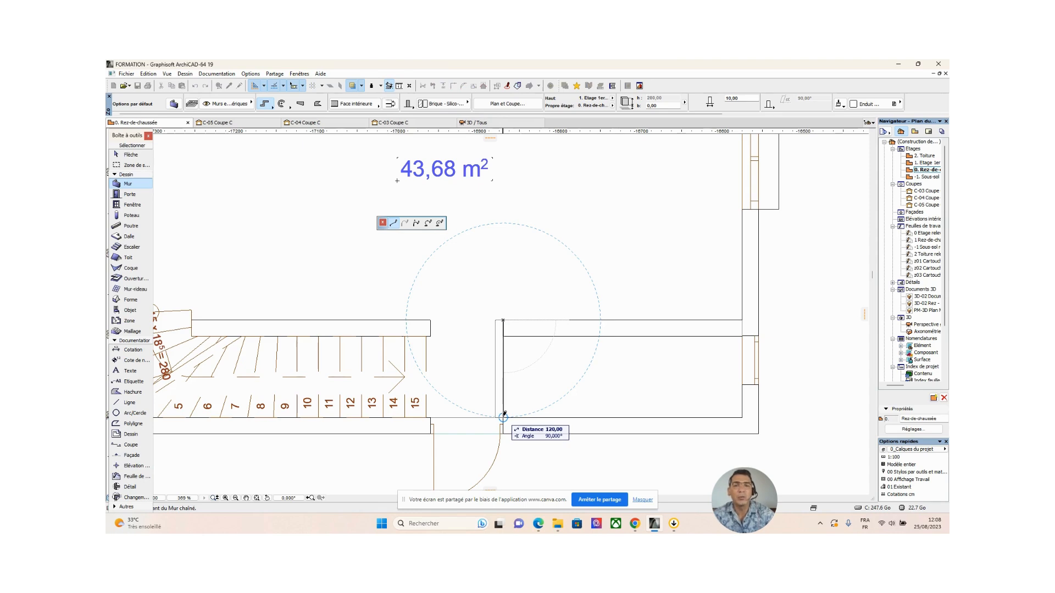
left_click(503, 416)
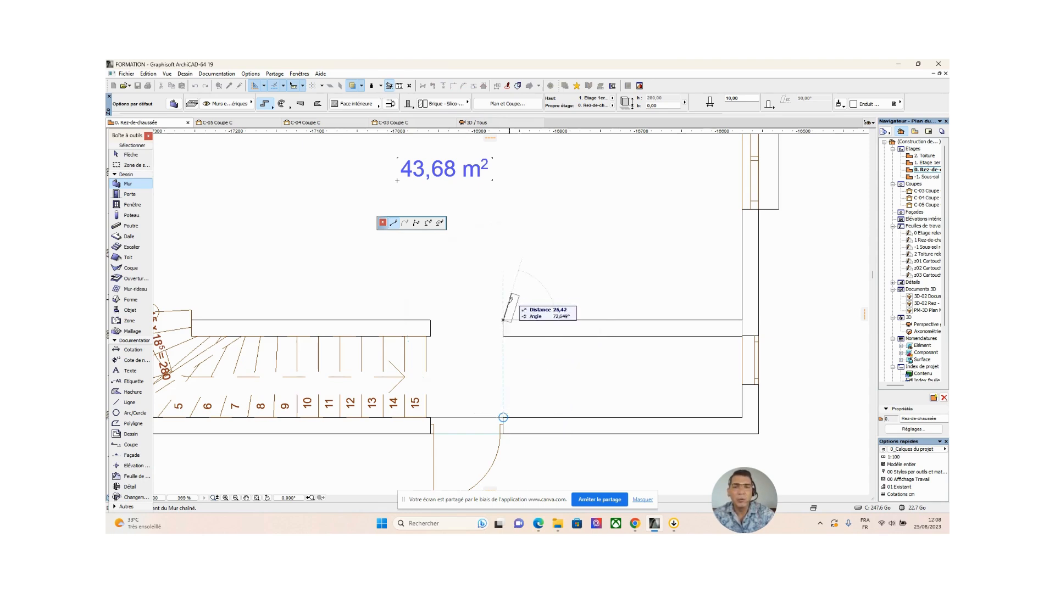
left_click(503, 319)
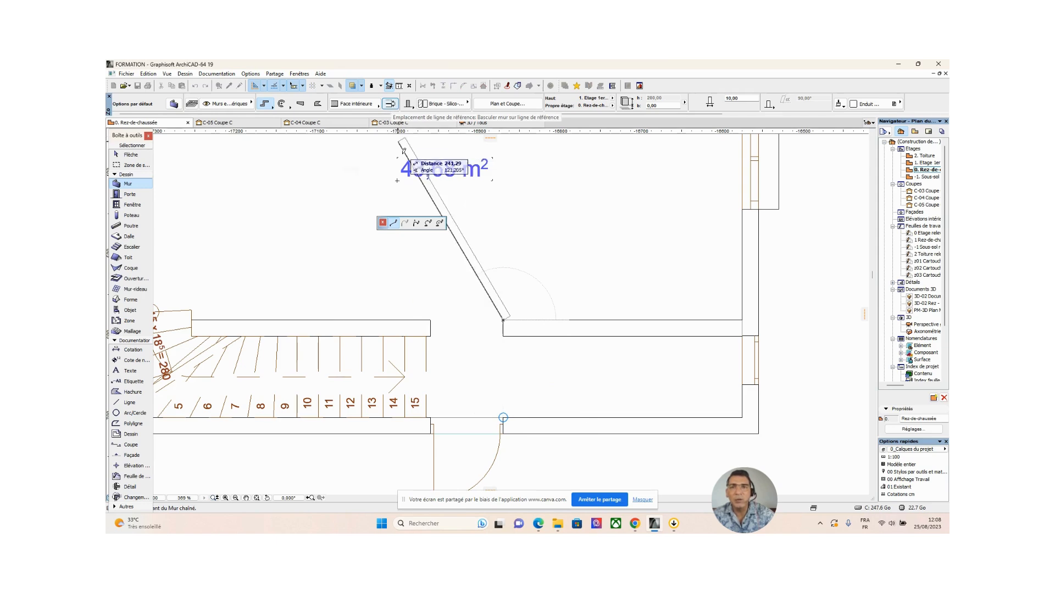
left_click(392, 107)
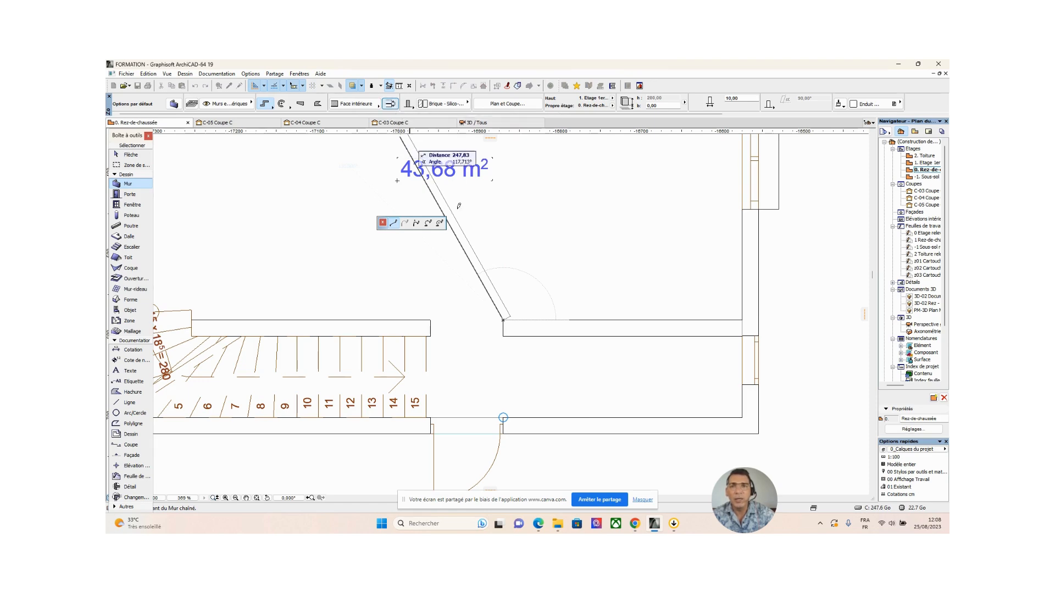
double_click(506, 413)
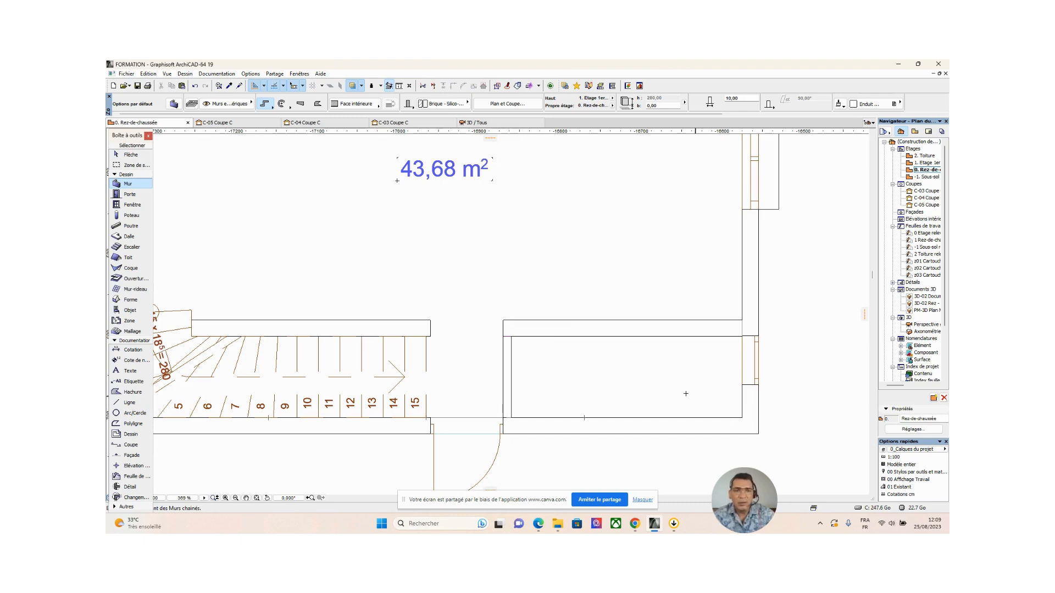
scroll(642, 395, "down", 5)
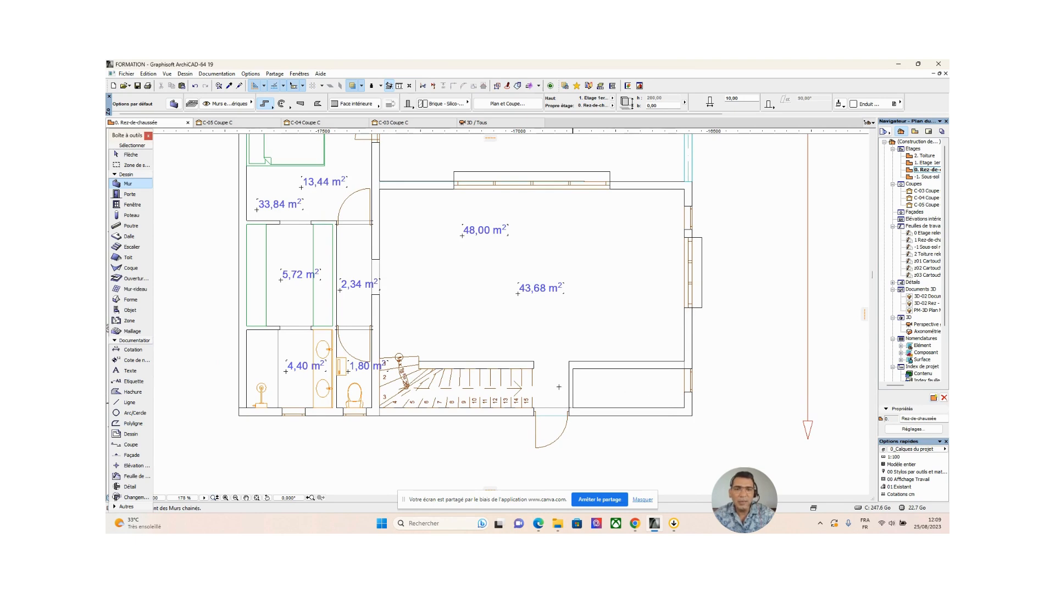
left_click(229, 86)
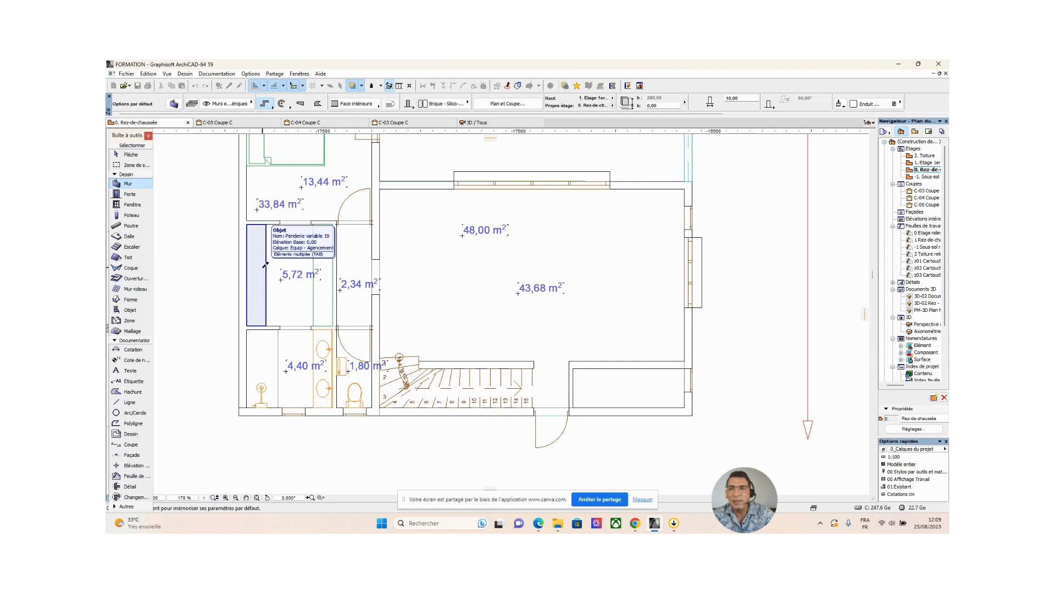
right_click(201, 166)
left_click(217, 200)
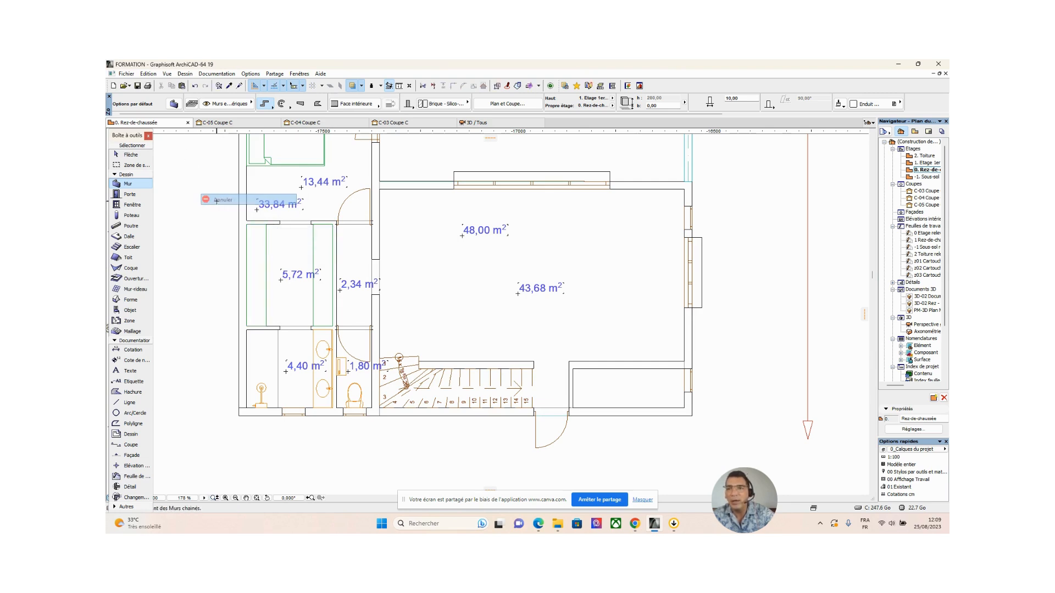
Open the default object settings and choose Etagères 19 from the Caissons et étagères 19 library folder
double_click(130, 311)
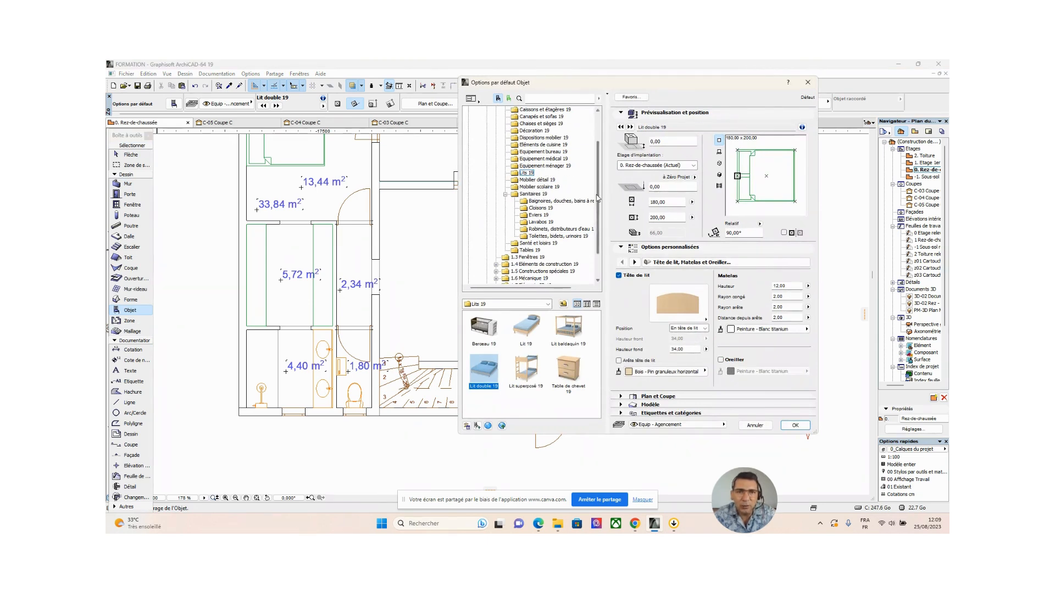
scroll(598, 202, "up", 2)
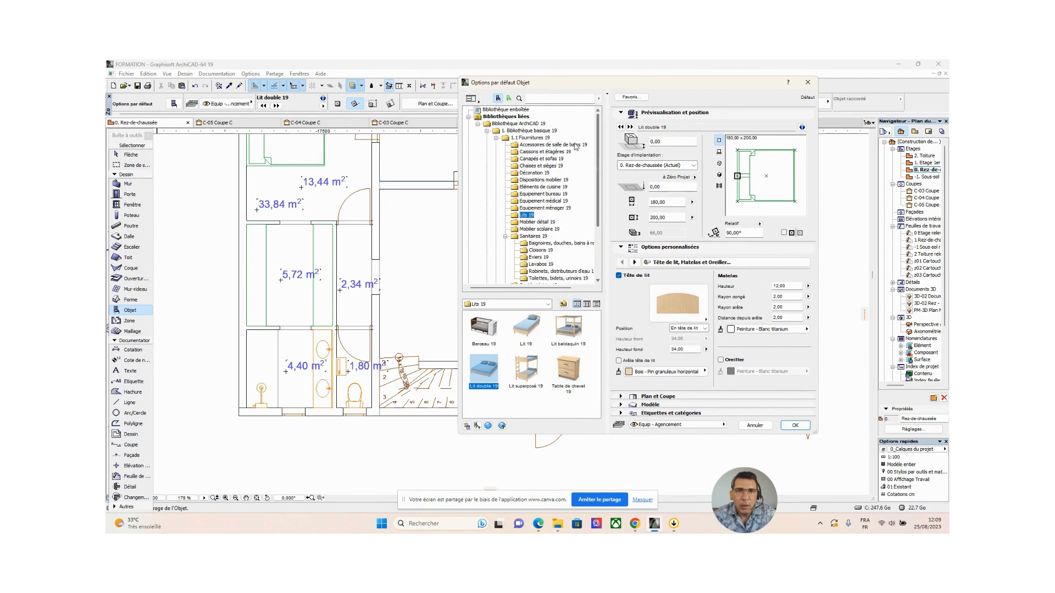
left_click(551, 152)
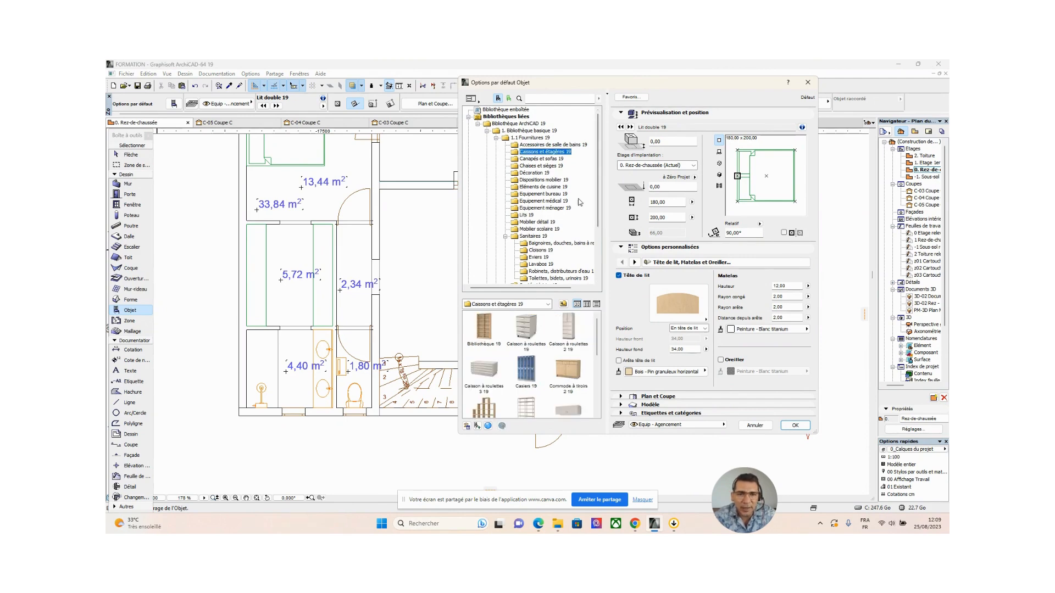
scroll(597, 339, "down", 1)
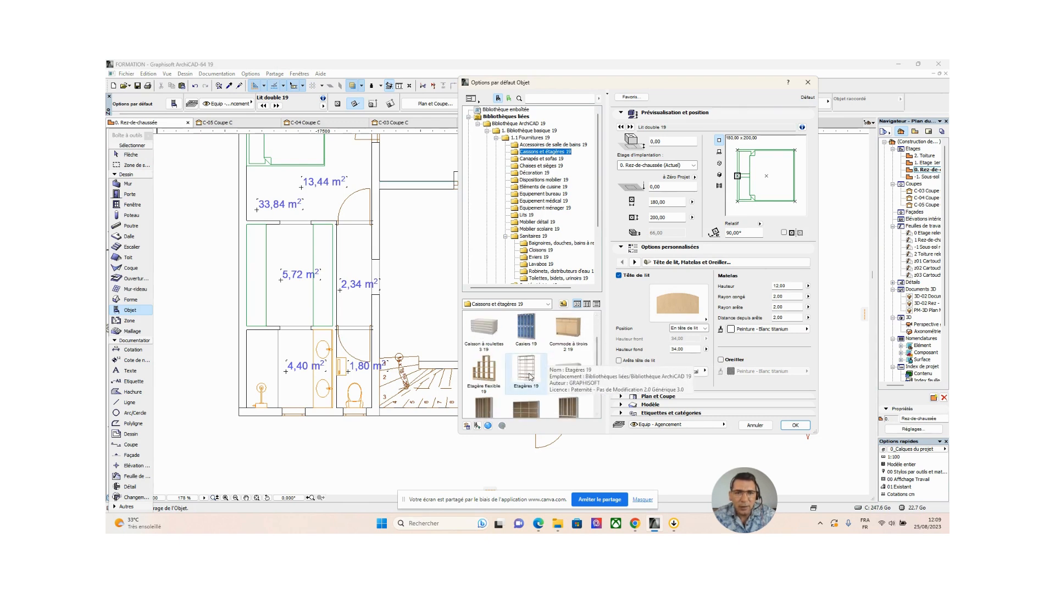
left_click(530, 377)
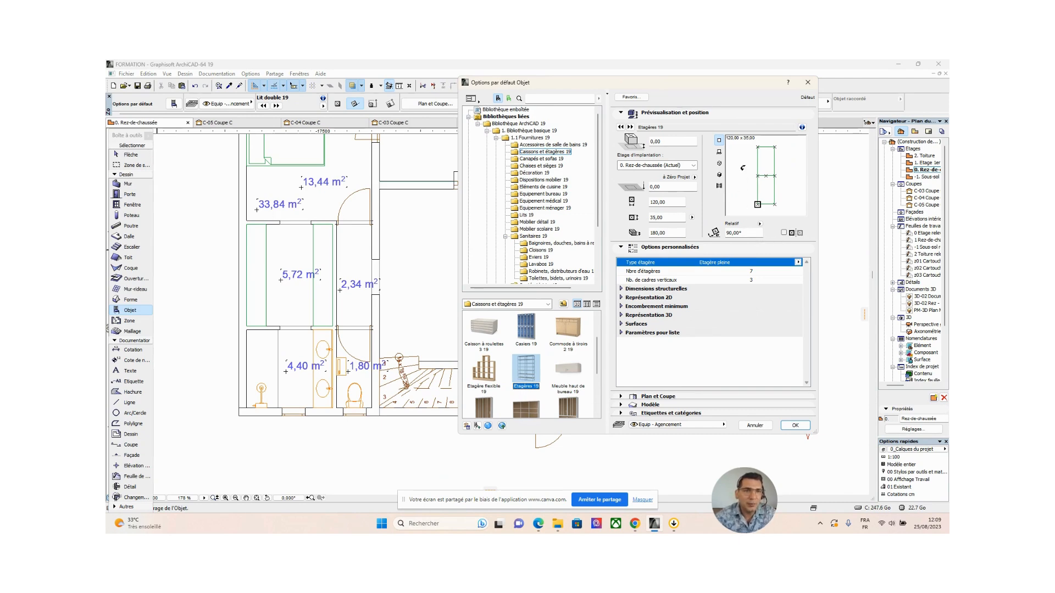
Set the shelf's rotation angle to 0° and its anchor to the lower-right corner, and accept the object settings
left_click(736, 233)
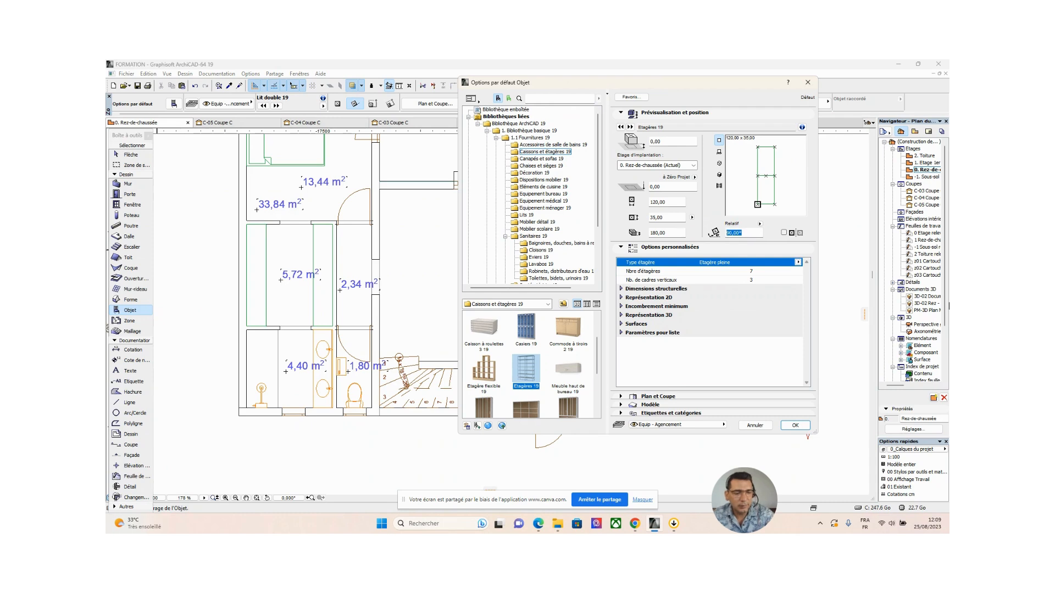
type("0")
key("Return")
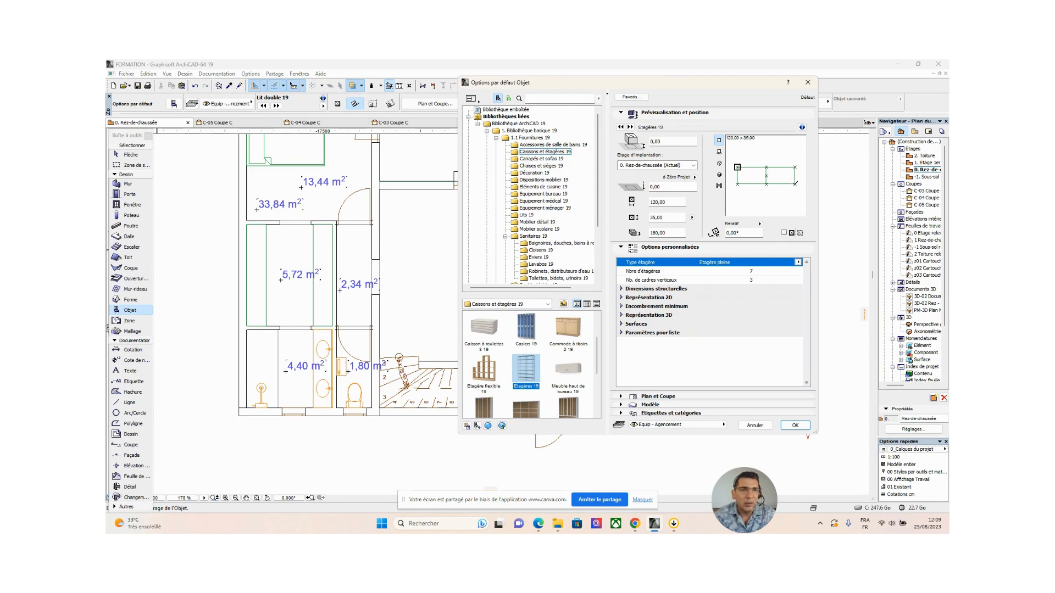
left_click(795, 183)
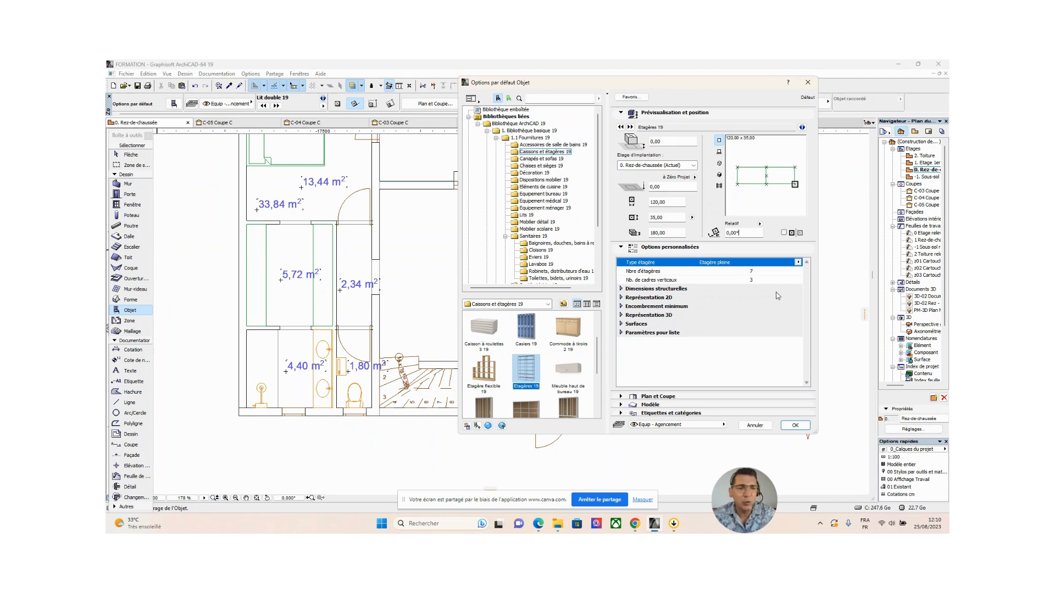
left_click(795, 427)
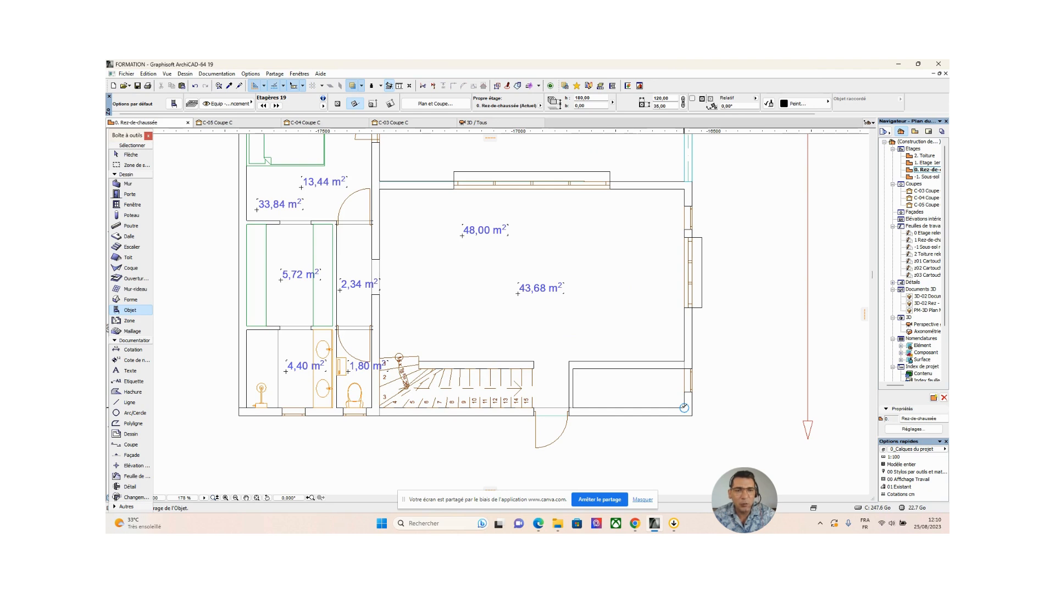
Place two shelves side by side along the exterior wall, starting from the storage room's lower-right corner, both at 0°
left_click(684, 408)
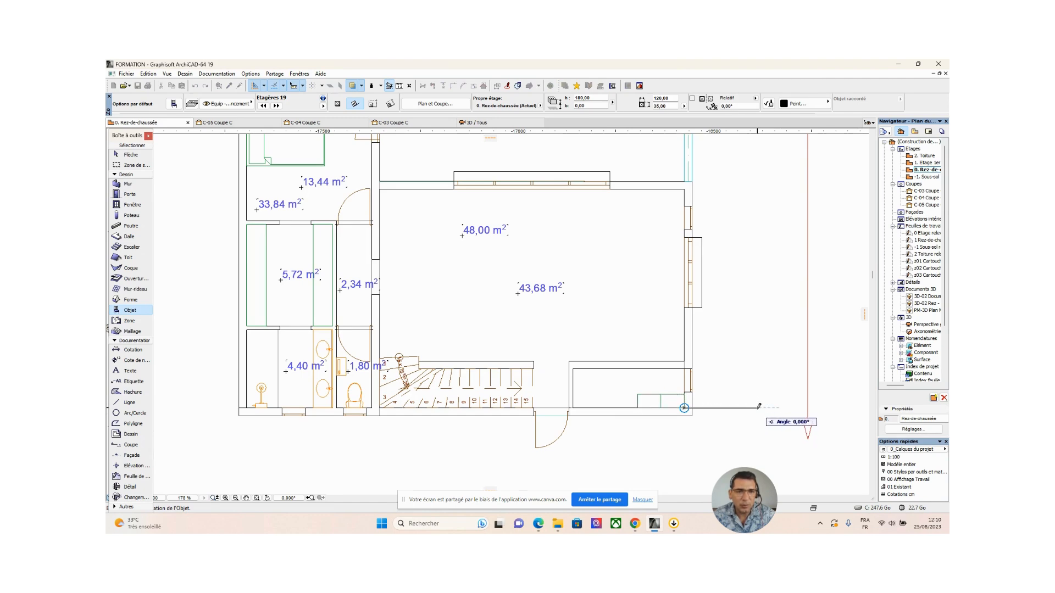
left_click(760, 406)
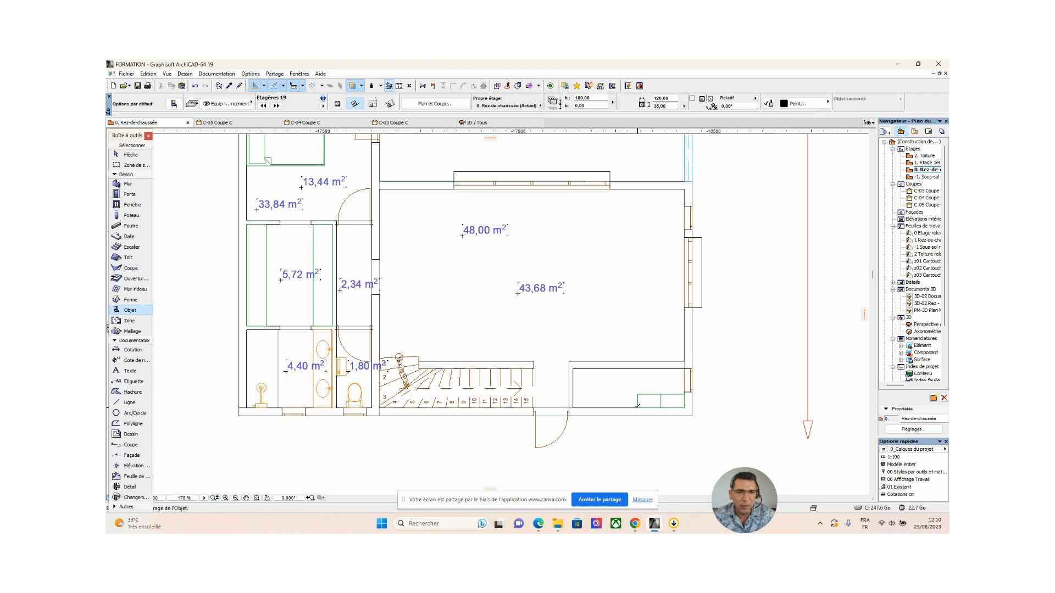
left_click(637, 407)
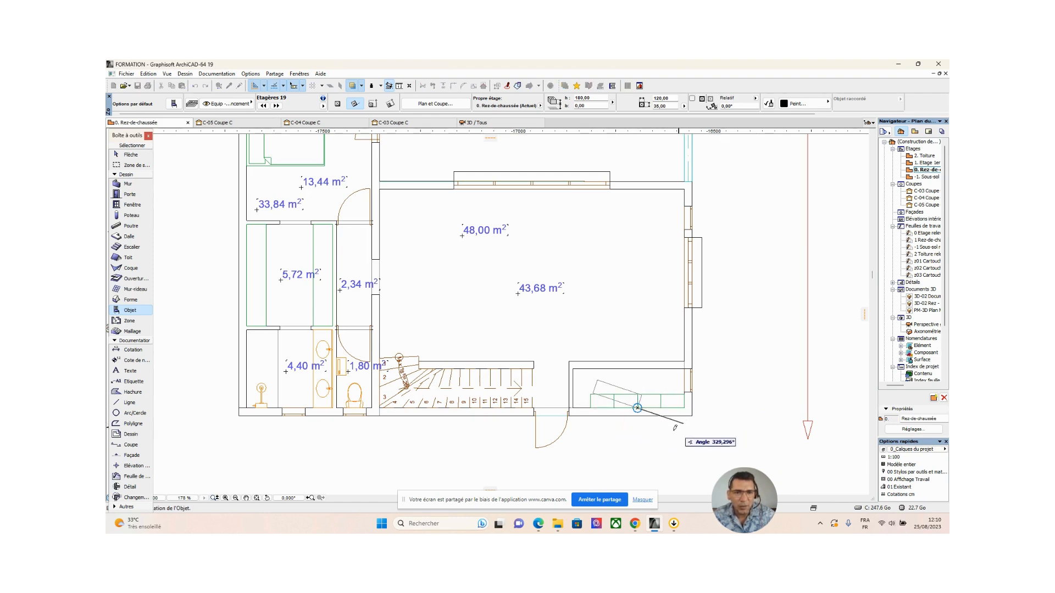
left_click(715, 406)
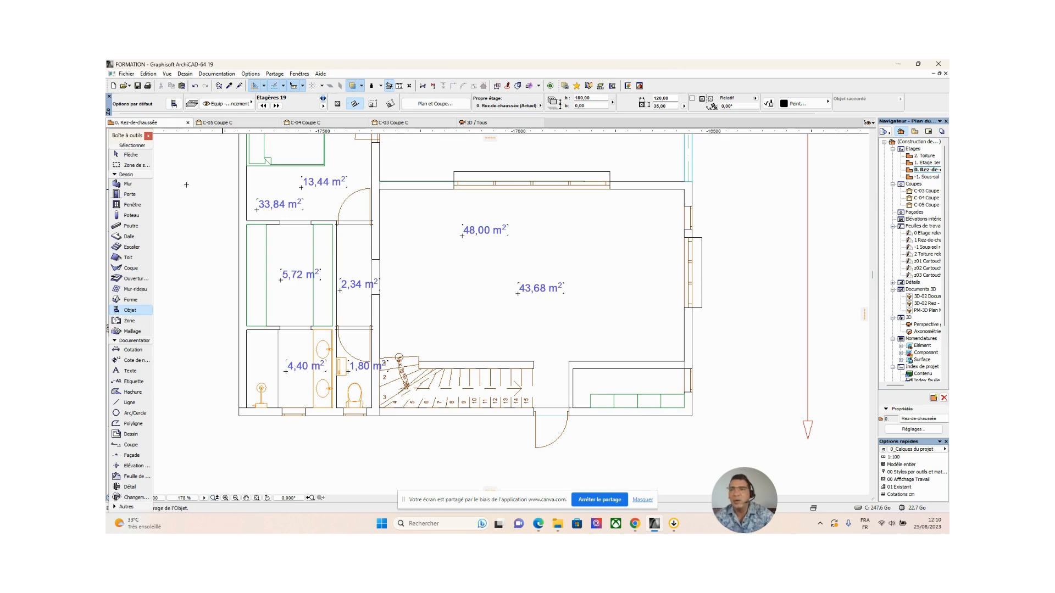
Stretch the left shelf to the new partition for a width of 165 cm, and deselect it
left_click(129, 155)
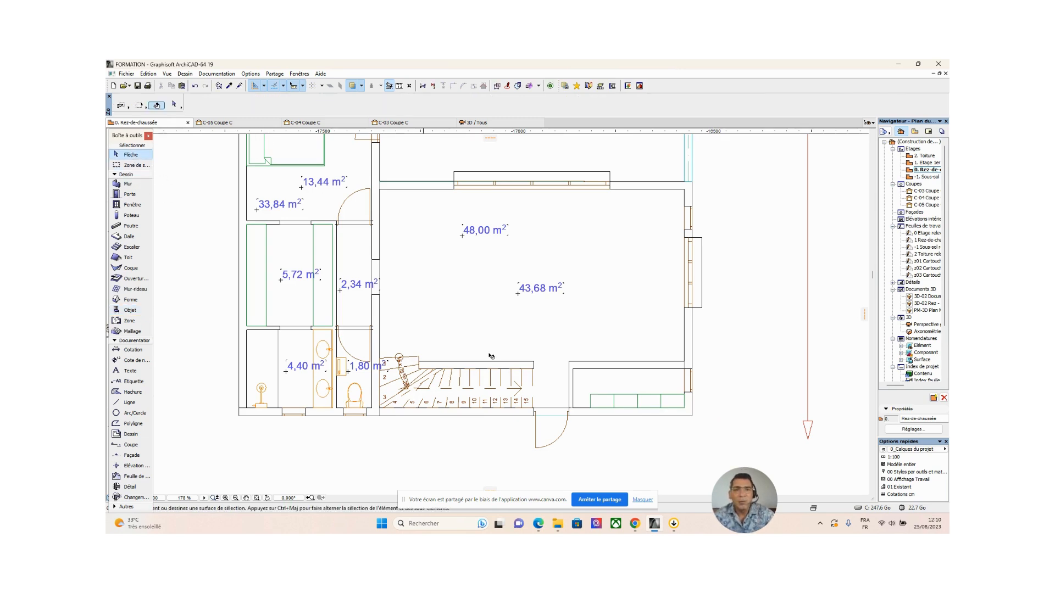
left_click(592, 397)
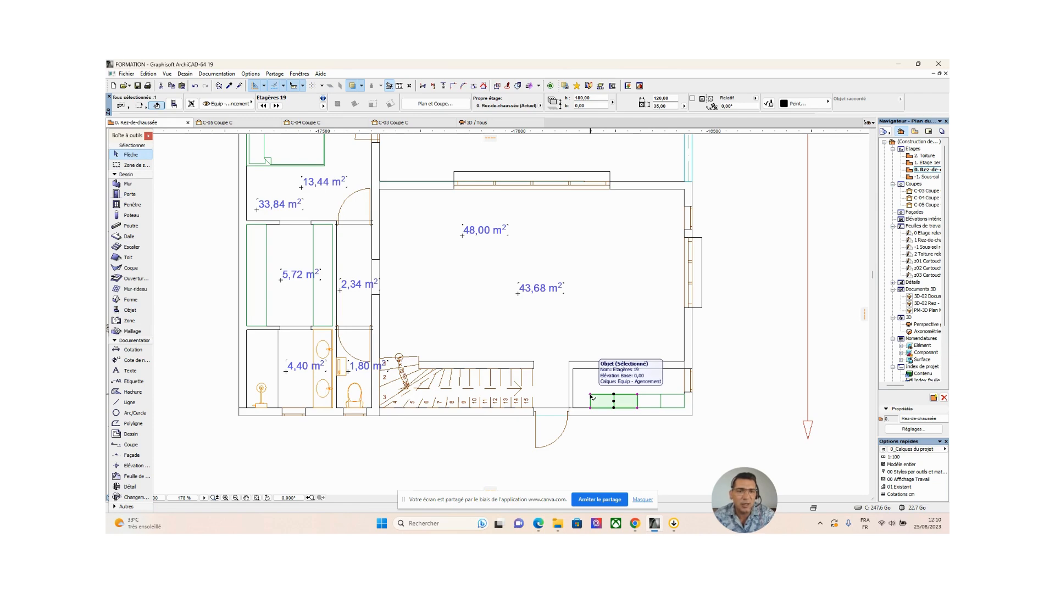
left_click(591, 395)
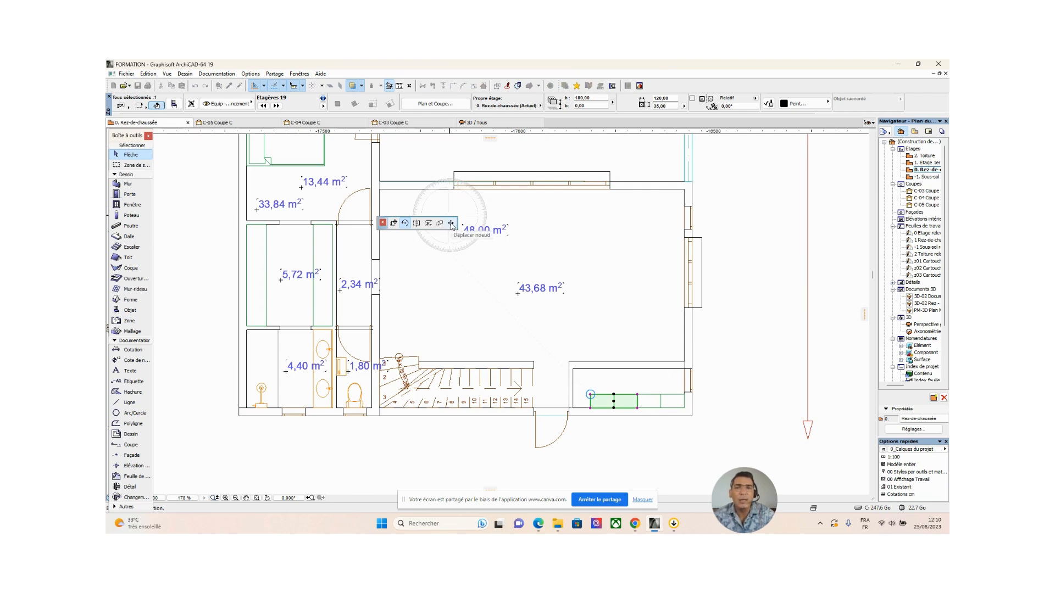
left_click(451, 223)
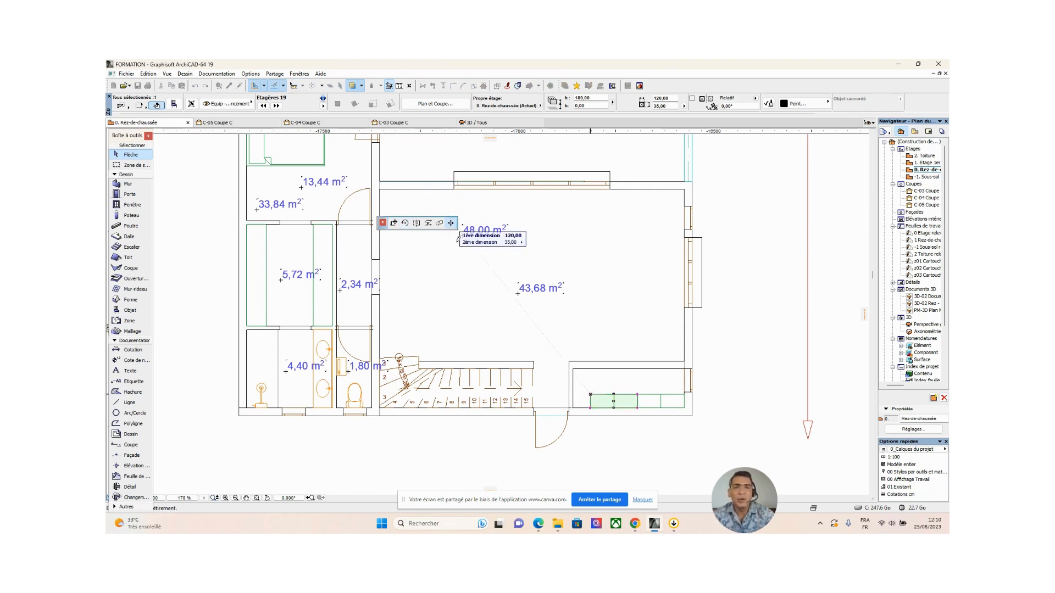
left_click(574, 391)
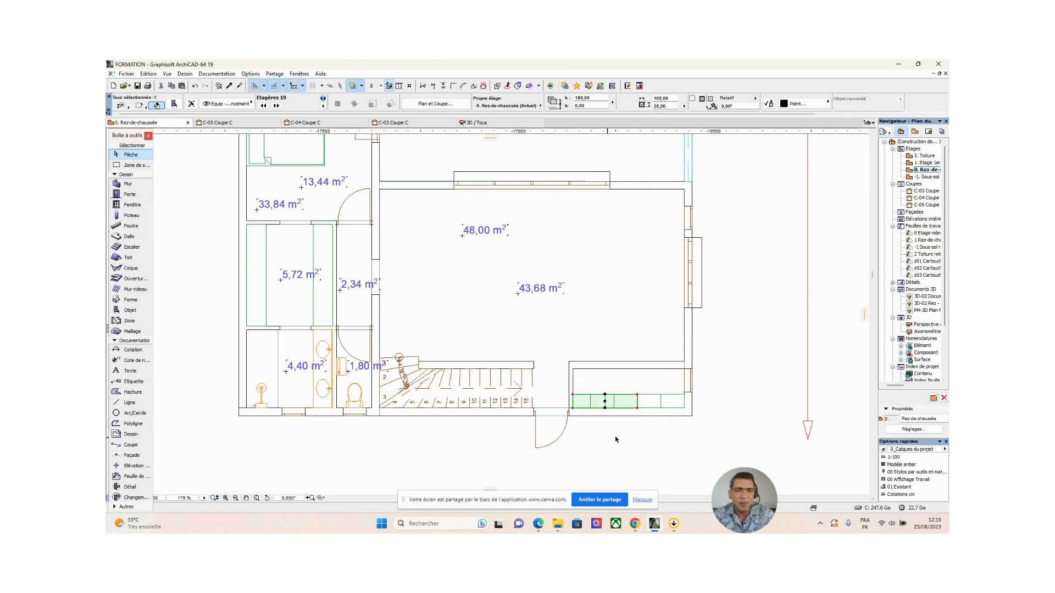
key("Escape")
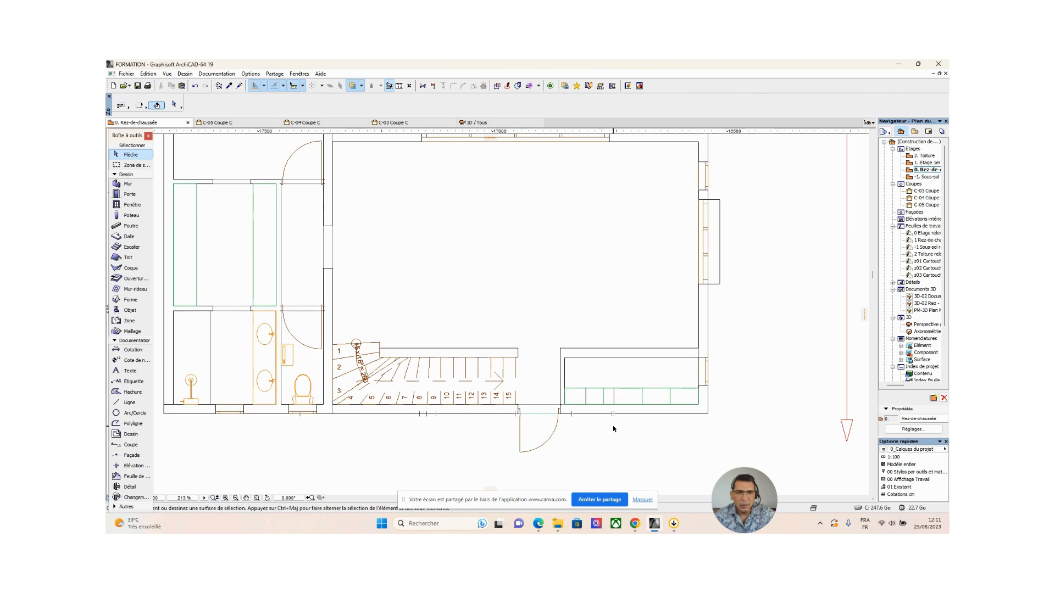
Measure the clearance between the left shelf's front corner and the interior wall along the partition, and end the measurement
scroll(621, 431, "up", 3)
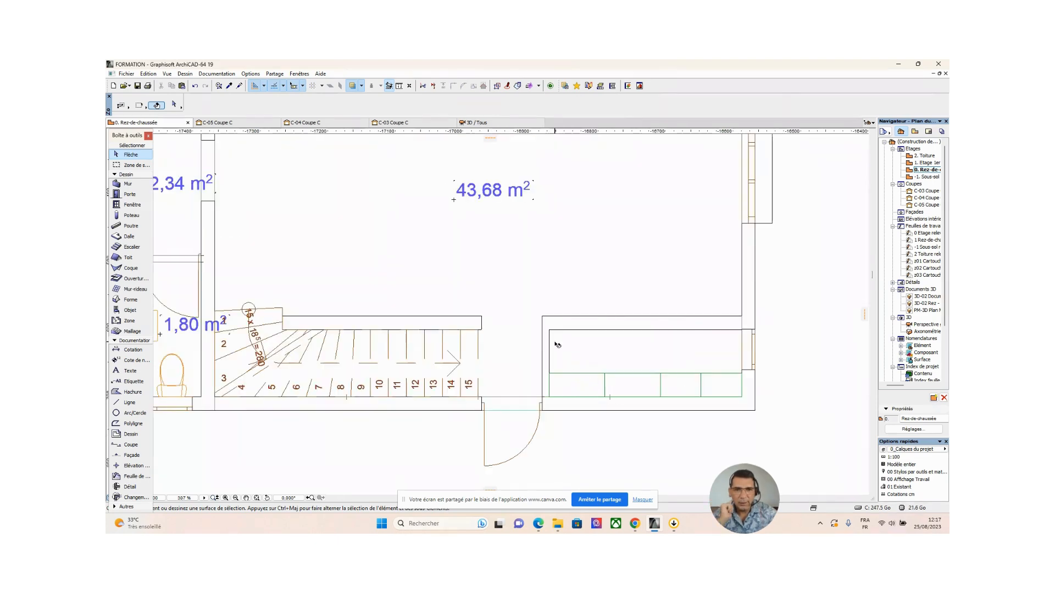
left_click(399, 88)
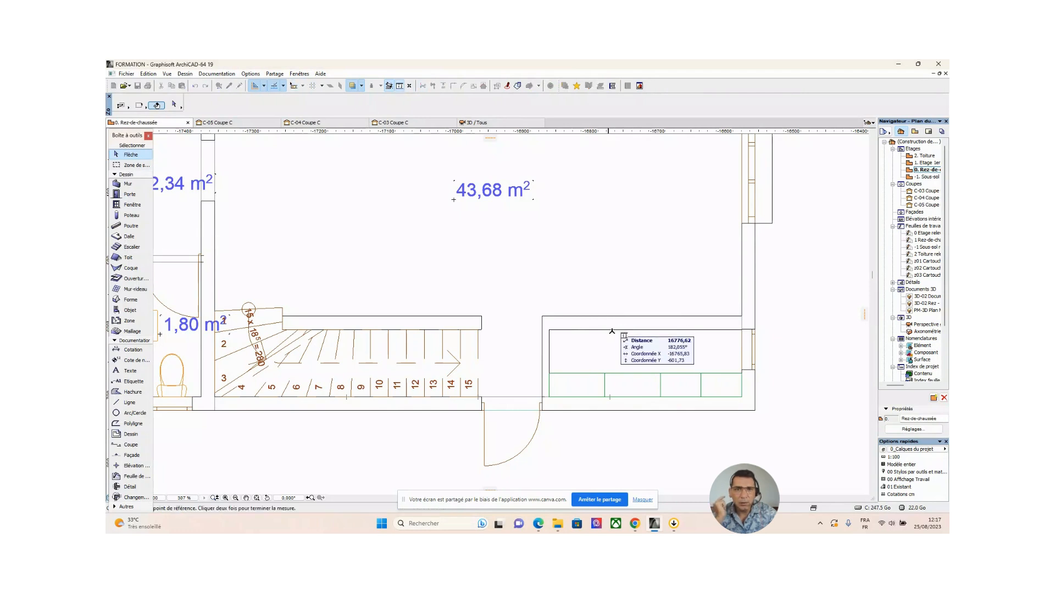
left_click(549, 373)
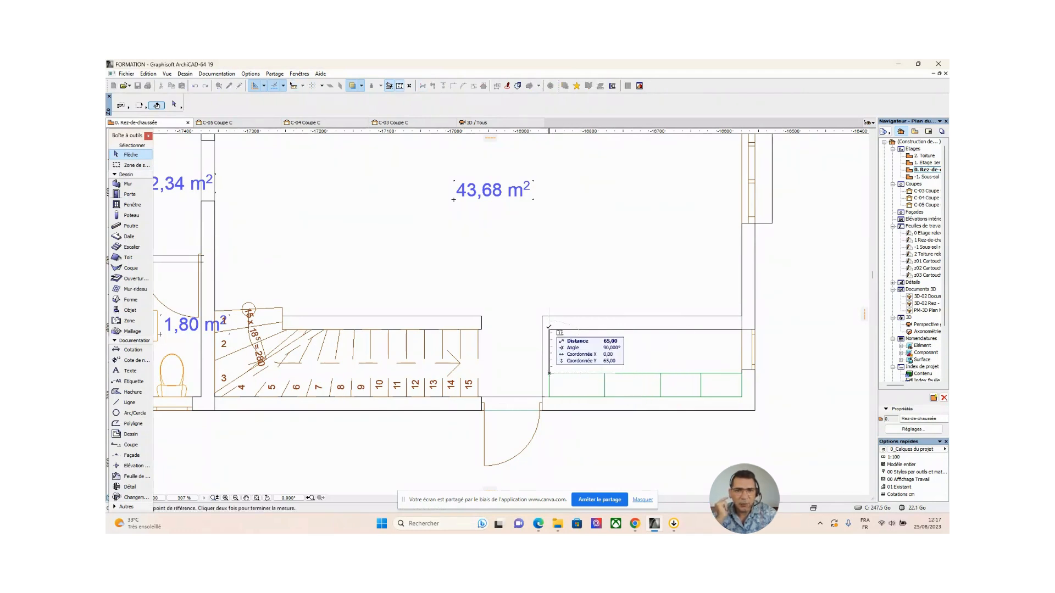
left_click(549, 329)
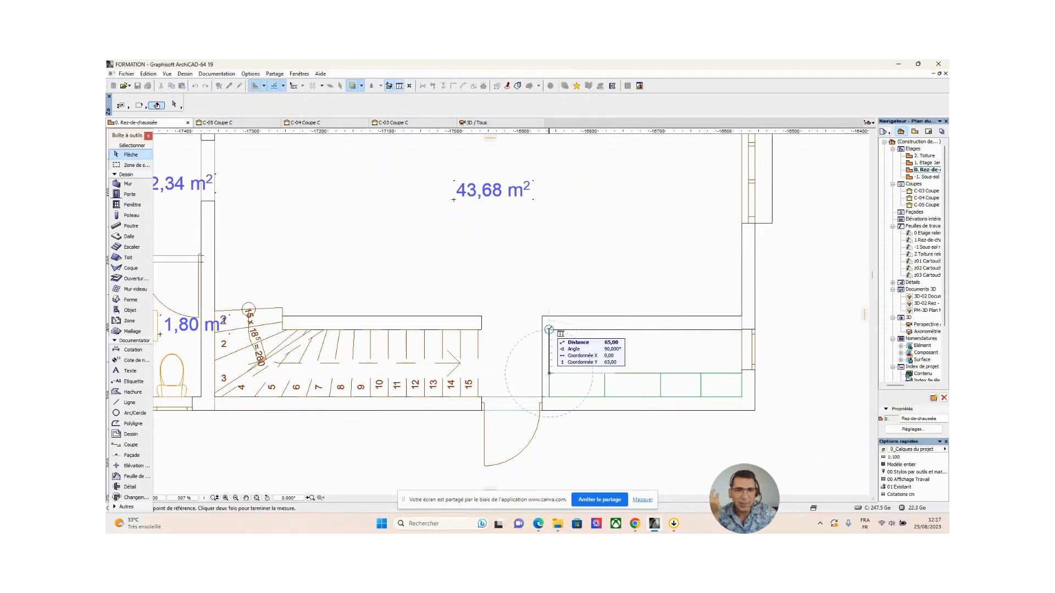
right_click(549, 330)
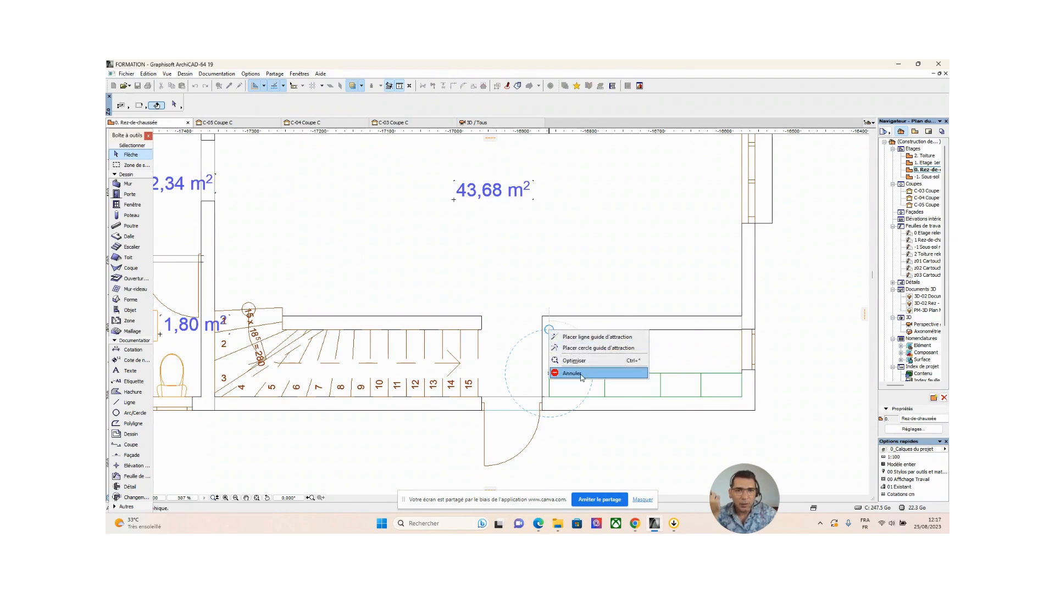
left_click(582, 374)
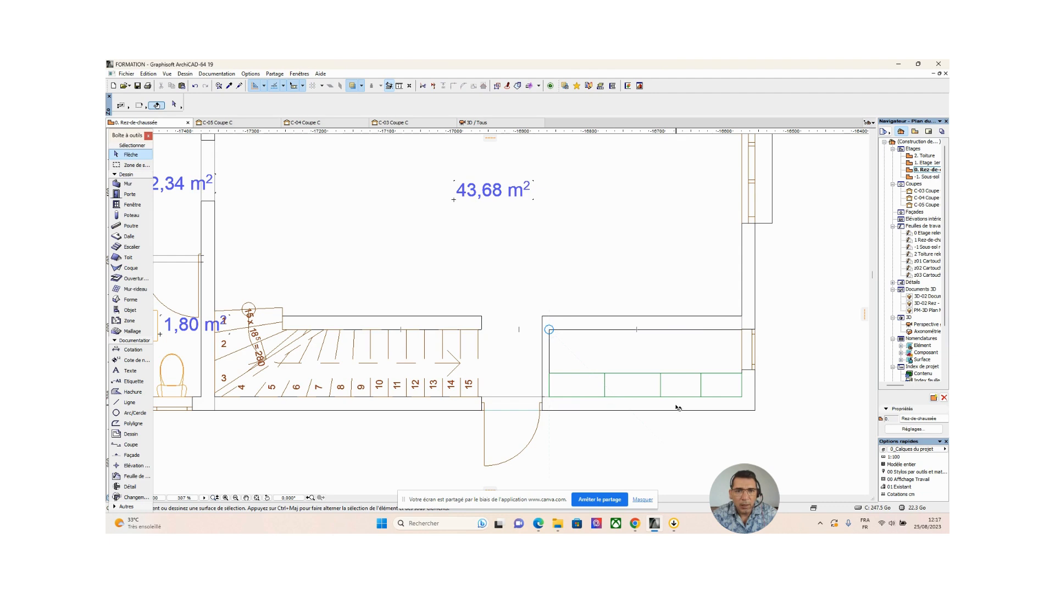
left_click(550, 362)
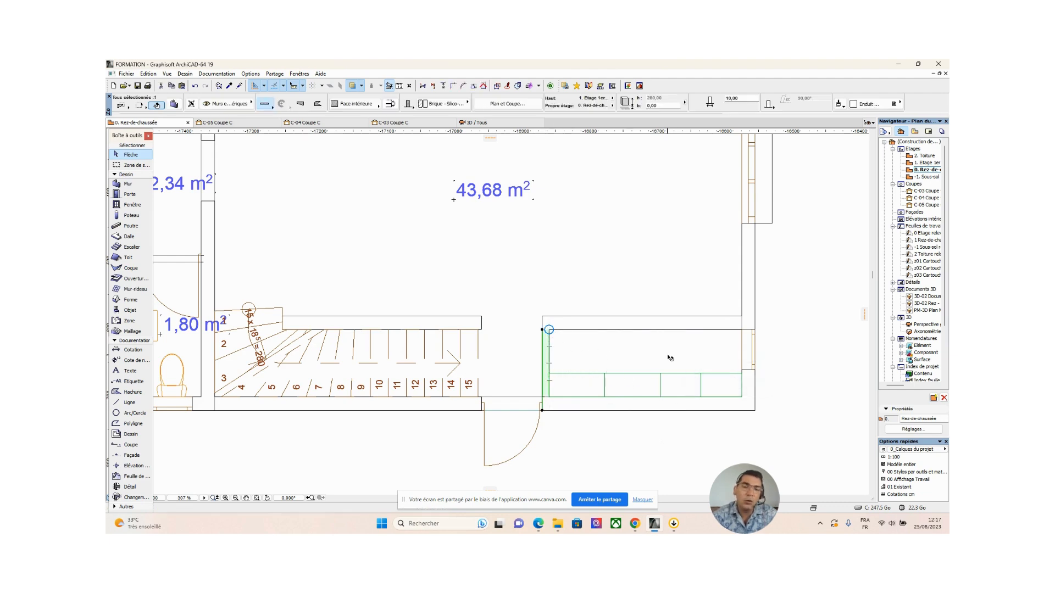
key("Escape")
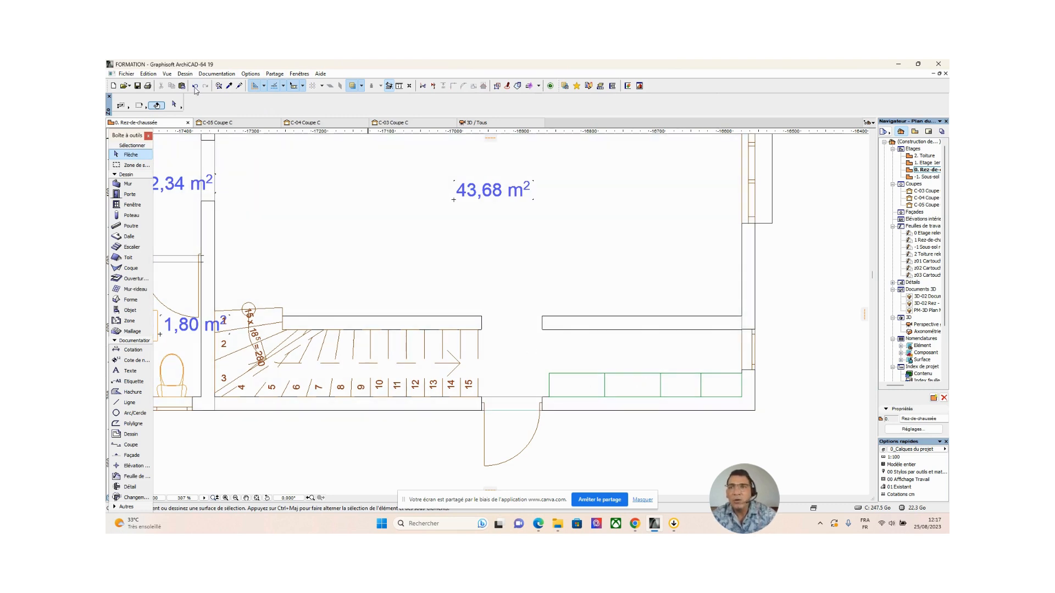
left_click(546, 374)
left_click(587, 379)
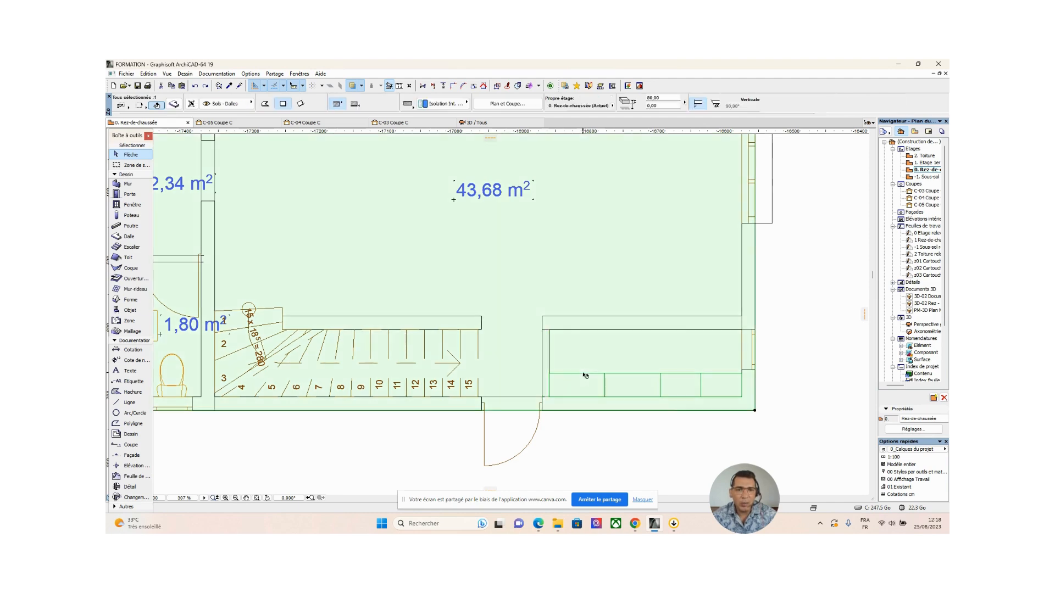
left_click(678, 439)
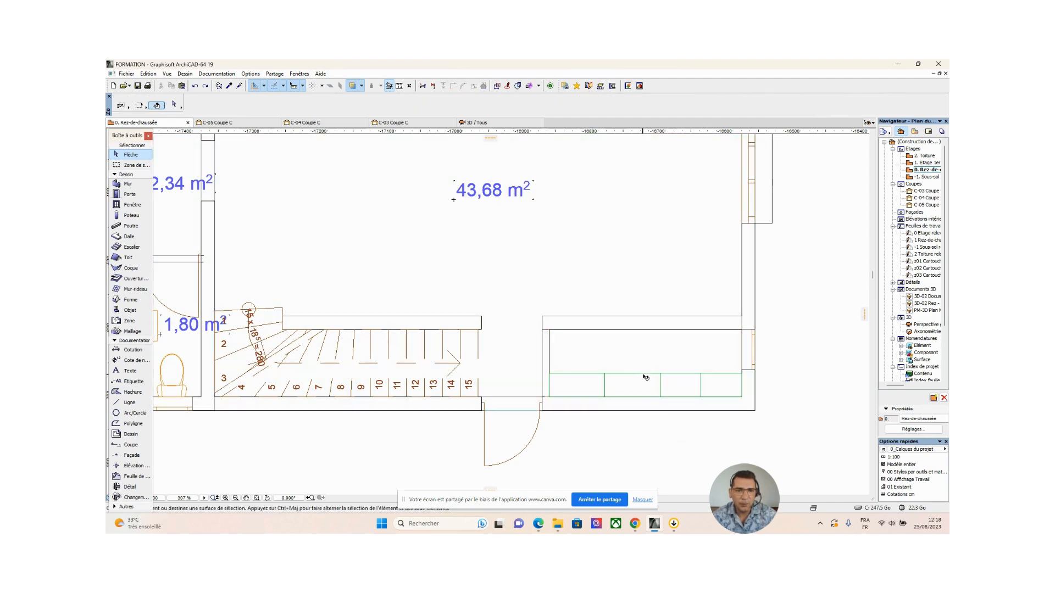
Delete the 165 cm shelf next to the storage room's partition
left_click(643, 378)
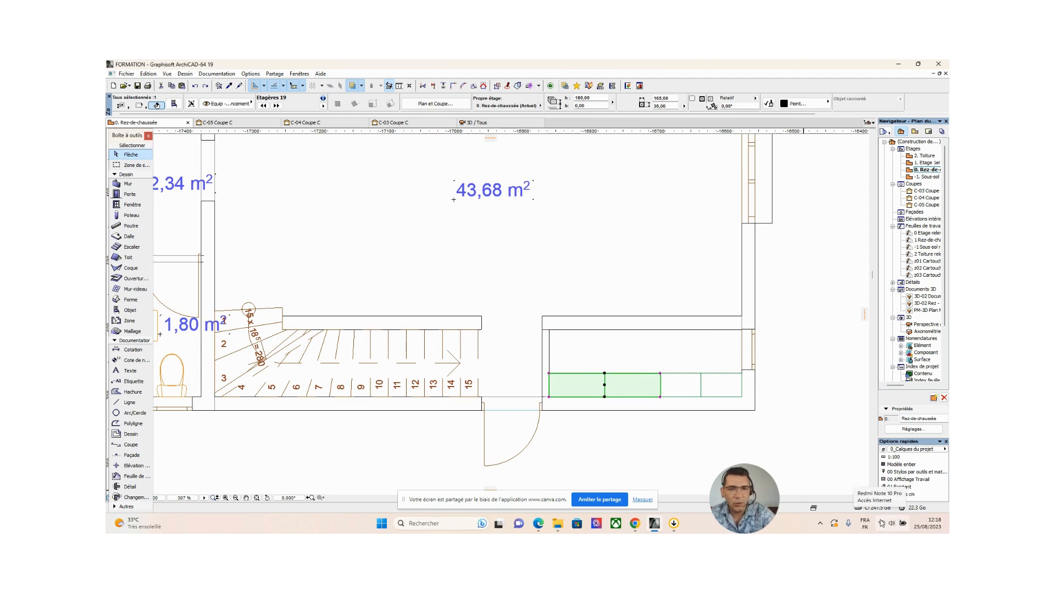
key("Escape")
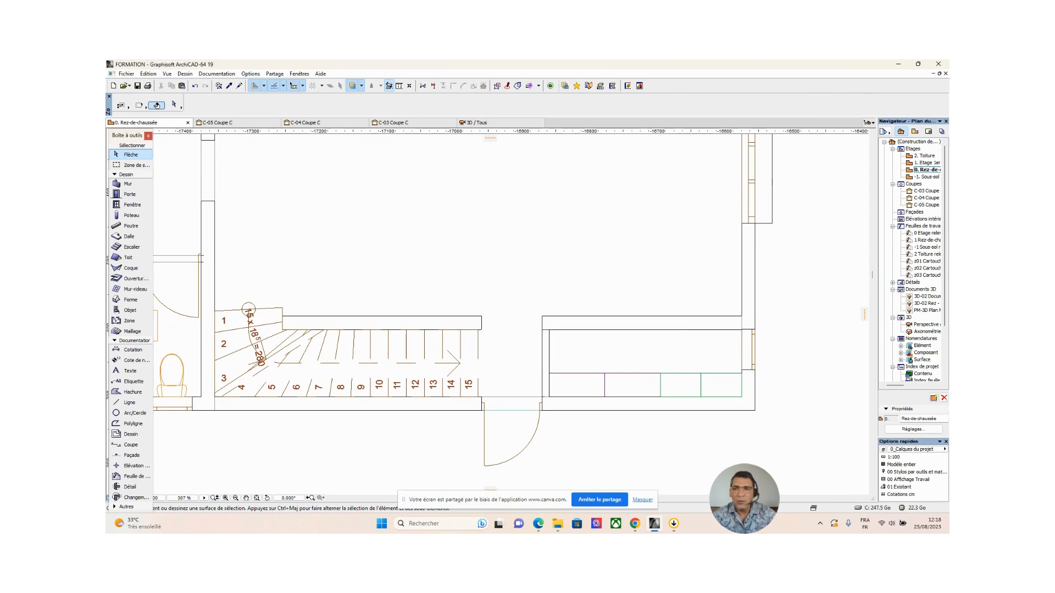
Place a 90 × 210 cm Porte 19 door in the storage room's partition beside the entrance, opening into the storage room
middle_click_drag(561, 387, 706, 418)
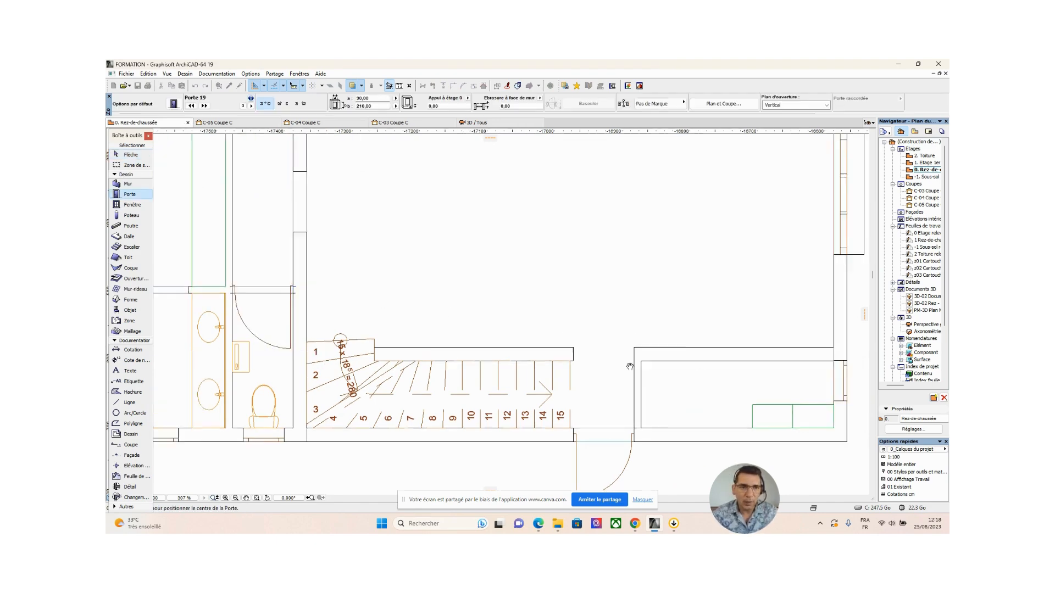
middle_click_drag(437, 304, 301, 296)
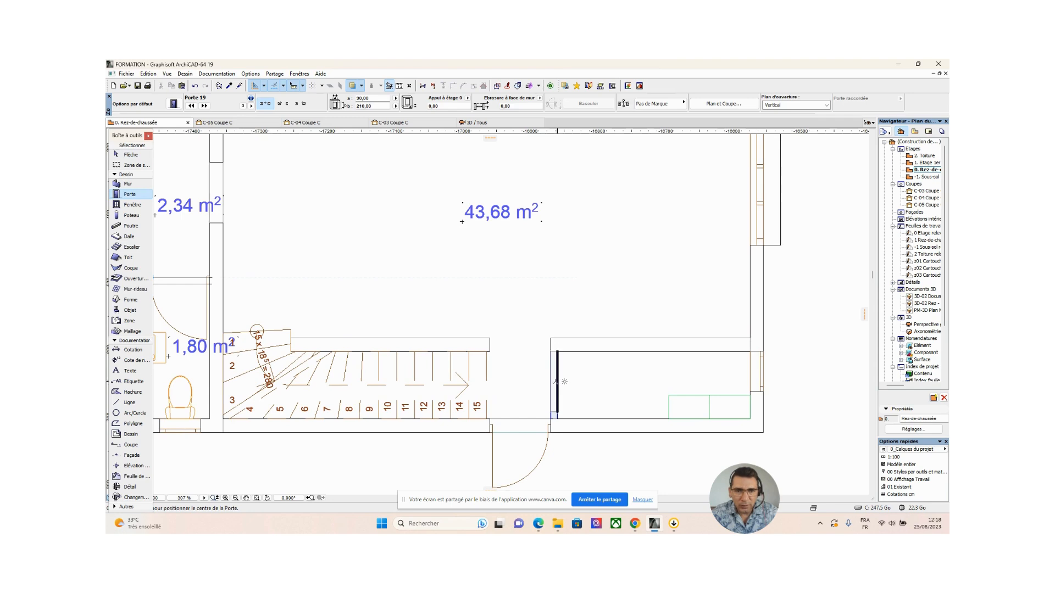
left_click(556, 382)
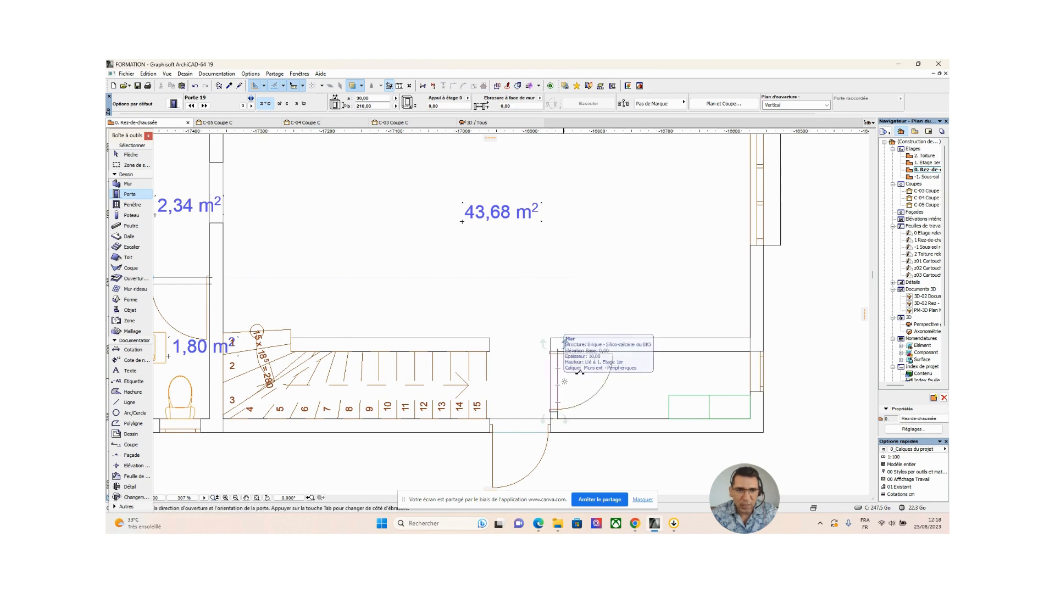
left_click(609, 355)
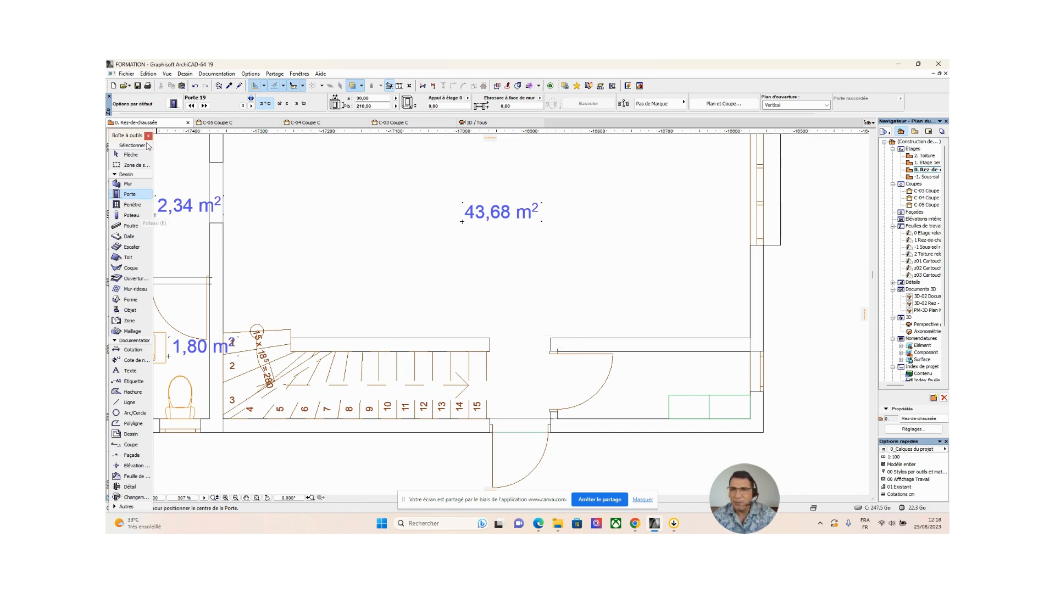
Stretch the remaining storage shelf toward the new door to a width of 148.75 cm, and deselect it
left_click(123, 156)
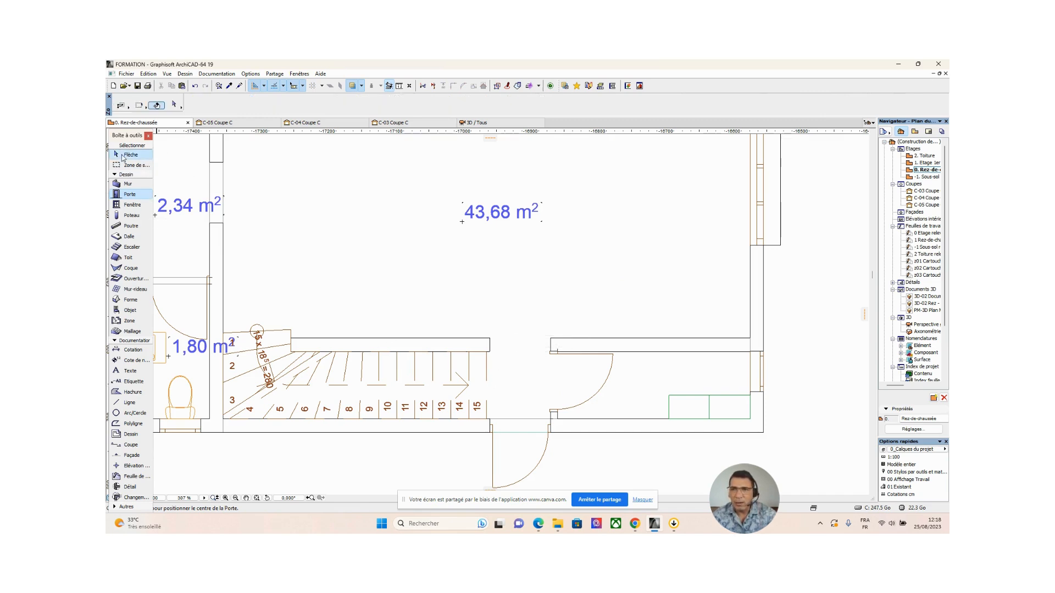
left_click(670, 398)
left_click(670, 398)
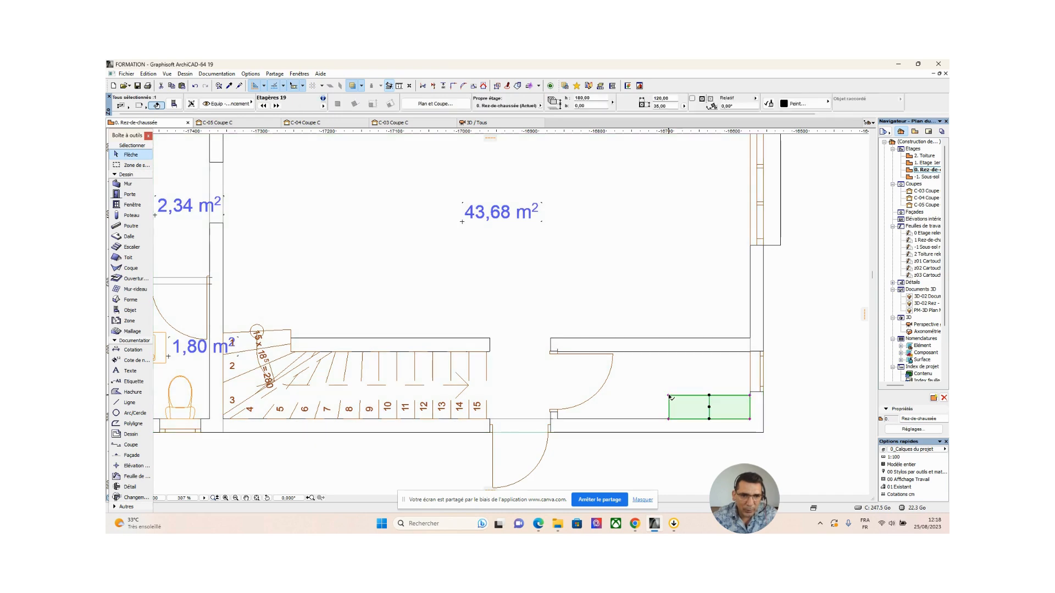
left_click(669, 394)
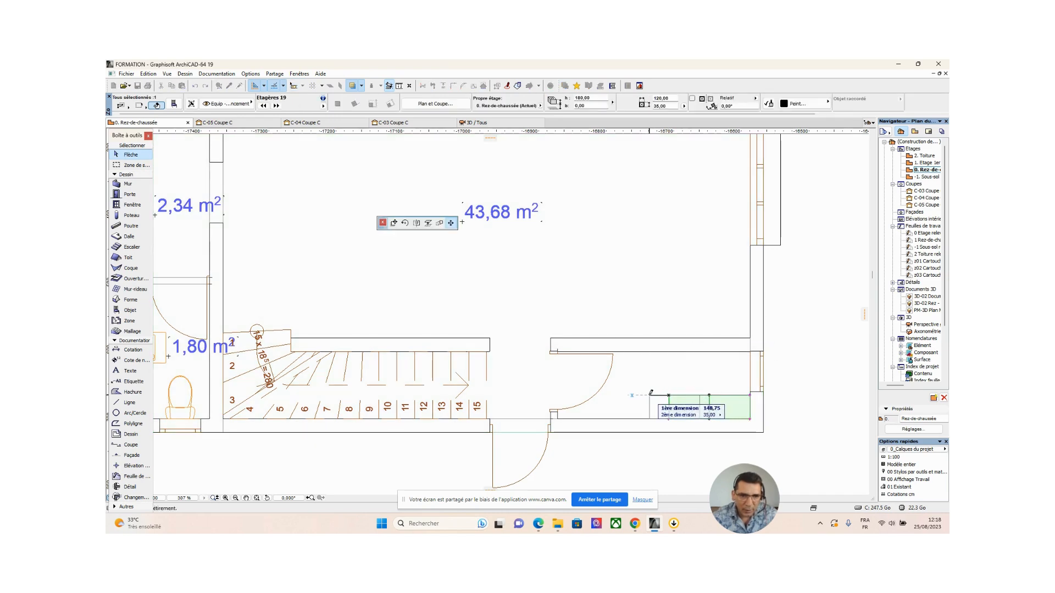
left_click(649, 395)
scroll(680, 410, "down", 3)
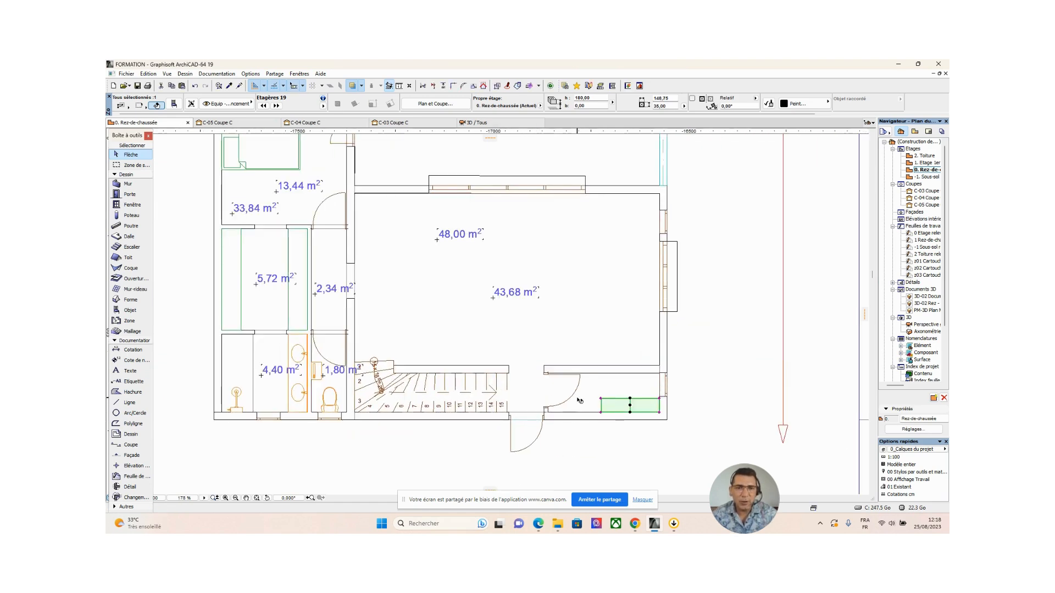
left_click(681, 449)
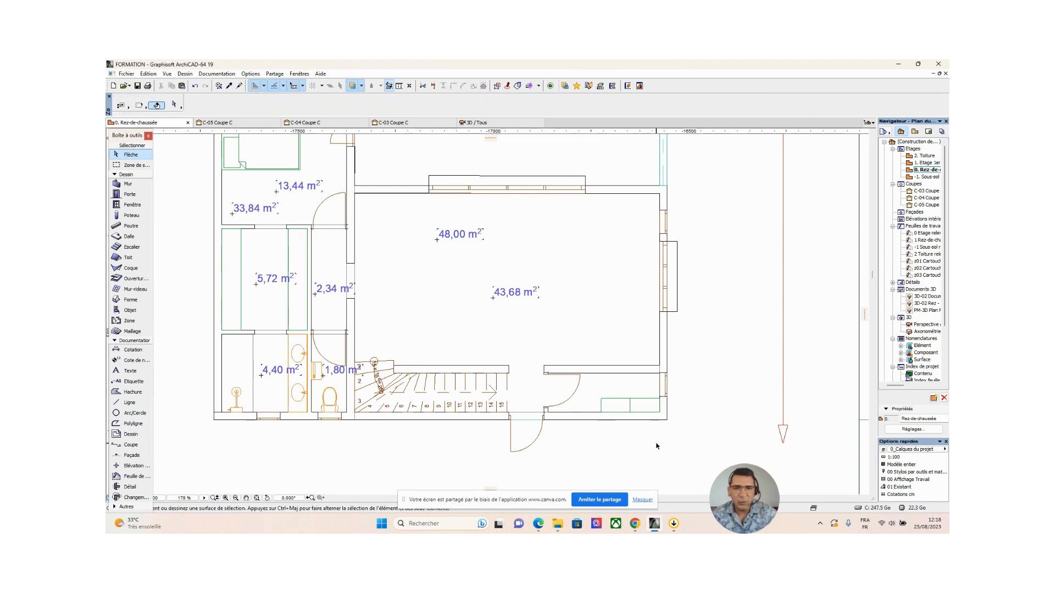
middle_click_drag(657, 446, 608, 445)
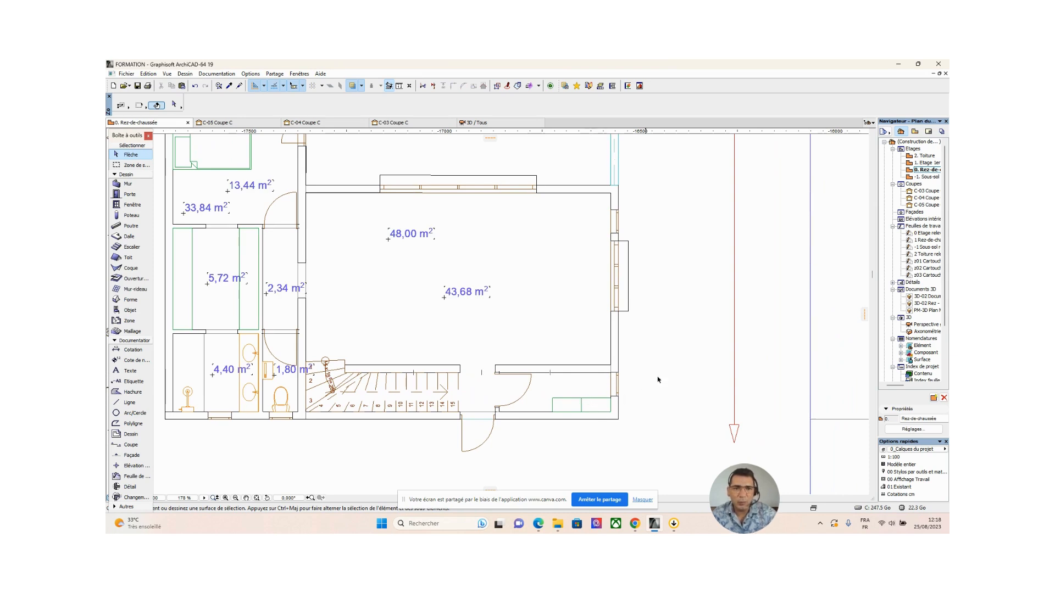
Open the default object settings and choose Machine à laver 19 from the Equipement ménager 19 library folder
double_click(130, 311)
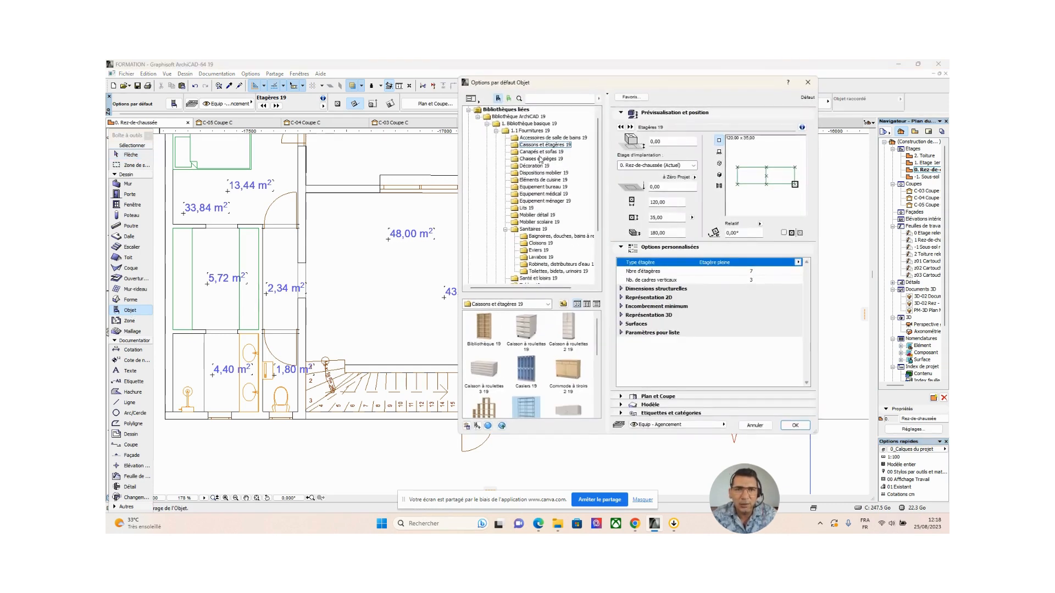
left_click(543, 201)
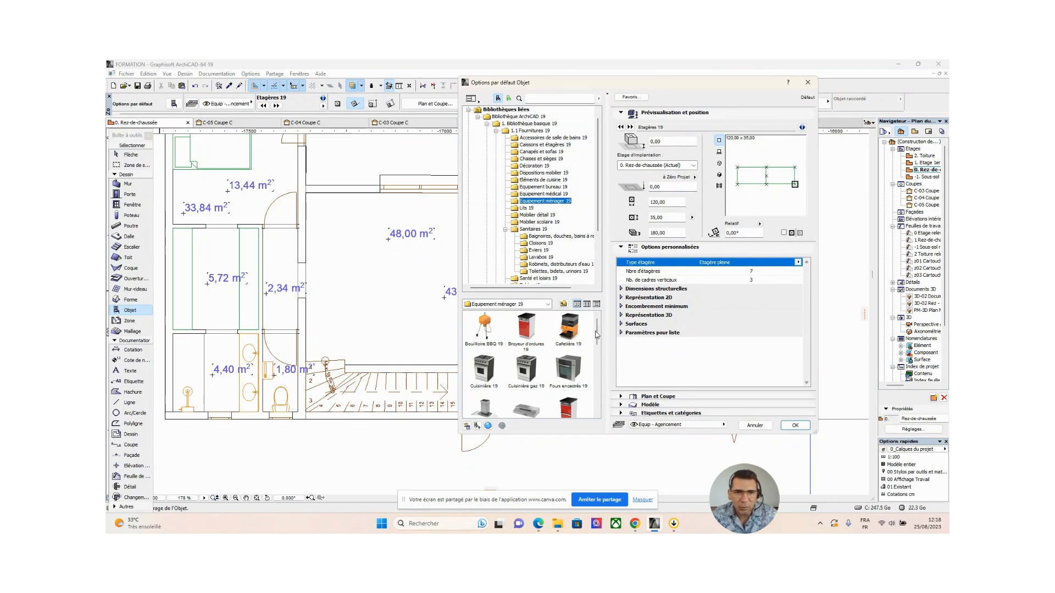
left_click_drag(597, 336, 596, 343)
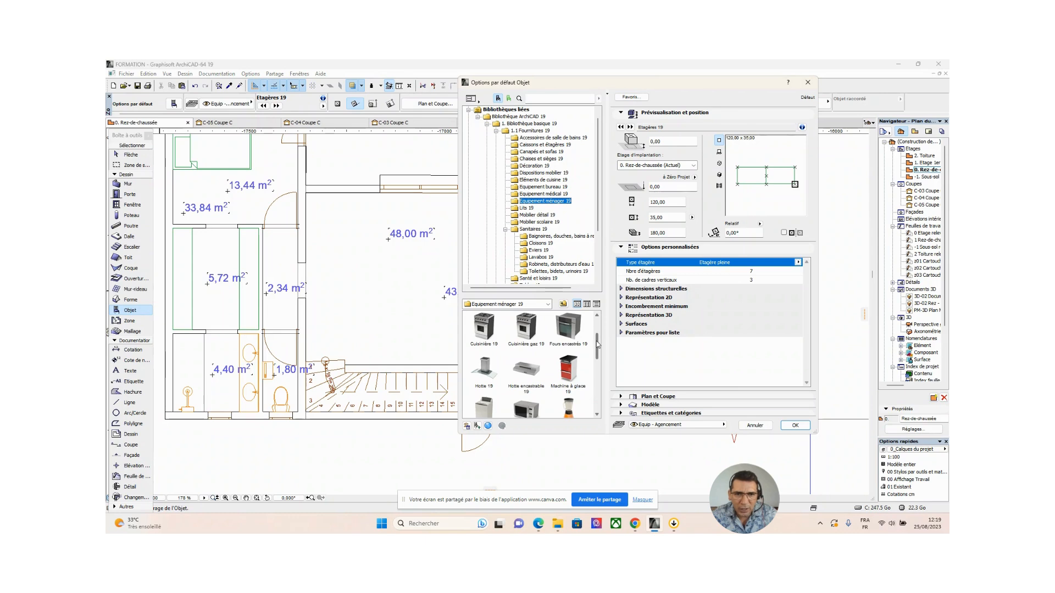
left_click(598, 316)
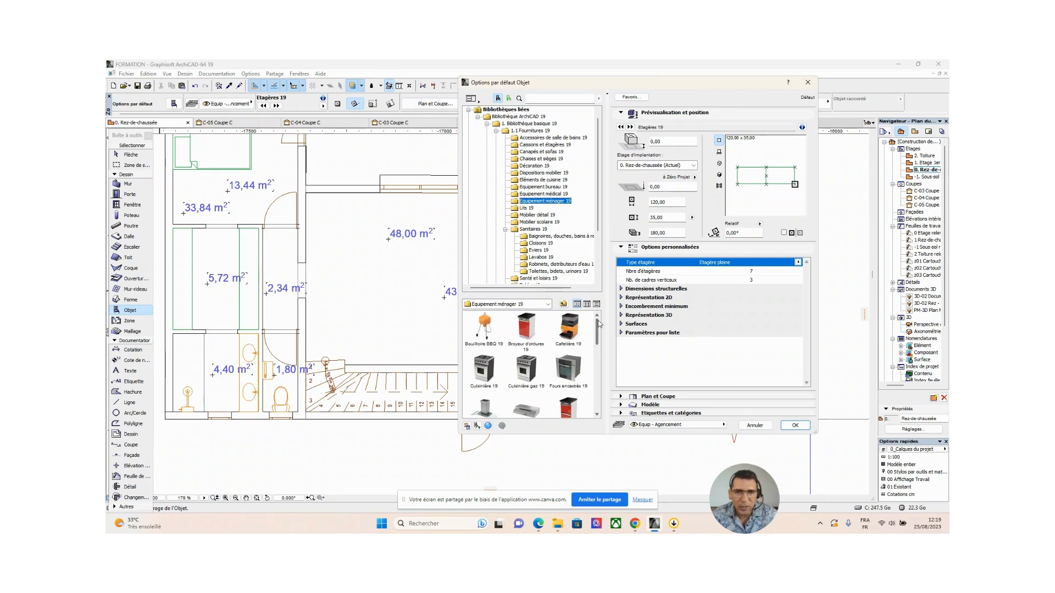
left_click_drag(597, 331, 597, 337)
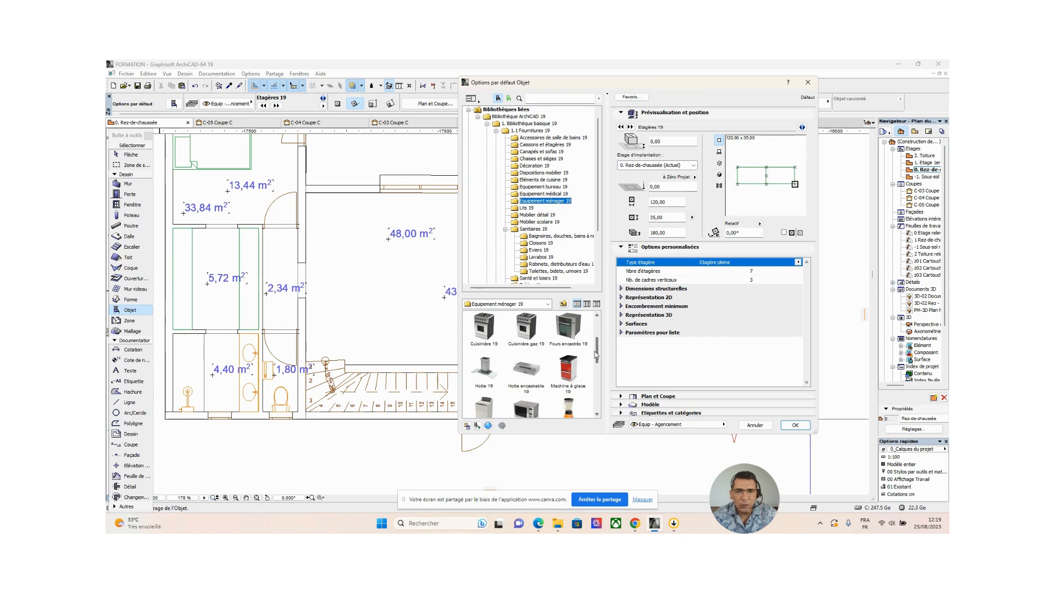
left_click_drag(596, 351, 599, 379)
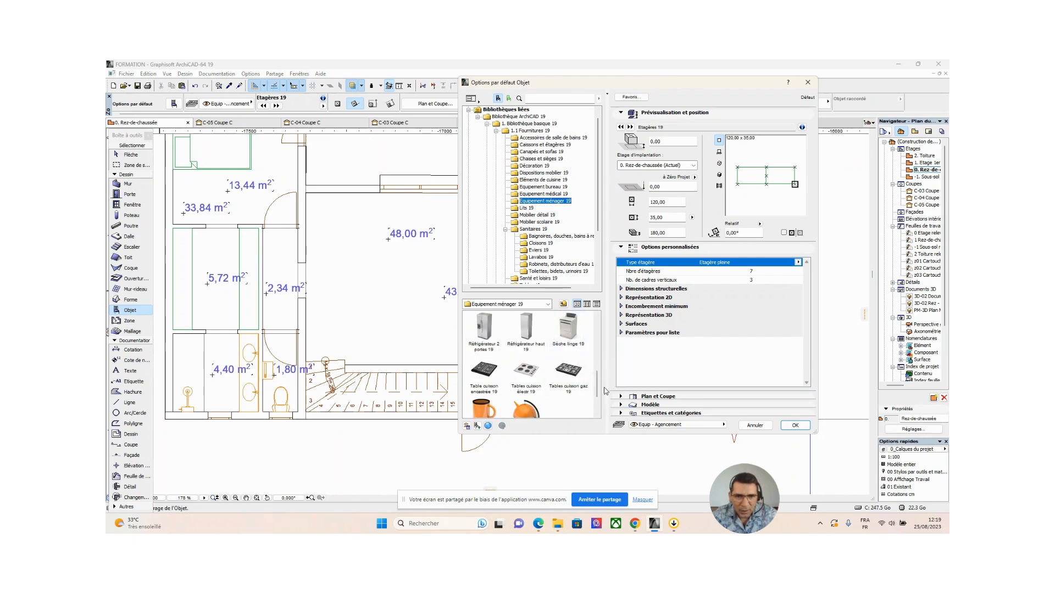
left_click_drag(599, 386, 598, 371)
left_click(491, 331)
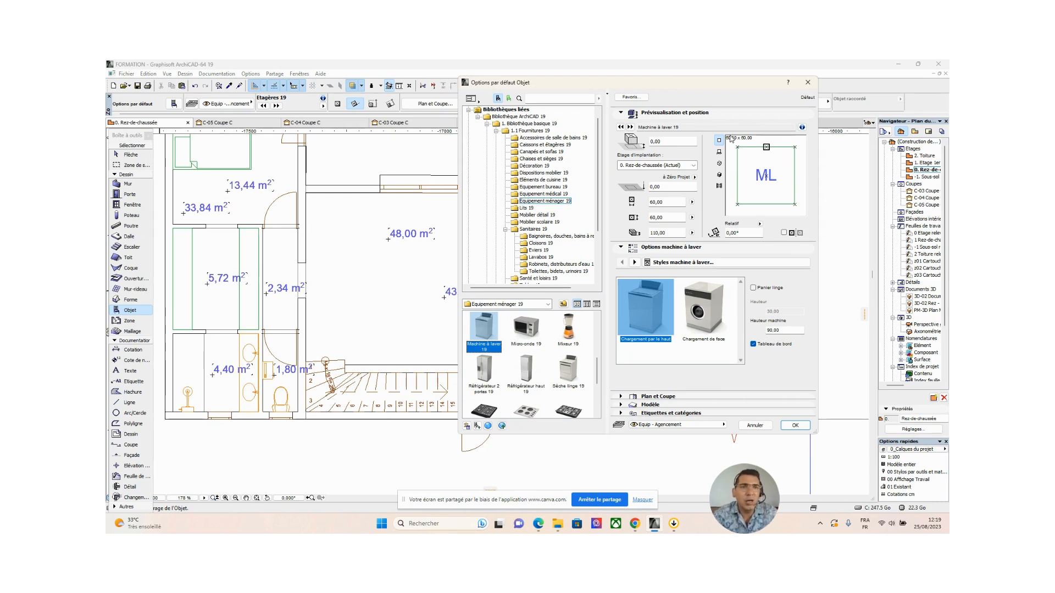
Check the washing machine's dimension fields, compare its two loading styles, and choose Chargement de face
left_click(666, 217)
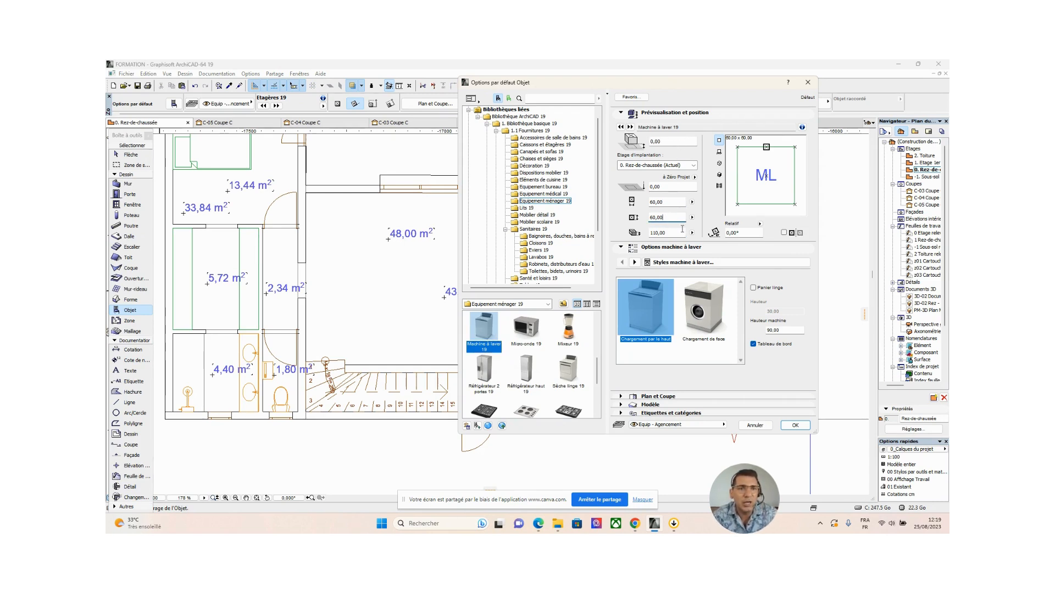
left_click(668, 202)
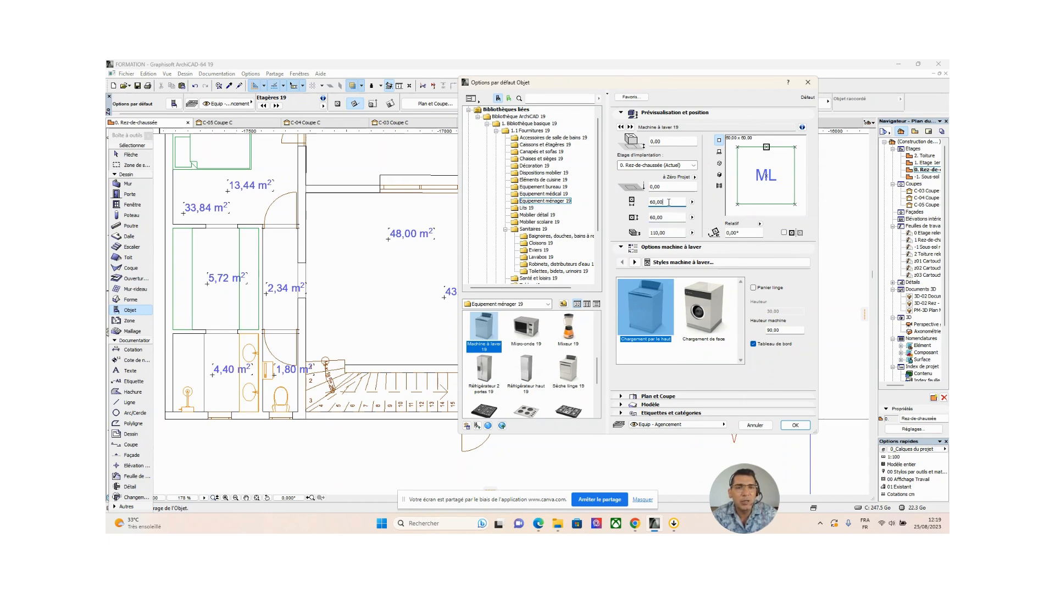
left_click(668, 218)
left_click(666, 233)
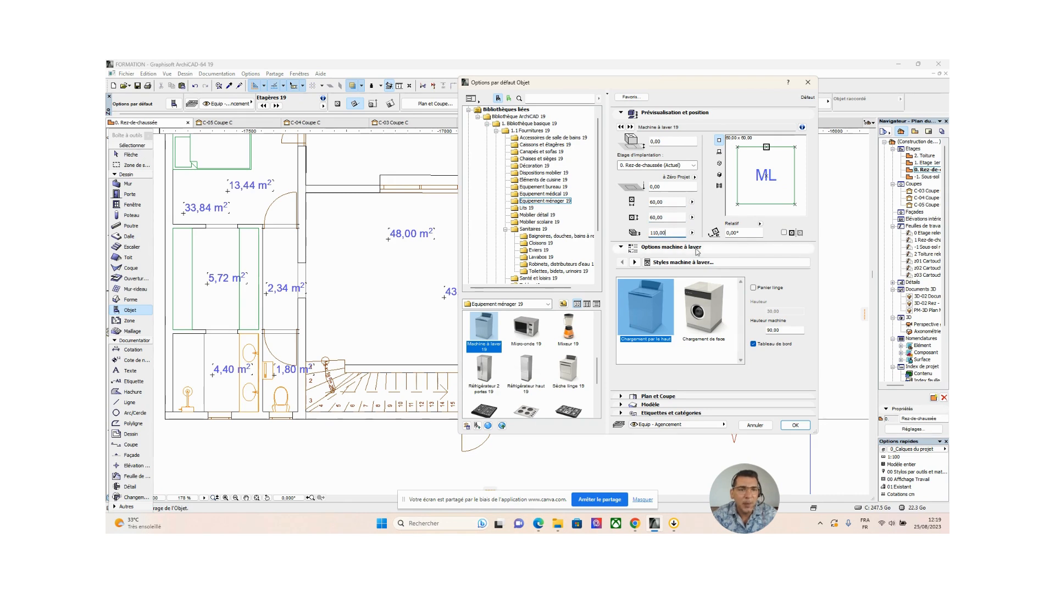
left_click(707, 318)
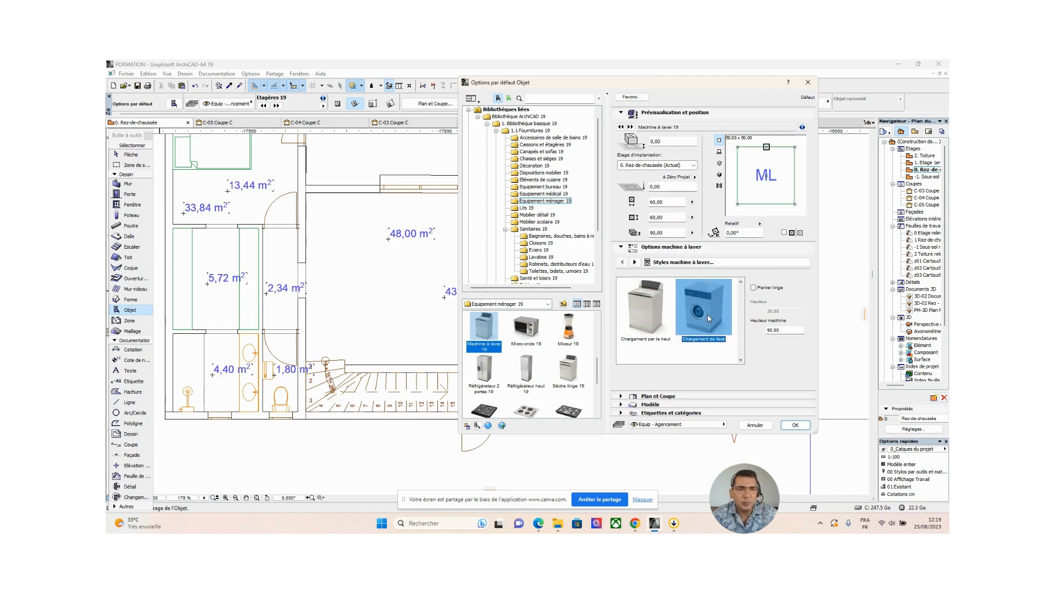
left_click(640, 323)
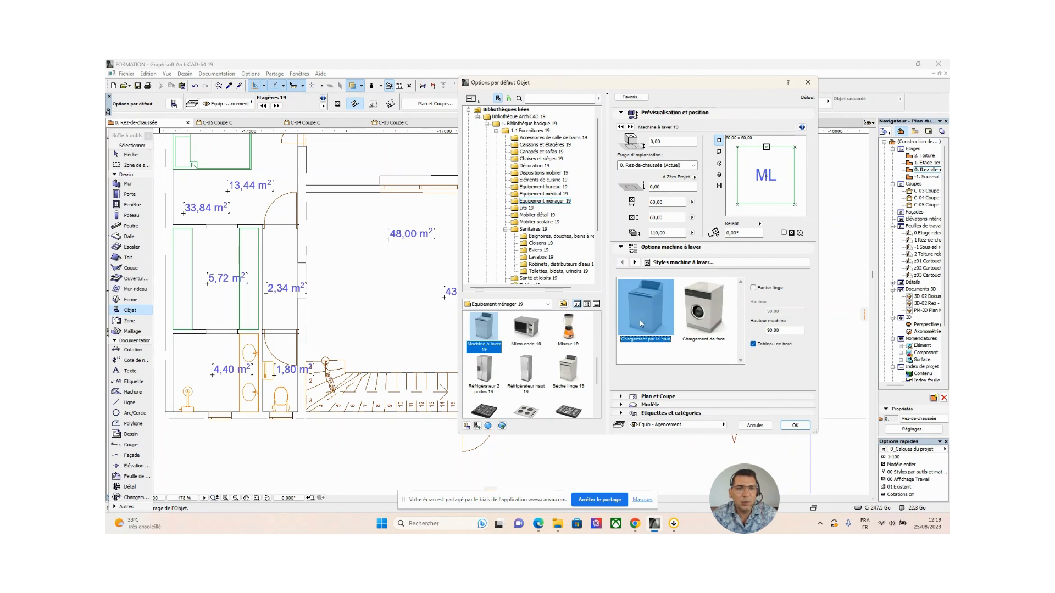
left_click(712, 312)
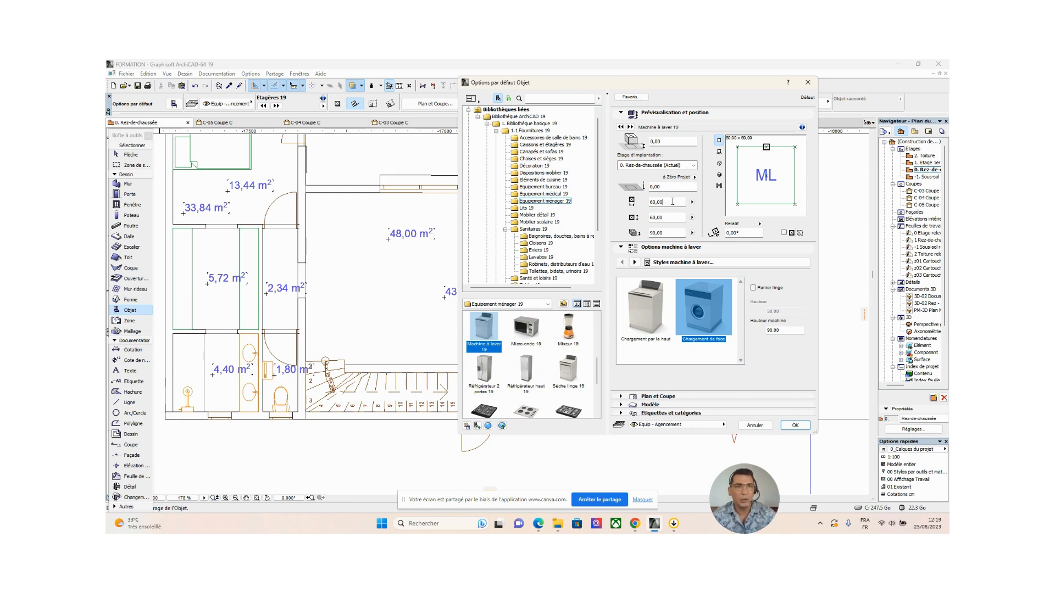
Set the washing machine's rotation to 270° and its insertion point to the upper-right corner, and accept the settings
left_click(673, 202)
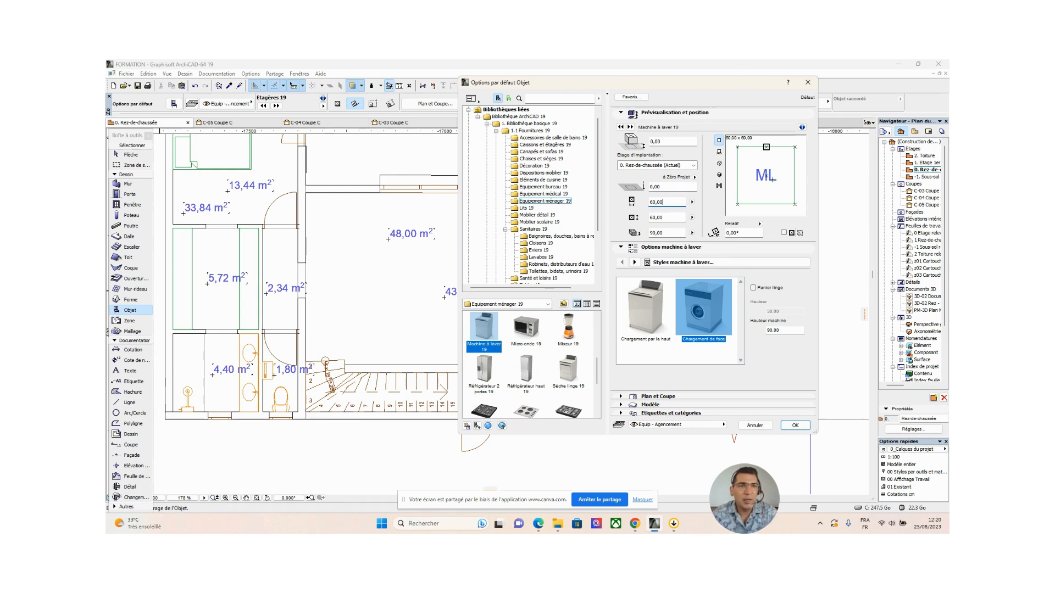
left_click(748, 233)
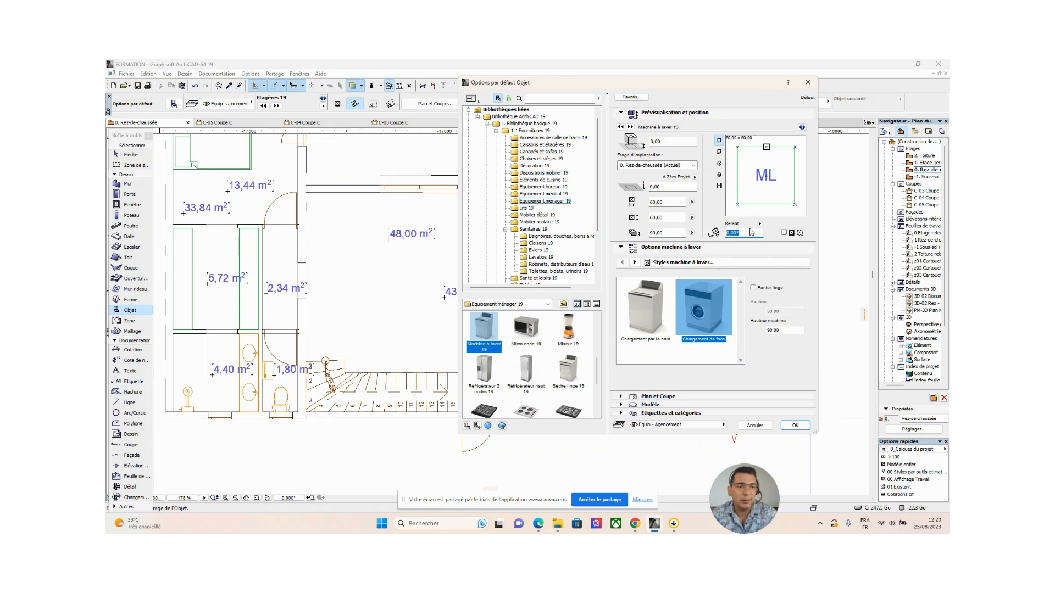
type("90")
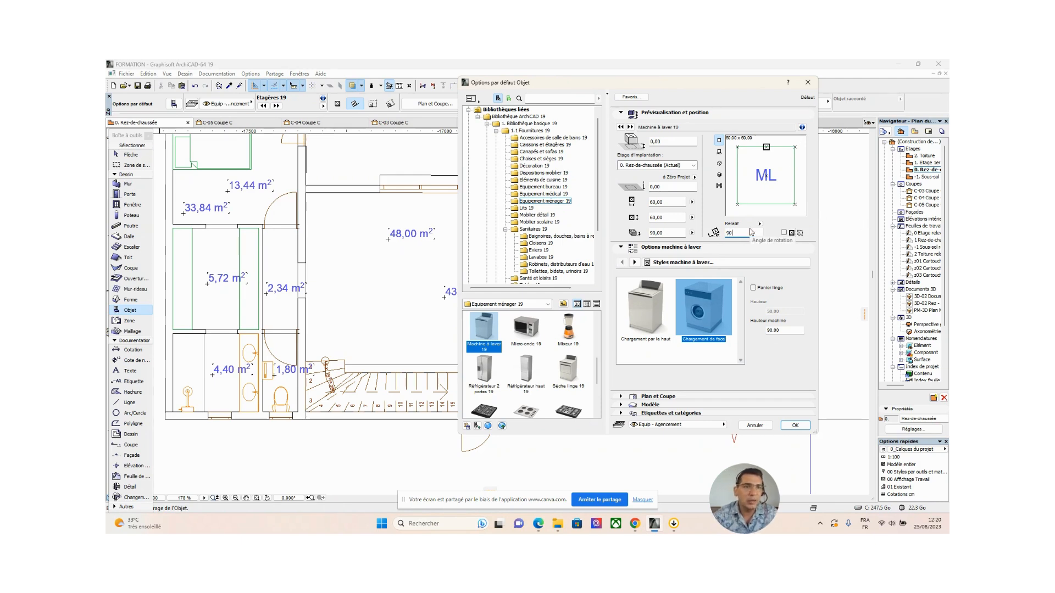
key("Tab")
double_click(749, 232)
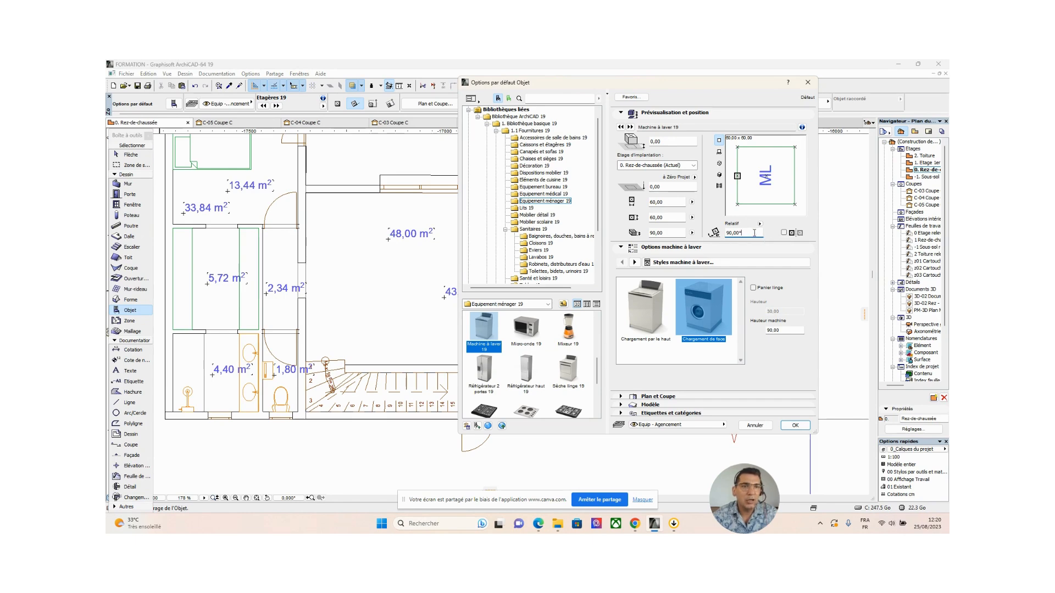
type("2")
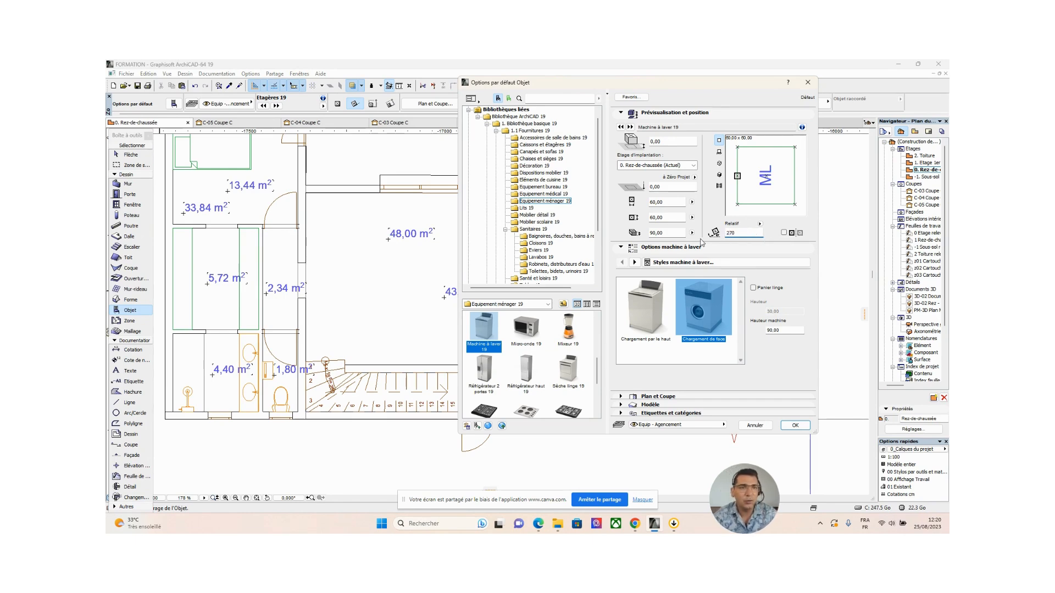
type("70")
left_click(795, 176)
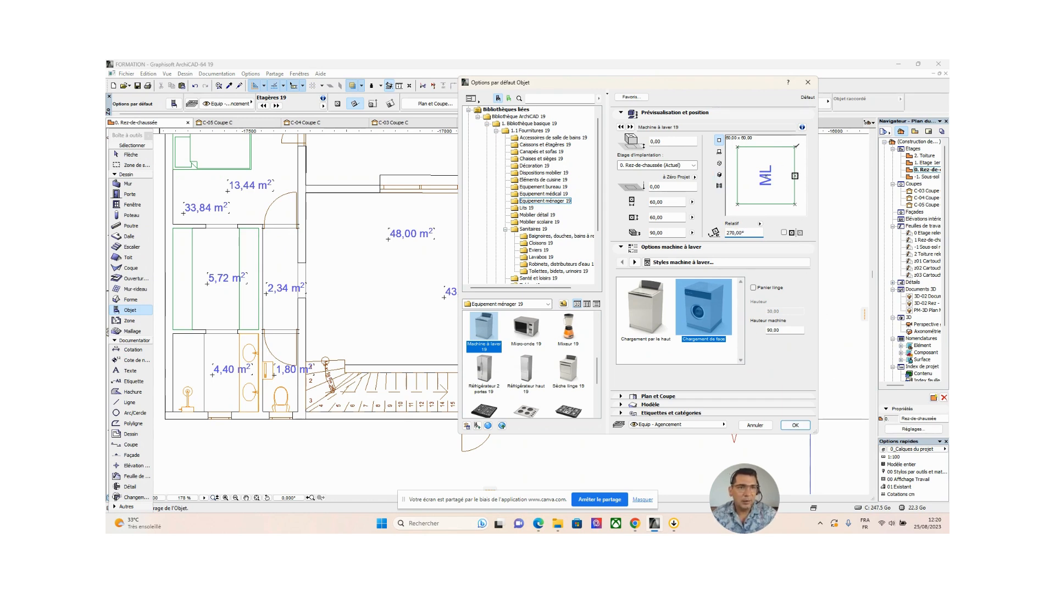
left_click(795, 147)
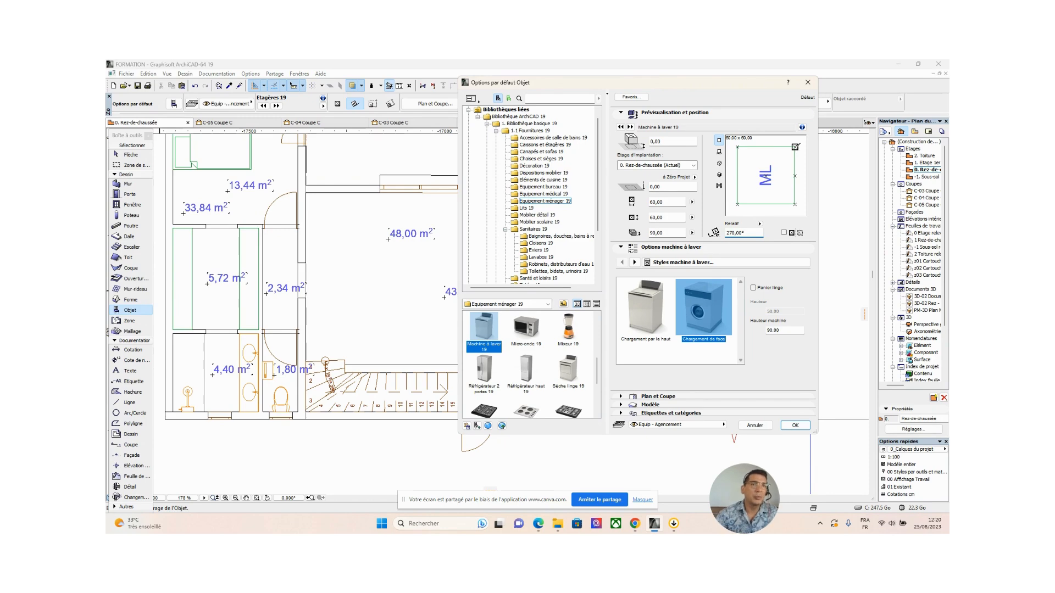
left_click(793, 427)
Place the washing machine in the storage room's upper-right inside corner, against the exterior wall and the partition
scroll(610, 383, "up", 3)
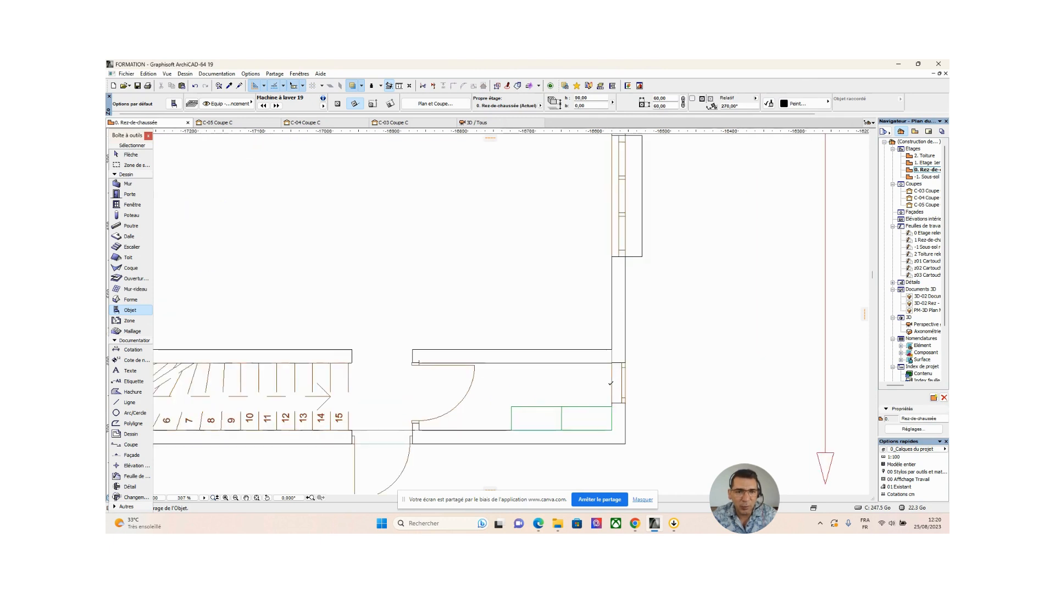
scroll(610, 383, "up", 6)
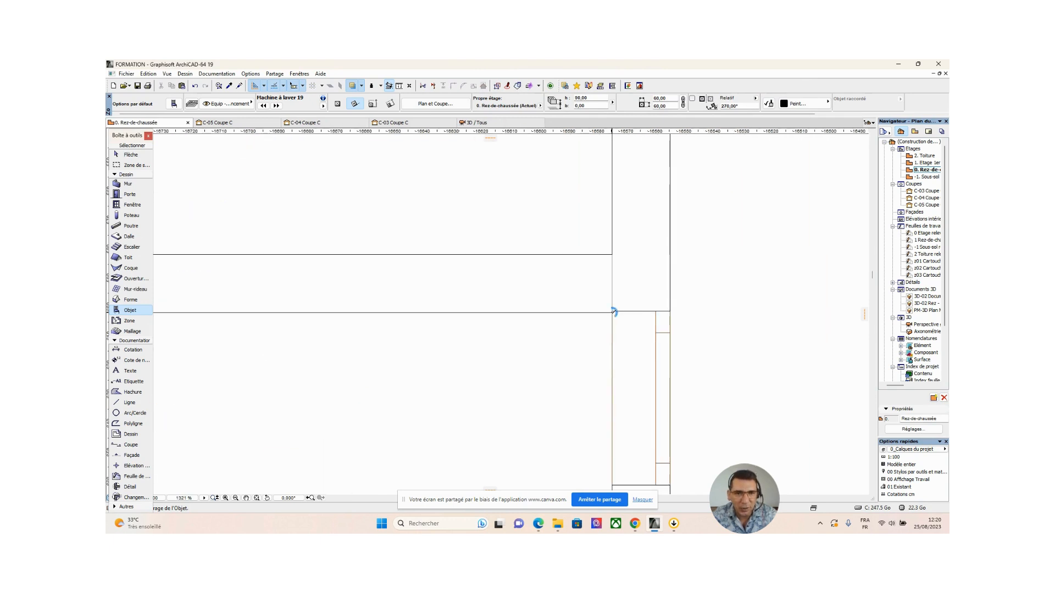
left_click(613, 313)
middle_click_drag(545, 366, 644, 193)
left_click(713, 318)
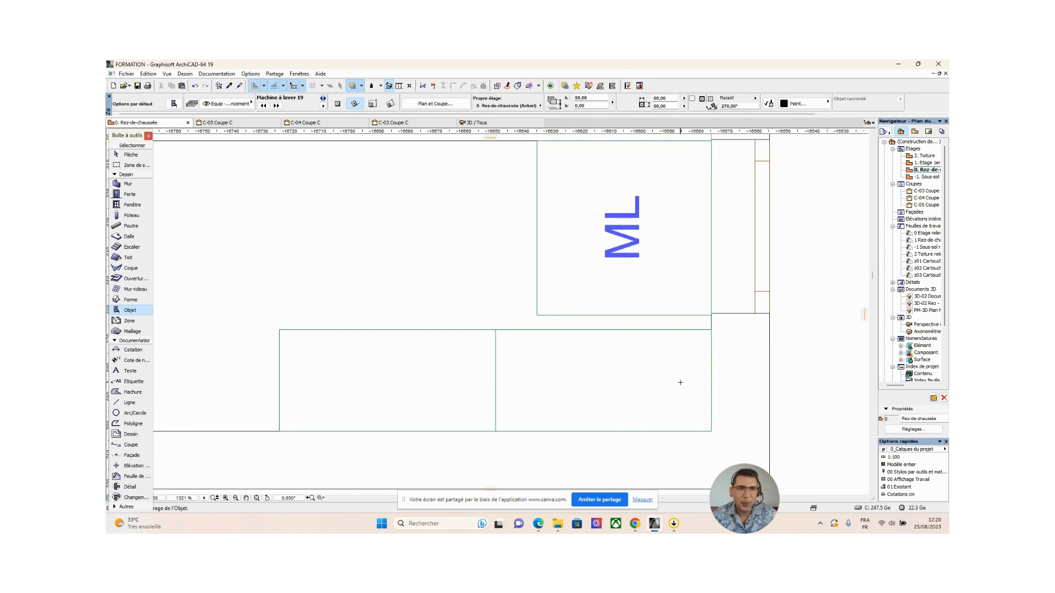
scroll(615, 399, "down", 2)
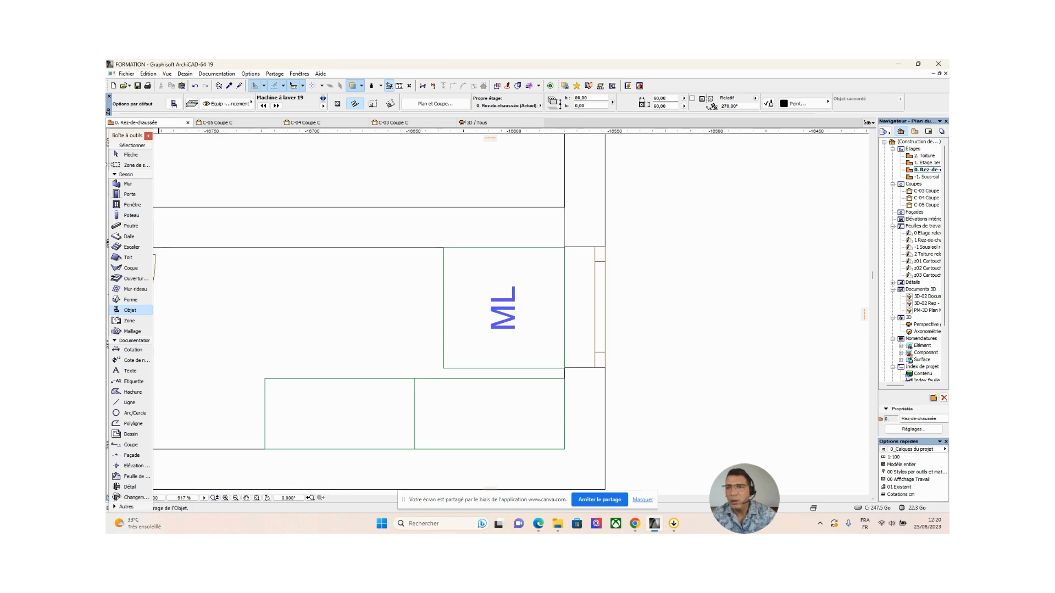
Move the storage room window so its upper corner aligns with the washing machine's upper-right corner, and deselect it
left_click(130, 155)
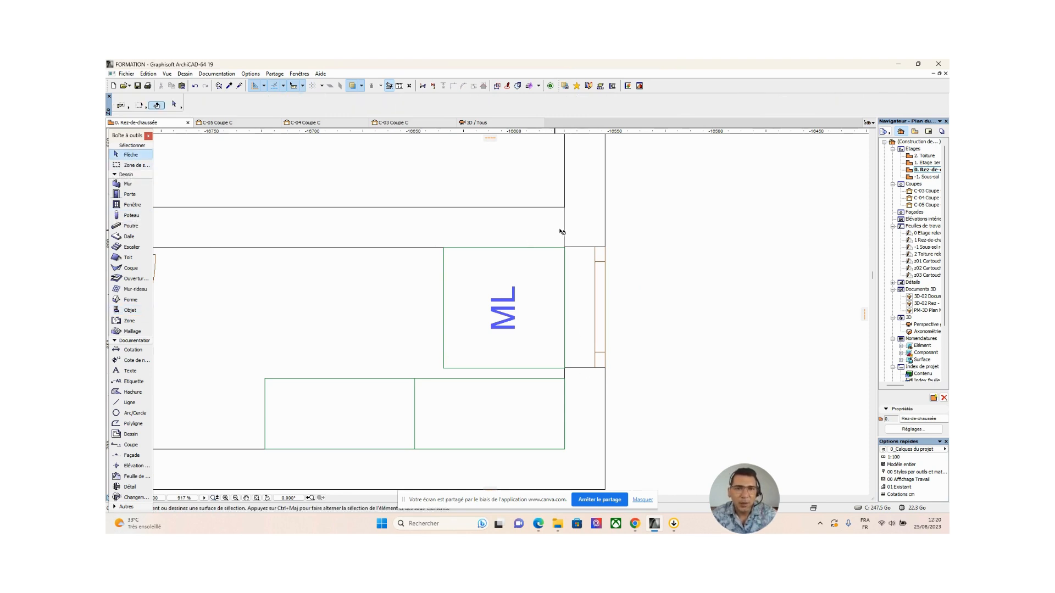
scroll(561, 232, "up", 5)
scroll(569, 270, "up", 3)
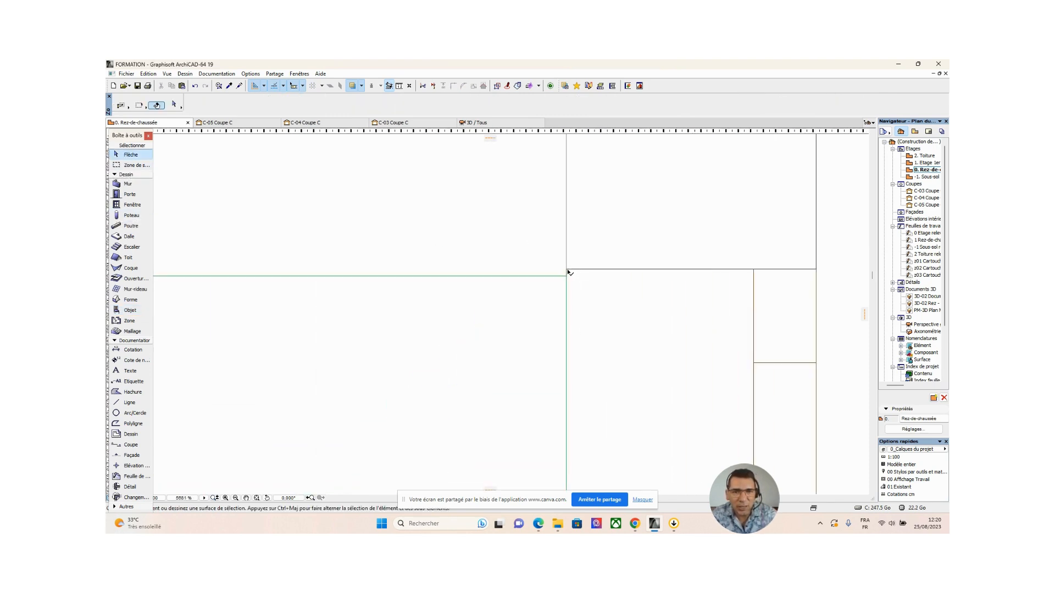
left_click(568, 271)
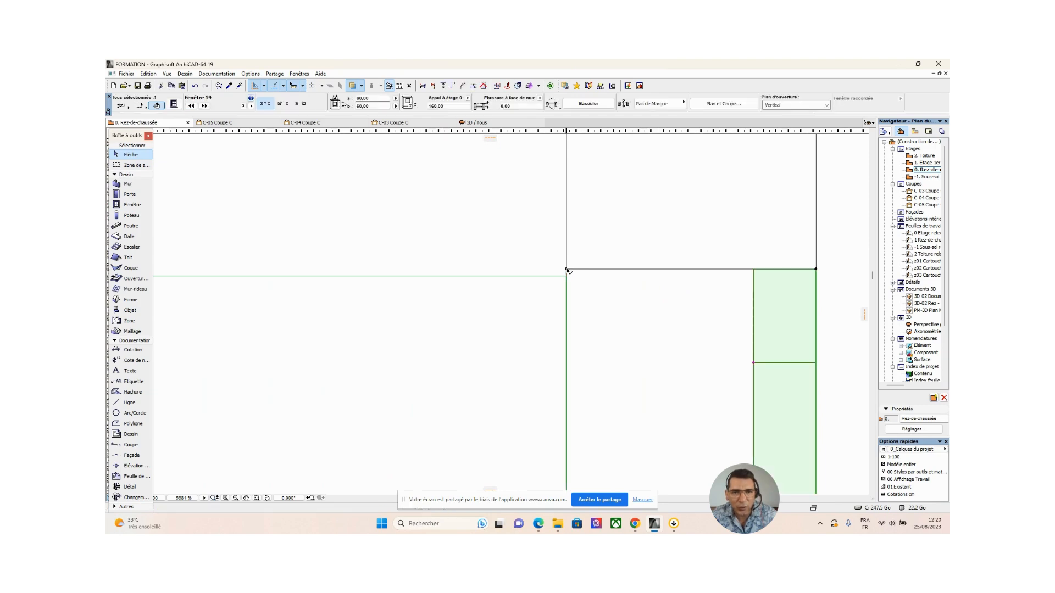
left_click(568, 269)
left_click(393, 223)
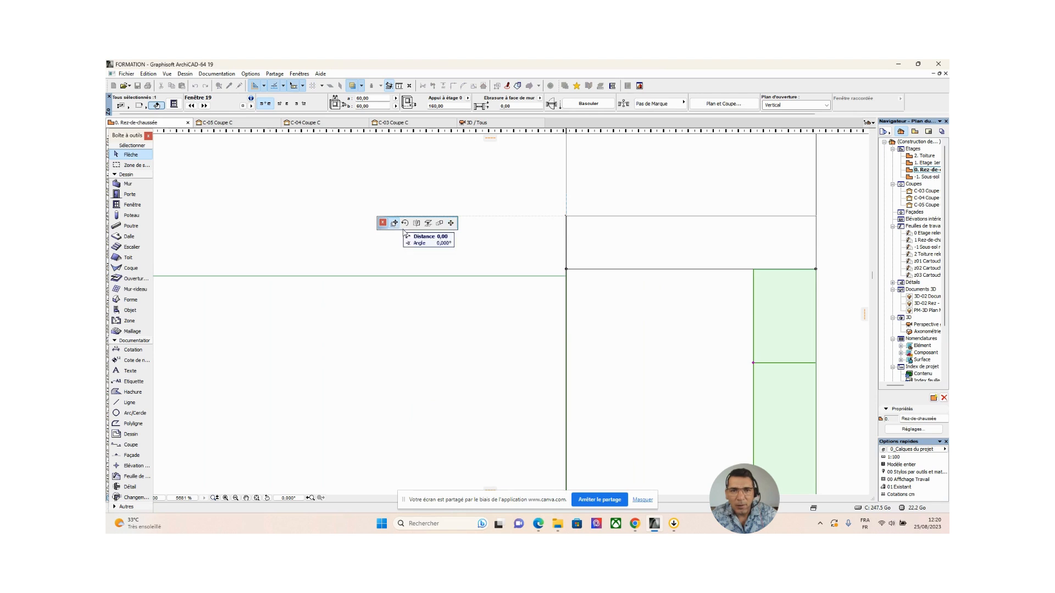
left_click(567, 277)
scroll(588, 301, "down", 10)
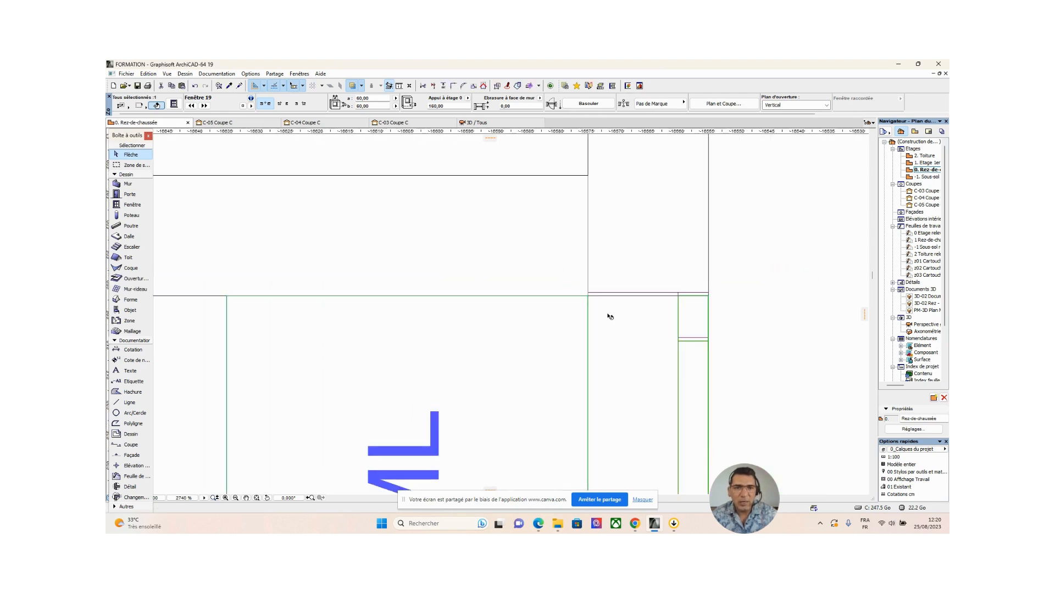
scroll(579, 327, "down", 5)
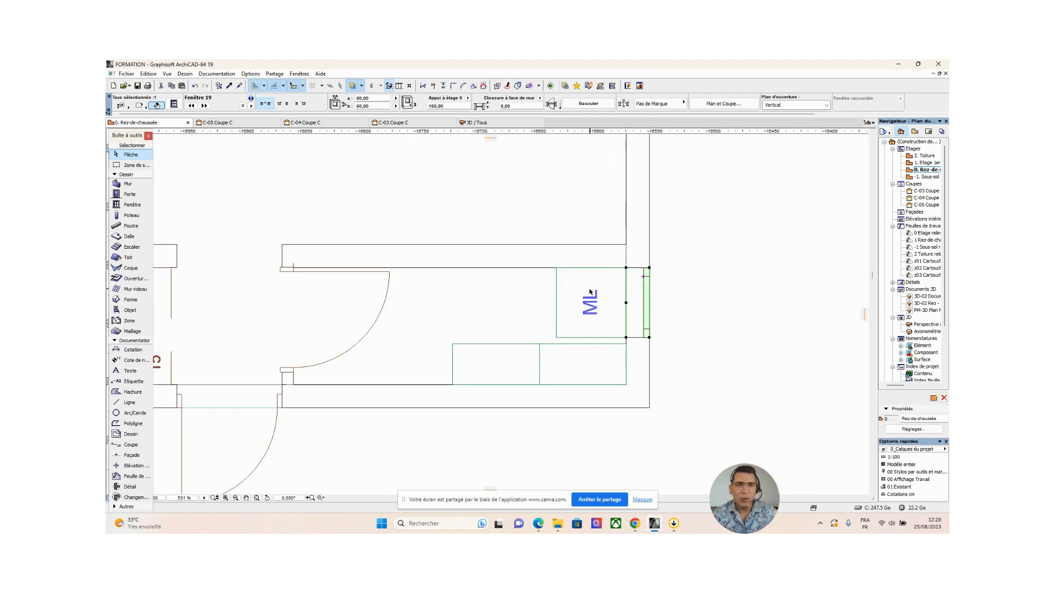
left_click(591, 360)
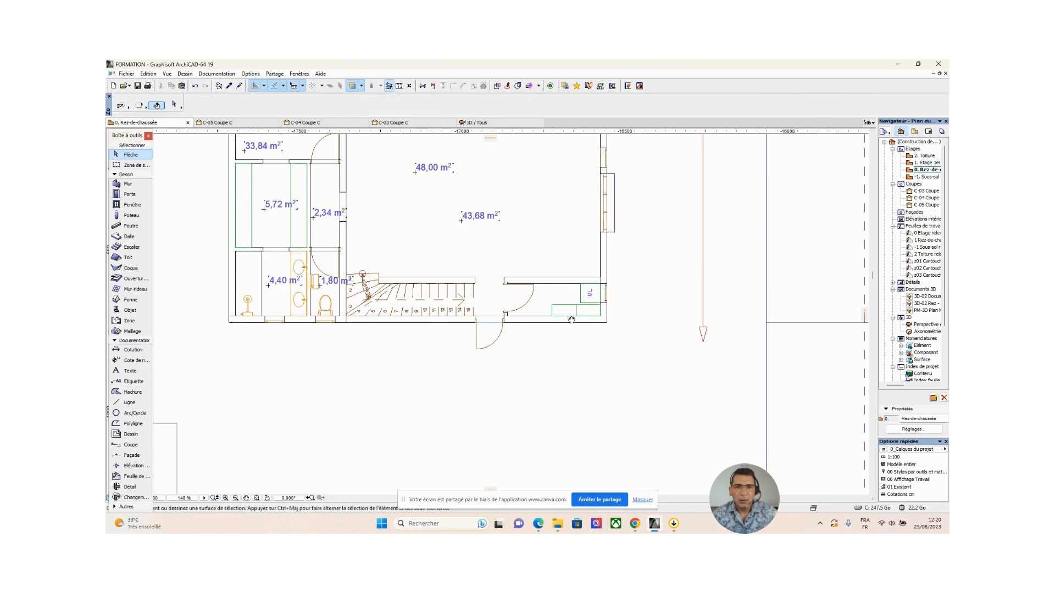
middle_click_drag(568, 317, 609, 379)
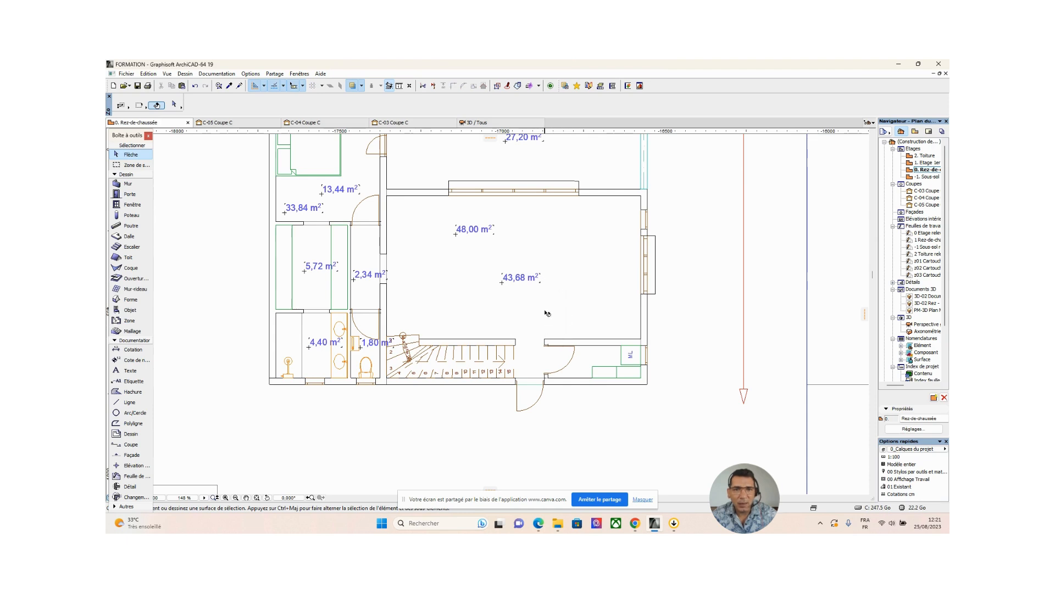
left_click(567, 285)
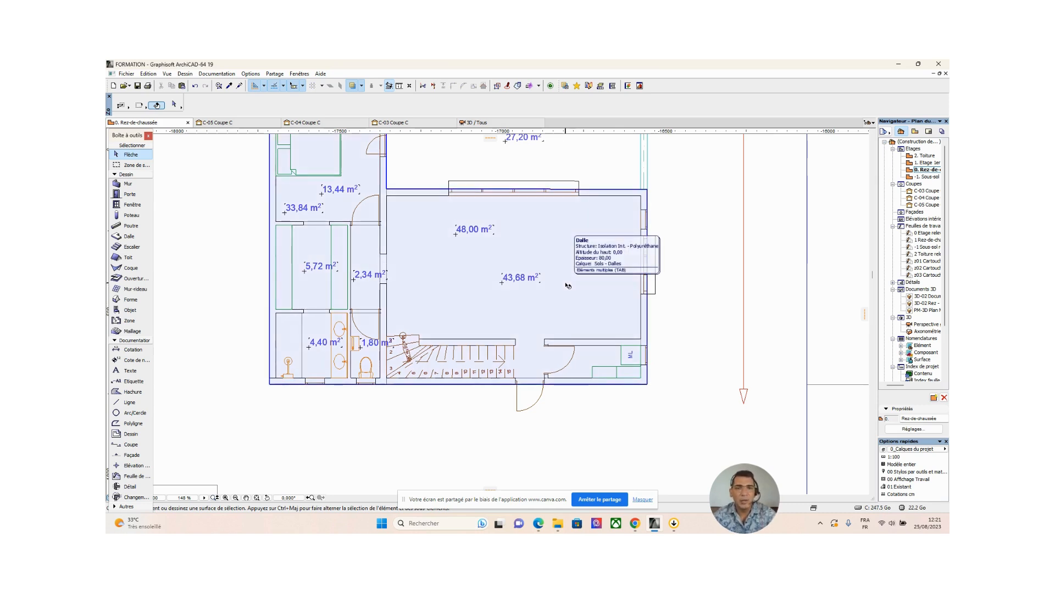
key("Escape")
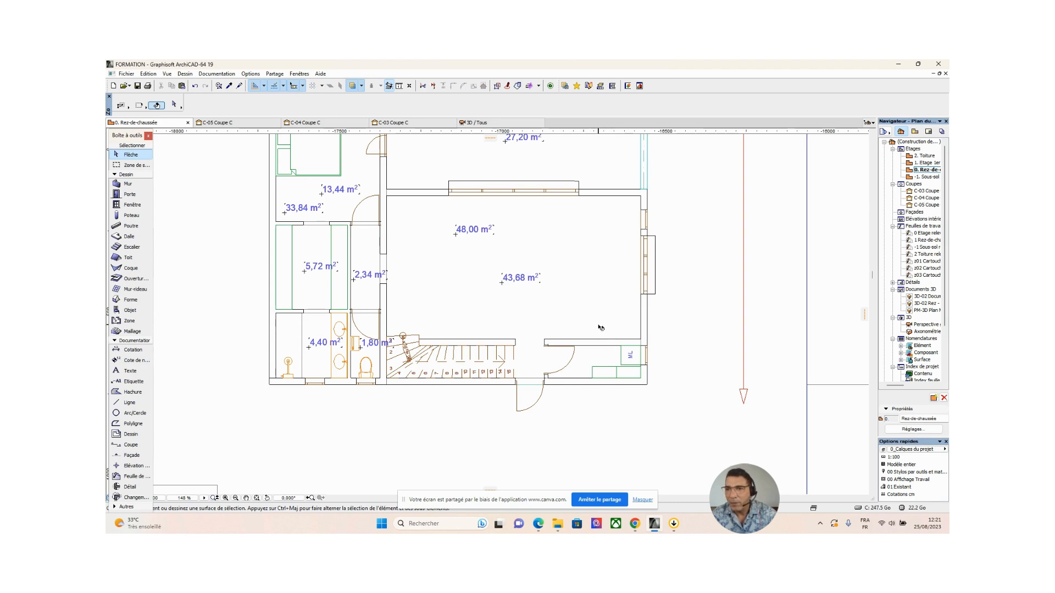
Open the default object settings and choose Elément simple avec trois portes 19 from the Eléments de cuisine 19 library folder
double_click(131, 311)
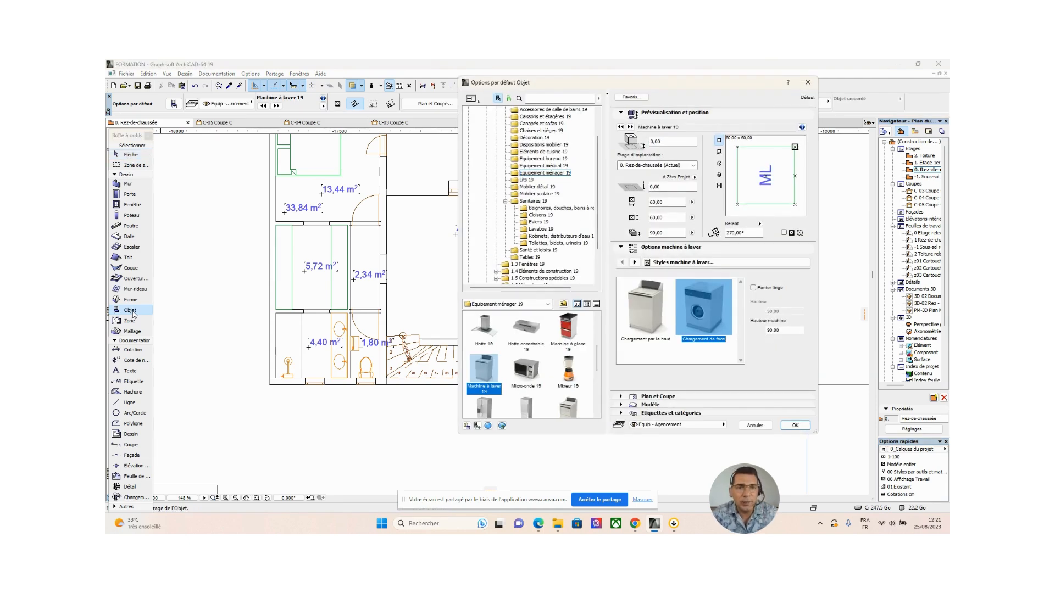
left_click(552, 153)
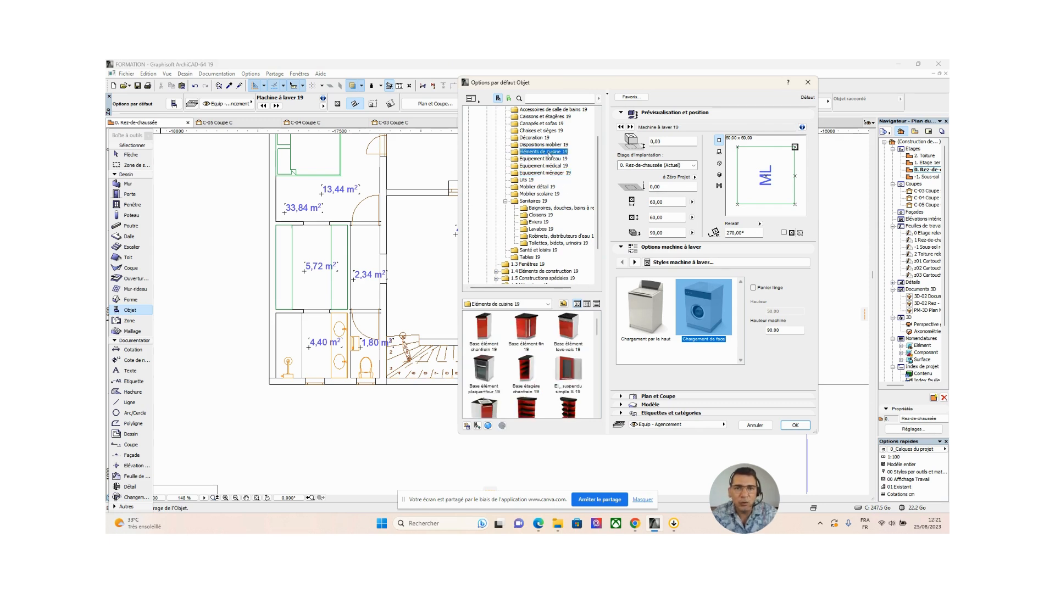
left_click_drag(597, 328, 596, 384)
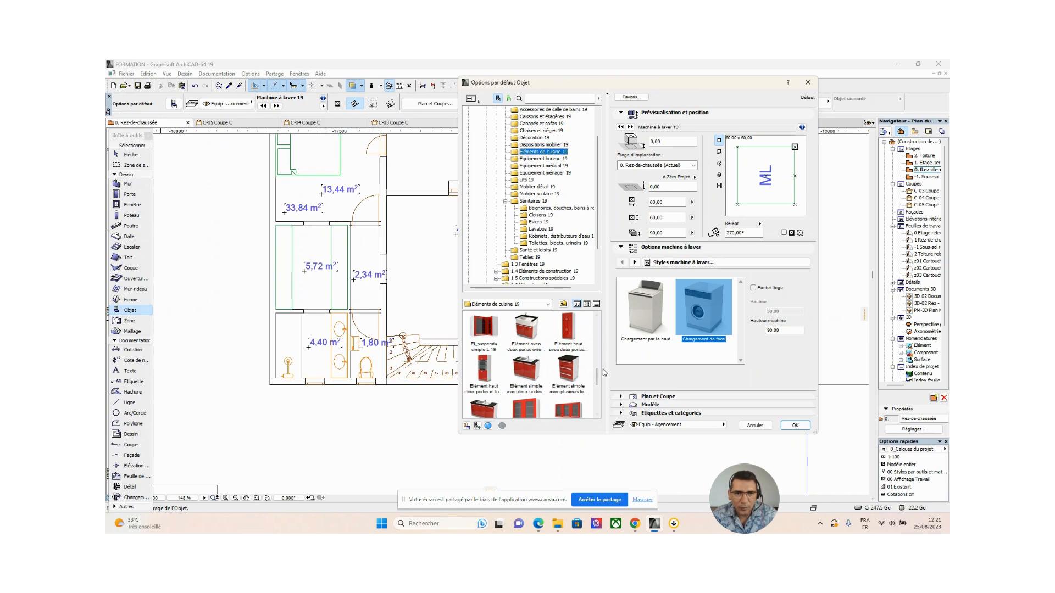
left_click_drag(597, 382, 597, 386)
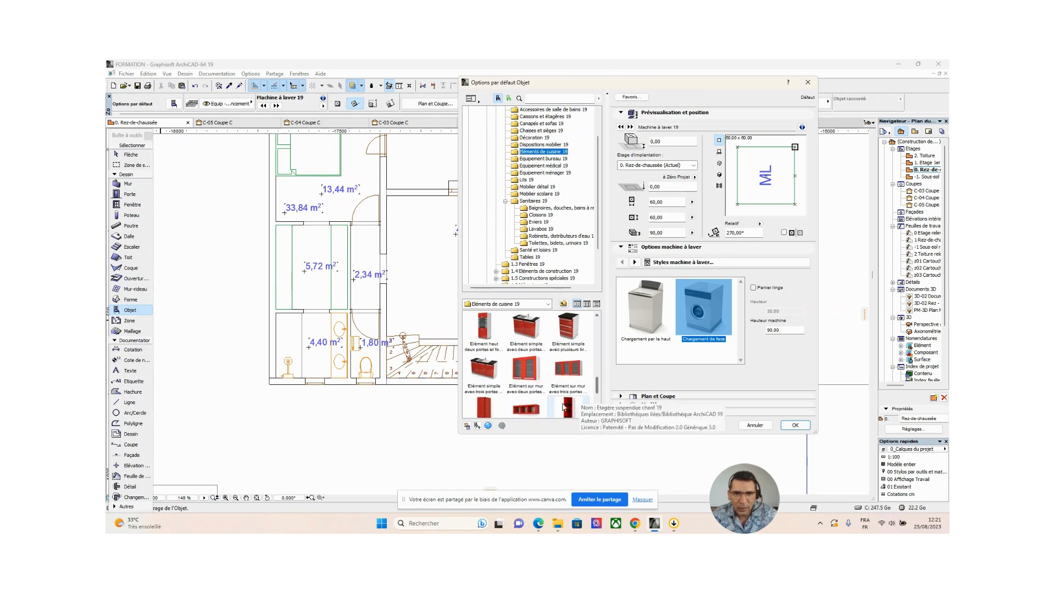
mouse_move(599, 383)
left_mouse_down()
mouse_move(599, 397)
mouse_move(599, 386)
left_mouse_up()
left_click(483, 369)
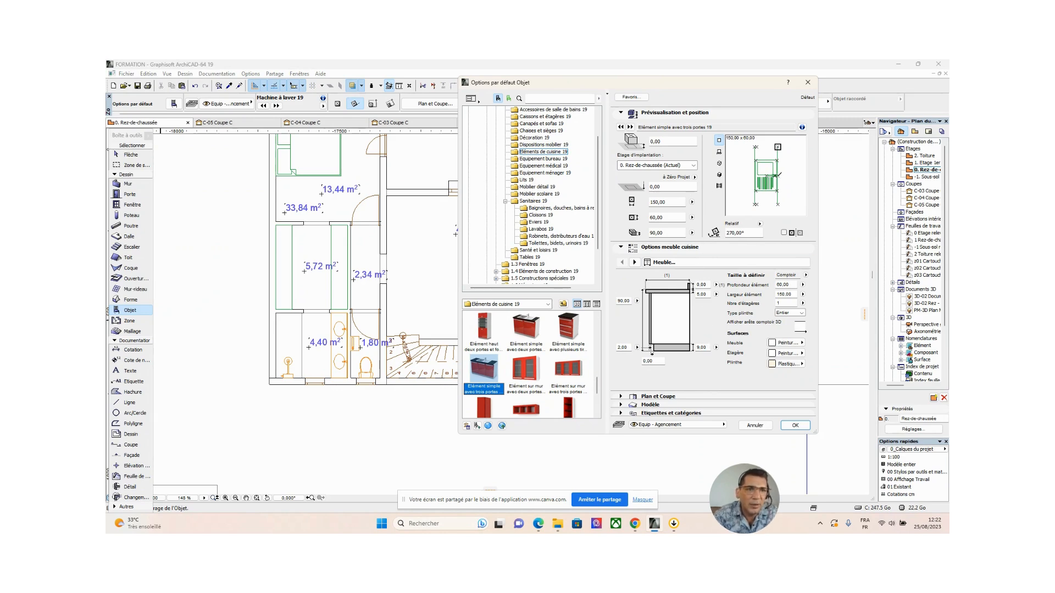
Give the kitchen unit's countertop the double-basin sink, and set the insertion point to the middle of its right side
left_click(635, 263)
left_click(737, 302)
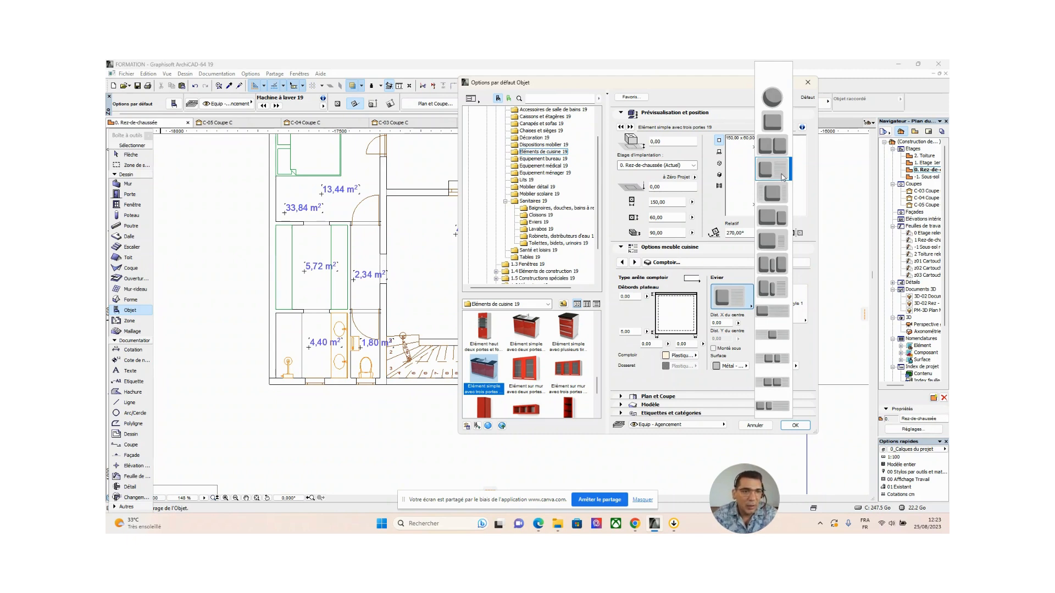
left_click(773, 146)
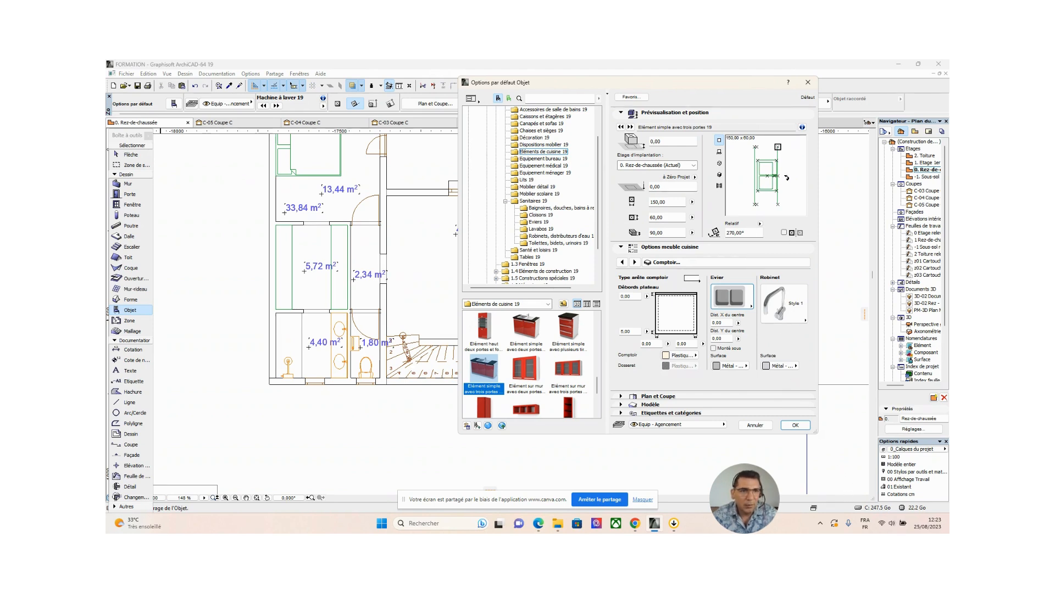
left_click(777, 175)
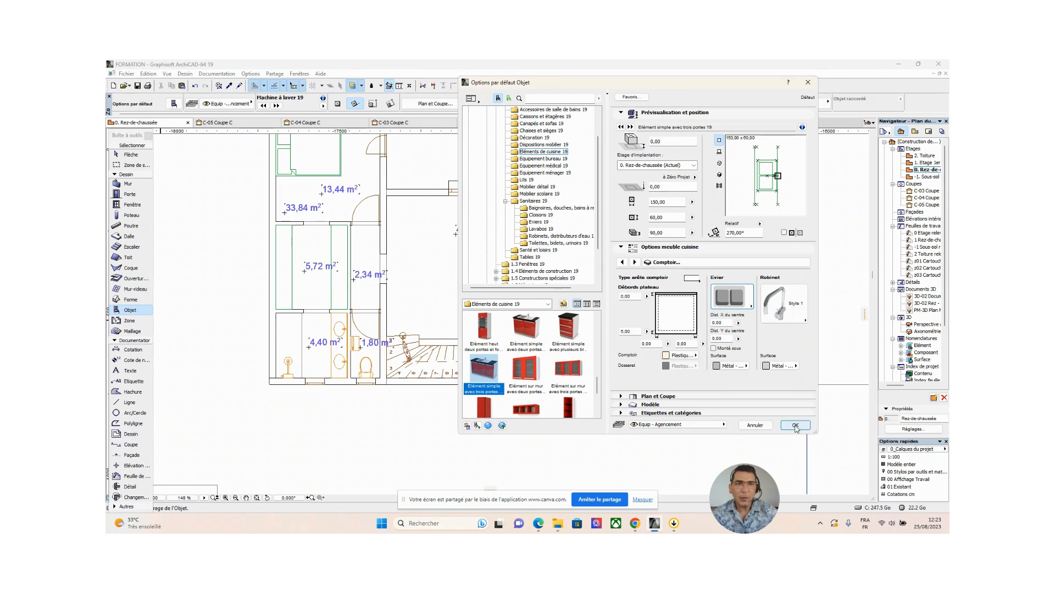
Check the kitchen unit's elevation, home storey, width, depth and height settings
left_click(675, 141)
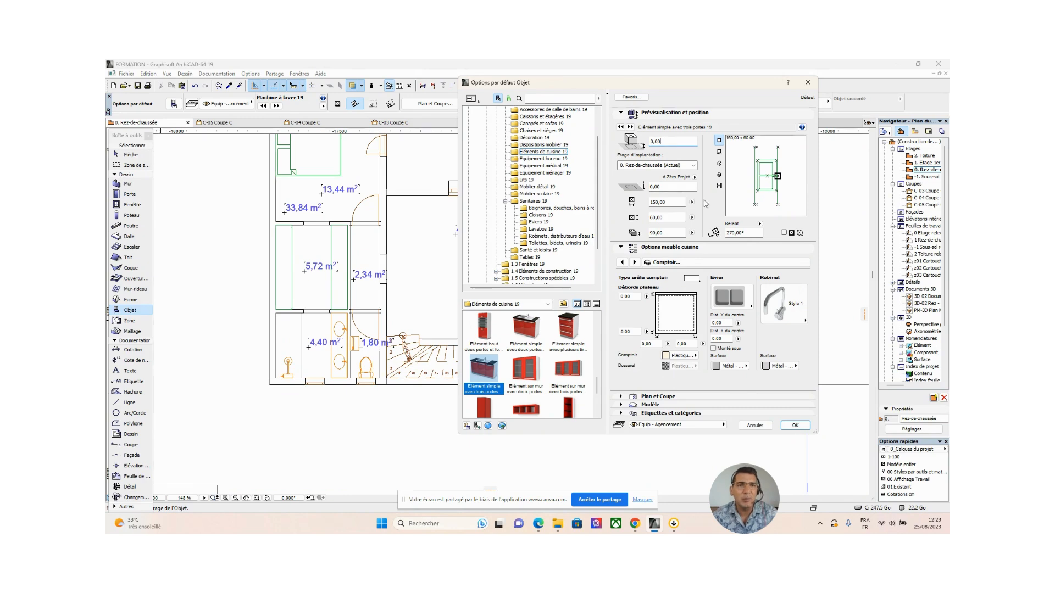
left_click(691, 166)
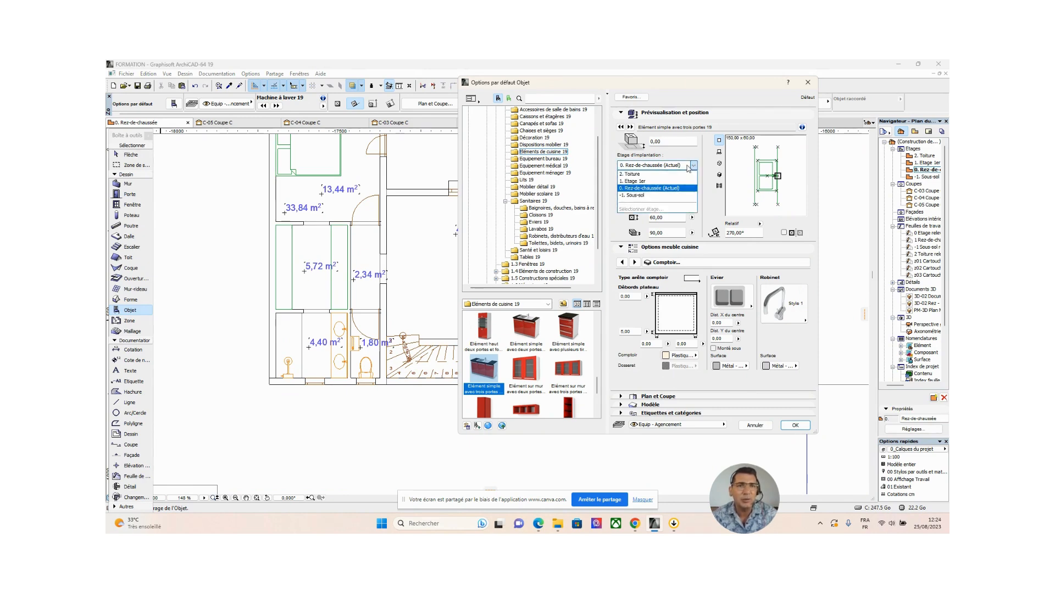
left_click(688, 168)
left_click(671, 202)
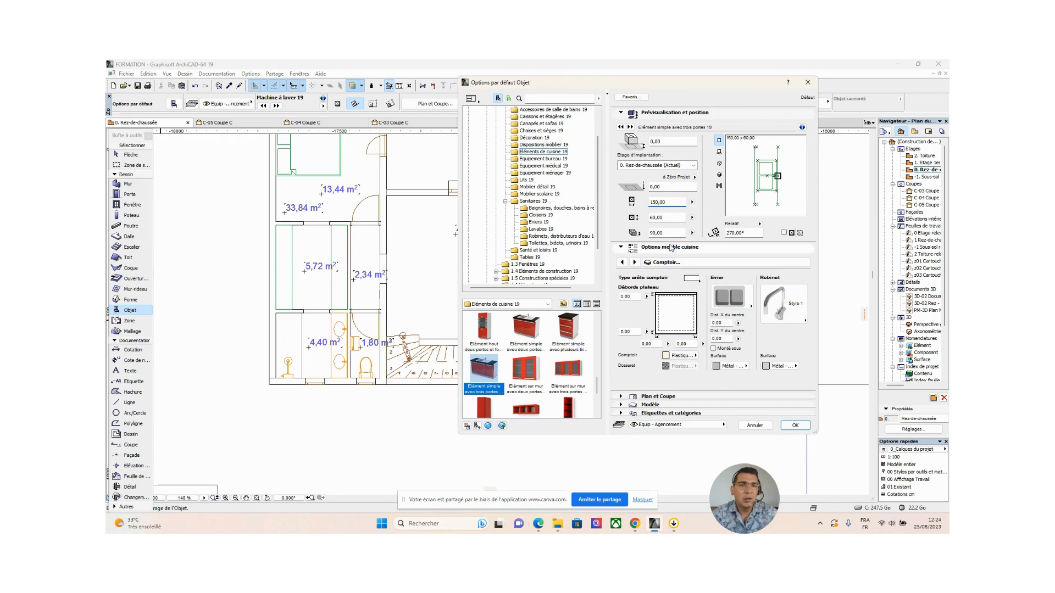
left_click(667, 233)
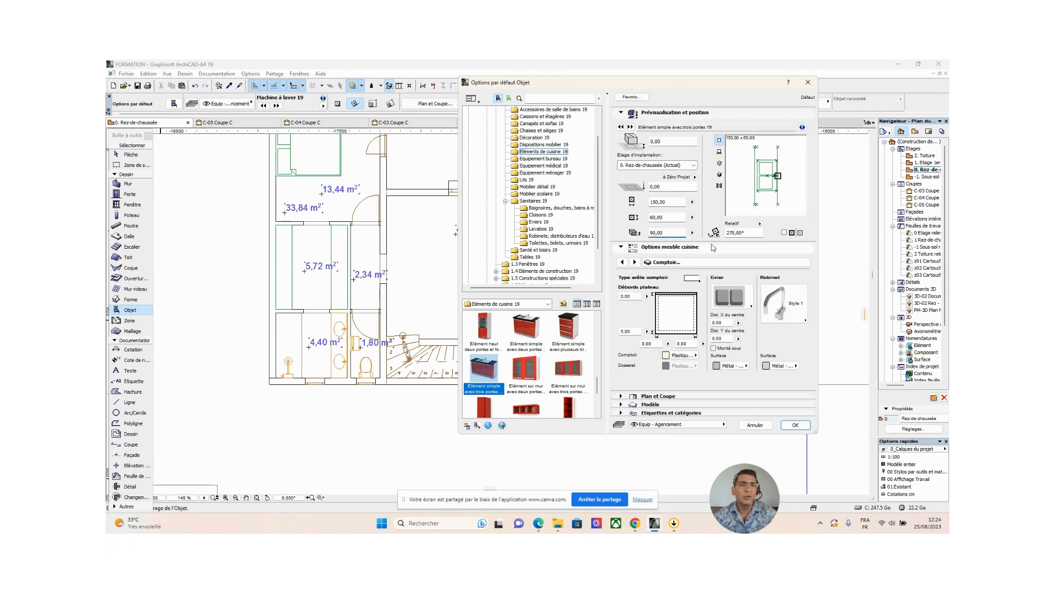
left_click(671, 202)
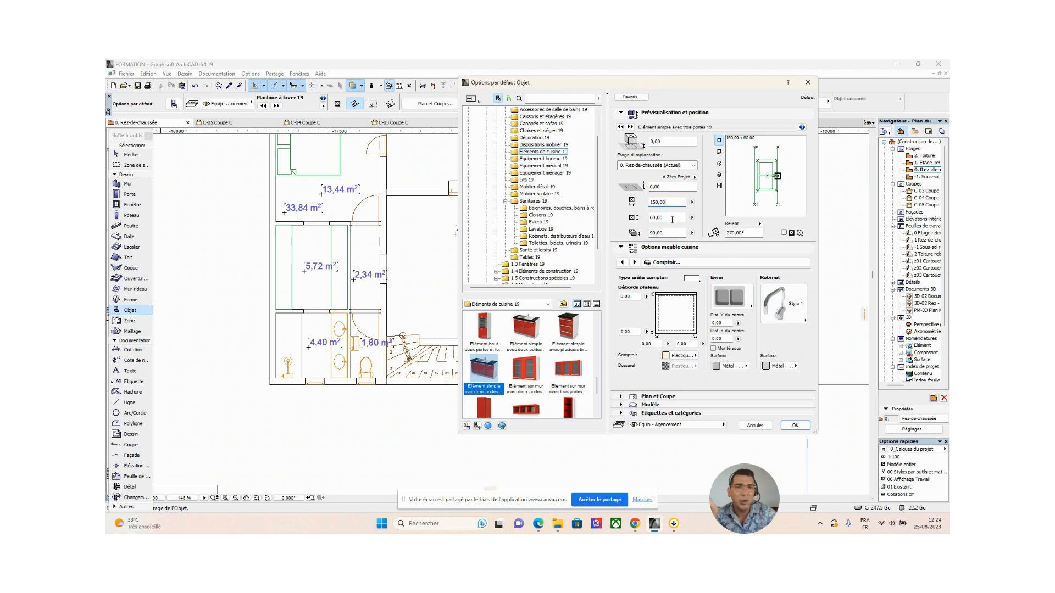
left_click(663, 218)
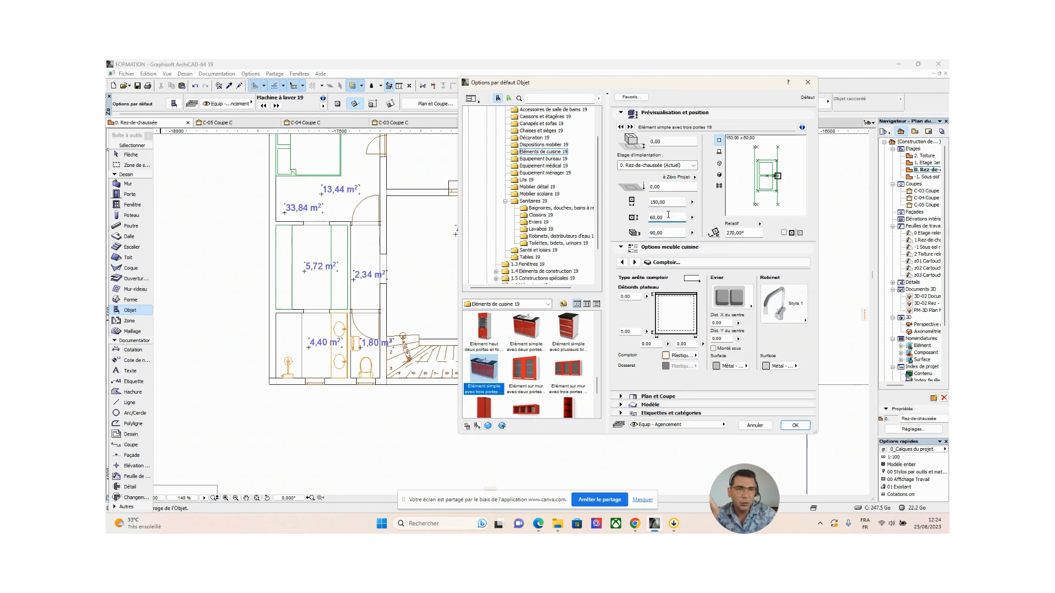
Examine the kitchen unit's height and depth, its sink style and the overhang values of its countertop
left_click(675, 234)
left_click_drag(675, 234, 621, 226)
left_click(665, 216)
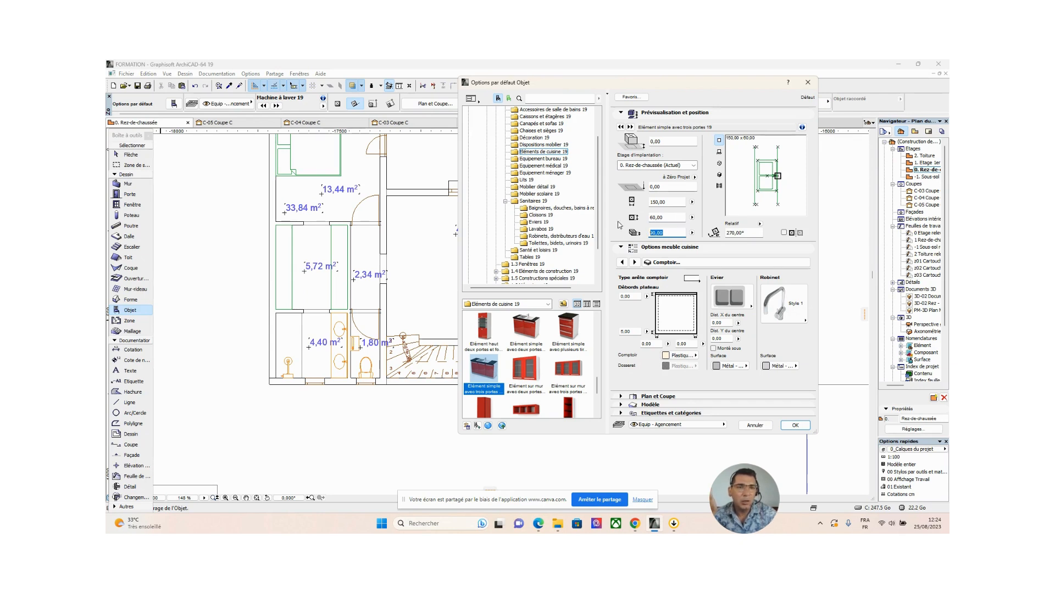
left_click(669, 217)
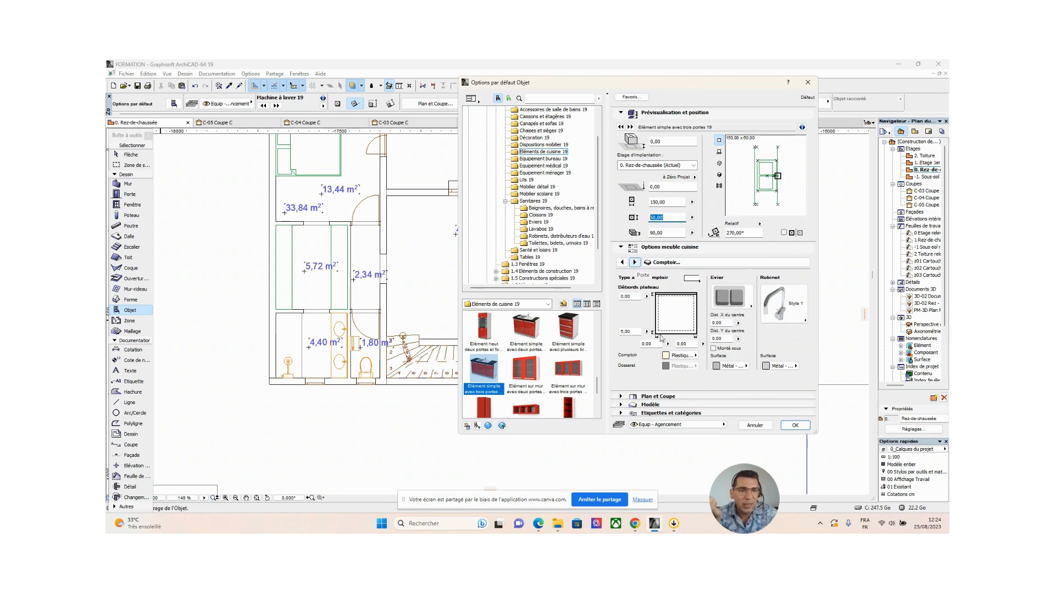
left_click(726, 300)
left_click(726, 300)
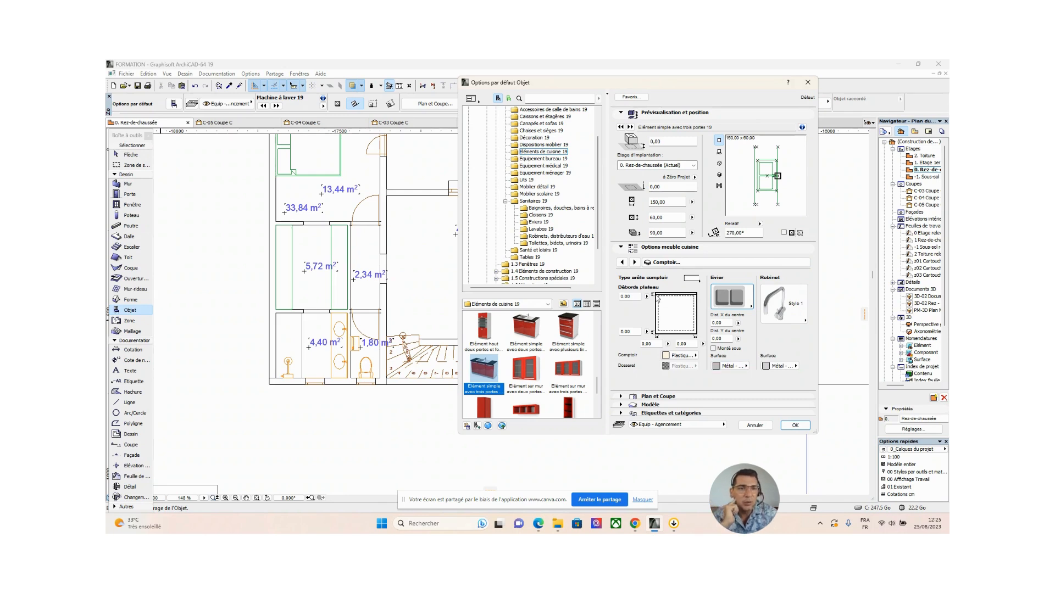
left_click(639, 296)
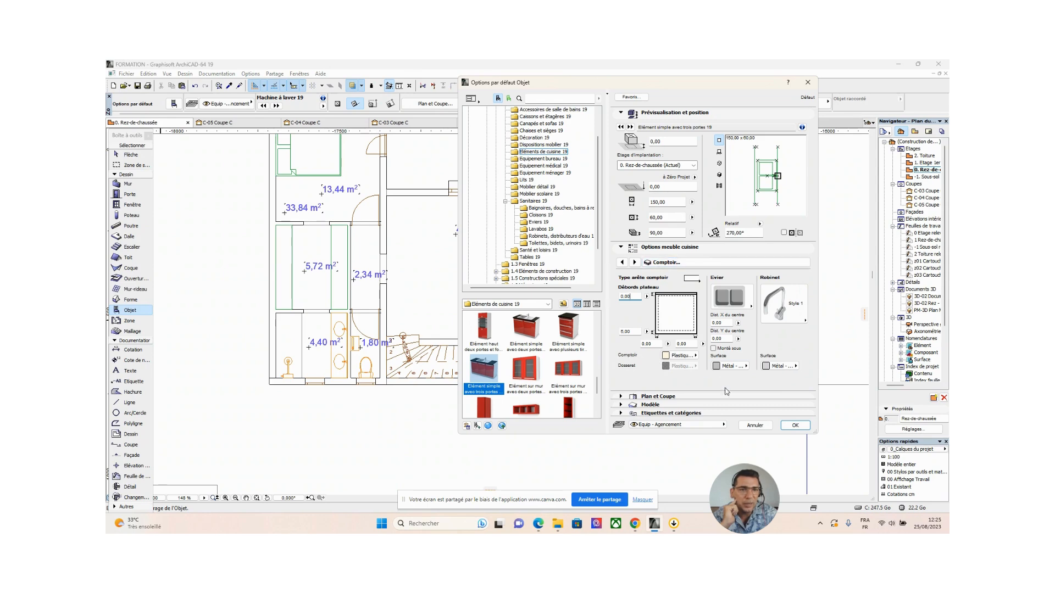
Look through the surface choices for the kitchen unit's countertop, sink and tap, keeping the existing materials
left_click(680, 356)
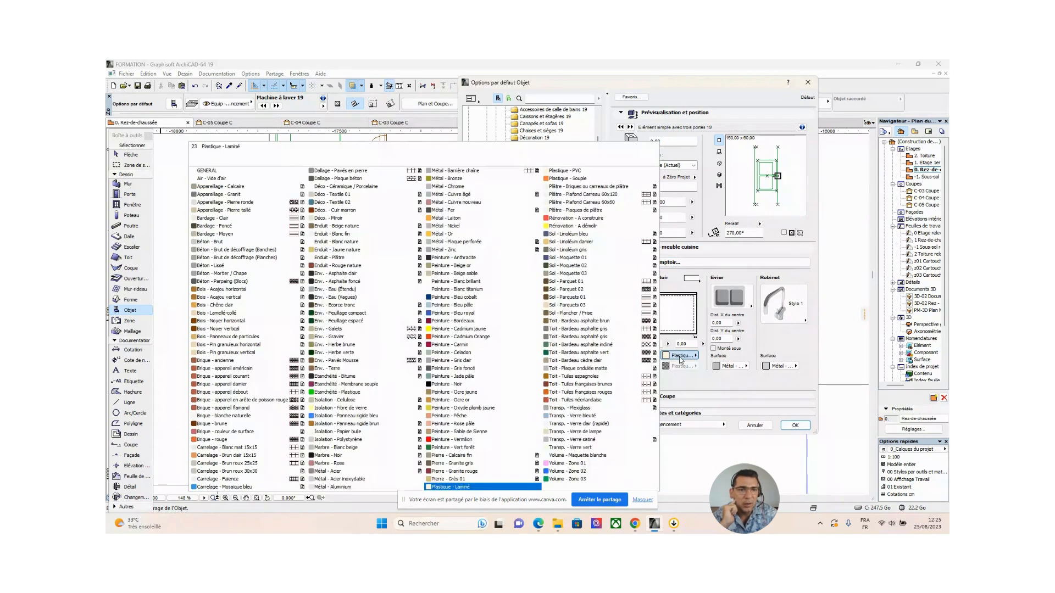
key("Escape")
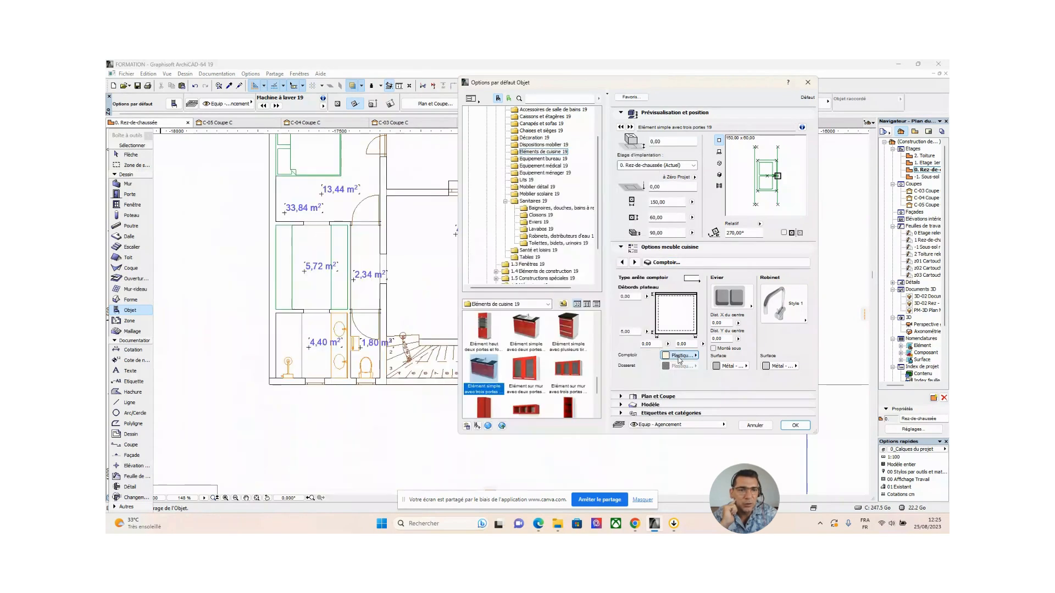
left_click(735, 367)
key("Escape")
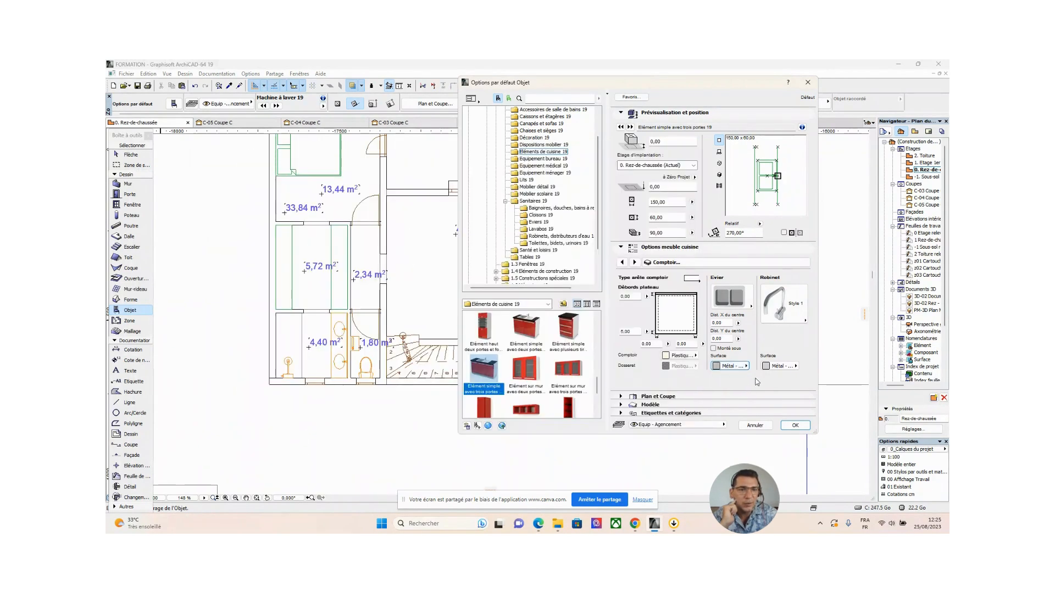
left_click(788, 366)
key("Escape")
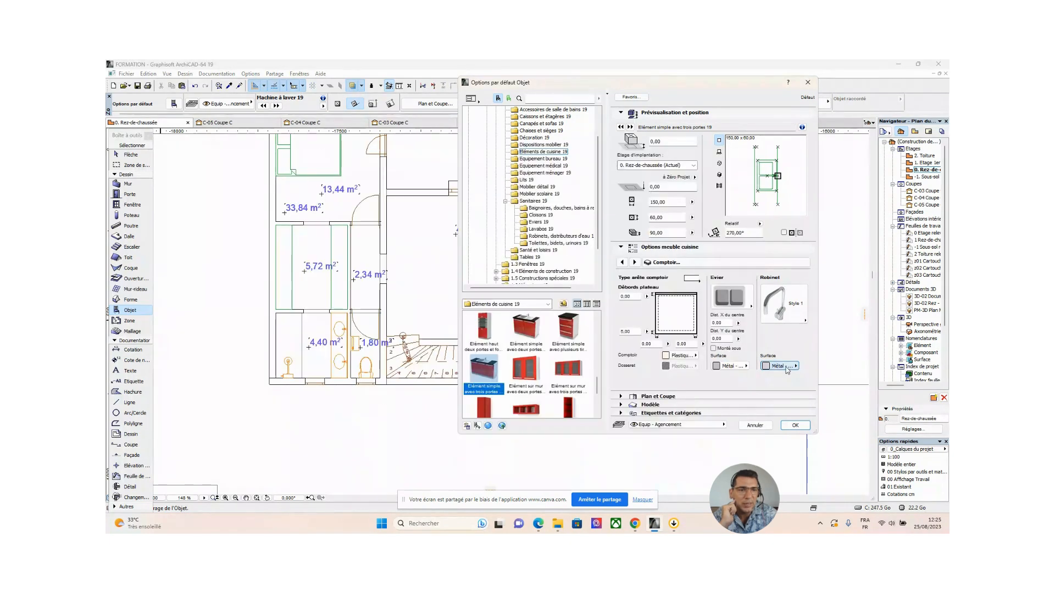
Review the kitchen unit's door styles, finishing panels and handle, minimum clearance and full parameter list
left_click(635, 263)
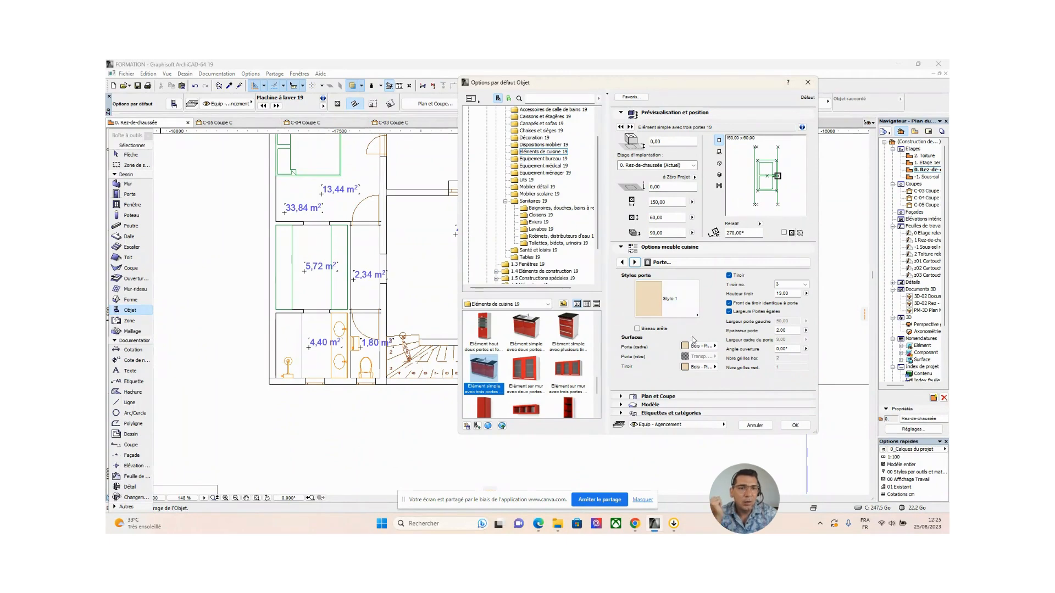
left_click(683, 300)
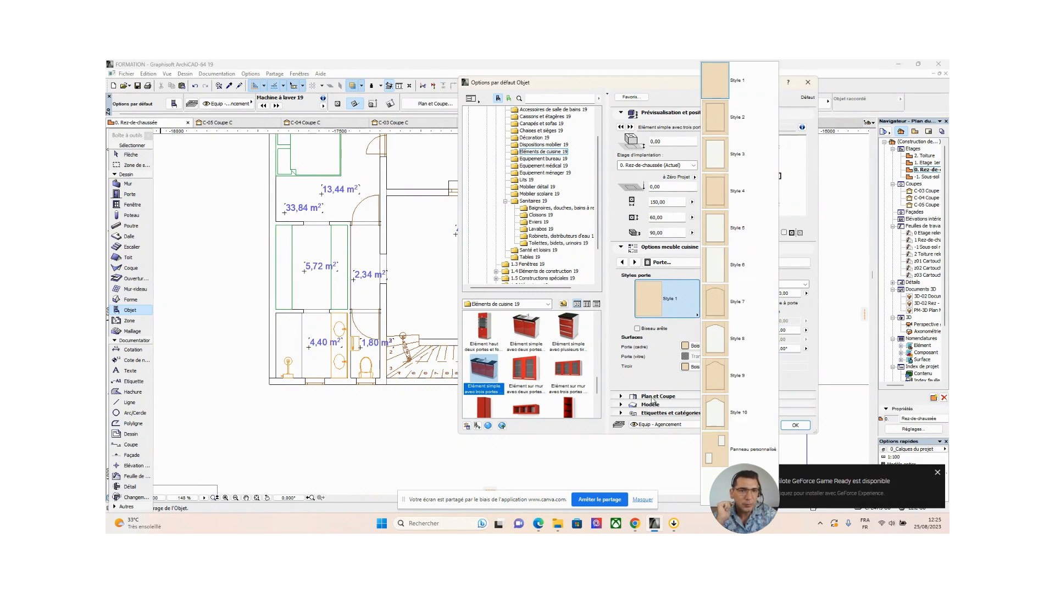
left_click(665, 382)
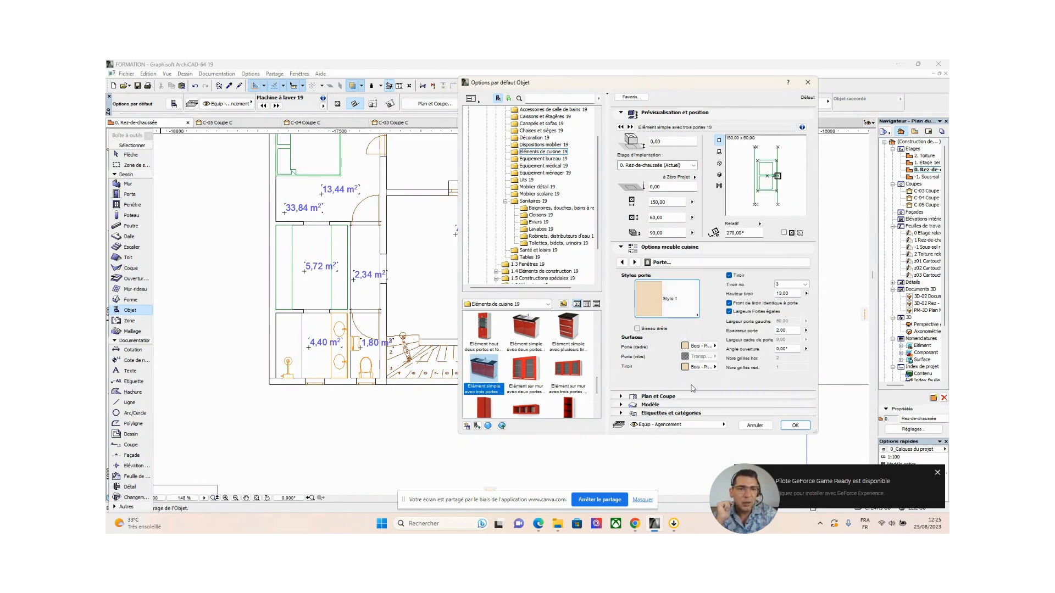
left_click(634, 263)
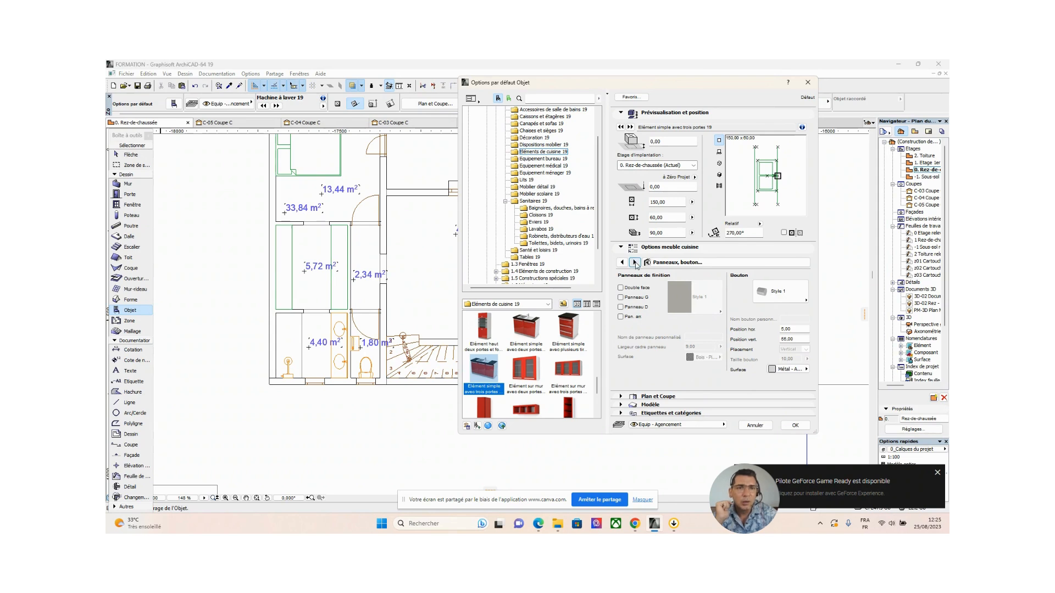
left_click(634, 263)
left_click(634, 263)
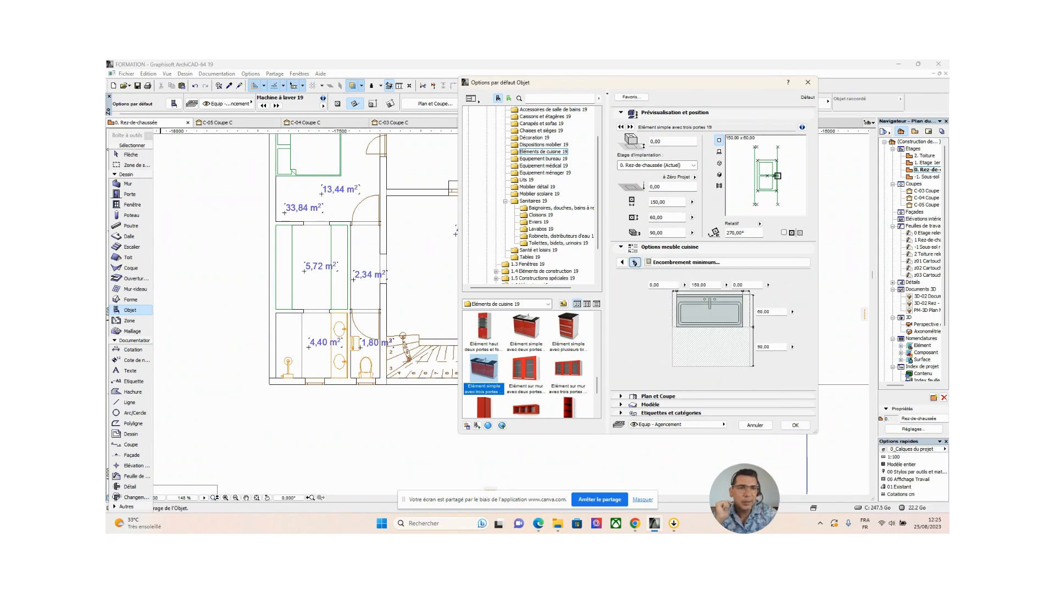
left_click(634, 263)
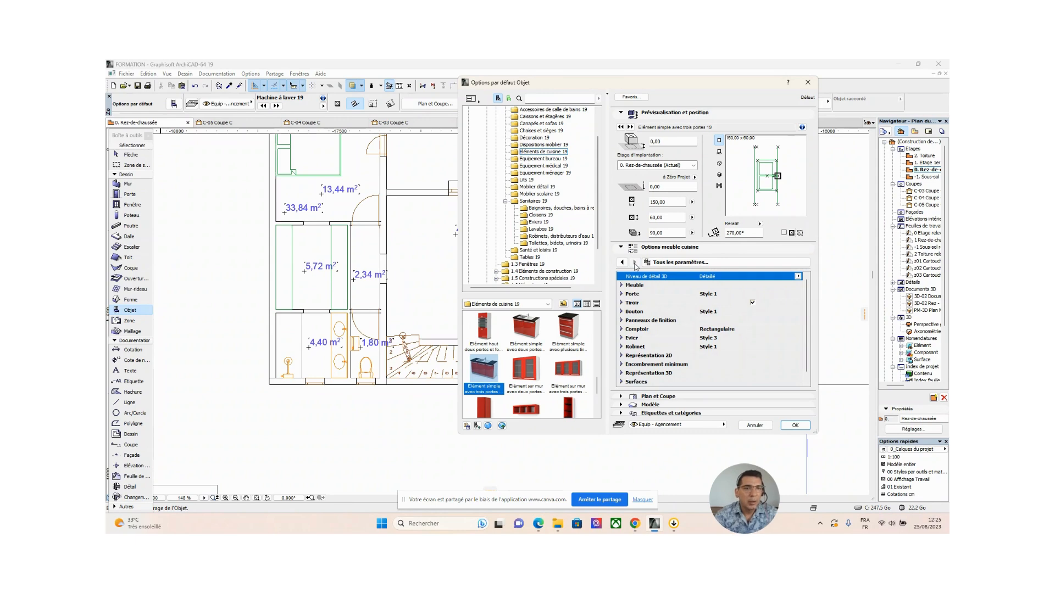
left_click(621, 262)
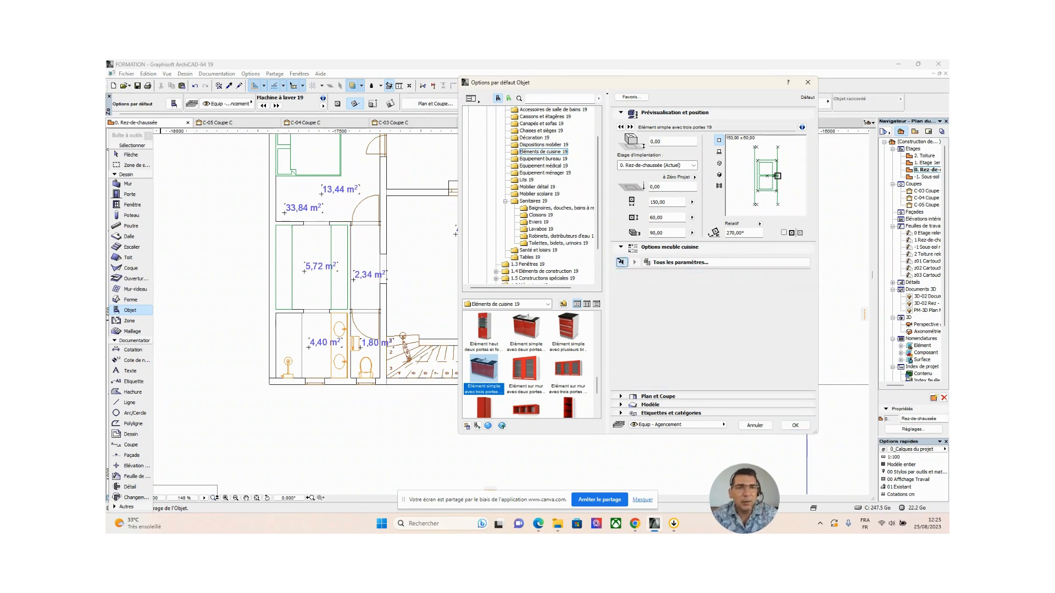
left_click(621, 263)
left_click(621, 262)
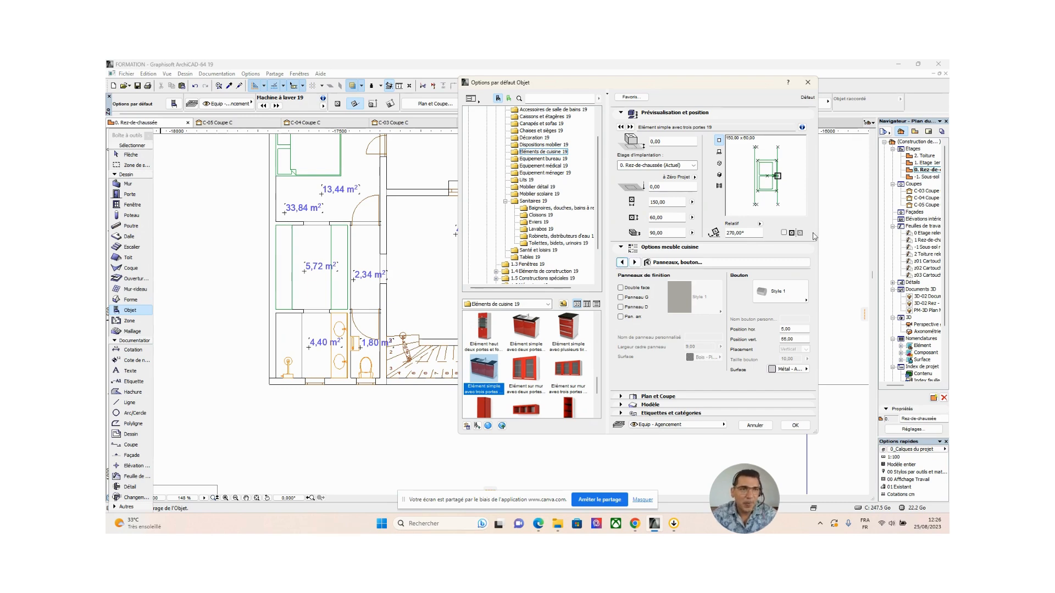
Accept the settings and place the sink unit against the inner face of the right exterior wall, in front of the window
left_click(795, 425)
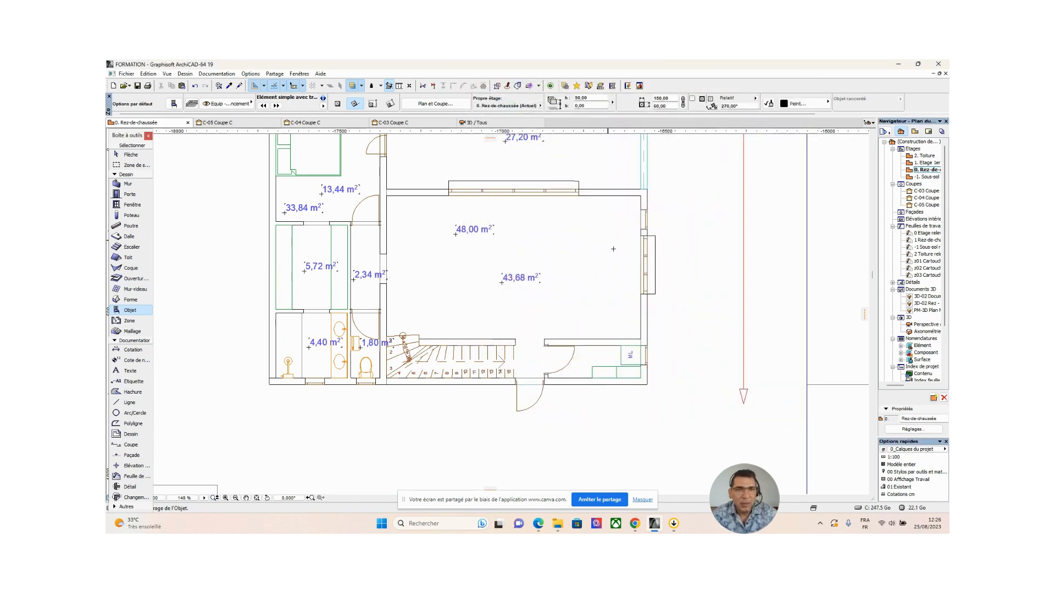
scroll(637, 263, "up", 2)
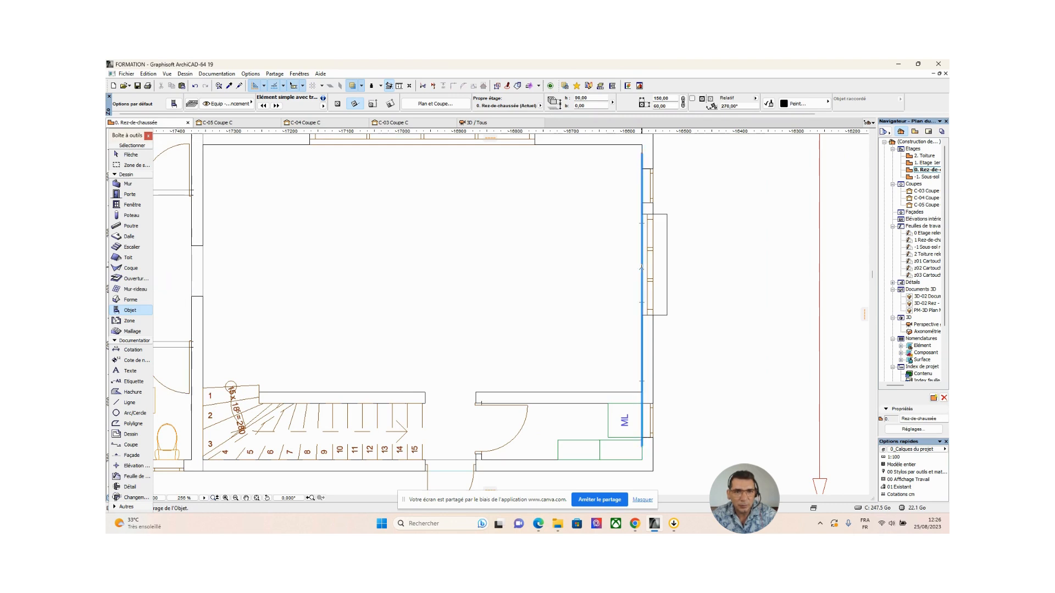
left_click(642, 267)
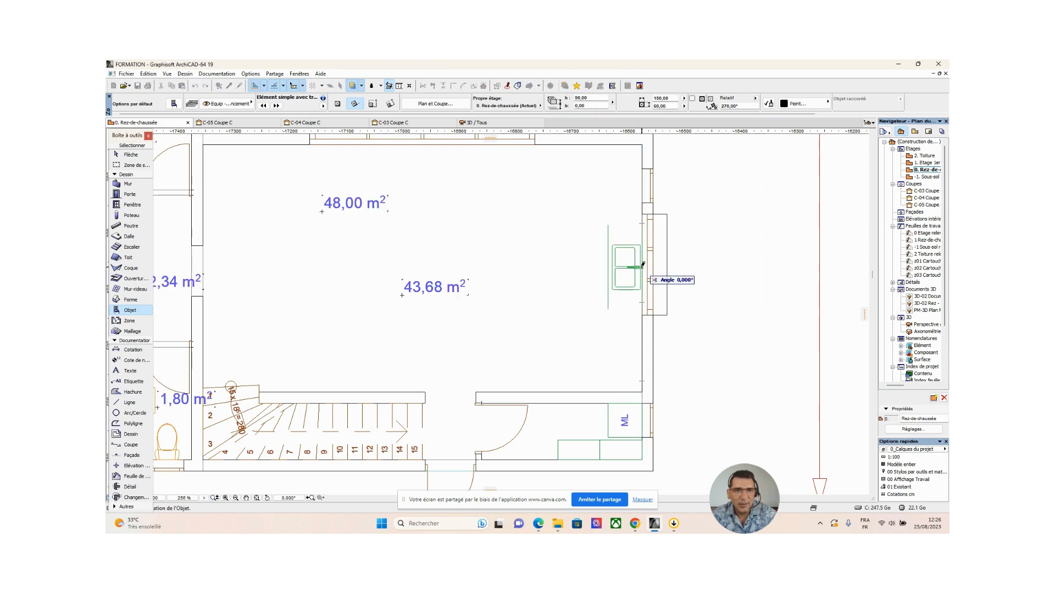
left_click(643, 335)
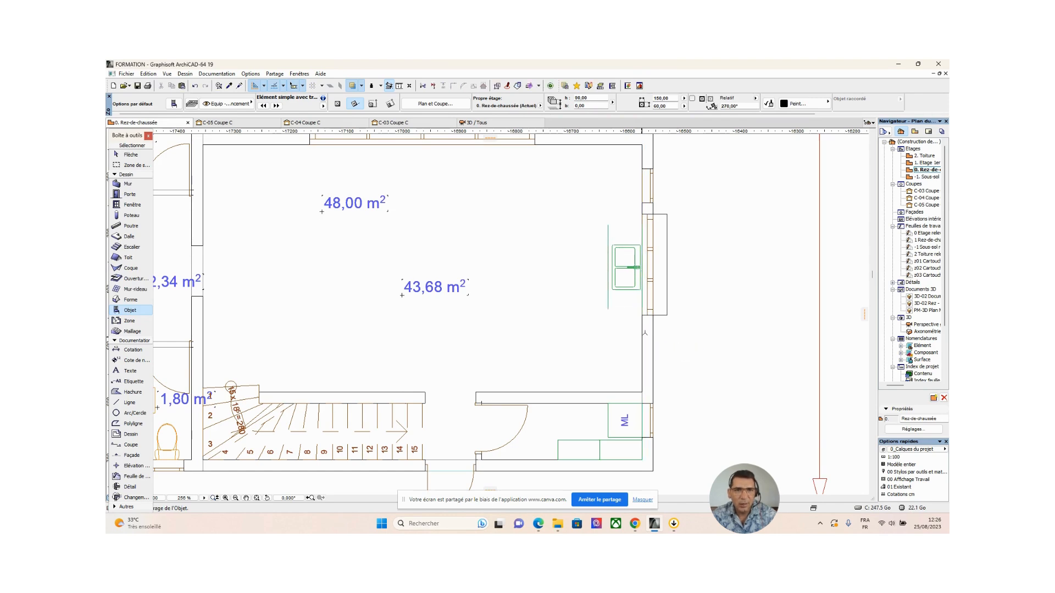
Shift the sink unit slightly along the wall in front of the window using its middle insertion point, and deselect it
left_click(132, 155)
left_click(608, 229)
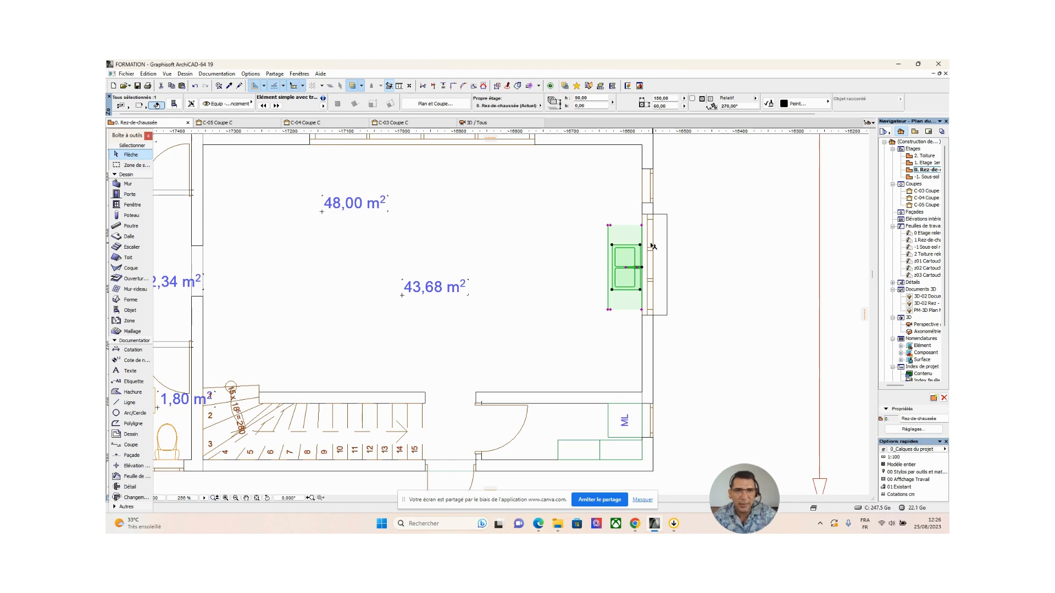
left_click(713, 233)
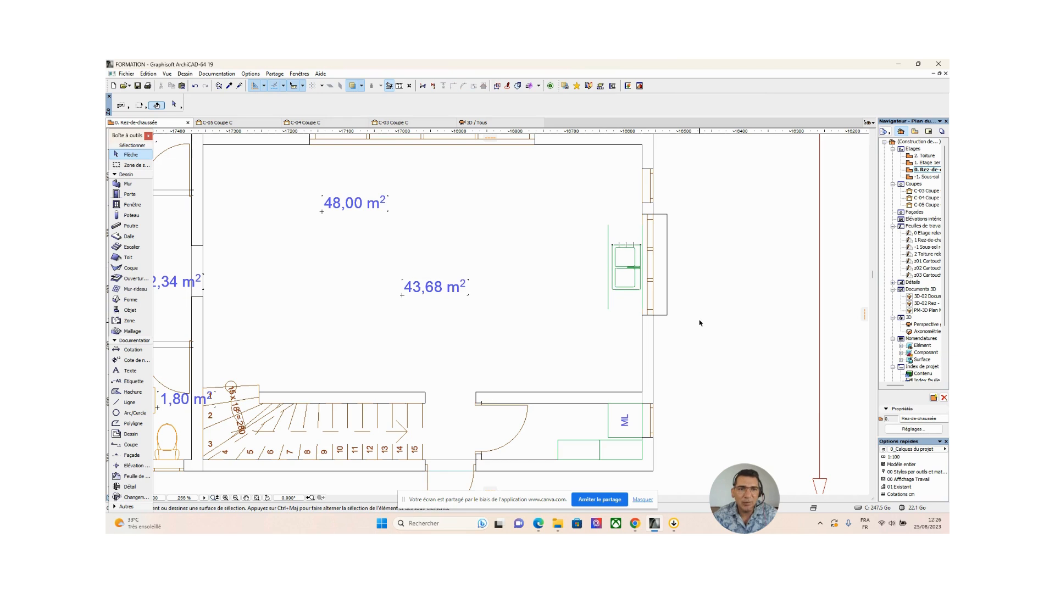
left_click(609, 227)
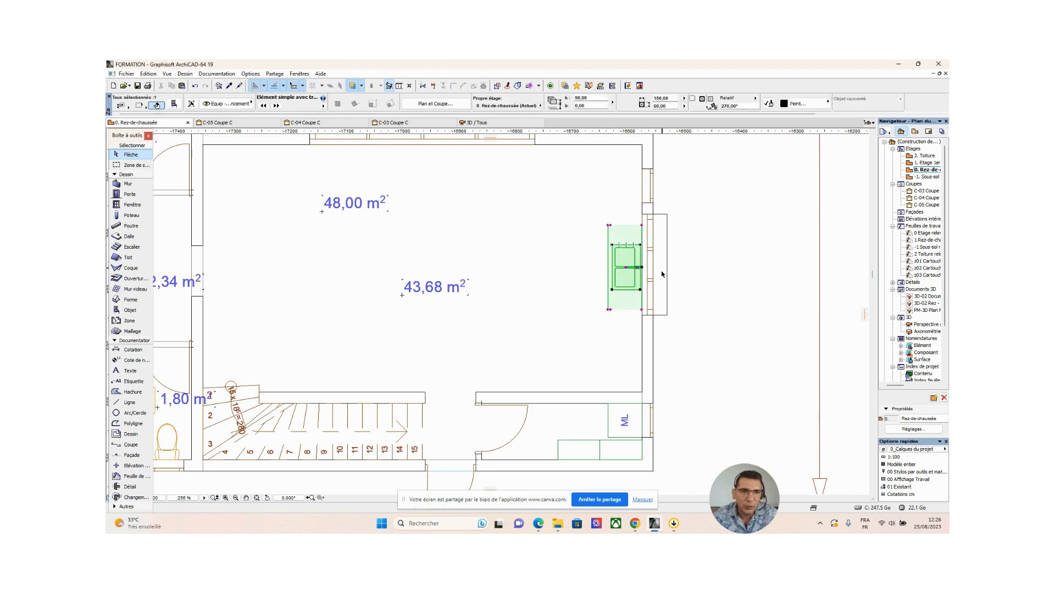
left_click(643, 268)
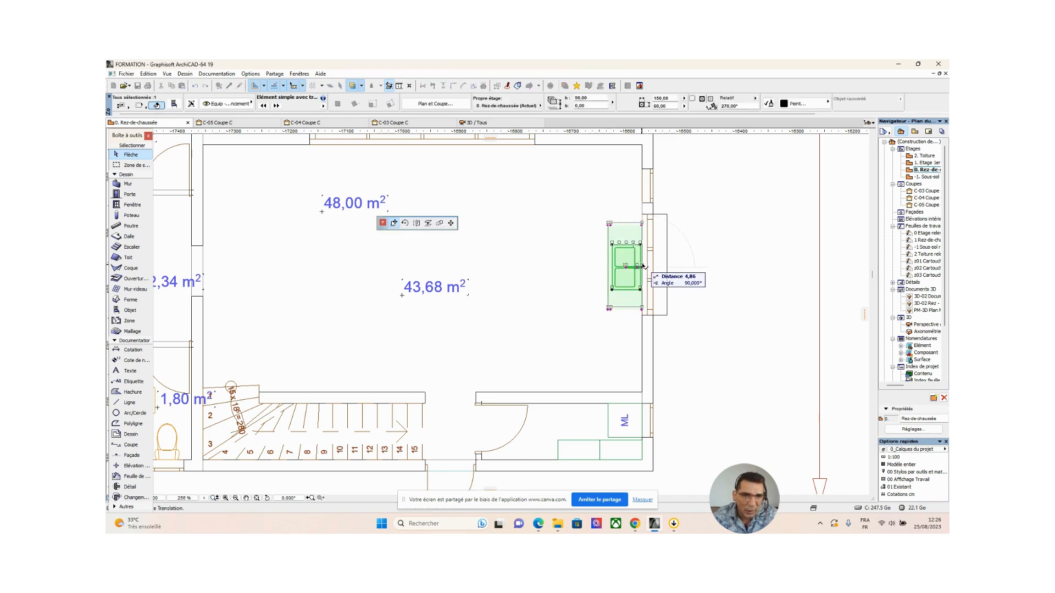
scroll(642, 267, "up", 5)
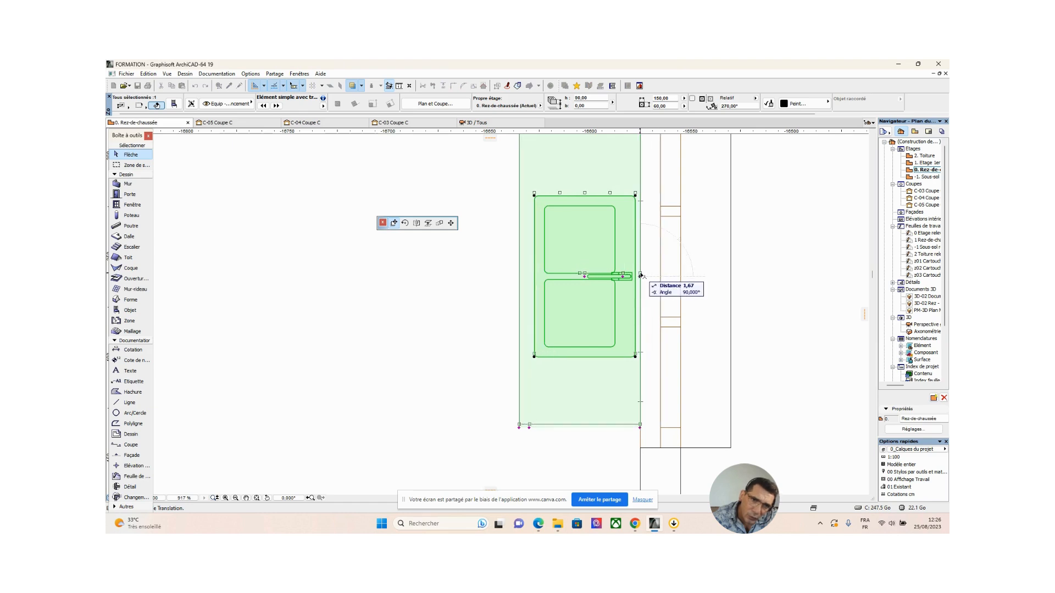
left_click(641, 304)
scroll(641, 304, "down", 3)
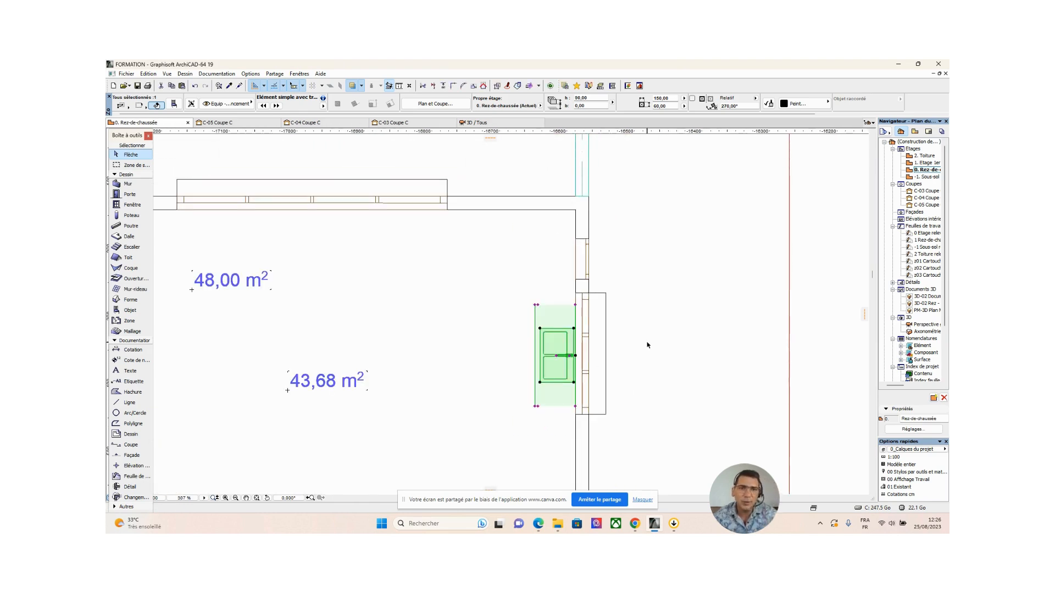
left_click(564, 327)
middle_click_drag(564, 326, 661, 180)
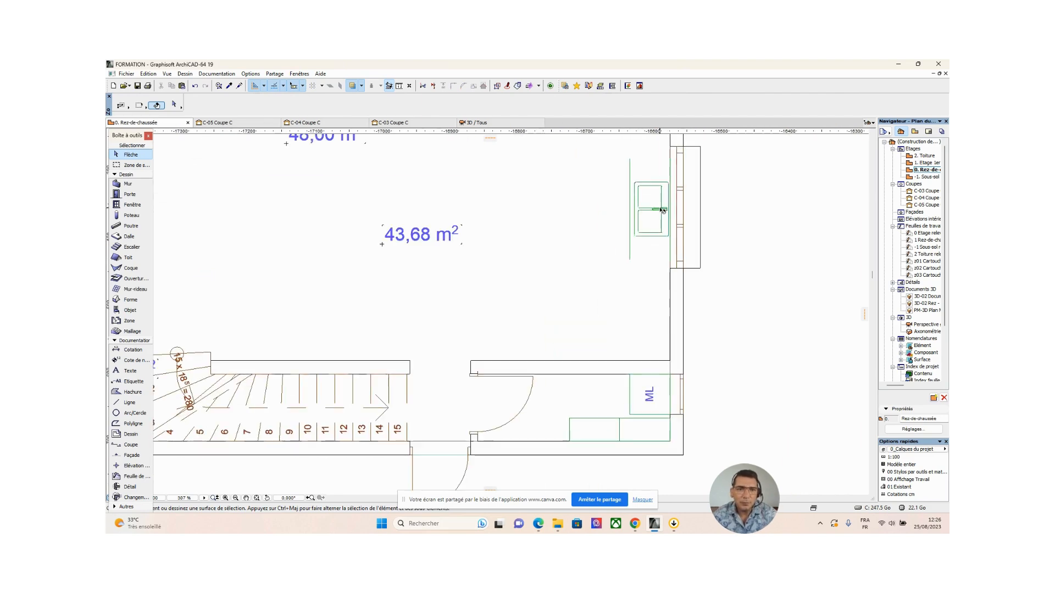
middle_click_drag(585, 323, 545, 425)
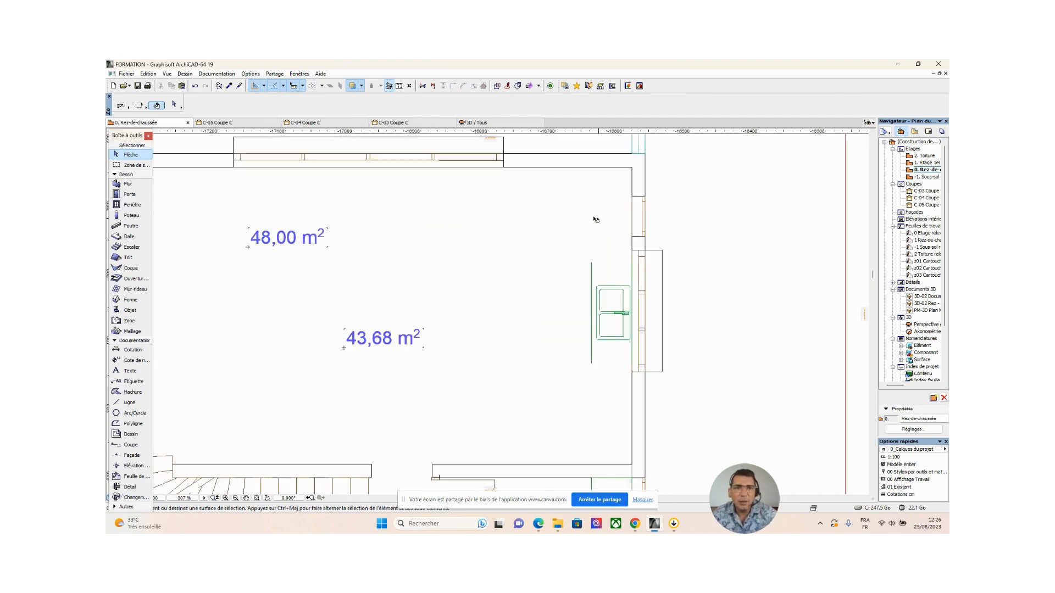
Choose Elément simple avec plusieurs tiroirs 19 as the default object and set its insertion point to the lower-right corner
left_click(138, 311)
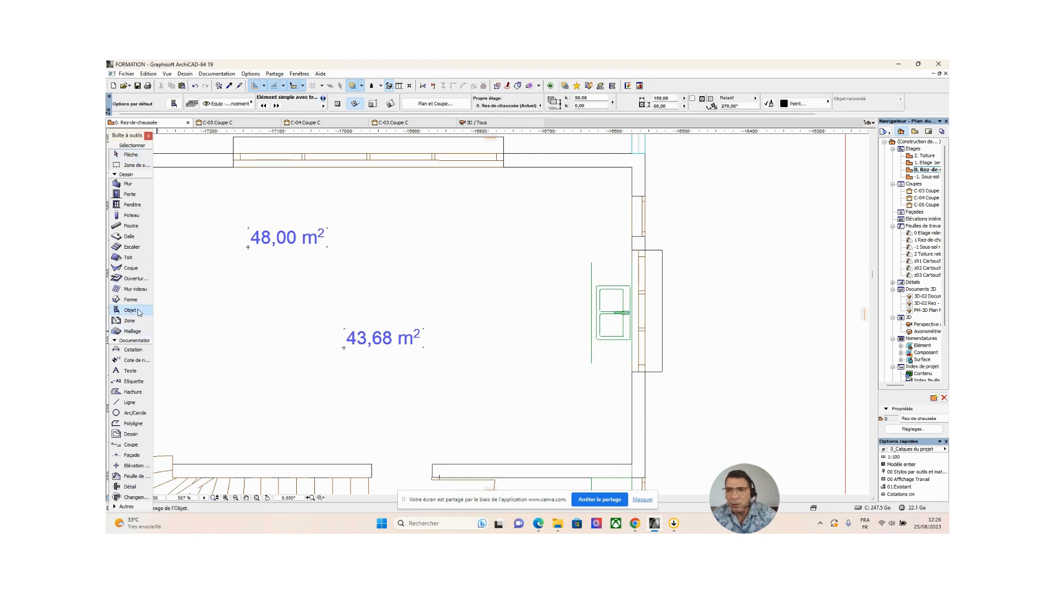
left_click(175, 104)
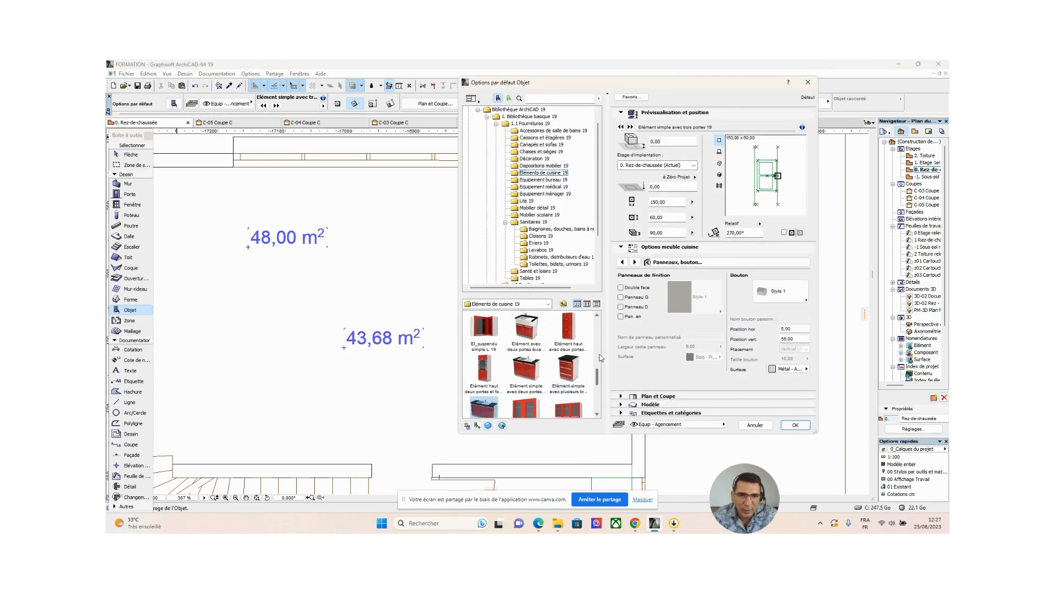
left_click_drag(598, 375, 598, 381)
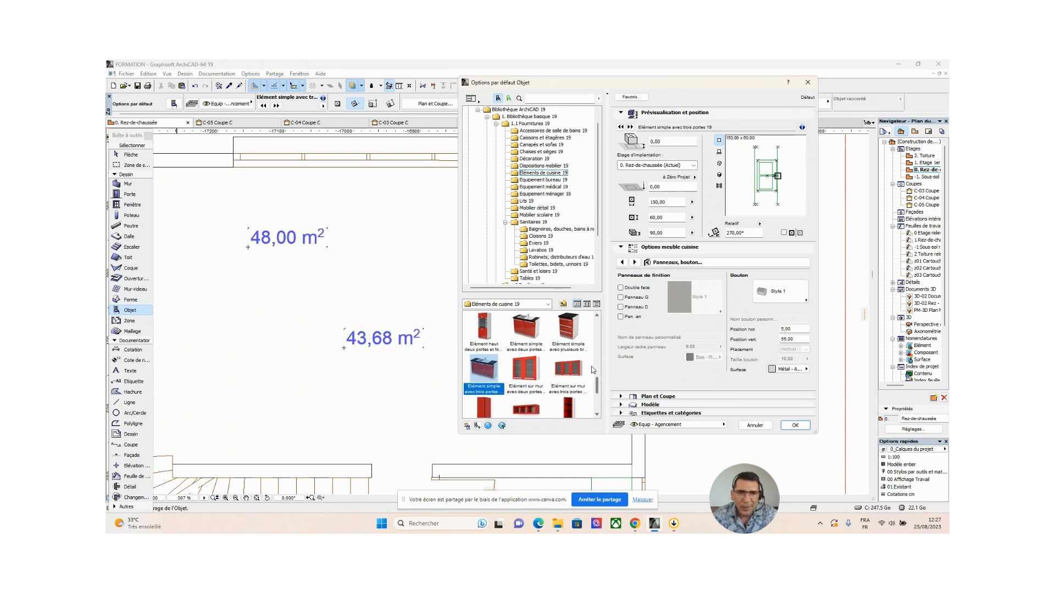
left_click(568, 330)
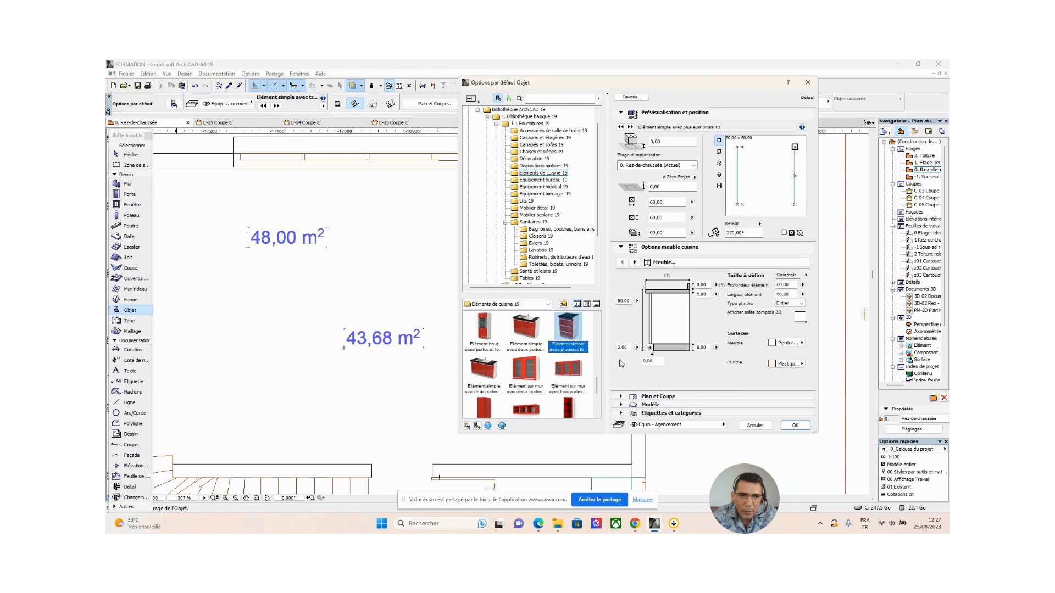
left_click(622, 263)
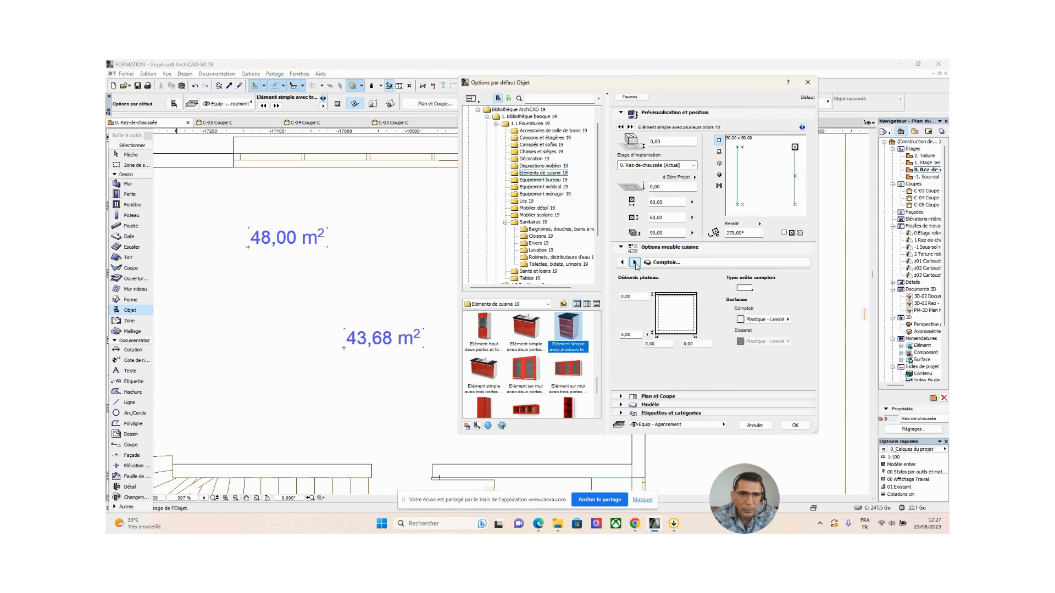
left_click(622, 262)
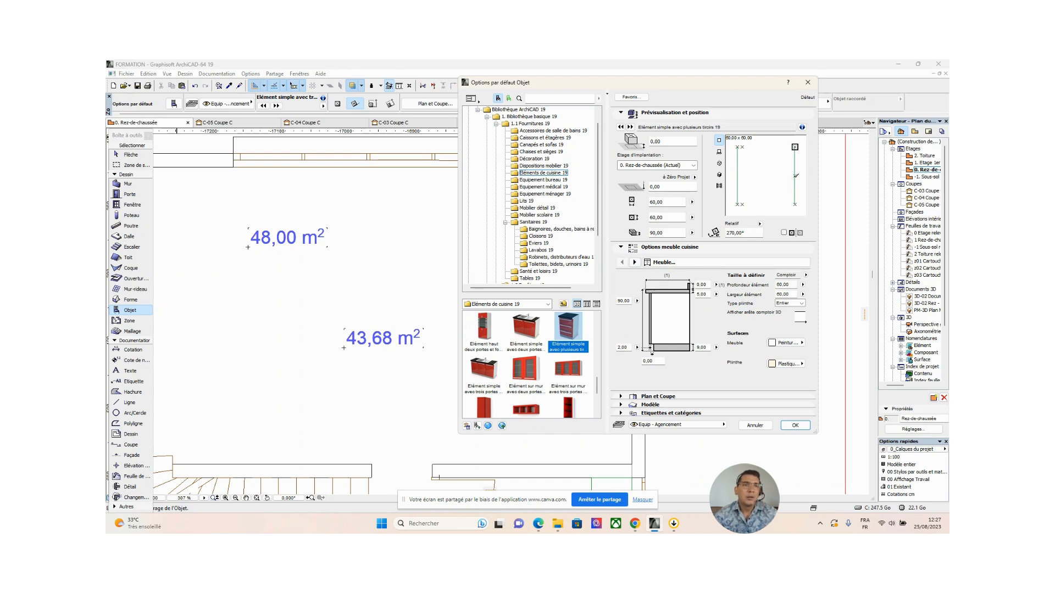
left_click(795, 176)
left_click(795, 204)
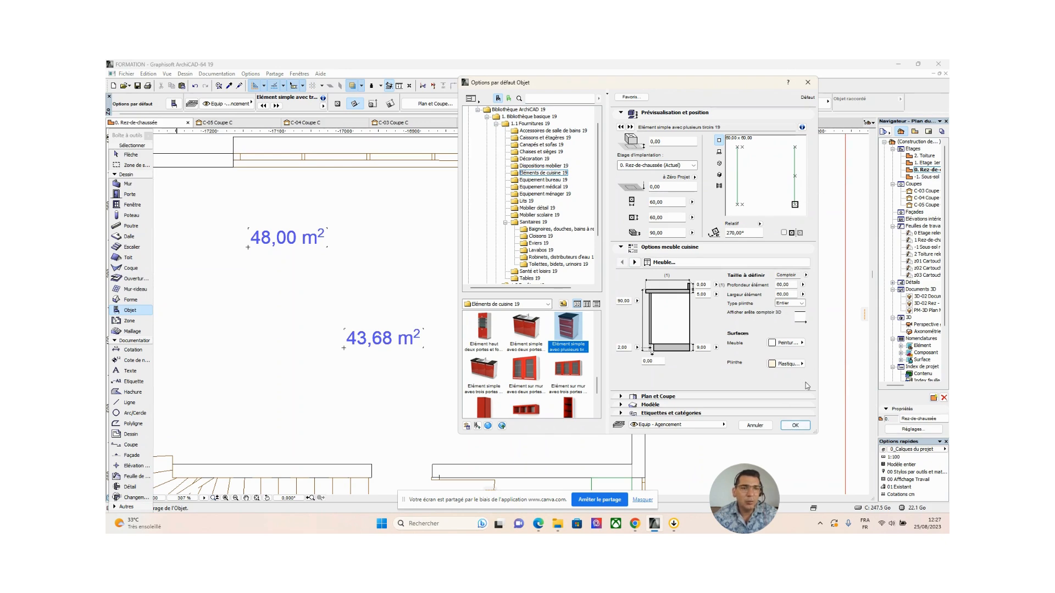
Accept the settings and place the drawer unit against the right exterior wall's inner face, adjoining the upper end of the sink unit
left_click(794, 426)
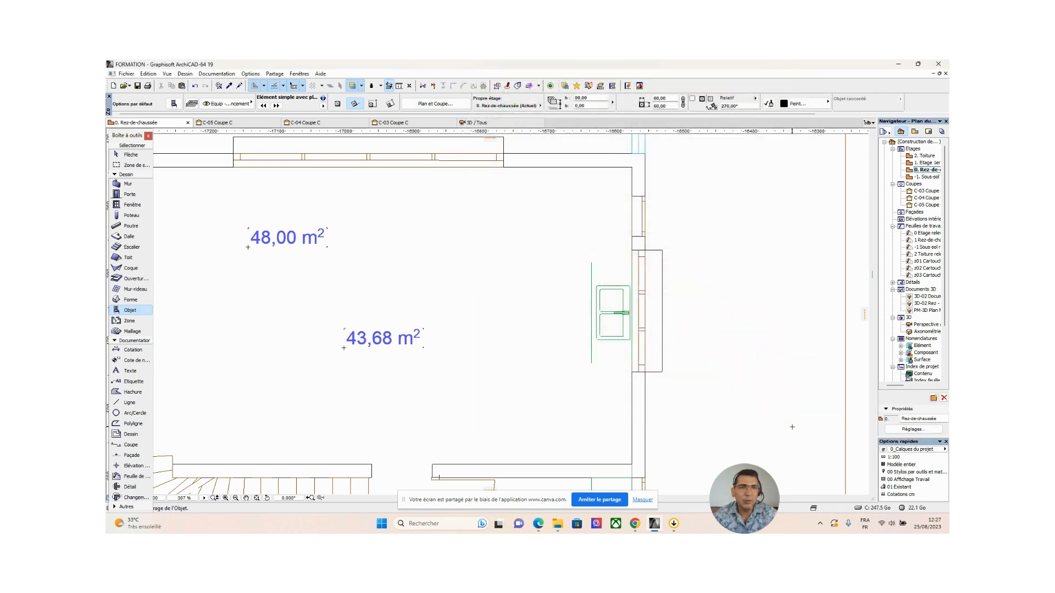
scroll(619, 256, "up", 5)
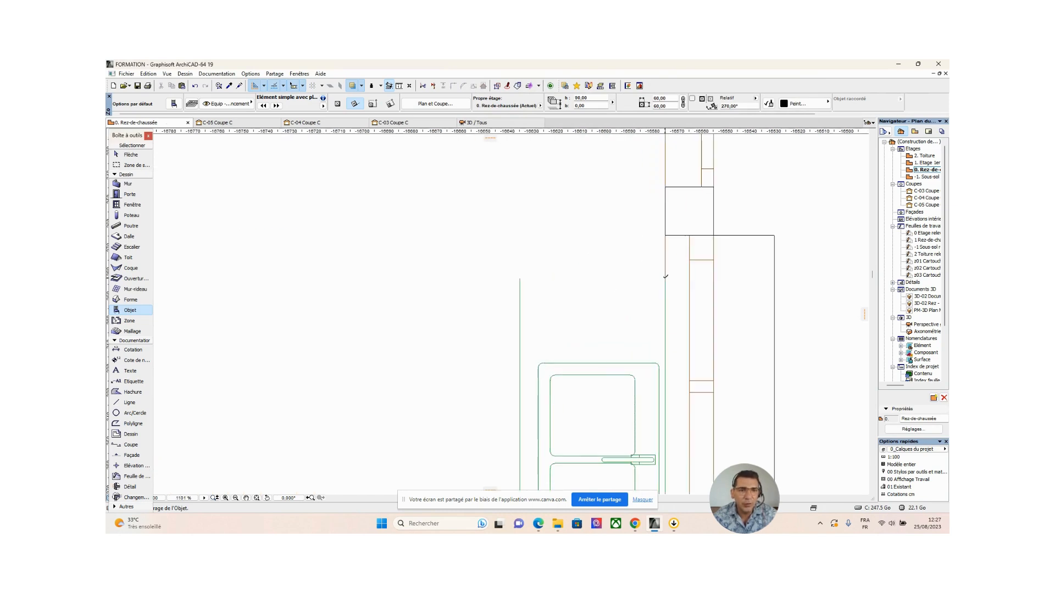
left_click(665, 276)
scroll(666, 276, "down", 2)
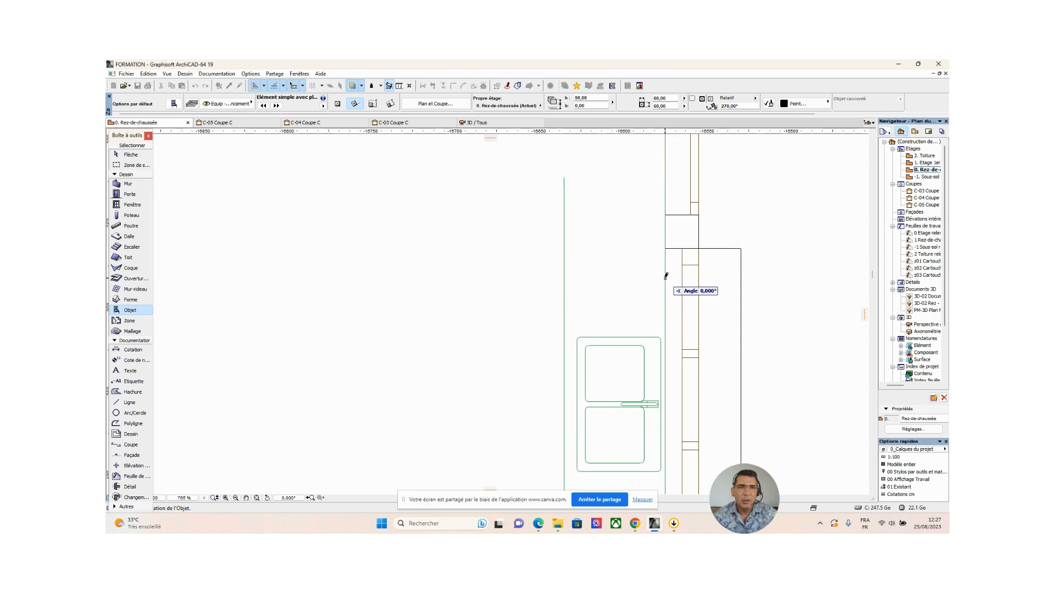
left_click(666, 446)
scroll(479, 241, "down", 1)
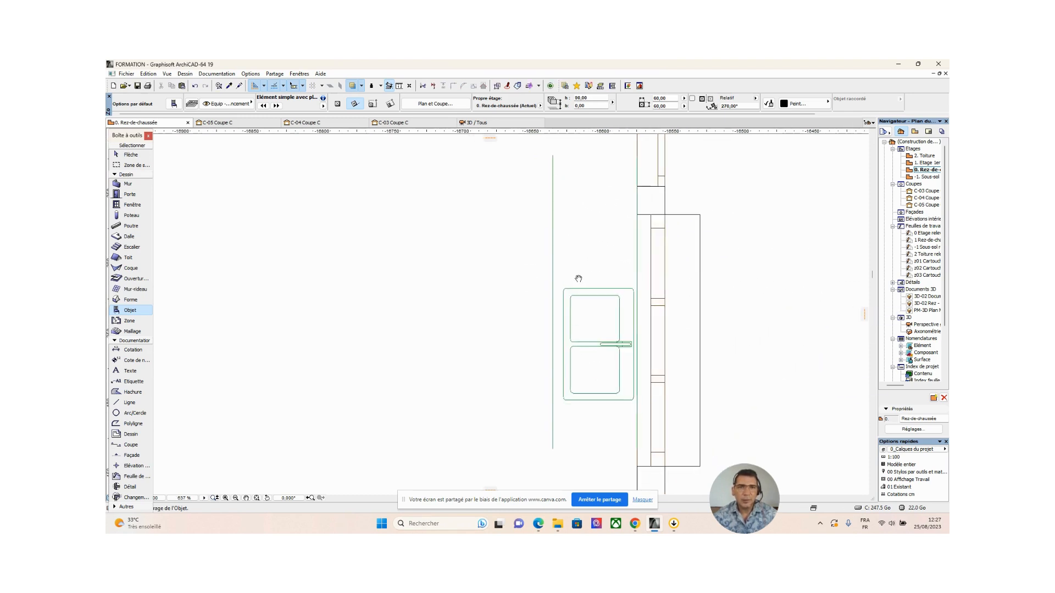
scroll(492, 299, "down", 4)
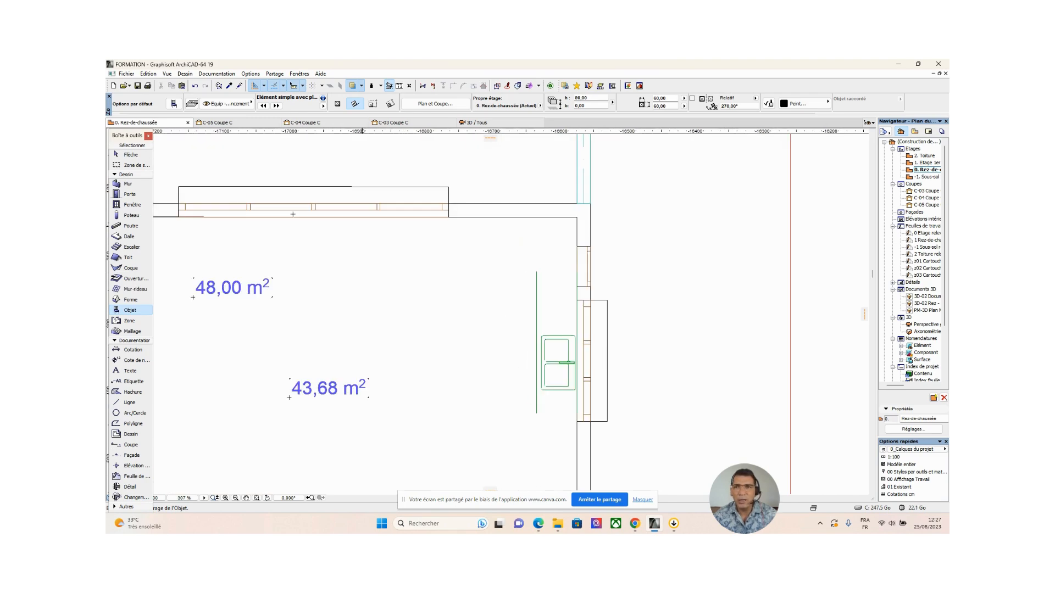
Shift the drawer unit, sink unit and large kitchen window together down along the right exterior wall, clear of the small window, and deselect them
left_click(129, 155)
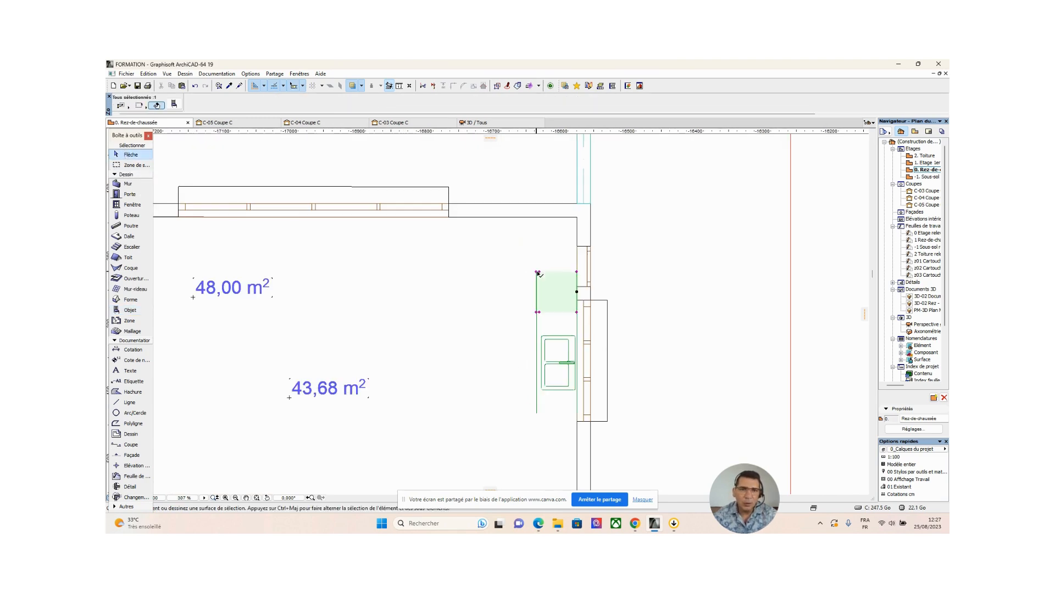
left_click(537, 273)
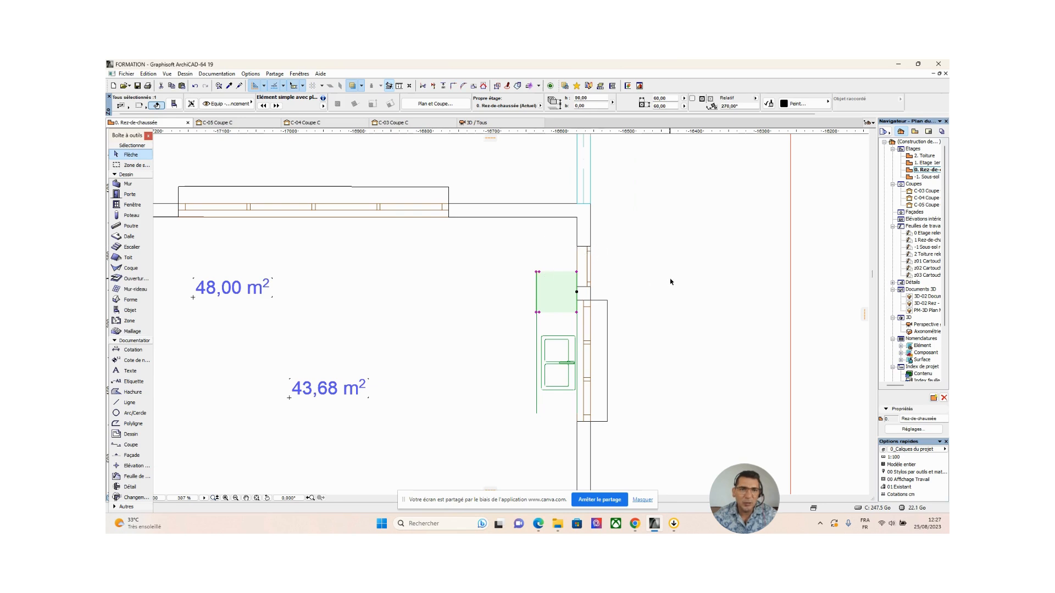
scroll(670, 281, "down", 2)
scroll(627, 273, "down", 2)
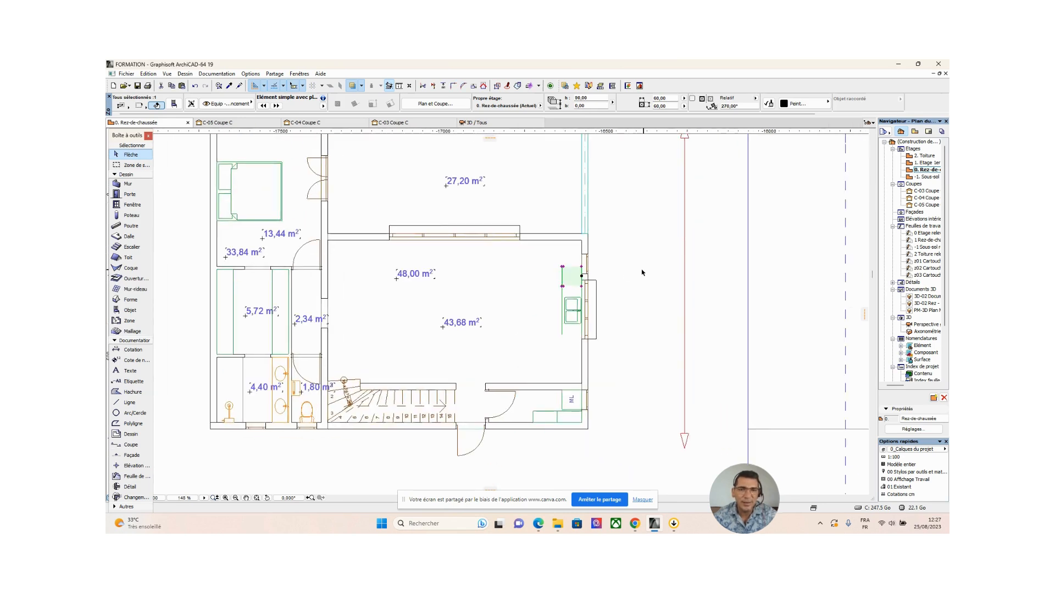
left_click(562, 335, "shift")
left_click(590, 308, "shift")
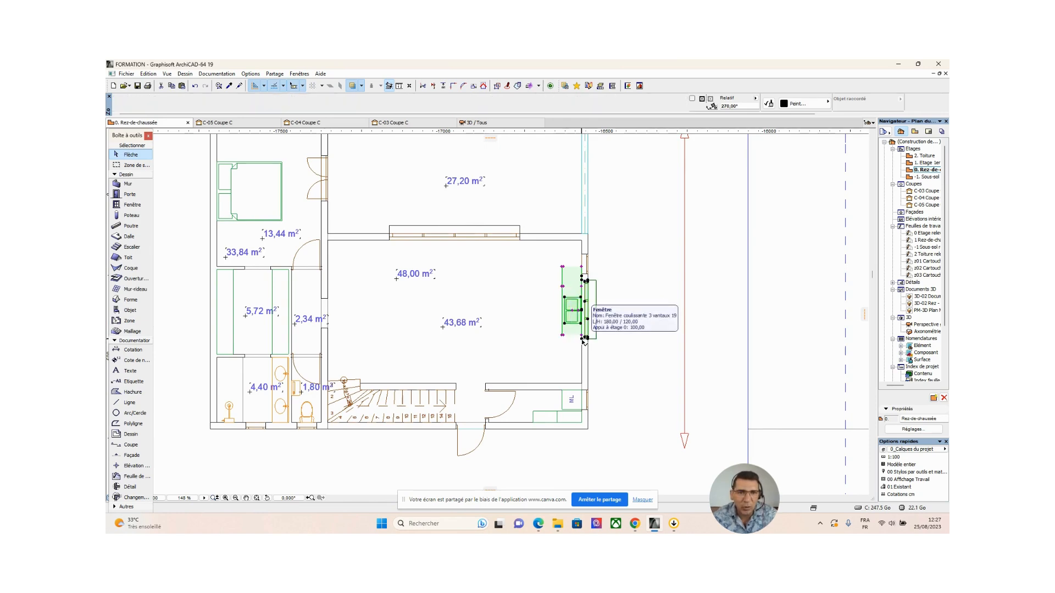
scroll(577, 268, "up", 7)
left_click(596, 266)
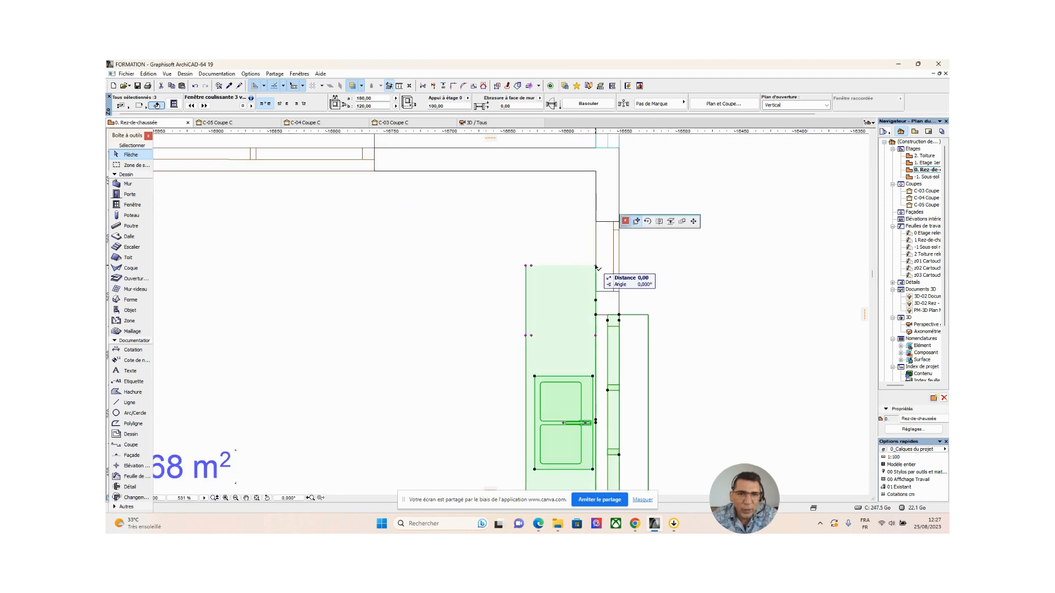
left_click(597, 301)
scroll(631, 323, "down", 7)
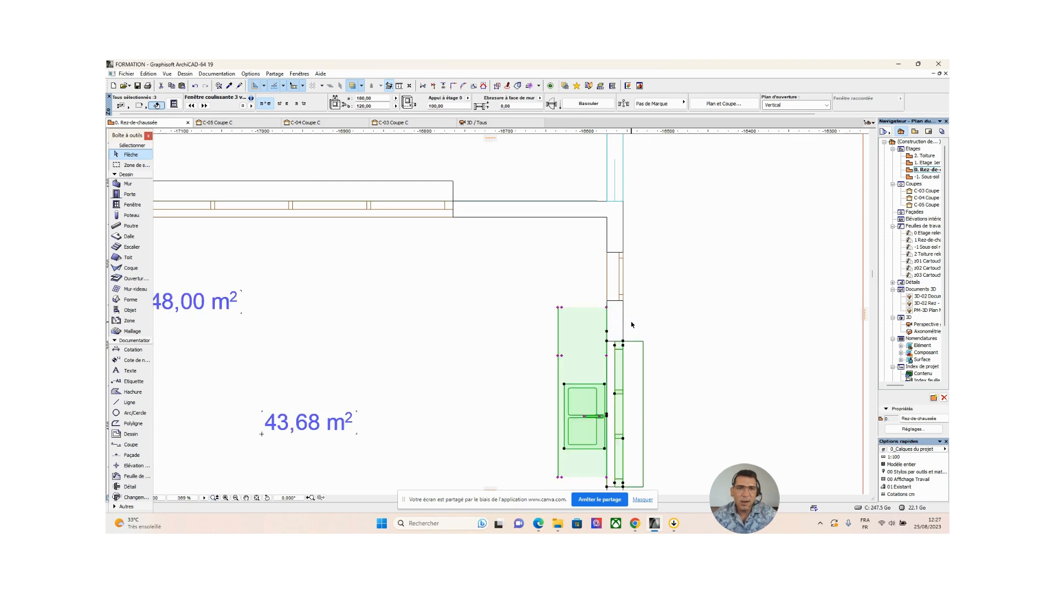
middle_click_drag(630, 324, 586, 239)
key("Escape")
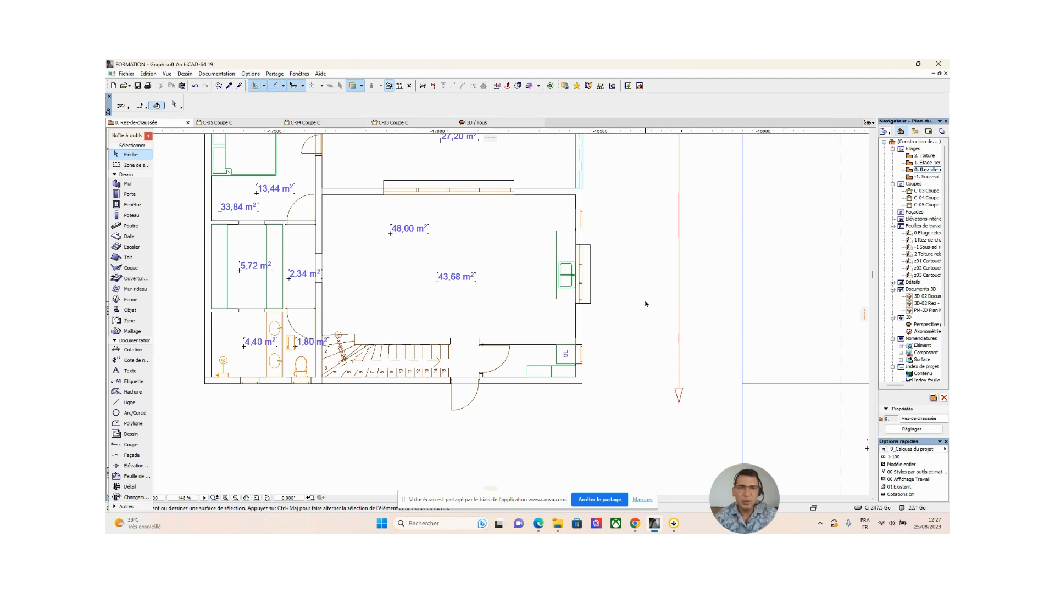
Examine the placed kitchen units through the windows in the 3D perspective, and return to the ground-floor plan
left_click(557, 235)
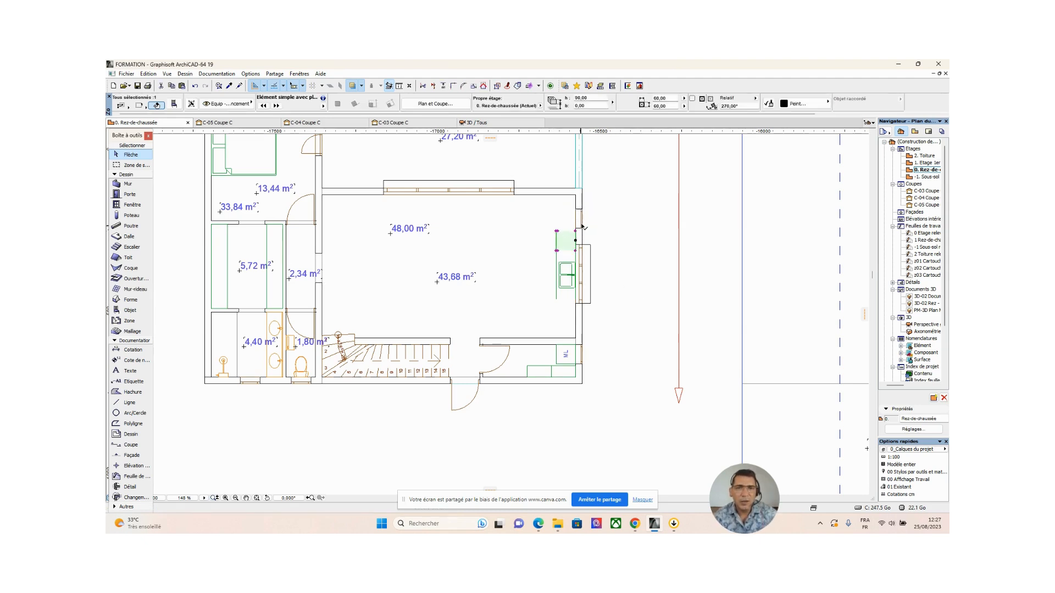
left_click(630, 264)
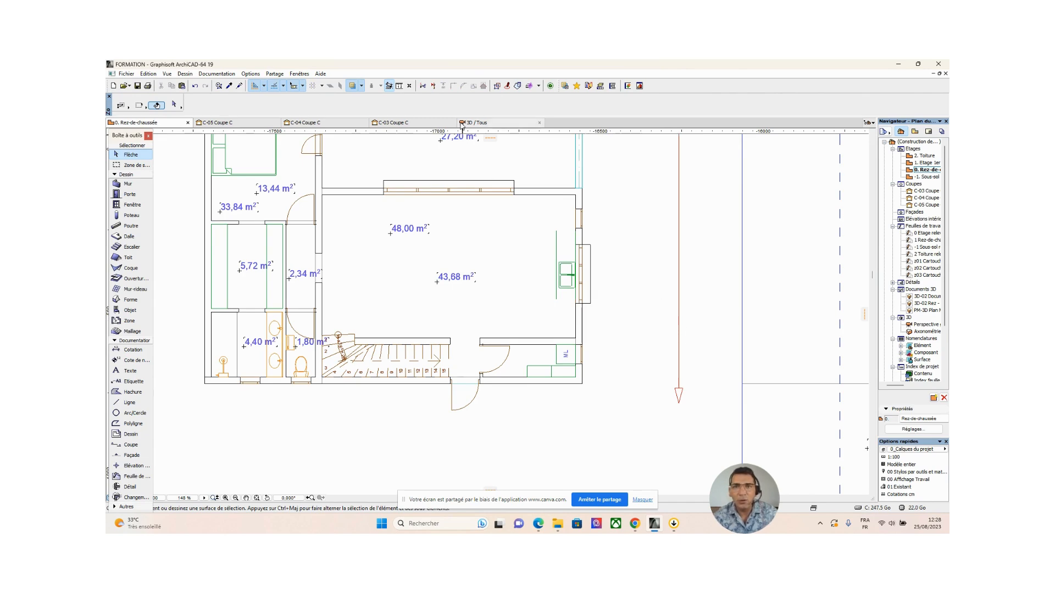
left_click(488, 124)
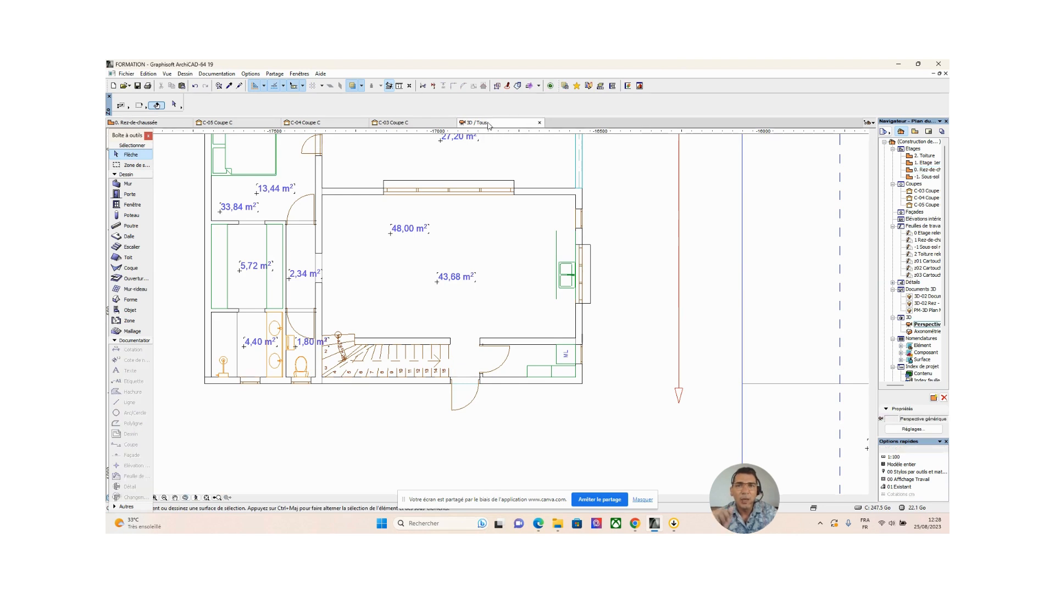
scroll(346, 320, "down", 3)
middle_click_drag(341, 323, 312, 447)
left_click_drag(540, 379, 421, 330)
left_click_drag(647, 422, 383, 380)
scroll(383, 380, "up", 10)
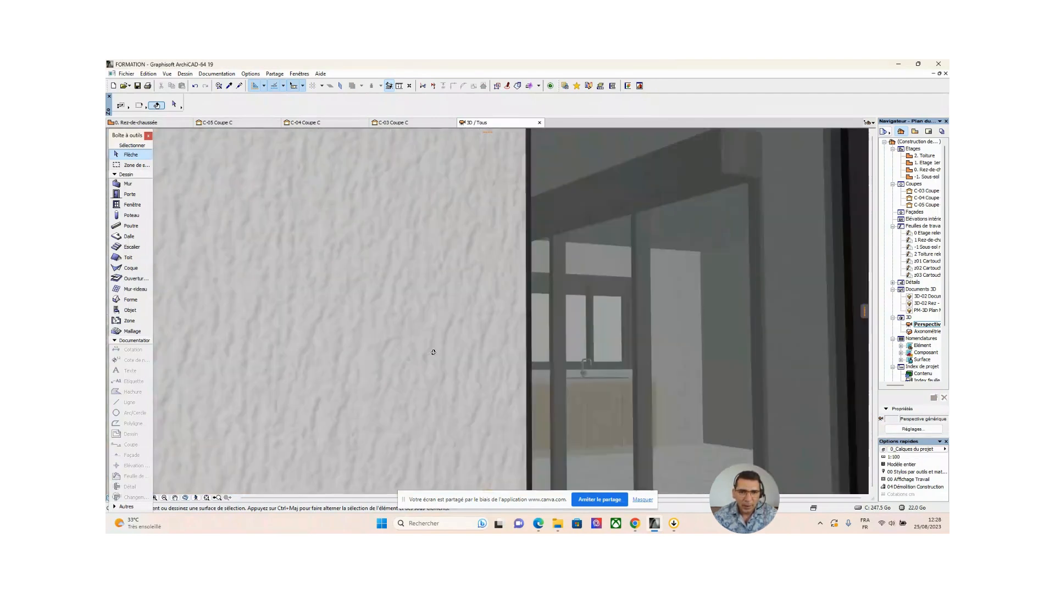
left_click_drag(433, 352, 587, 365)
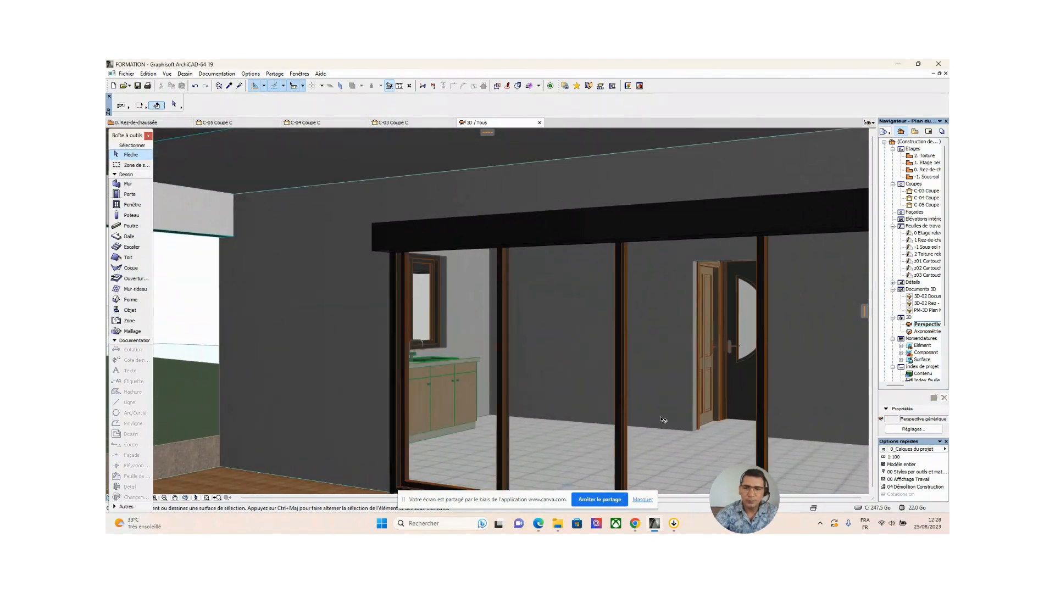
key("F2")
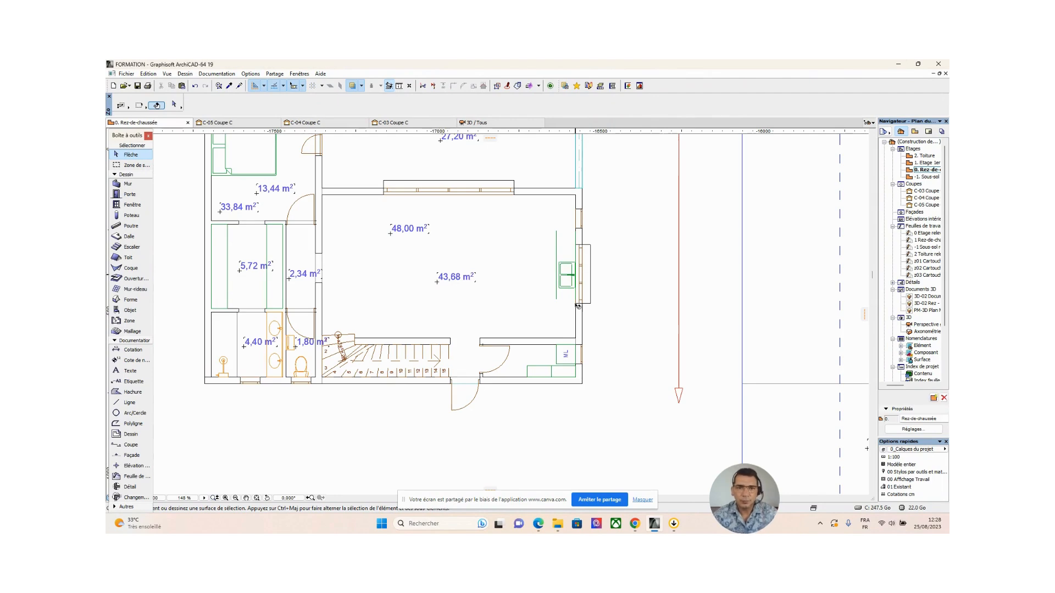
Choose the L-shaped base unit El_bas simple L 19 from Eléments de cuisine 19 as the default object
middle_click_drag(556, 313, 578, 297)
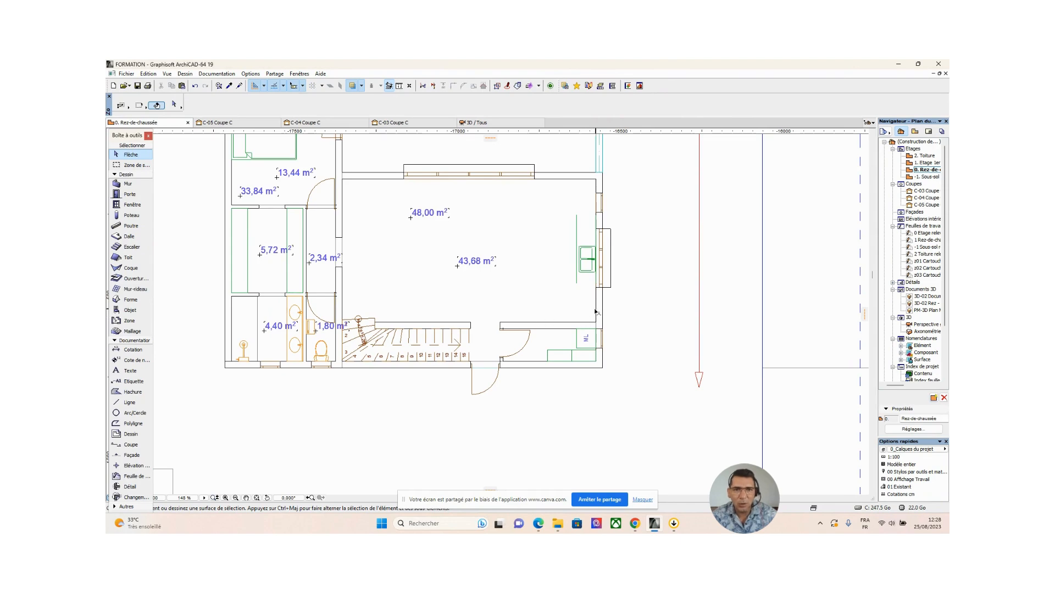
left_click(128, 310)
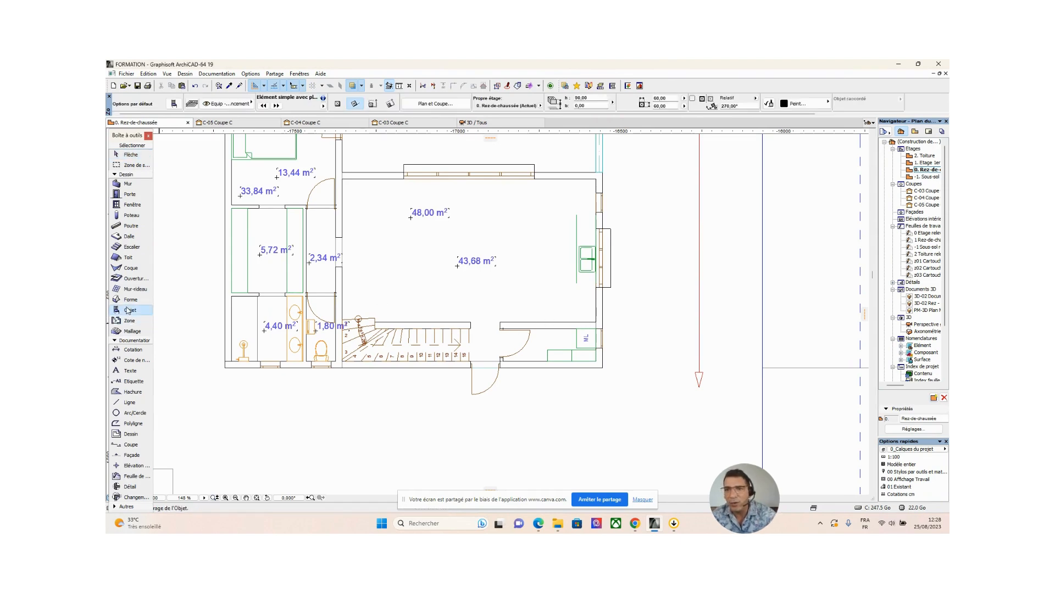
double_click(127, 310)
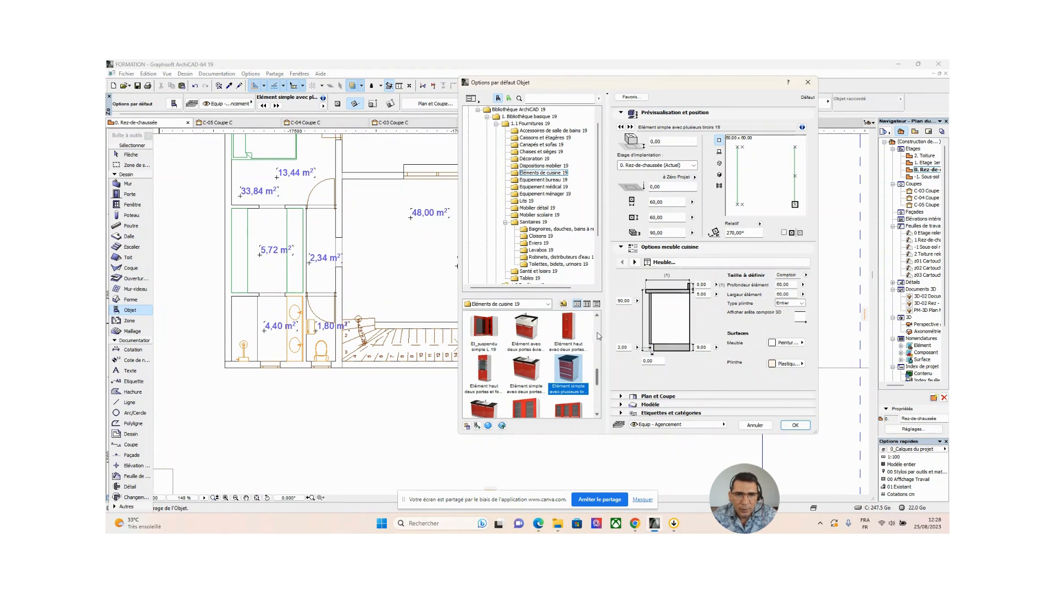
mouse_move(595, 377)
left_mouse_down()
mouse_move(601, 394)
mouse_move(605, 374)
left_mouse_up()
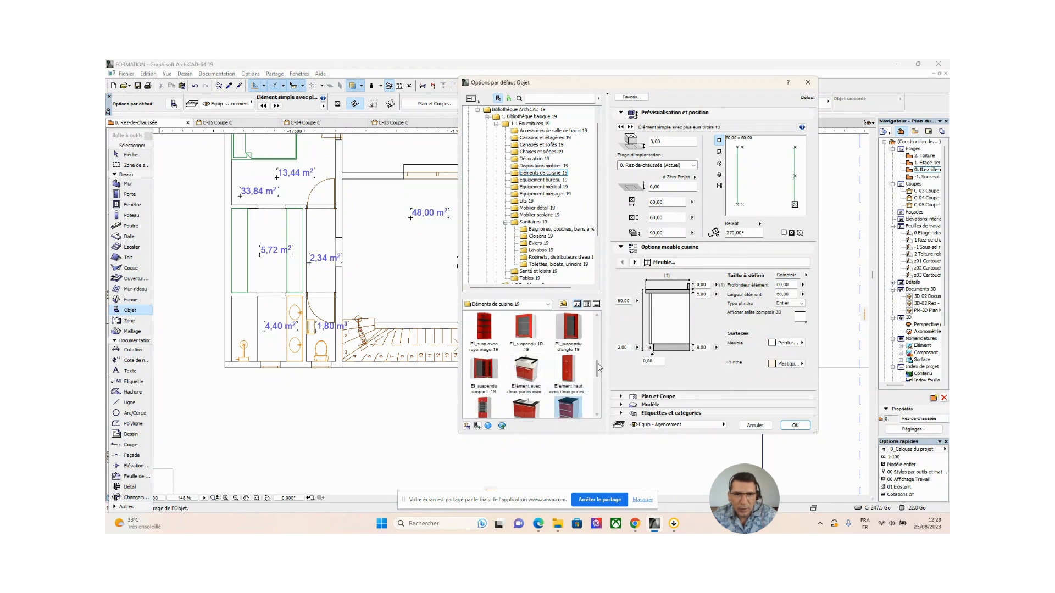
left_click_drag(599, 365, 599, 352)
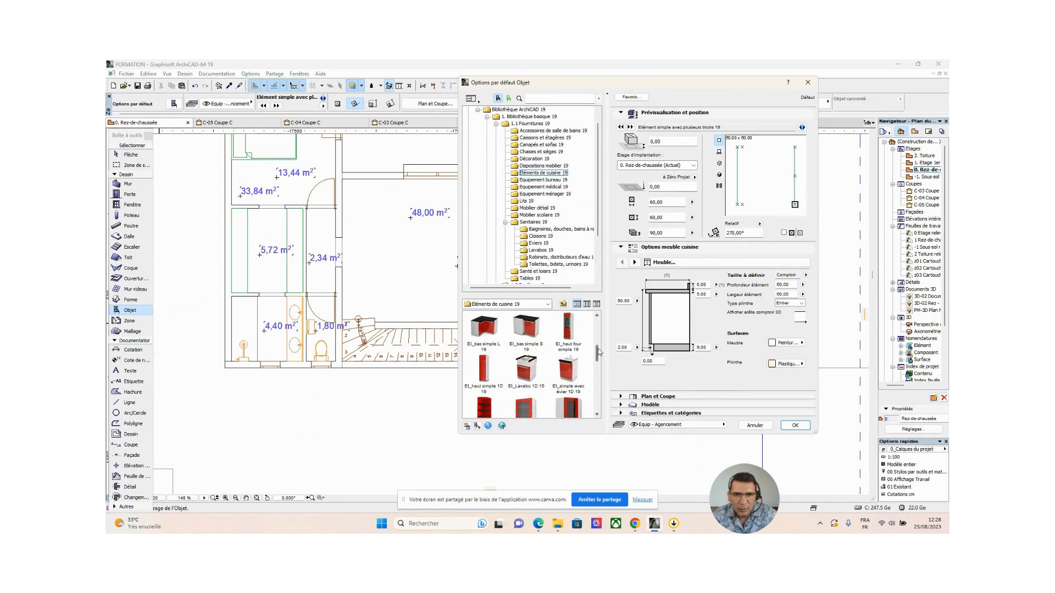
left_click(483, 327)
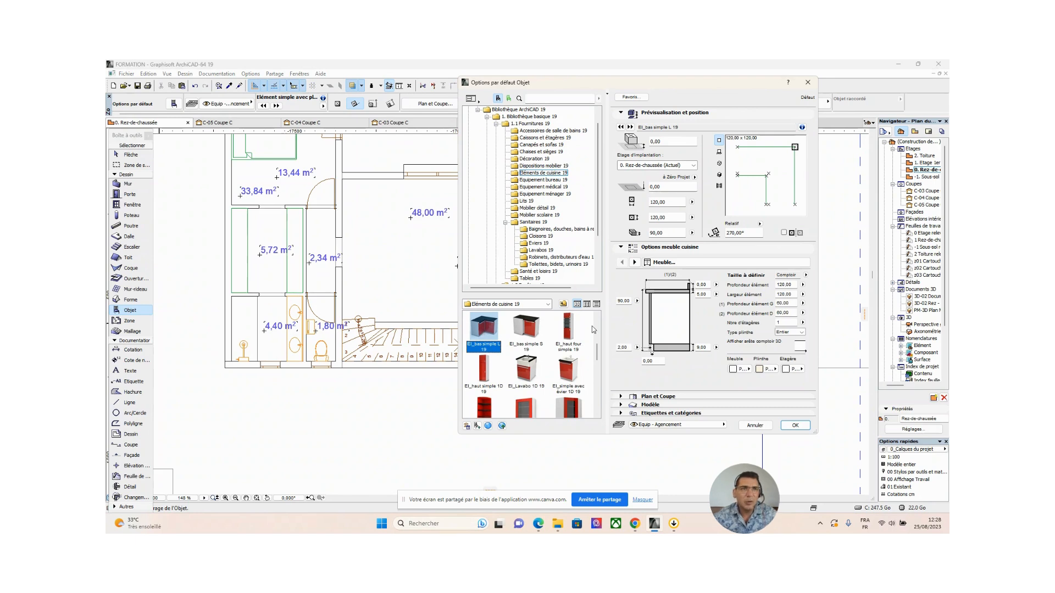
Try rotation angles of 90° and 0° for the L-shaped base unit
double_click(736, 233)
type("90")
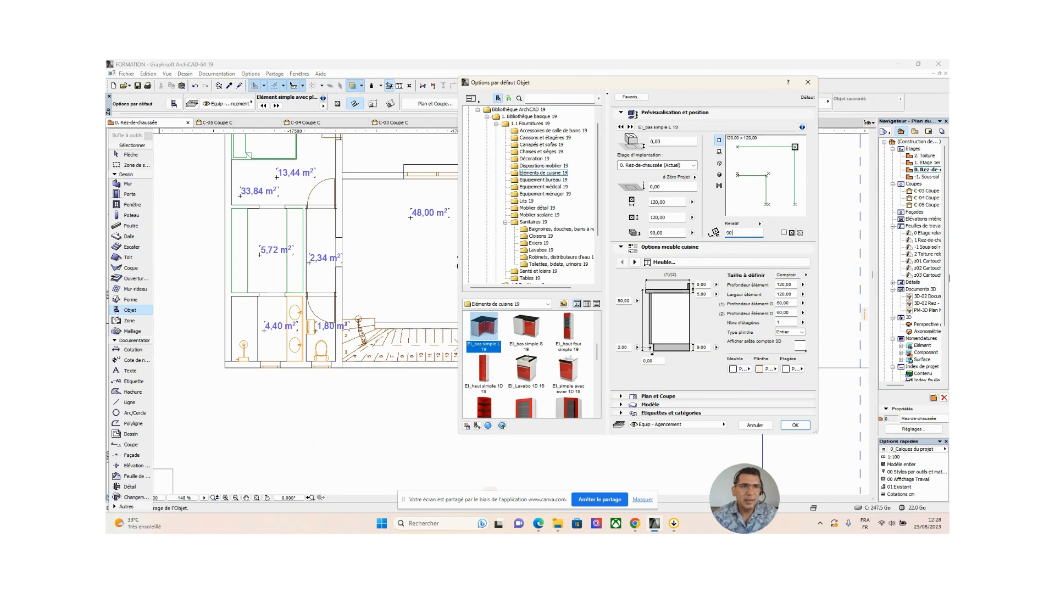
key("Return")
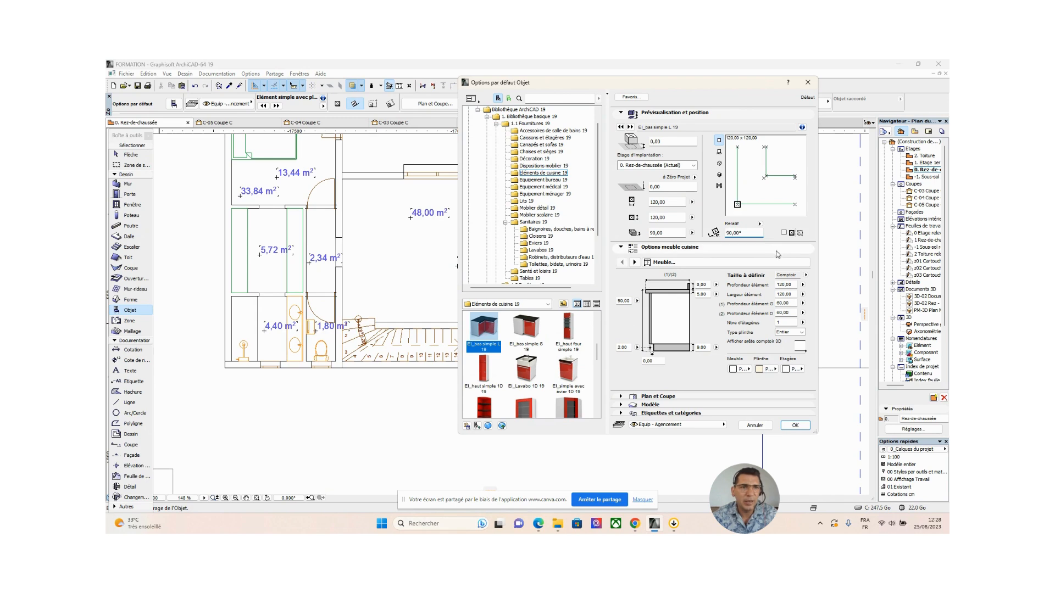
double_click(742, 233)
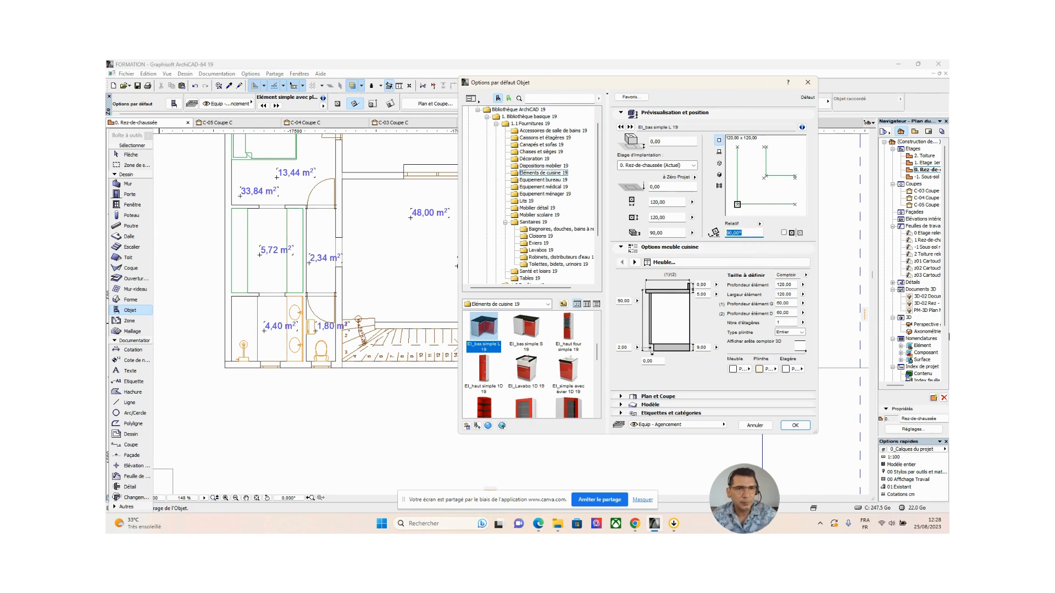
type("0")
key("Return")
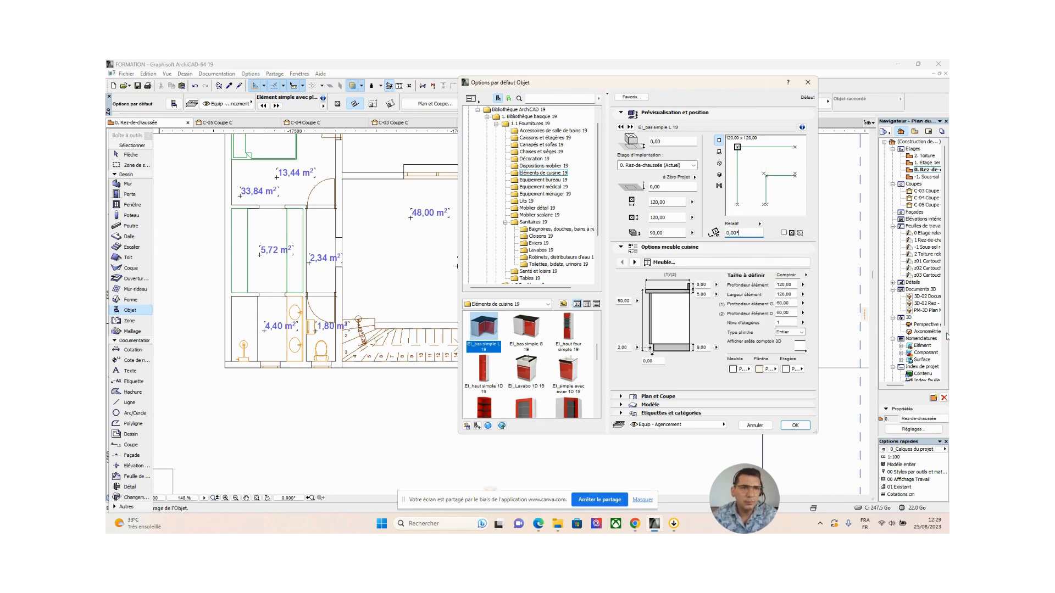
Set the L-shaped base unit's rotation to 180° and place it in the kitchen's lower-right inner corner, aligned with the lower wall
double_click(742, 233)
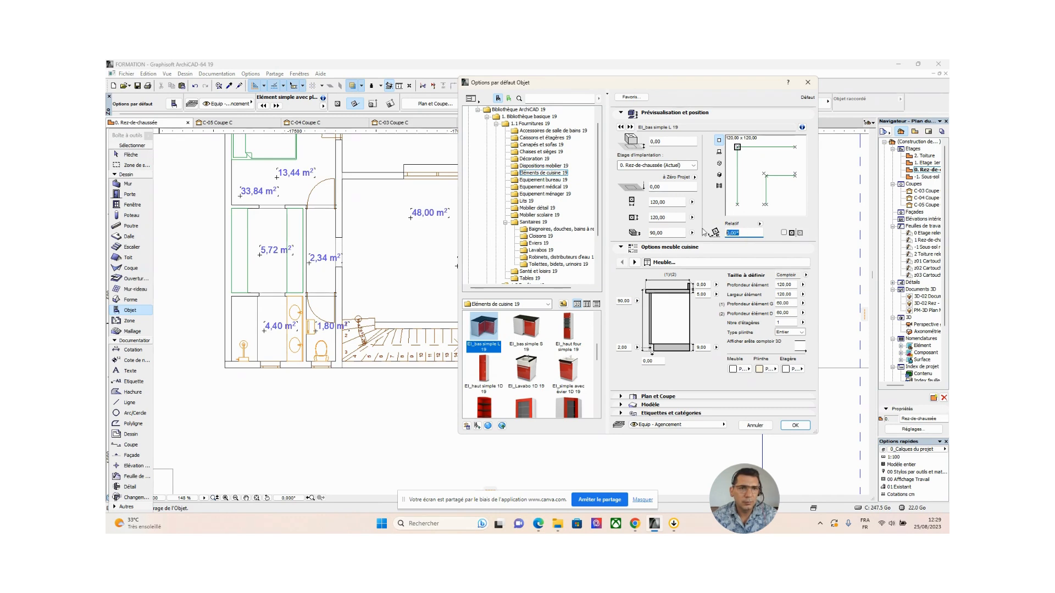
type("180")
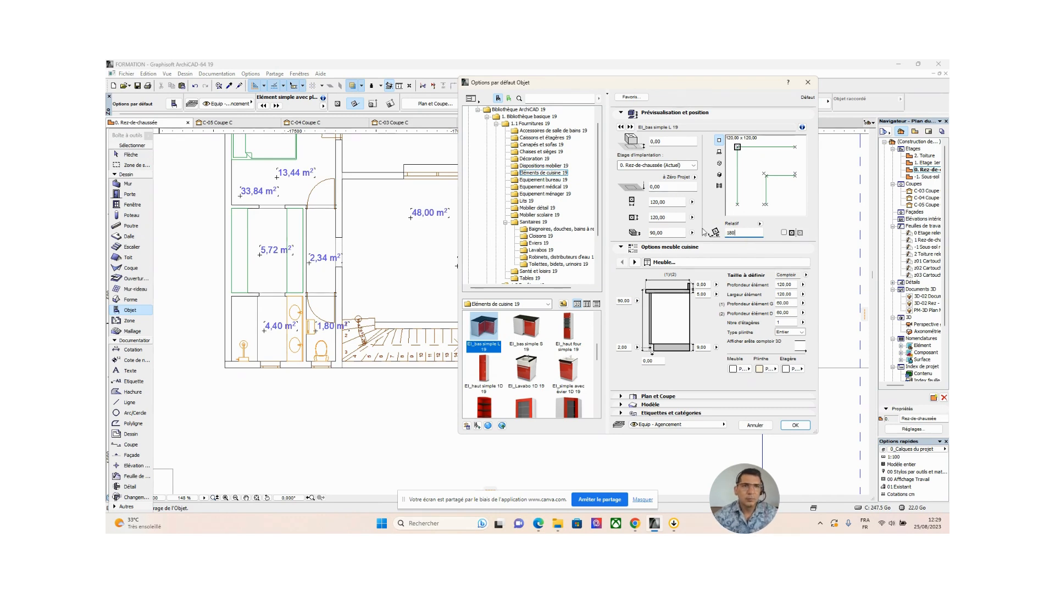
key("Return")
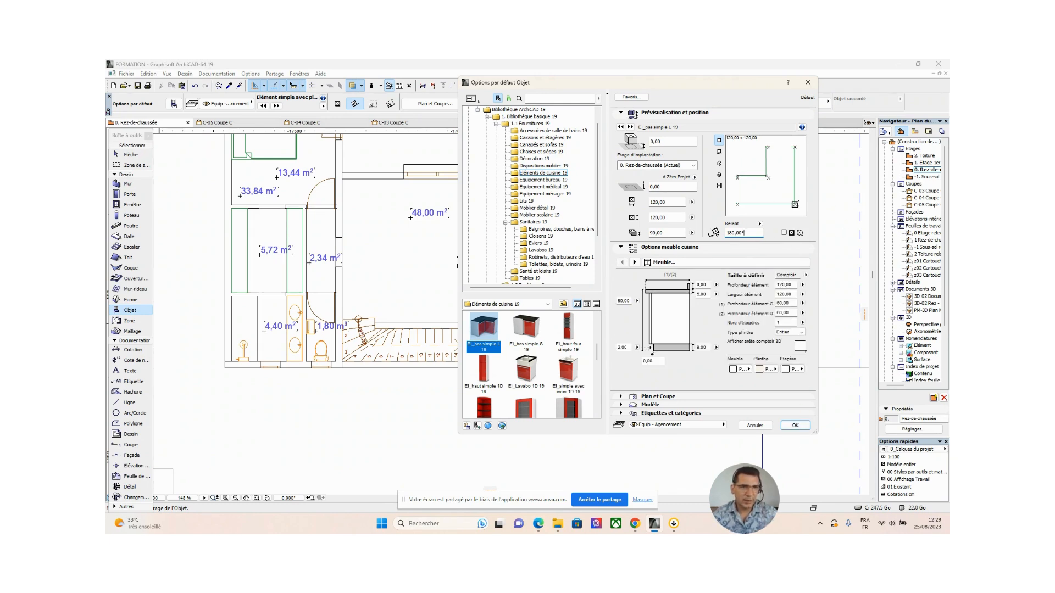
left_click(794, 426)
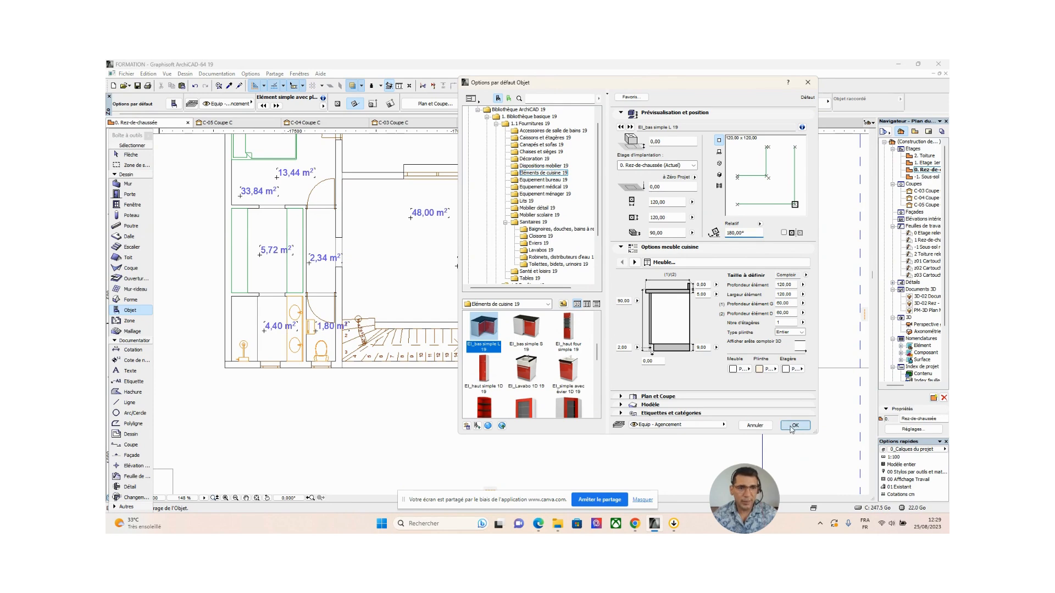
scroll(589, 329, "up", 5)
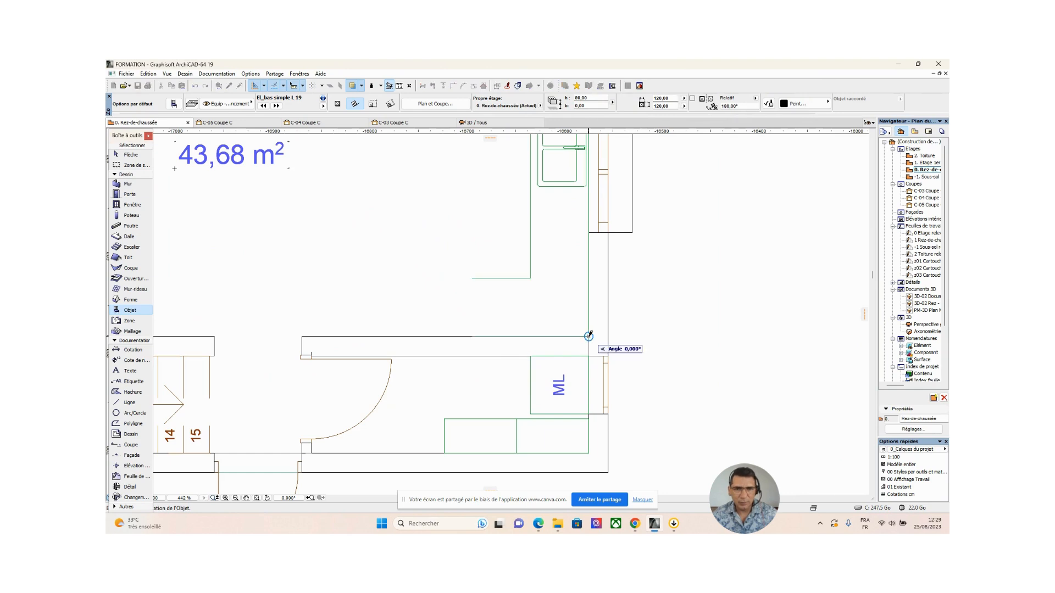
left_click(589, 337)
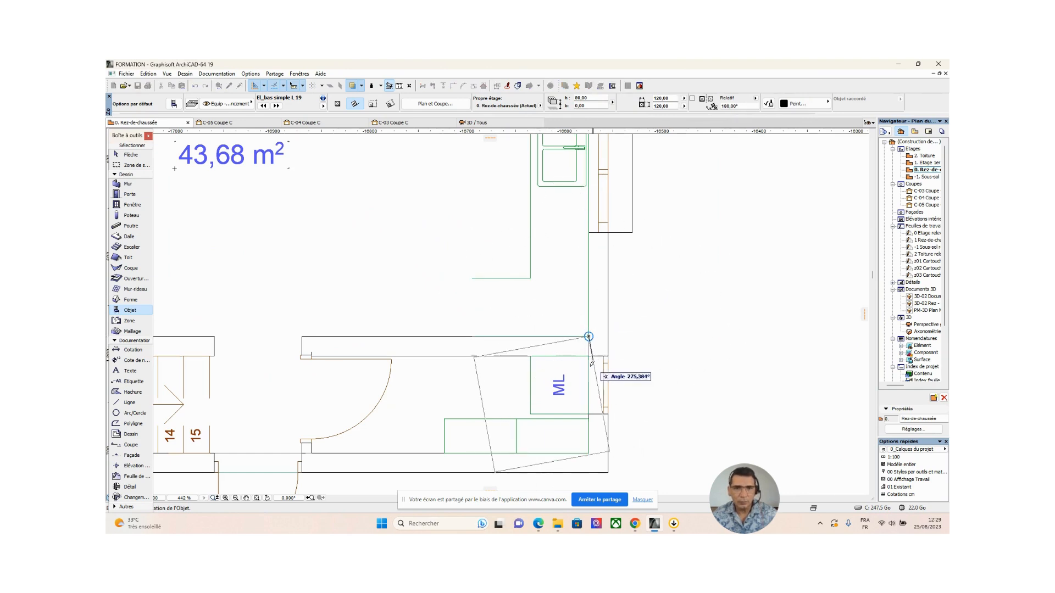
left_click(541, 335)
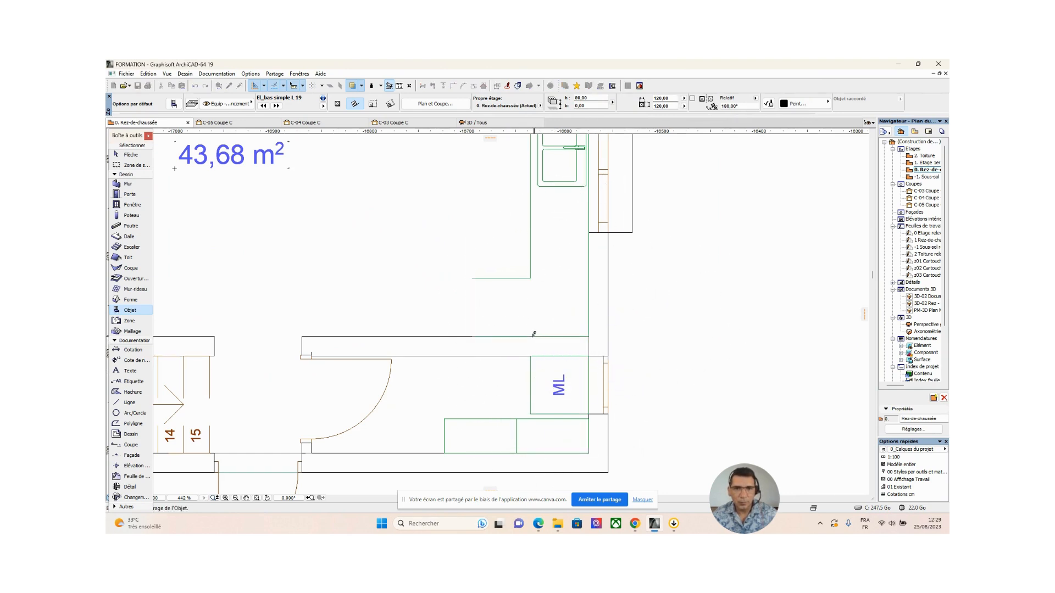
Select the double-basin sink unit to check its extent beside the L-shaped corner unit, and clear the selection
left_click(143, 155)
left_click(530, 194)
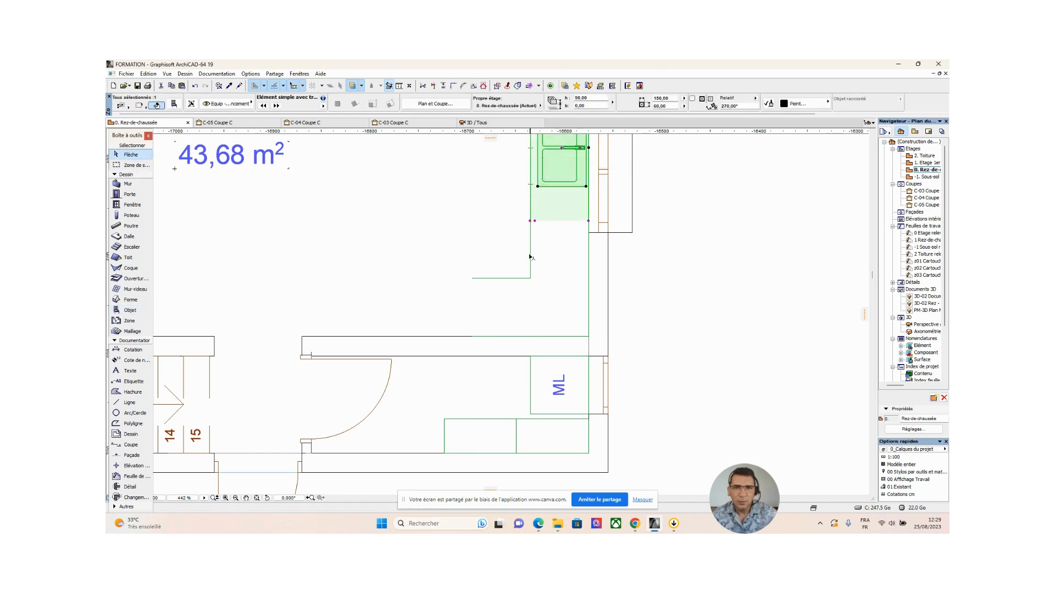
left_click(530, 255)
left_click(530, 207)
scroll(584, 280, "down", 1)
middle_click_drag(584, 280, 610, 358)
scroll(708, 290, "down", 6)
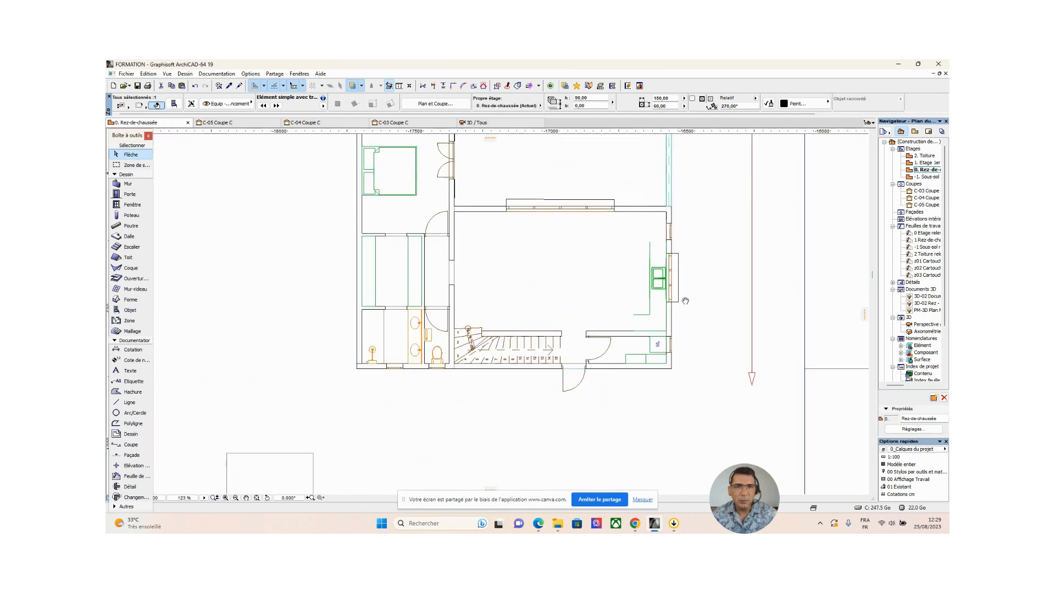
middle_click_drag(691, 296, 637, 322)
left_click(654, 318)
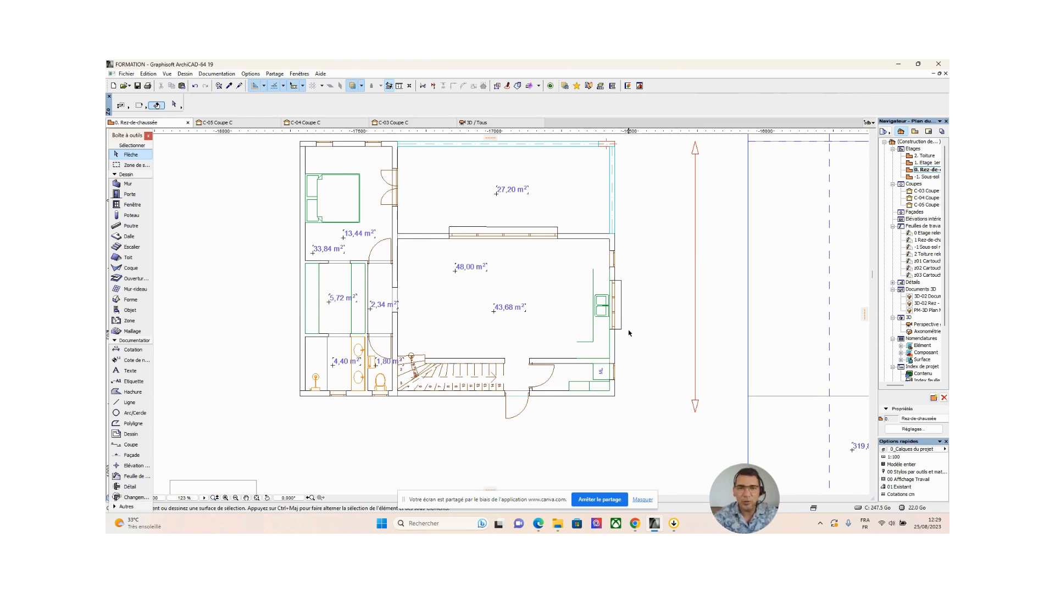
Examine the sink and L-shaped corner units through the windows in the 3D perspective, and return to the ground-floor plan
key("F3")
scroll(477, 426, "up", 1)
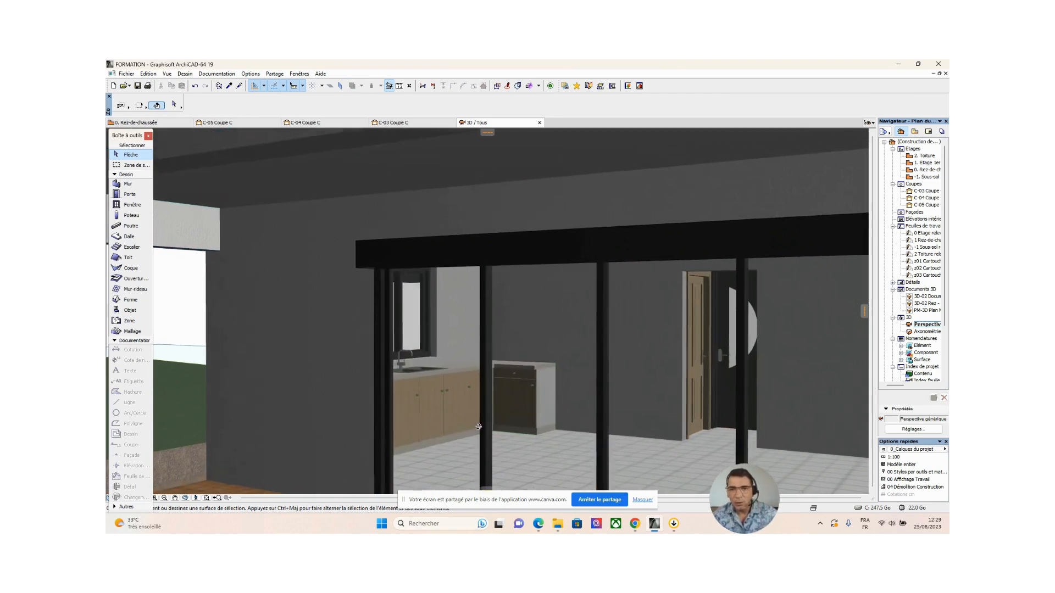
middle_click_drag(478, 426, 534, 415, "shift")
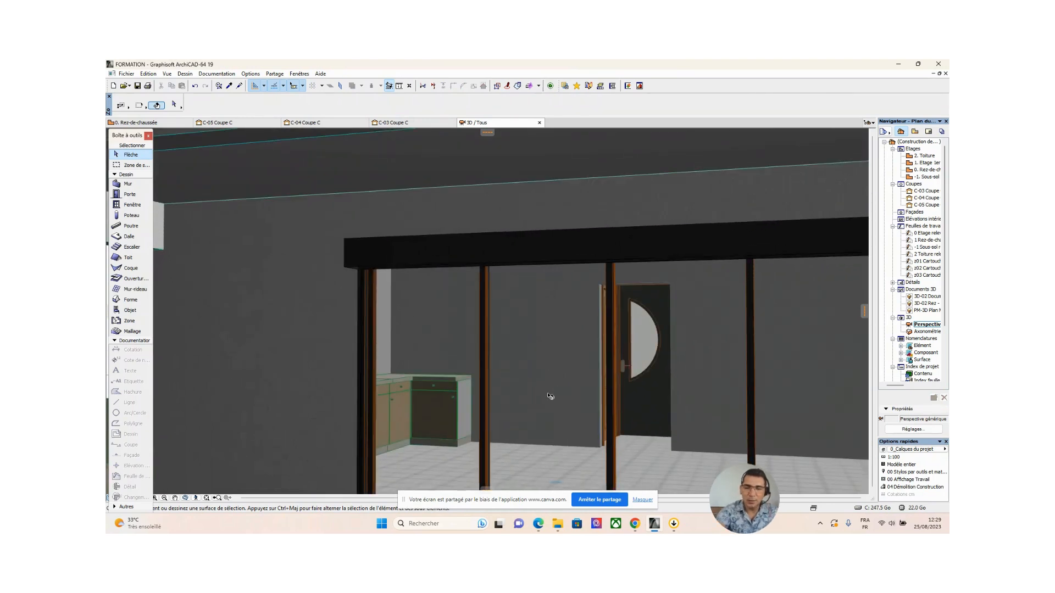
key("F2")
Choose the hob-and-oven unit Base élément plaque+four 19 from Eléments de cuisine 19 as the default object
scroll(578, 333, "up", 3)
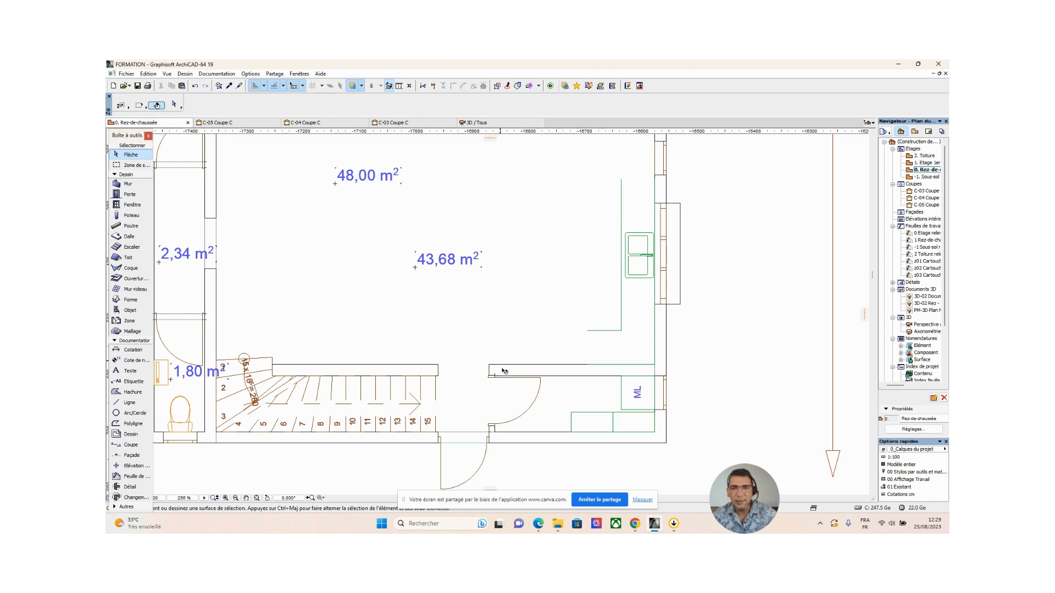
double_click(128, 311)
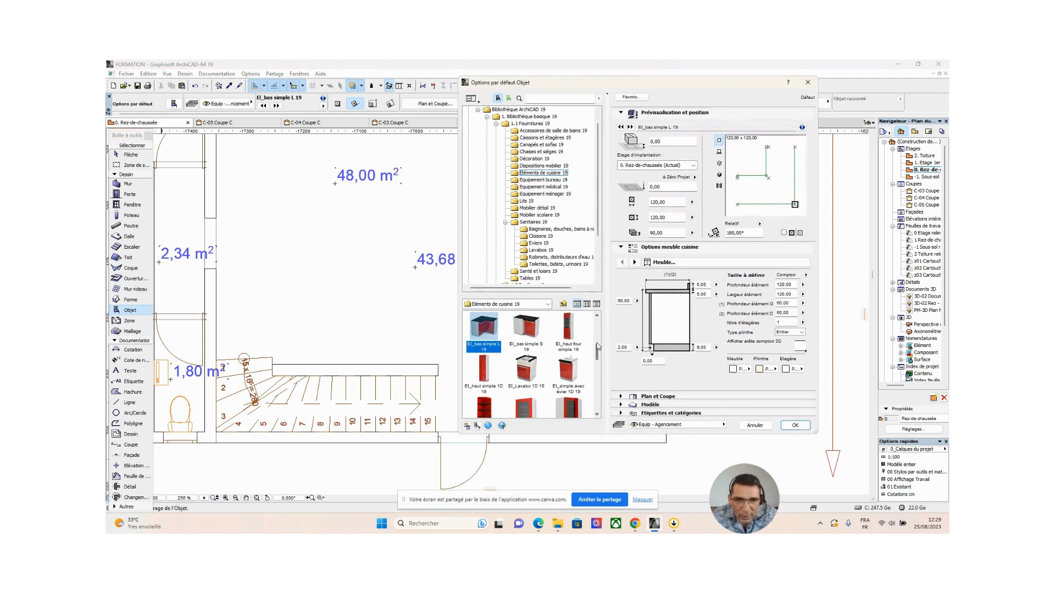
left_click_drag(598, 346, 603, 329)
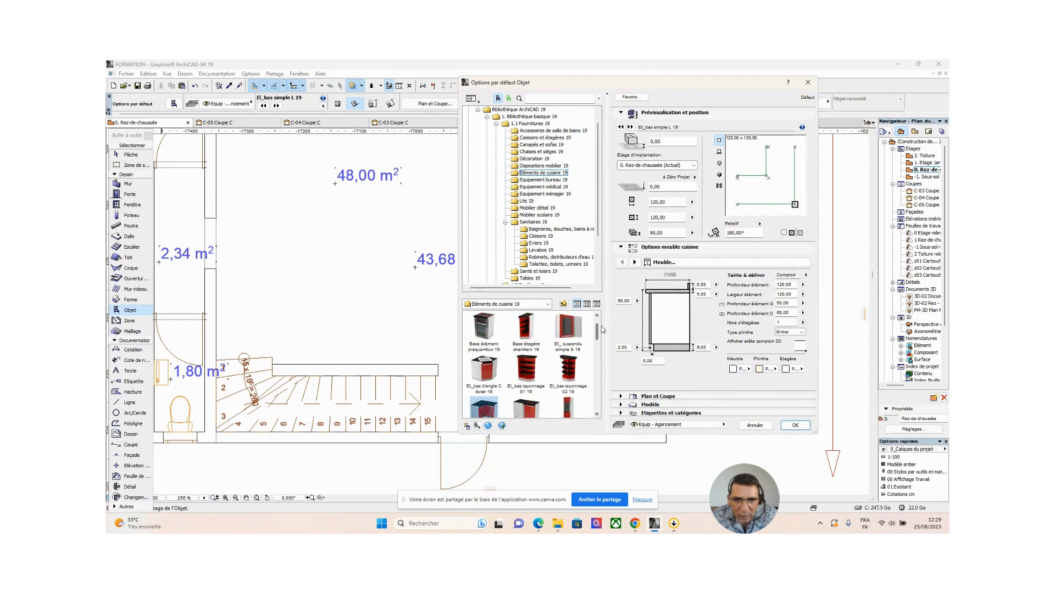
left_click(484, 330)
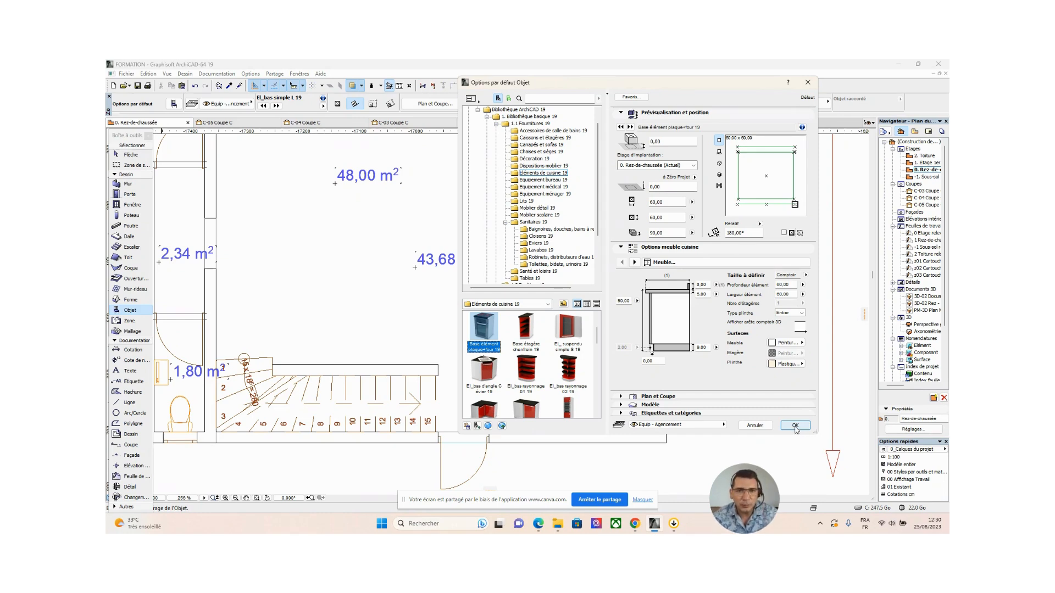
scroll(563, 368, "down", 3)
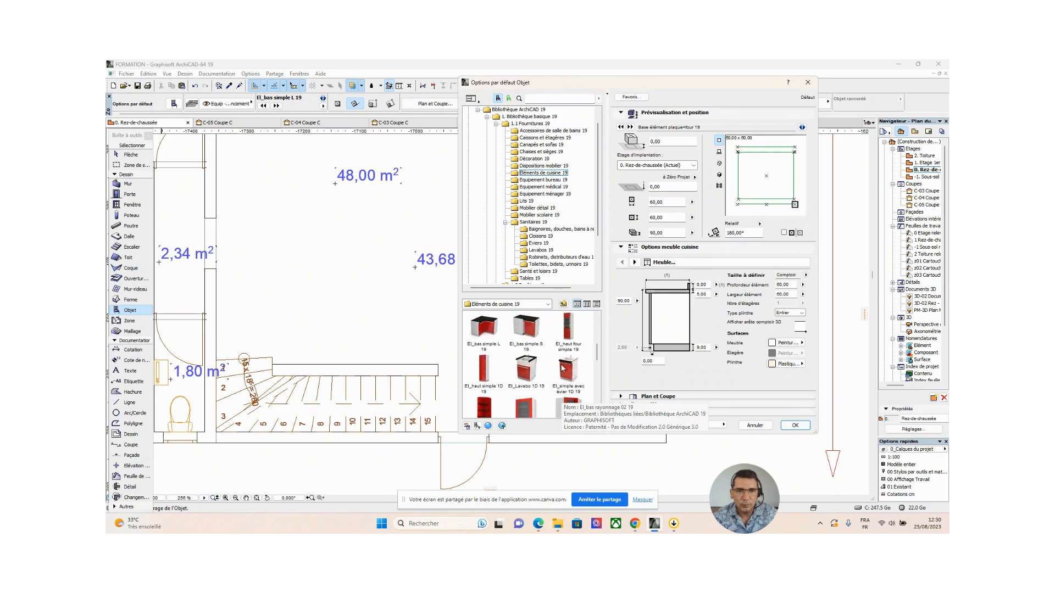
left_click(795, 426)
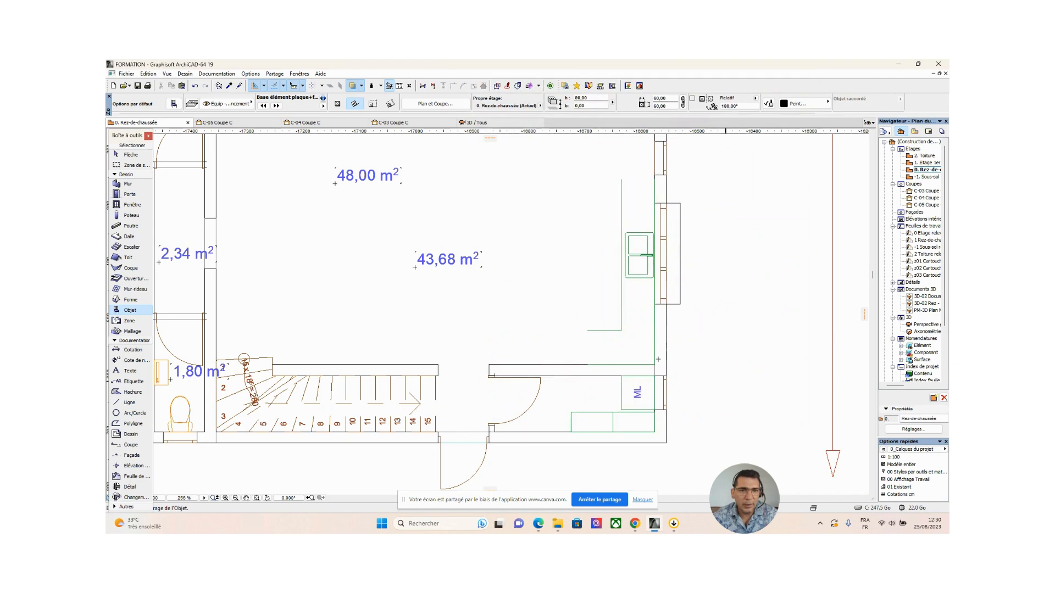
Place the hob-and-oven unit against the kitchen's lower wall, adjoining the left end of the L-shaped corner unit
scroll(584, 352, "up", 4)
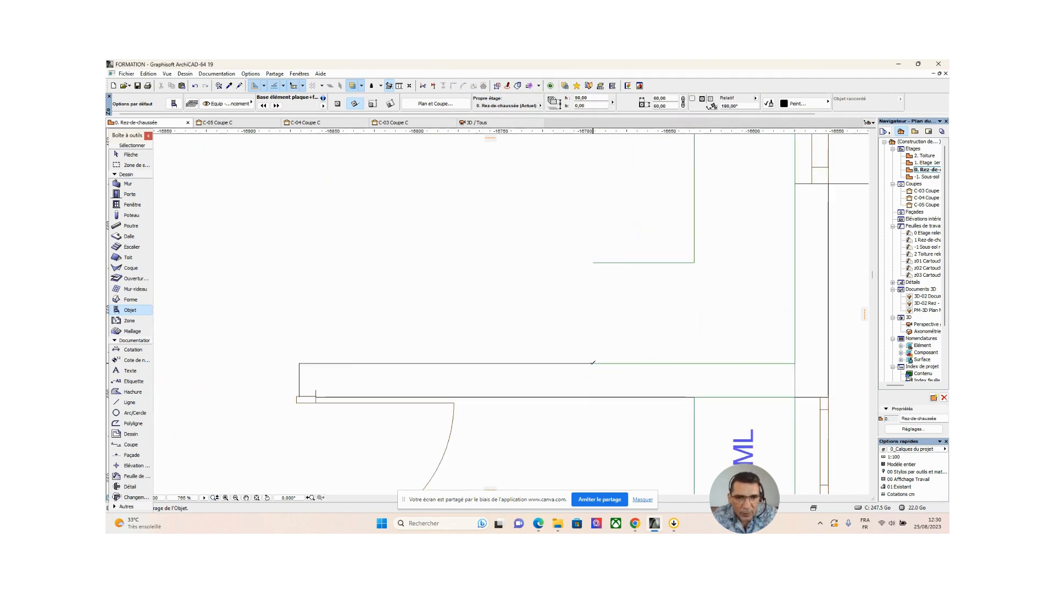
left_click(592, 364)
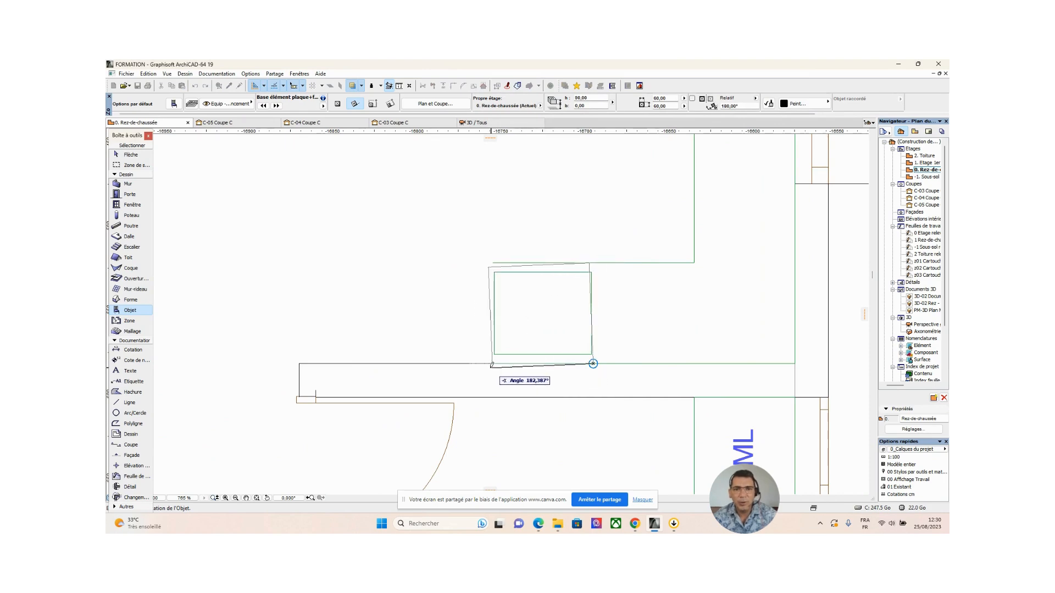
left_click(482, 360)
scroll(564, 367, "down", 6)
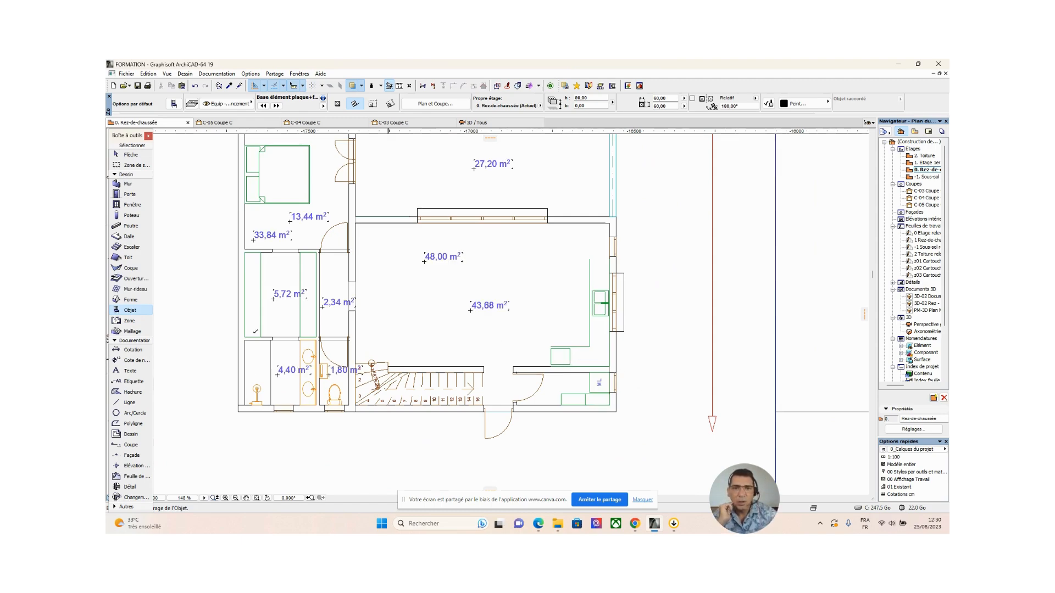
Try the drawer Tiroir 19 as the default object, and go back to Base élément plaque+four 19
double_click(132, 311)
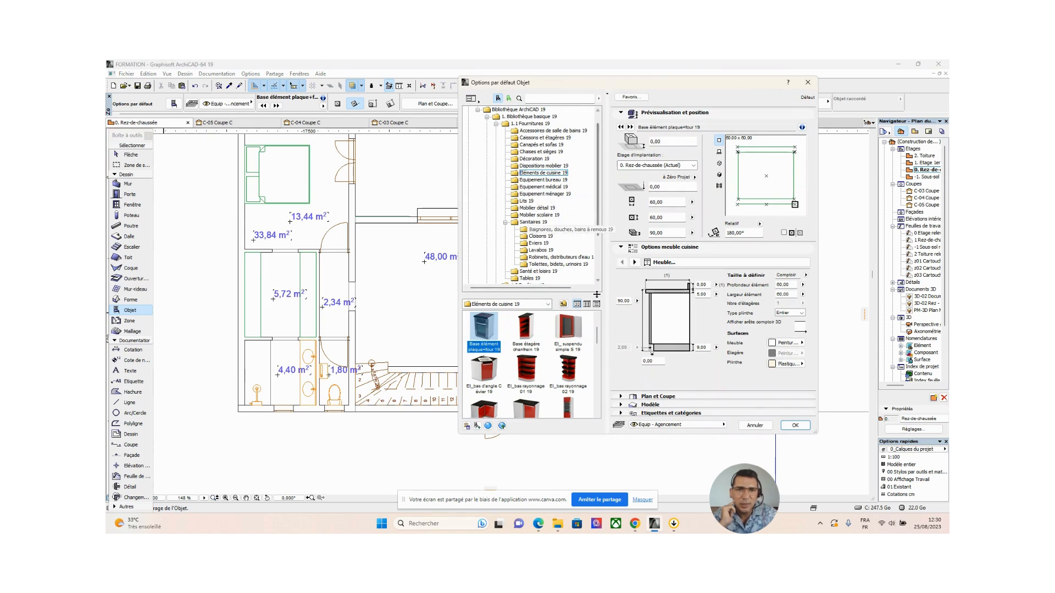
left_click_drag(597, 336, 599, 408)
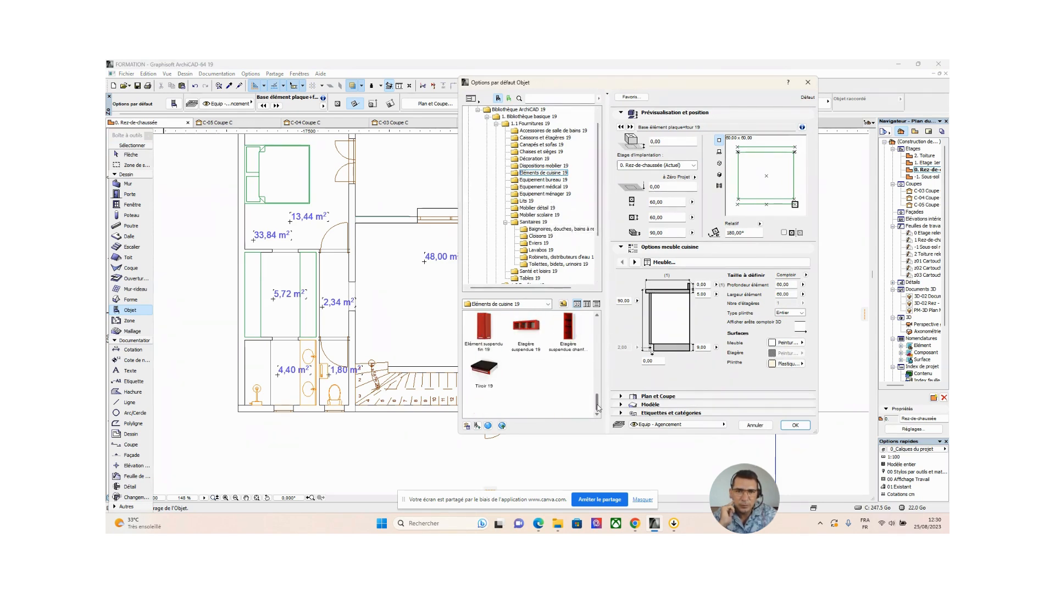
left_click(485, 372)
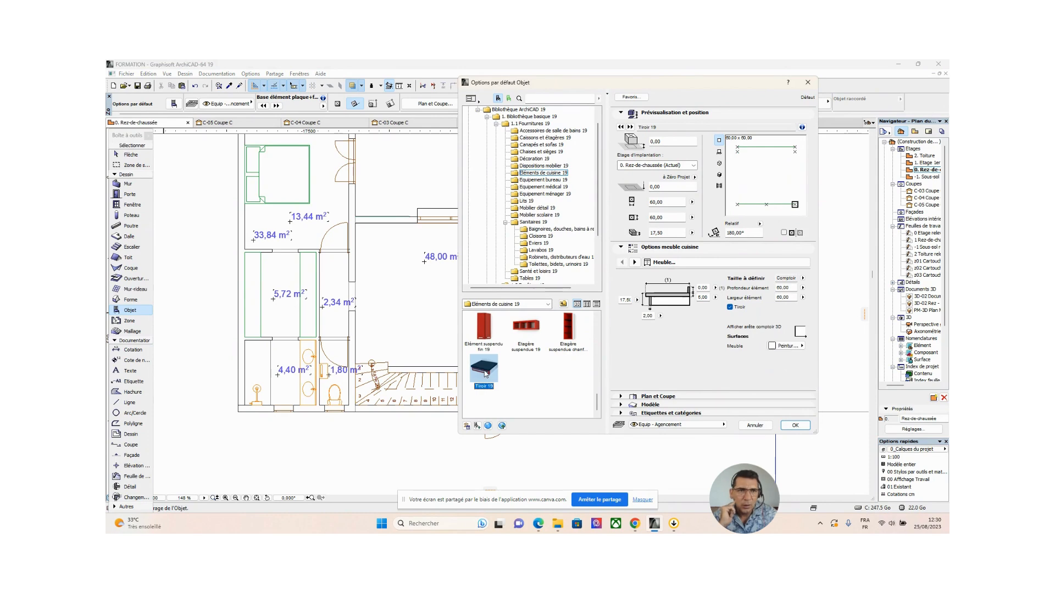
left_click_drag(597, 404, 597, 318)
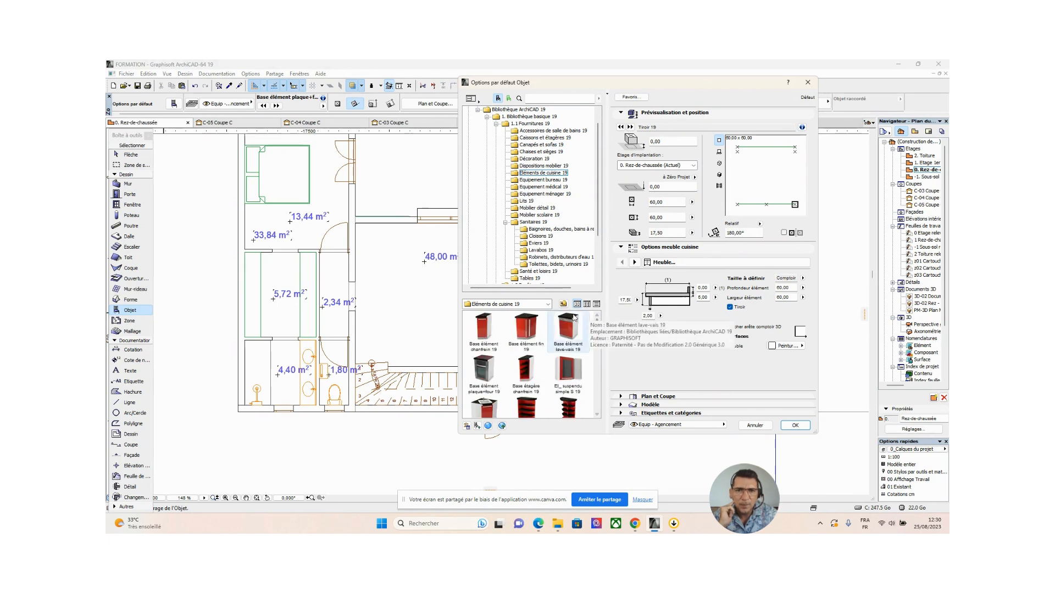
left_click(483, 369)
Examine the hob-and-oven unit's countertop, oven door style, panel, appearance and clearance options and its full parameter list
left_click(634, 262)
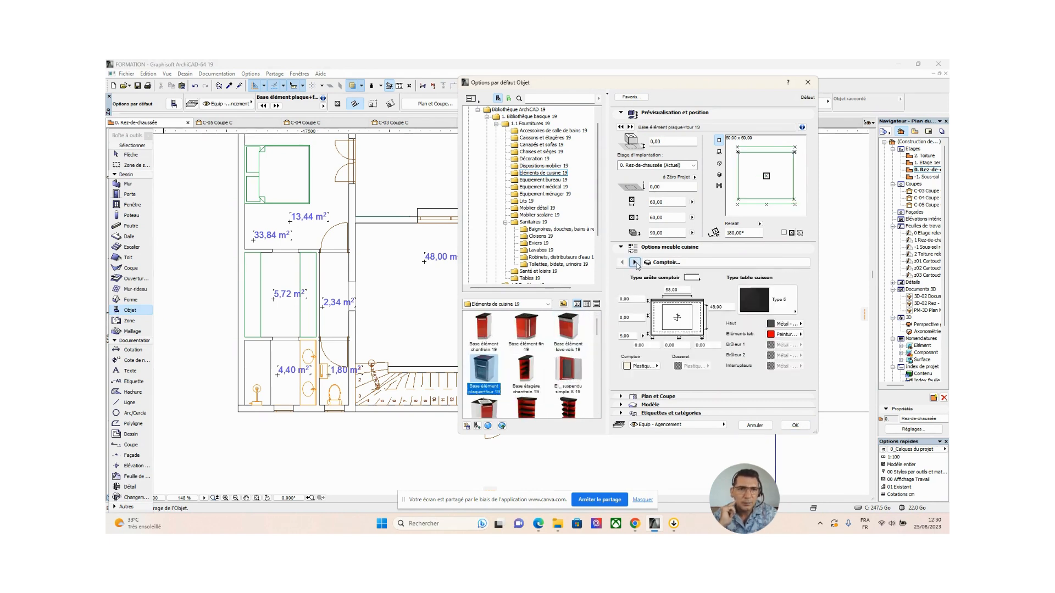
left_click(635, 263)
left_click(635, 263)
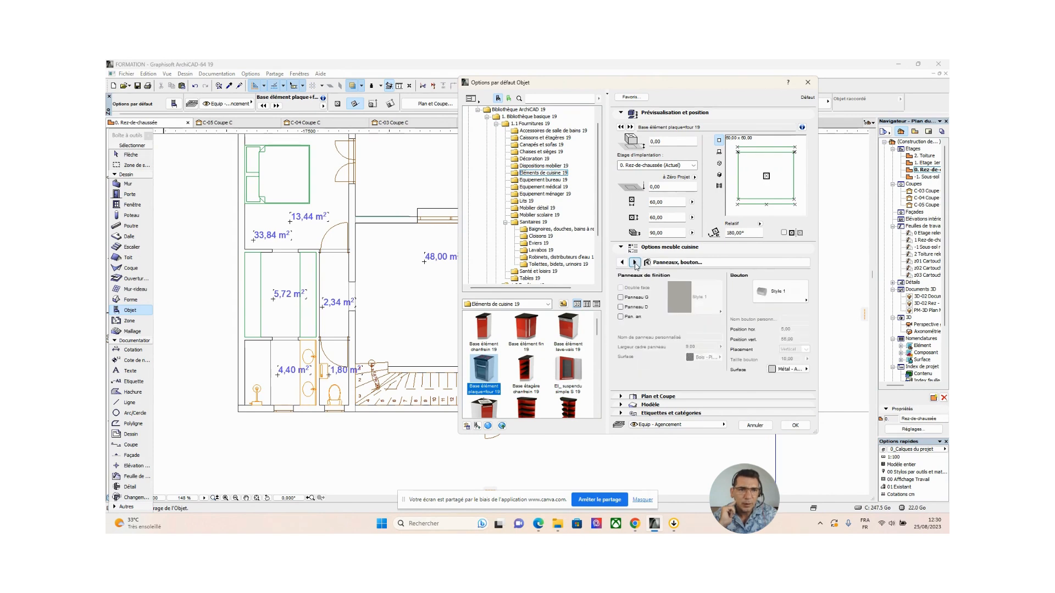
left_click(634, 264)
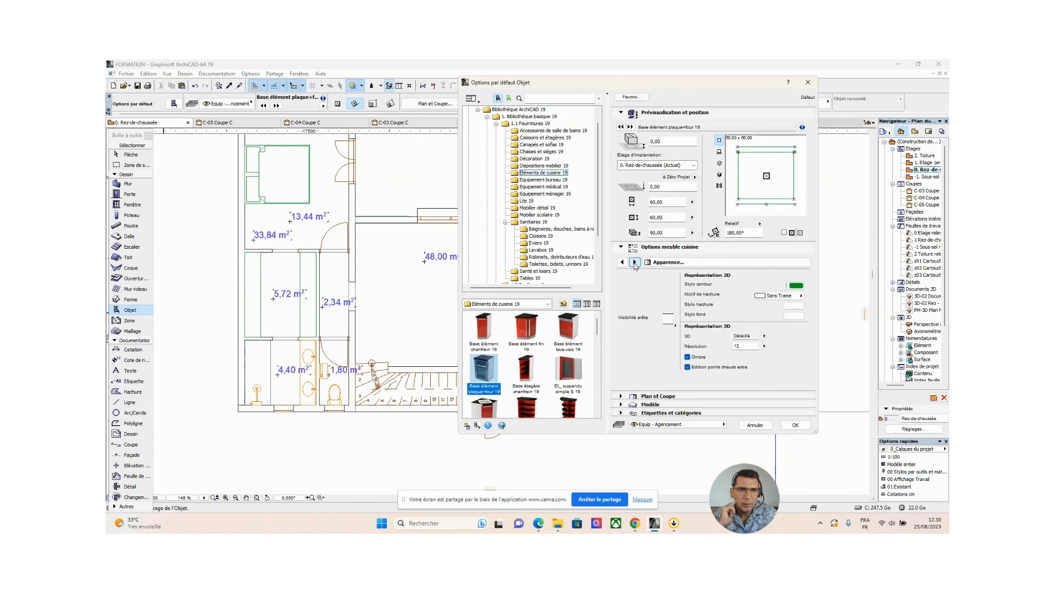
left_click(634, 264)
left_click(622, 262)
left_click(621, 262)
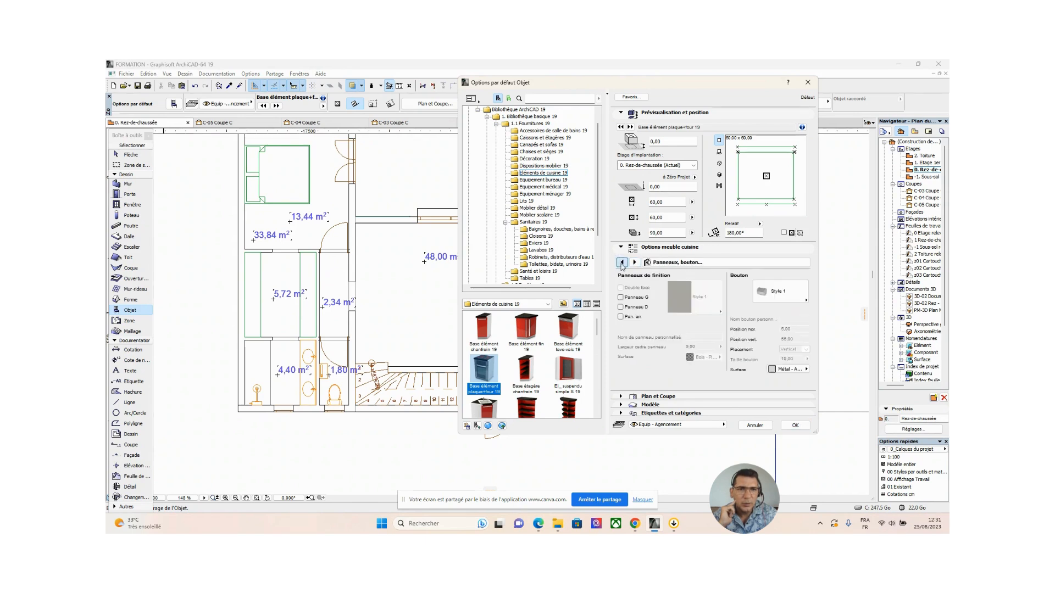
left_click(681, 330)
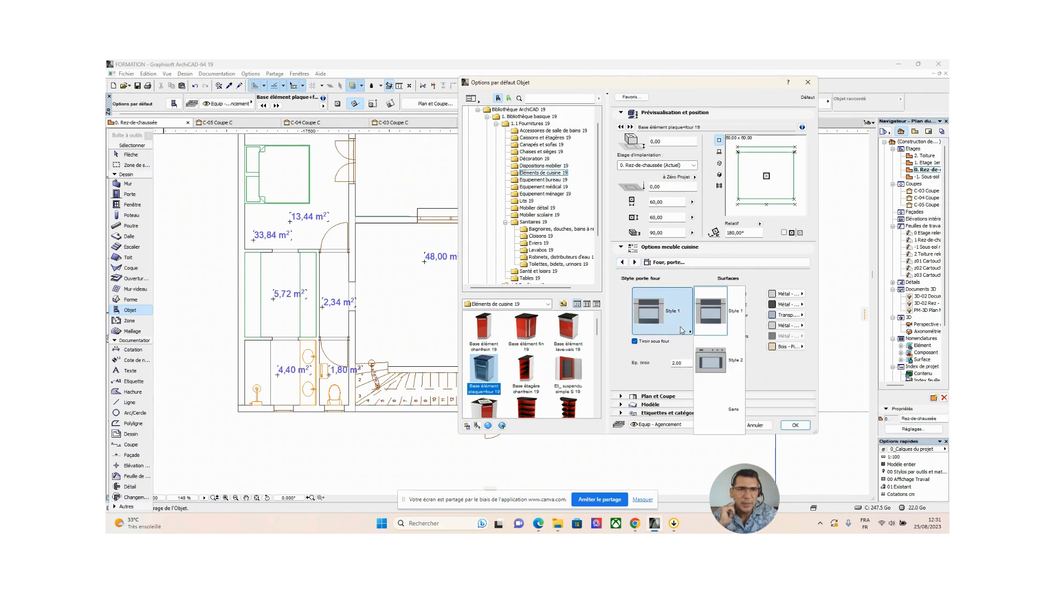
left_click(622, 263)
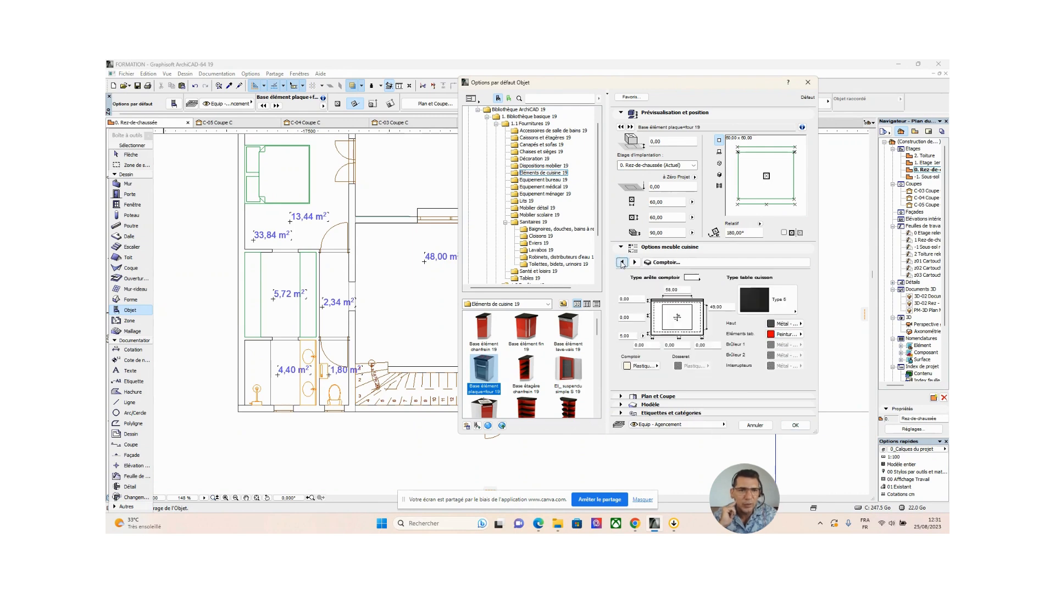
left_click(622, 263)
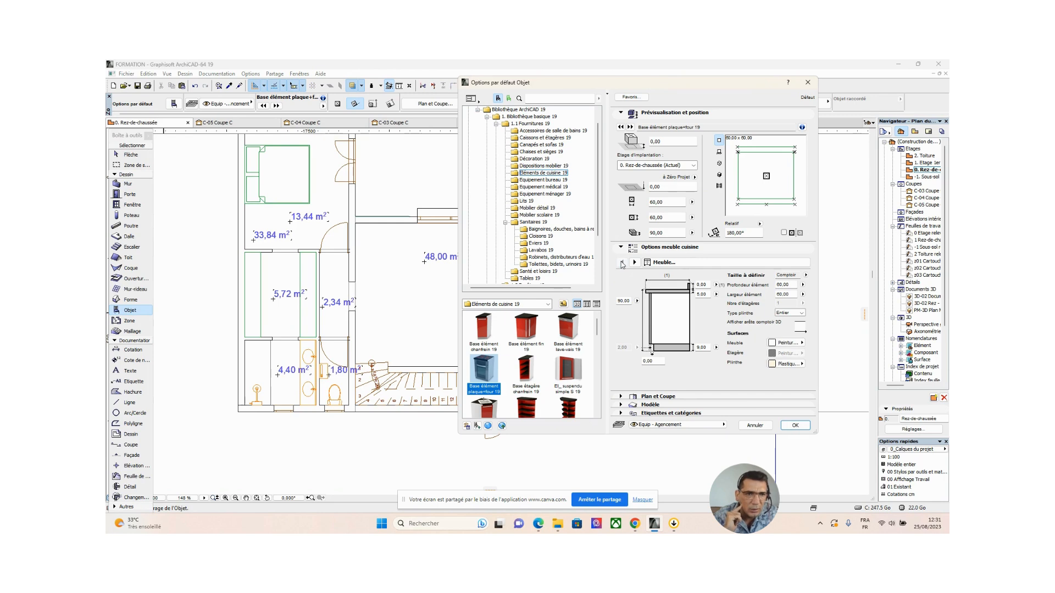
left_click(635, 263)
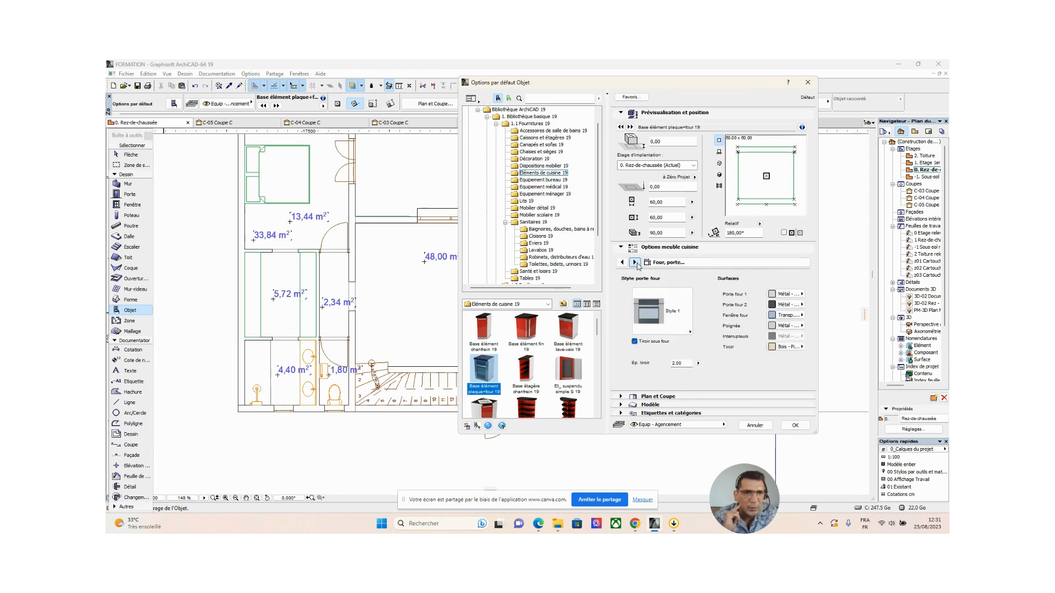
left_click(635, 263)
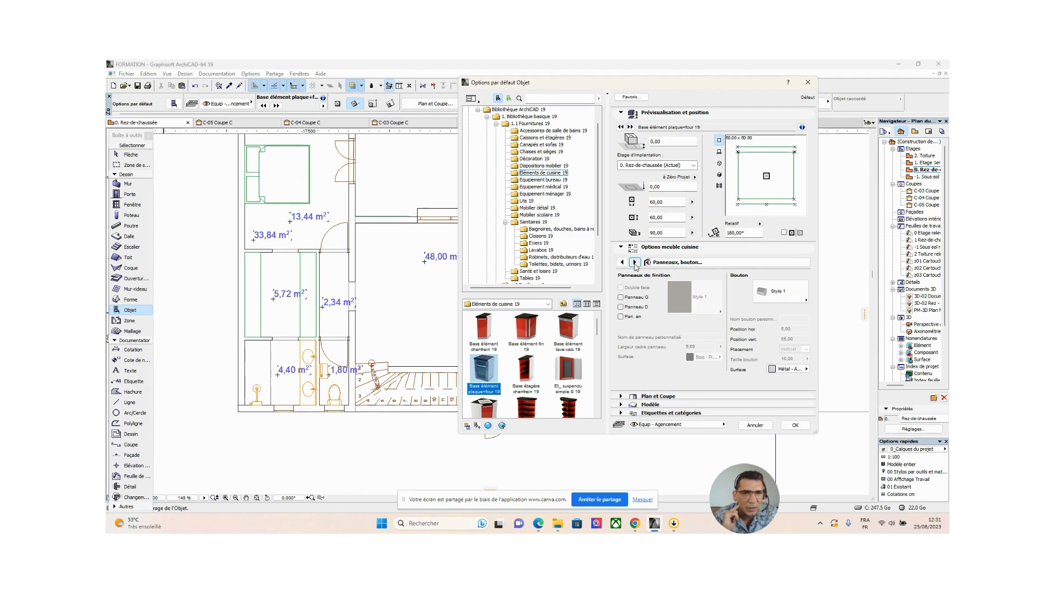
left_click(635, 262)
left_click(635, 262)
left_click(635, 263)
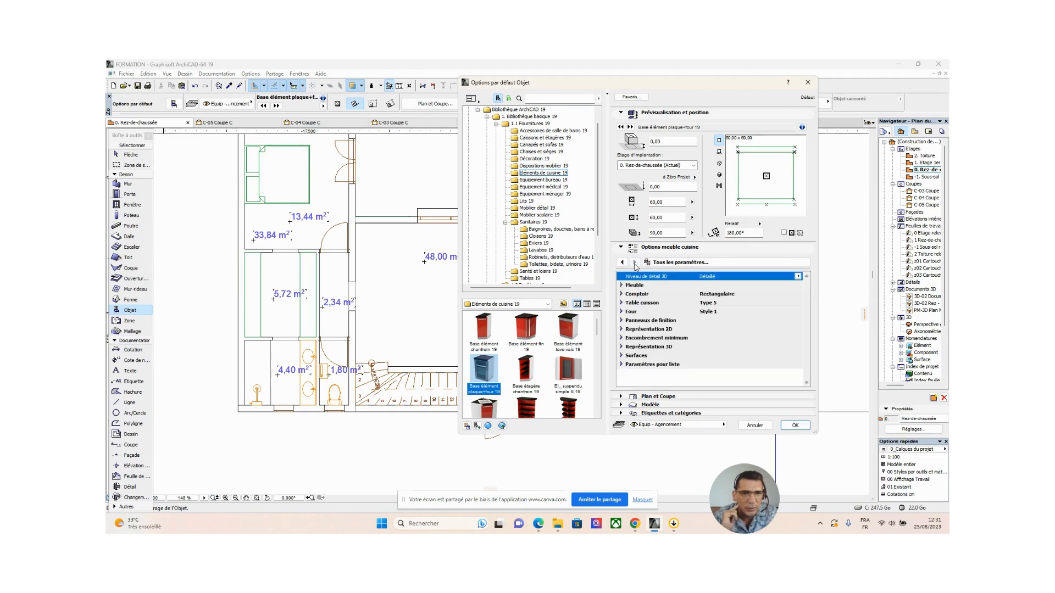
left_click(622, 262)
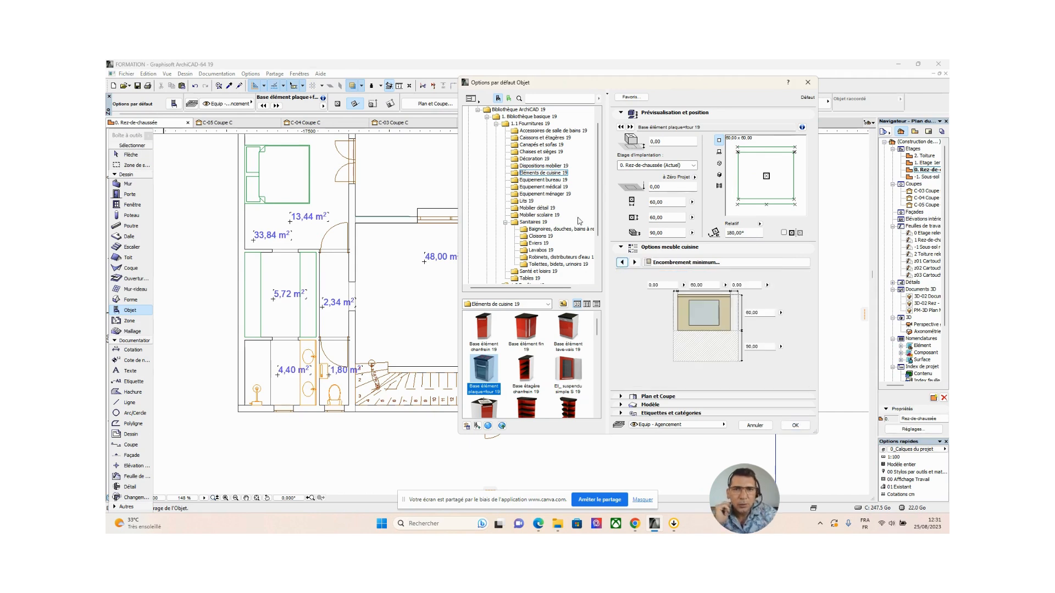
Compare the cookers Cuisinière 19 and Cuisinière gaz 19 from Equipement ménager 19, including their custom options
left_click(549, 194)
left_click(487, 374)
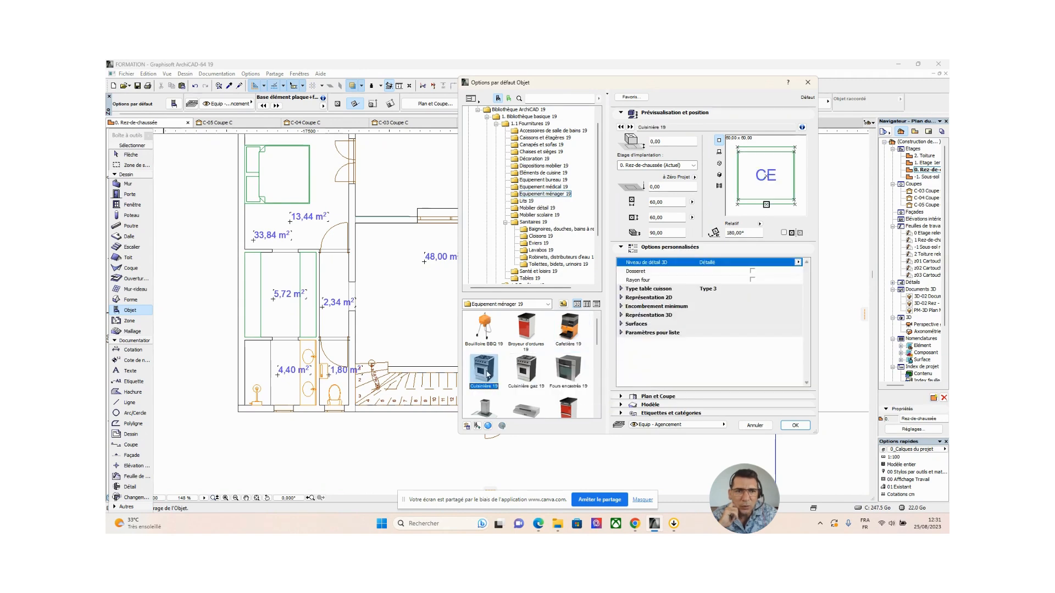
left_click(531, 373)
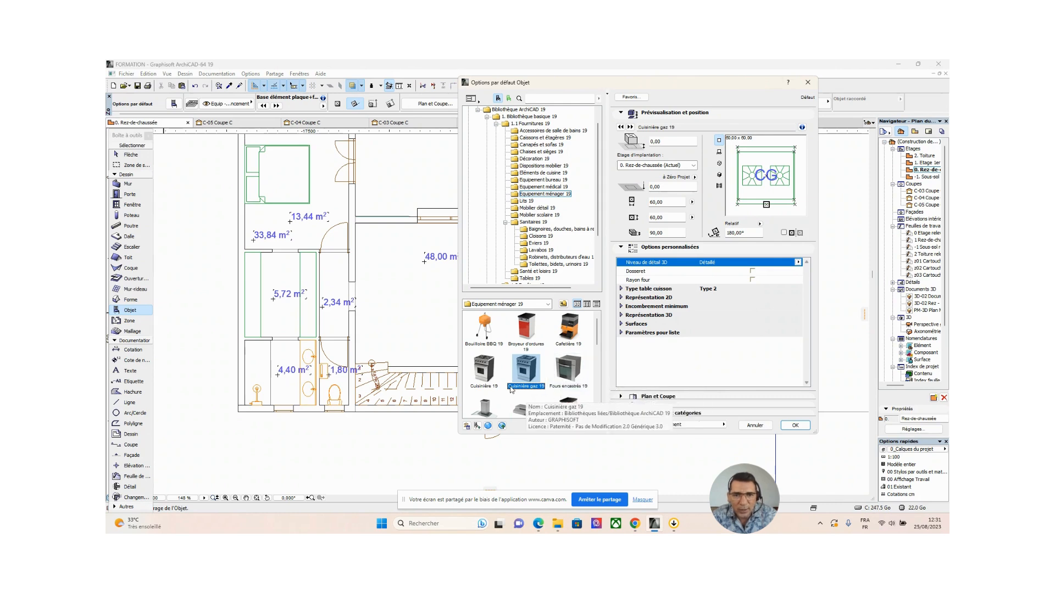
left_click(621, 247)
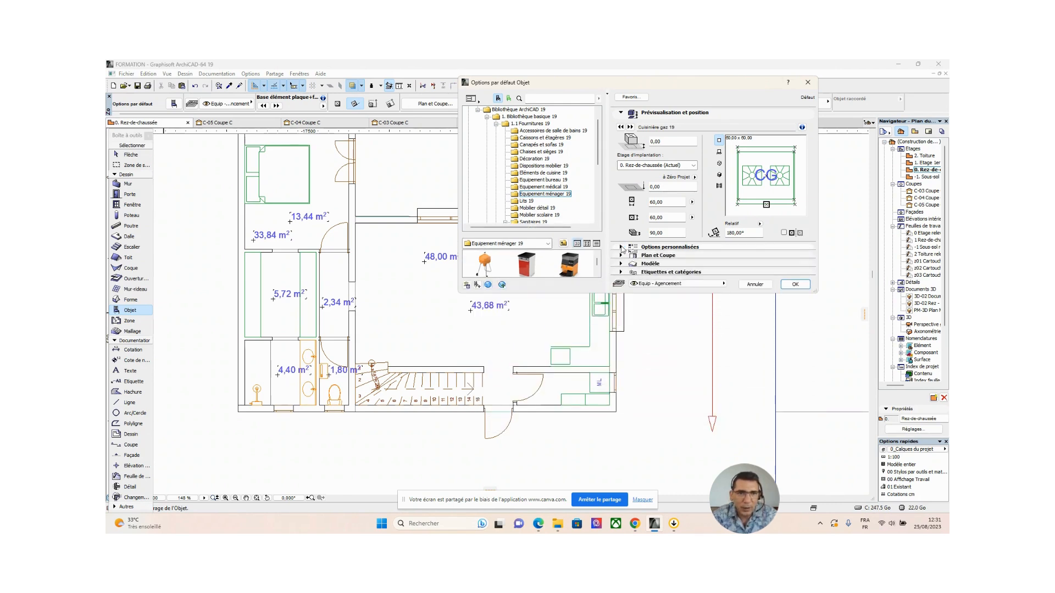
left_click(470, 312)
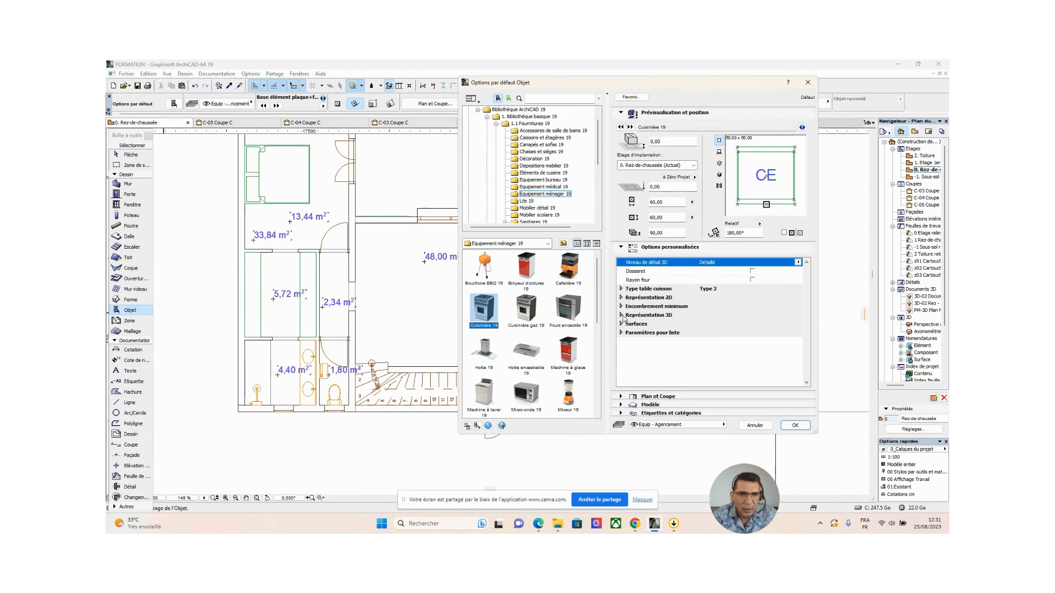
left_click(622, 316)
left_click(622, 316)
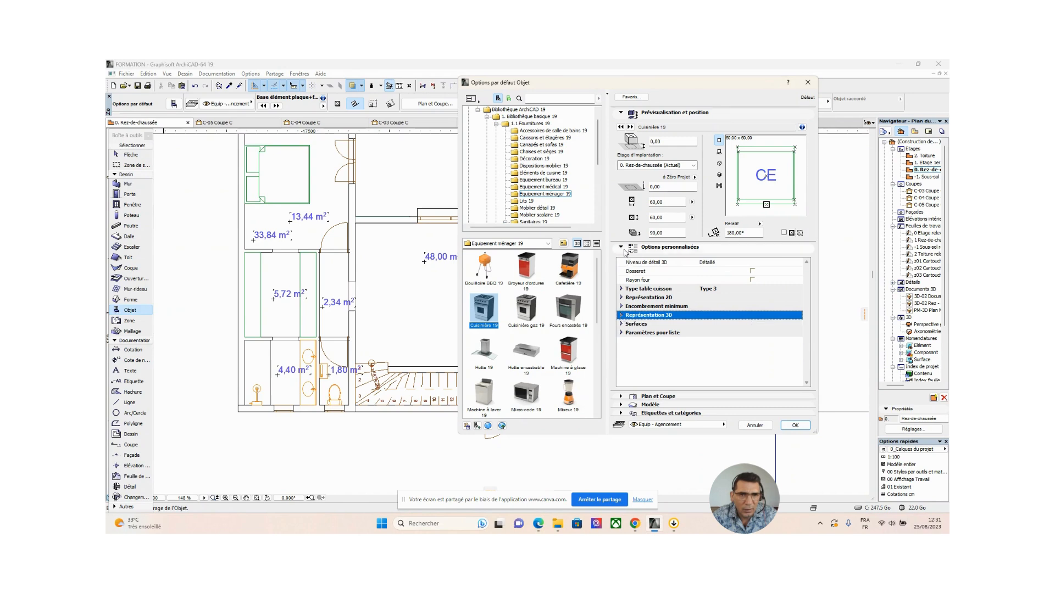
left_click(534, 312)
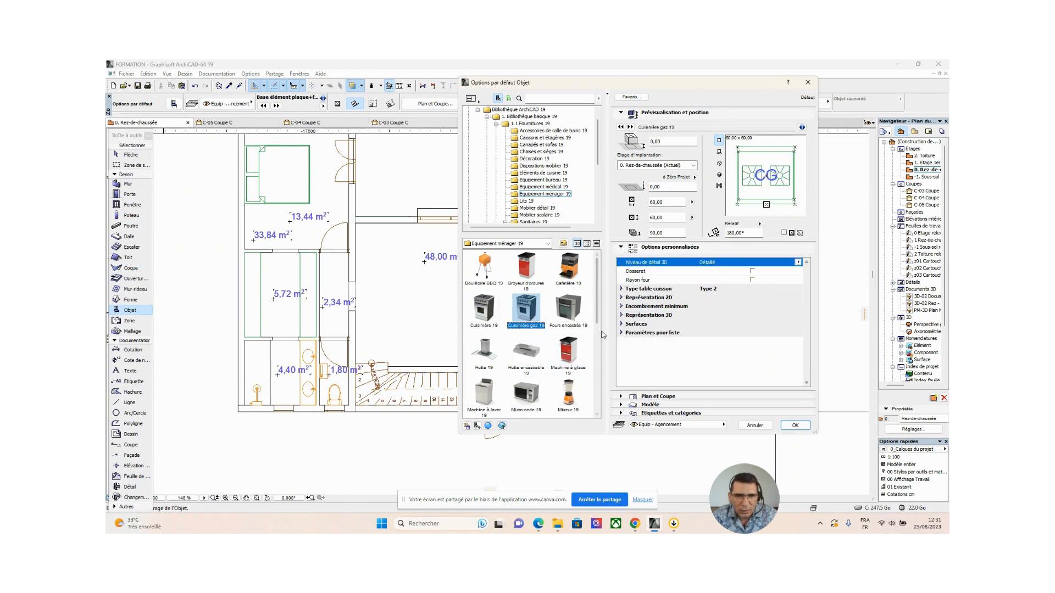
Choose the built-in hob Table cuisson encastrée 19 as the default object, with its base elevation at 85,00
left_click_drag(597, 323, 597, 362)
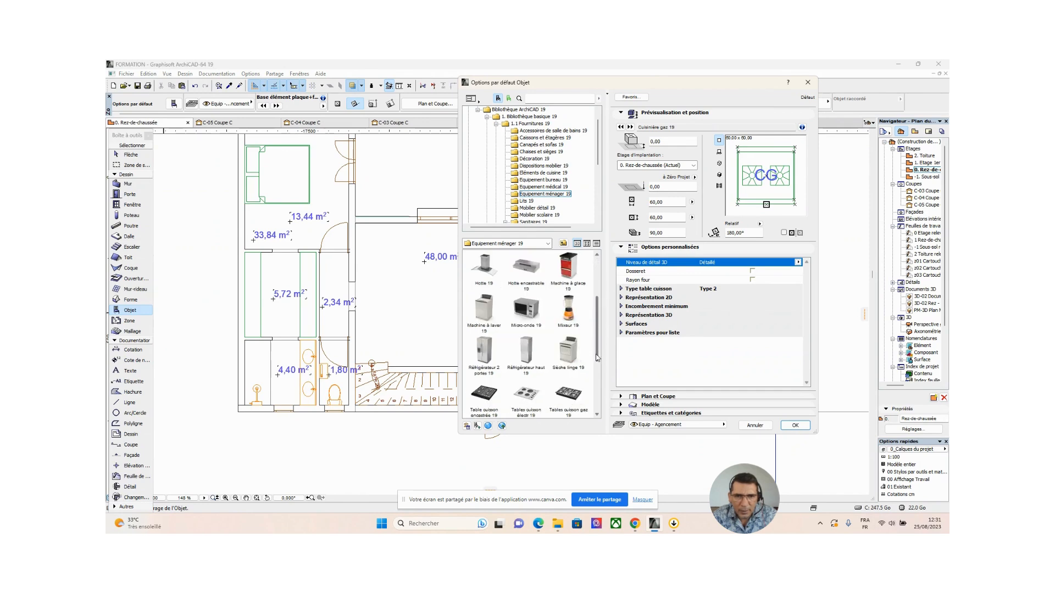
left_click(494, 403)
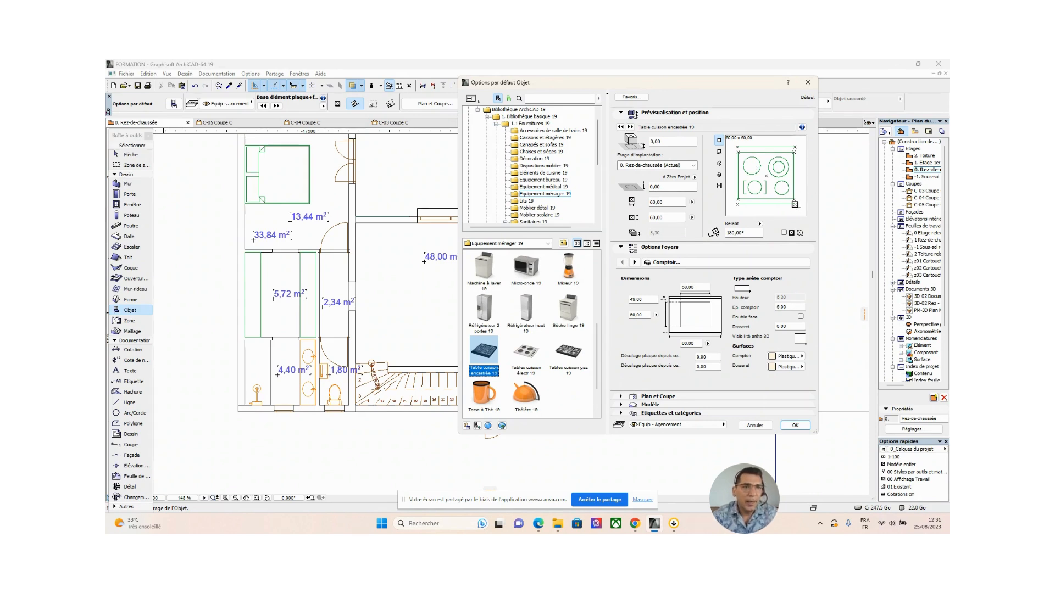
left_click(801, 427)
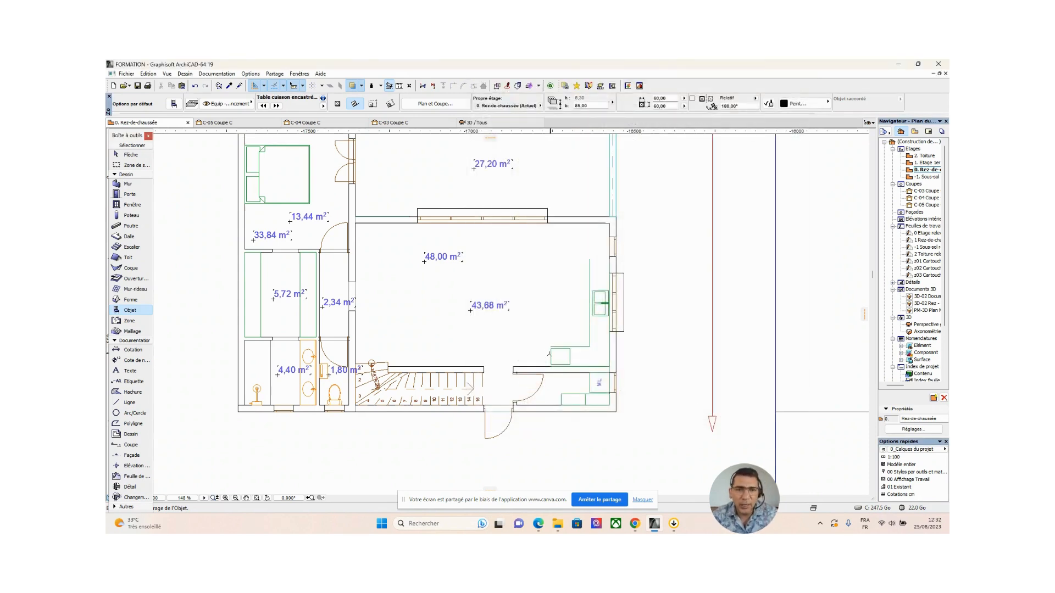
Place the built-in hob on the hob-and-oven unit against the kitchen's lower wall, aligned with the wall line
scroll(565, 364, "up", 8)
scroll(598, 373, "up", 1)
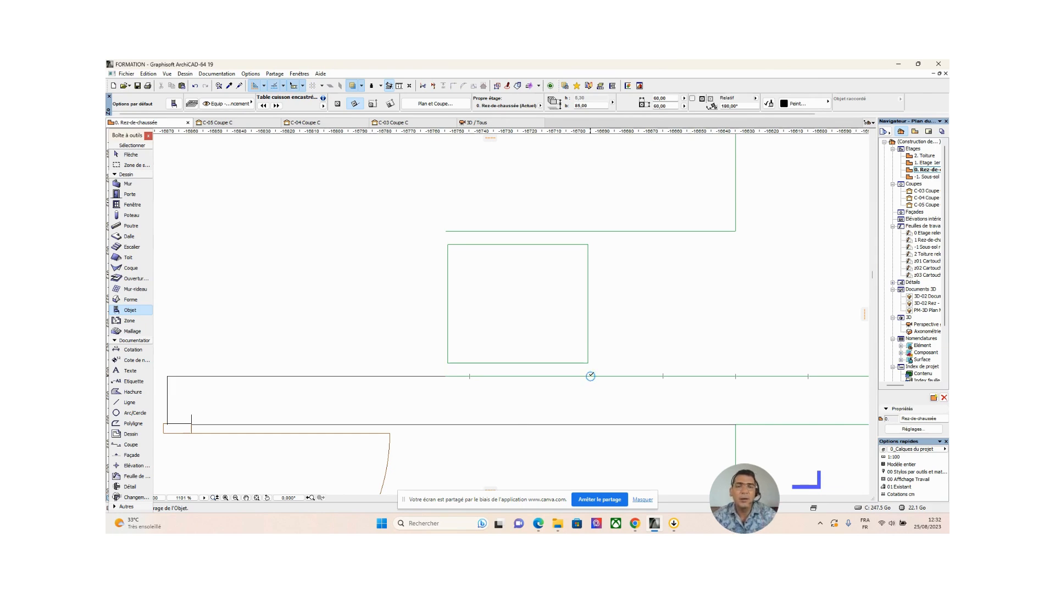
left_click(590, 376)
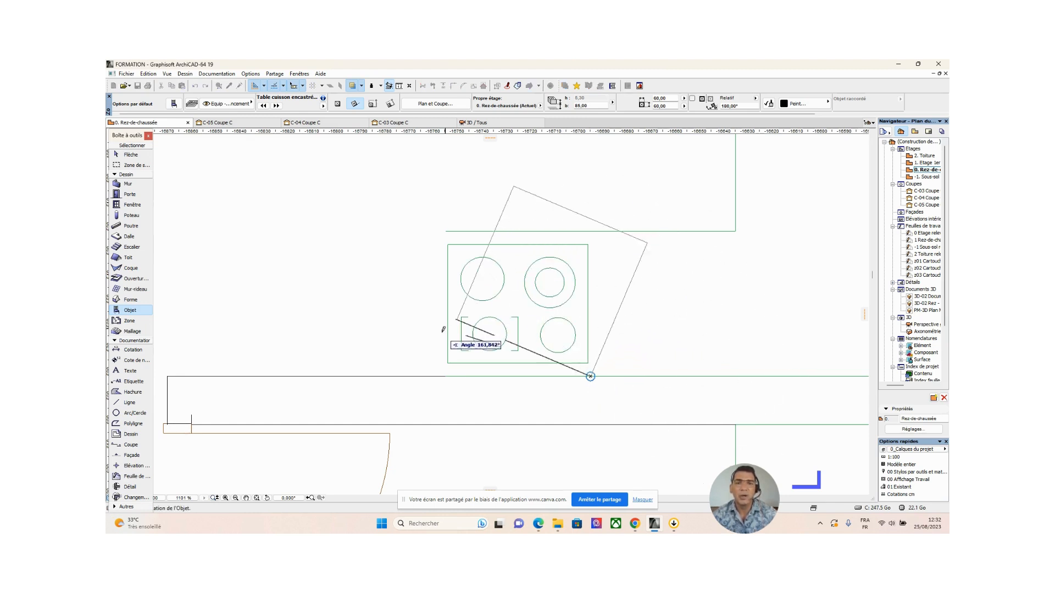
left_click(427, 374)
scroll(549, 288, "down", 8)
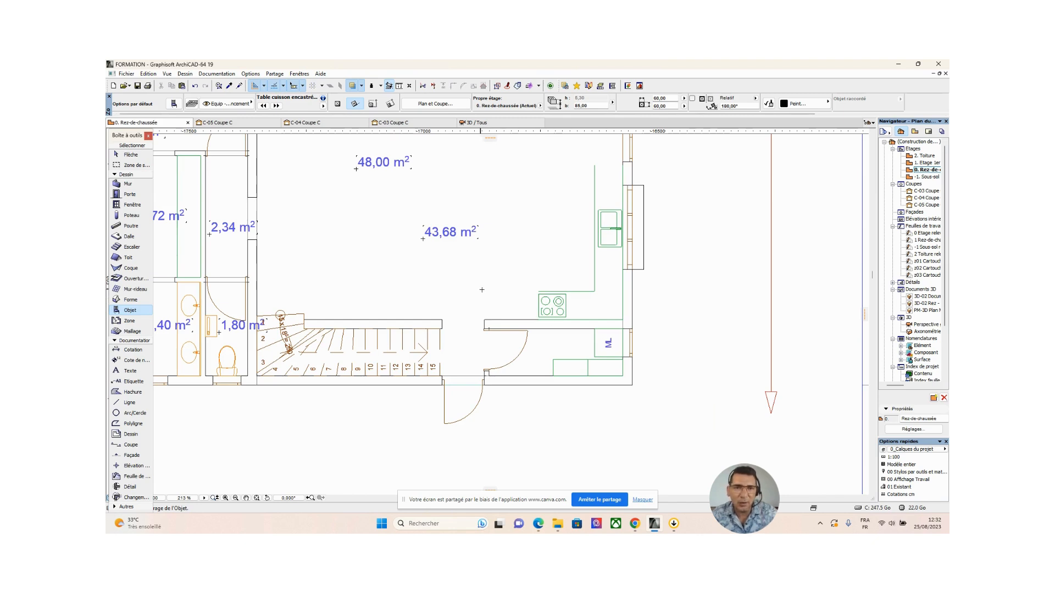
middle_click_drag(537, 288, 558, 361)
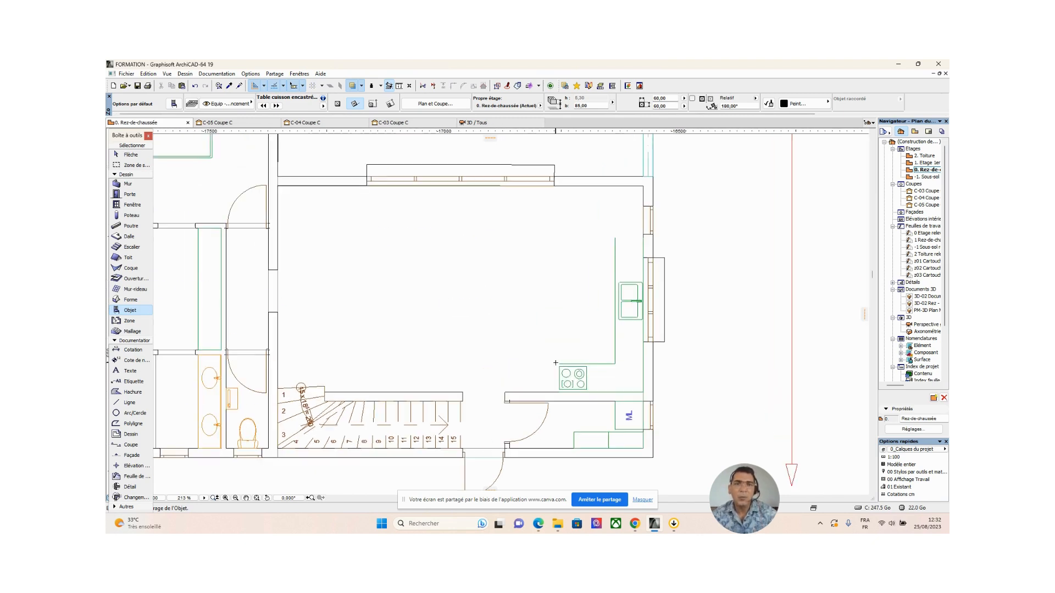
Choose the multi-drawer unit Elément simple avec plusieurs tiroirs 19 from Eléments de cuisine 19 as the default object, with base elevation 0,00
left_click(173, 103)
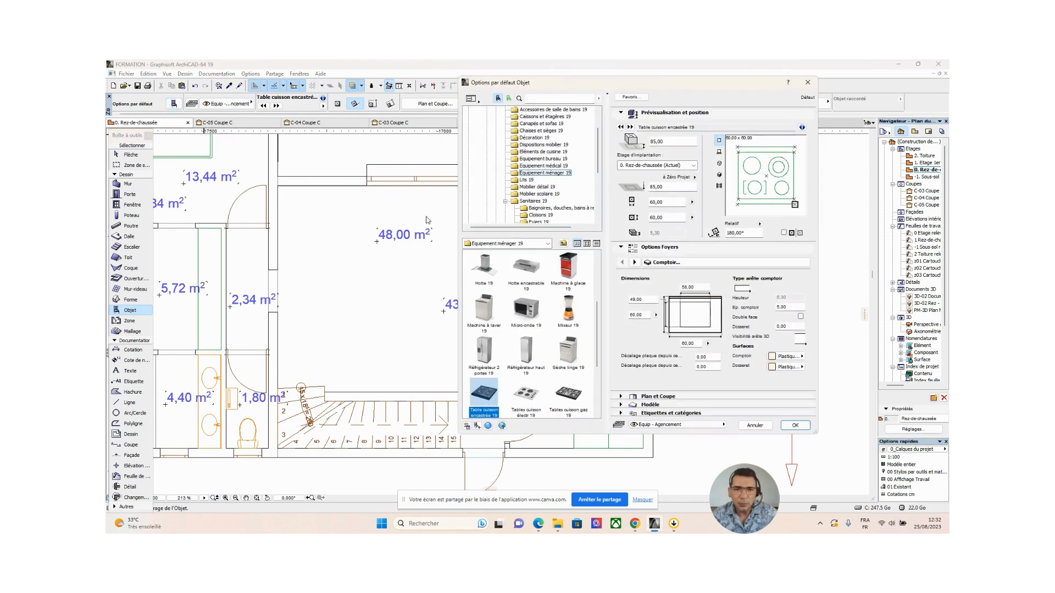
left_click(543, 152)
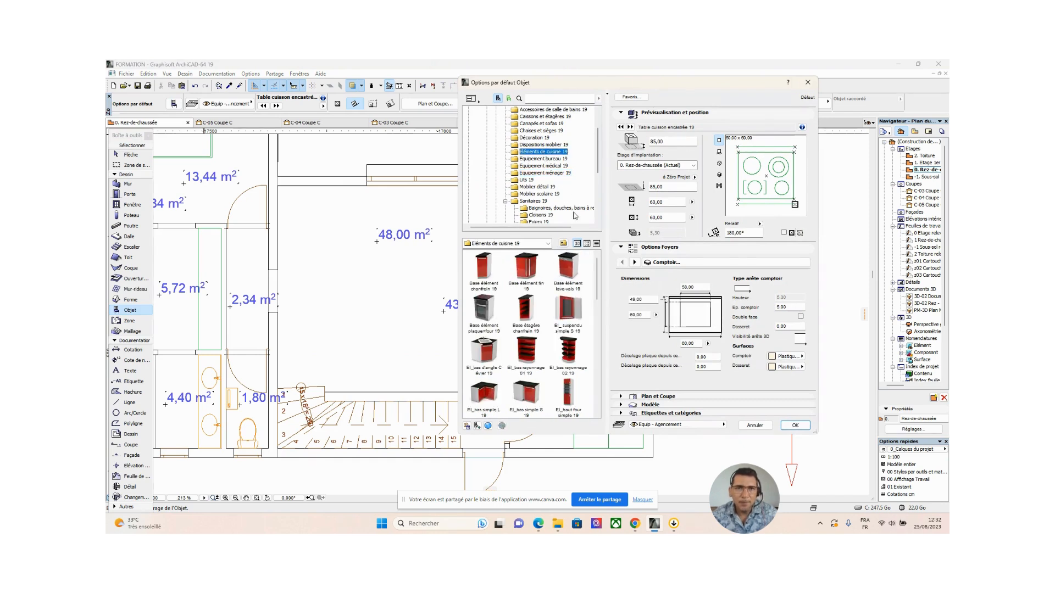
scroll(599, 157, "up", 1)
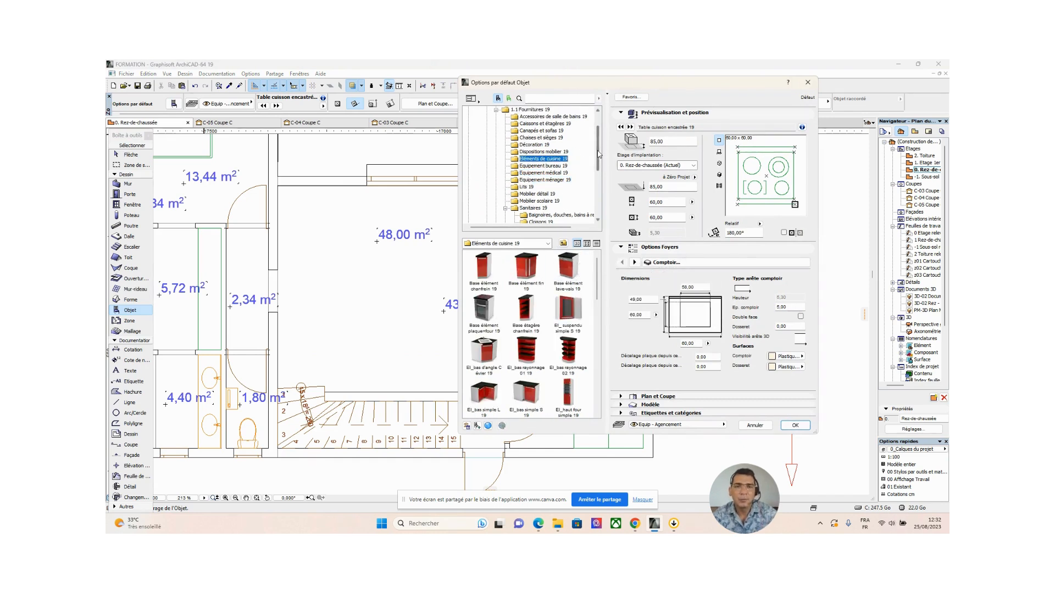
scroll(598, 298, "down", 1)
left_click_drag(597, 298, 587, 277)
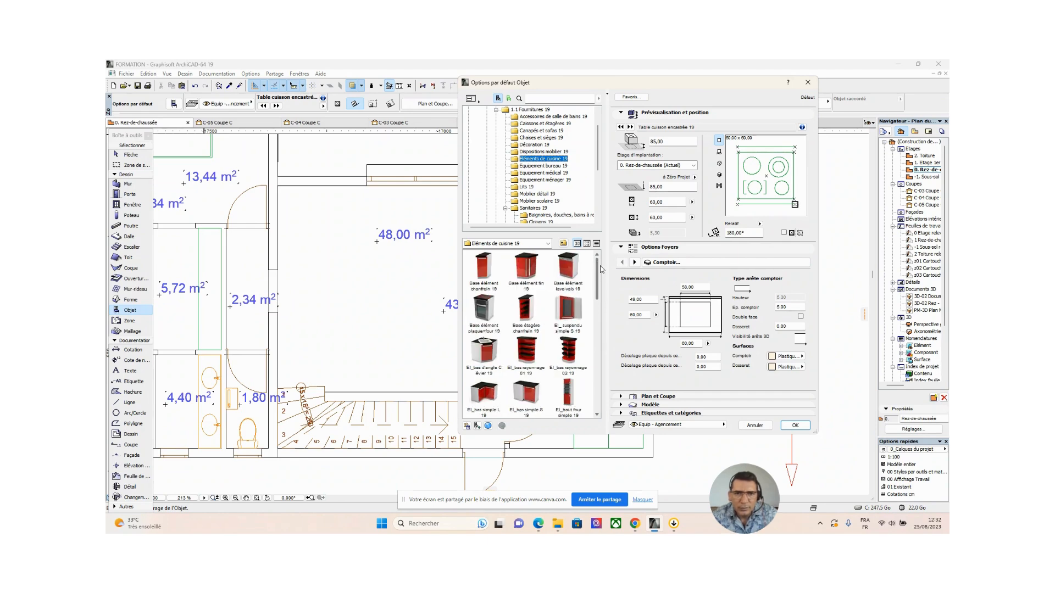
scroll(602, 296, "down", 1)
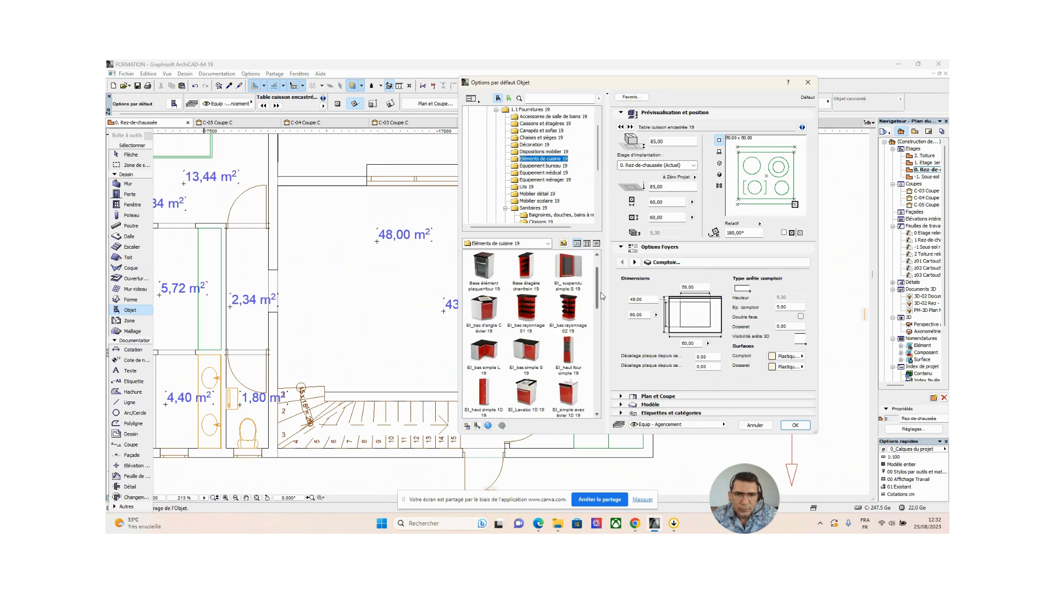
scroll(602, 309, "down", 1)
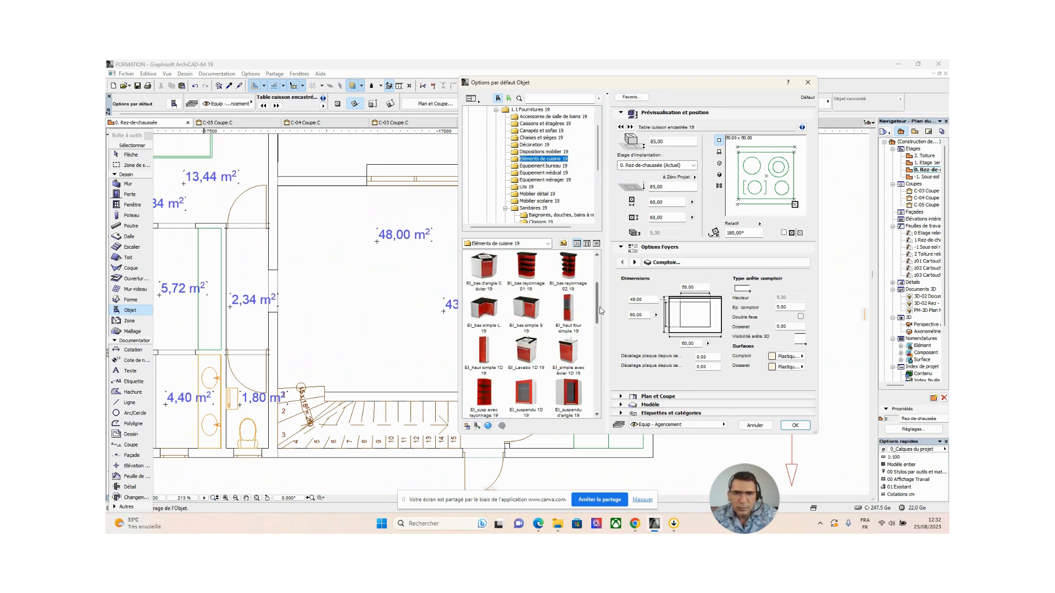
left_click_drag(600, 309, 597, 354)
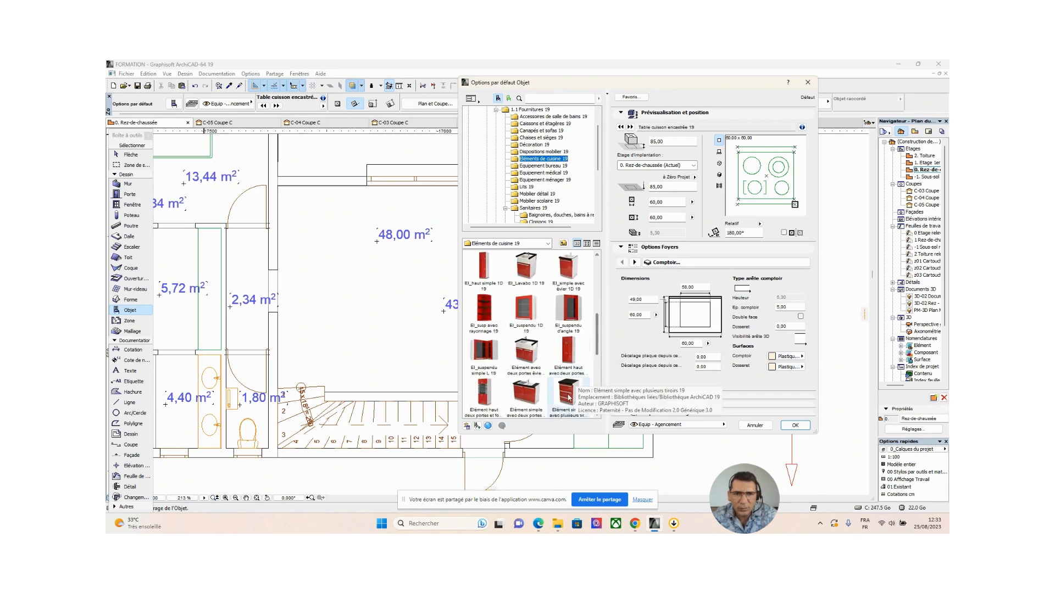
left_click(577, 354)
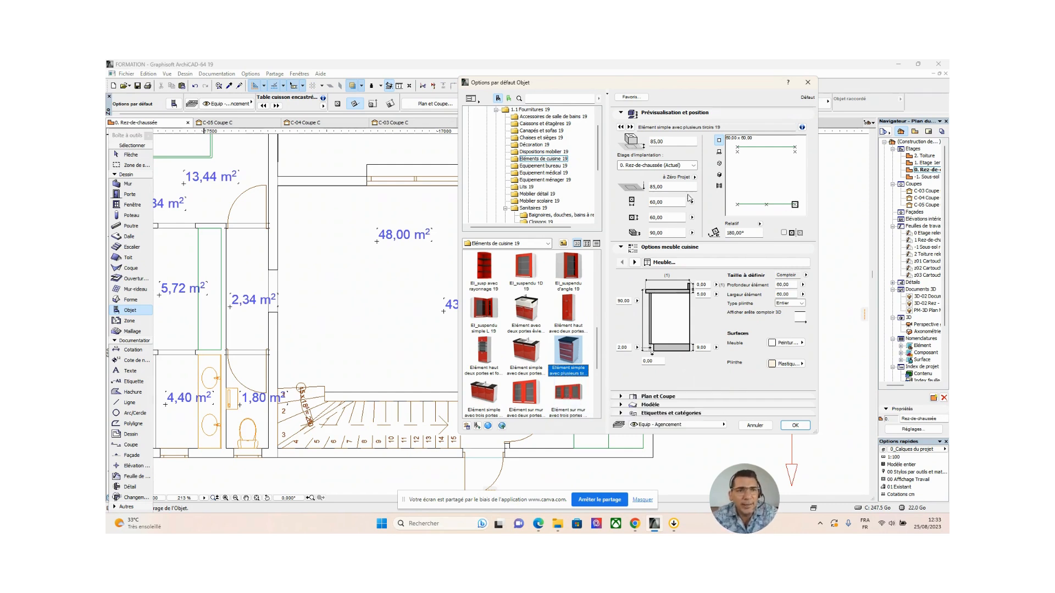
left_click(795, 426)
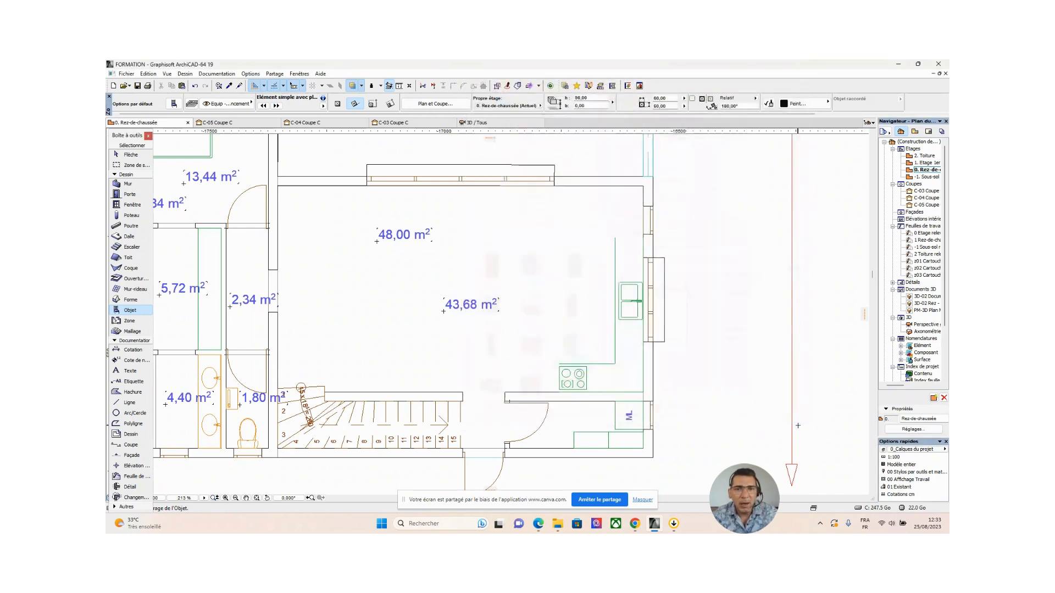
Place the multi-drawer unit against the kitchen's lower wall, directly adjoining the left side of the hob-and-oven unit
scroll(614, 385, "up", 5)
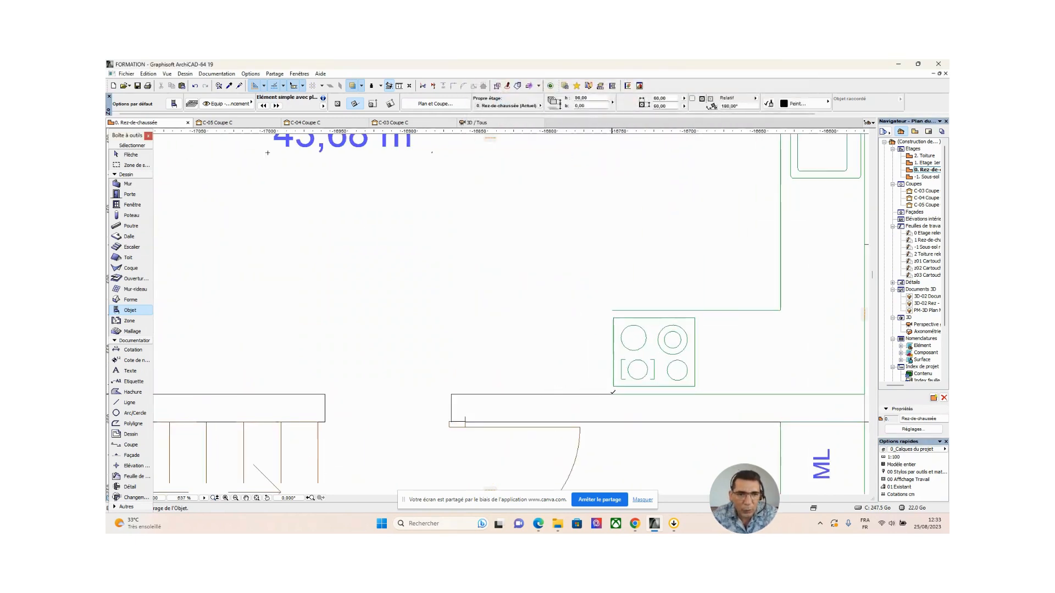
left_click(612, 394)
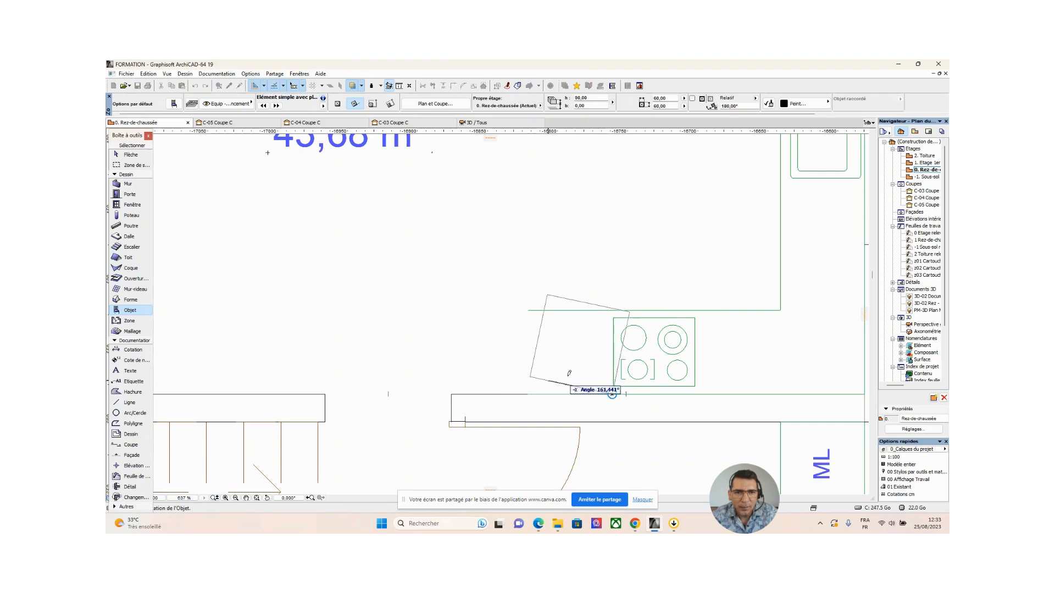
left_click(527, 393)
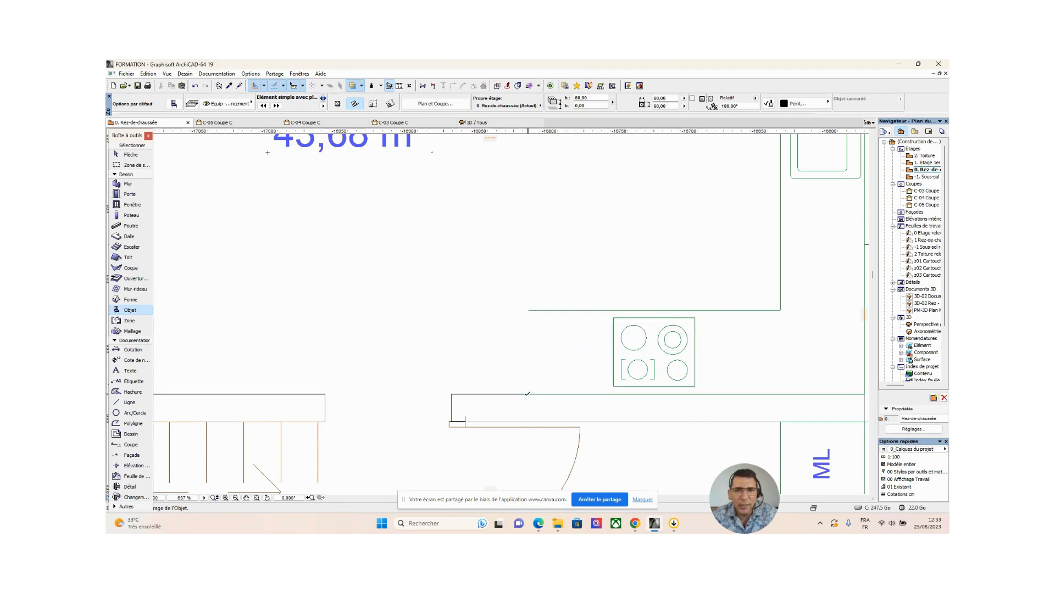
Stretch the multi-drawer unit's free left side to the wall end at the door opening, making it 115,00 wide
left_click(132, 155)
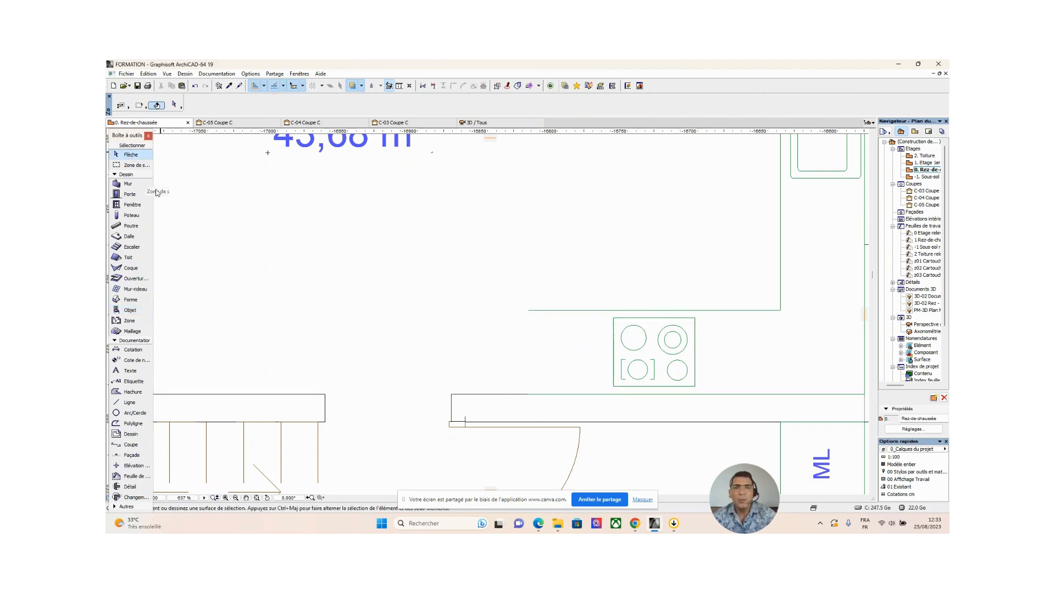
left_click(531, 313)
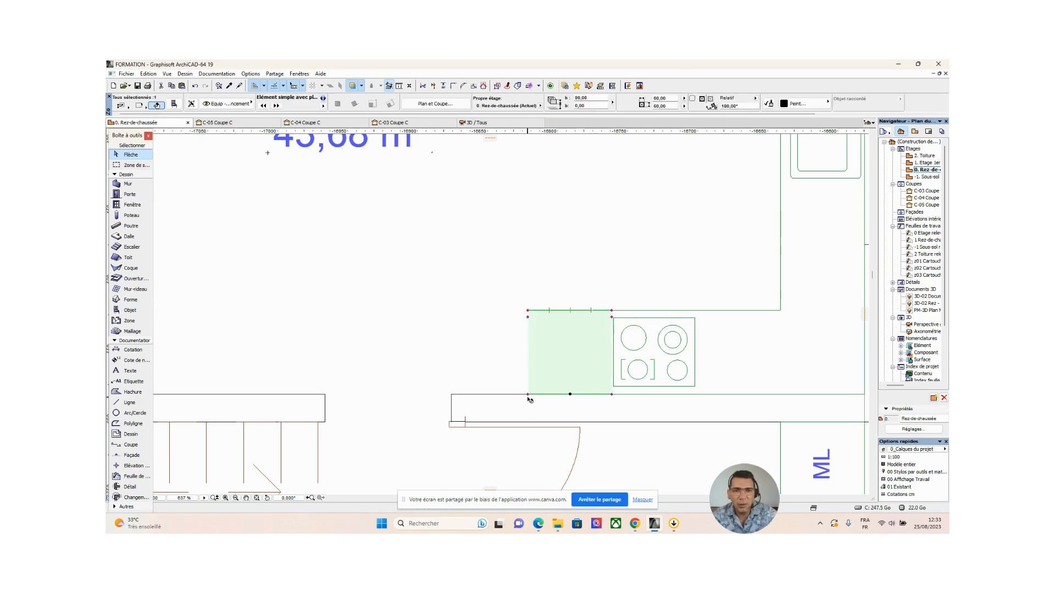
left_click(527, 394)
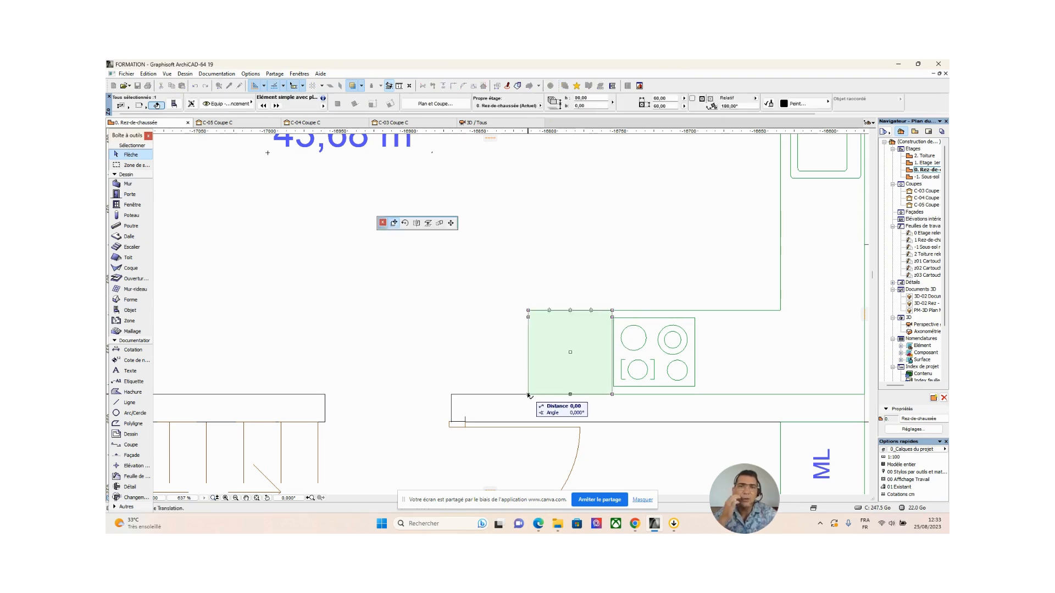
left_click(450, 222)
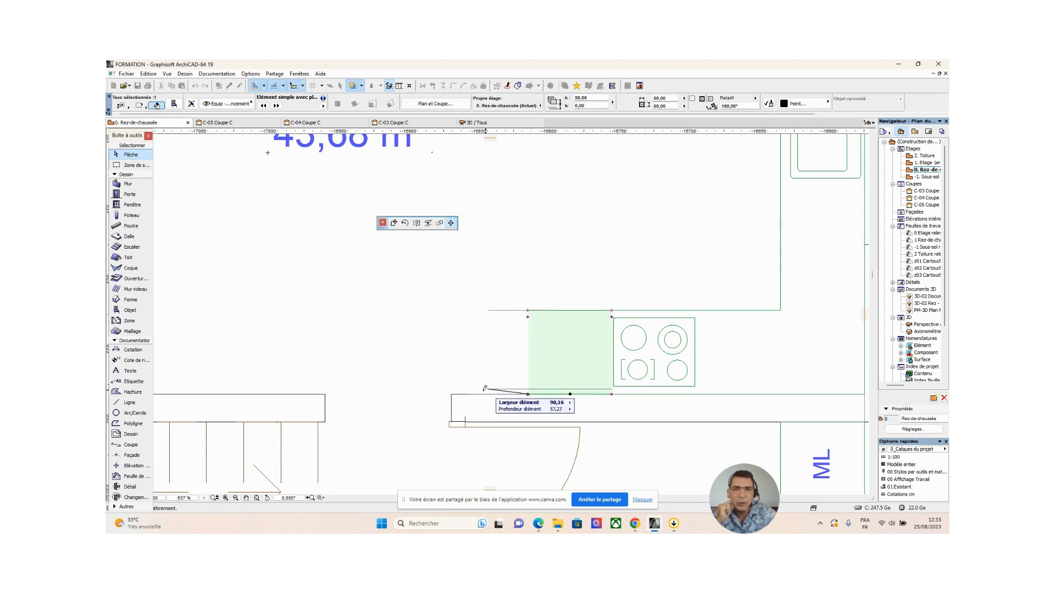
left_click(453, 391)
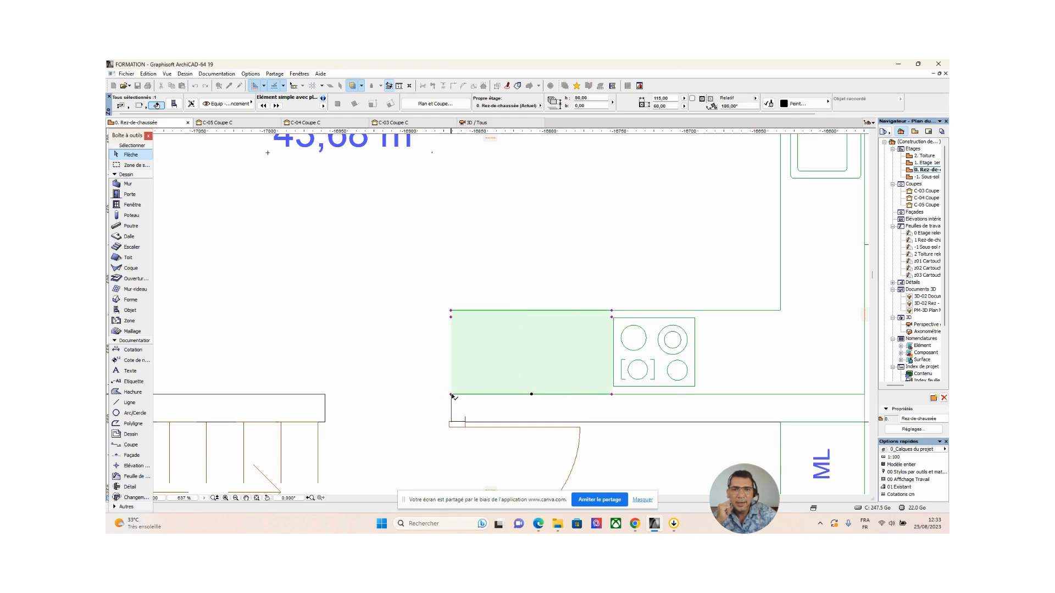
scroll(581, 358, "down", 5)
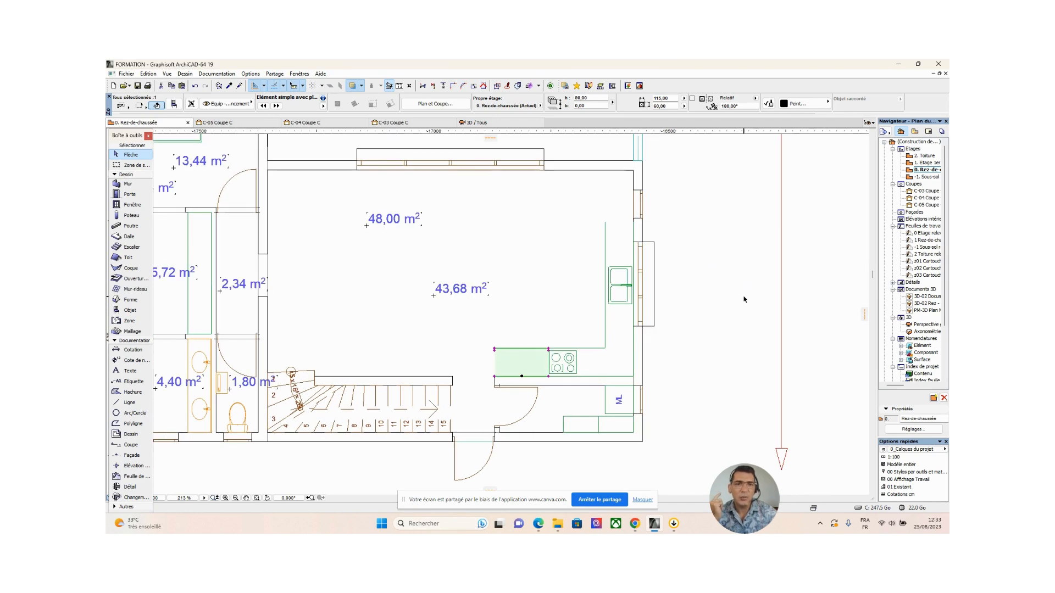
key("Escape")
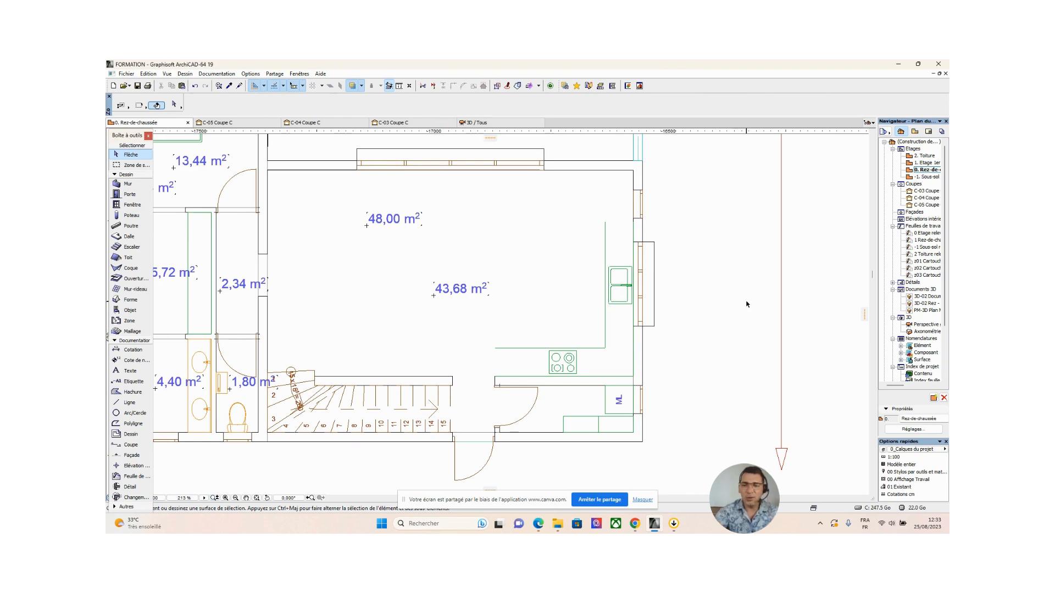
Inspect the kitchen units through the large glazed opening in the 3D view, and return to the ground-floor plan
left_click(498, 122)
scroll(372, 377, "up", 6)
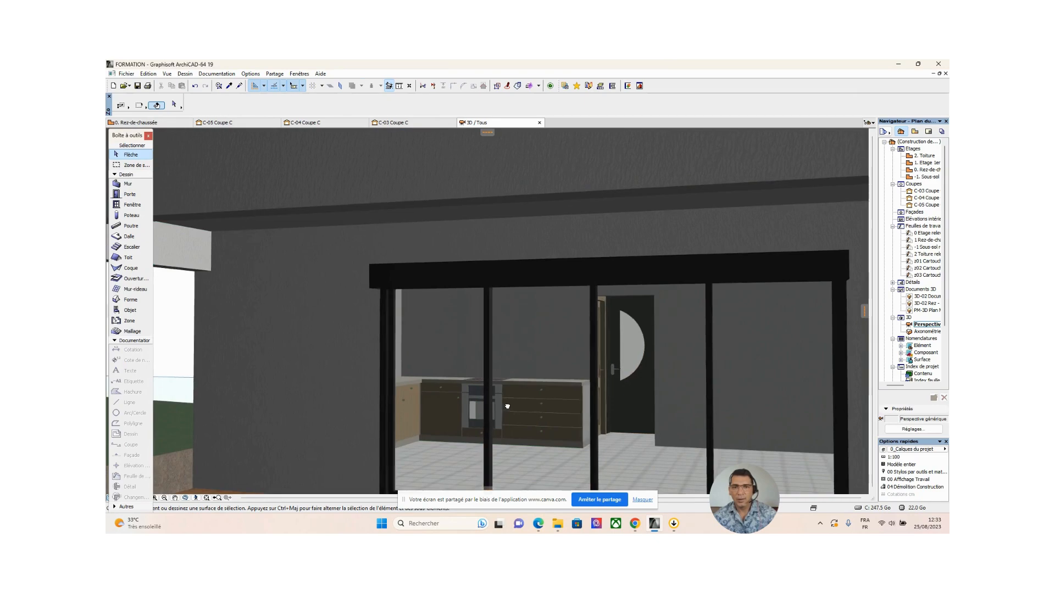
middle_click_drag(372, 377, 543, 383, "shift")
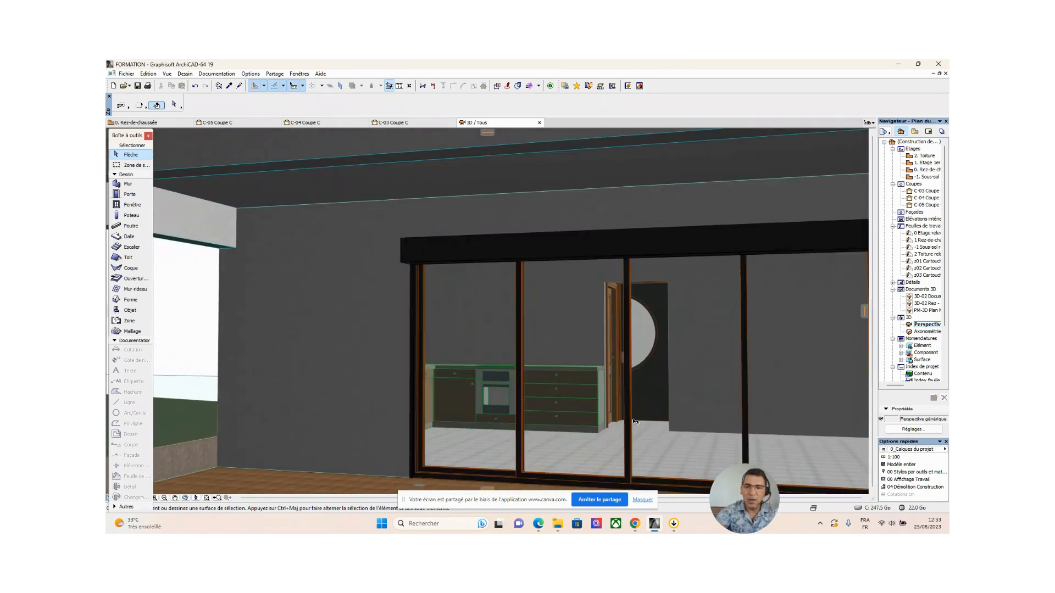
key("F2")
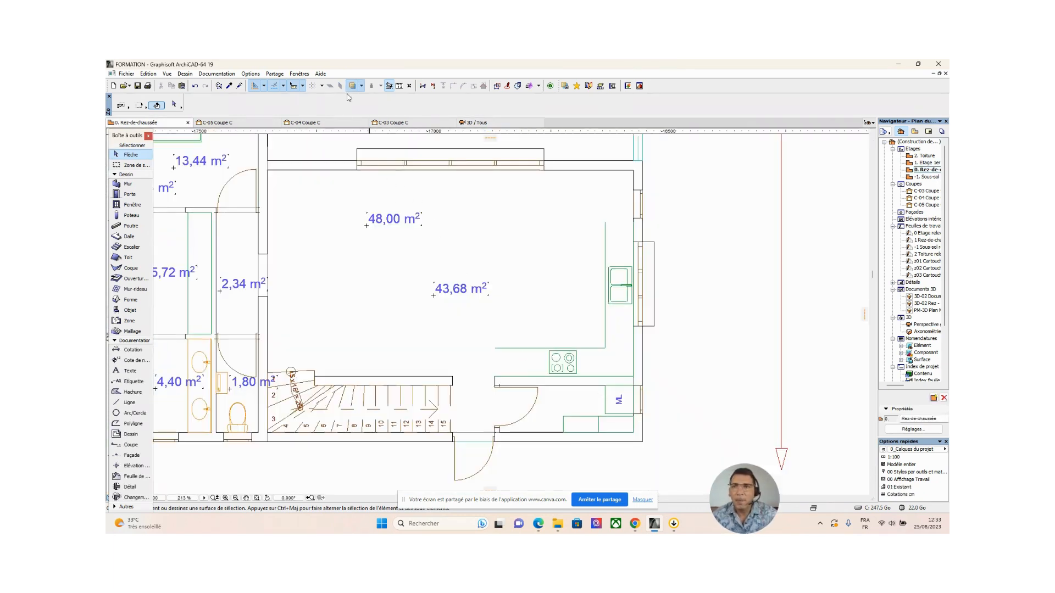
Stretch the thin partition wall beside the laundry room door up to the front edge of the kitchen units
scroll(502, 433, "up", 4)
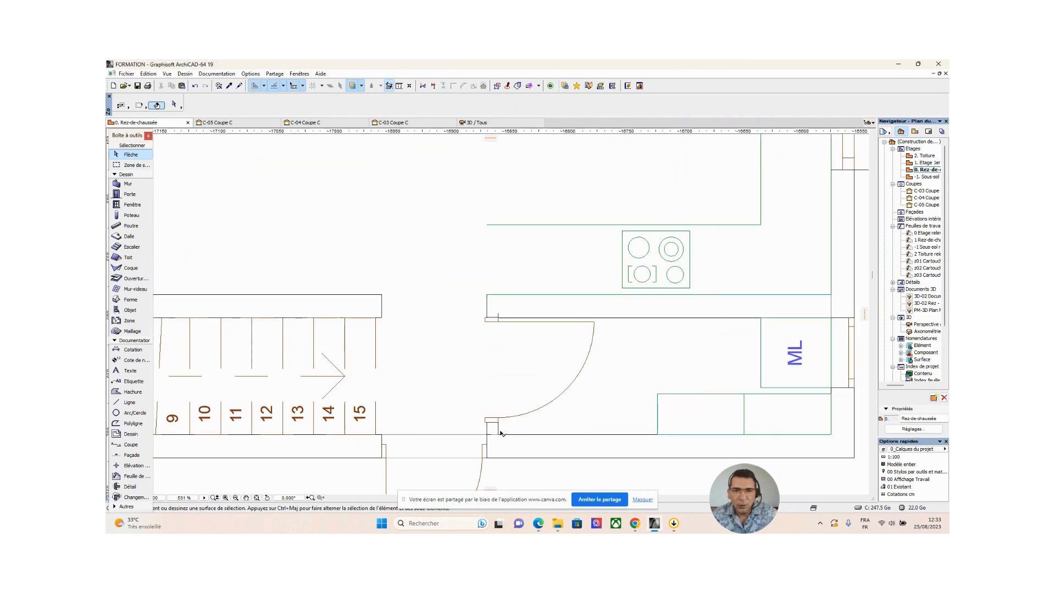
left_click(486, 436)
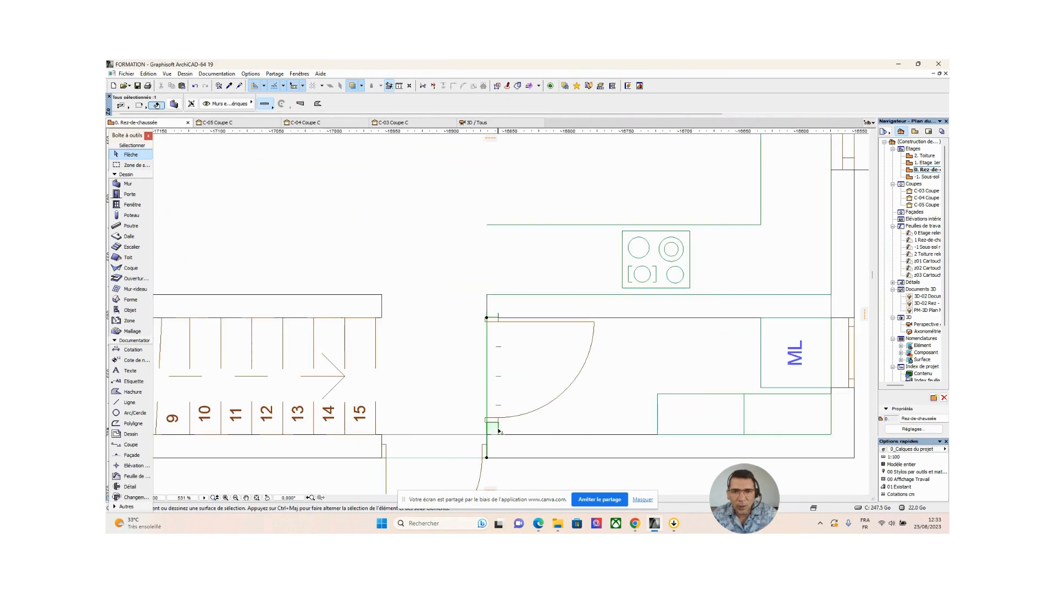
left_click(487, 319)
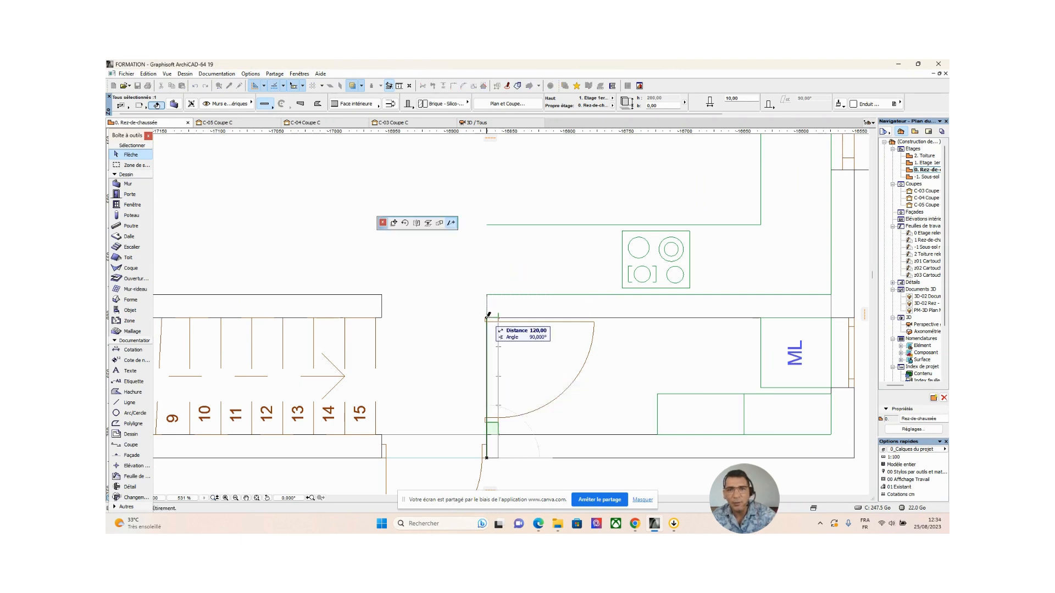
left_click(487, 223)
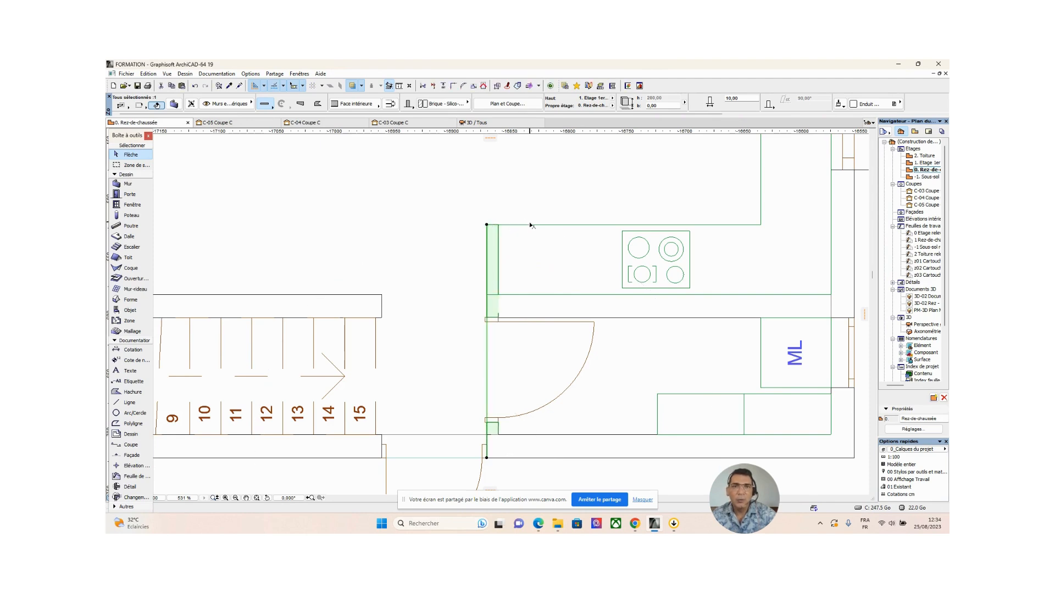
Shorten the multi-drawer unit to 105,00 wide so that its free side ends at the inner face of the extended partition
left_click(505, 231)
left_click(487, 225)
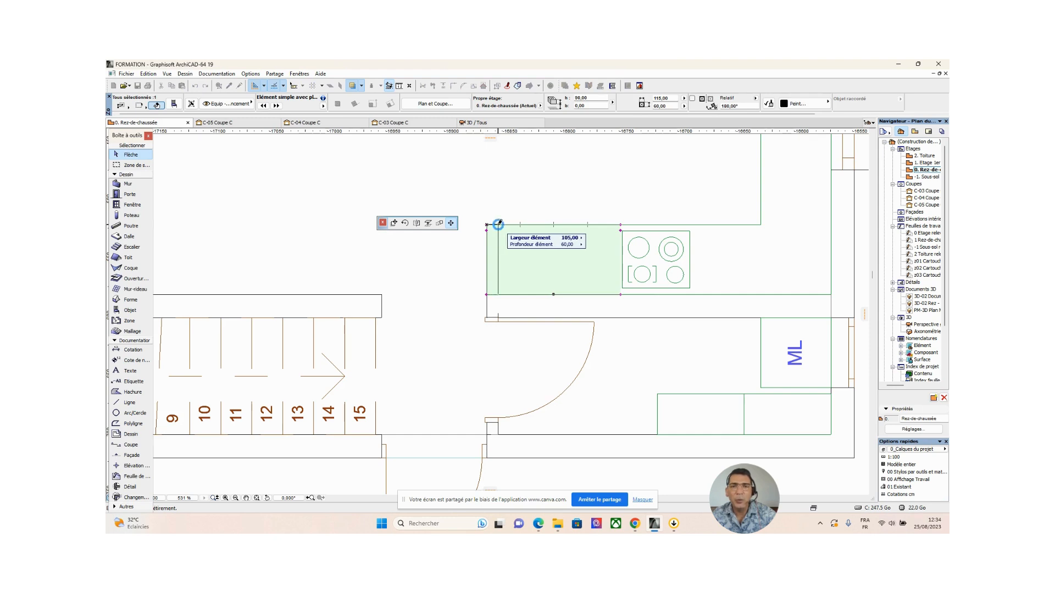
key("Escape")
scroll(571, 297, "down", 5)
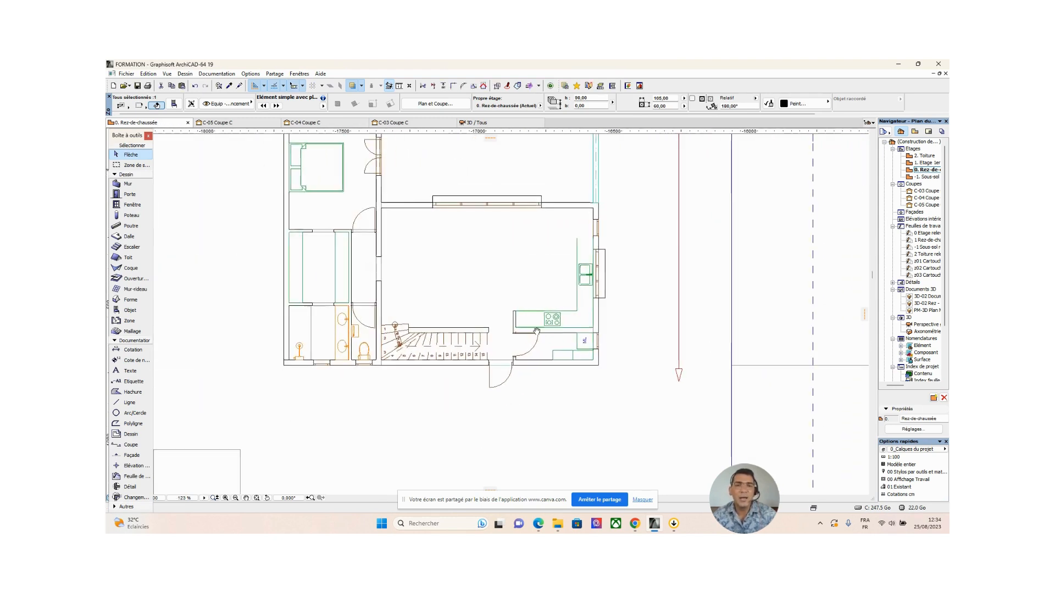
middle_click_drag(536, 331, 535, 331)
left_click(641, 295)
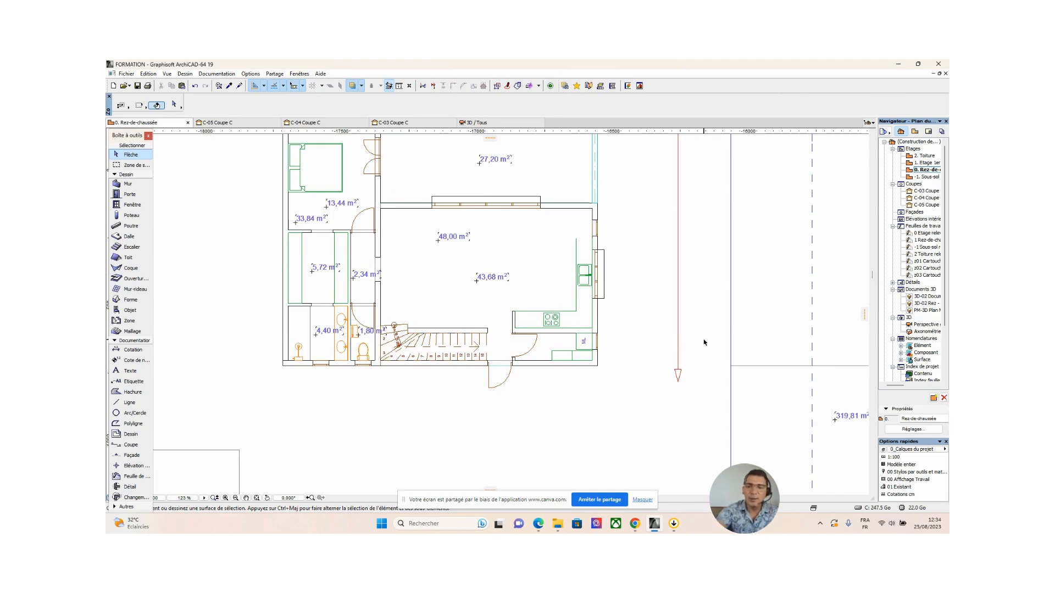
Check the extended partition and the end of the kitchen units in the 3D view, and return to the ground-floor plan
left_click(493, 125)
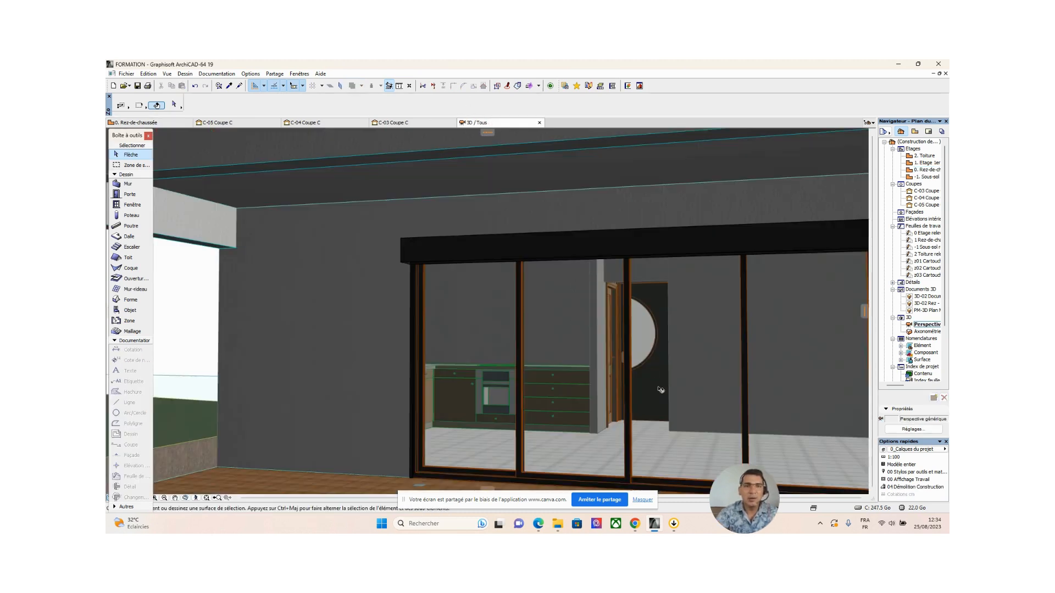
scroll(645, 385, "up", 3)
mouse_move(644, 375)
middle_mouse_down("shift")
mouse_move(554, 359)
mouse_move(789, 381)
mouse_move(688, 365)
mouse_move(541, 389)
mouse_move(640, 374)
middle_mouse_up("shift")
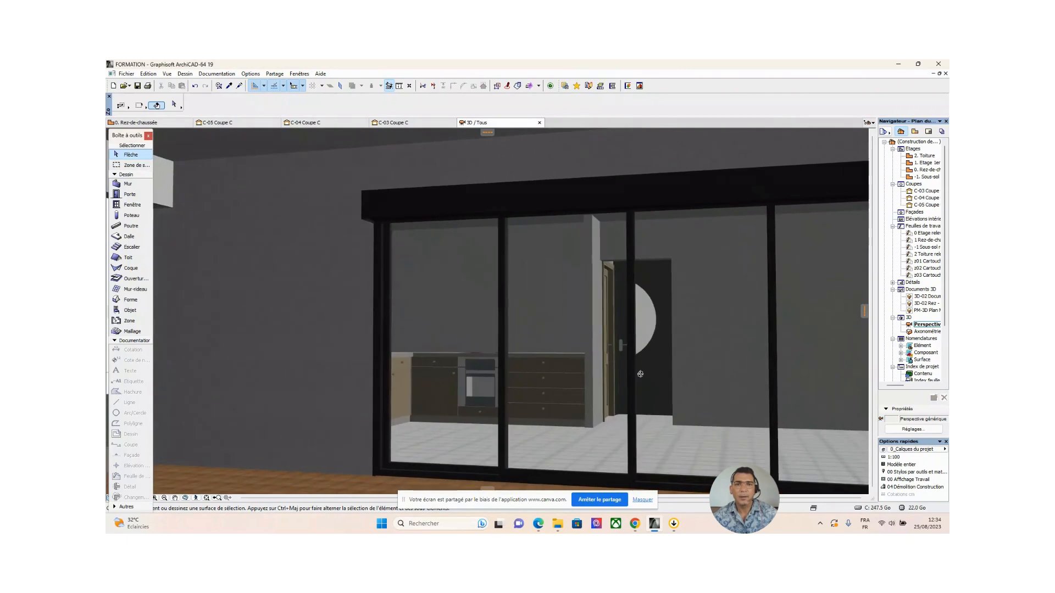
key("F2")
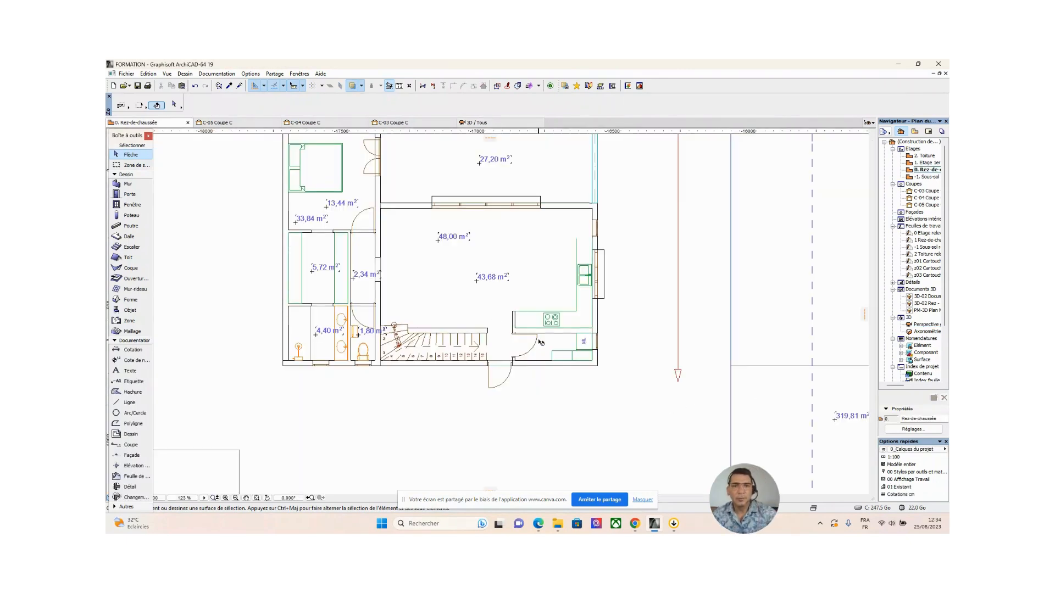
scroll(527, 300, "up", 3)
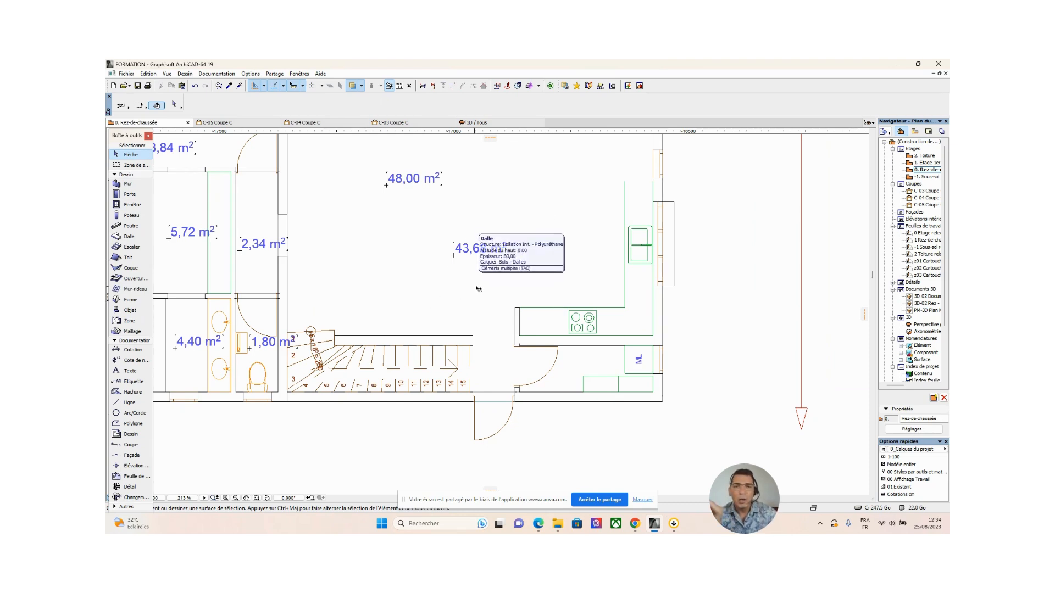
scroll(516, 308, "up", 2)
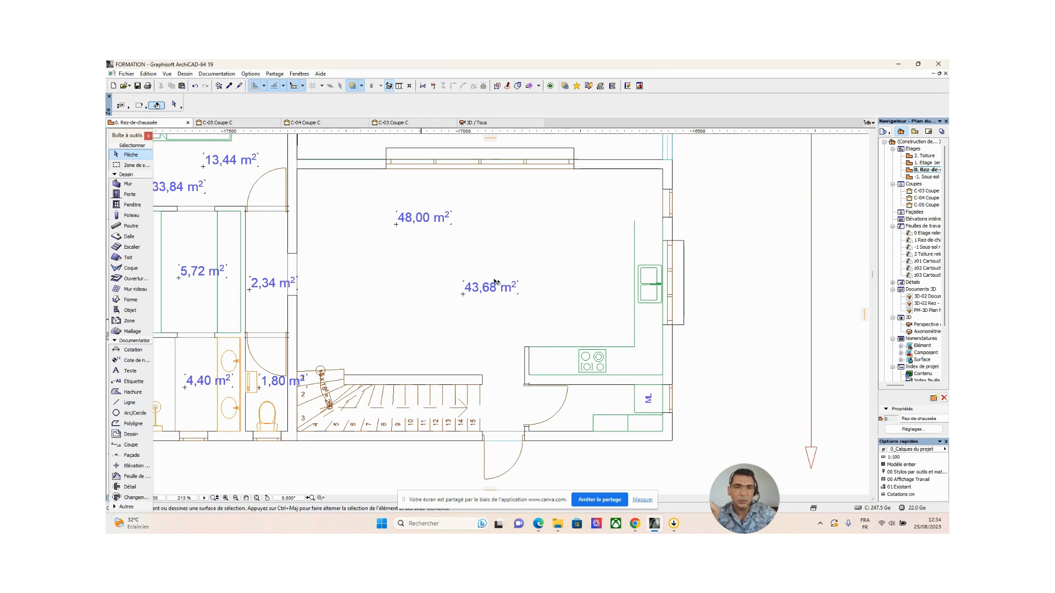
scroll(529, 287, "down", 3)
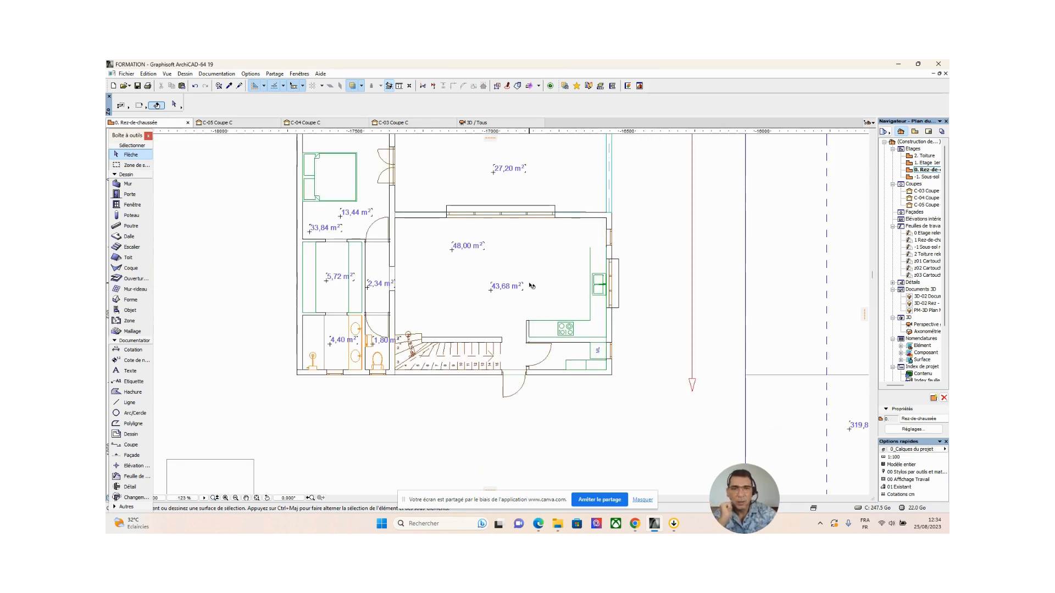
middle_click_drag(532, 283, 504, 344)
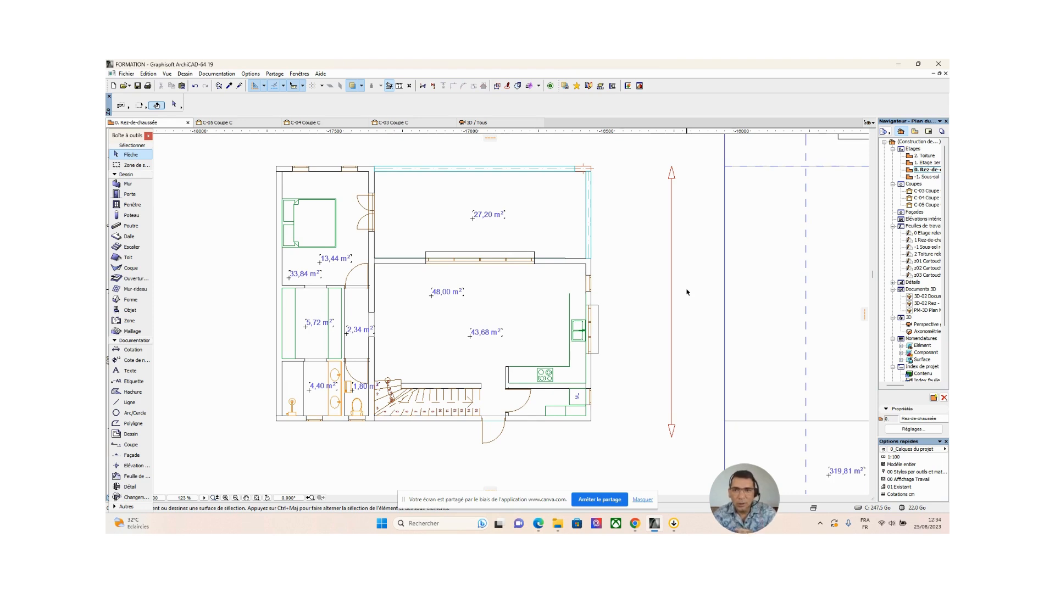
Set the default fill's foreground pen to red, number 141, keeping the Continu pattern
scroll(536, 418, "up", 5)
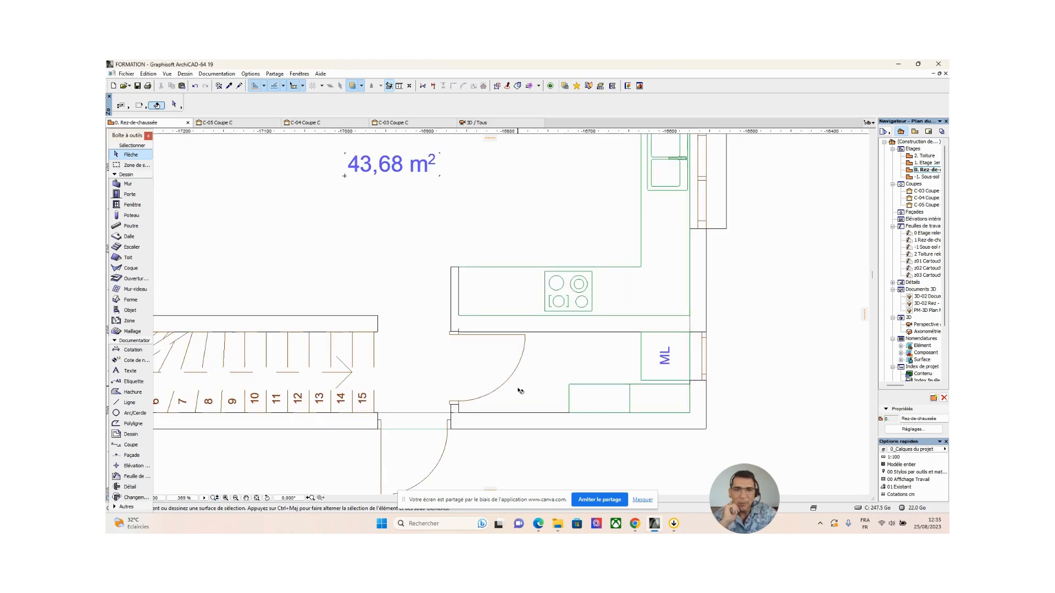
left_click(229, 86)
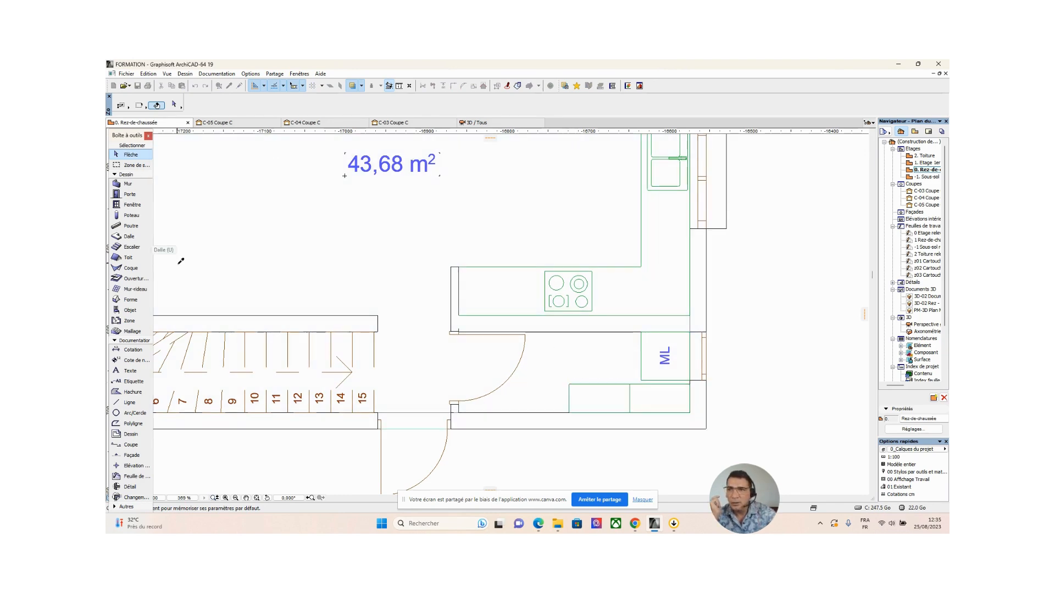
double_click(134, 392)
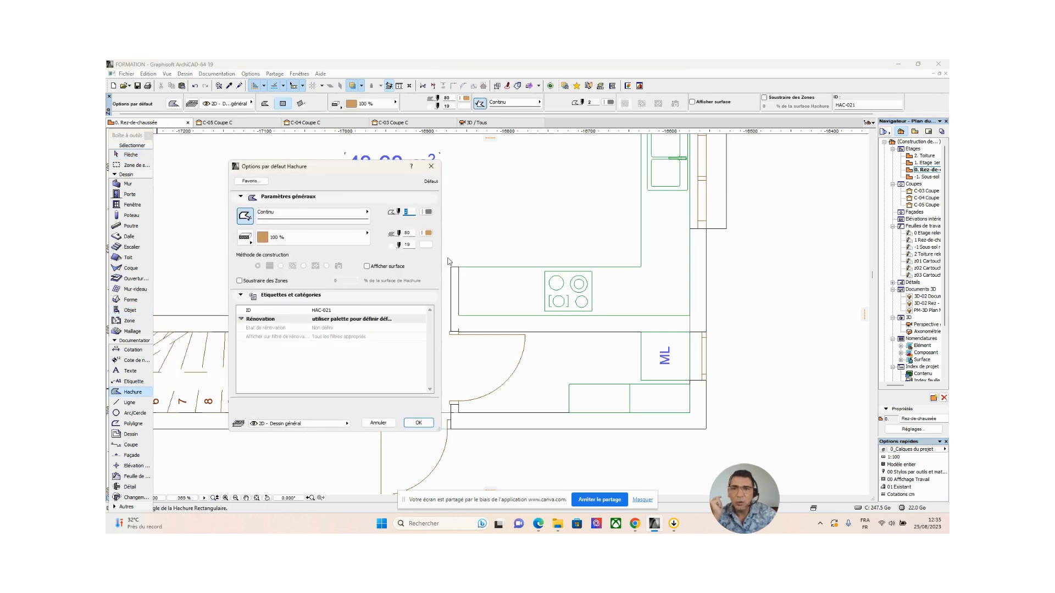
left_click(426, 233)
left_click(438, 288)
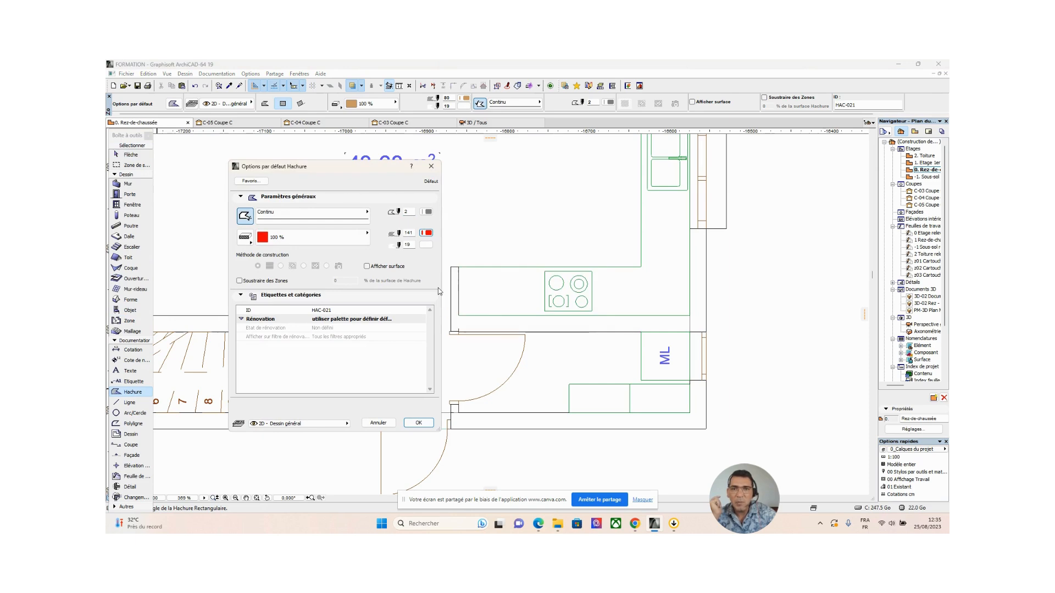
left_click(414, 426)
Draw a 60 by 35 rectangular fill along the laundry room's lower wall, adjoining the left end of the existing shelves
scroll(528, 400, "down", 10)
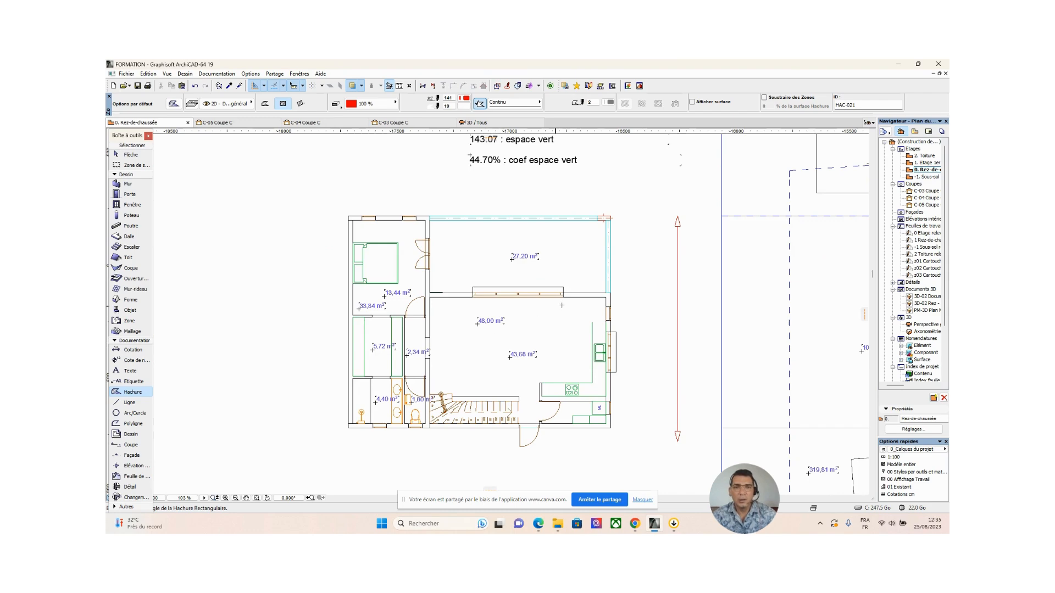
scroll(488, 242, "down", 2)
scroll(547, 387, "up", 13)
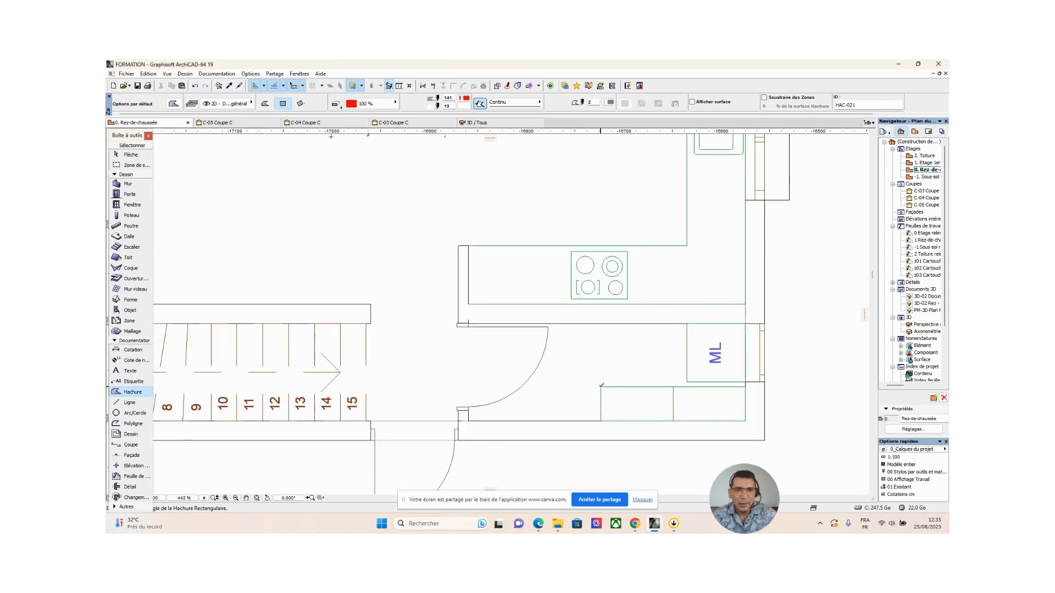
left_click(601, 386)
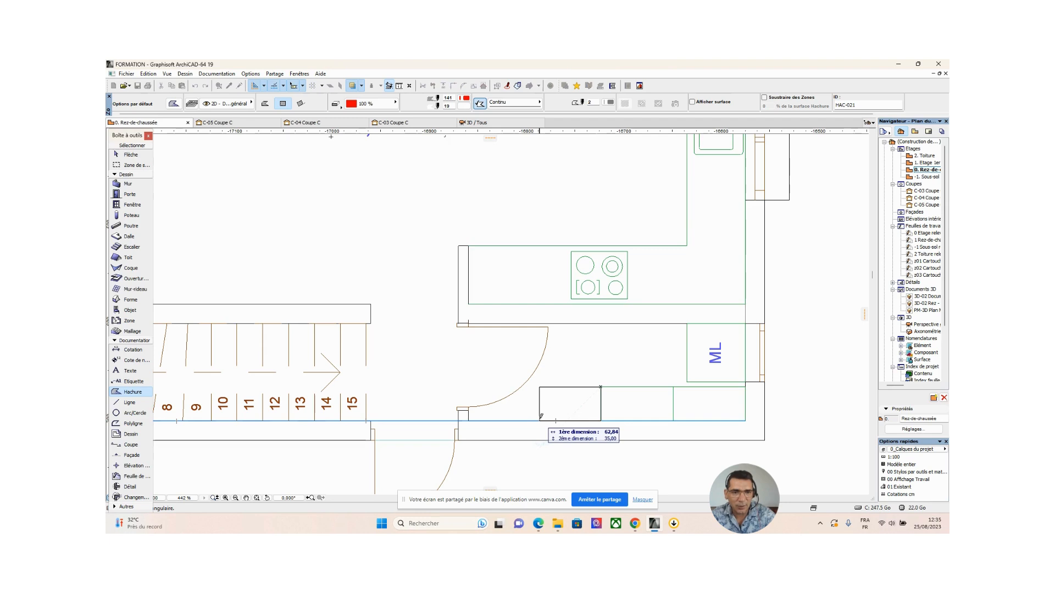
type("60")
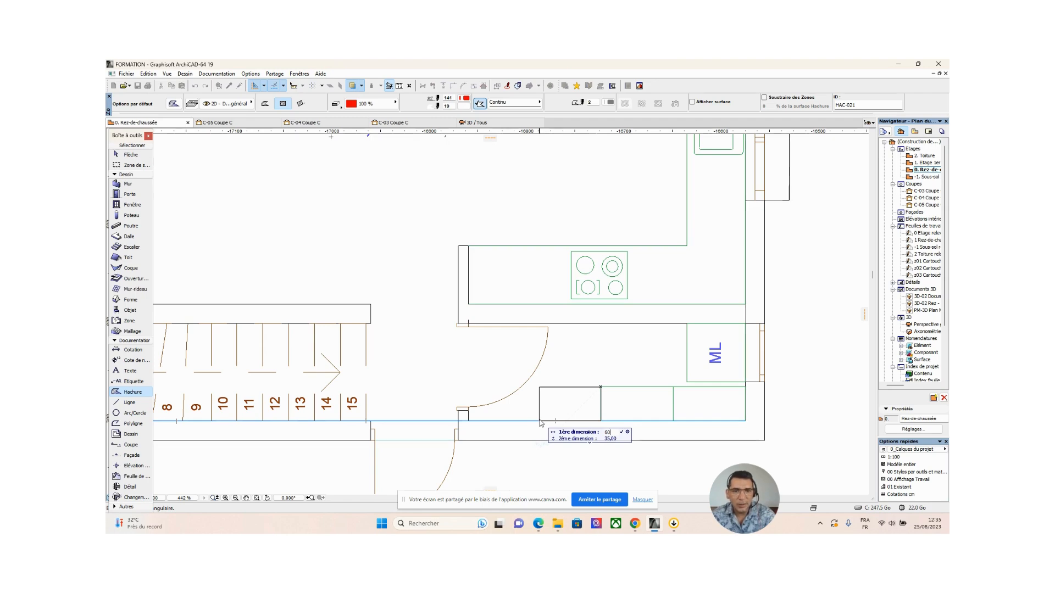
key("Return")
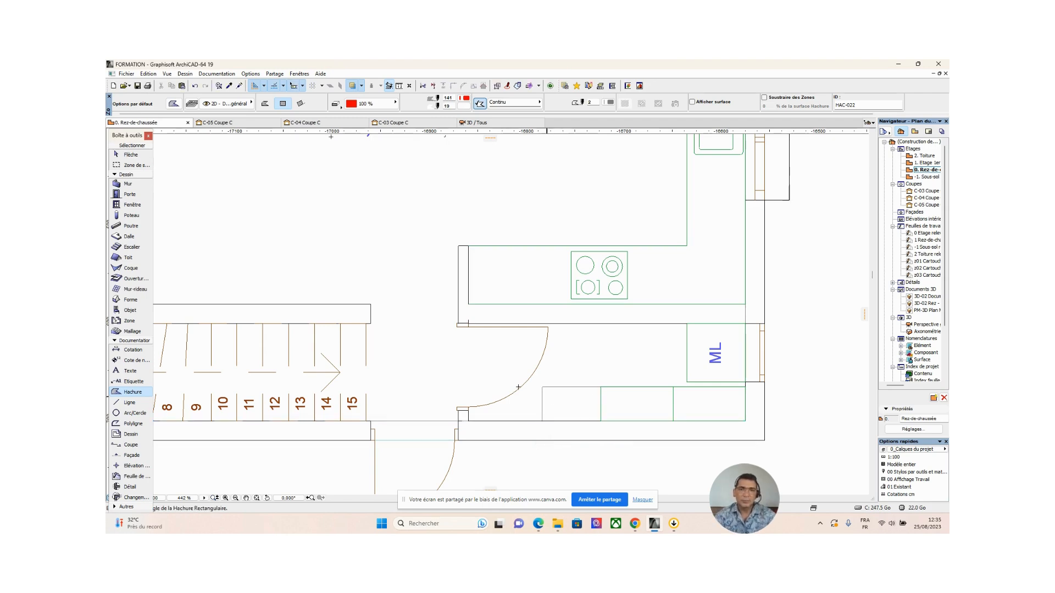
left_click(131, 155)
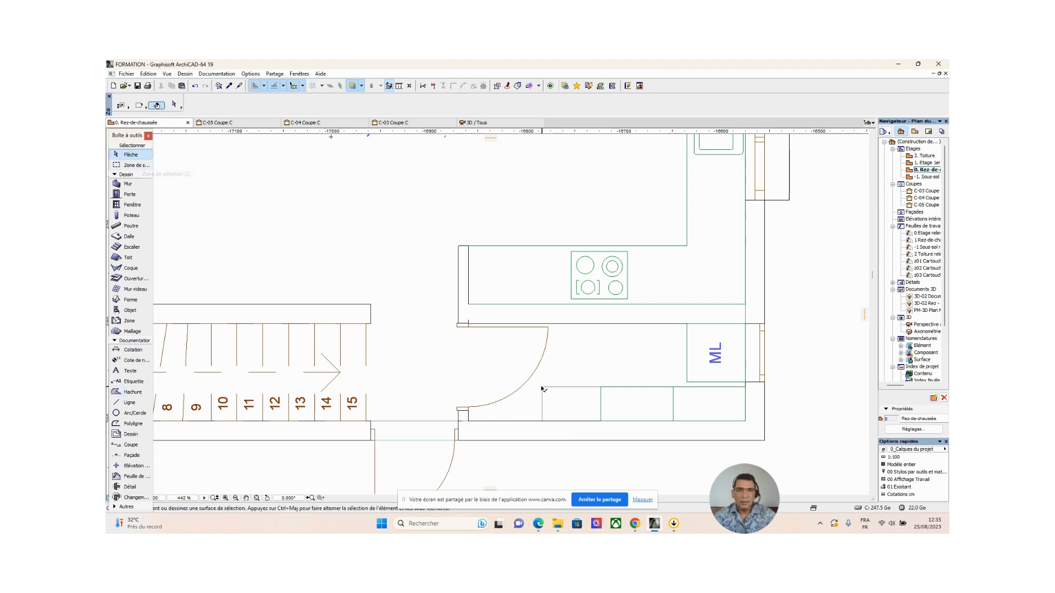
left_click(568, 421)
scroll(567, 421, "down", 5)
middle_click_drag(567, 426, 585, 335)
scroll(577, 369, "down", 2)
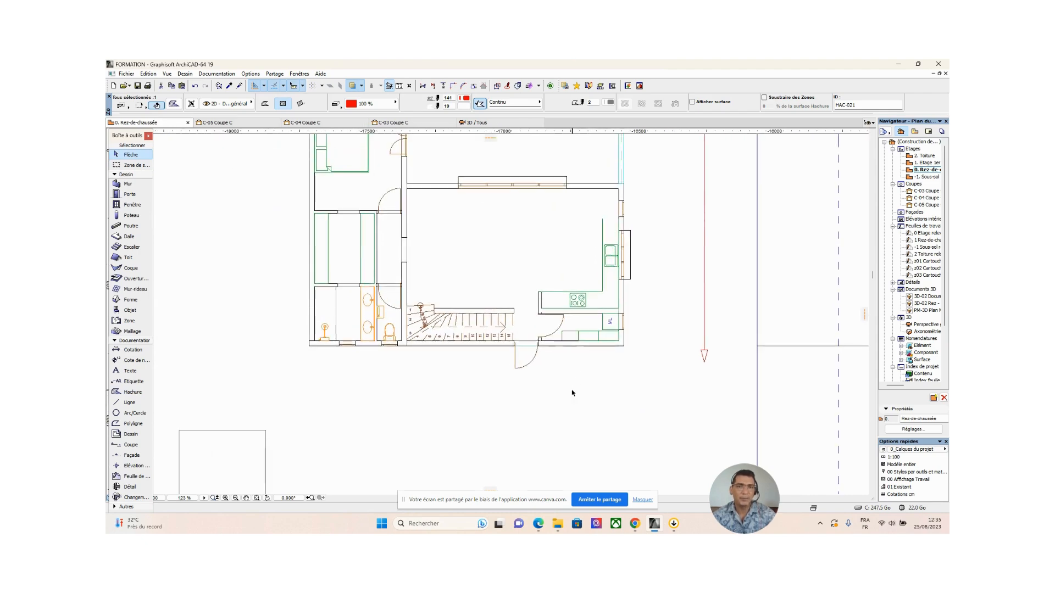
left_click(670, 402)
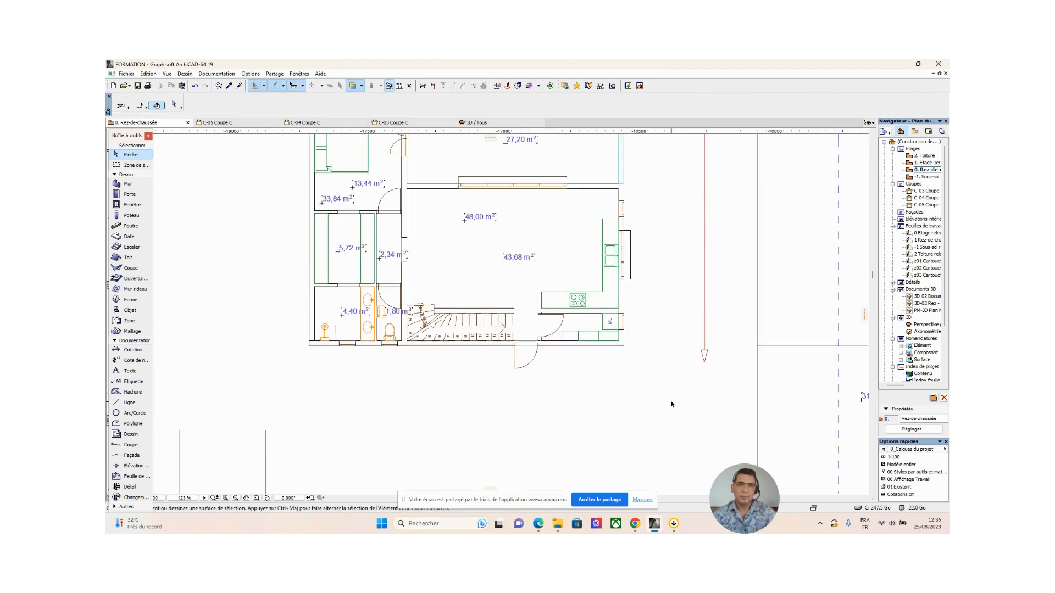
middle_click_drag(536, 361, 570, 418)
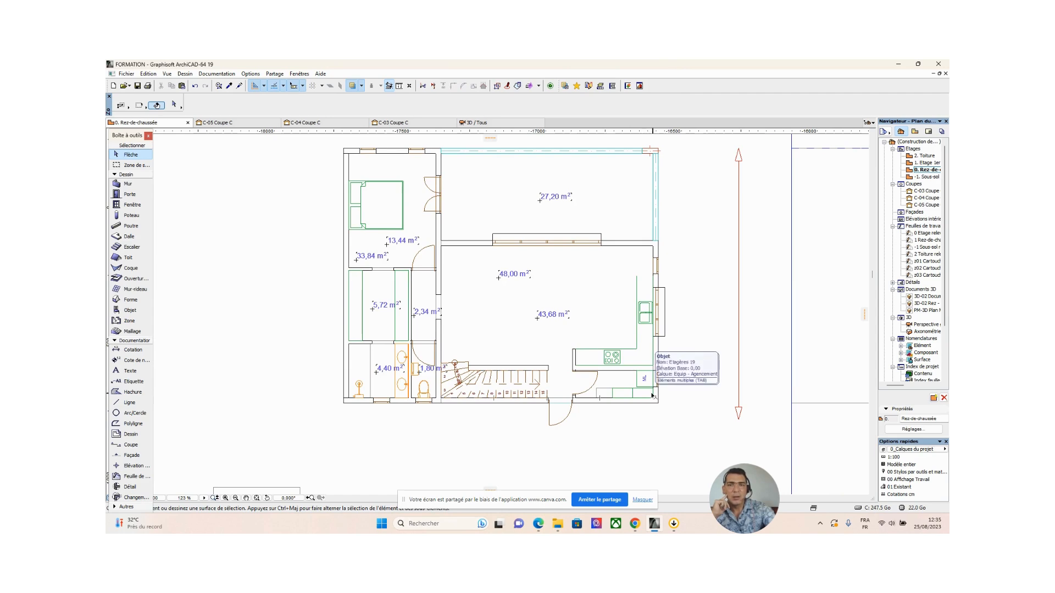
middle_click_drag(660, 408, 637, 429)
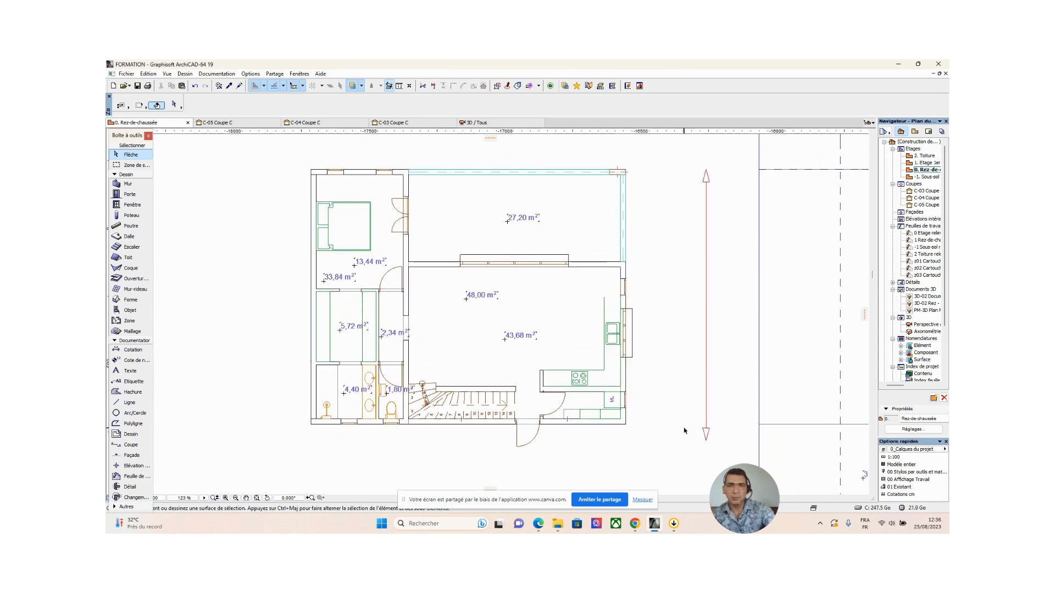